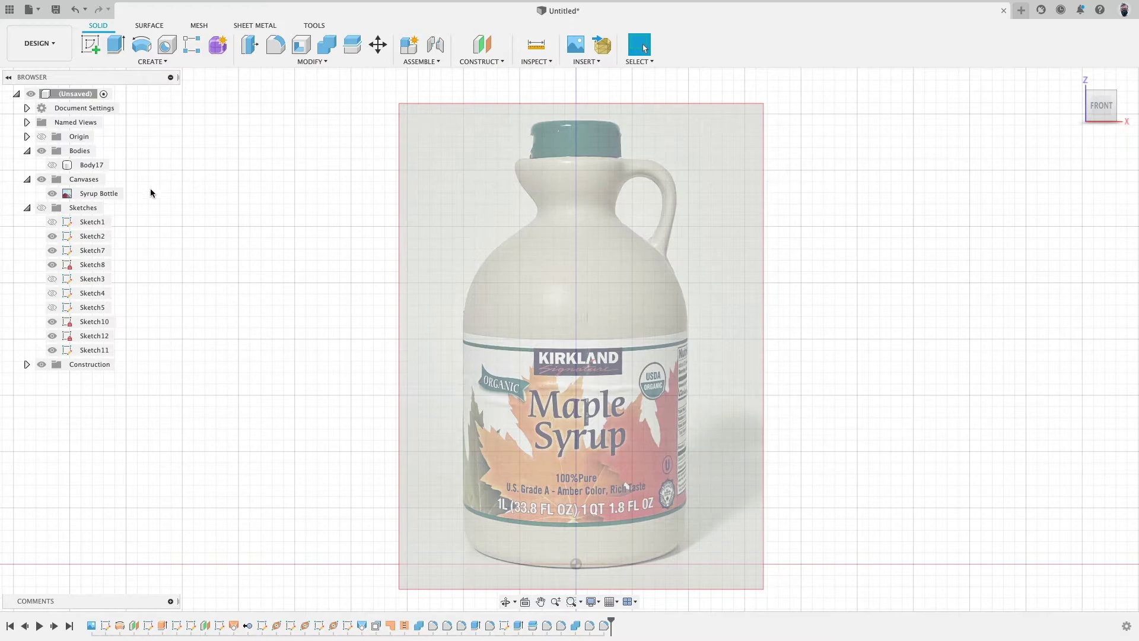
# Step: Show the bottle body in place of the Syrup Bottle canvas and examine the finished model from several angles
pyautogui.click(52, 165)
pyautogui.click(52, 194)
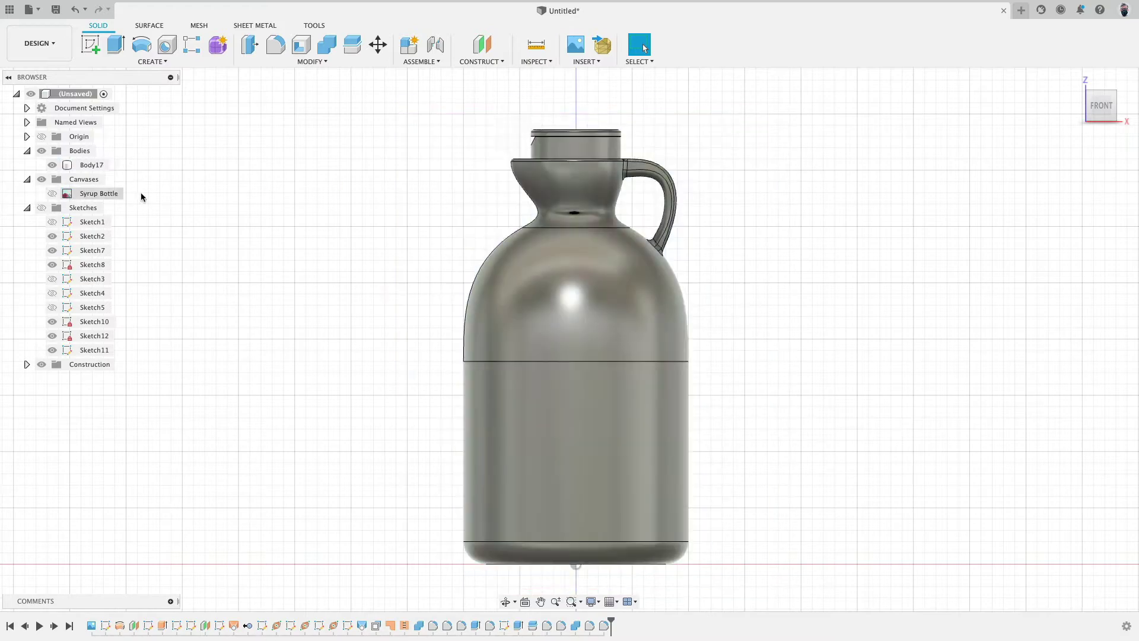
pyautogui.keyDown('shift'); pyautogui.moveTo(360, 186); pyautogui.dragTo(329, 208, button='middle'); pyautogui.keyUp('shift')
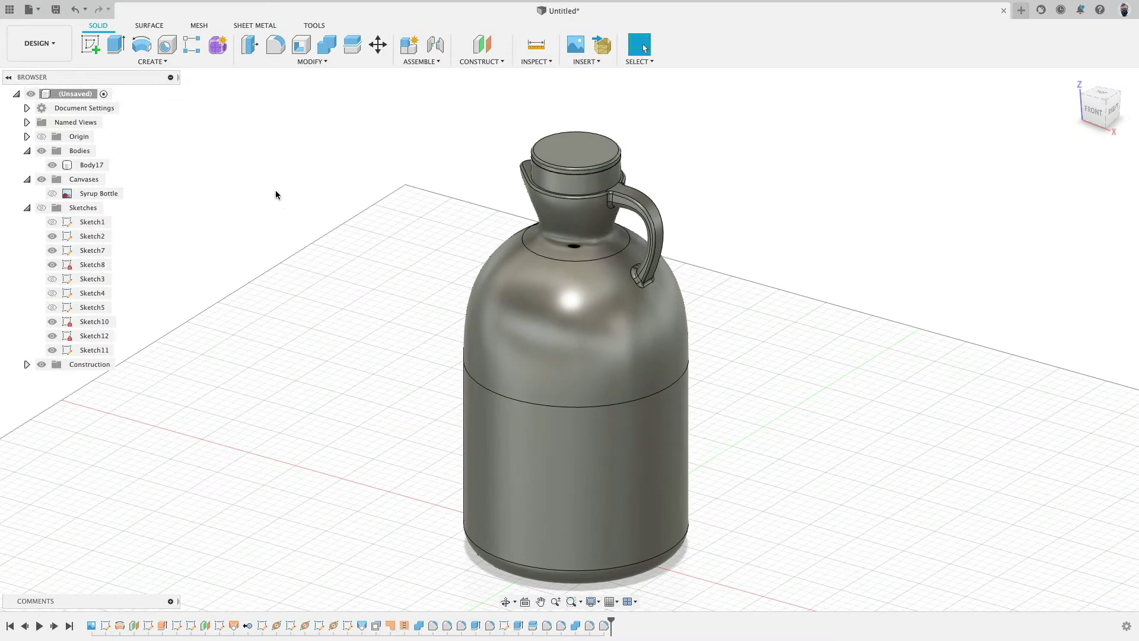
pyautogui.click(161, 62)
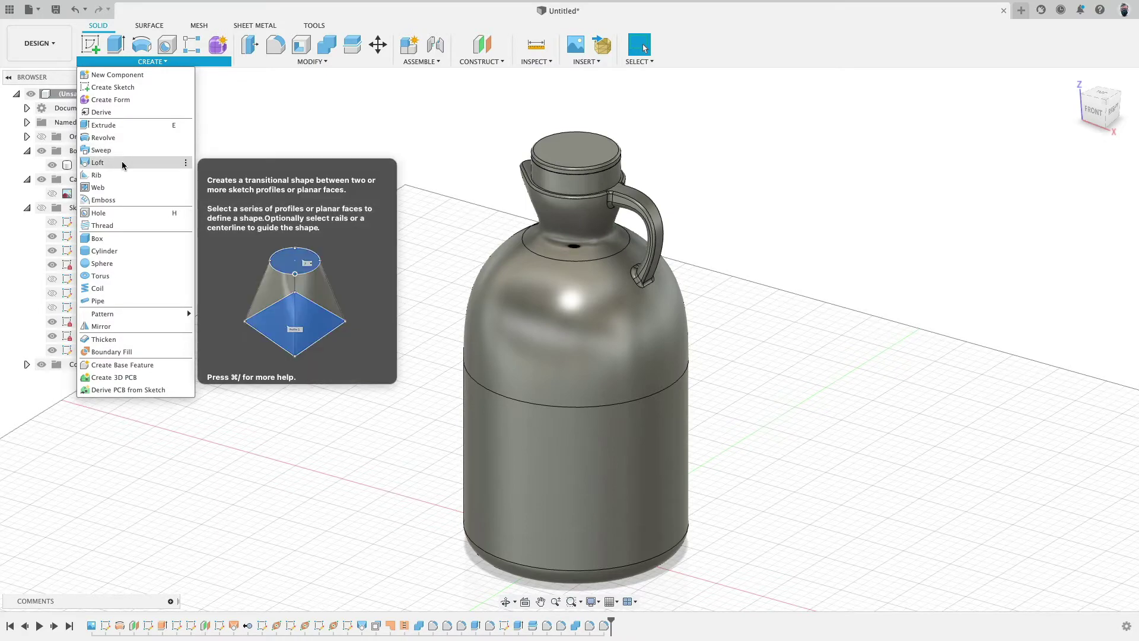
pyautogui.click(783, 185)
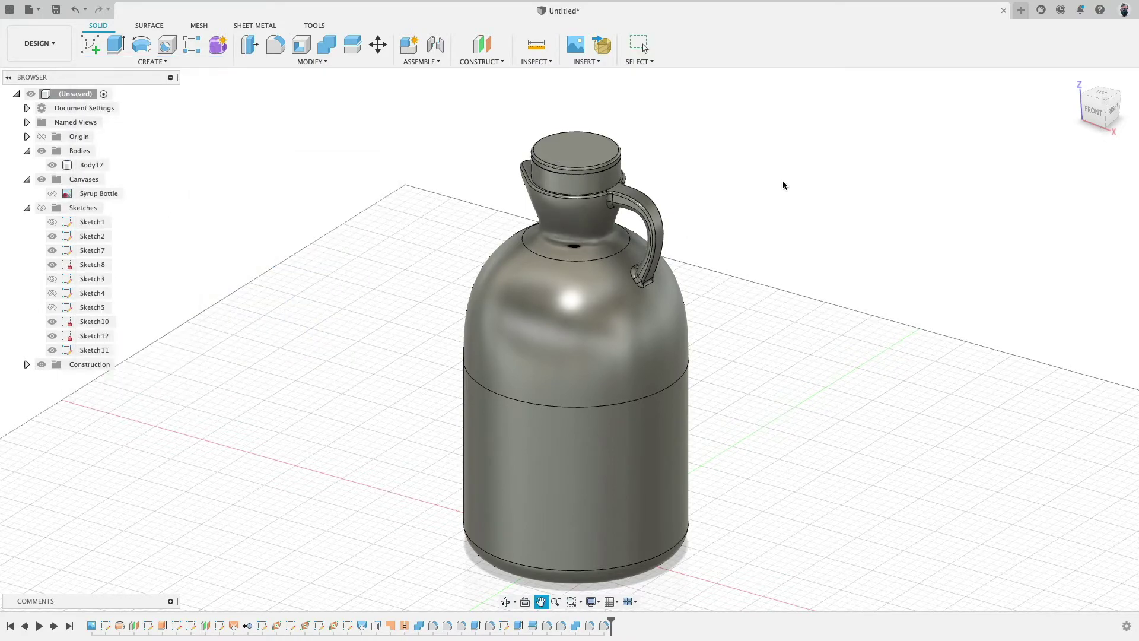
pyautogui.keyDown('shift'); pyautogui.moveTo(783, 185); pyautogui.dragTo(796, 155, button='middle'); pyautogui.keyUp('shift')
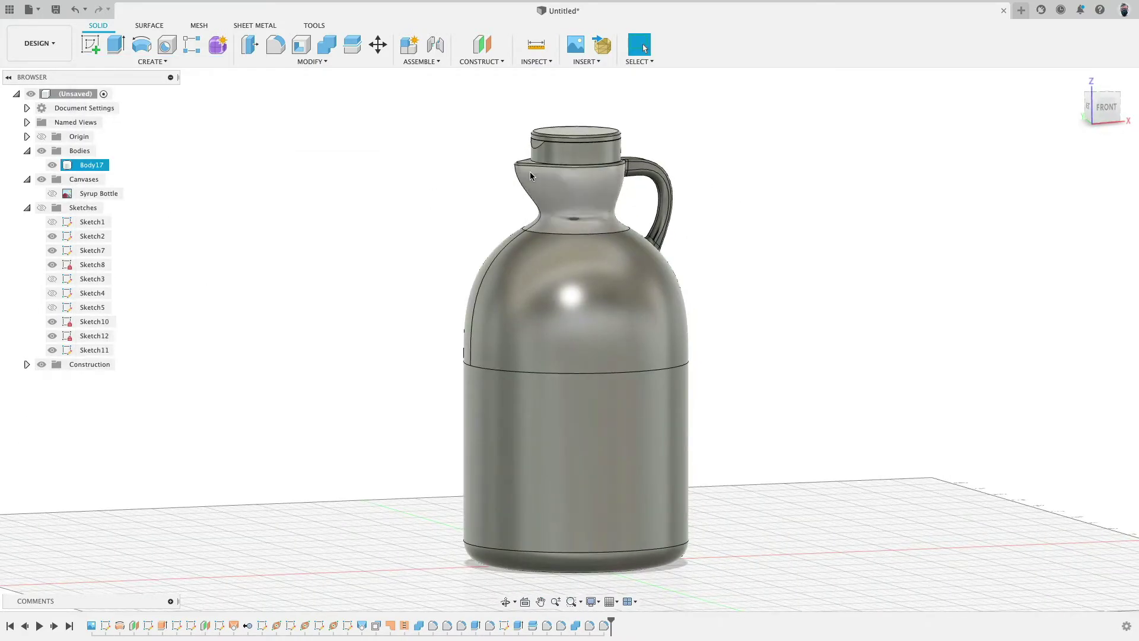
# Step: Inspect the bottle's neck and spout surface, then hide Body17 and show all the model's sketches
pyautogui.click(530, 176)
pyautogui.keyDown('shift'); pyautogui.moveTo(729, 132); pyautogui.dragTo(663, 132, button='middle'); pyautogui.keyUp('shift')
pyautogui.click(52, 165)
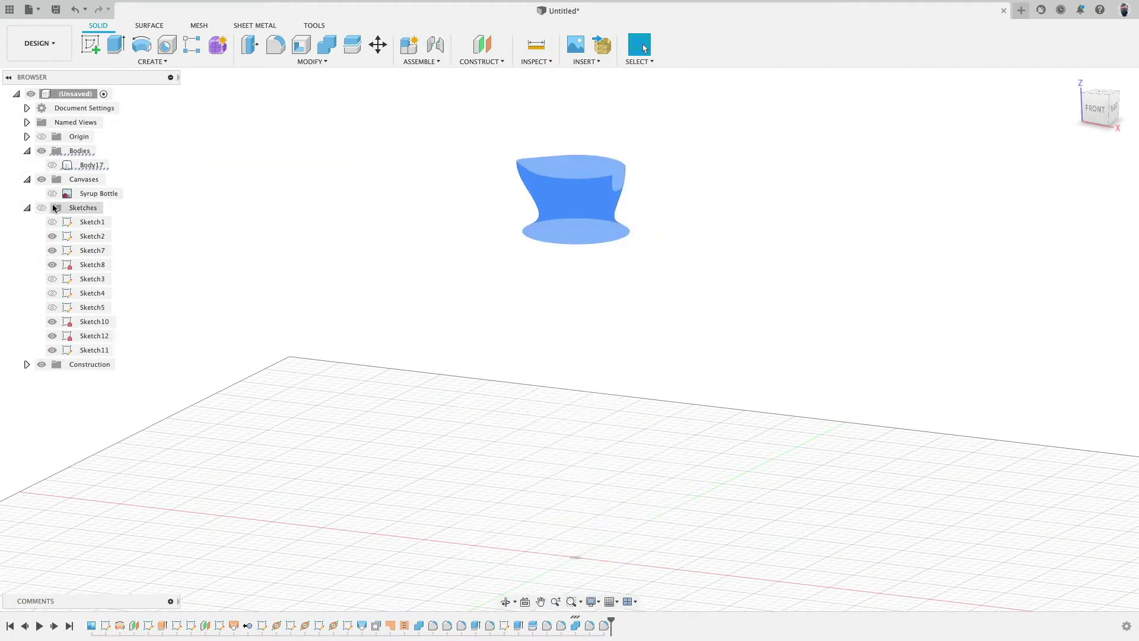
pyautogui.click(42, 208)
pyautogui.click(430, 242)
# Step: Examine the three rectangular handle profiles and the curved path that connects them
pyautogui.keyDown('shift'); pyautogui.moveTo(681, 188); pyautogui.dragTo(639, 189, button='middle'); pyautogui.keyUp('shift')
pyautogui.scroll(5, 639, 189)
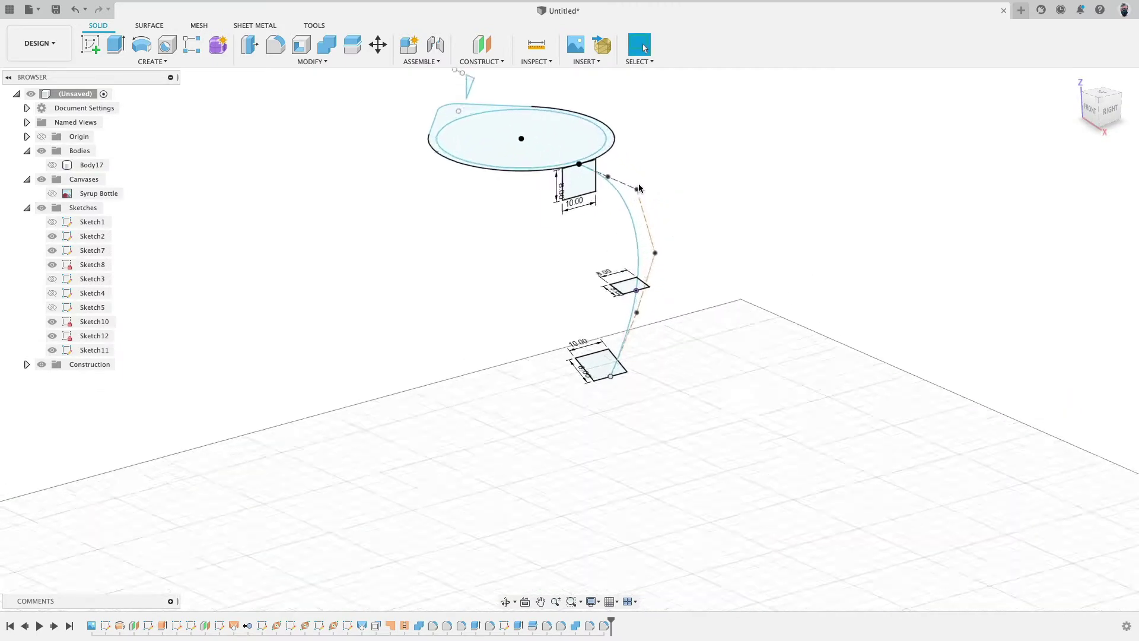
pyautogui.scroll(1, 639, 189)
pyautogui.click(572, 179)
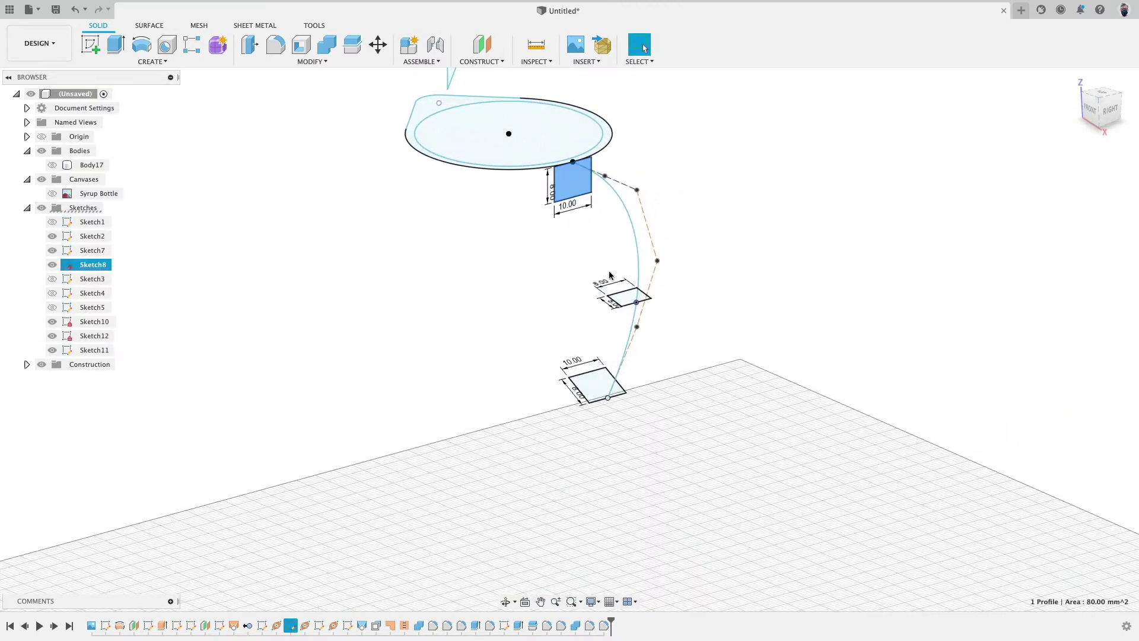
pyautogui.click(632, 299)
pyautogui.click(599, 381)
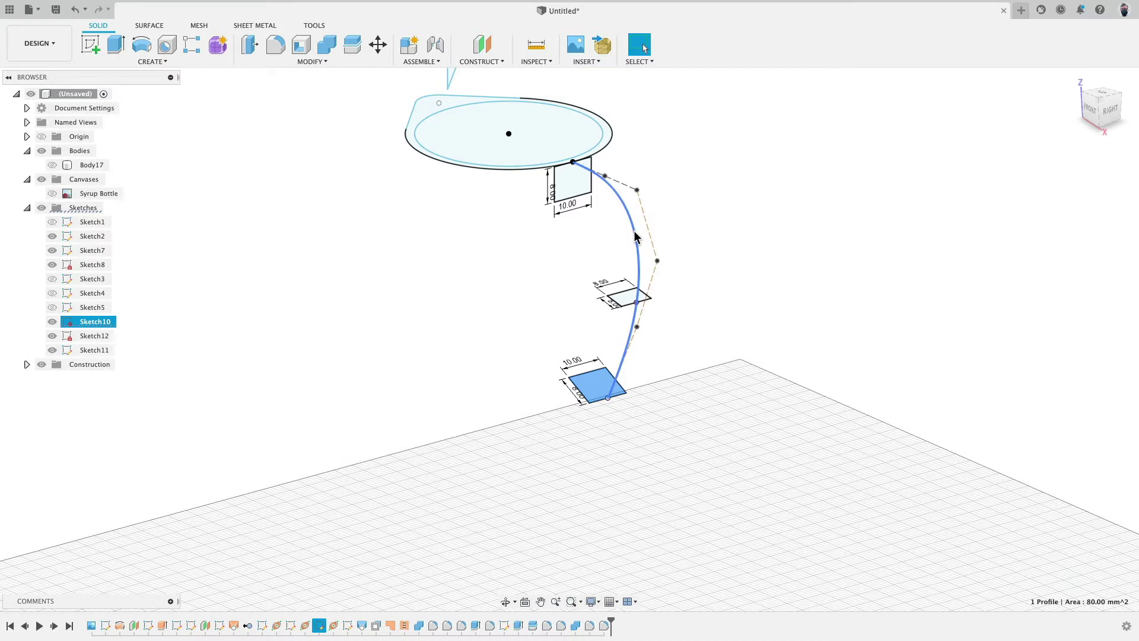
pyautogui.click(634, 232)
# Step: Hide Sketch11, Sketch12, Sketch10, Sketch8, Sketch7 and Sketch2
pyautogui.click(53, 350)
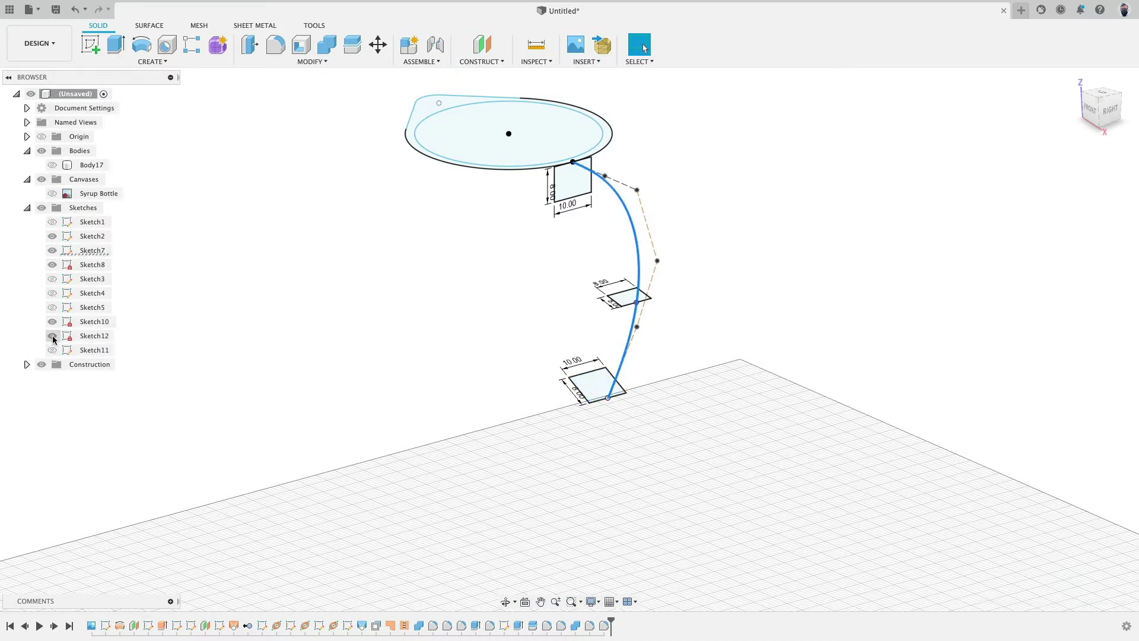
pyautogui.click(52, 335)
pyautogui.click(52, 321)
pyautogui.click(52, 278)
pyautogui.click(52, 279)
pyautogui.click(52, 264)
pyautogui.click(53, 250)
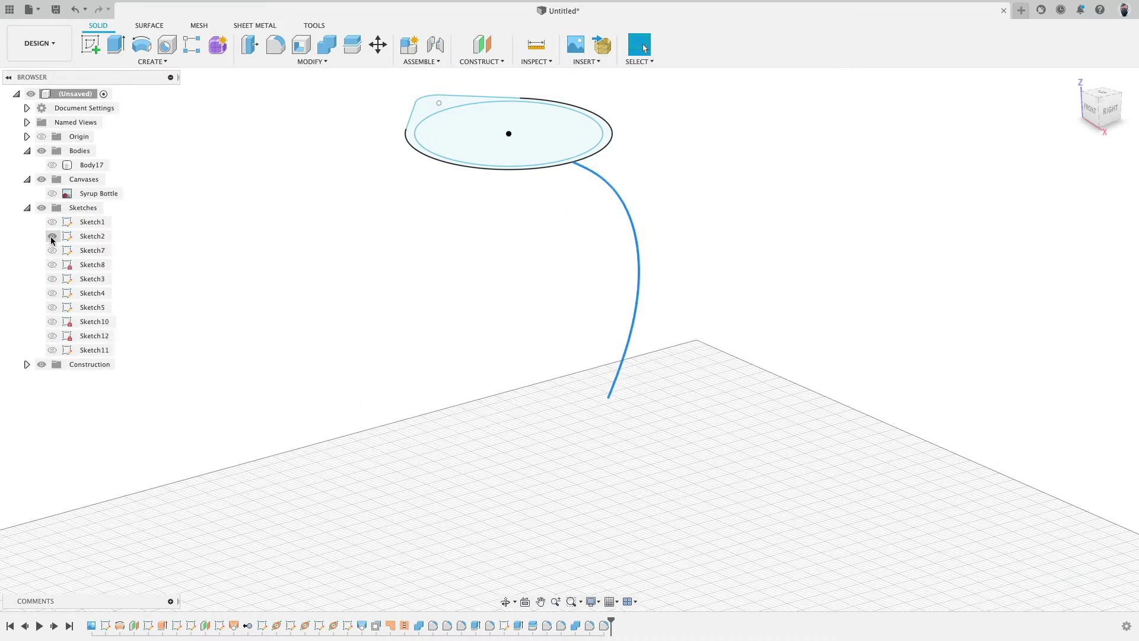
pyautogui.click(52, 236)
# Step: Show Sketch1, Sketch5, Sketch4, Sketch3 and Sketch2 to reveal the neck profiles and their guide curves
pyautogui.click(52, 221)
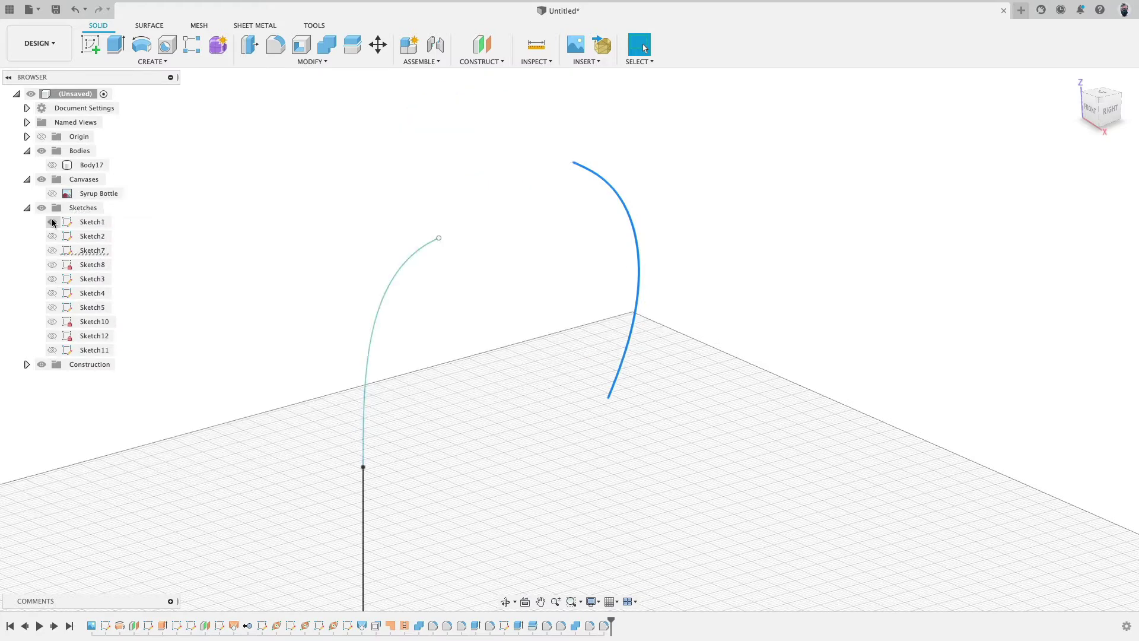
pyautogui.click(52, 307)
pyautogui.click(52, 292)
pyautogui.click(53, 278)
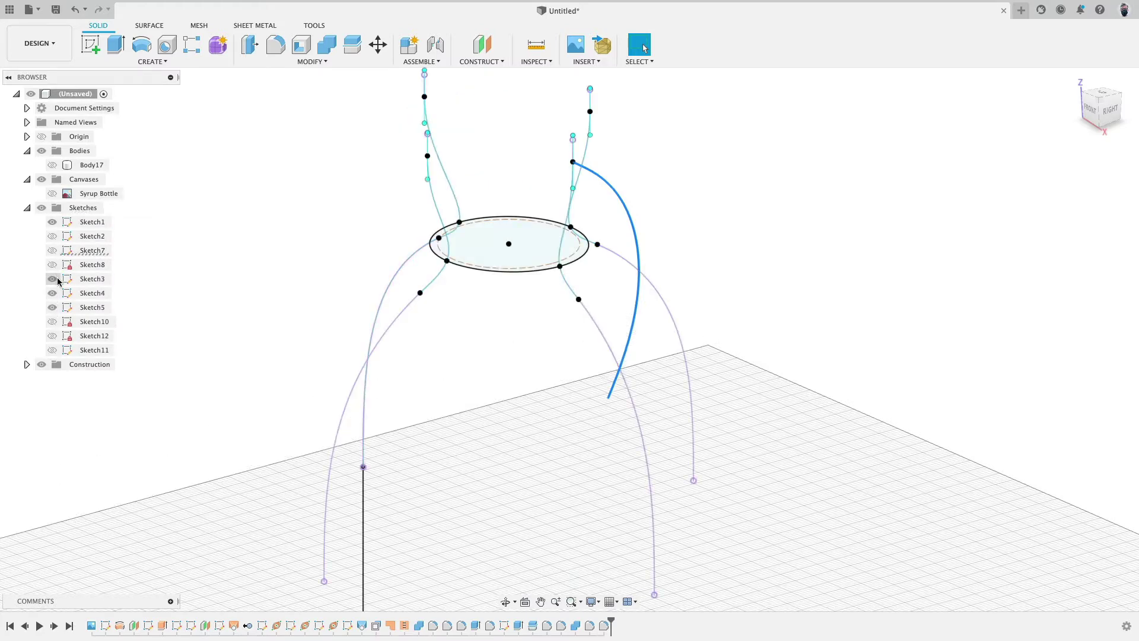
pyautogui.keyDown('shift'); pyautogui.moveTo(579, 262); pyautogui.dragTo(657, 256, button='middle'); pyautogui.keyUp('shift')
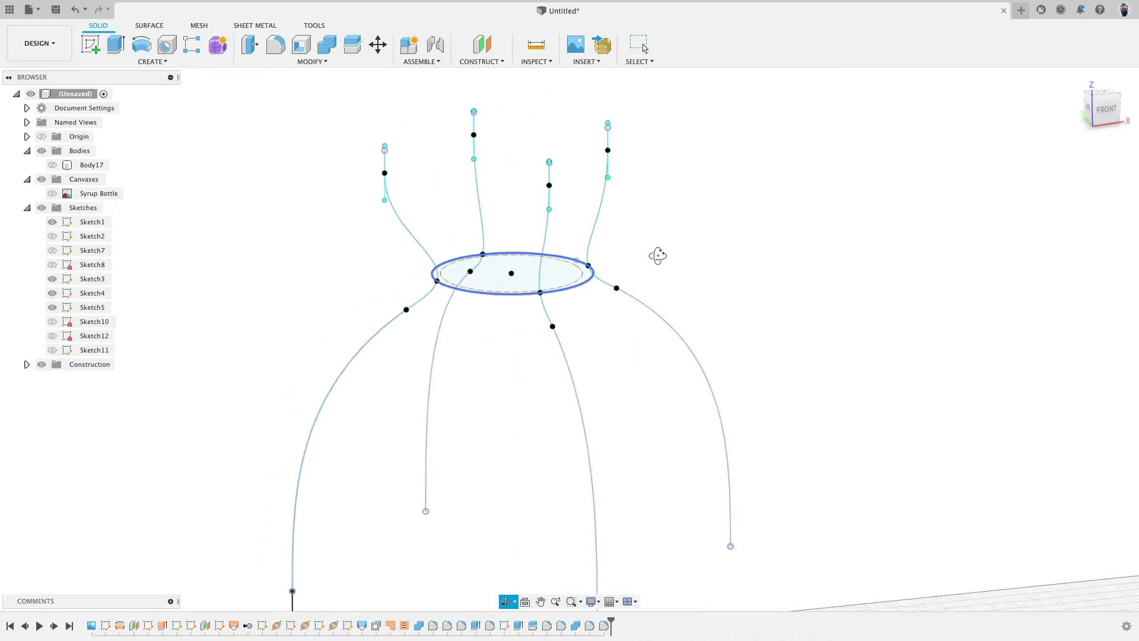
pyautogui.click(52, 235)
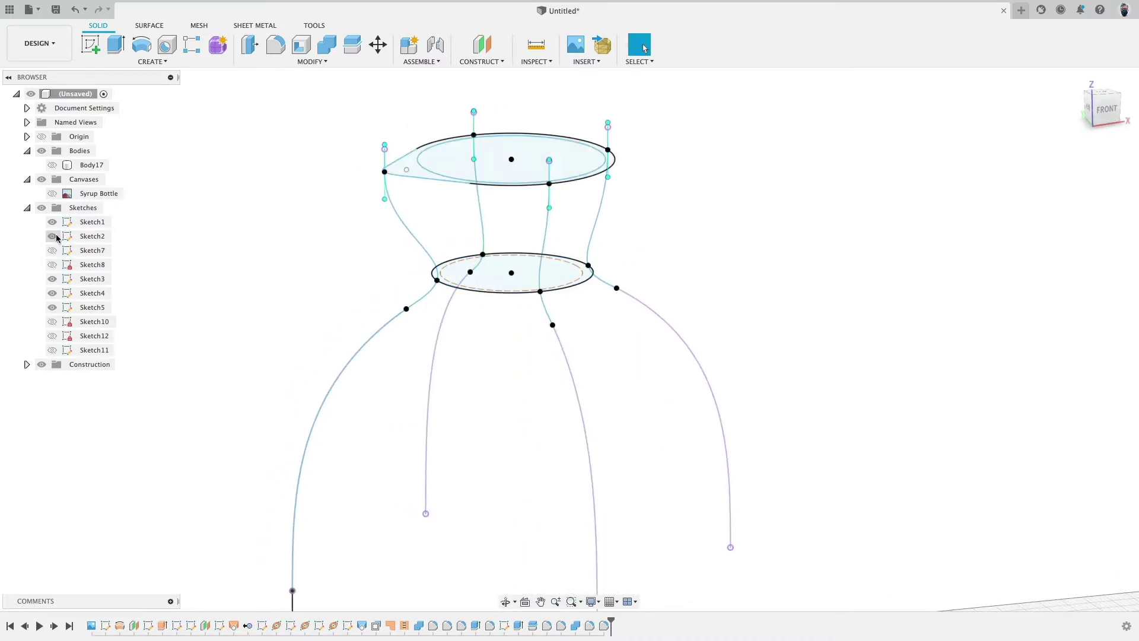
# Step: Examine the four guide curves running between the circular neck profile and the spout profile
pyautogui.click(402, 226)
pyautogui.click(480, 204)
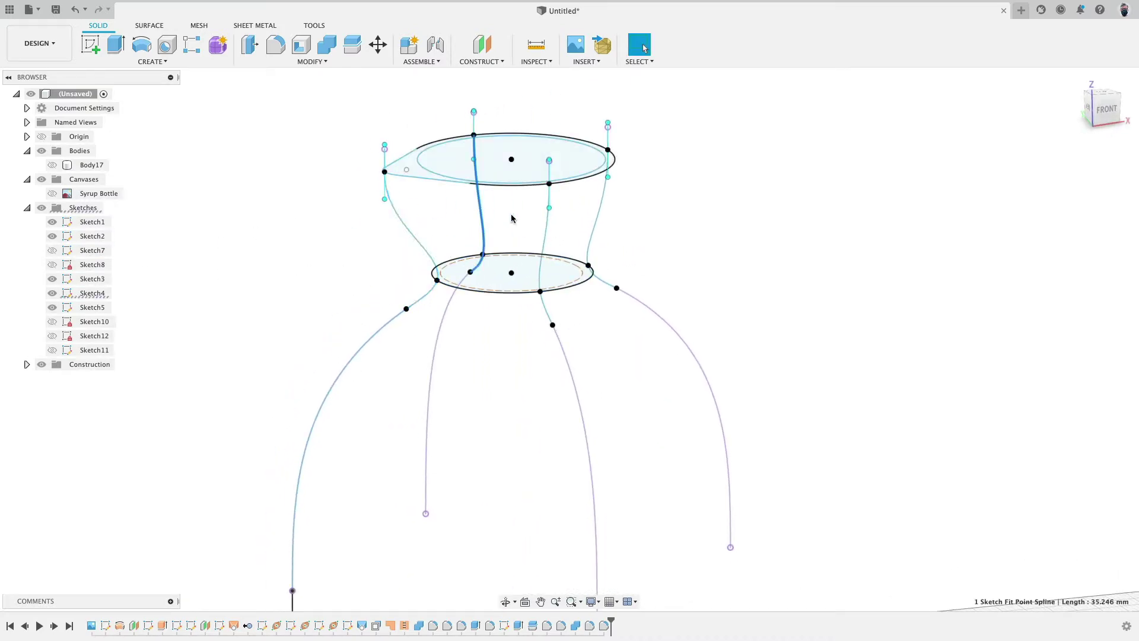
pyautogui.click(544, 227)
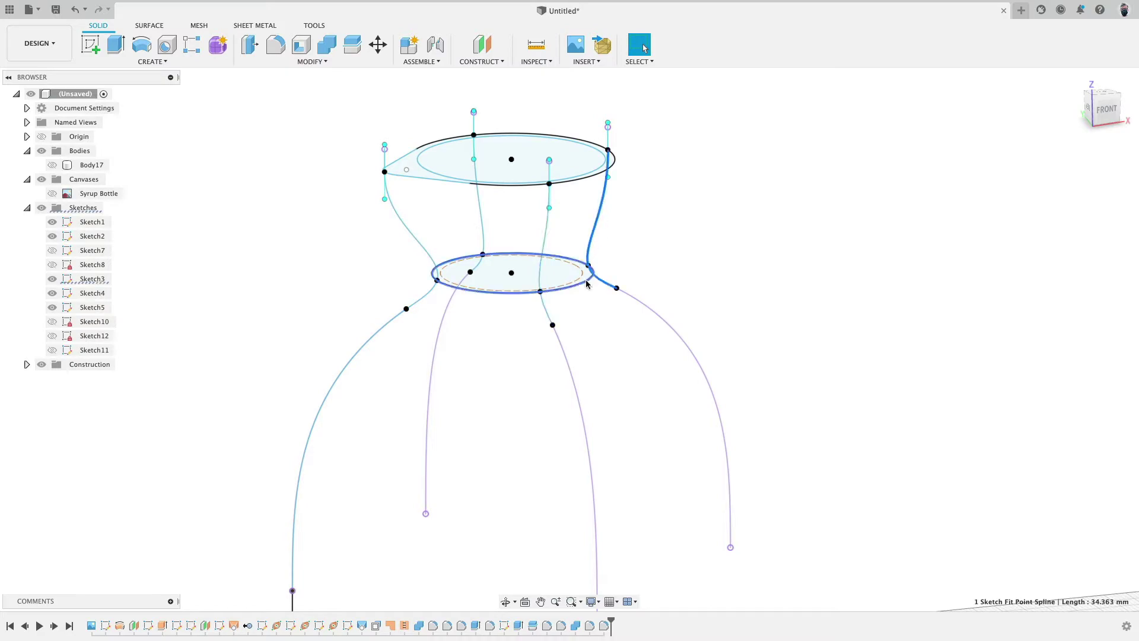
pyautogui.click(604, 176)
# Step: Show Body17 again and hide the whole set of sketches
pyautogui.moveTo(604, 176)
pyautogui.keyDown('shift'); pyautogui.mouseDown(button='middle')
pyautogui.moveTo(671, 183)
pyautogui.moveTo(671, 153)
pyautogui.moveTo(679, 167)
pyautogui.moveTo(727, 160)
pyautogui.mouseUp(button='middle'); pyautogui.keyUp('shift')
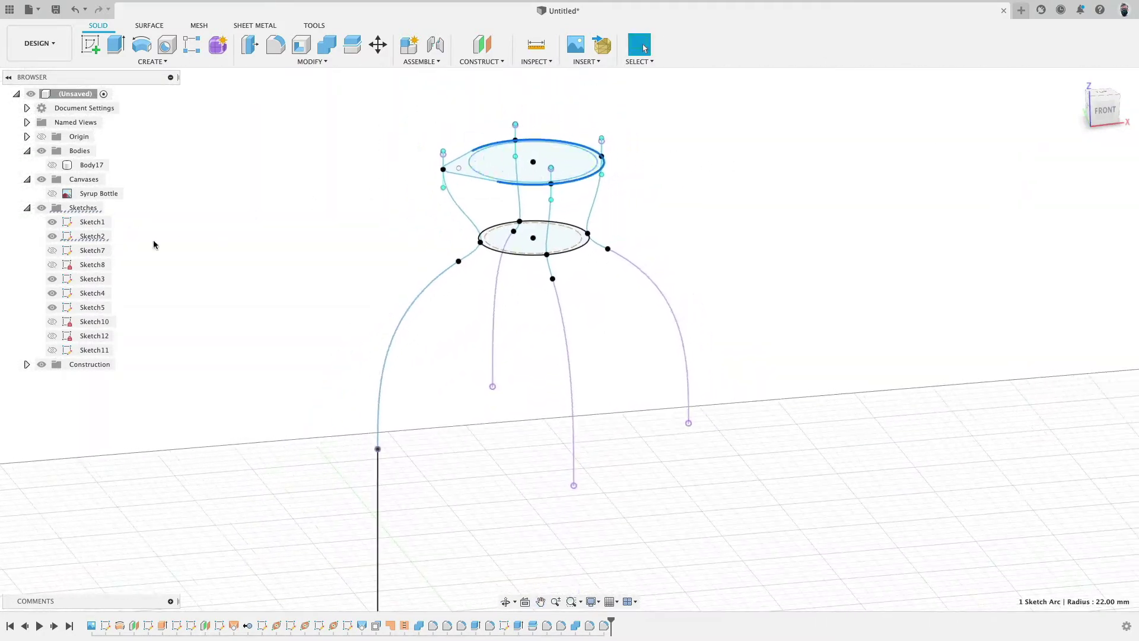
pyautogui.click(53, 166)
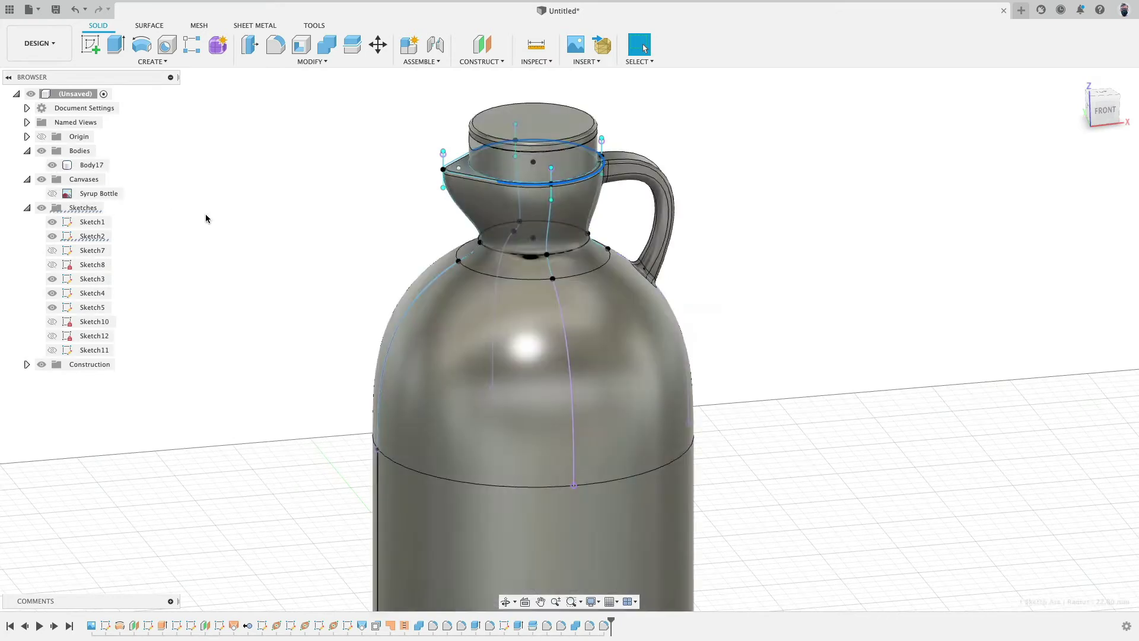
pyautogui.click(41, 208)
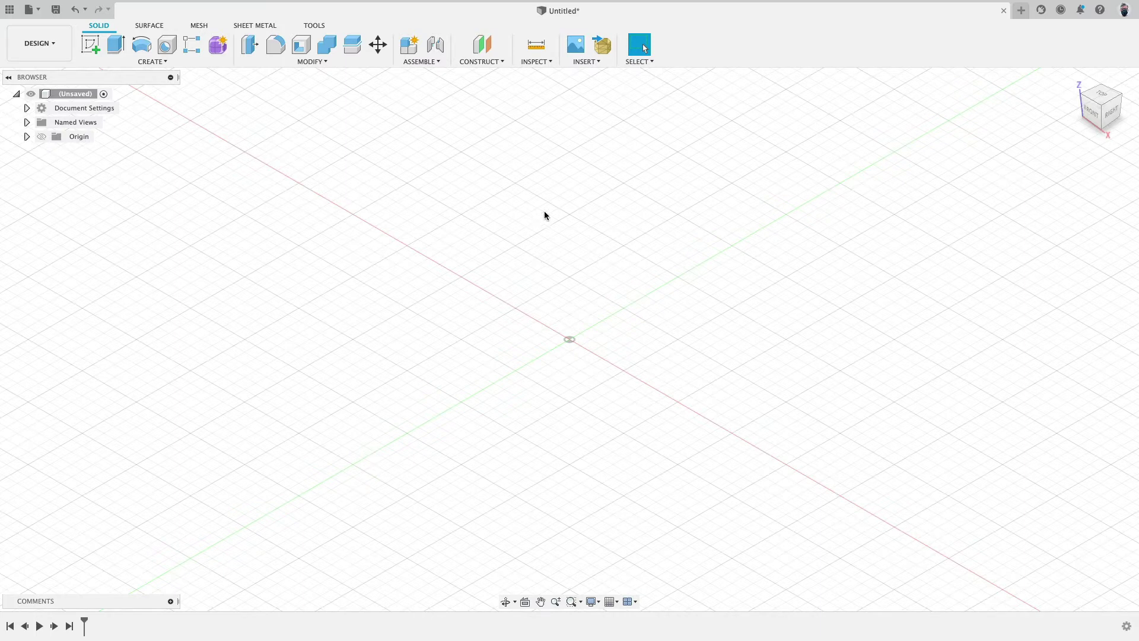
# Step: Insert the Syrup Bottle JPEG from the computer's Desktop as a canvas image
pyautogui.click(576, 53)
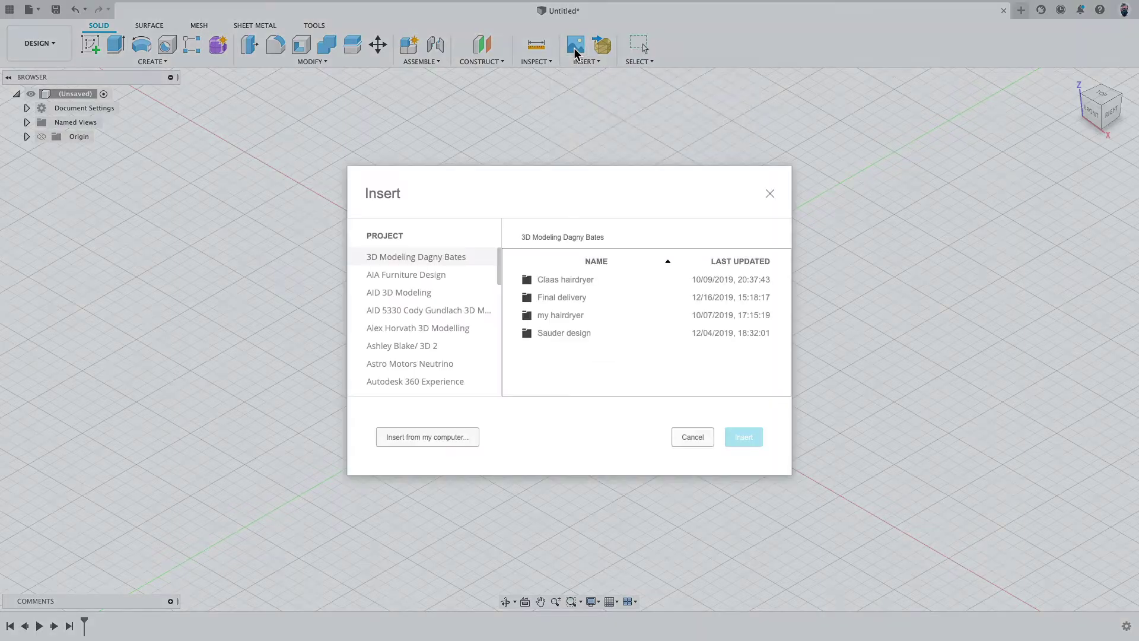
pyautogui.click(426, 437)
pyautogui.click(368, 140)
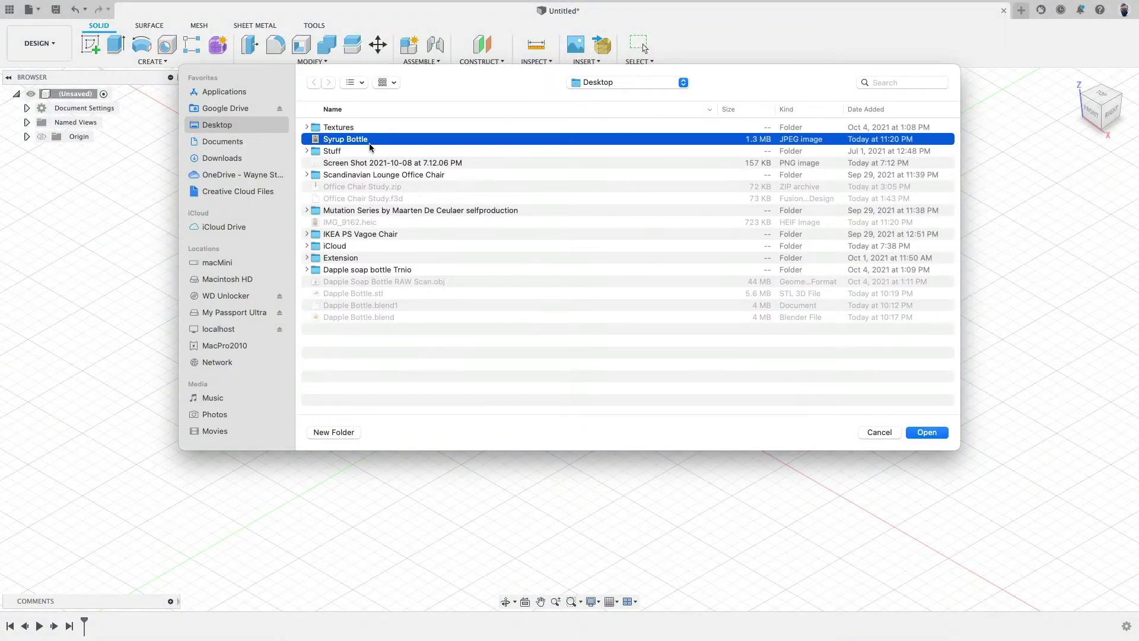
pyautogui.click(940, 433)
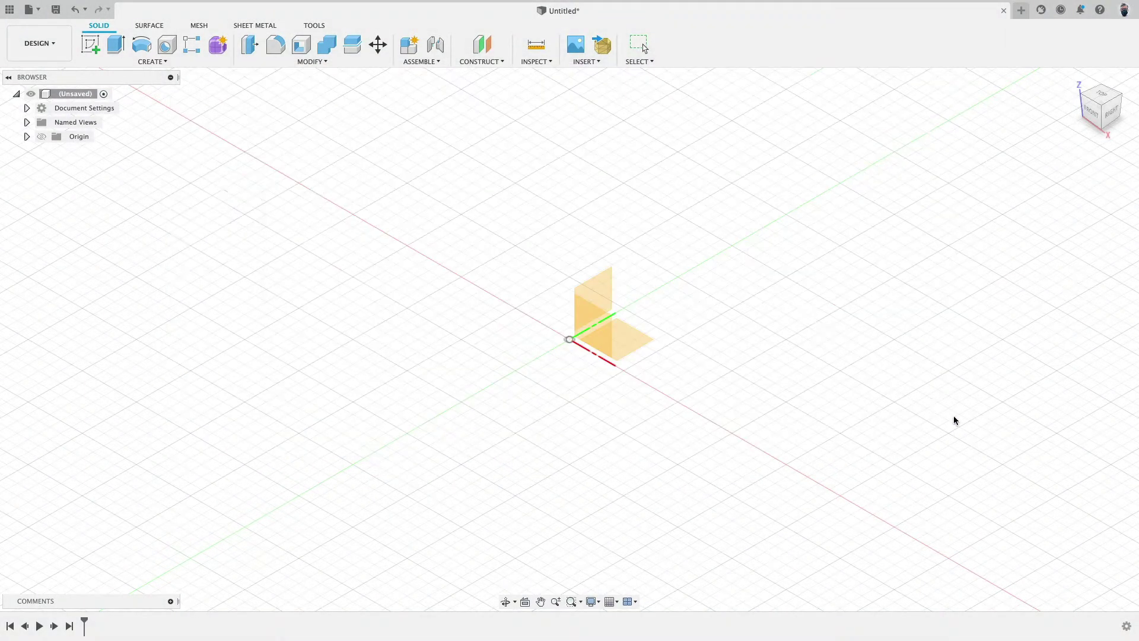
# Step: Place the Syrup Bottle canvas on the front XZ plane, enlarge it freehand and keep its opacity at 50
pyautogui.click(1091, 112)
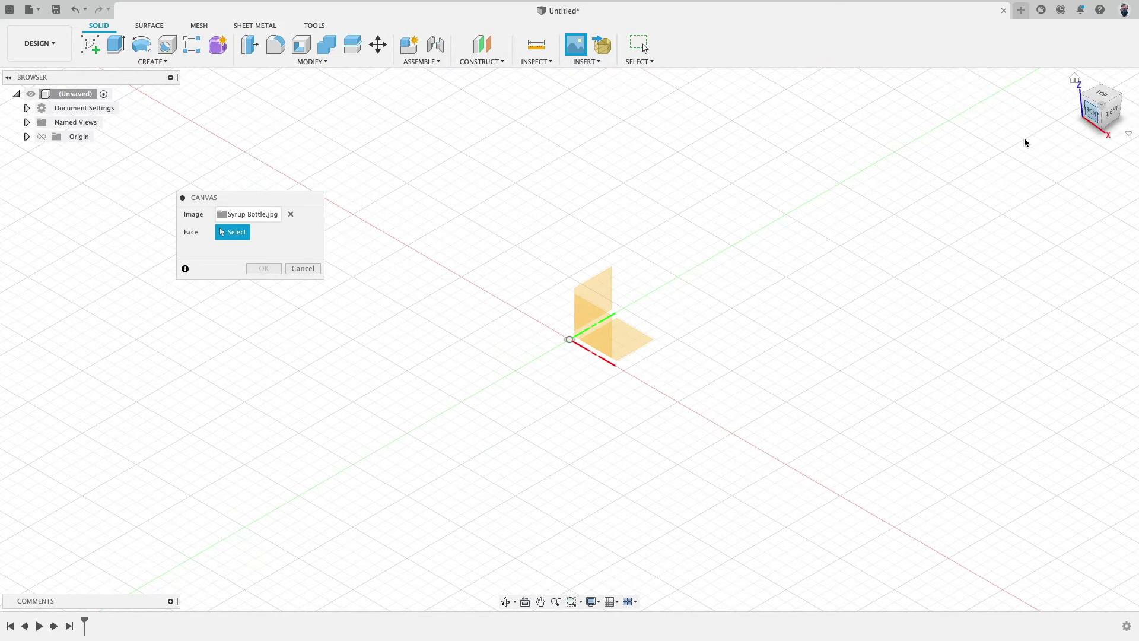
pyautogui.click(605, 301)
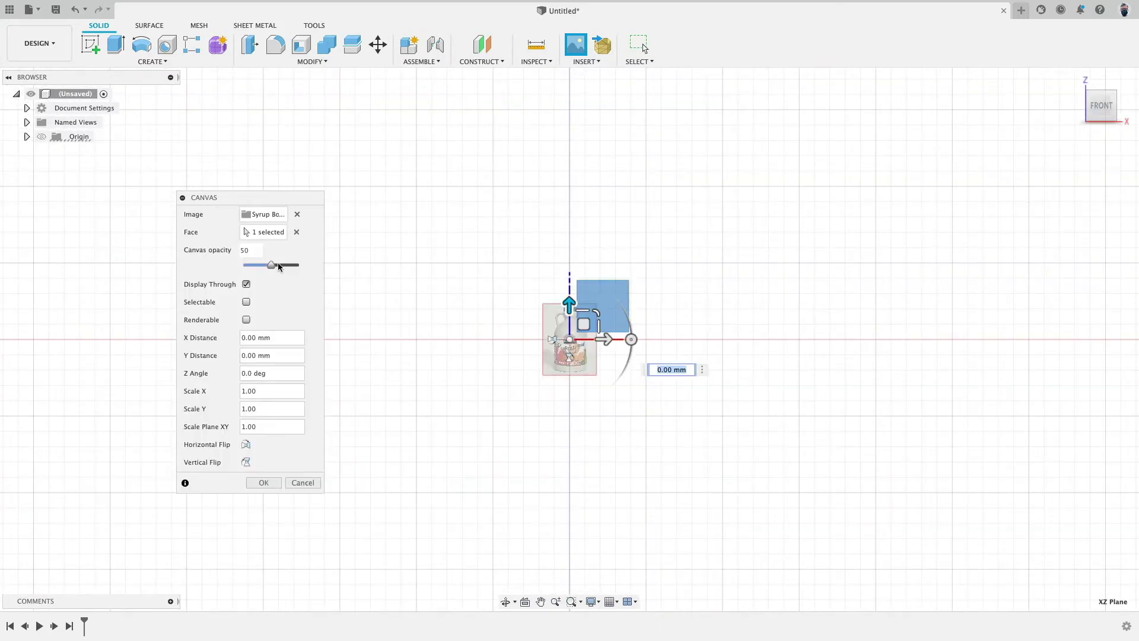
pyautogui.moveTo(595, 313); pyautogui.dragTo(644, 350)
pyautogui.click(570, 356)
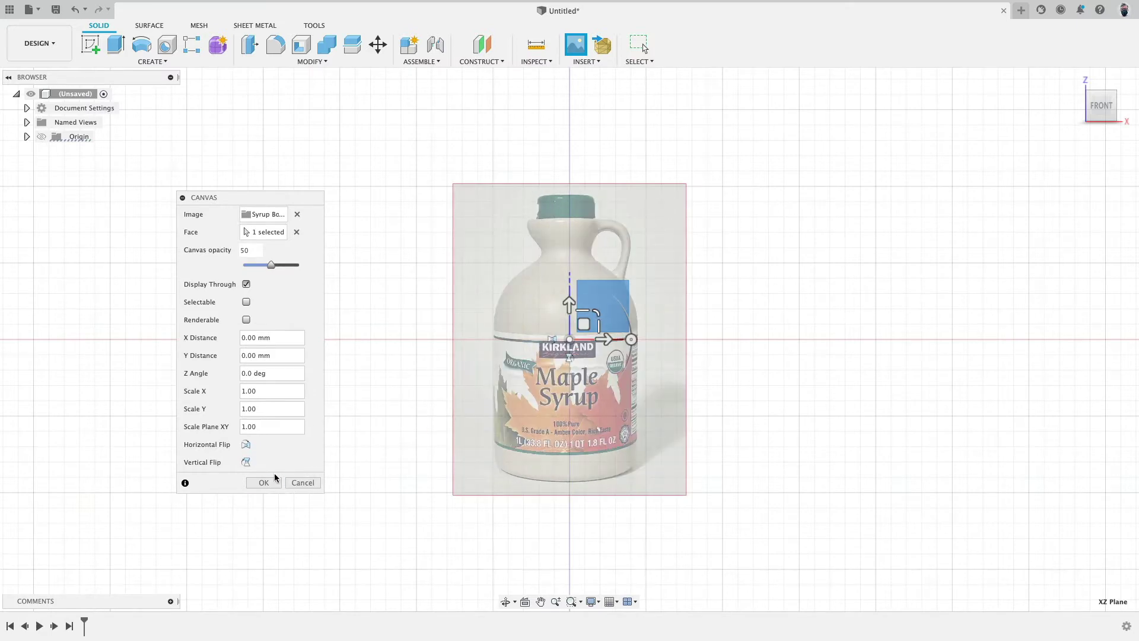
pyautogui.press('Return')
# Step: Calibrate the Syrup Bottle canvas by setting the distance between the bottle's two side edges to 100 mm
pyautogui.rightClick(90, 165)
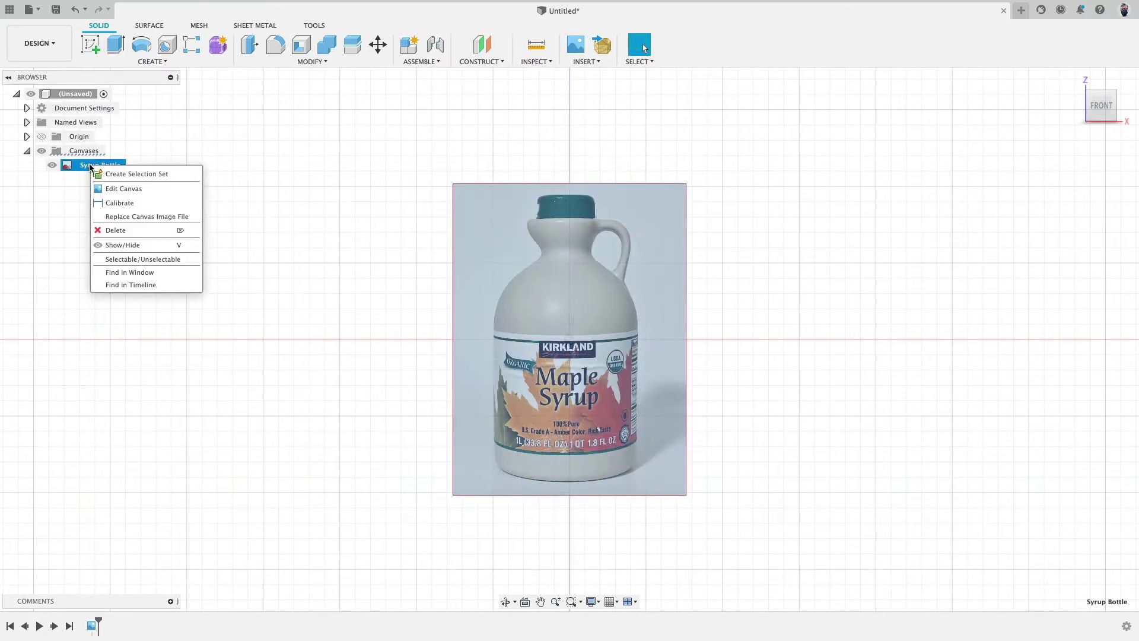
pyautogui.click(129, 204)
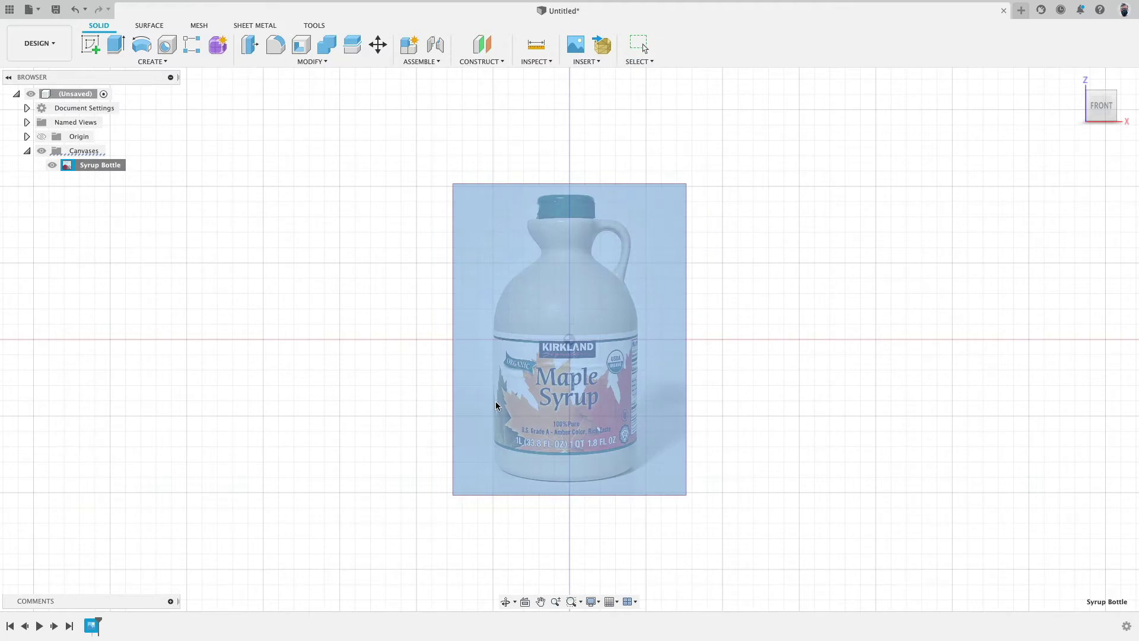
pyautogui.scroll(5, 492, 399)
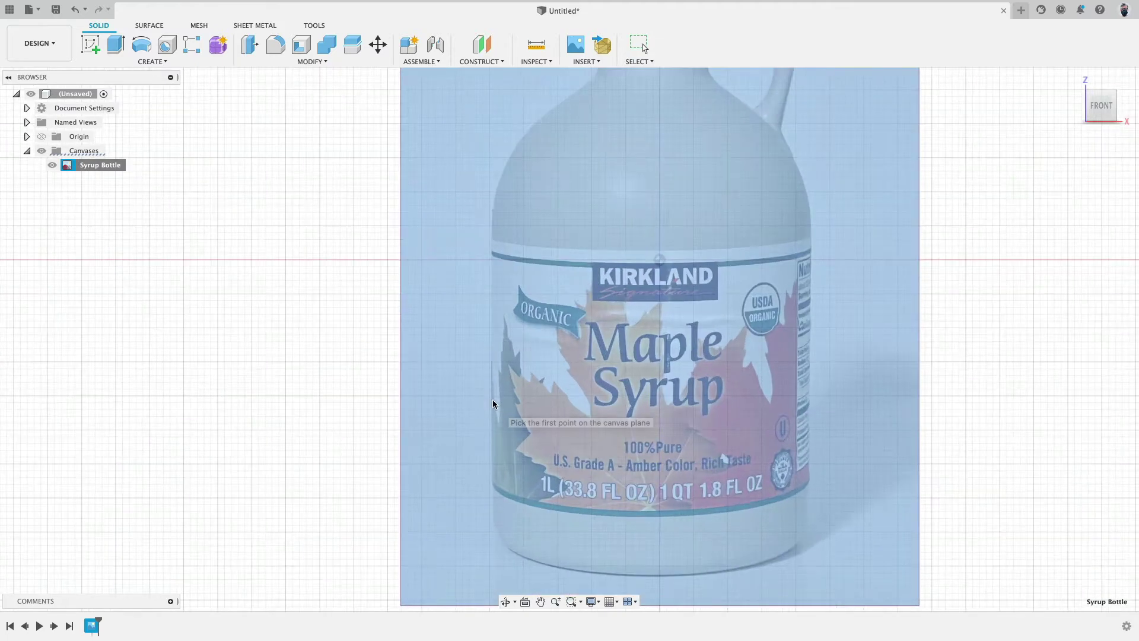
pyautogui.click(489, 395)
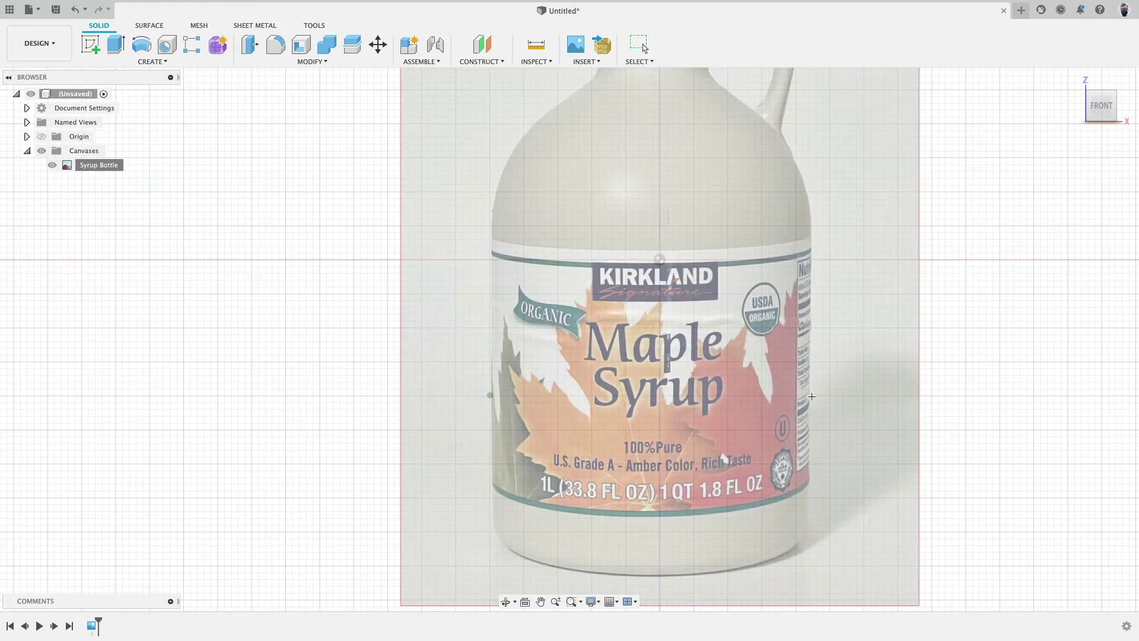
pyautogui.click(810, 395)
pyautogui.write('100')
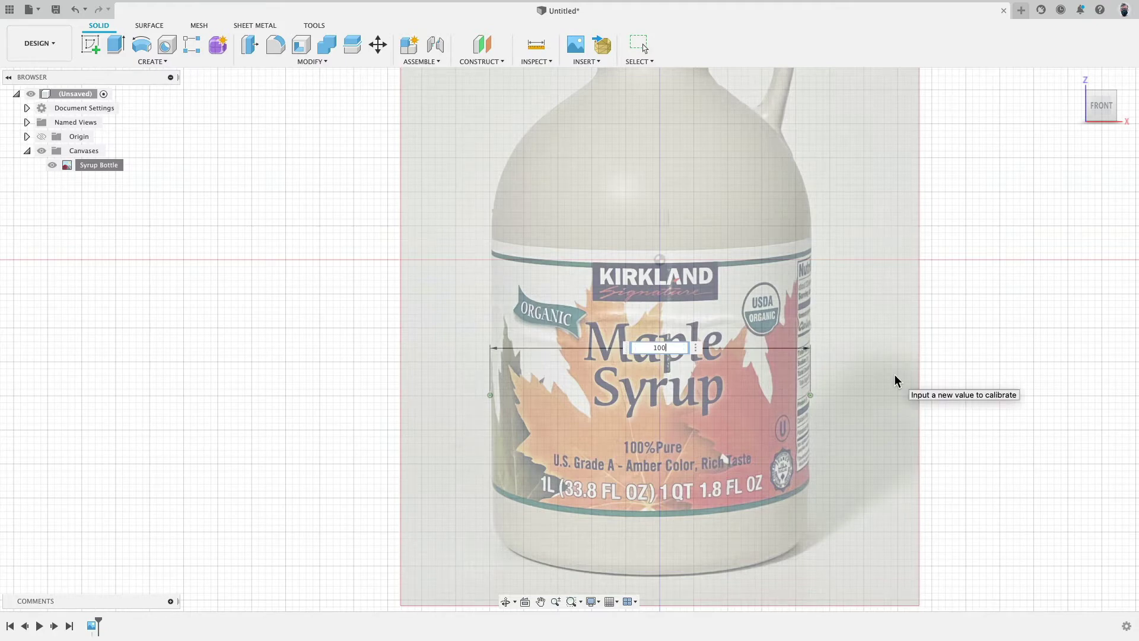
pyautogui.press('Return')
# Step: Edit the Syrup Bottle canvas and move it up by about 96.7 mm so the bottle's base sits on the origin
pyautogui.scroll(-8, 824, 393)
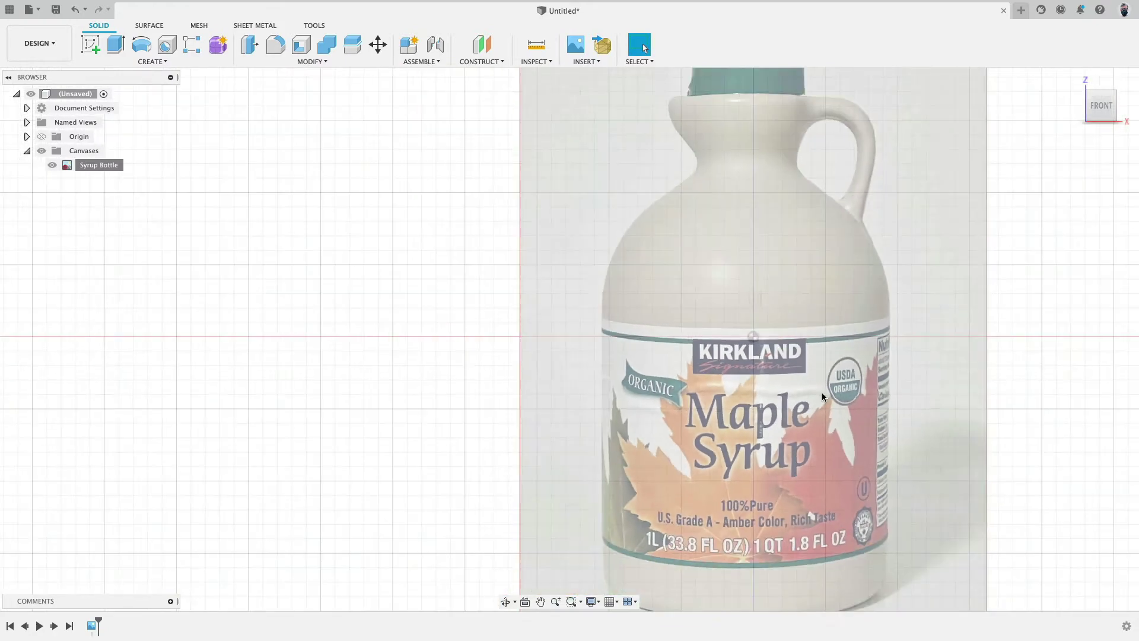
pyautogui.moveTo(821, 392); pyautogui.dragTo(572, 323, button='middle')
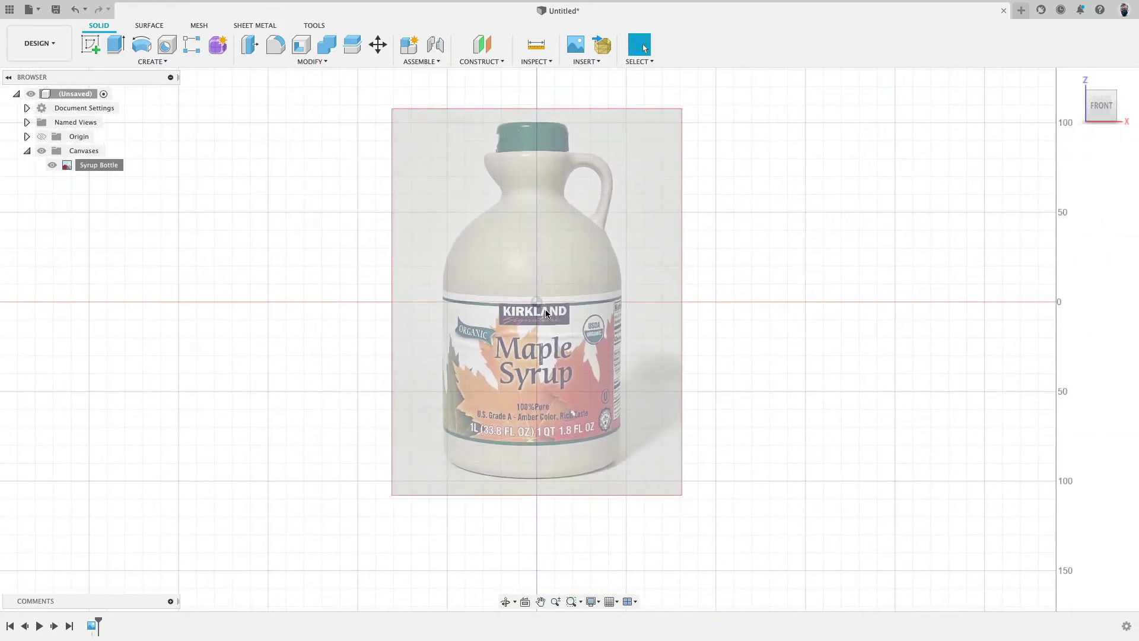
pyautogui.rightClick(112, 167)
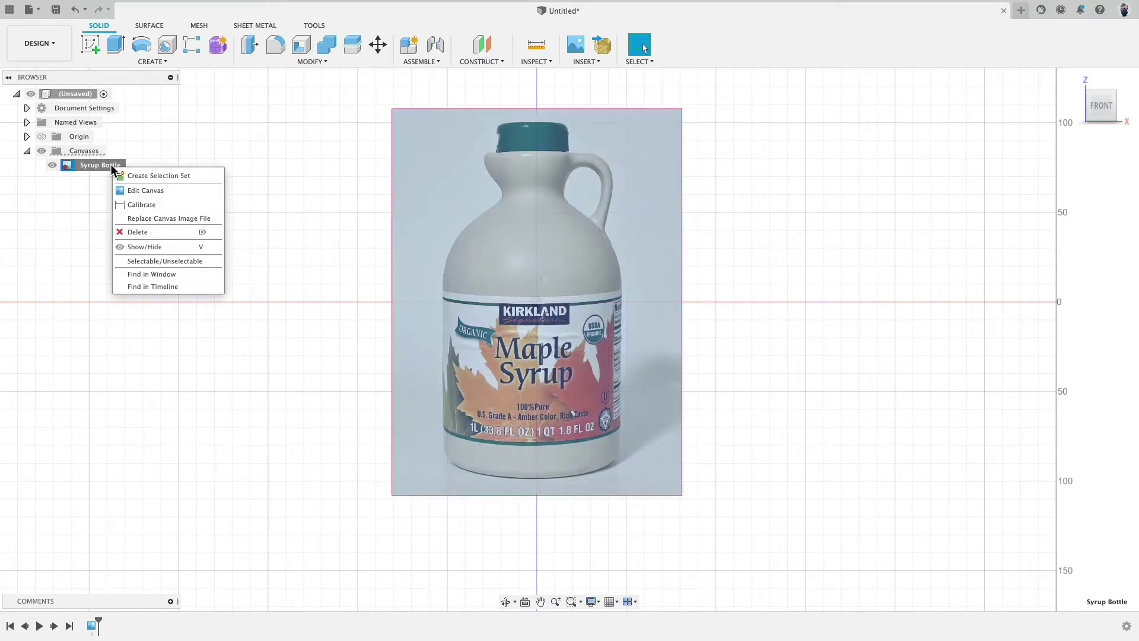
pyautogui.click(142, 193)
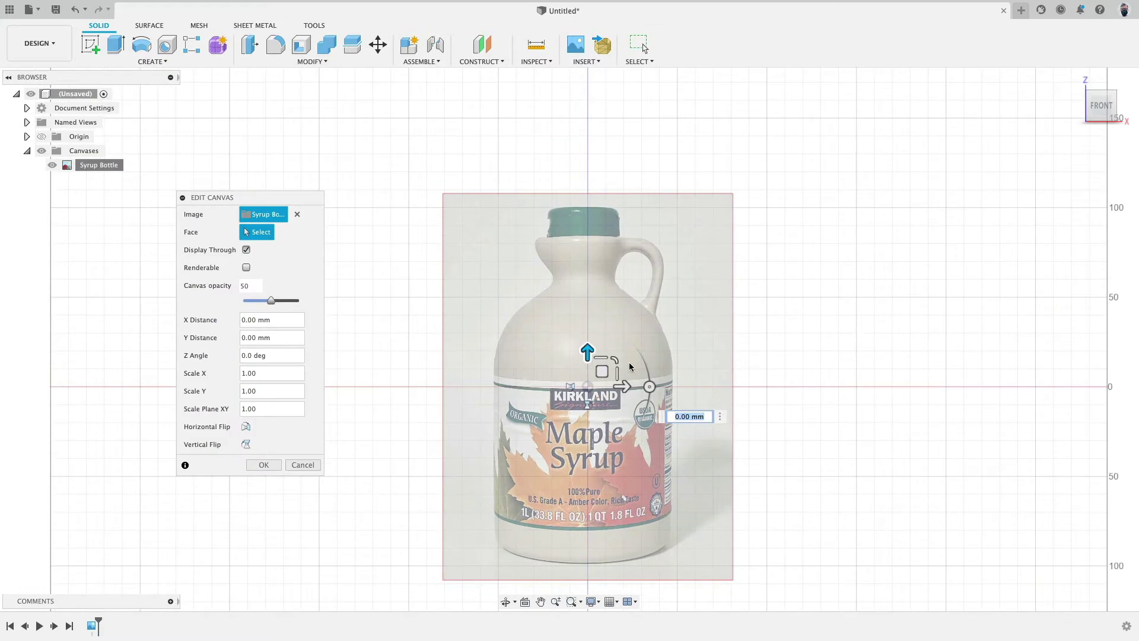
pyautogui.moveTo(588, 352); pyautogui.dragTo(601, 209)
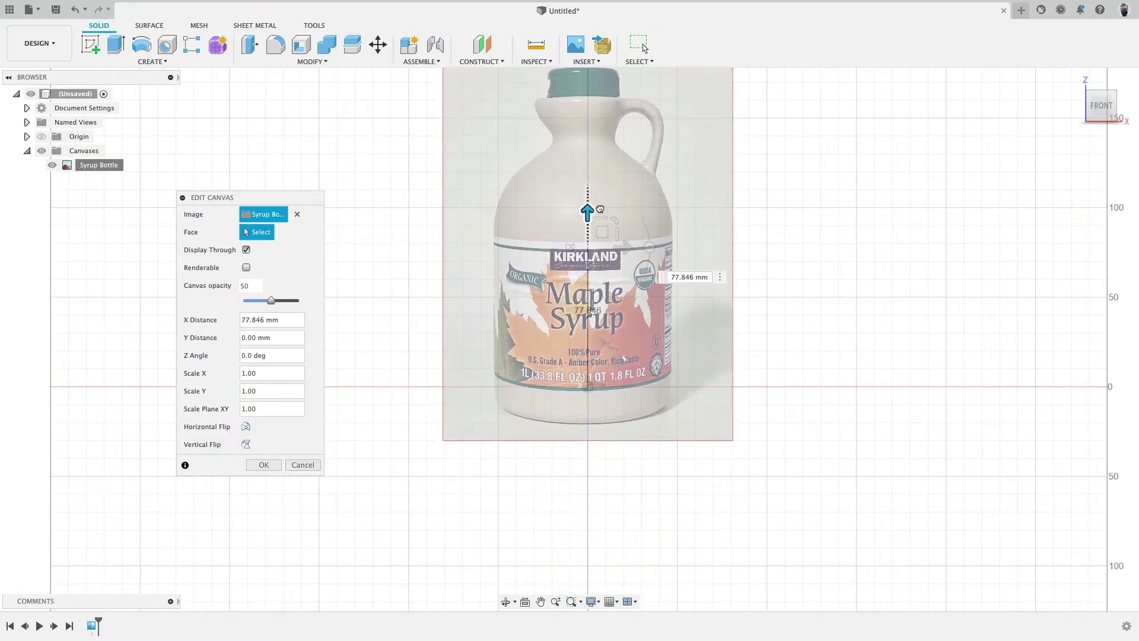
pyautogui.moveTo(603, 199); pyautogui.dragTo(599, 261, button='middle')
pyautogui.moveTo(580, 279); pyautogui.dragTo(593, 248)
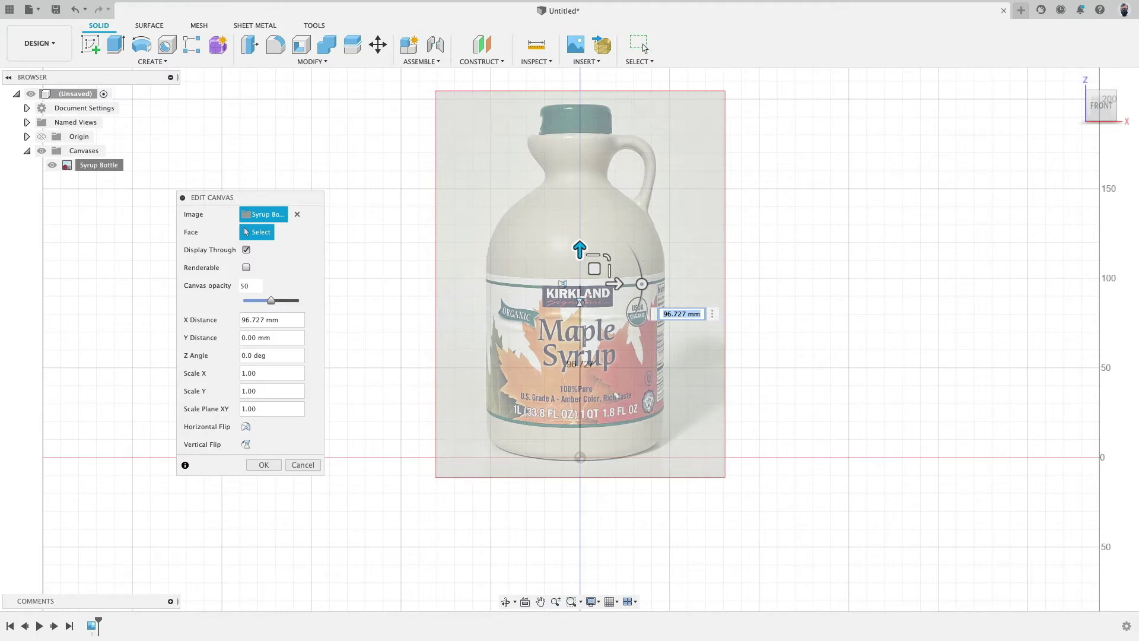
# Step: Shift the canvas sideways by about 2.3 mm to centre the bottle on the vertical axis and accept the edit
pyautogui.scroll(1, 596, 192)
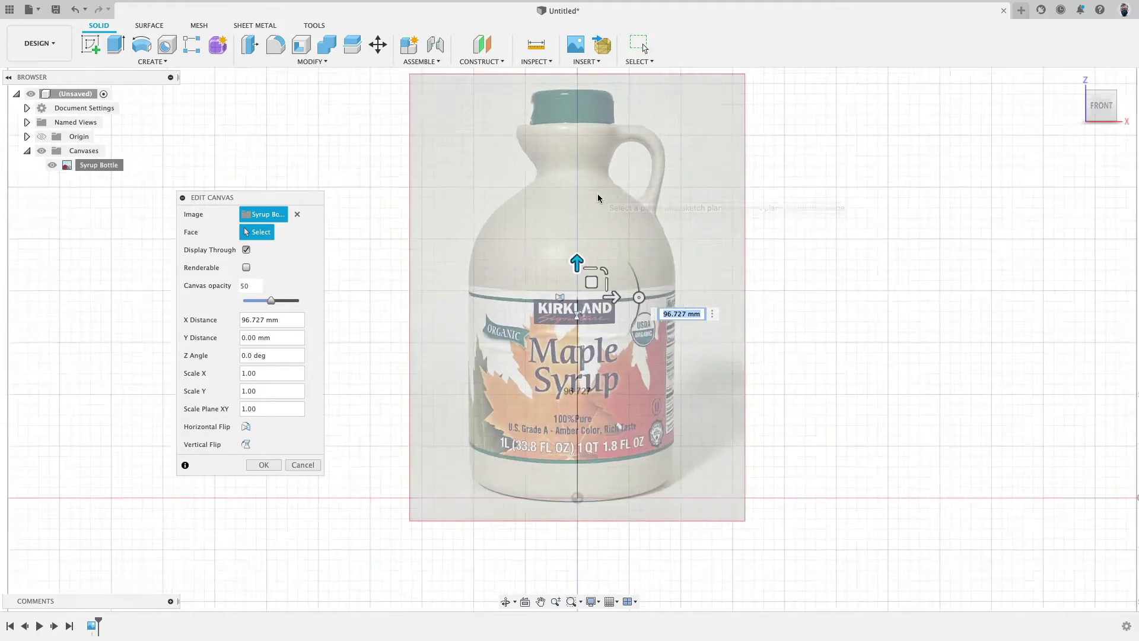
pyautogui.scroll(2, 597, 194)
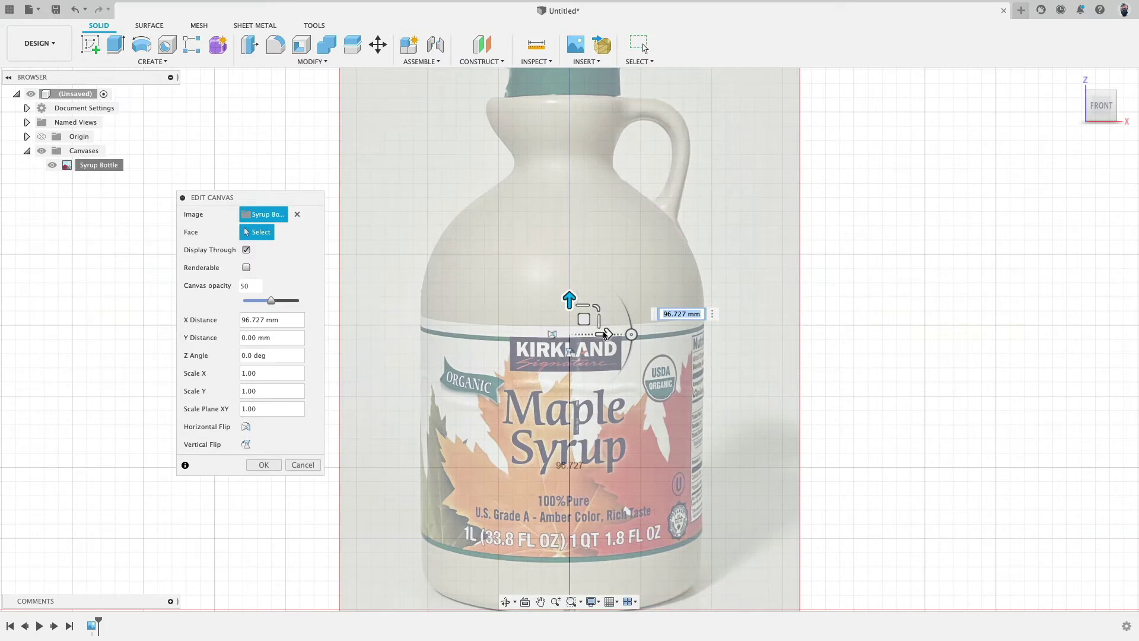
pyautogui.moveTo(604, 334); pyautogui.dragTo(611, 334)
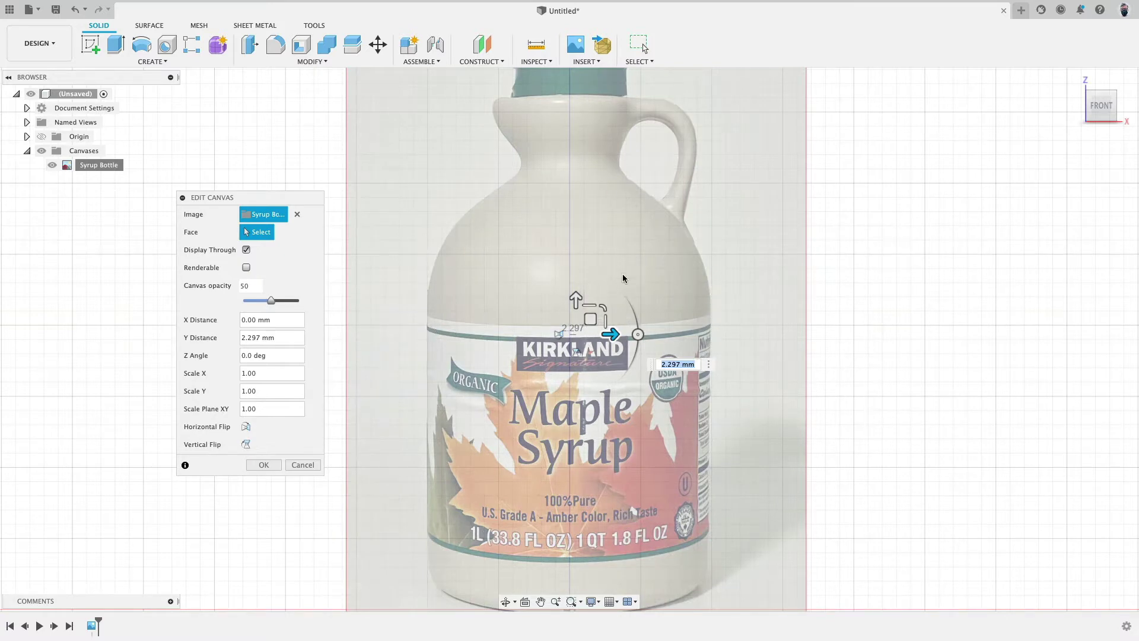
pyautogui.scroll(-2, 623, 278)
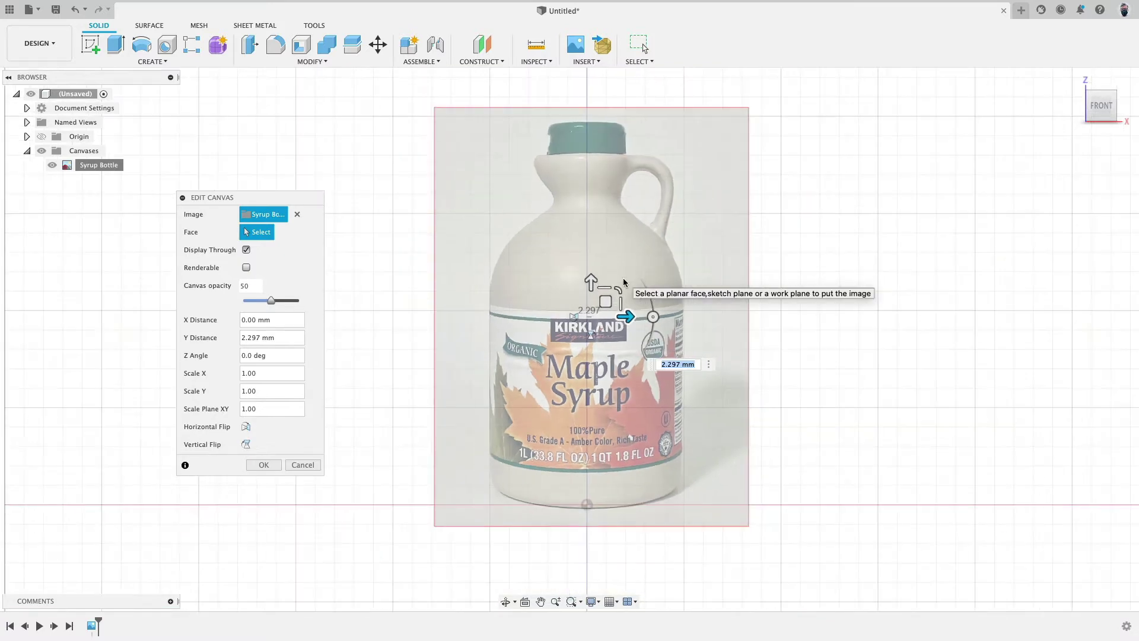
pyautogui.click(264, 465)
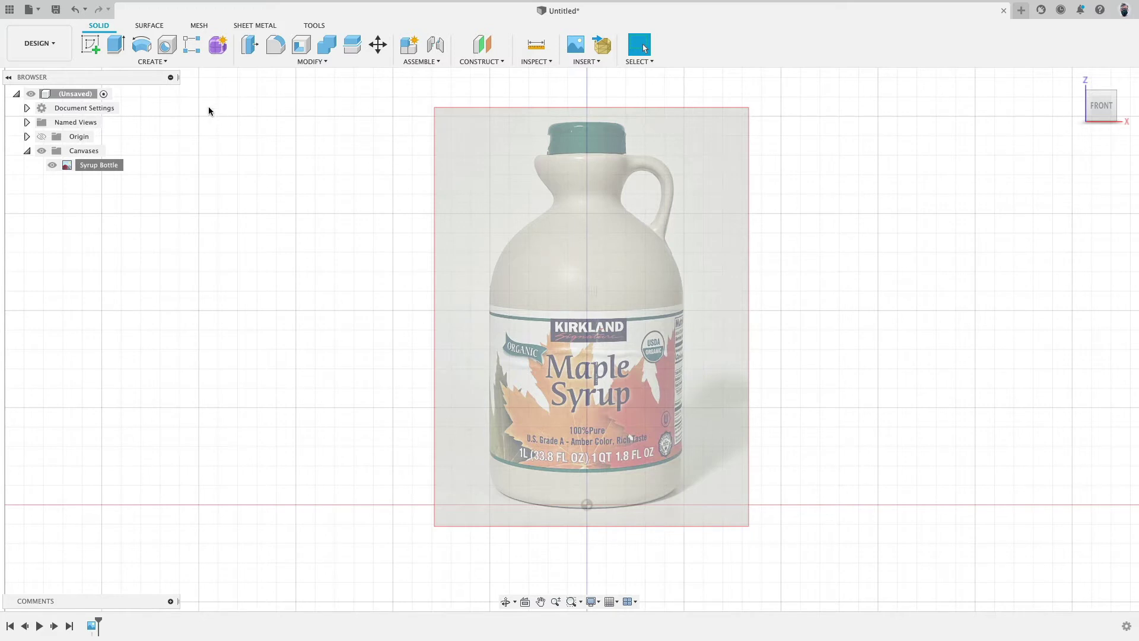
pyautogui.click(143, 61)
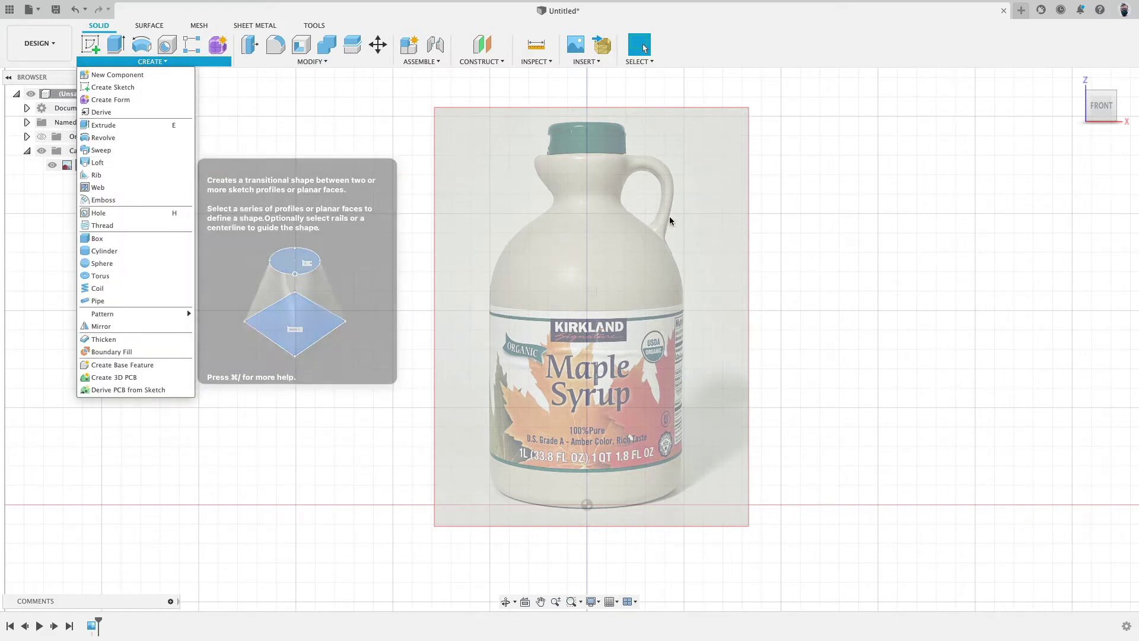
pyautogui.click(814, 235)
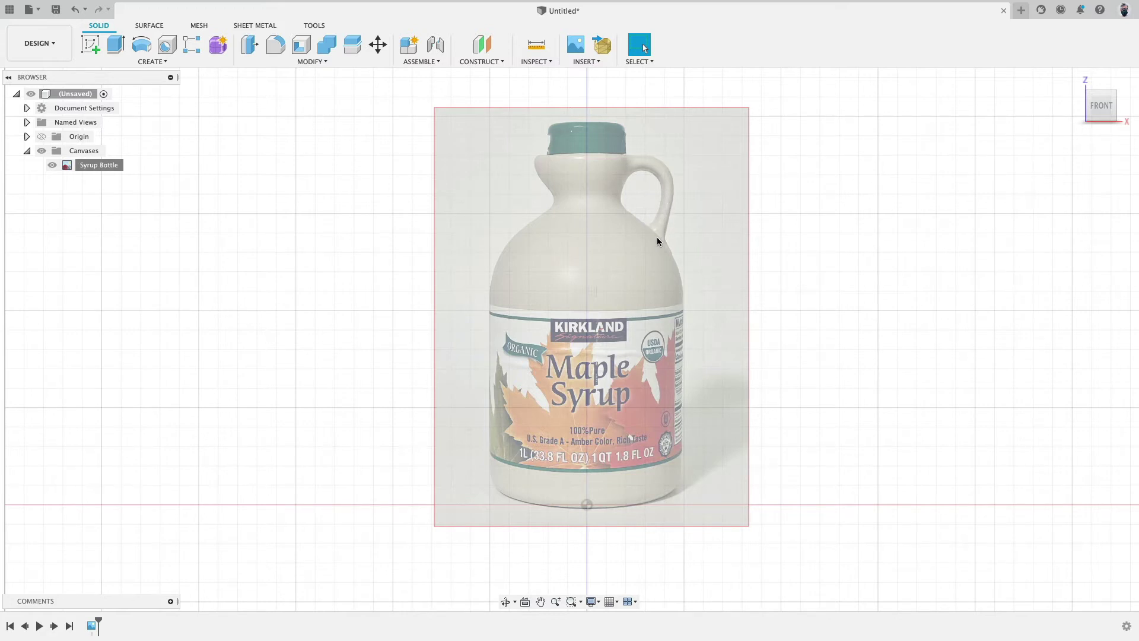
pyautogui.click(149, 62)
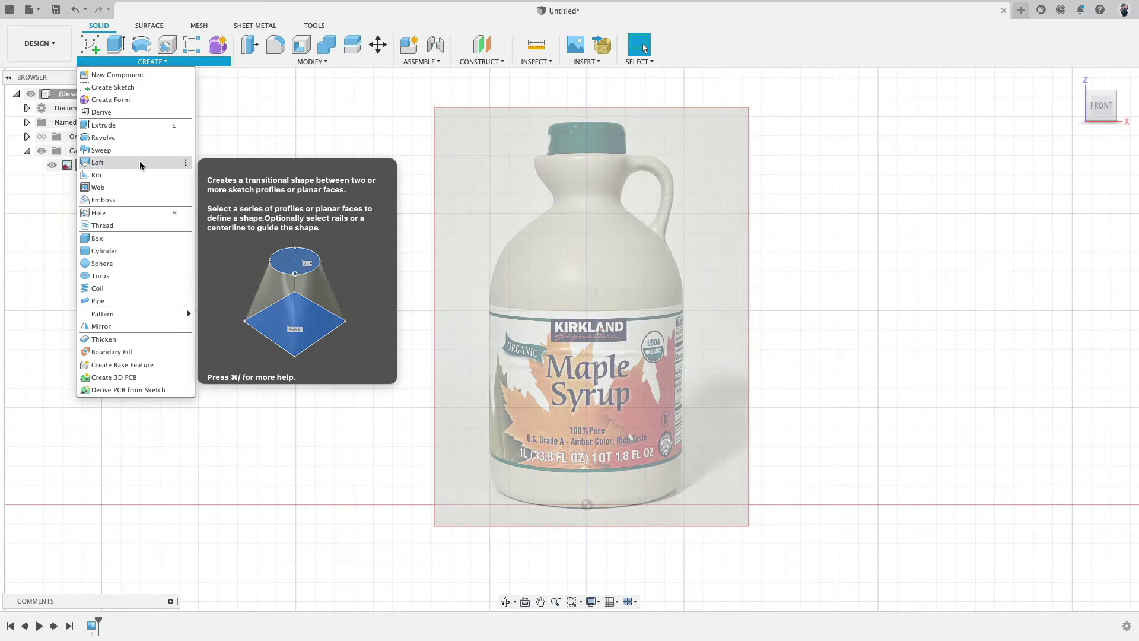
pyautogui.click(360, 184)
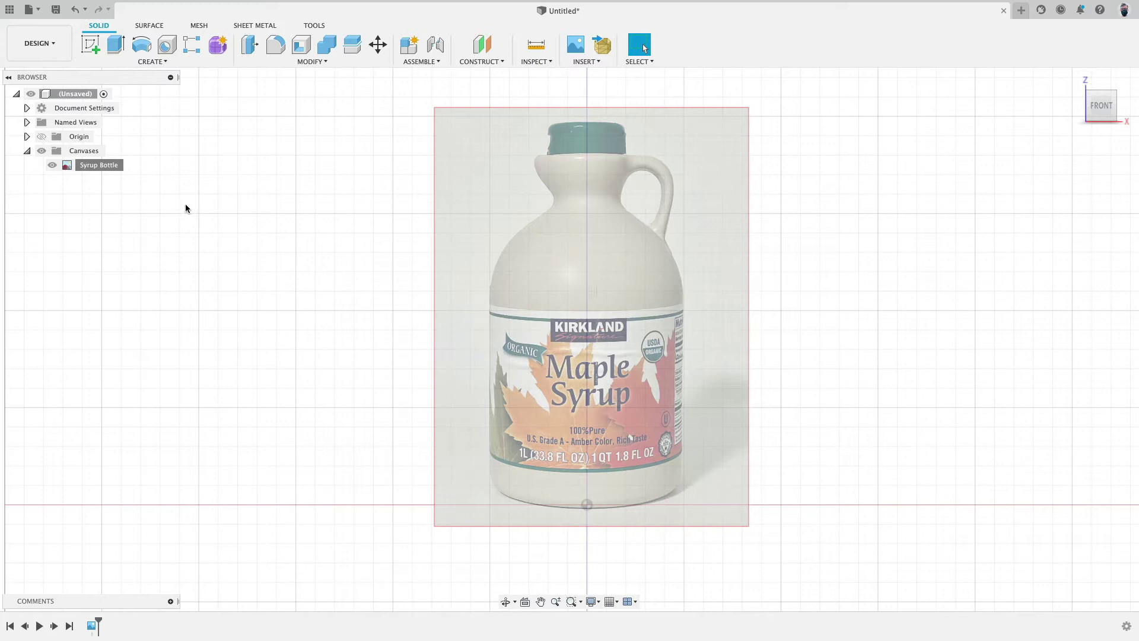
# Step: Sketch on the front XZ plane a 50 mm base line leftward from the origin and a vertical line up the bottle's side to above the label
pyautogui.click(92, 45)
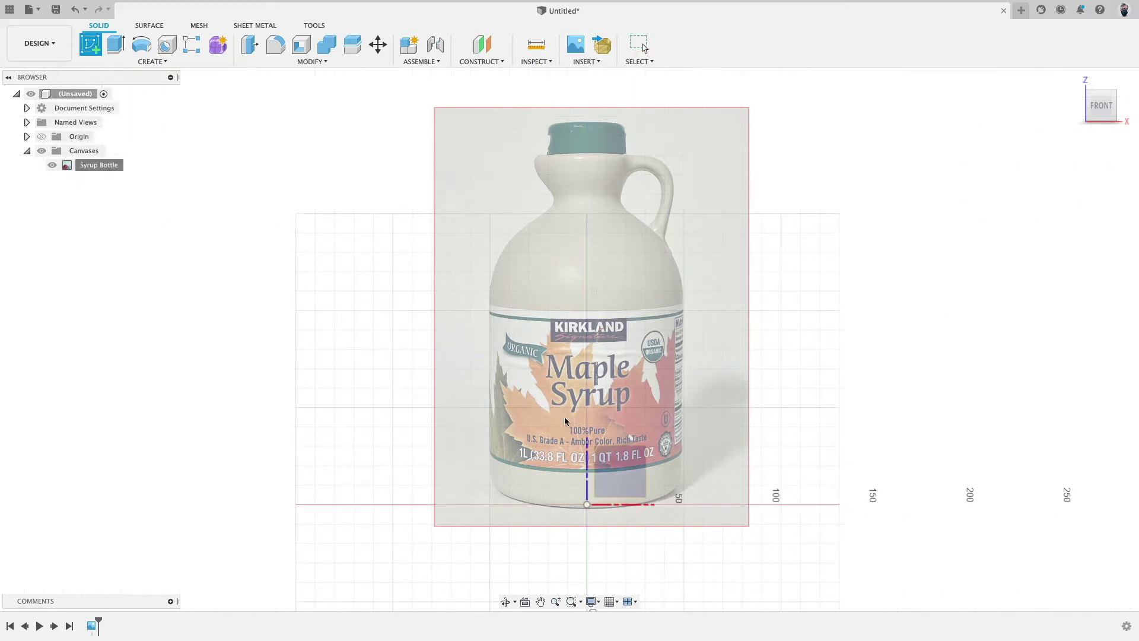
pyautogui.click(614, 471)
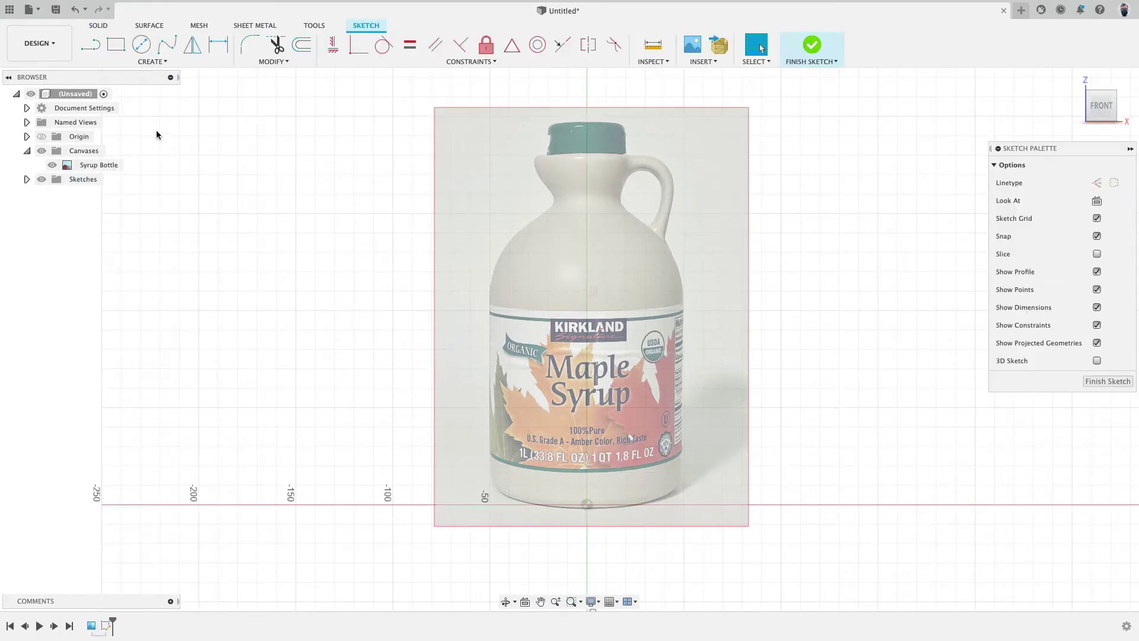
pyautogui.click(92, 48)
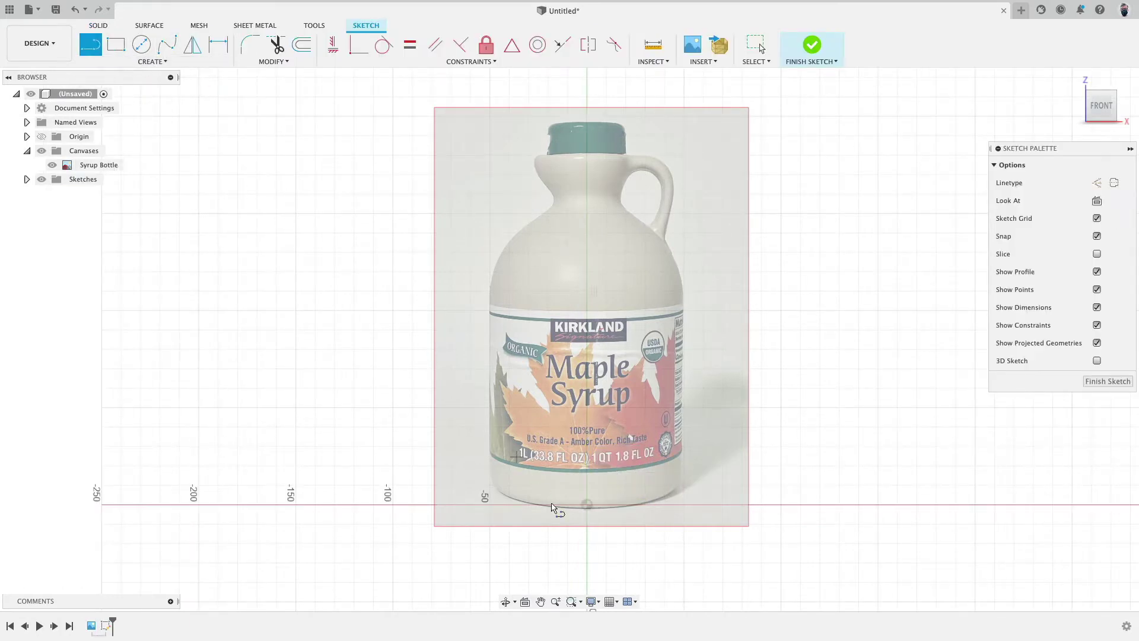
pyautogui.moveTo(586, 504); pyautogui.dragTo(504, 509)
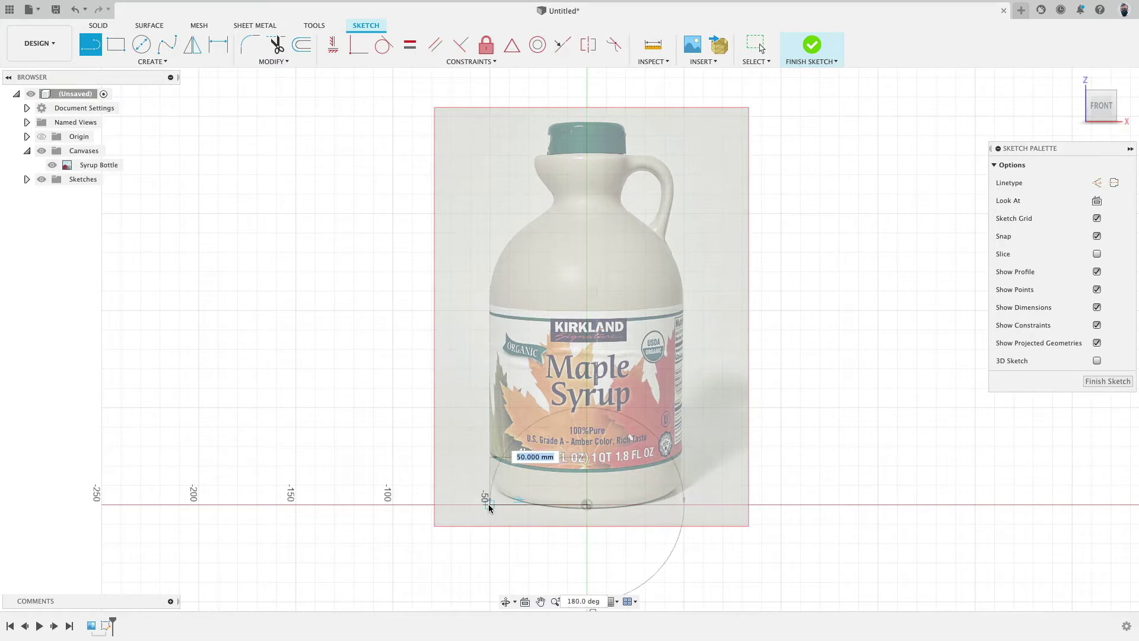
pyautogui.click(490, 504)
pyautogui.click(489, 291)
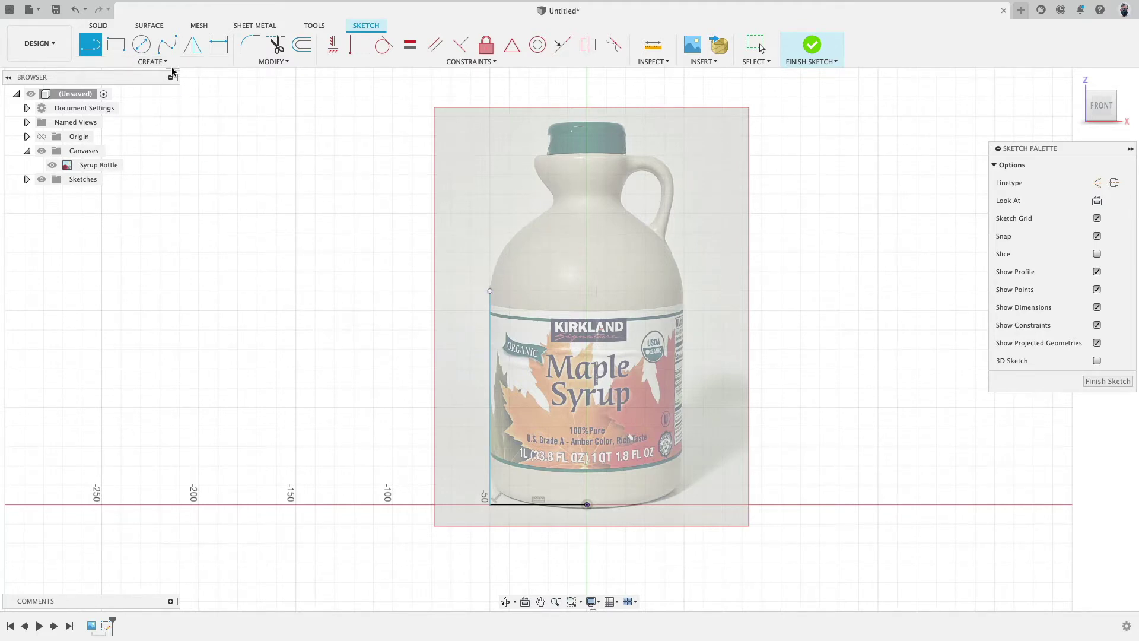
# Step: Draw a two-point fit point spline from the vertical line's upper end to the base of the bottle's neck
pyautogui.click(166, 44)
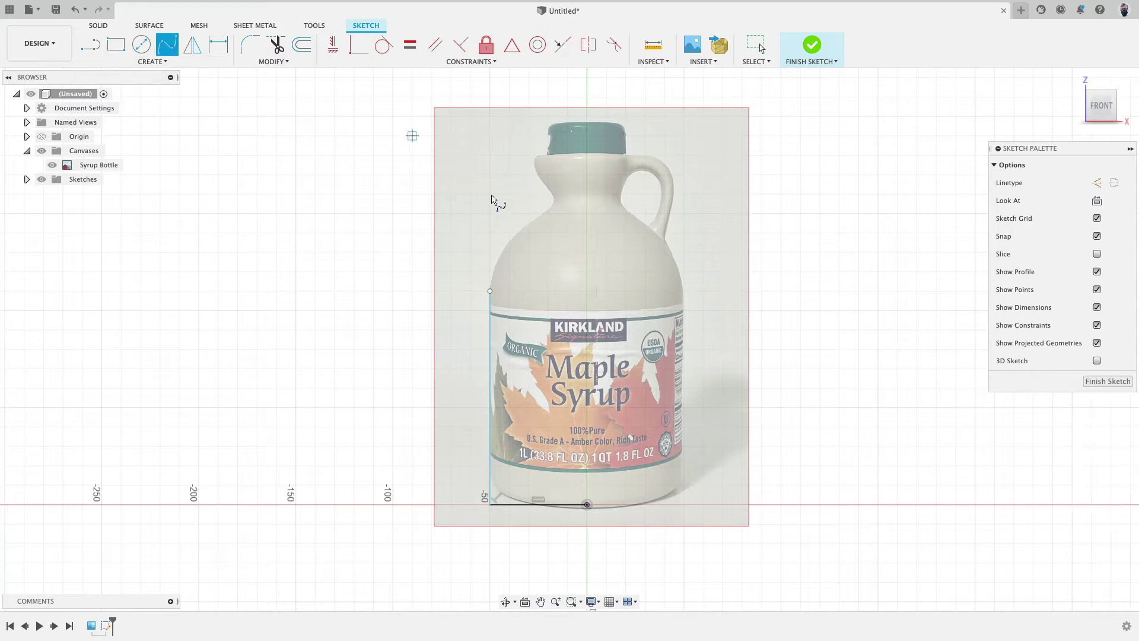
pyautogui.click(490, 291)
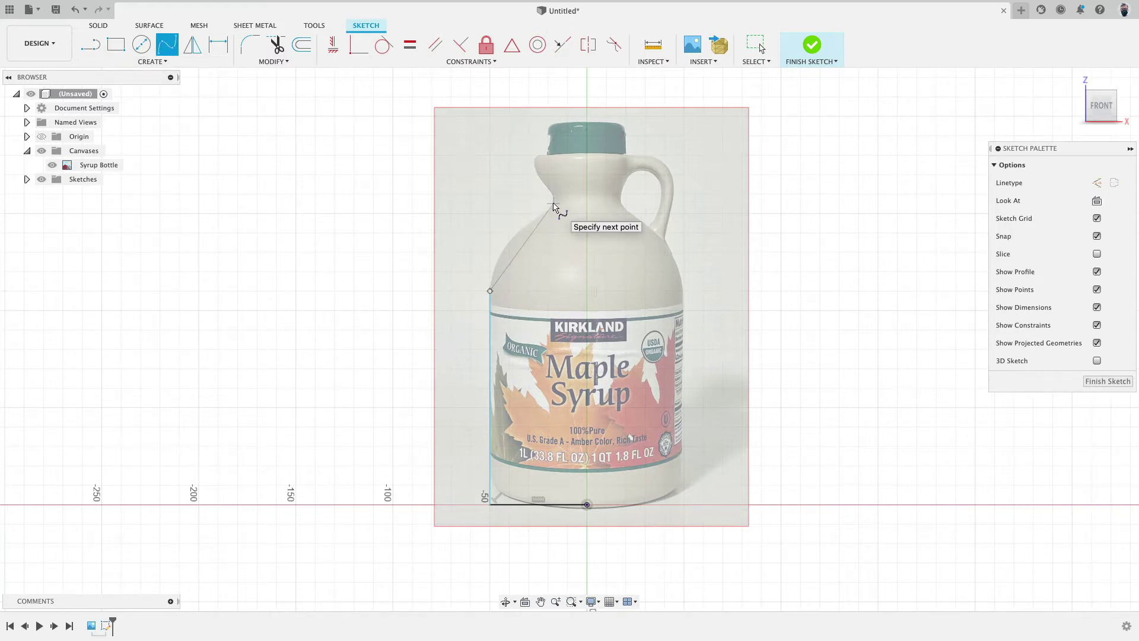
pyautogui.click(557, 205)
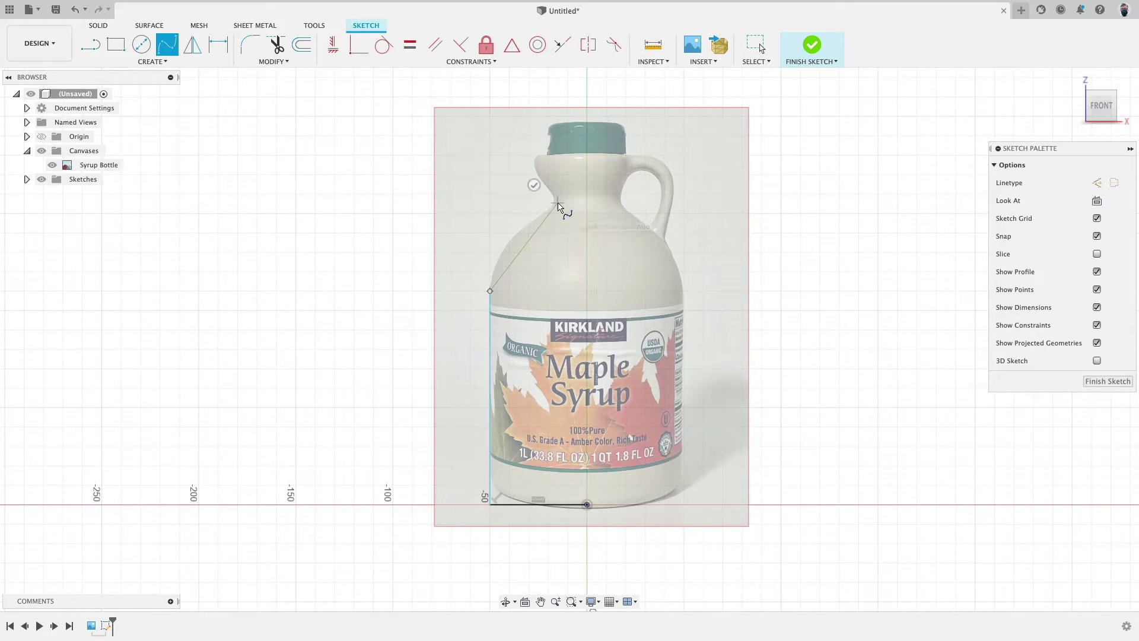
pyautogui.click(534, 184)
pyautogui.scroll(5, 572, 201)
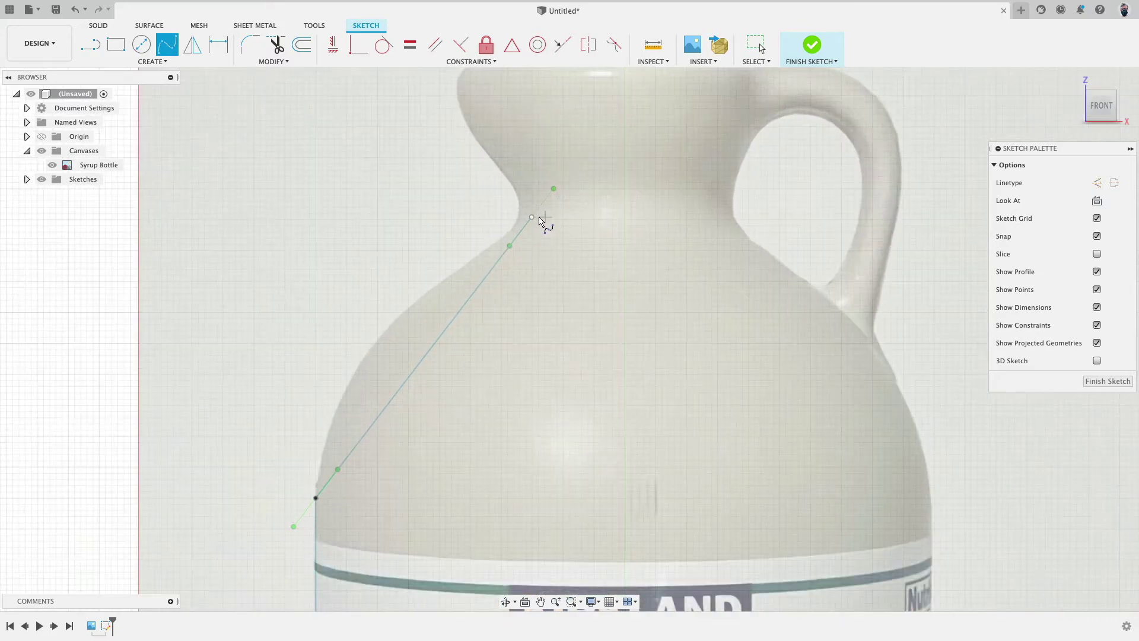
pyautogui.scroll(-3, 394, 260)
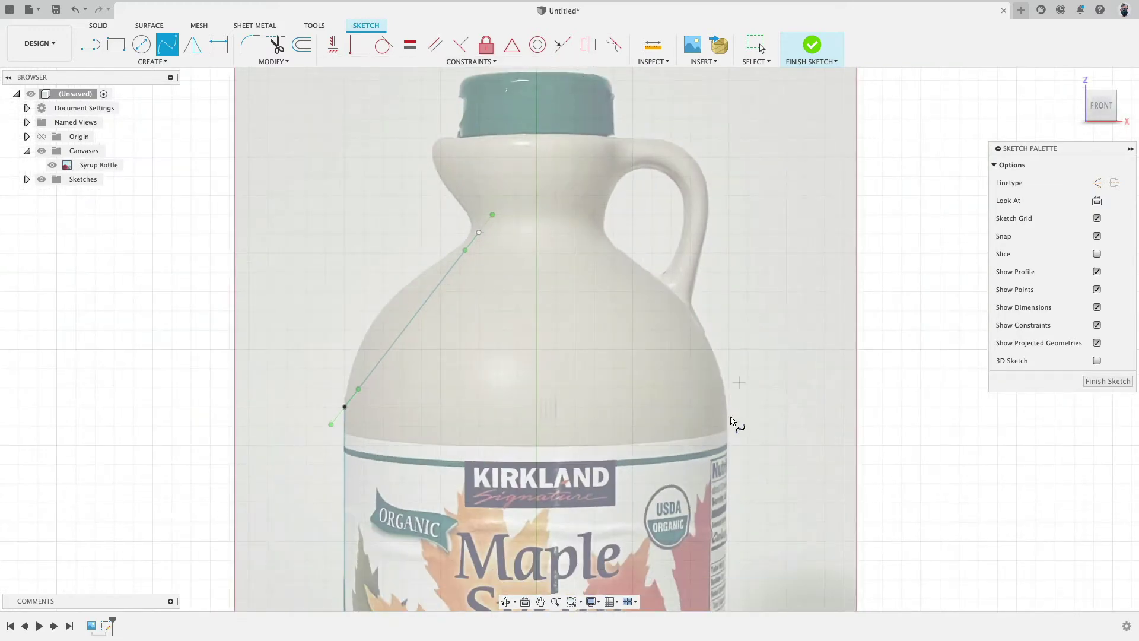
# Step: Apply a Curvature constraint between the shoulder spline and the vertical side line
pyautogui.click(614, 44)
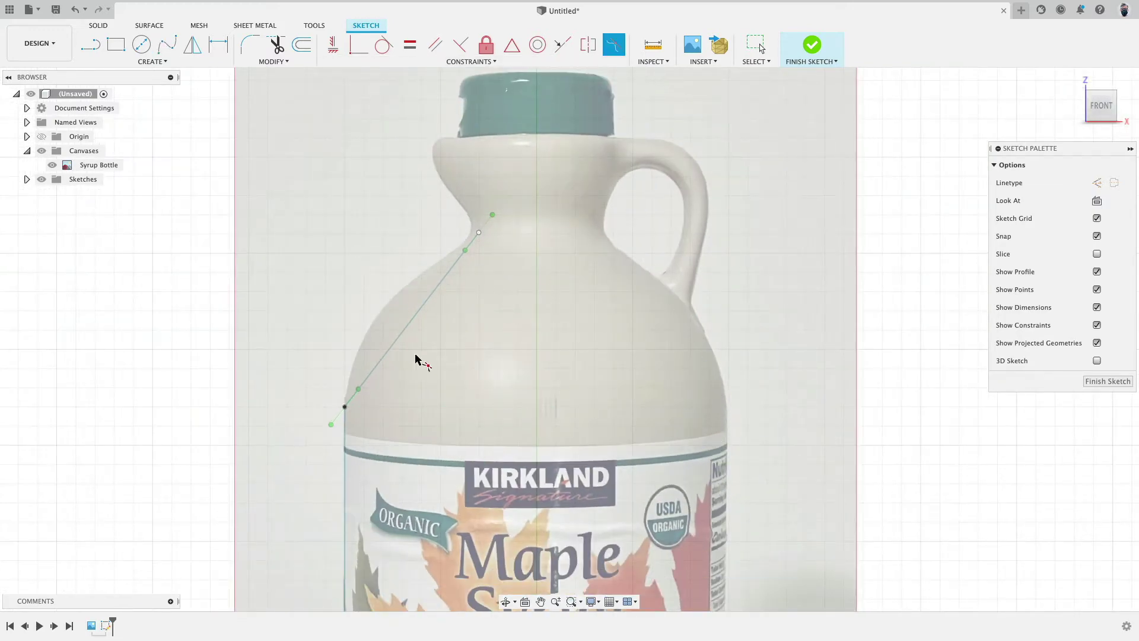
pyautogui.click(397, 341)
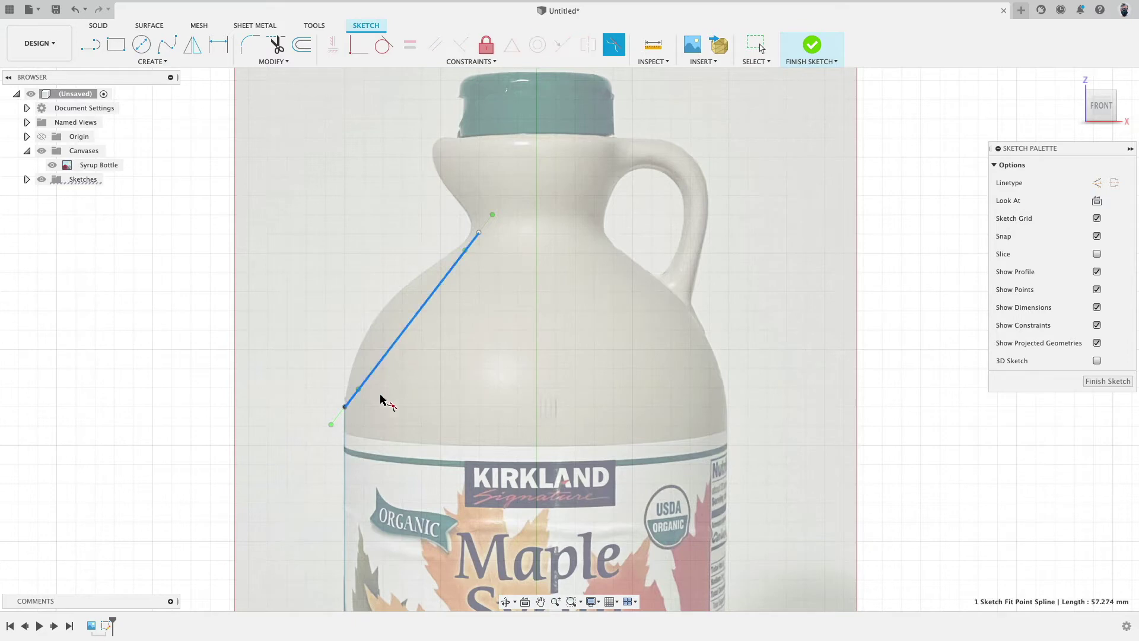
pyautogui.click(347, 458)
pyautogui.press('Escape')
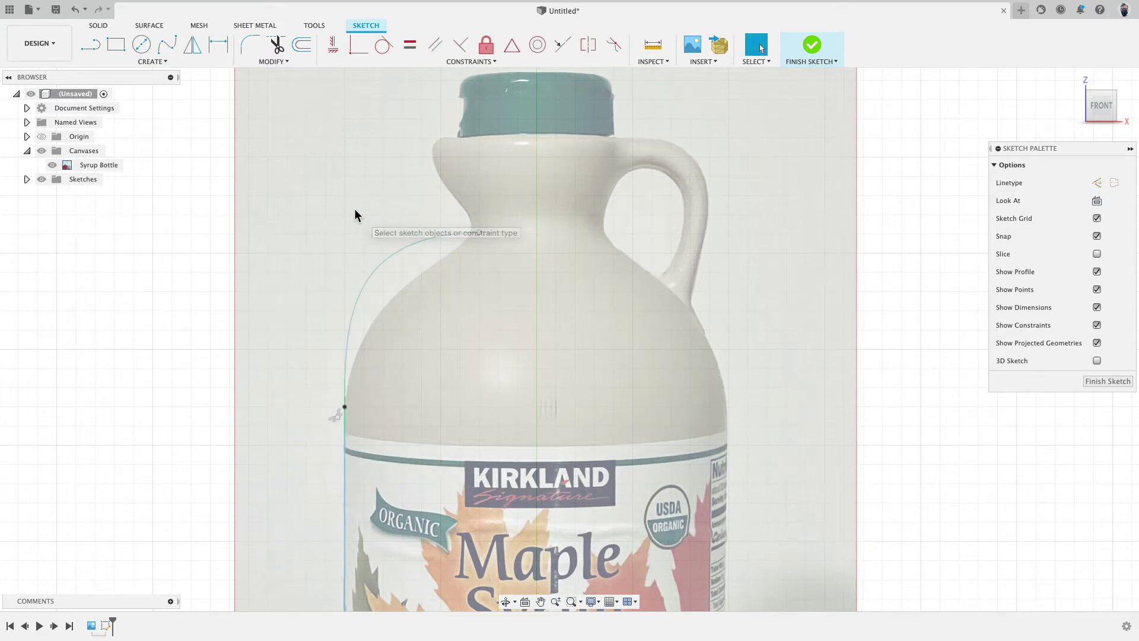
# Step: Fit the spline to the bottle's shoulder by lowering its junction to about 92.7 mm and moving its neck end to about X -12.7, Z 155 mm
pyautogui.scroll(-3, 338, 279)
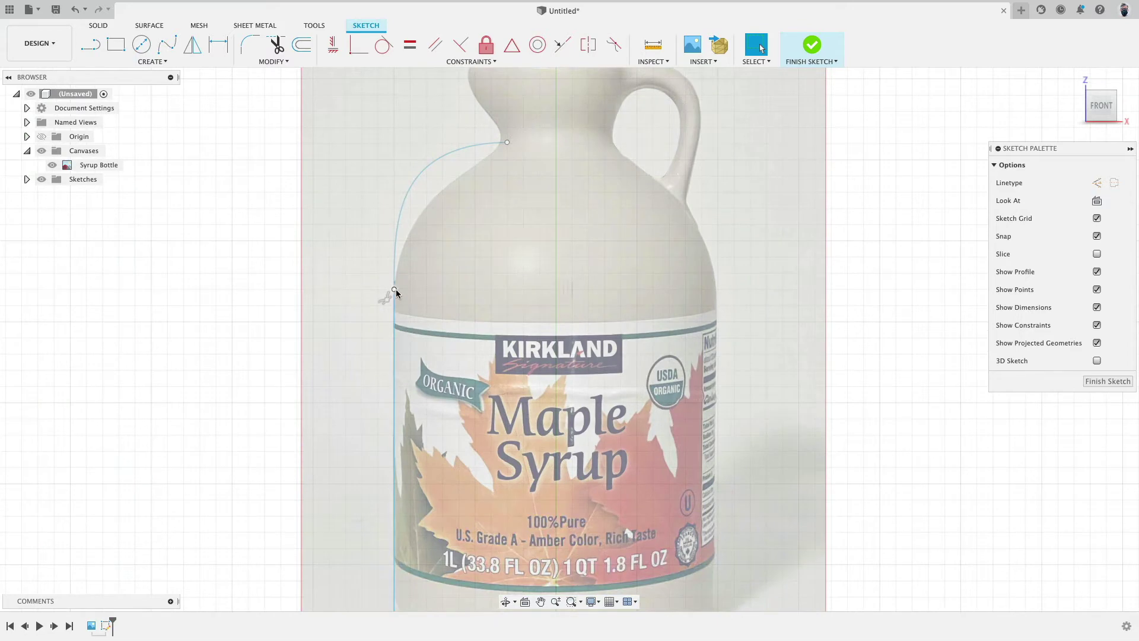
pyautogui.moveTo(396, 291); pyautogui.dragTo(394, 347)
pyautogui.press('Escape')
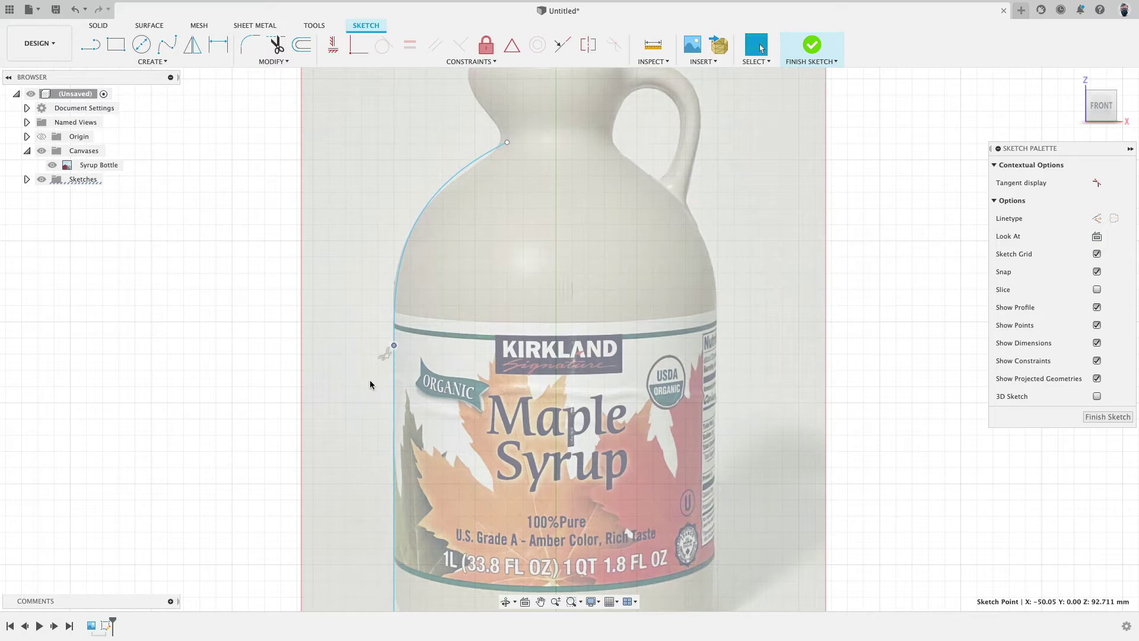
pyautogui.moveTo(508, 143); pyautogui.dragTo(515, 148)
# Step: Dimension the sketch's horizontal base line at 50 mm
pyautogui.scroll(-2, 379, 305)
pyautogui.moveTo(359, 448); pyautogui.dragTo(395, 231, button='middle')
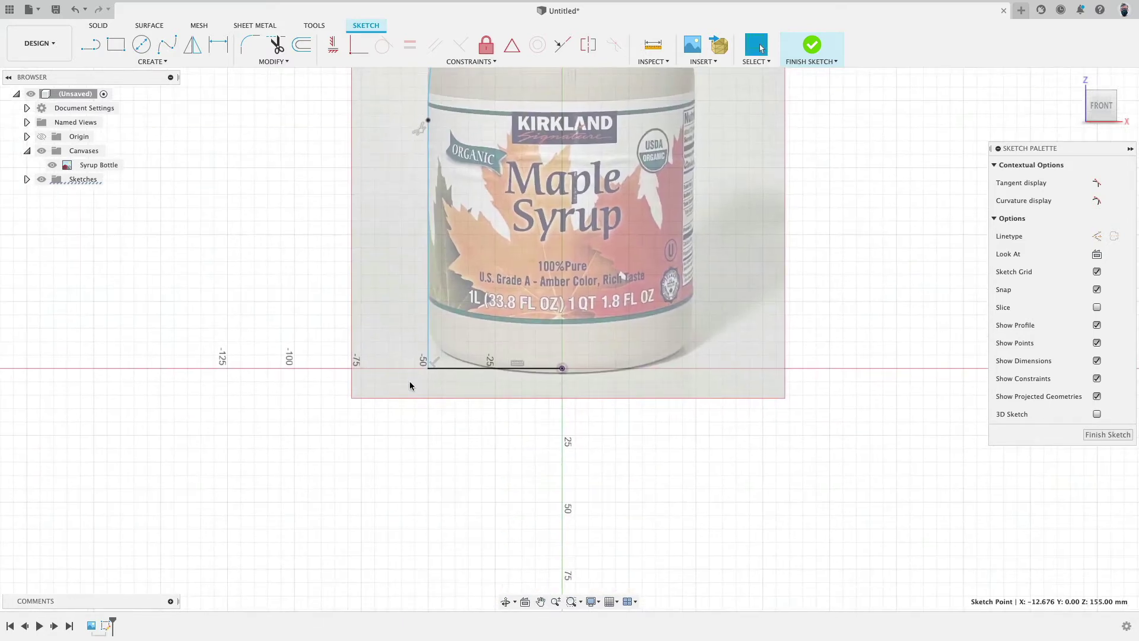
pyautogui.click(428, 291)
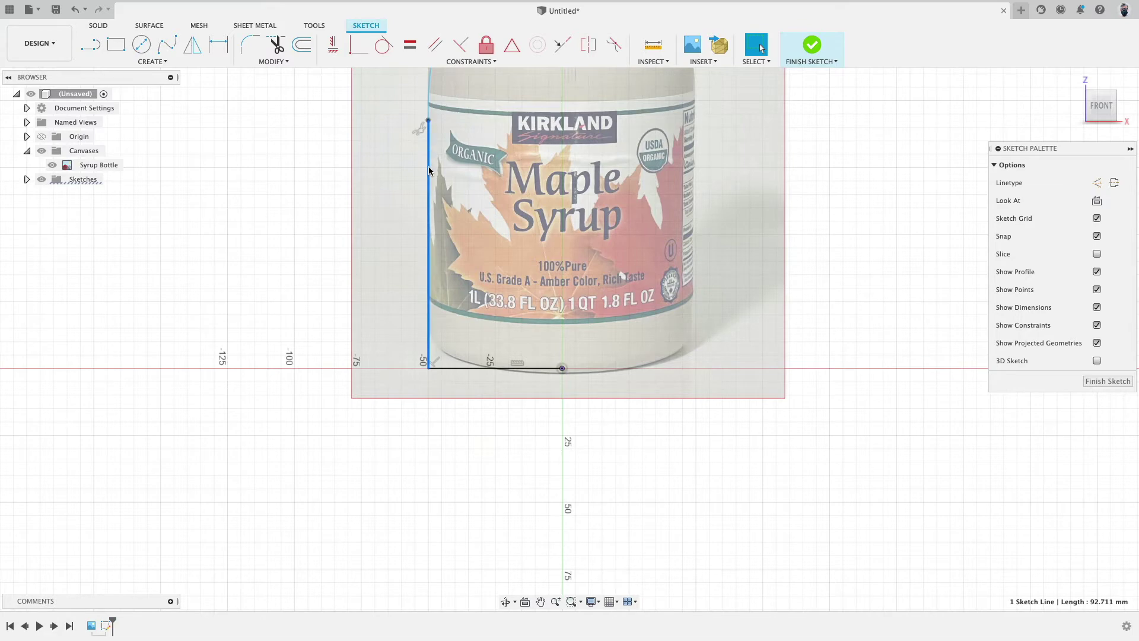
pyautogui.click(450, 369)
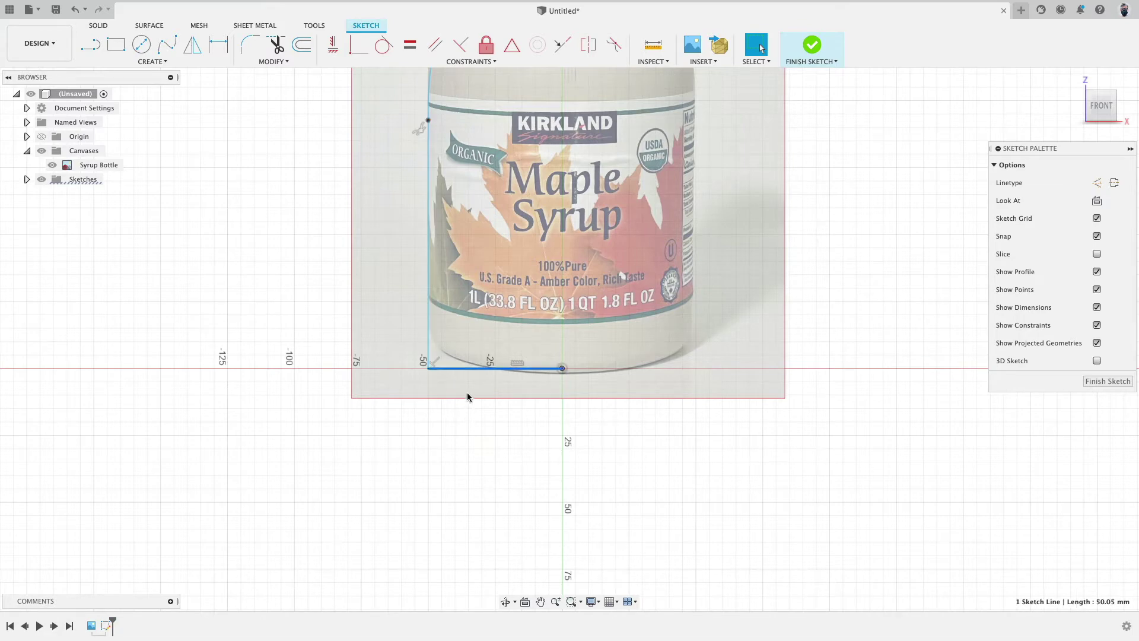
pyautogui.press('d')
pyautogui.click(465, 456)
pyautogui.write('50')
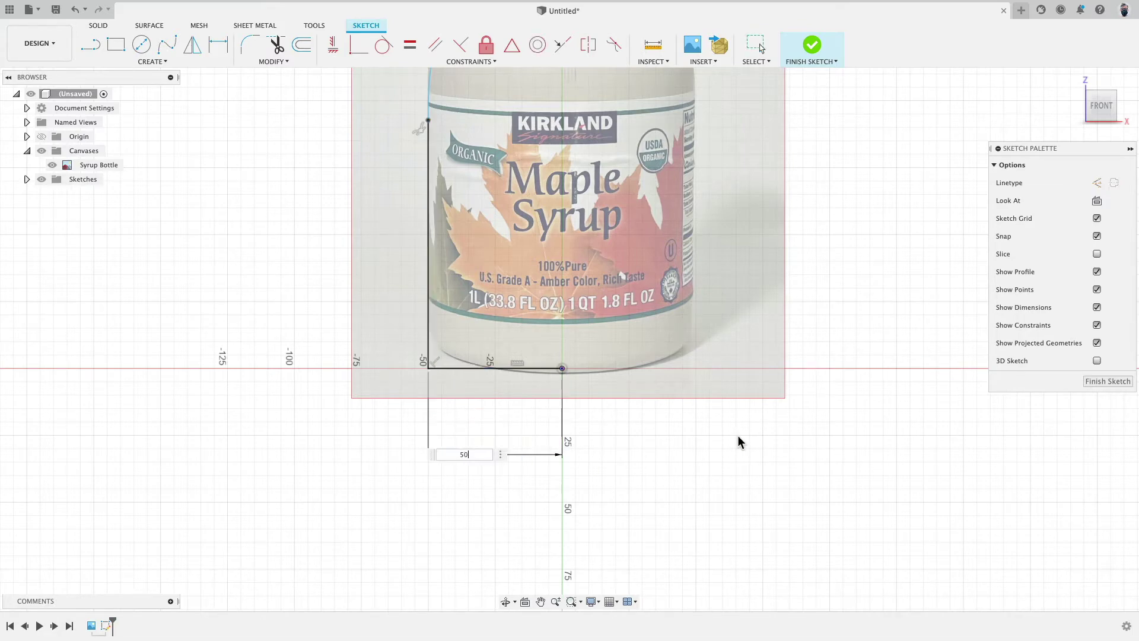
pyautogui.press('Return')
pyautogui.moveTo(438, 264); pyautogui.dragTo(434, 452, button='middle')
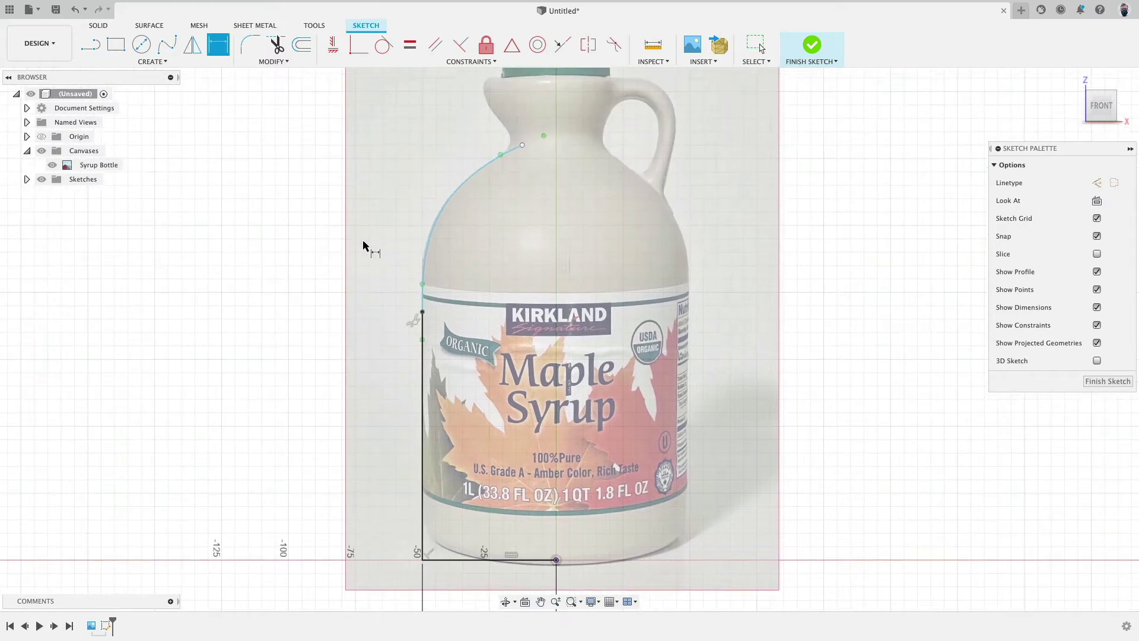
# Step: Draw the cap's half profile: a vertical side line and a horizontal line of about 20 mm to the centre axis, at Z 195 mm
pyautogui.press('d')
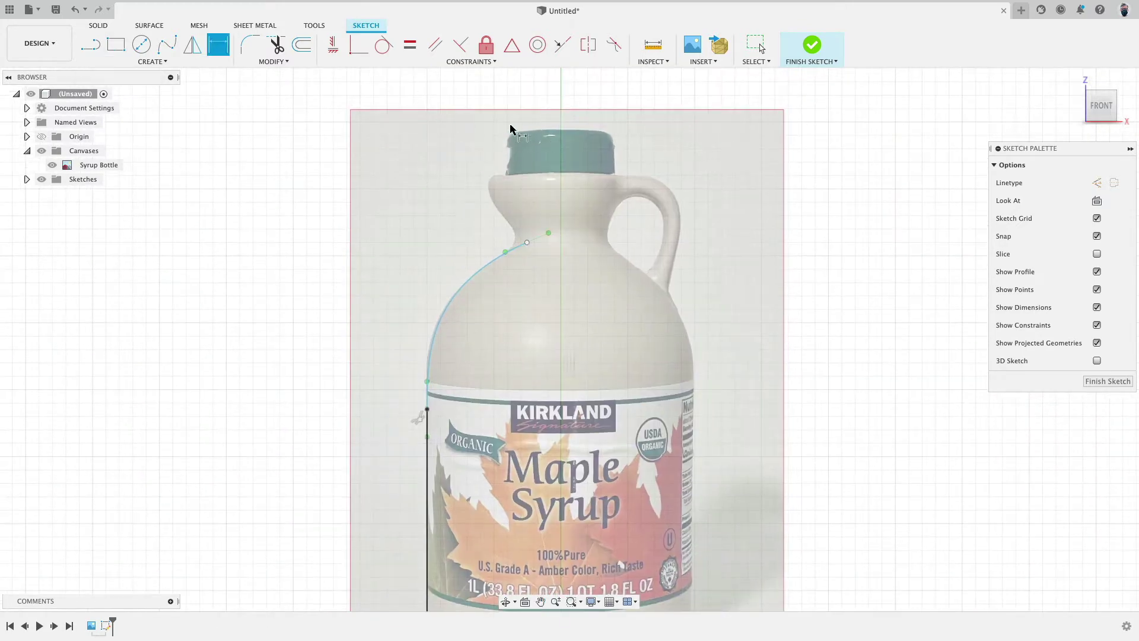
pyautogui.scroll(3, 559, 113)
pyautogui.press('l')
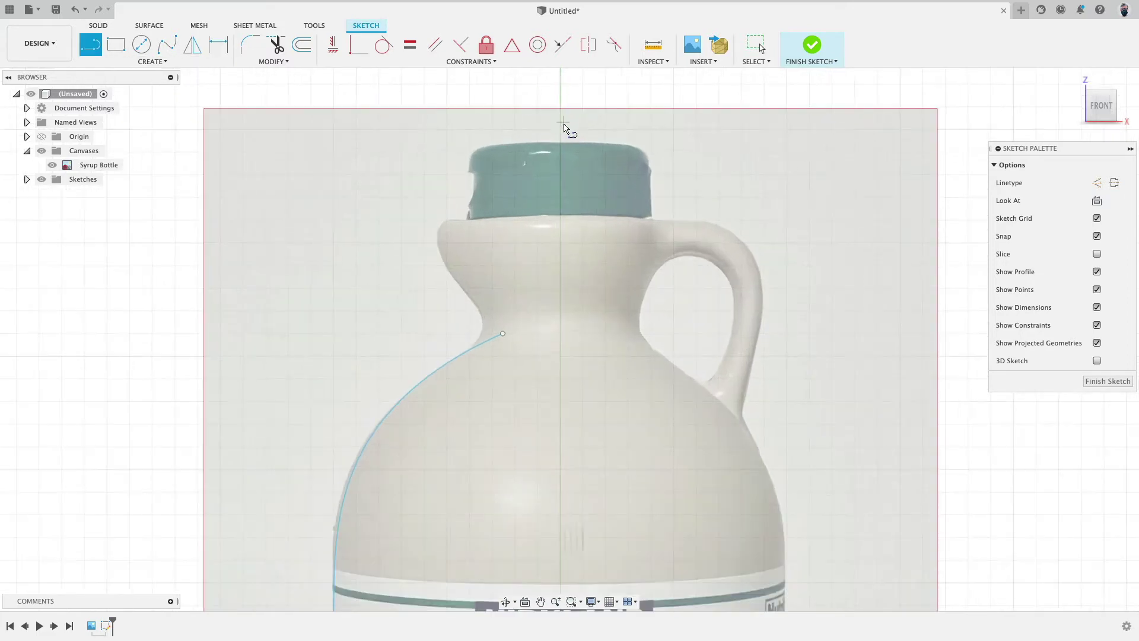
pyautogui.click(469, 220)
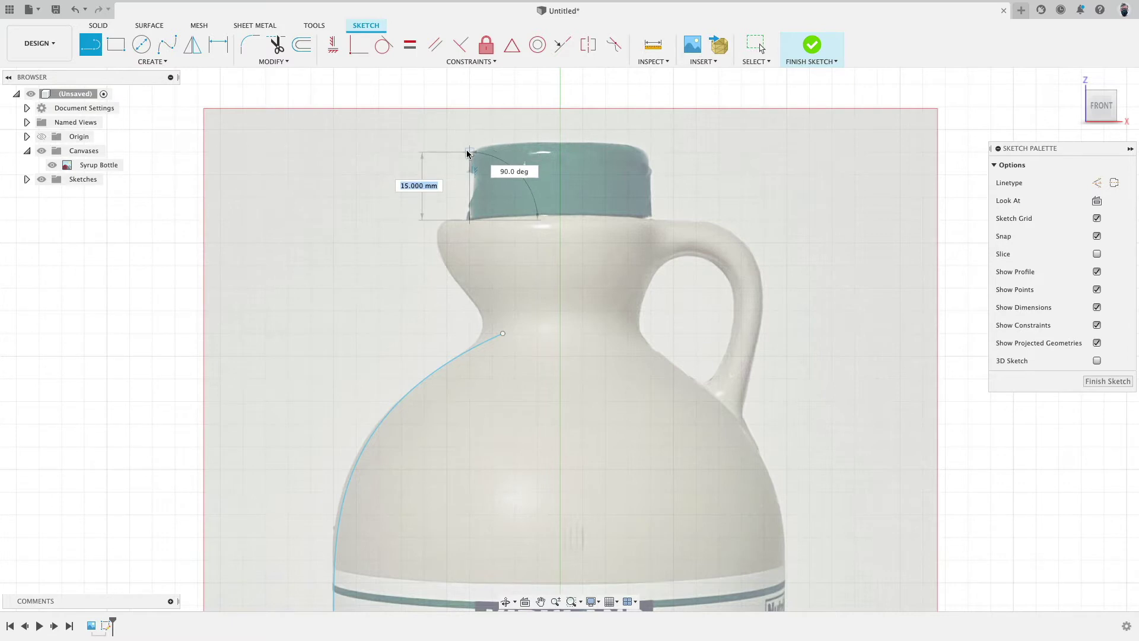
pyautogui.click(469, 129)
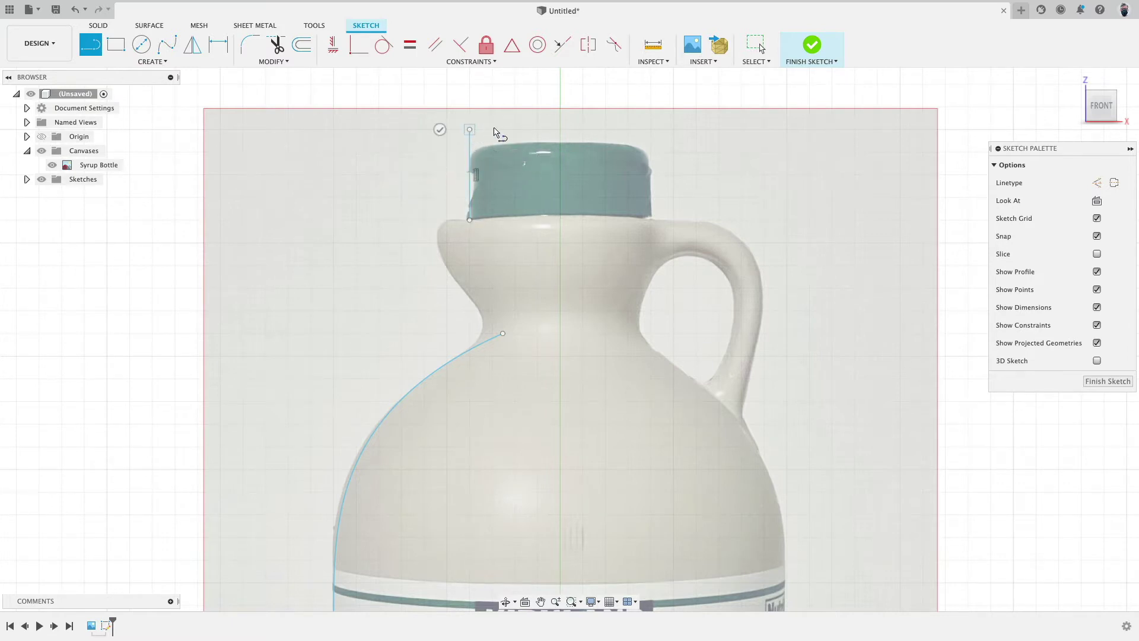
pyautogui.click(560, 130)
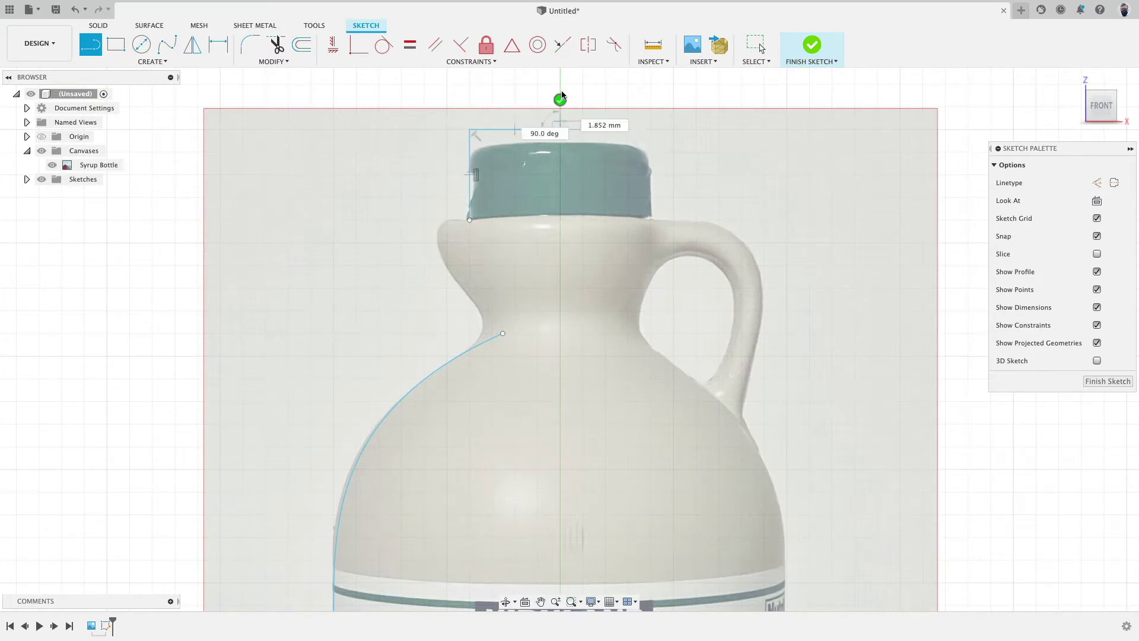
pyautogui.press('Escape')
pyautogui.scroll(2, 584, 111)
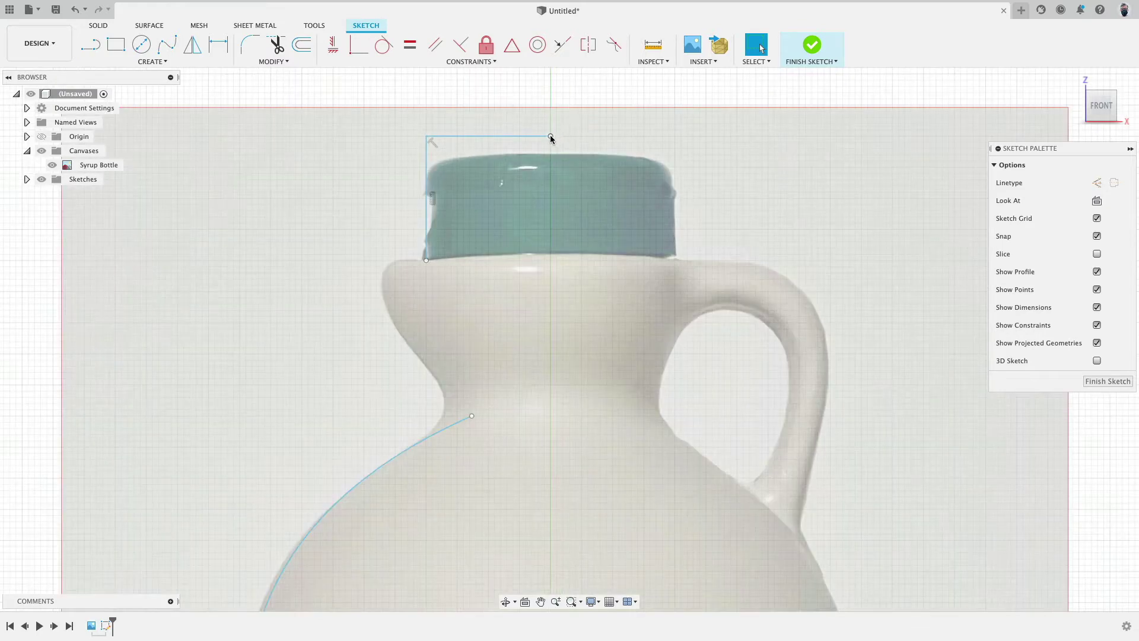
pyautogui.moveTo(549, 165); pyautogui.dragTo(551, 167)
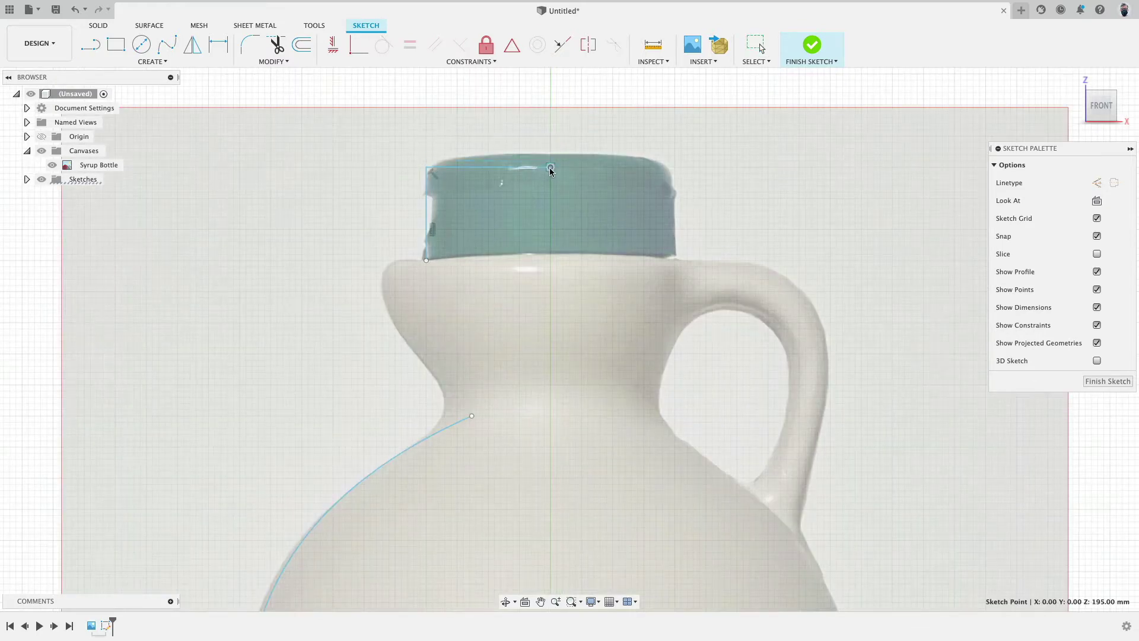
# Step: Dimension the cap profile's vertical side line at 15 mm and its horizontal top line at 20 mm
pyautogui.click(427, 214)
pyautogui.press('d')
pyautogui.click(343, 214)
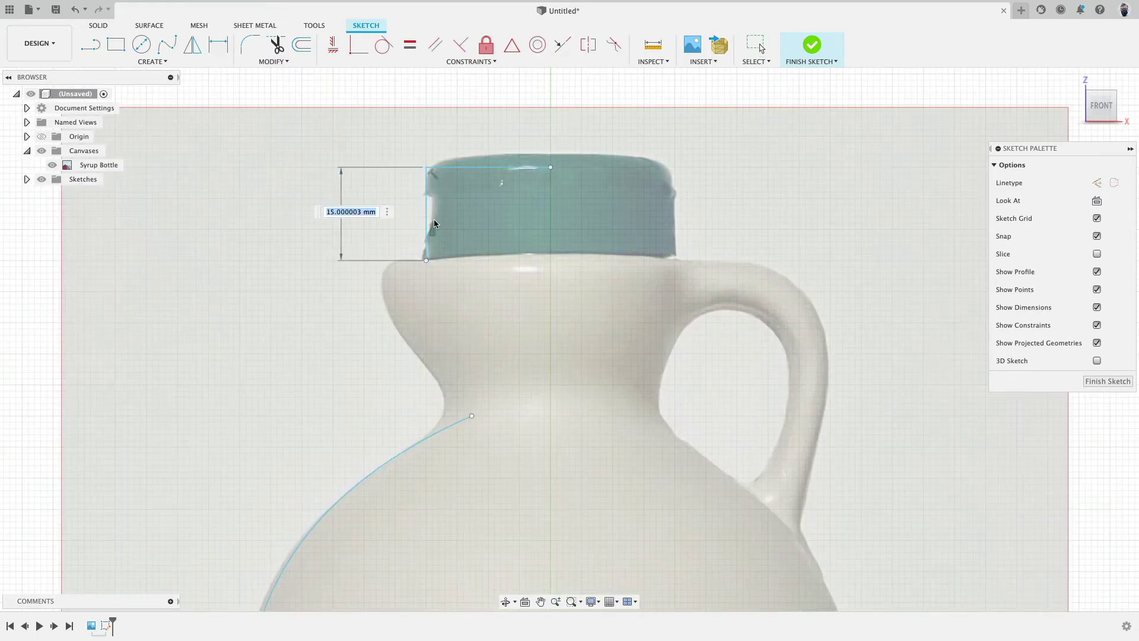
pyautogui.write('15')
pyautogui.press('Return')
pyautogui.click(447, 166)
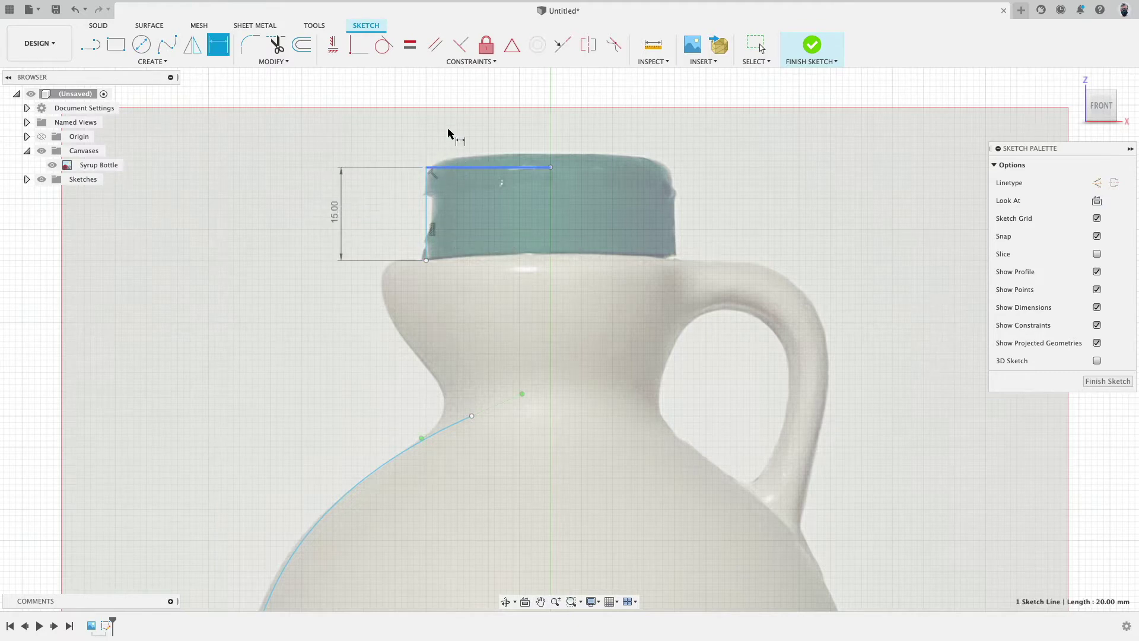
pyautogui.click(492, 123)
pyautogui.press('Return')
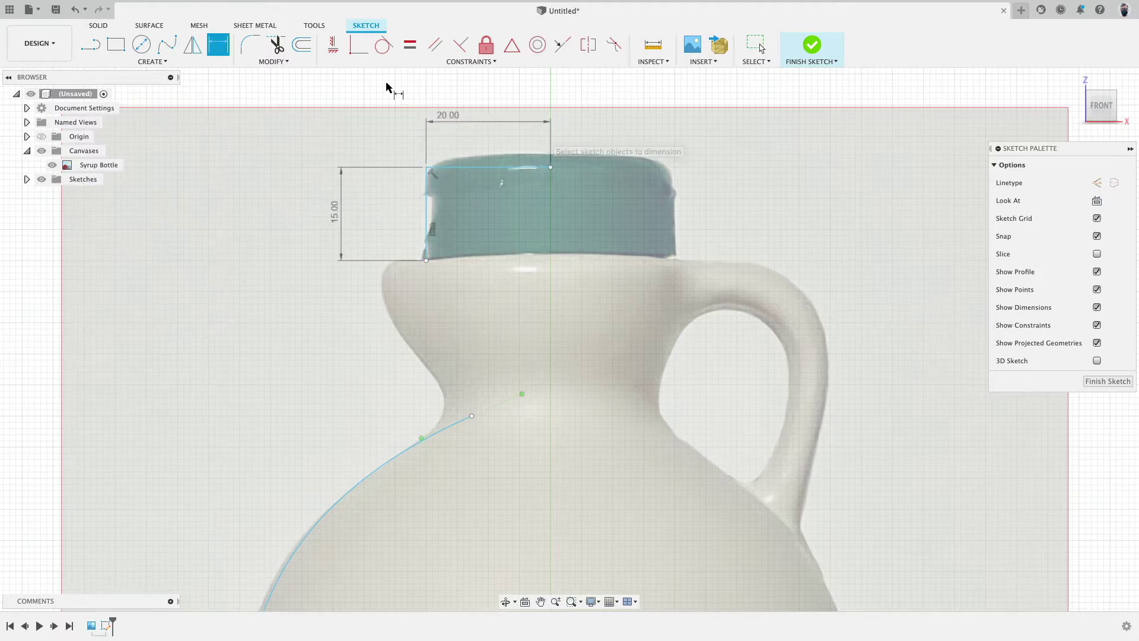
# Step: Apply a Horizontal/Vertical constraint between the inner endpoint of the cap's top line and the origin point at the bottle's base
pyautogui.click(333, 44)
pyautogui.click(553, 168)
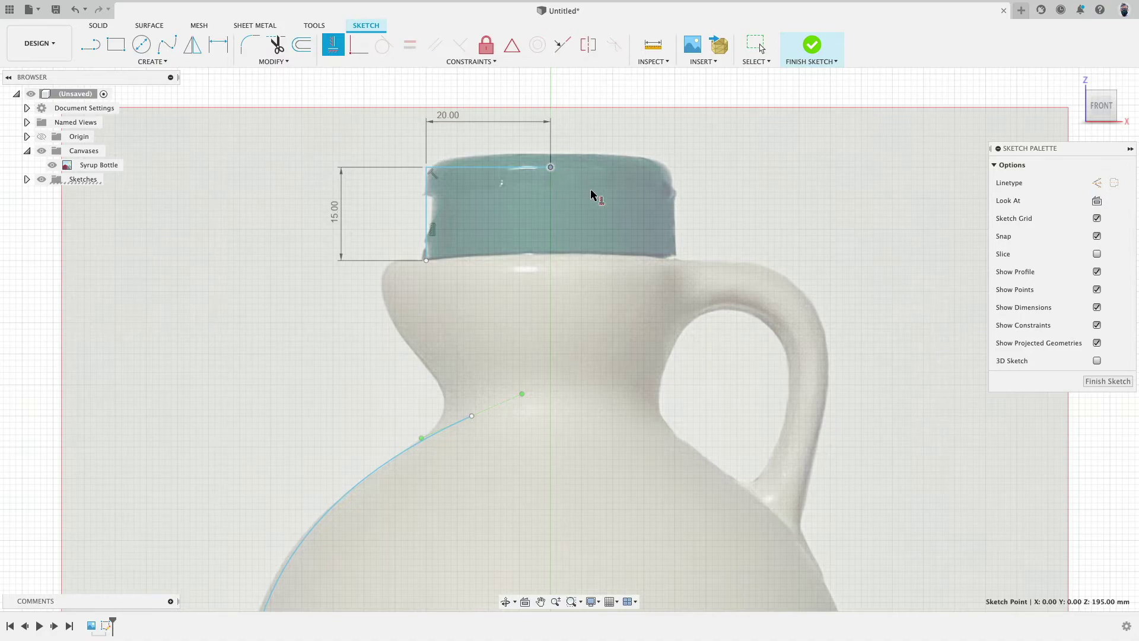
pyautogui.scroll(5, 590, 190)
pyautogui.scroll(-10, 590, 190)
pyautogui.scroll(-3, 591, 192)
pyautogui.click(578, 560)
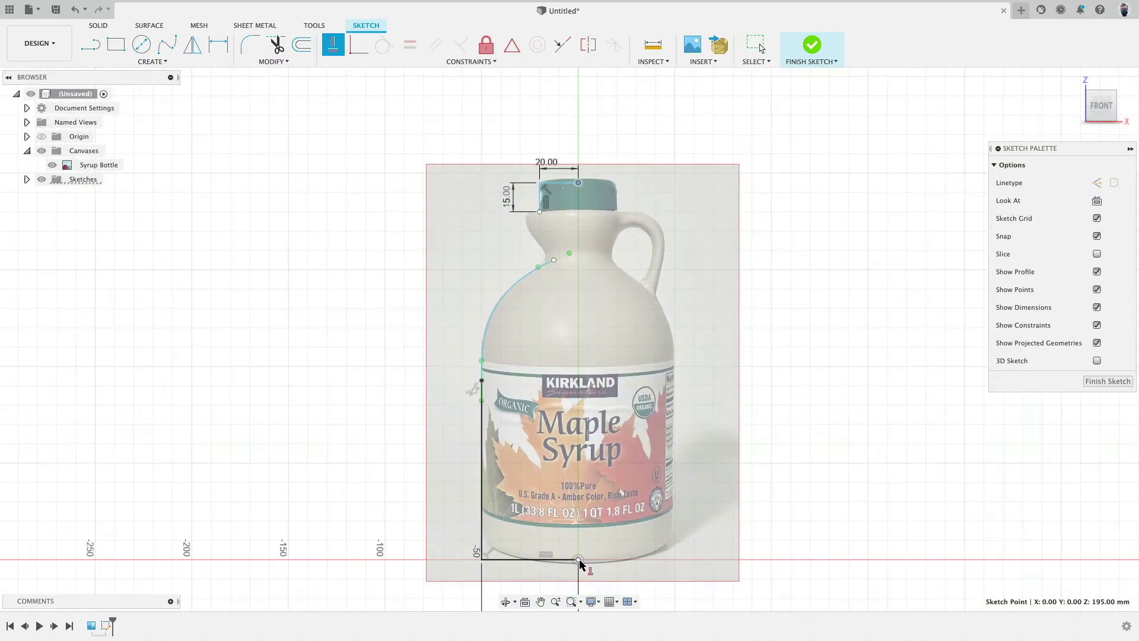
pyautogui.scroll(5, 613, 197)
pyautogui.scroll(-4, 606, 191)
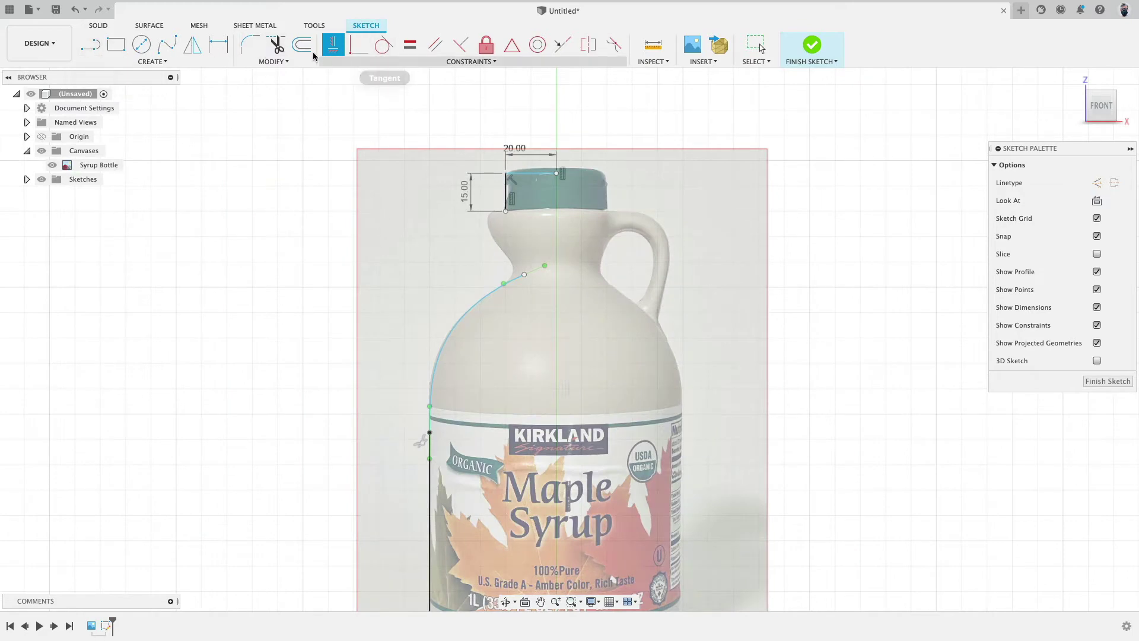
# Step: Dimension the overall height from the origin to the cap's top endpoint at 195 mm and finish the sketch
pyautogui.press('d')
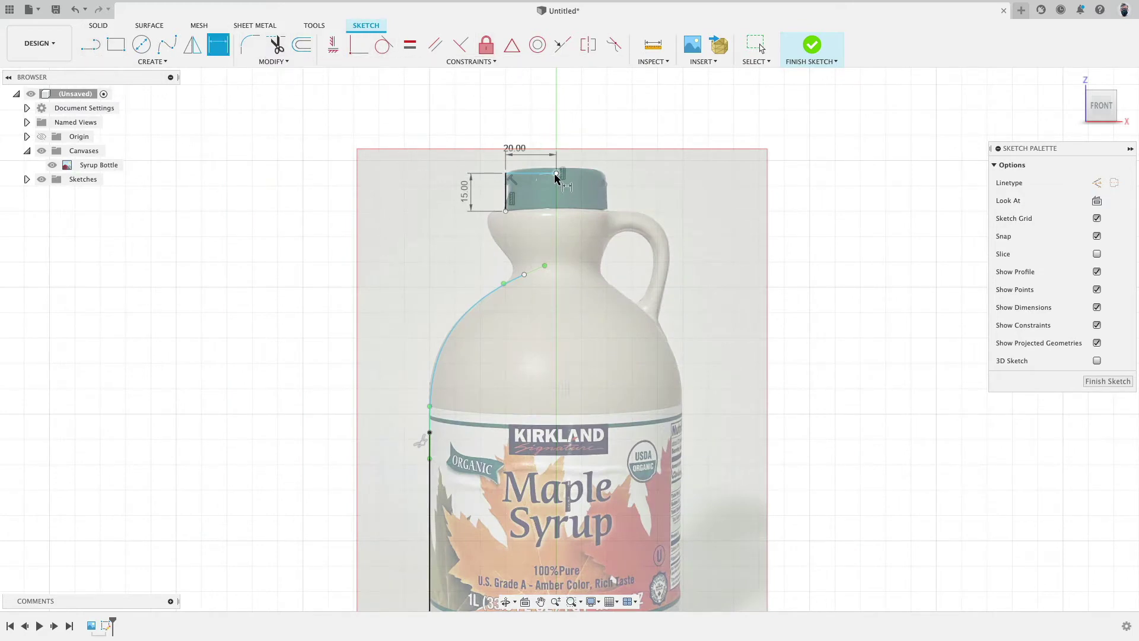
pyautogui.scroll(3, 593, 169)
pyautogui.scroll(-5, 613, 290)
pyautogui.moveTo(629, 319); pyautogui.dragTo(633, 179, button='middle')
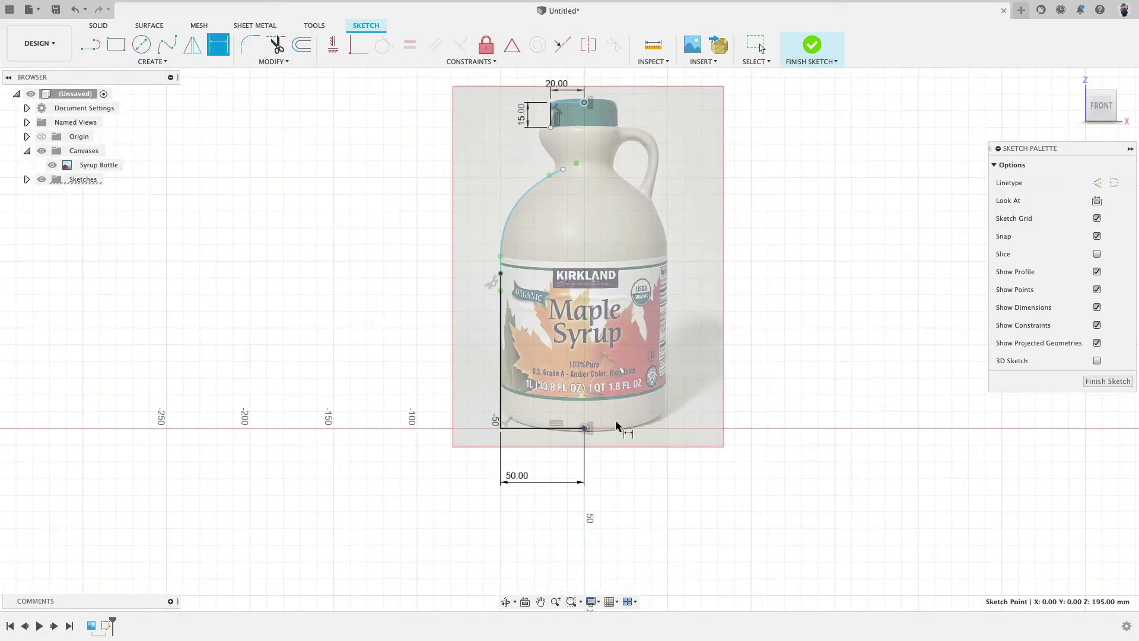
pyautogui.click(585, 428)
pyautogui.click(680, 299)
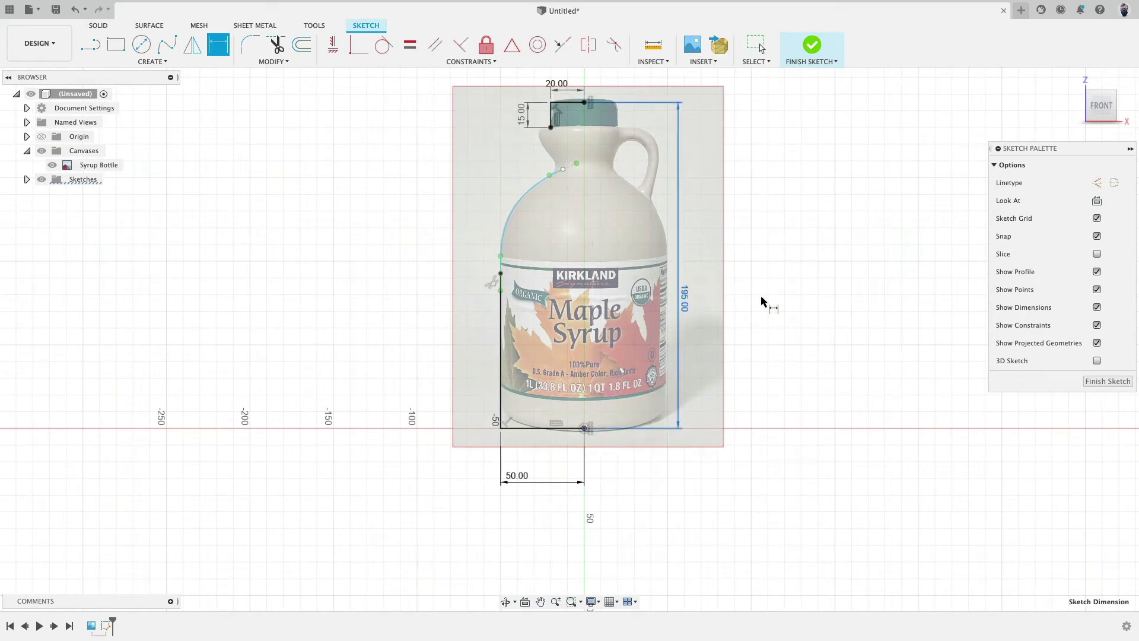
pyautogui.write('195')
pyautogui.press('Return')
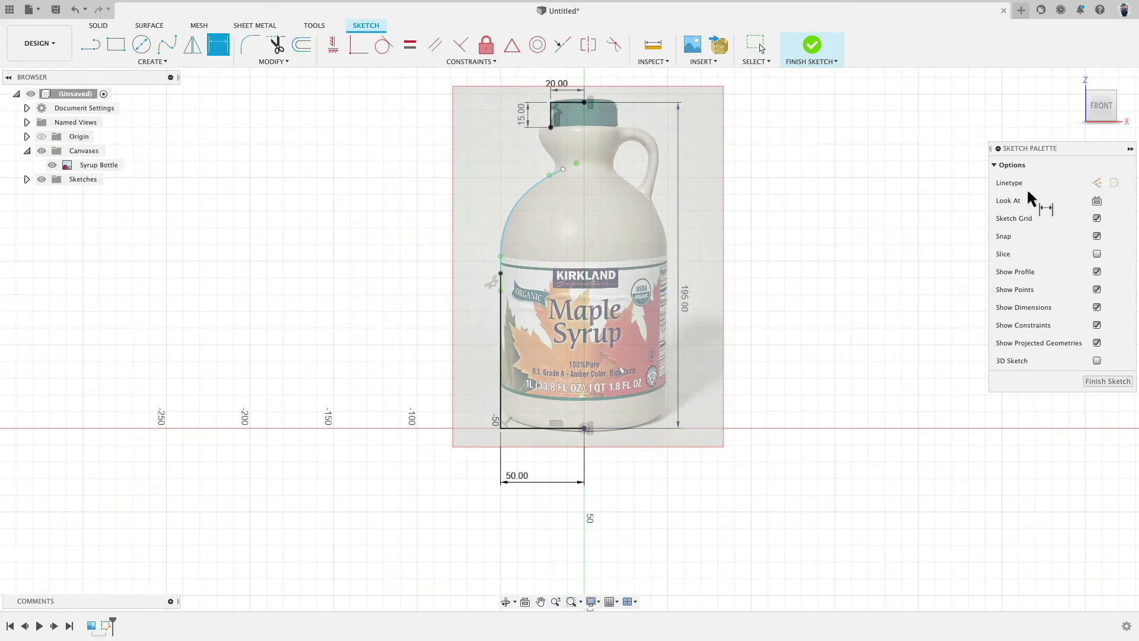
pyautogui.scroll(2, 657, 173)
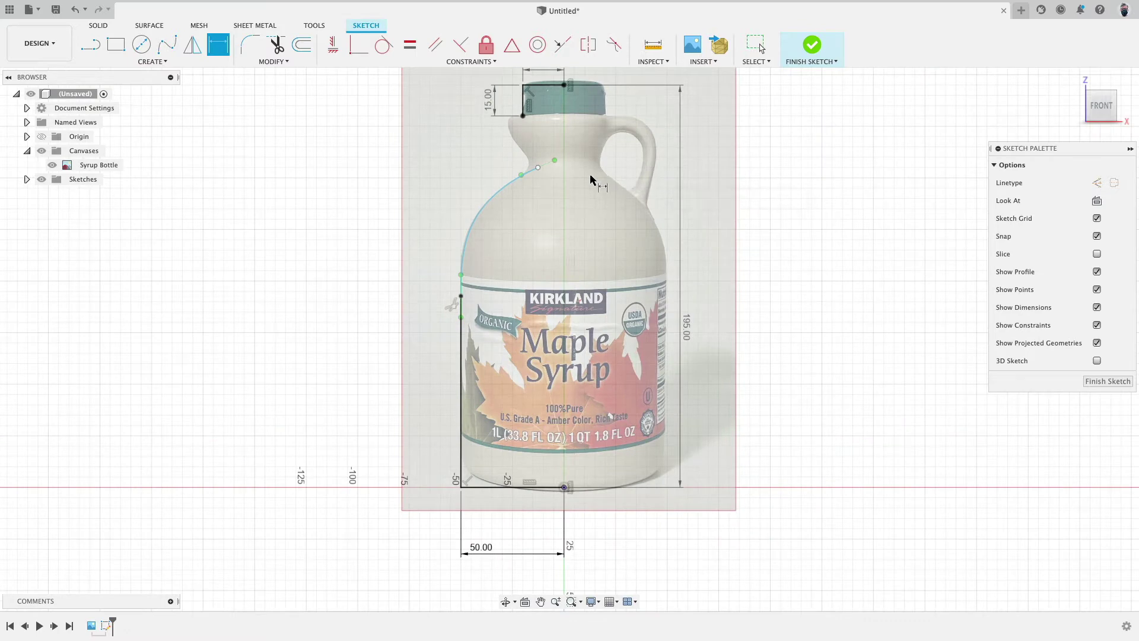
pyautogui.moveTo(393, 140); pyautogui.dragTo(390, 178, button='middle')
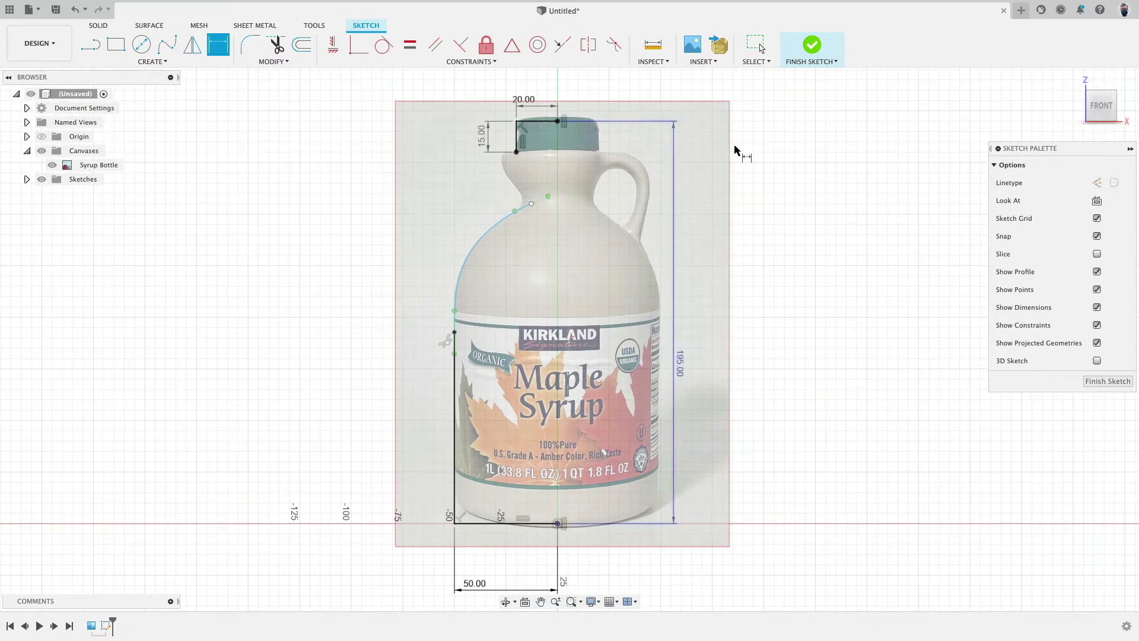
pyautogui.click(812, 44)
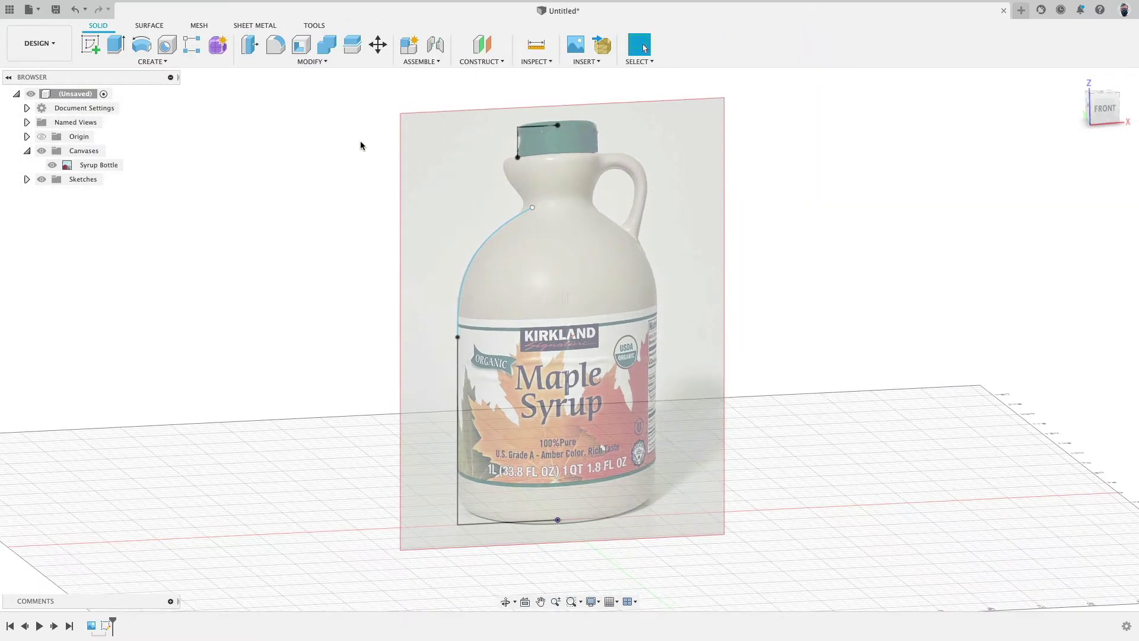
# Step: Revolve the cap and bottle profile chains around the vertical Z axis as surface bodies
pyautogui.click(149, 25)
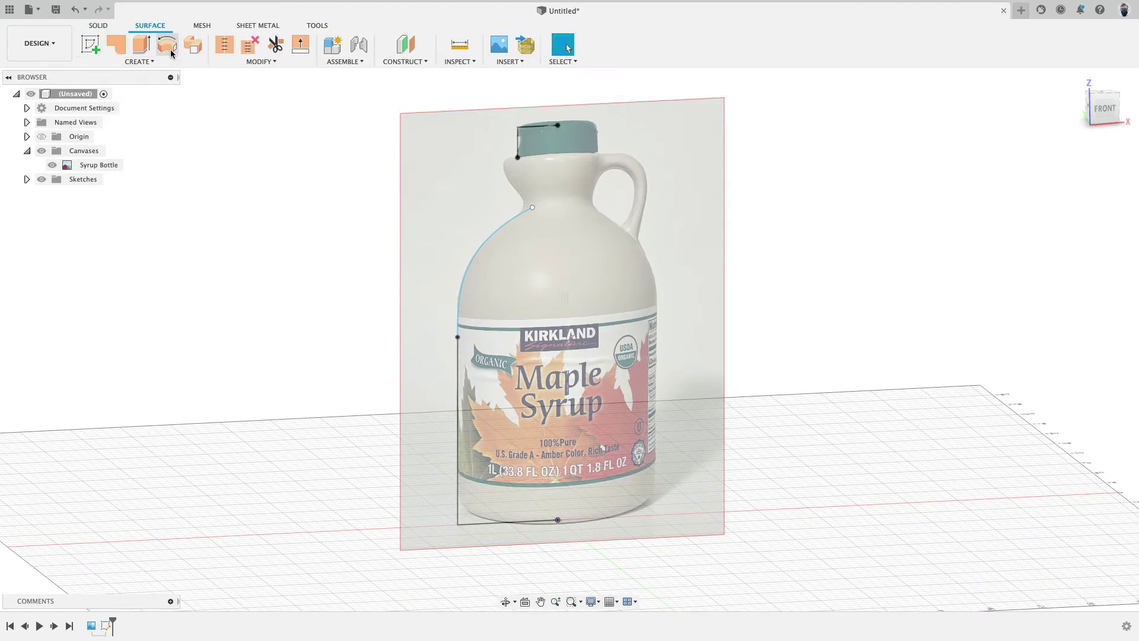
pyautogui.click(166, 44)
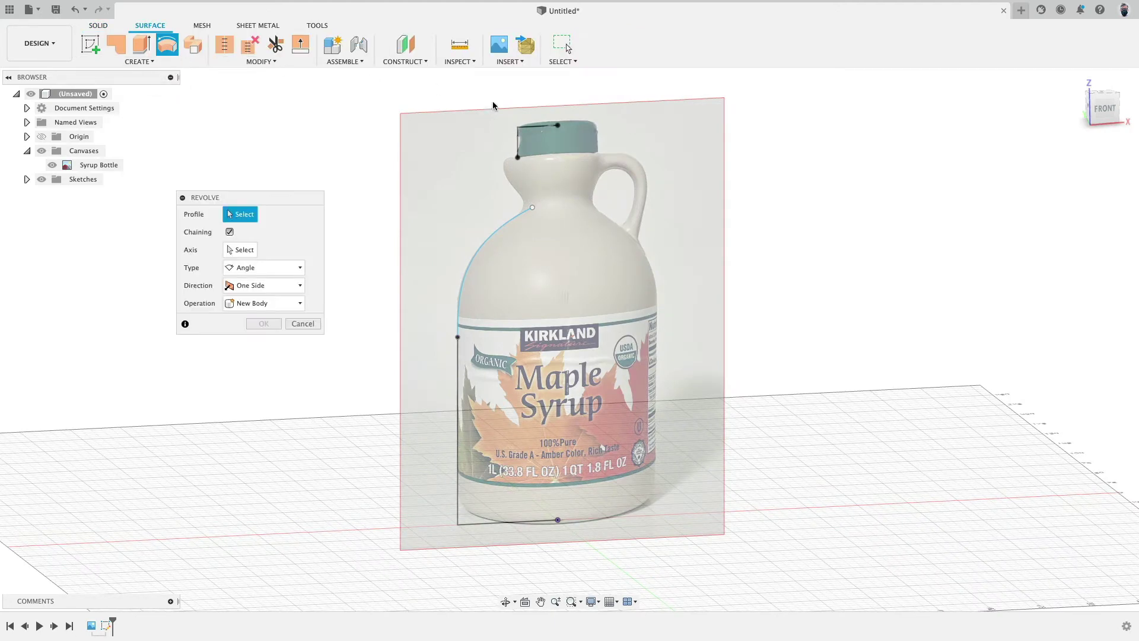
pyautogui.click(518, 141)
pyautogui.click(508, 221)
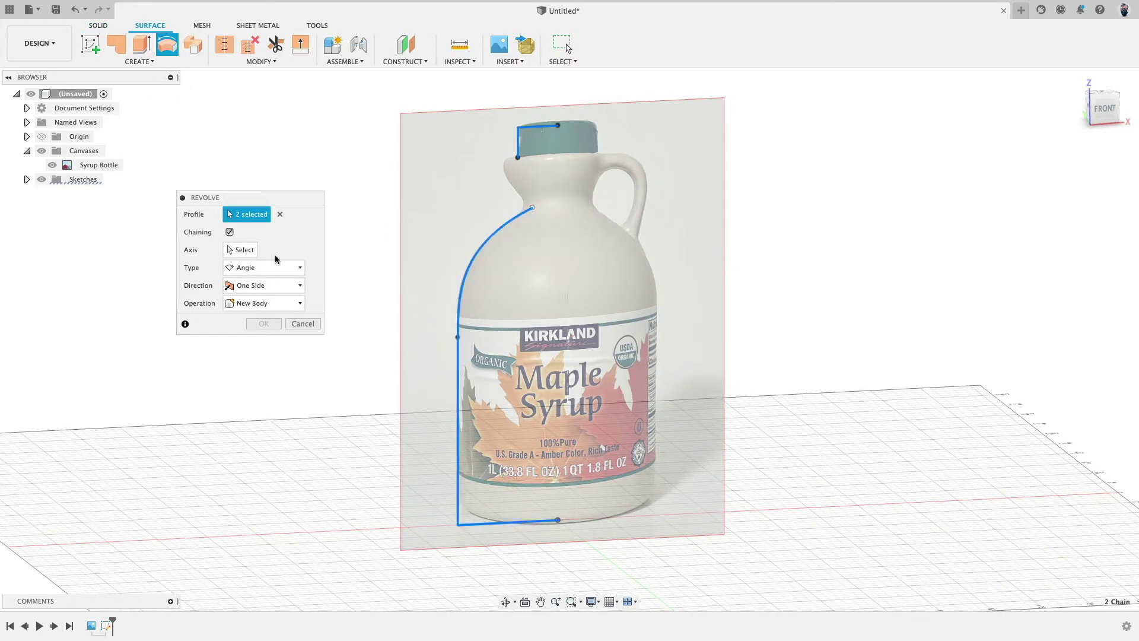
pyautogui.click(237, 249)
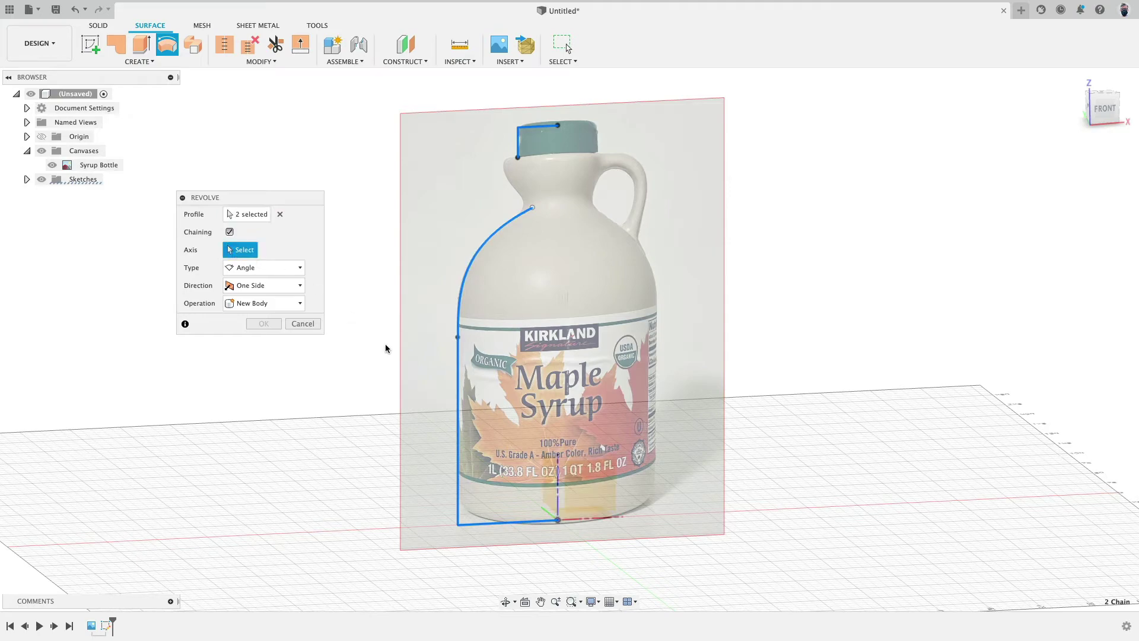
pyautogui.click(557, 472)
pyautogui.press('Return')
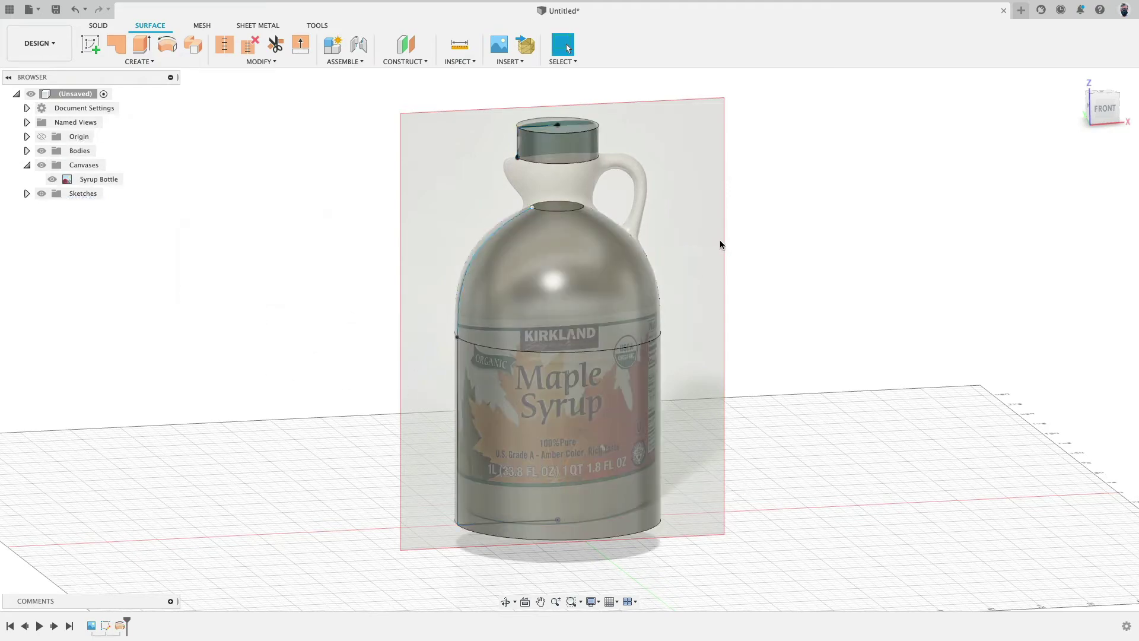
pyautogui.keyDown('shift'); pyautogui.moveTo(720, 240); pyautogui.dragTo(767, 191, button='middle'); pyautogui.keyUp('shift')
pyautogui.moveTo(768, 244)
pyautogui.keyDown('shift'); pyautogui.mouseDown(button='middle')
pyautogui.moveTo(784, 216)
pyautogui.moveTo(774, 239)
pyautogui.mouseUp(button='middle'); pyautogui.keyUp('shift')
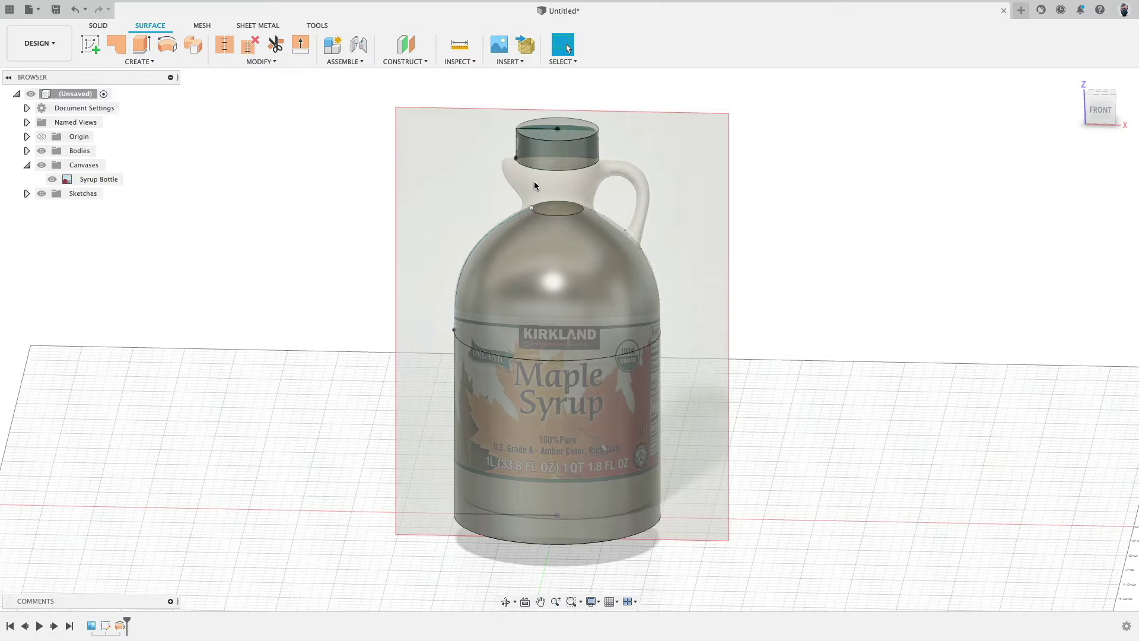
pyautogui.keyDown('shift'); pyautogui.moveTo(433, 259); pyautogui.dragTo(442, 233, button='middle'); pyautogui.keyUp('shift')
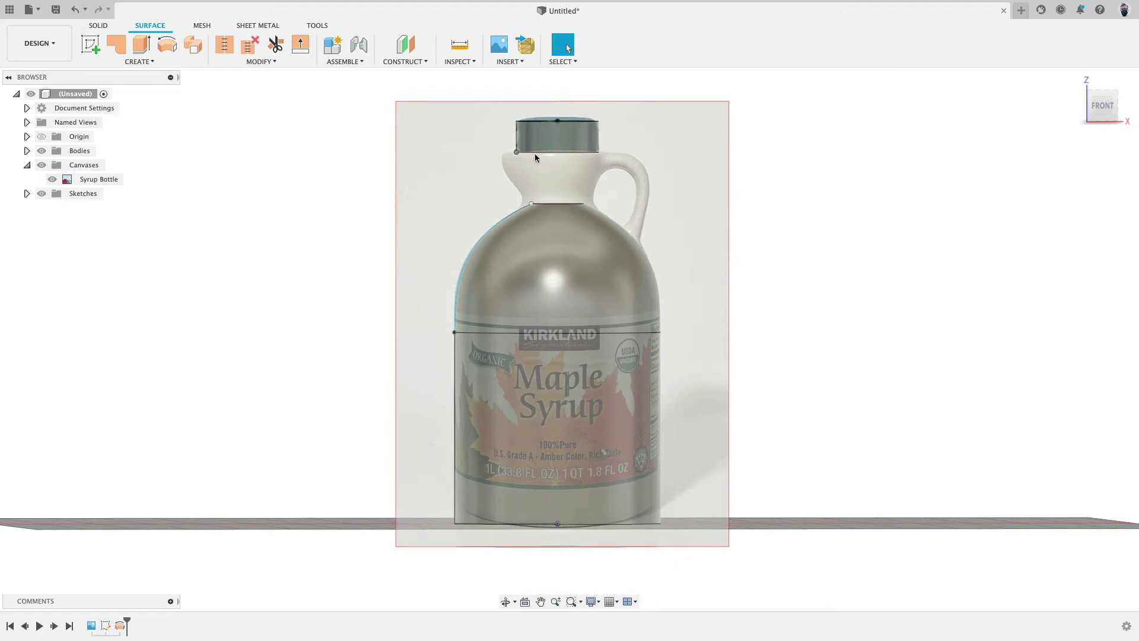
pyautogui.moveTo(556, 197)
pyautogui.keyDown('shift'); pyautogui.mouseDown(button='middle')
pyautogui.moveTo(554, 237)
pyautogui.moveTo(553, 218)
pyautogui.mouseUp(button='middle'); pyautogui.keyUp('shift')
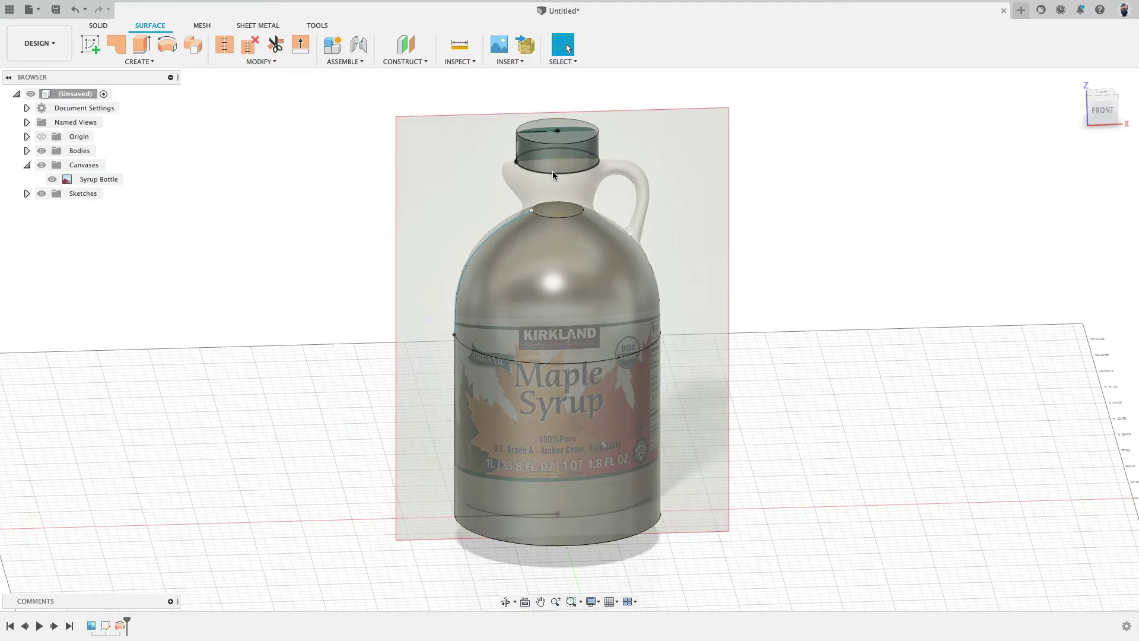
# Step: Create an offset construction plane 180 mm above the XY plane, level with the cap's lower edge
pyautogui.click(403, 47)
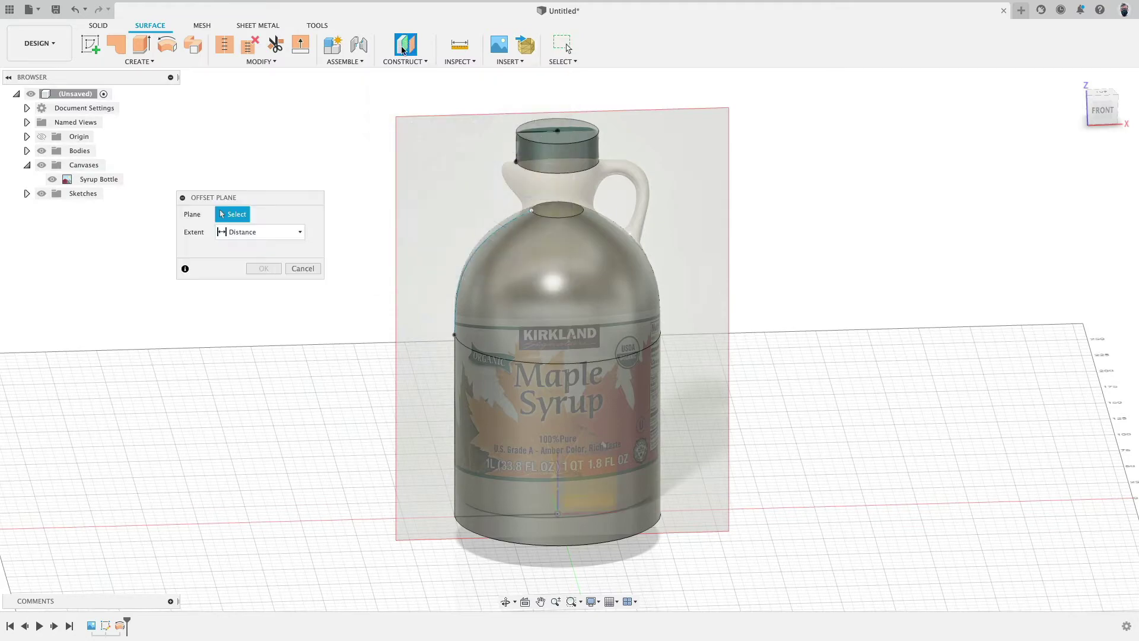
pyautogui.keyDown('shift'); pyautogui.moveTo(729, 499); pyautogui.dragTo(596, 522, button='middle'); pyautogui.keyUp('shift')
pyautogui.click(598, 520)
pyautogui.moveTo(589, 500); pyautogui.dragTo(587, 175)
pyautogui.click(1095, 110)
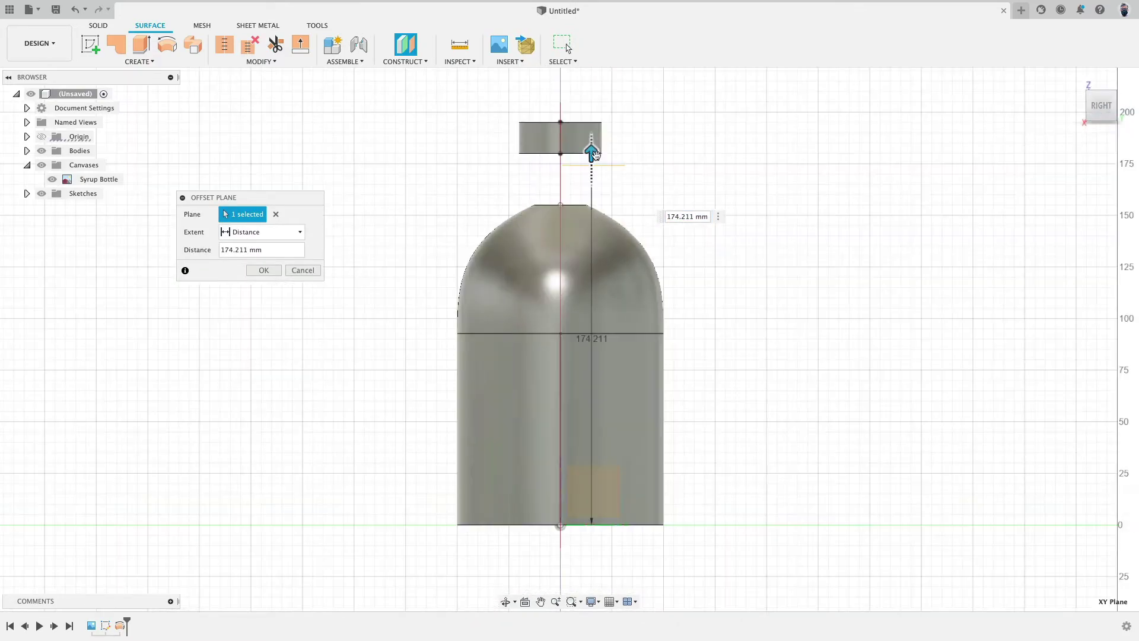
pyautogui.scroll(-5, 594, 152)
pyautogui.scroll(10, 592, 156)
pyautogui.moveTo(591, 159); pyautogui.dragTo(587, 142)
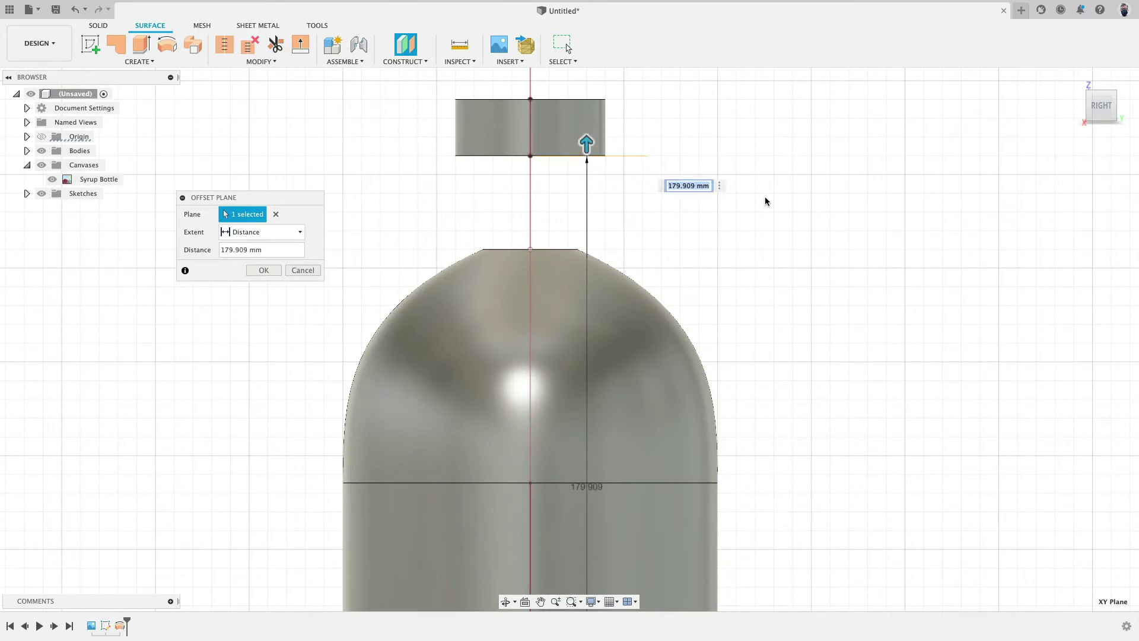
pyautogui.write('180')
pyautogui.press('Return')
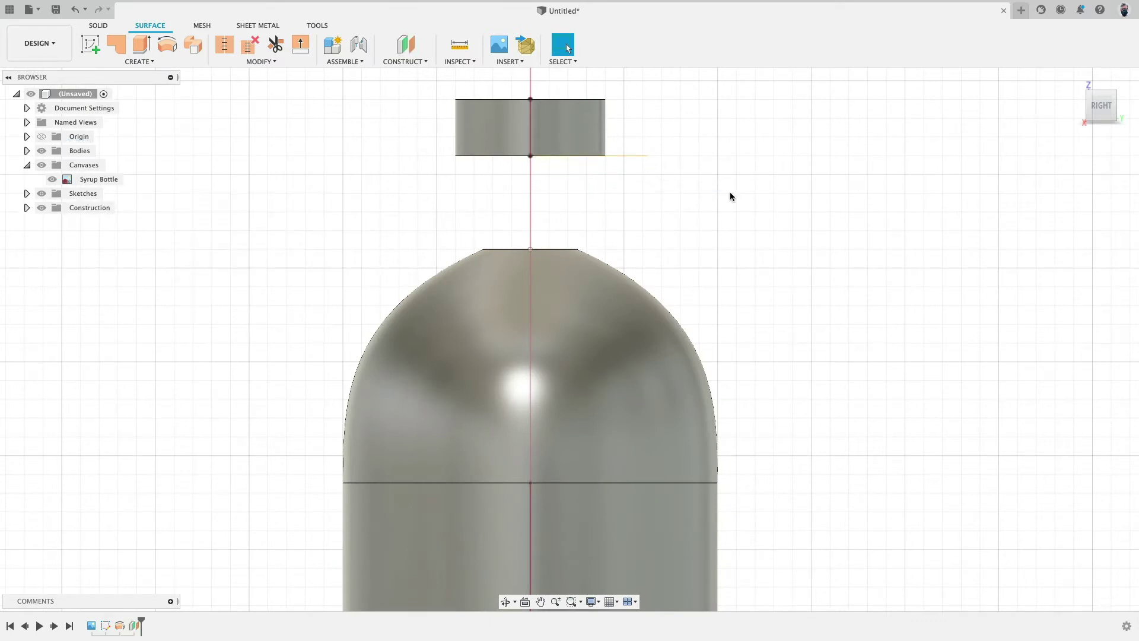
pyautogui.scroll(-1, 598, 211)
pyautogui.keyDown('shift'); pyautogui.moveTo(575, 198); pyautogui.dragTo(530, 157, button='middle'); pyautogui.keyUp('shift')
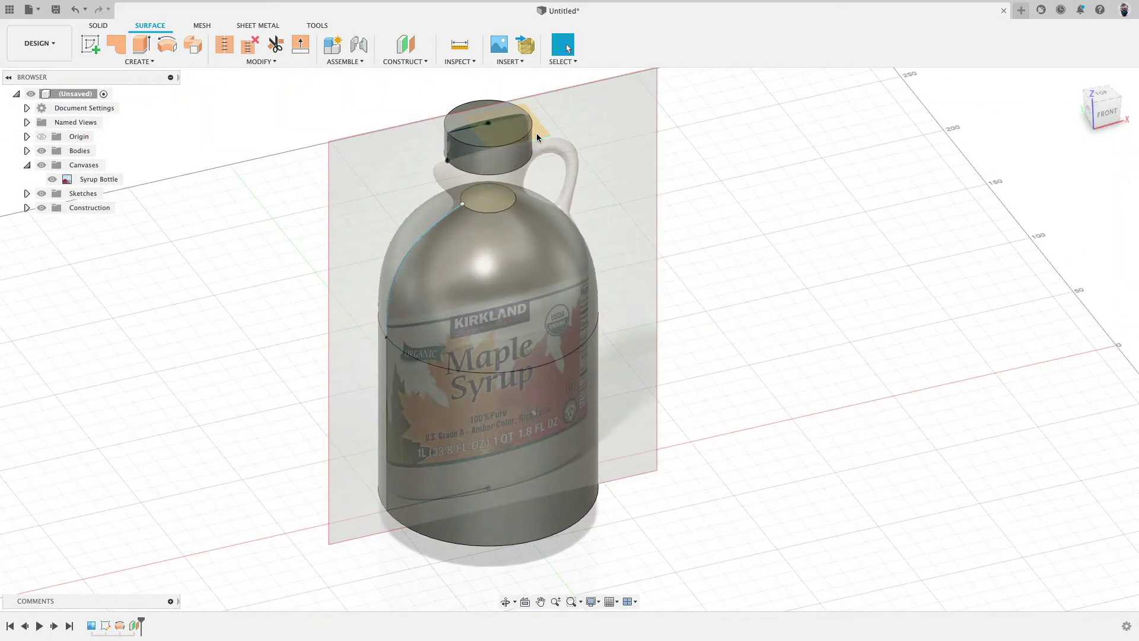
pyautogui.keyDown('shift'); pyautogui.moveTo(657, 128); pyautogui.dragTo(483, 152, button='middle'); pyautogui.keyUp('shift')
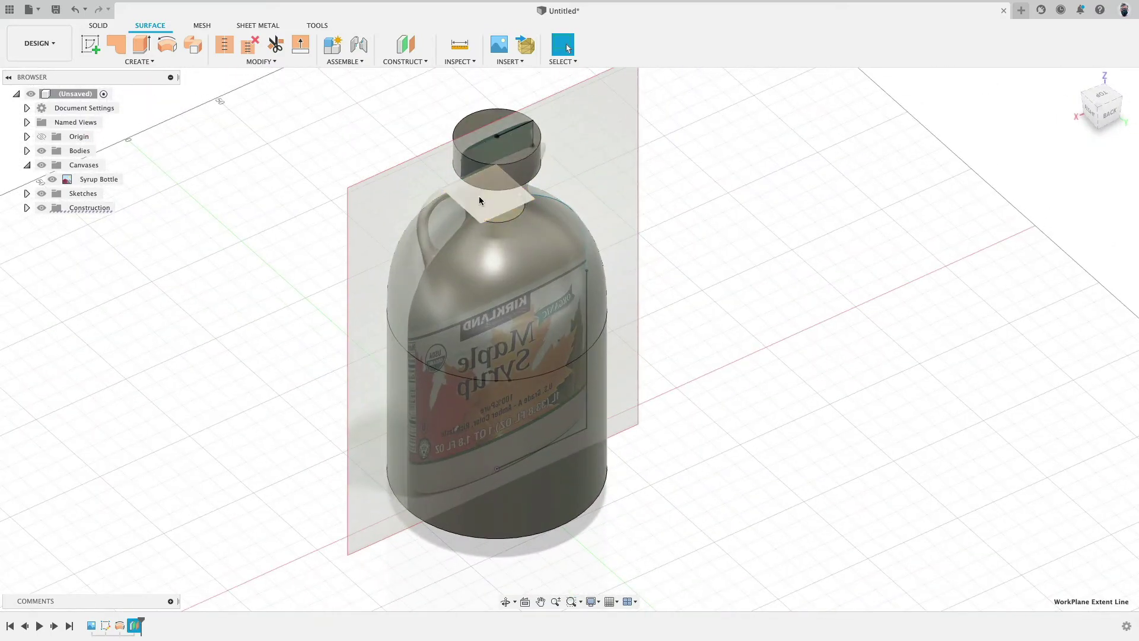
pyautogui.keyDown('shift'); pyautogui.moveTo(552, 204); pyautogui.dragTo(565, 187, button='middle'); pyautogui.keyUp('shift')
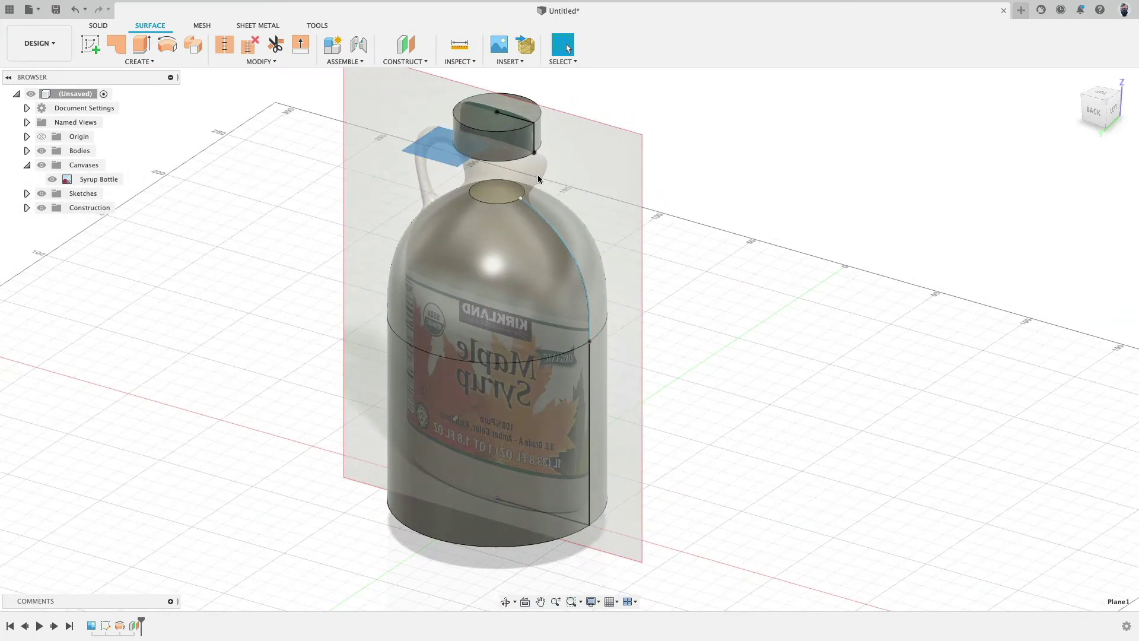
# Step: Edit the bottle profile sketch to delete the cap's vertical side line and top line, and finish the sketch
pyautogui.keyDown('shift'); pyautogui.moveTo(538, 174); pyautogui.dragTo(567, 148, button='middle'); pyautogui.keyUp('shift')
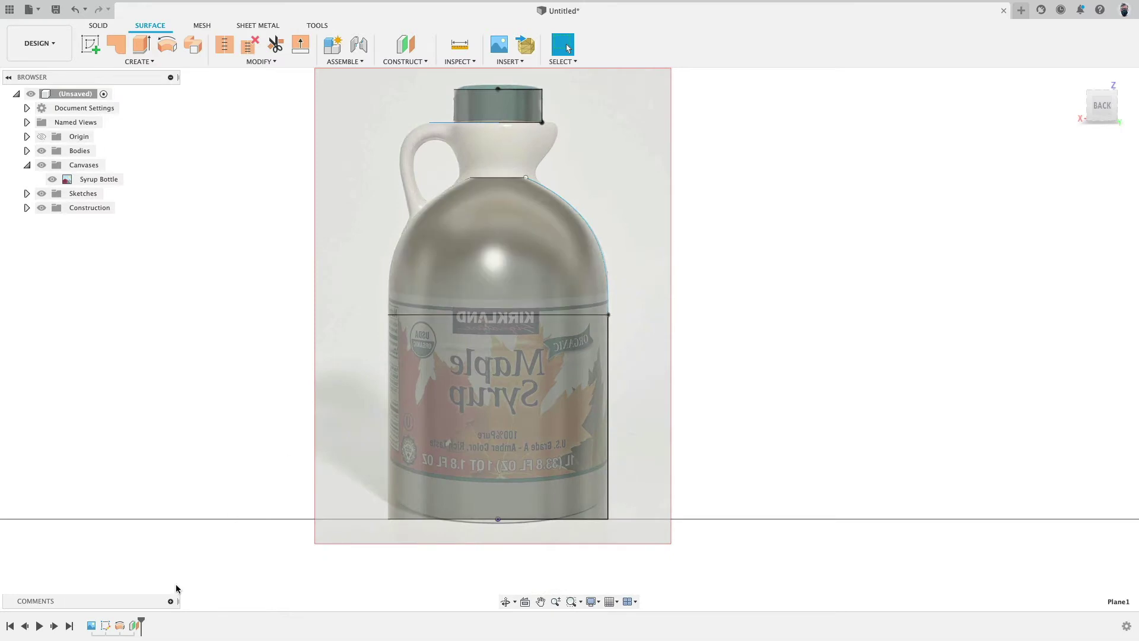
pyautogui.doubleClick(105, 626)
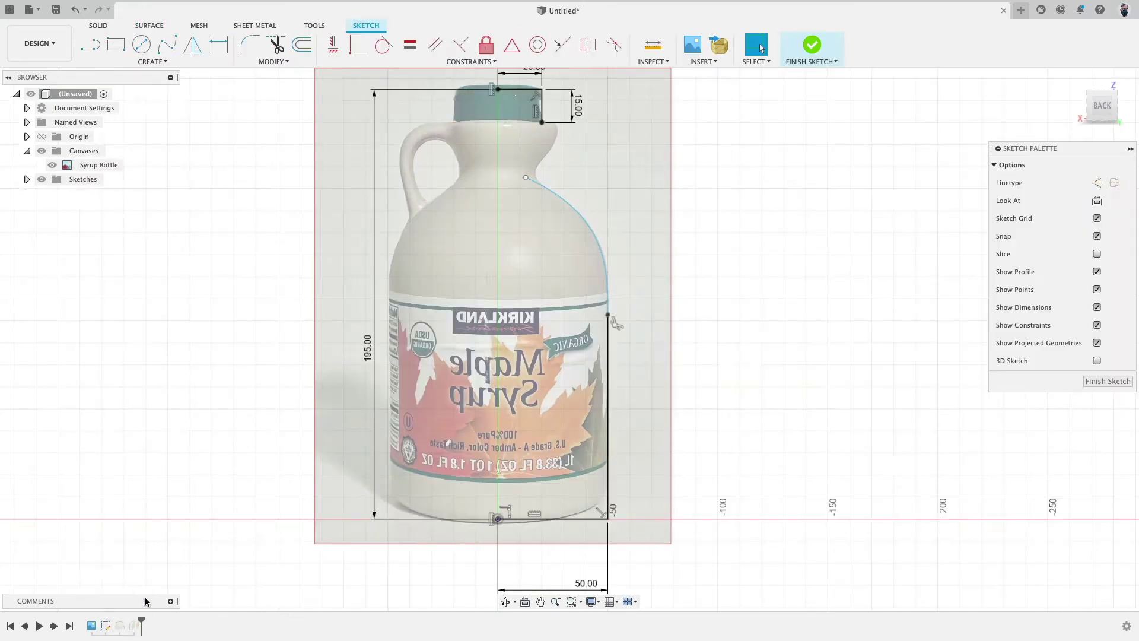
pyautogui.moveTo(603, 108); pyautogui.dragTo(589, 202, button='middle')
pyautogui.click(528, 204)
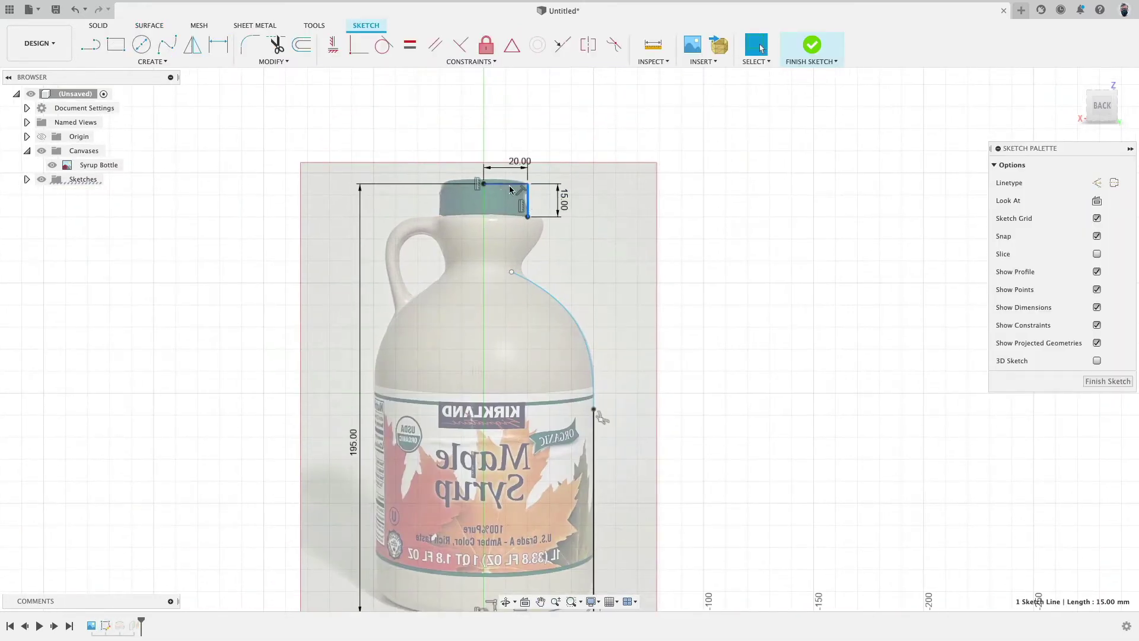
pyautogui.press('Delete')
pyautogui.click(504, 183)
pyautogui.press('Delete')
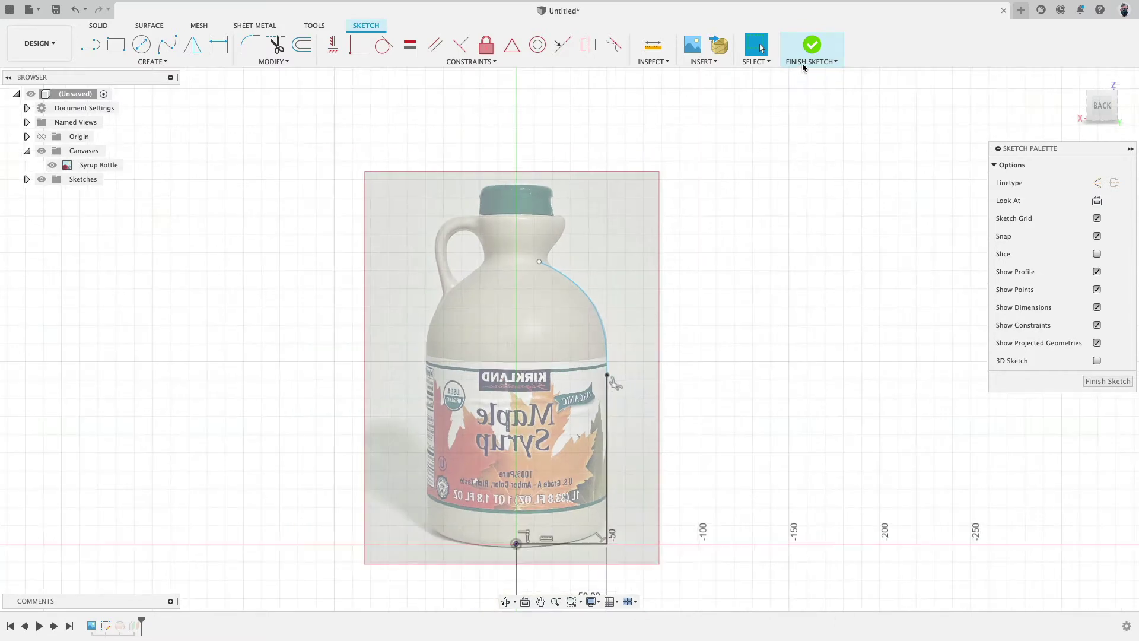
pyautogui.click(809, 44)
# Step: Edit the revolve feature and accept it with only the remaining bottle profile chain
pyautogui.keyDown('shift'); pyautogui.moveTo(333, 313); pyautogui.dragTo(197, 455, button='middle'); pyautogui.keyUp('shift')
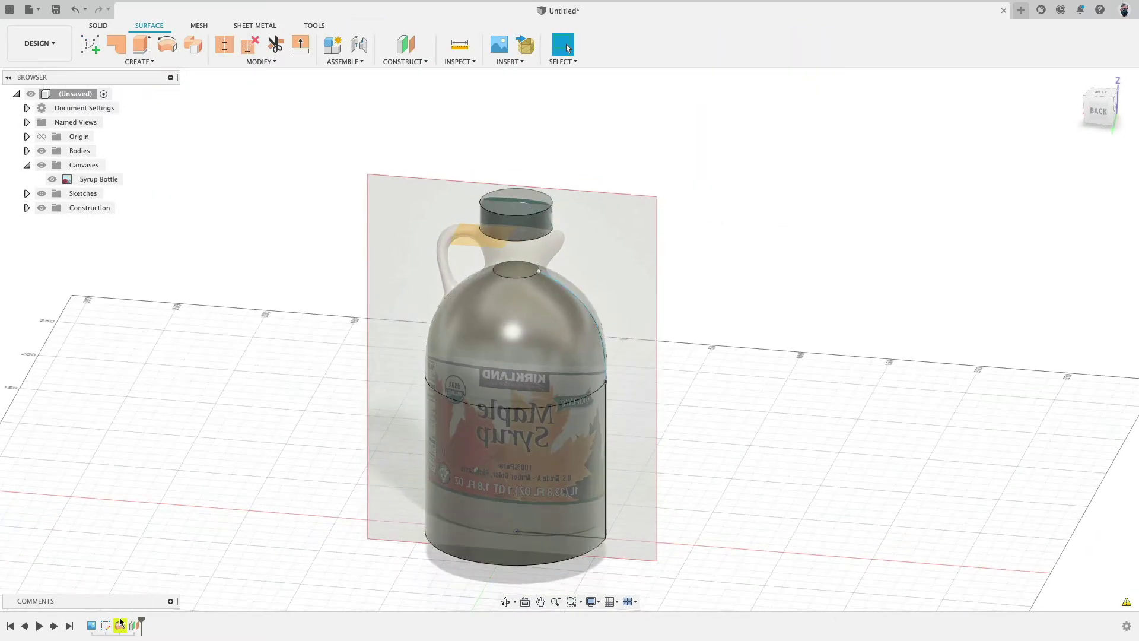
pyautogui.doubleClick(120, 625)
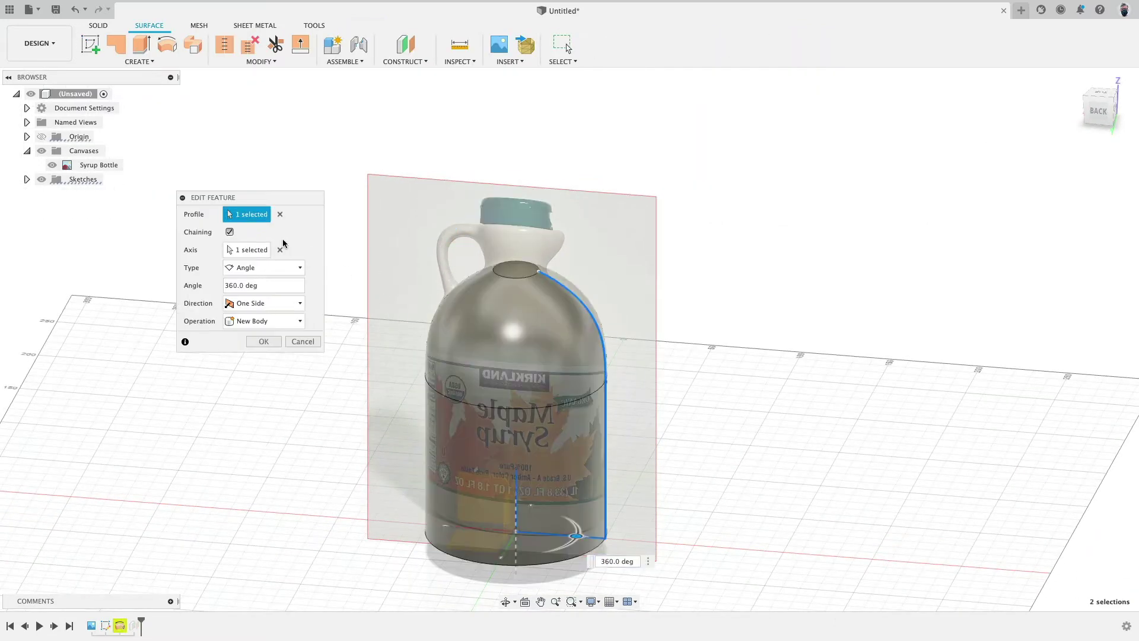
pyautogui.click(264, 341)
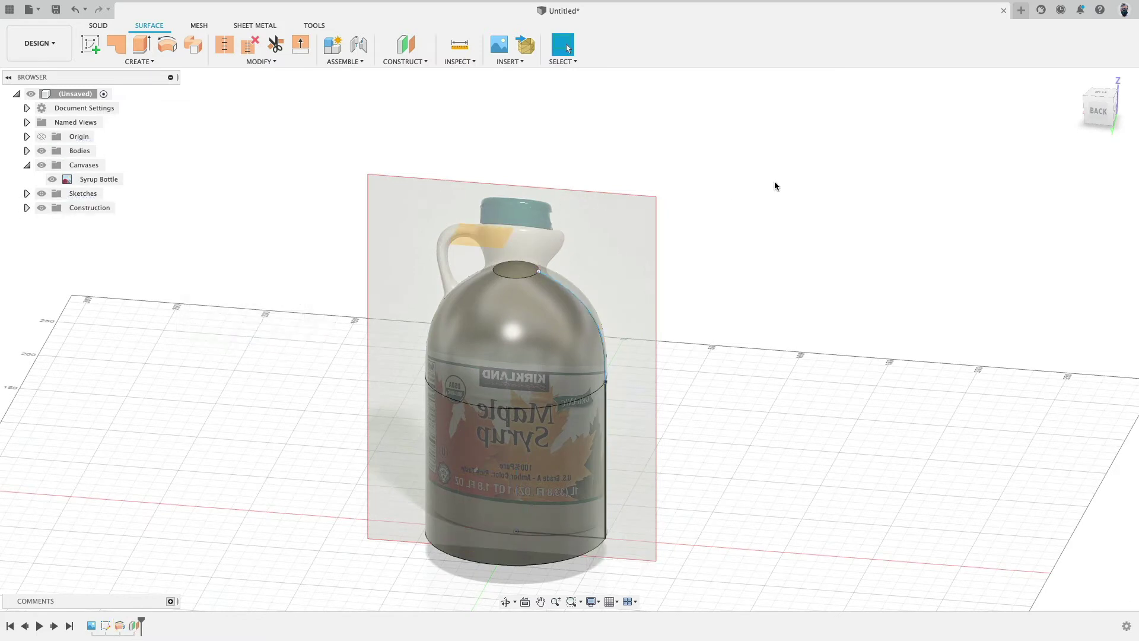
# Step: Sketch two concentric circles centred on the bottle's axis on the offset plane, 40 mm and about 51 mm in diameter
pyautogui.click(90, 45)
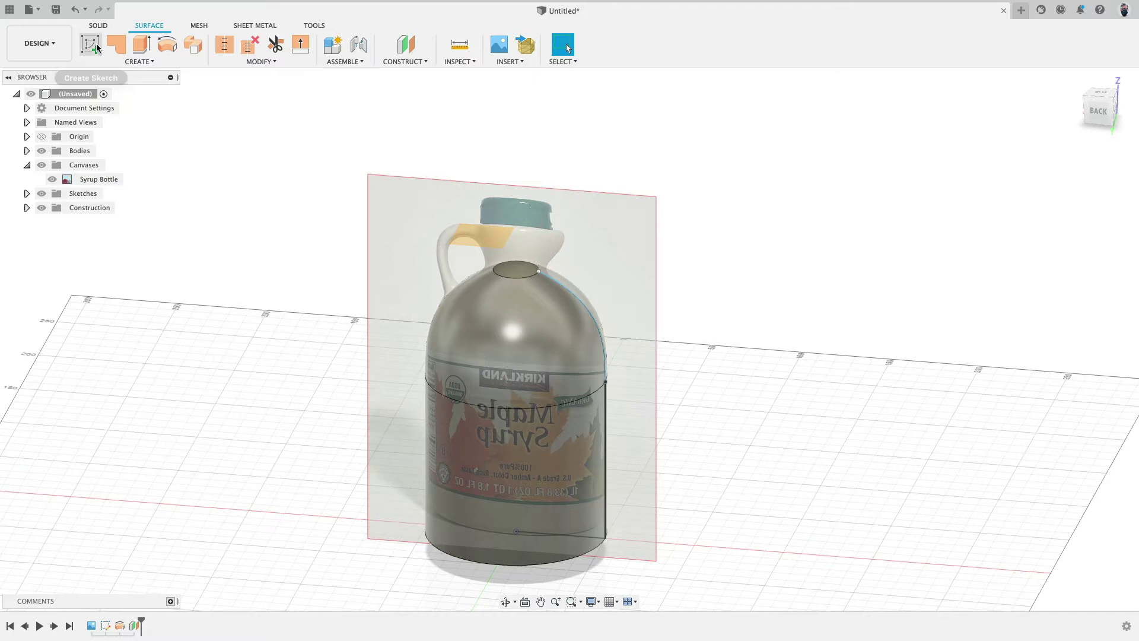
pyautogui.click(498, 234)
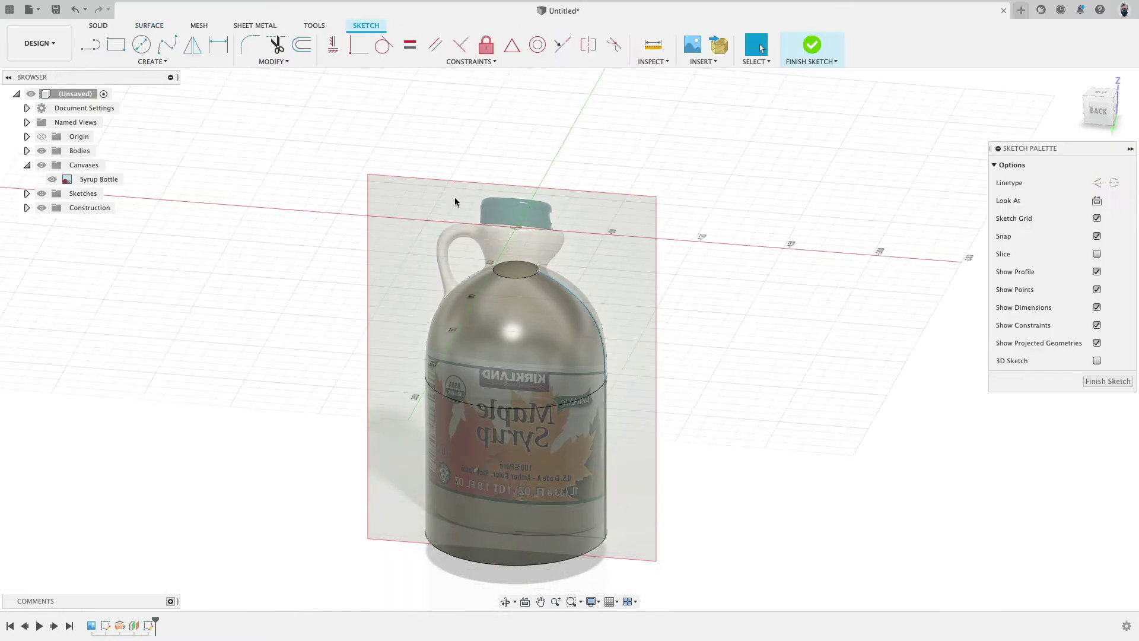
pyautogui.click(142, 44)
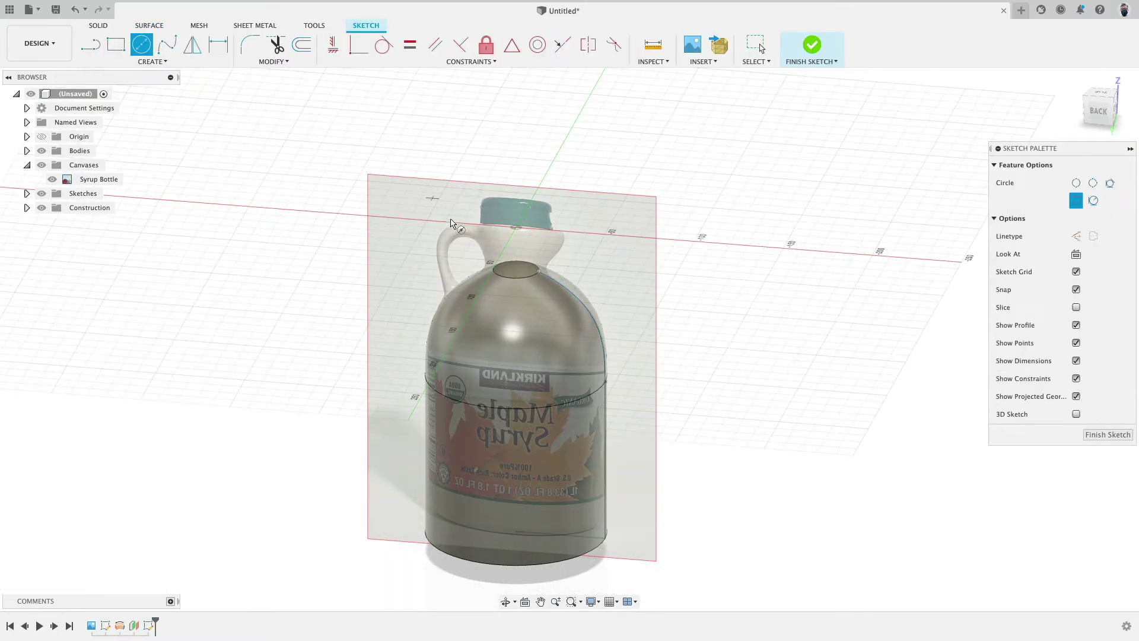
pyautogui.click(516, 230)
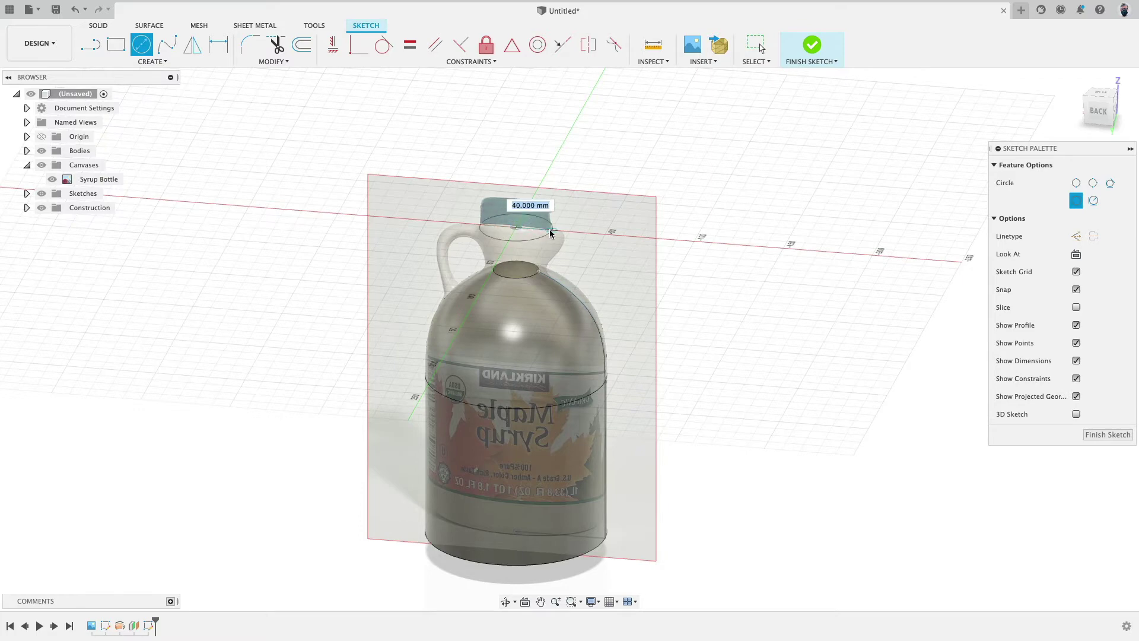
pyautogui.click(552, 235)
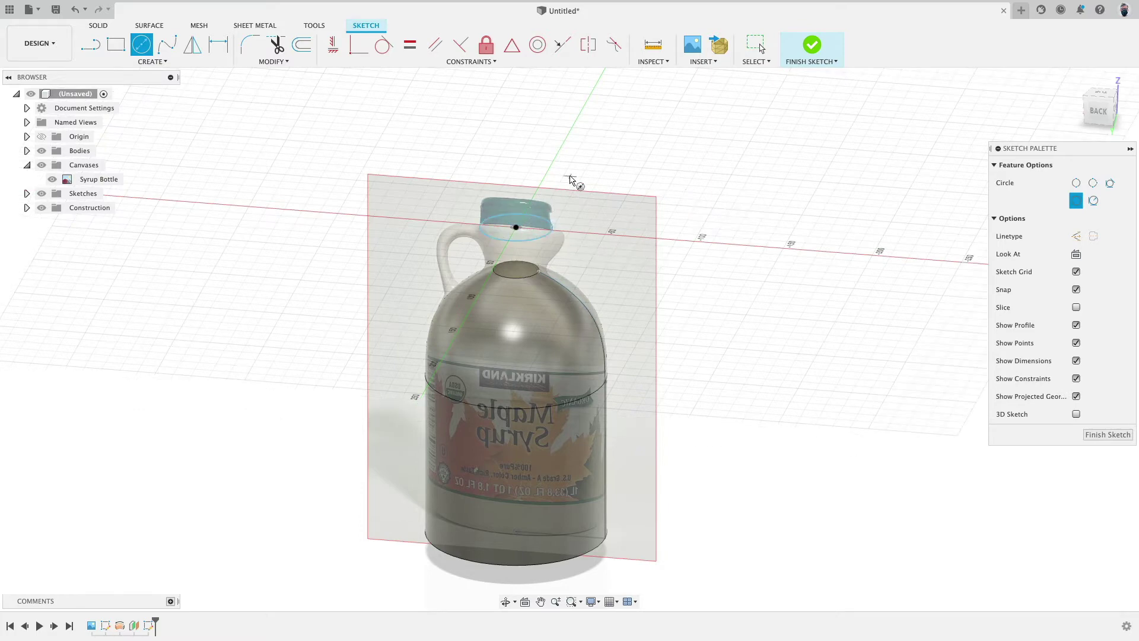
pyautogui.click(515, 228)
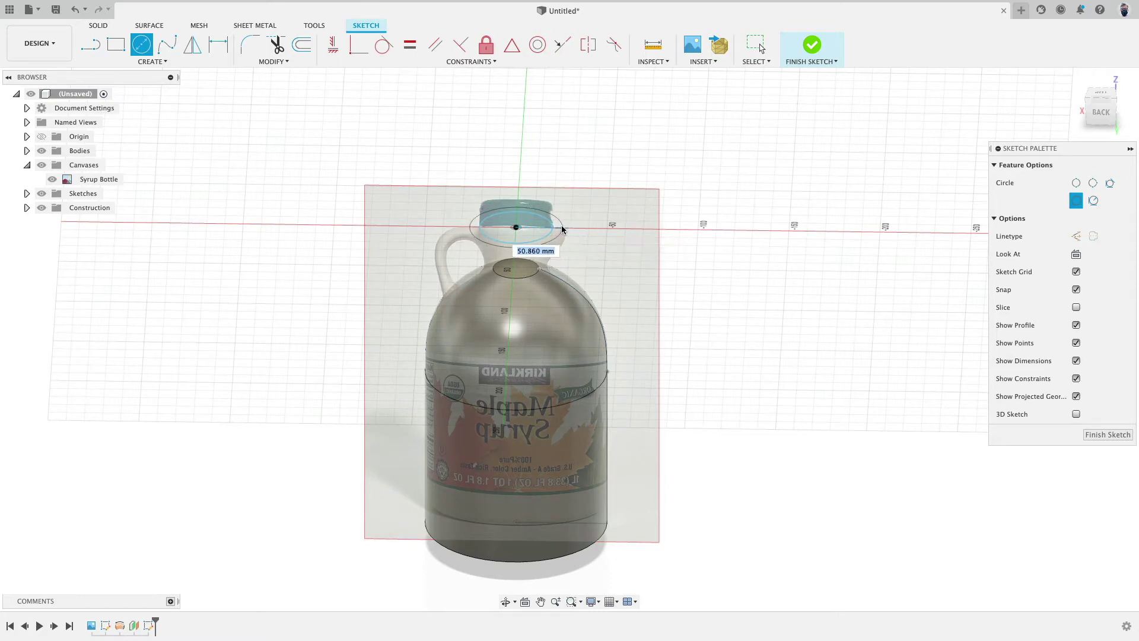
pyautogui.click(563, 227)
pyautogui.click(812, 44)
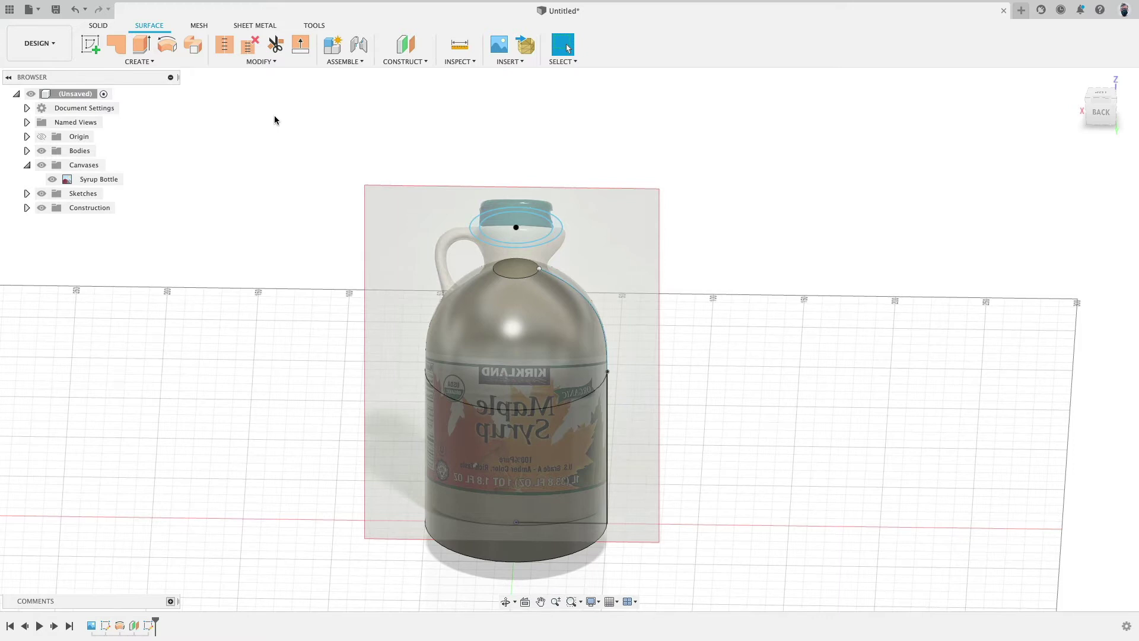
# Step: Loft a new surface body from the larger circle to the open edge of the bottle's neck
pyautogui.click(163, 61)
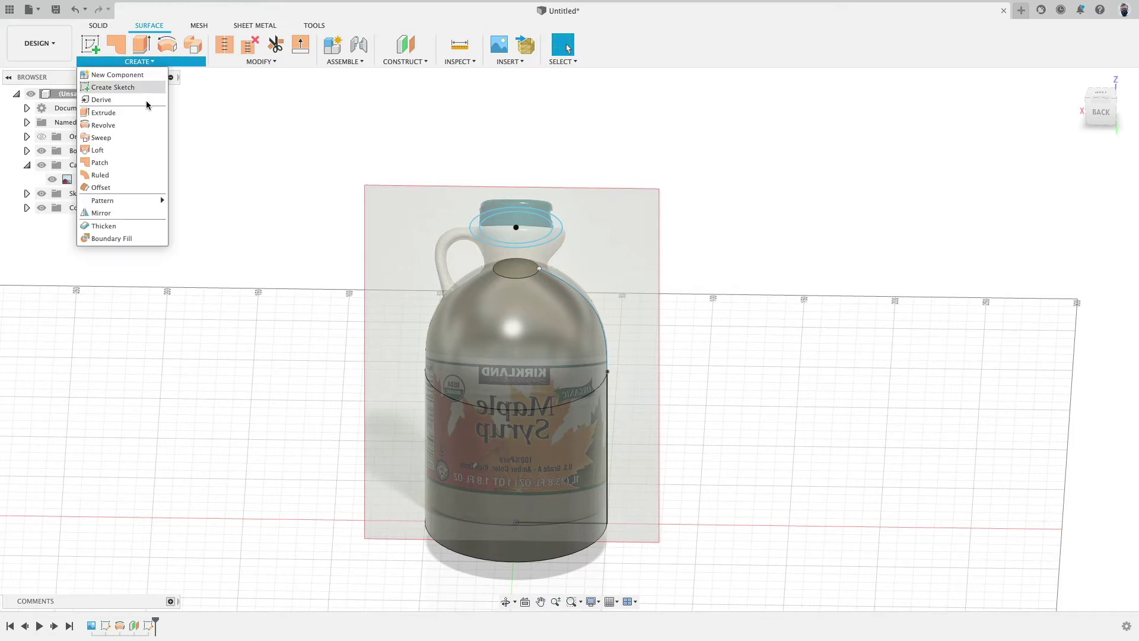
pyautogui.click(55, 155)
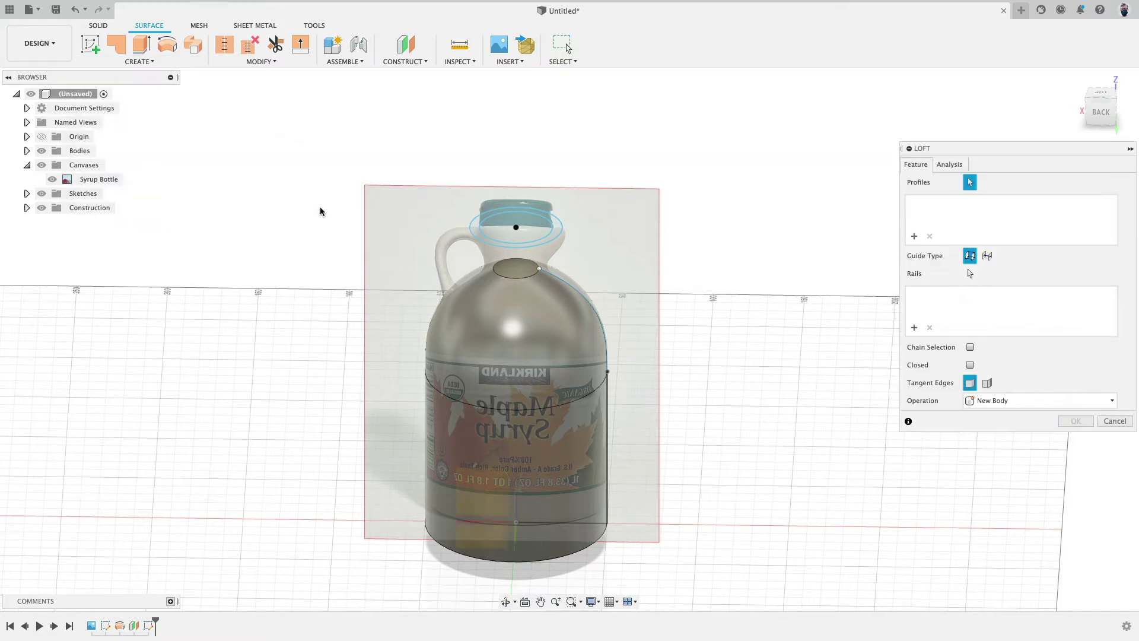
pyautogui.click(521, 244)
pyautogui.click(516, 269)
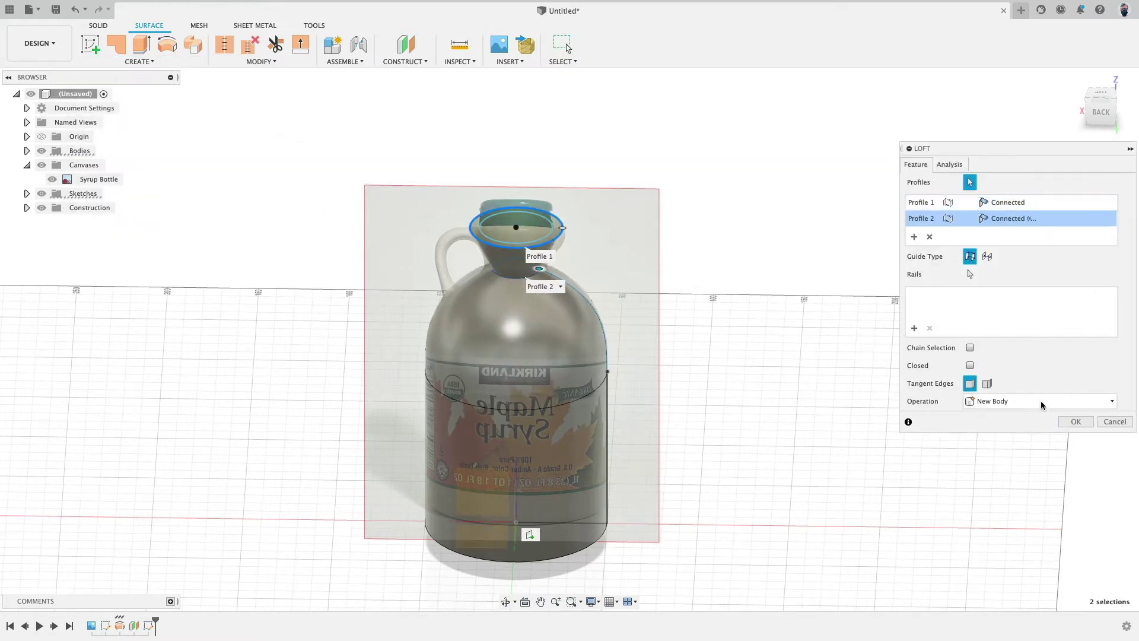
pyautogui.click(1075, 421)
# Step: Stitch the lofted spout and the bottle body together with a 0.10 mm tolerance
pyautogui.click(224, 44)
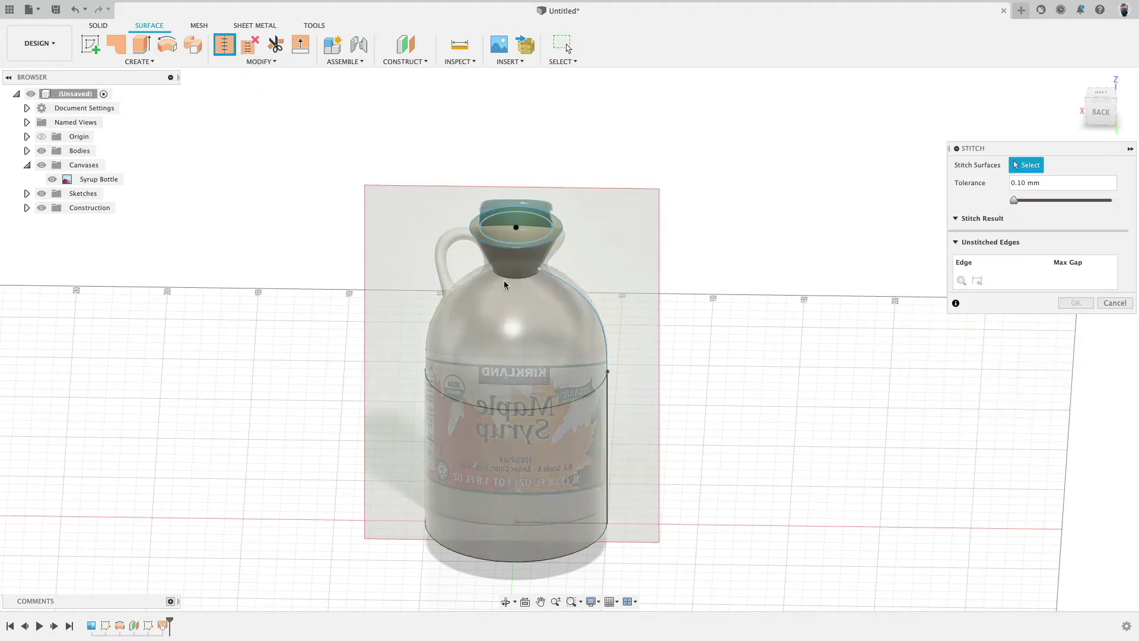
pyautogui.click(525, 268)
pyautogui.click(522, 290)
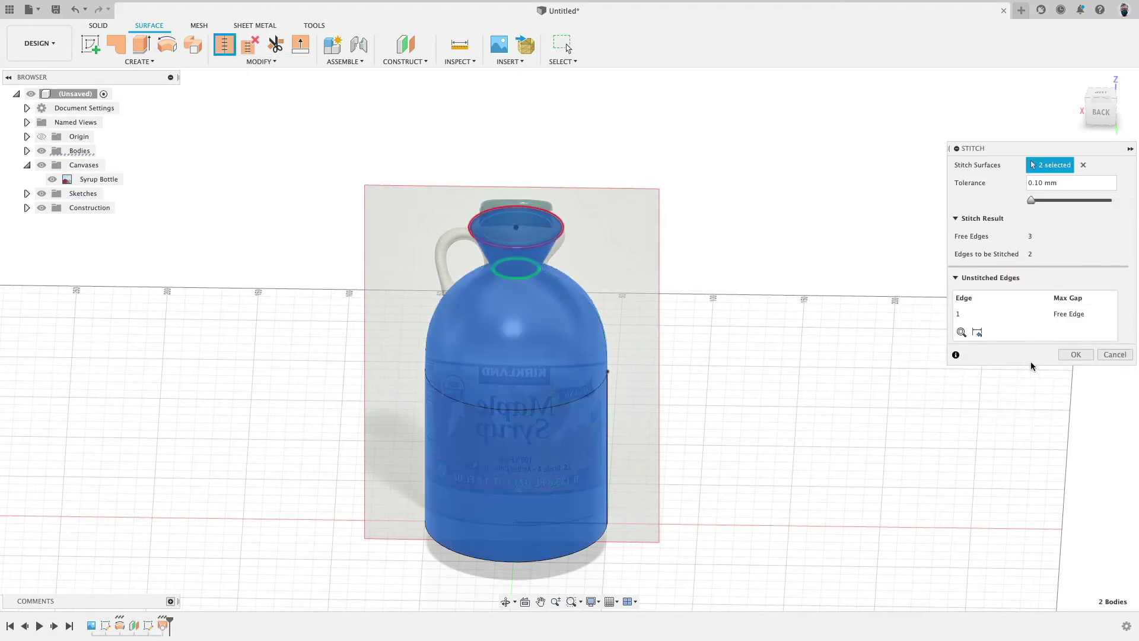
pyautogui.click(1070, 356)
pyautogui.keyDown('shift'); pyautogui.moveTo(811, 305); pyautogui.dragTo(576, 287, button='middle'); pyautogui.keyUp('shift')
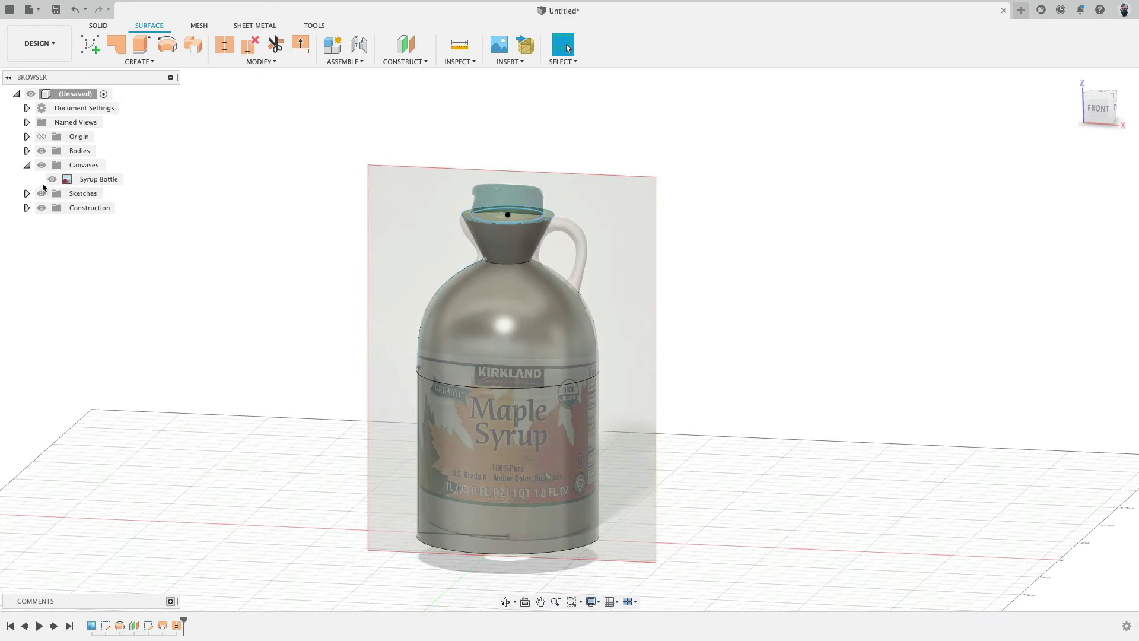
# Step: Try a chord length fillet of about 14 mm on the edge between the spout and the bottle
pyautogui.click(259, 62)
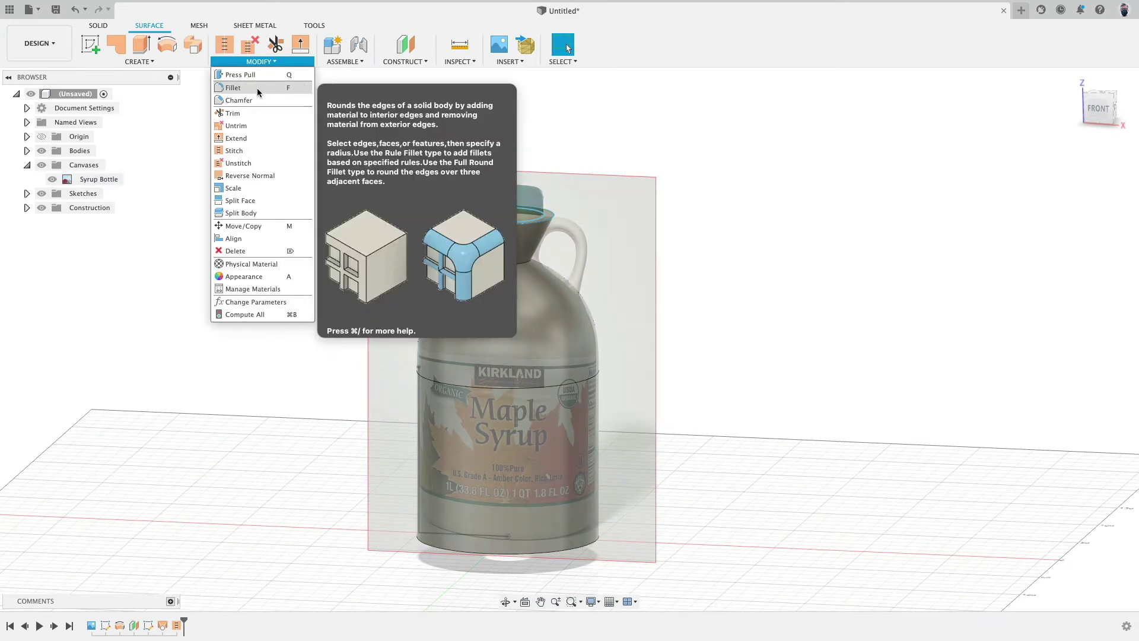
pyautogui.click(249, 89)
pyautogui.click(504, 260)
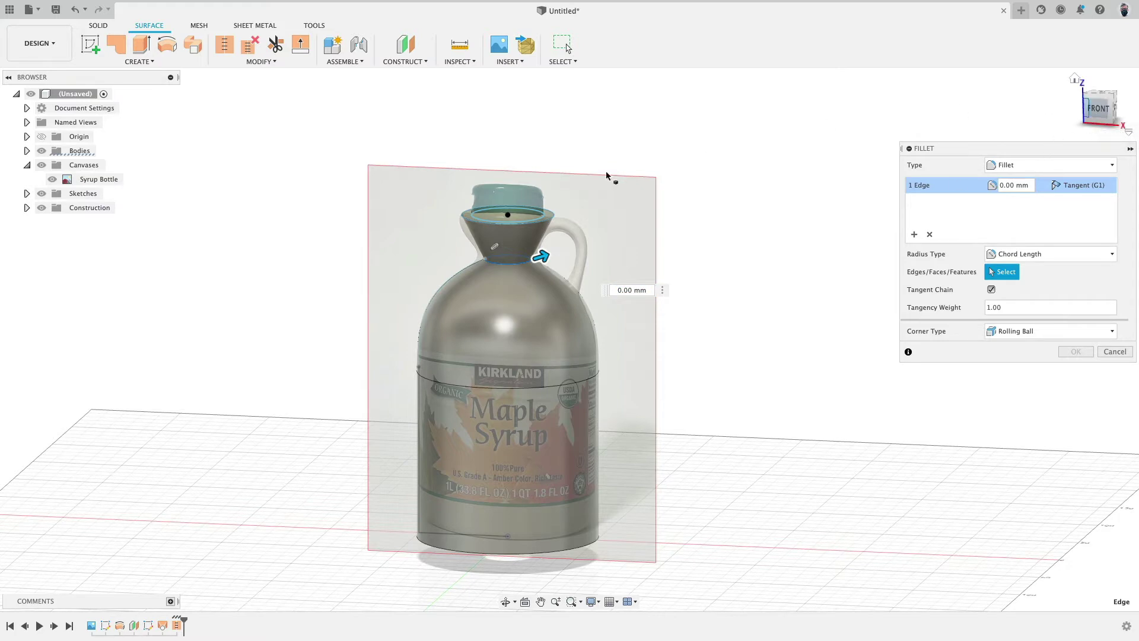
pyautogui.click(1096, 107)
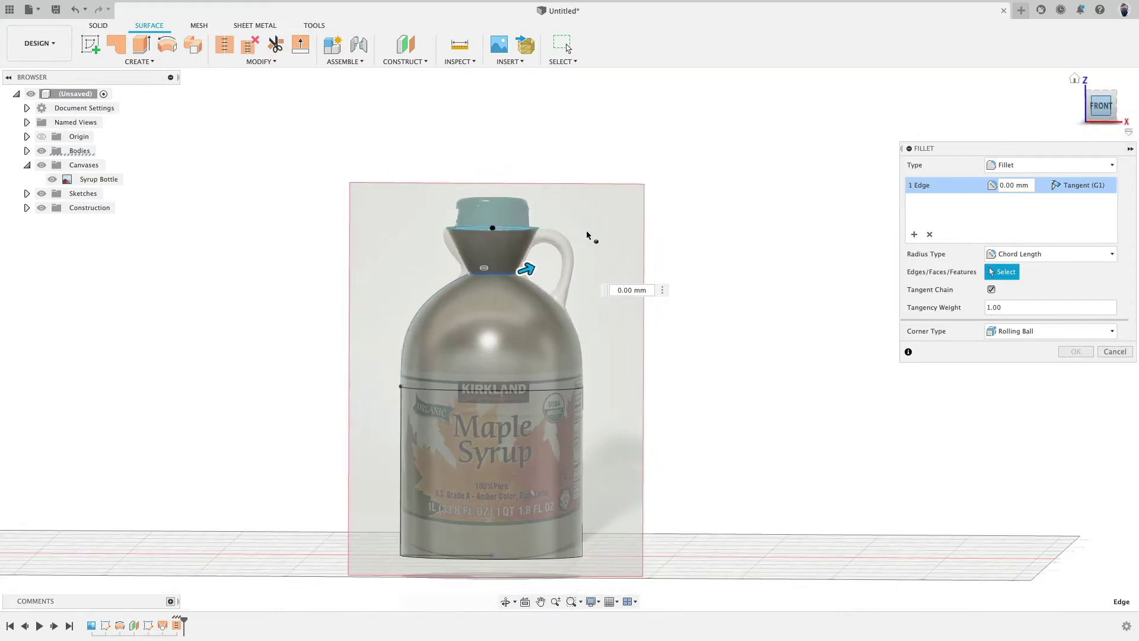
pyautogui.scroll(3, 592, 236)
pyautogui.moveTo(496, 292); pyautogui.dragTo(515, 281)
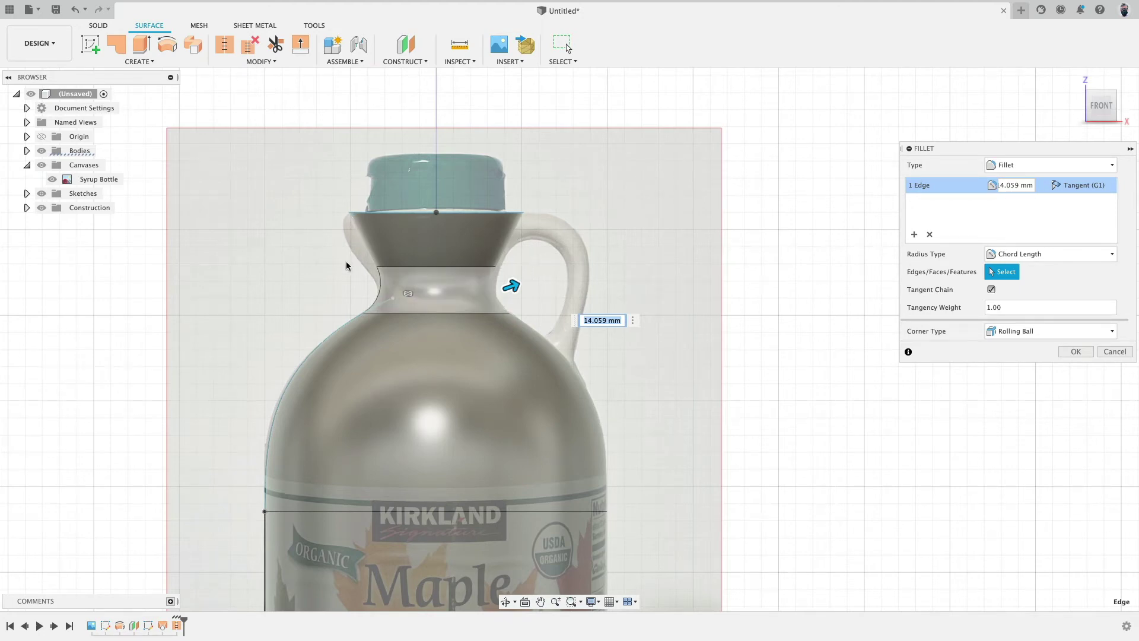
pyautogui.click(1114, 351)
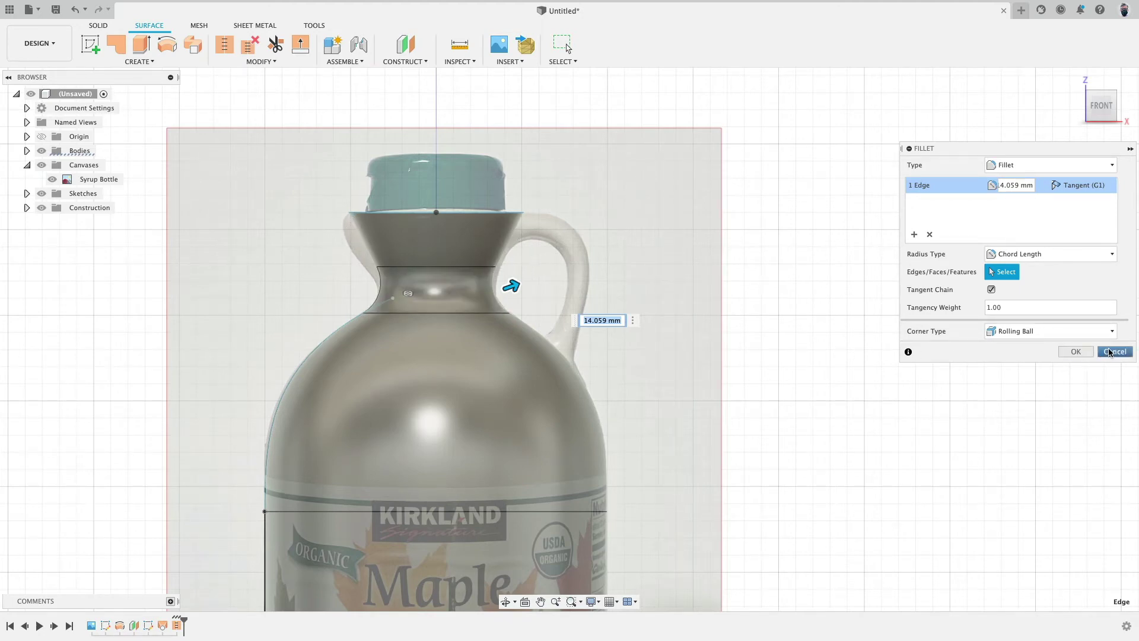
# Step: Delete the stitch and spout loft features from the design history
pyautogui.click(176, 625)
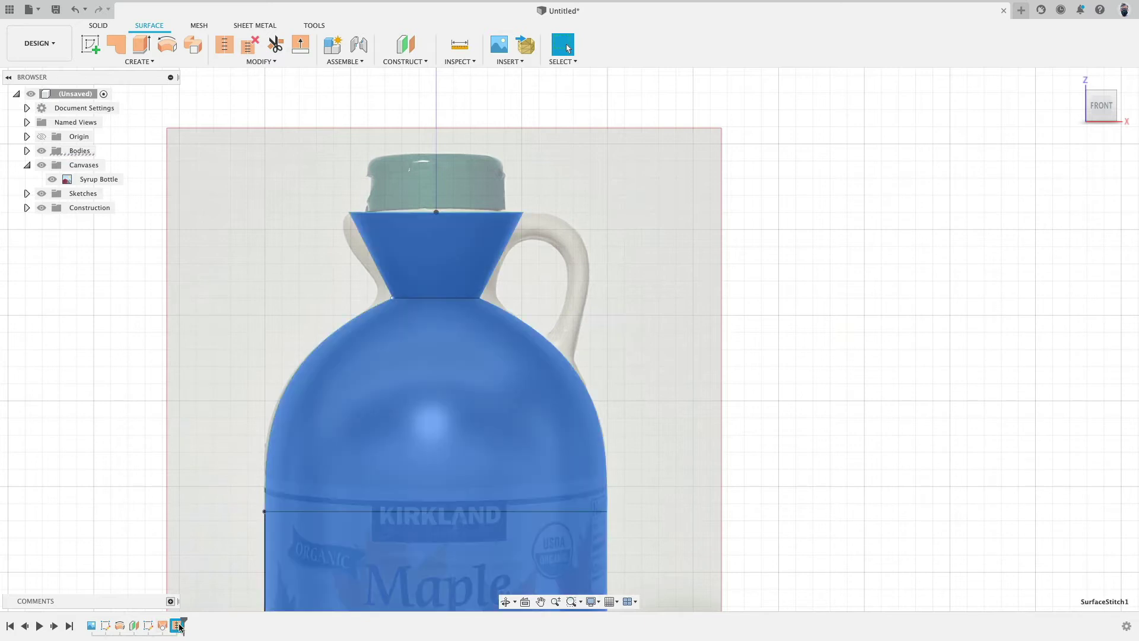
pyautogui.keyDown('shift'); pyautogui.click(163, 625); pyautogui.keyUp('shift')
pyautogui.press('Delete')
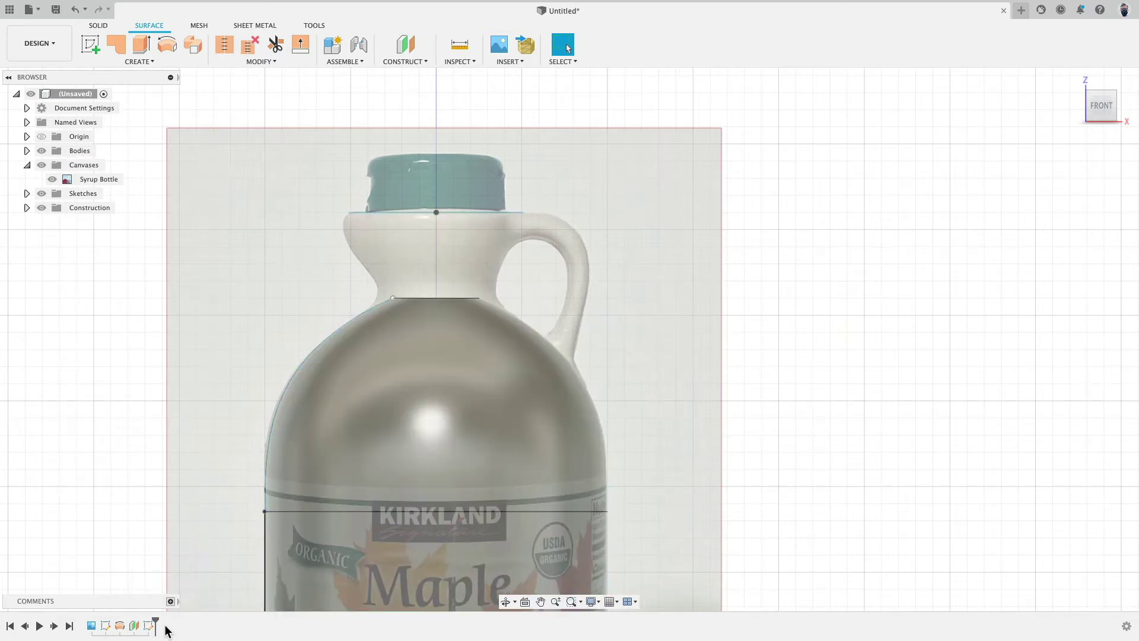
# Step: Extrude the larger circle upward as a new surface body and hide the sketch containing the circles
pyautogui.keyDown('shift'); pyautogui.moveTo(256, 283); pyautogui.dragTo(249, 299, button='middle'); pyautogui.keyUp('shift')
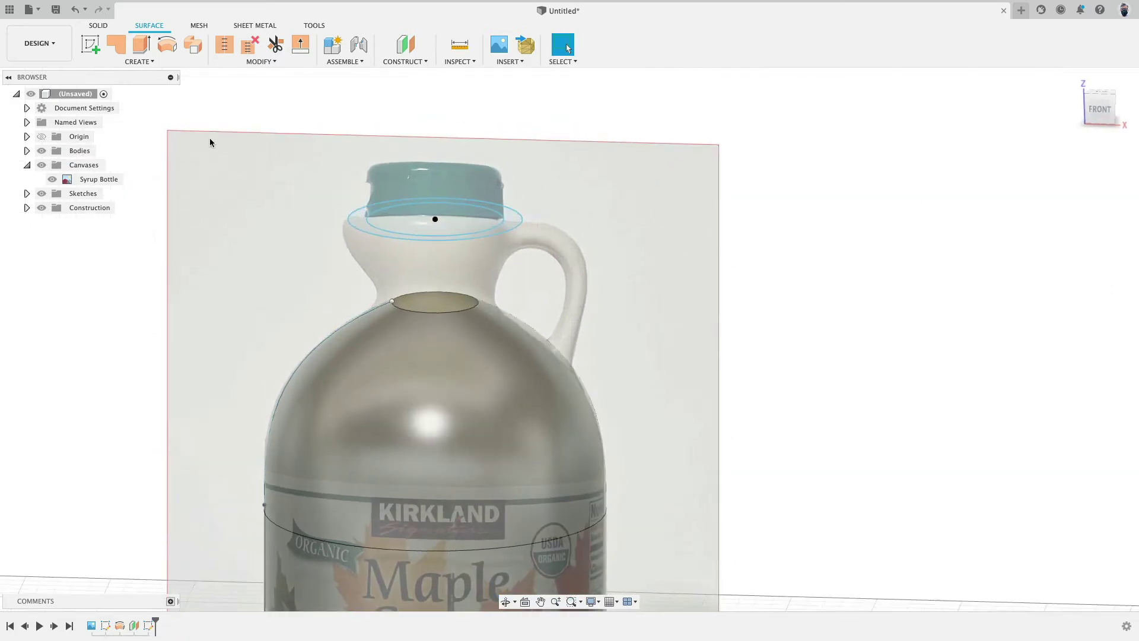
pyautogui.click(141, 44)
pyautogui.click(348, 225)
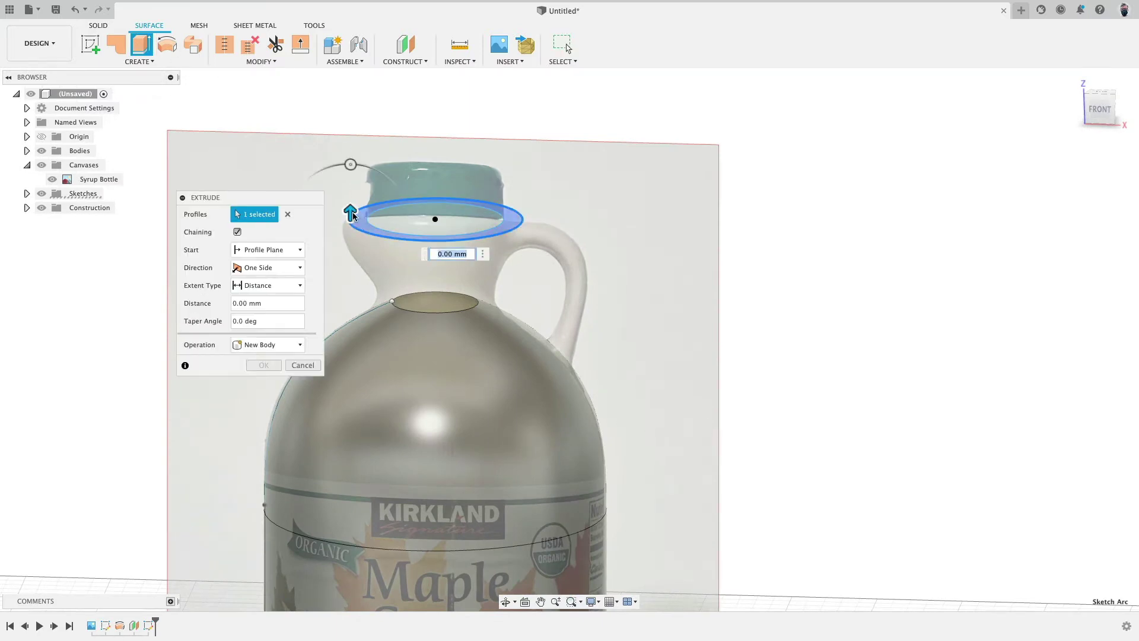
pyautogui.moveTo(350, 221); pyautogui.dragTo(351, 194)
pyautogui.click(263, 365)
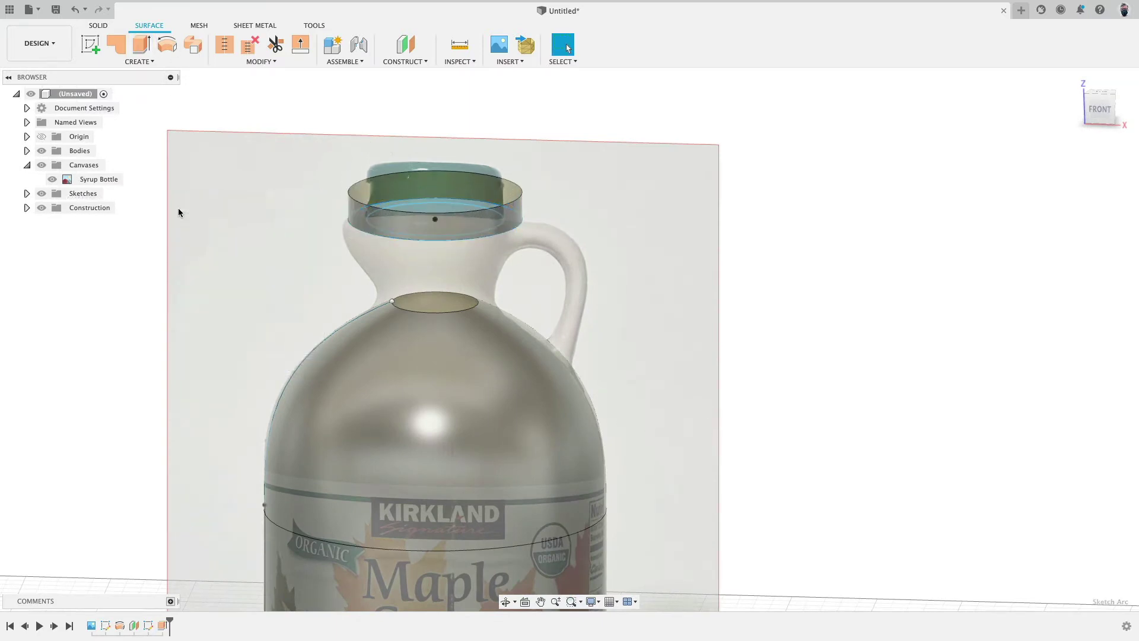
pyautogui.click(26, 193)
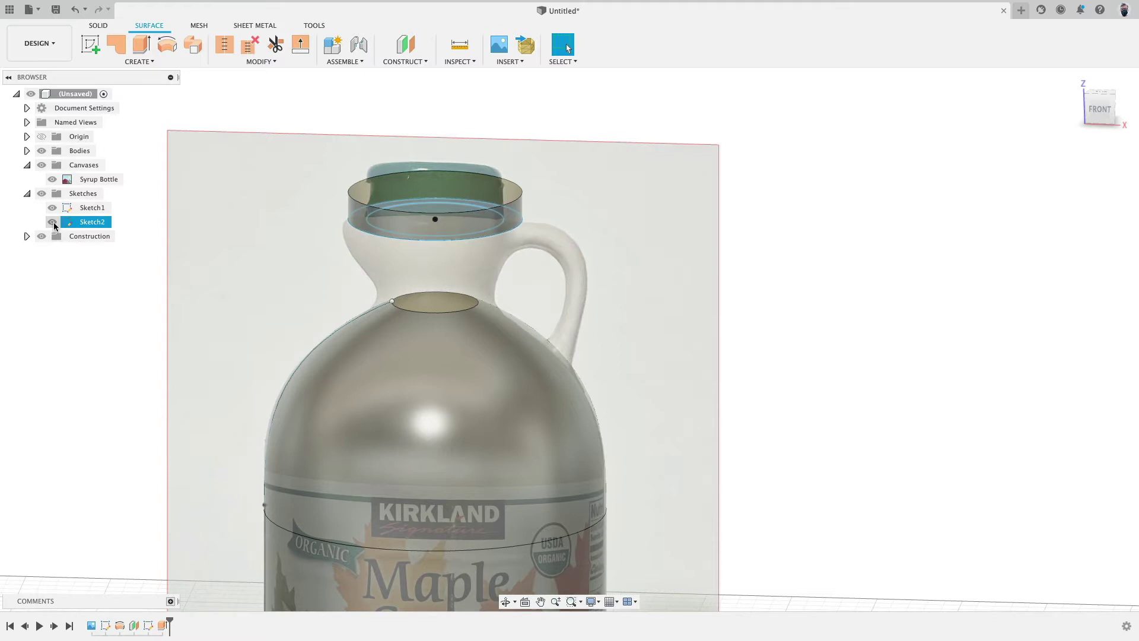
pyautogui.click(52, 222)
# Step: Start a surface loft between the lower edge of the extruded ring and the edge of the bottle's neck opening
pyautogui.click(140, 61)
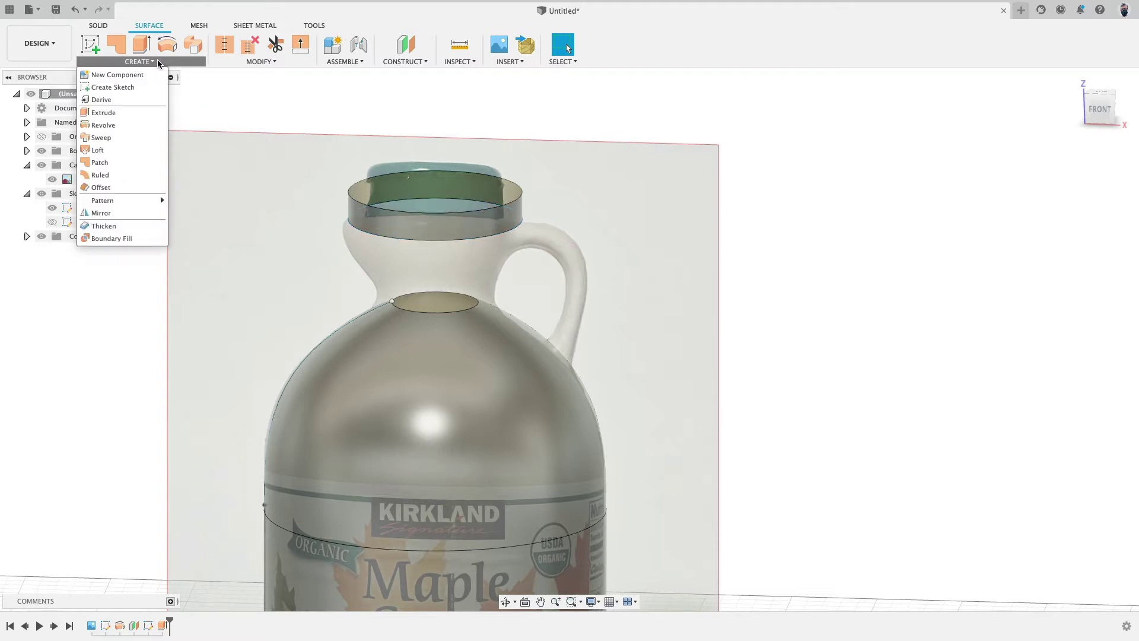
pyautogui.click(137, 148)
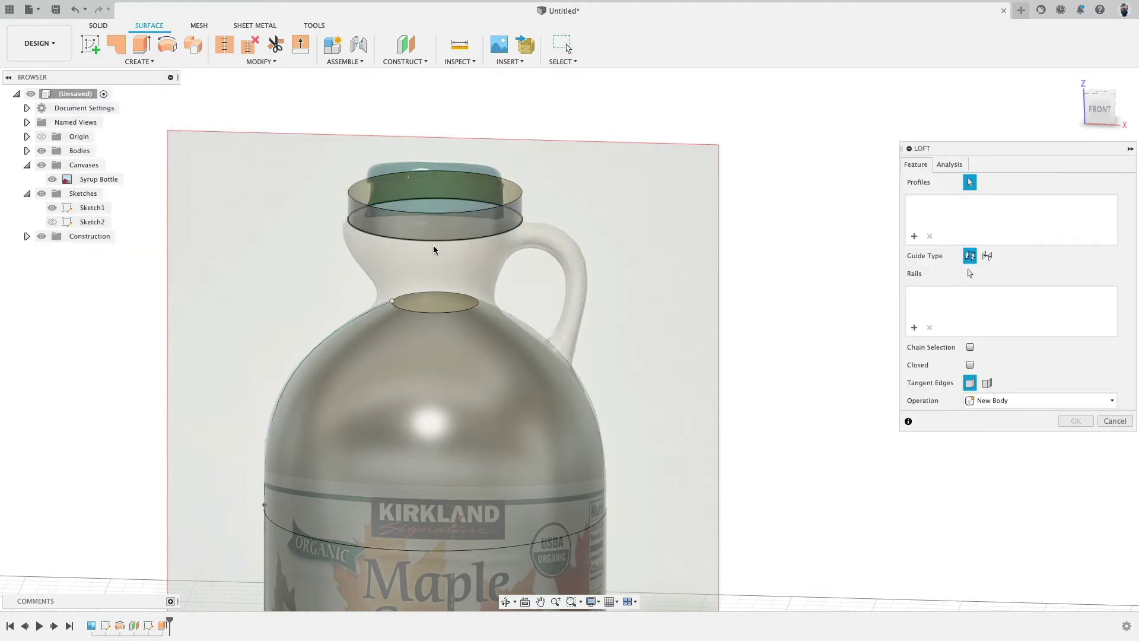
pyautogui.click(438, 241)
pyautogui.click(431, 311)
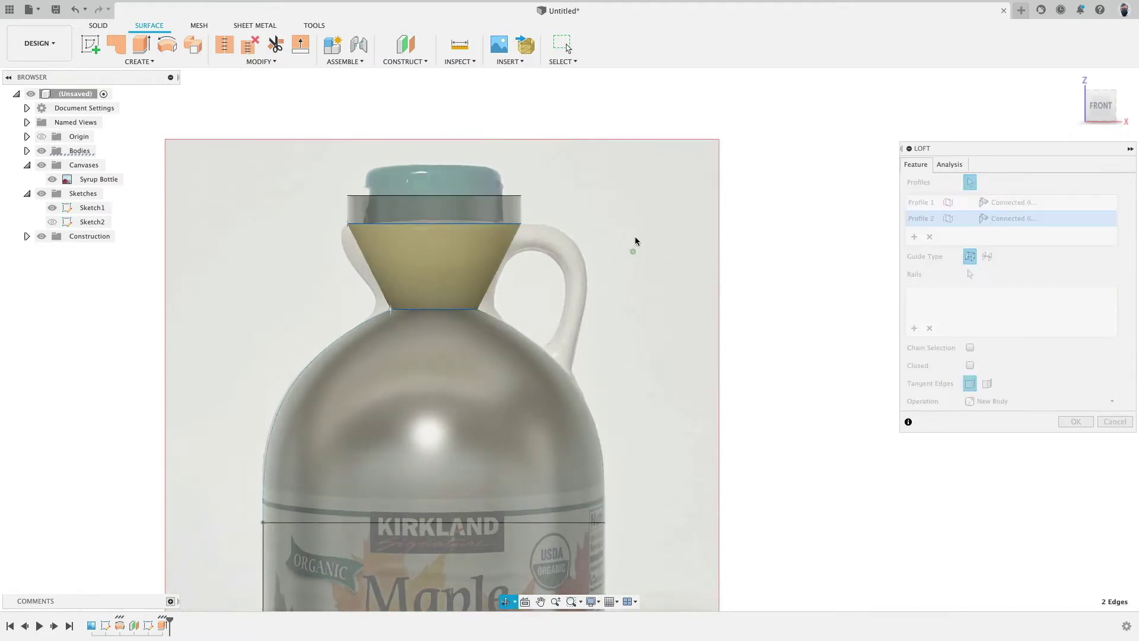
# Step: Complete the spout loft with Tangent (G1) continuity at the ring, a tangency weight of about 0.48, and a connected lower profile
pyautogui.click(1013, 202)
pyautogui.click(1008, 235)
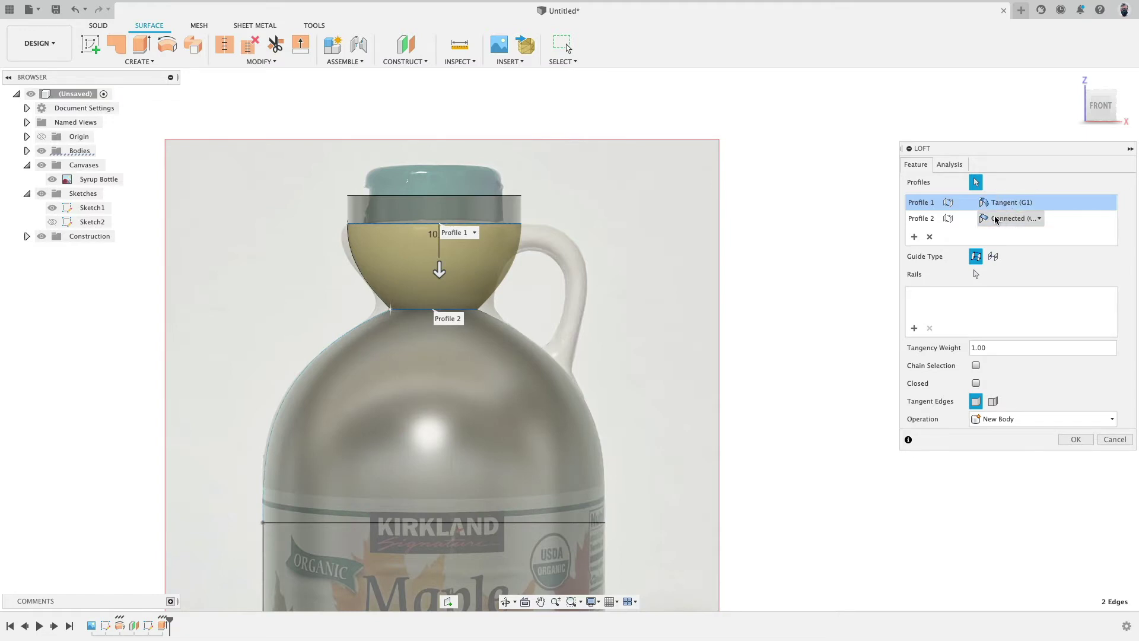
pyautogui.moveTo(439, 273); pyautogui.dragTo(445, 247)
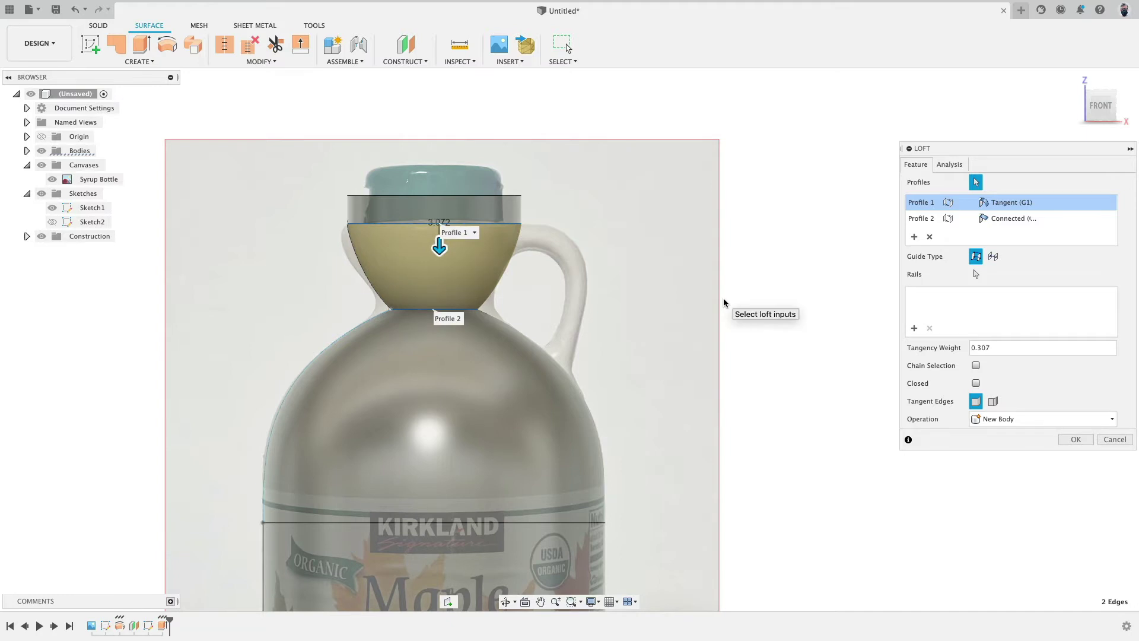
pyautogui.moveTo(443, 246)
pyautogui.mouseDown()
pyautogui.moveTo(440, 204)
pyautogui.moveTo(439, 254)
pyautogui.mouseUp()
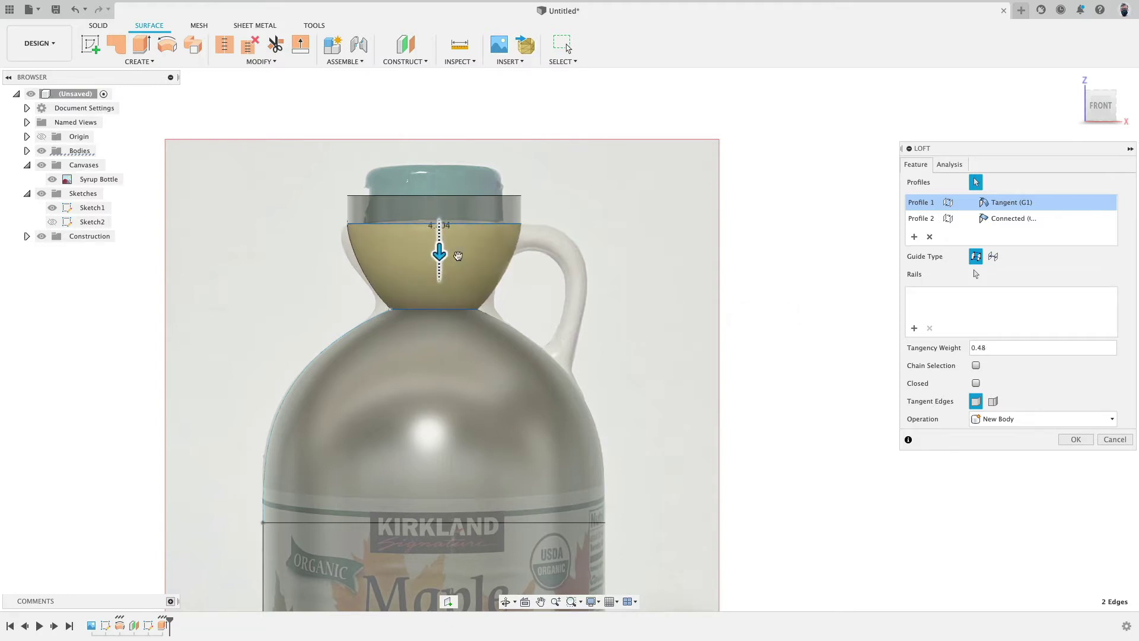
pyautogui.click(1034, 219)
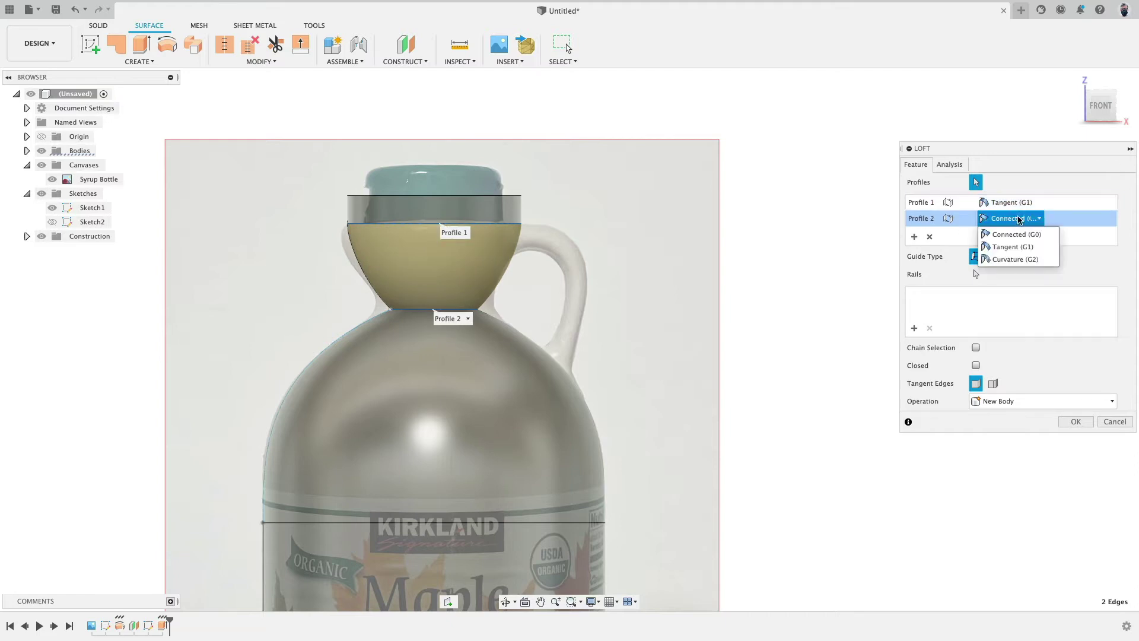
pyautogui.click(1029, 246)
pyautogui.click(1075, 421)
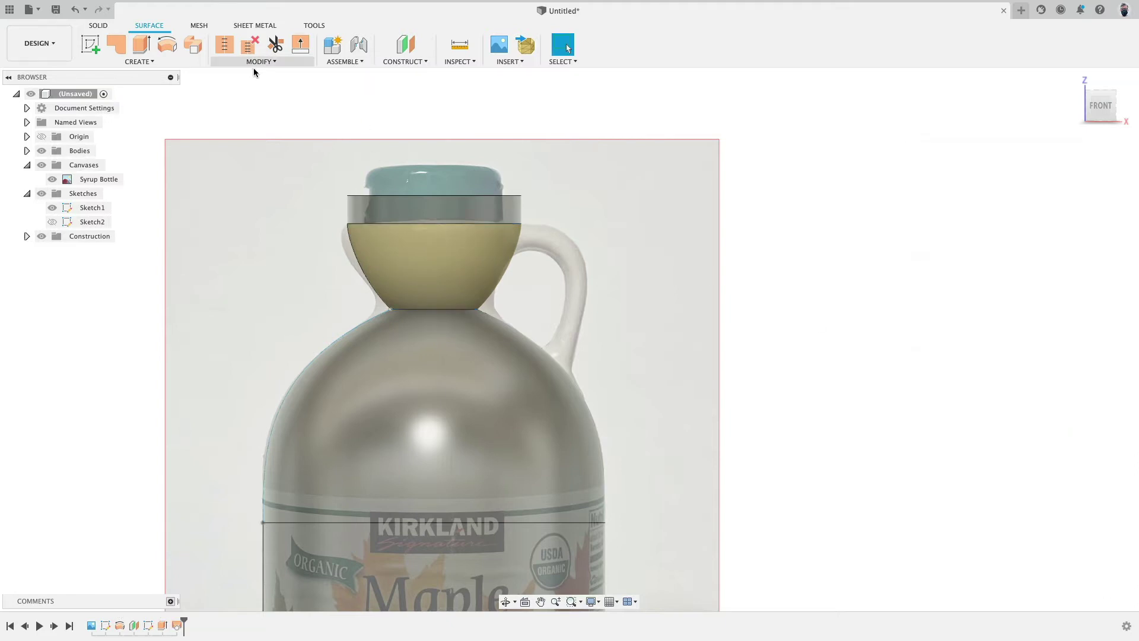
# Step: Stitch the curved spout surface to the bottle body with a 0.10 mm tolerance
pyautogui.click(224, 44)
pyautogui.click(436, 261)
pyautogui.click(525, 352)
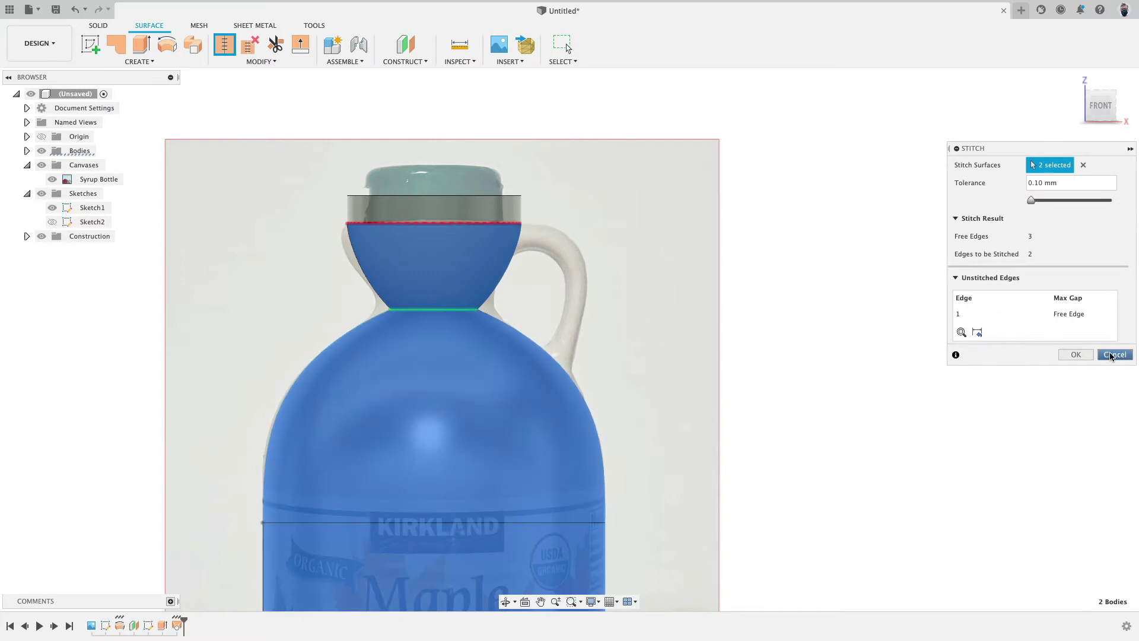
pyautogui.click(1114, 354)
# Step: Try a chord length fillet of about 10.36 mm on the edge where the spout meets the bottle
pyautogui.click(255, 62)
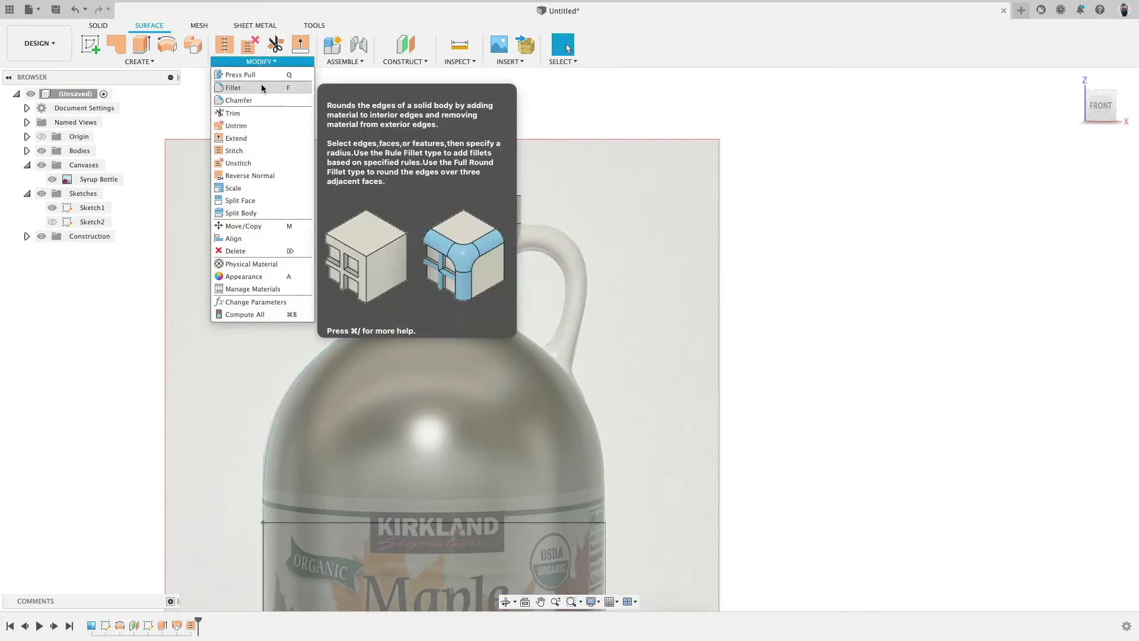
pyautogui.click(263, 88)
pyautogui.click(432, 309)
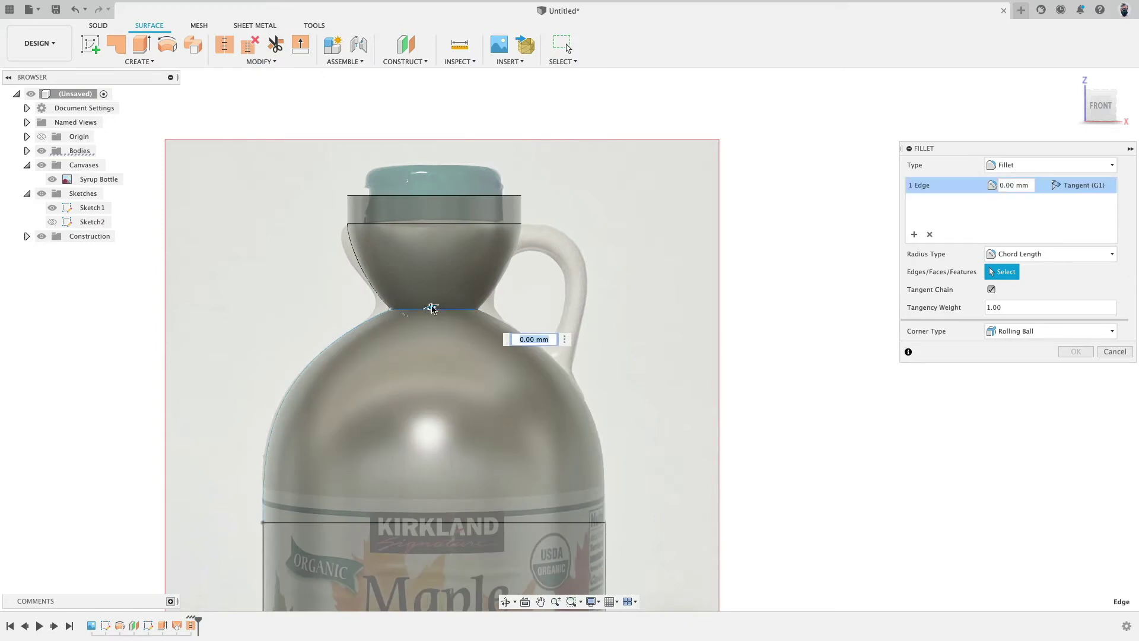
pyautogui.moveTo(432, 309); pyautogui.dragTo(430, 304)
pyautogui.keyDown('shift'); pyautogui.moveTo(642, 219); pyautogui.dragTo(608, 231, button='middle'); pyautogui.keyUp('shift')
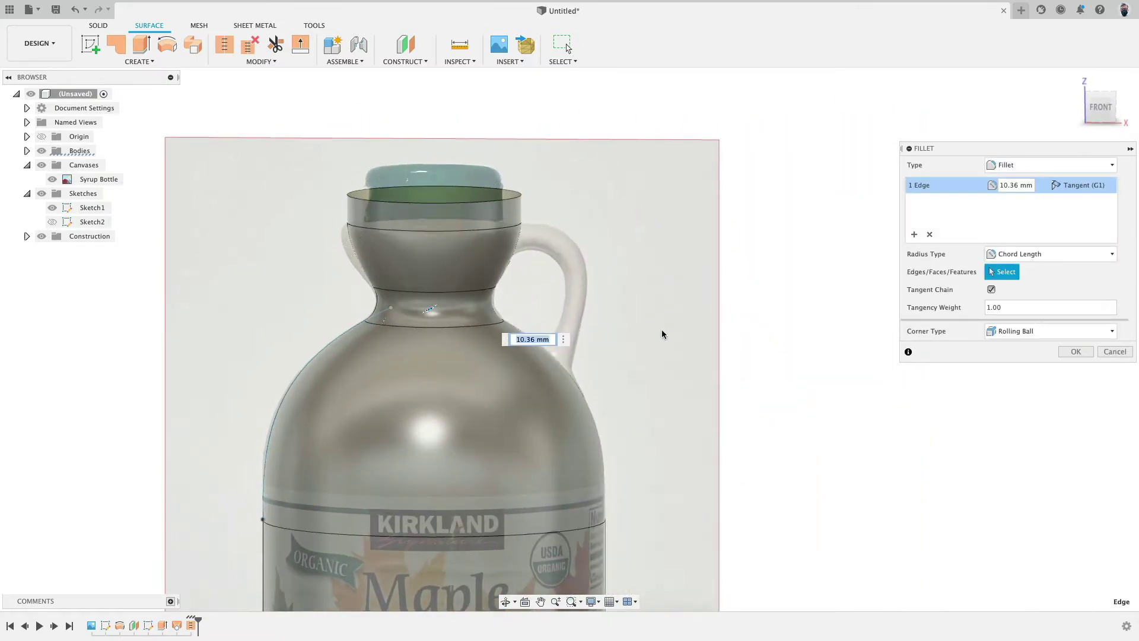
pyautogui.click(1110, 351)
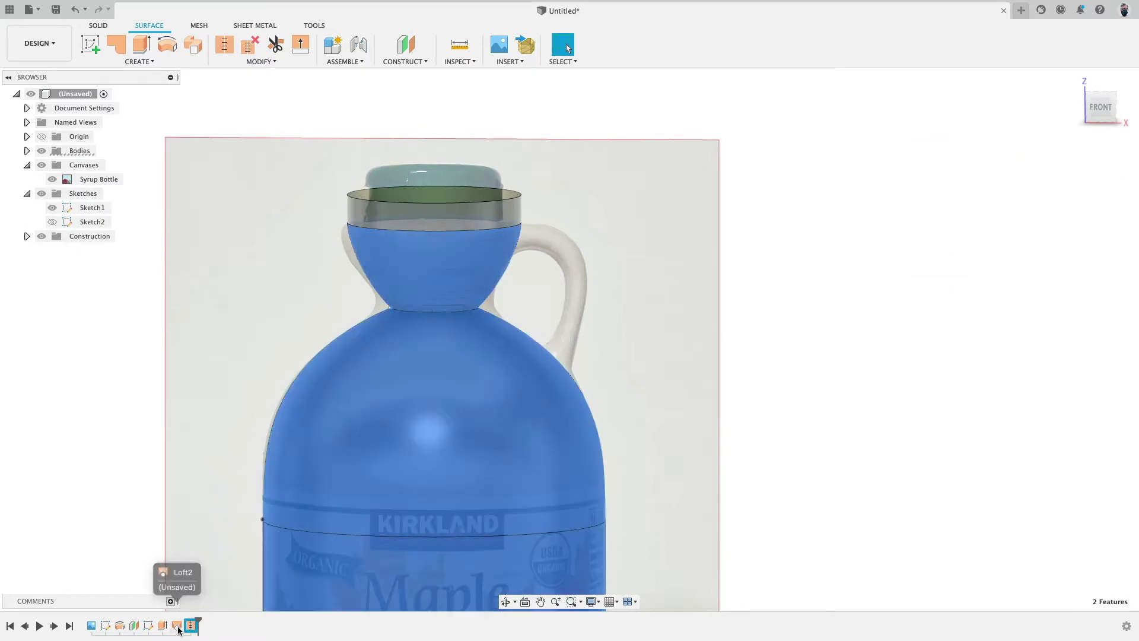
# Step: Delete the ring extrusion, spout loft and stitch features from the design history
pyautogui.click(162, 627)
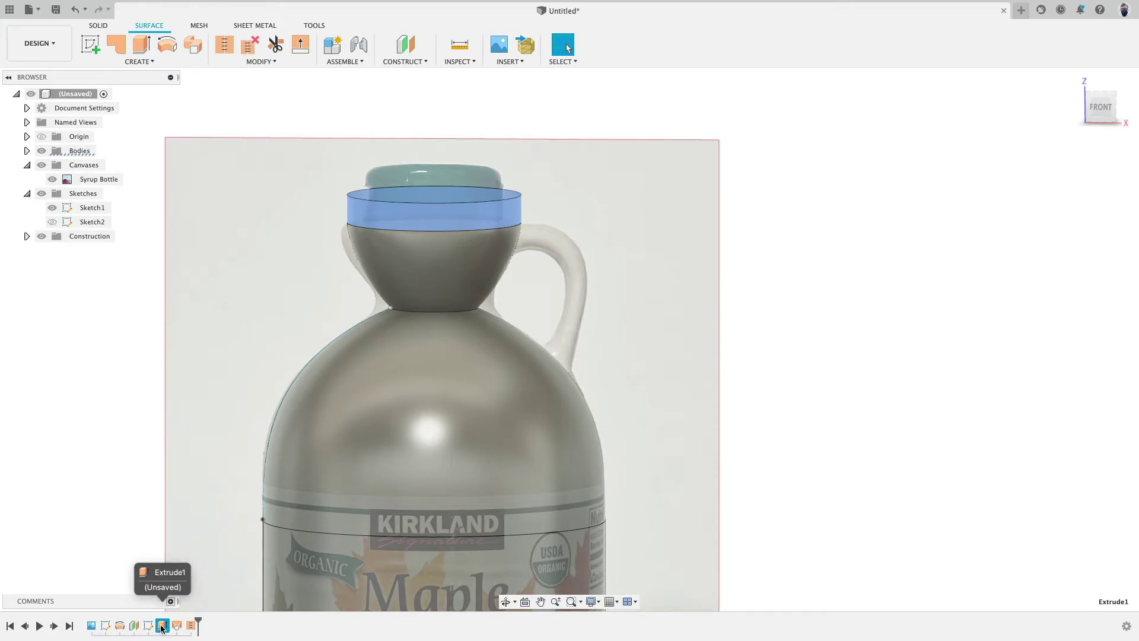
pyautogui.click(397, 264)
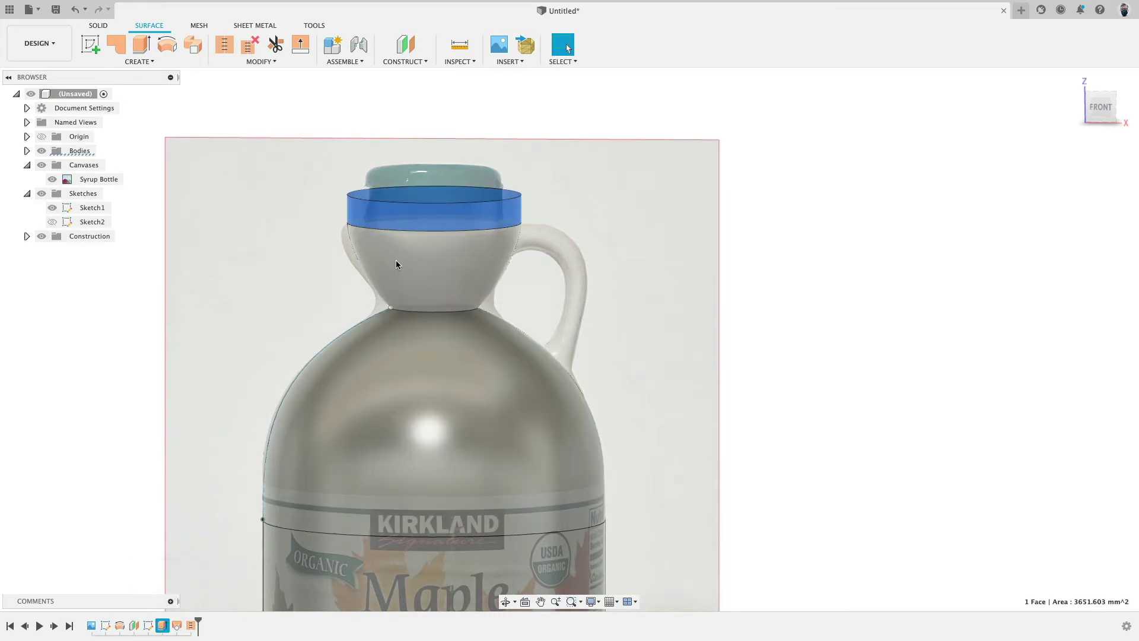
pyautogui.click(383, 207)
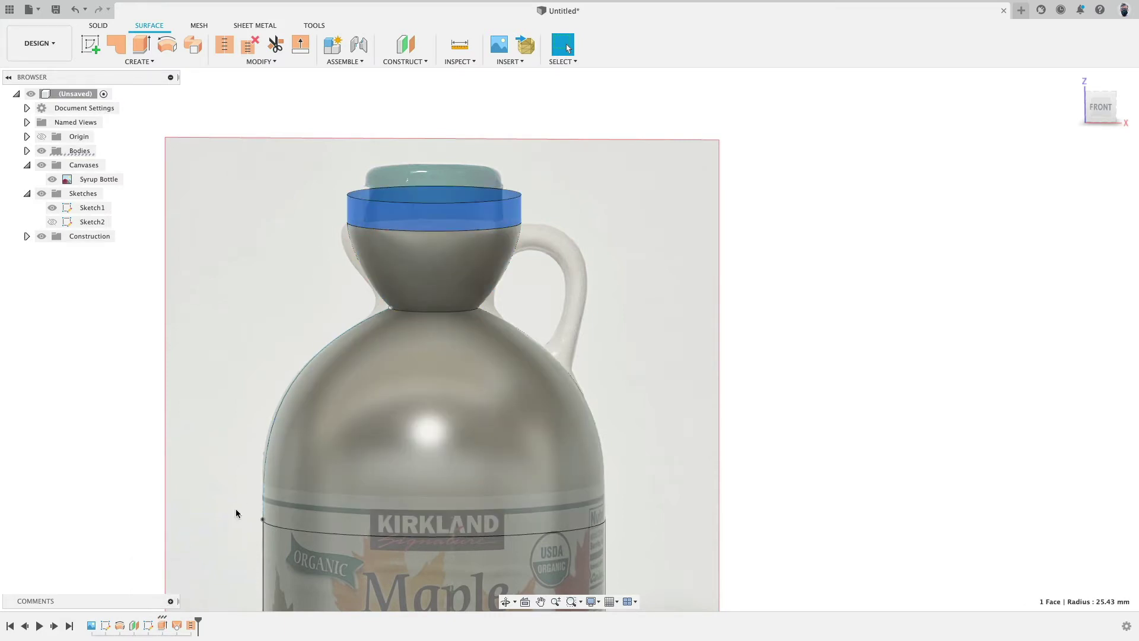
pyautogui.click(164, 625)
pyautogui.click(191, 625)
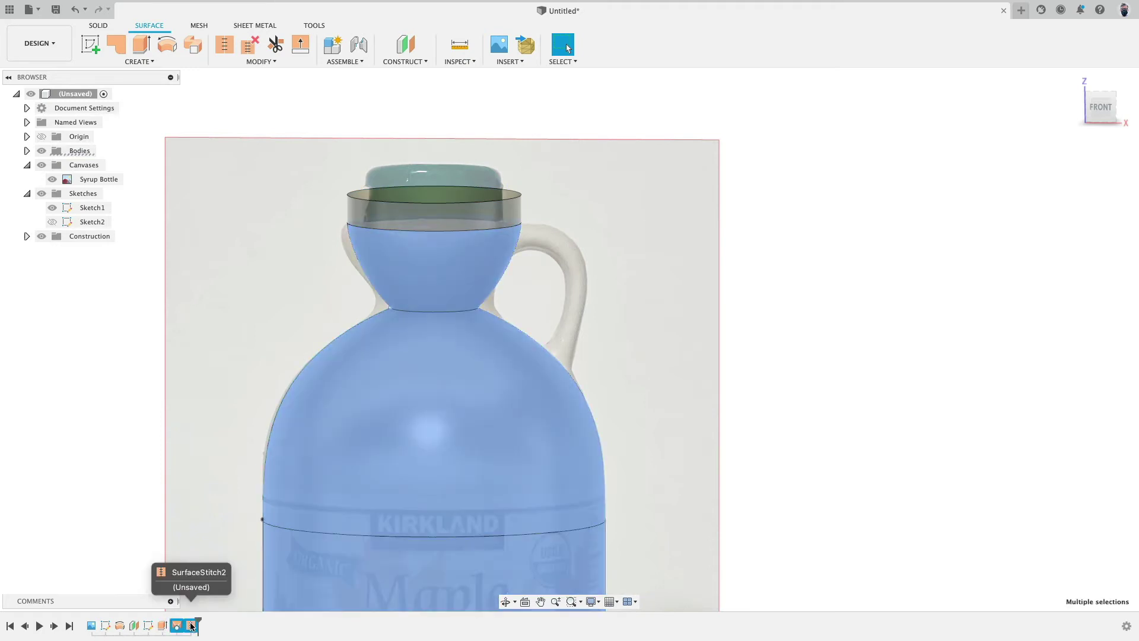
pyautogui.click(162, 625)
pyautogui.keyDown('shift'); pyautogui.click(192, 626); pyautogui.keyUp('shift')
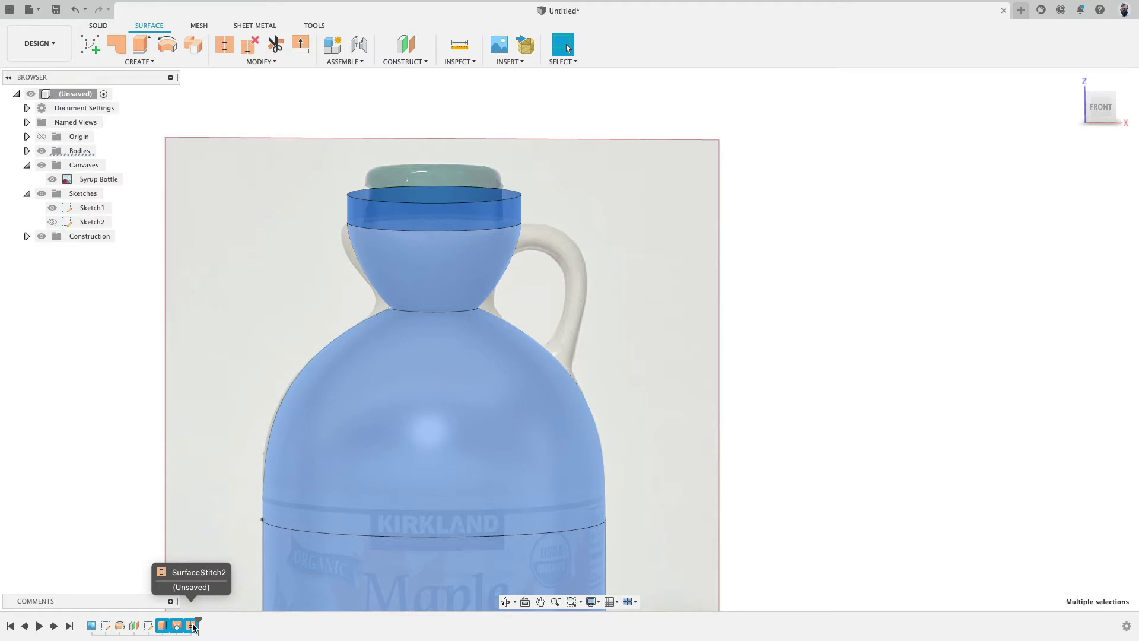
pyautogui.press('Delete')
# Step: Show the circles' sketch and extrude the smaller circle upward about 14.4 mm as a new surface body for the cap
pyautogui.click(56, 221)
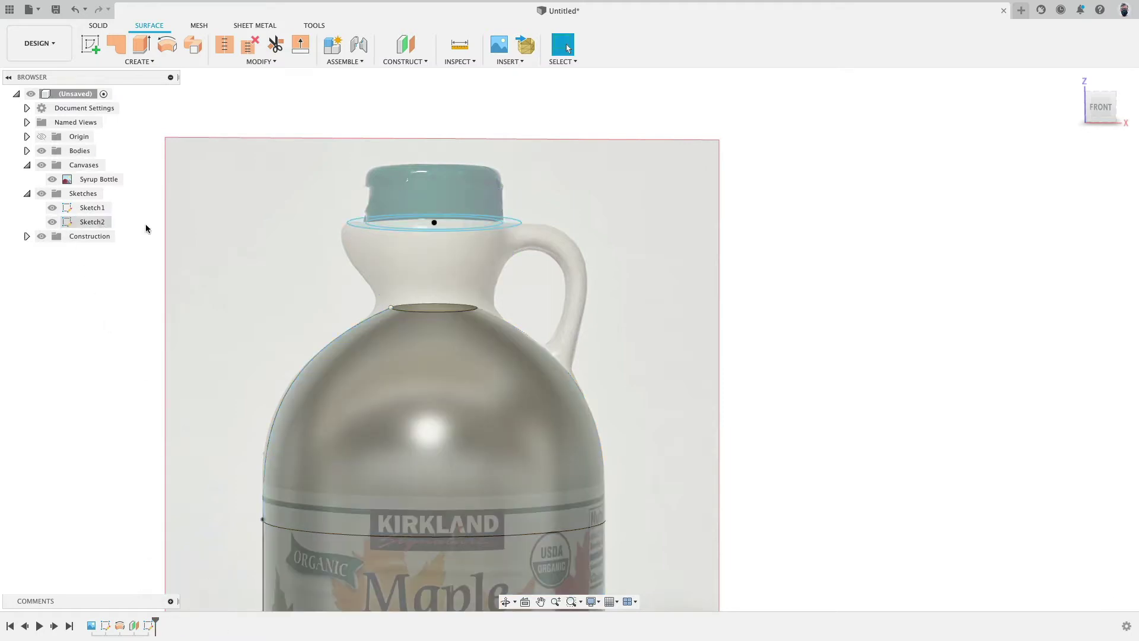
pyautogui.keyDown('shift'); pyautogui.moveTo(243, 236); pyautogui.dragTo(243, 245, button='middle'); pyautogui.keyUp('shift')
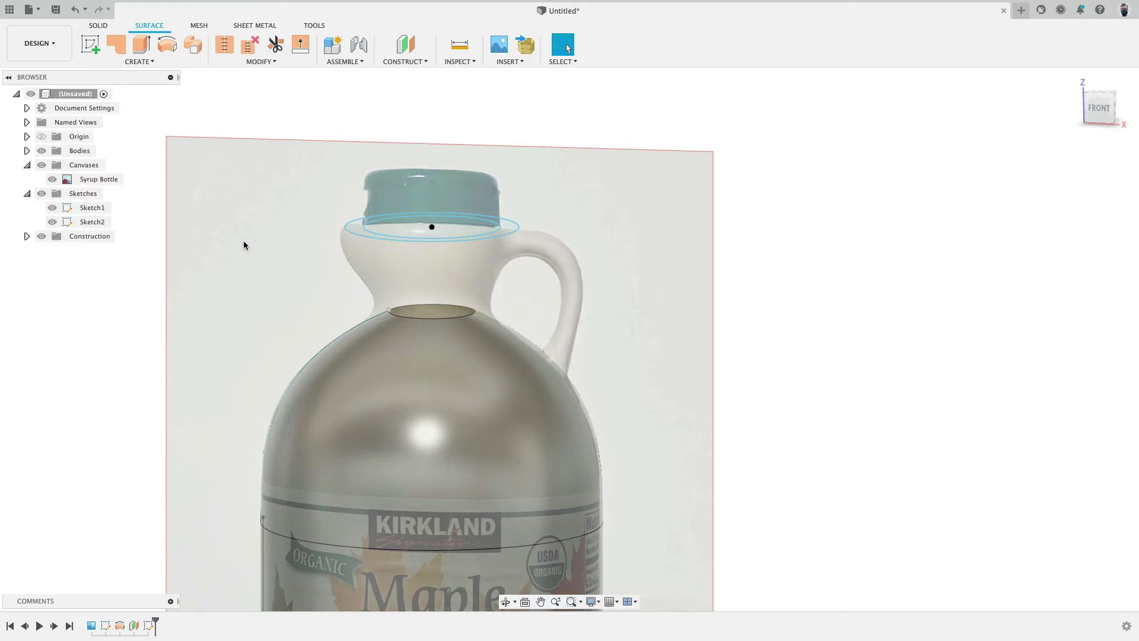
pyautogui.click(141, 44)
pyautogui.click(383, 225)
pyautogui.moveTo(382, 223); pyautogui.dragTo(382, 175)
pyautogui.click(1099, 108)
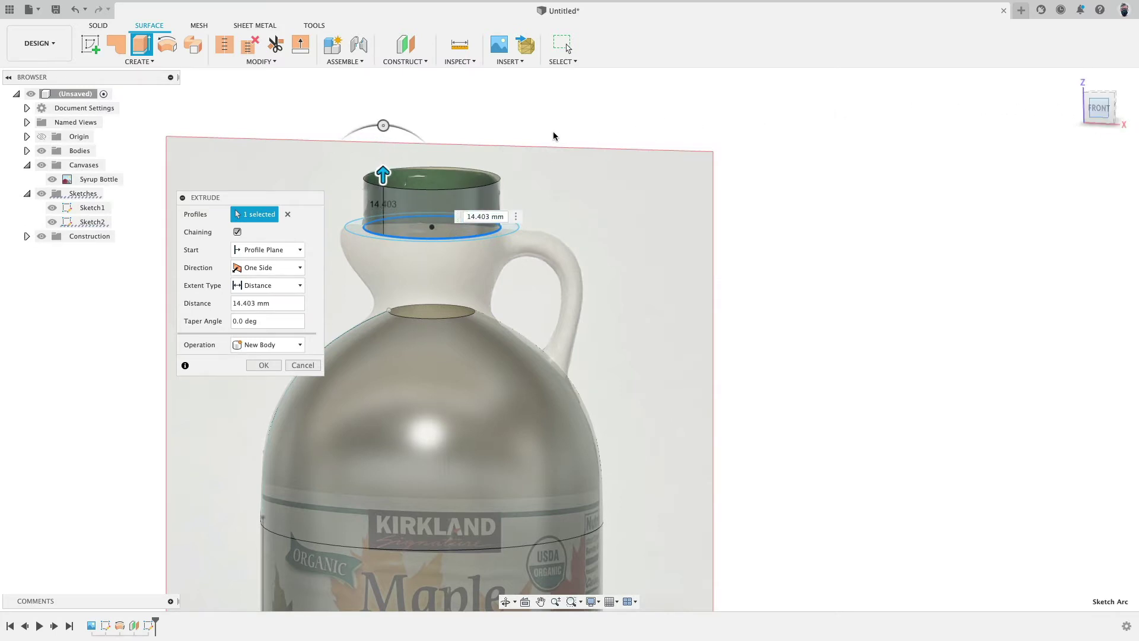
pyautogui.click(474, 216)
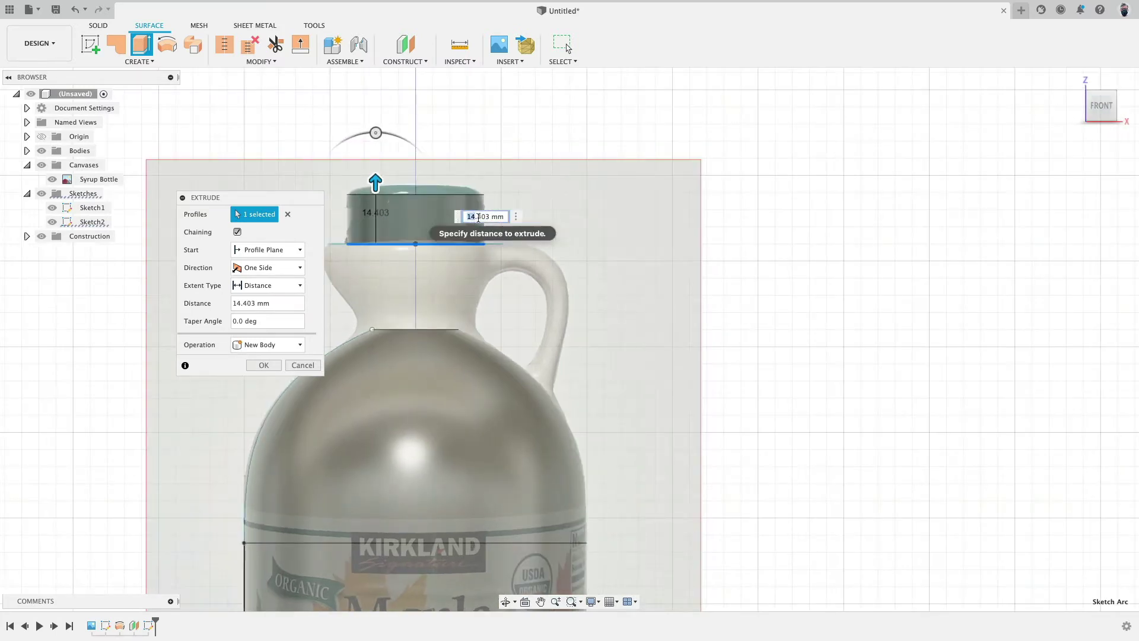
pyautogui.press('Return')
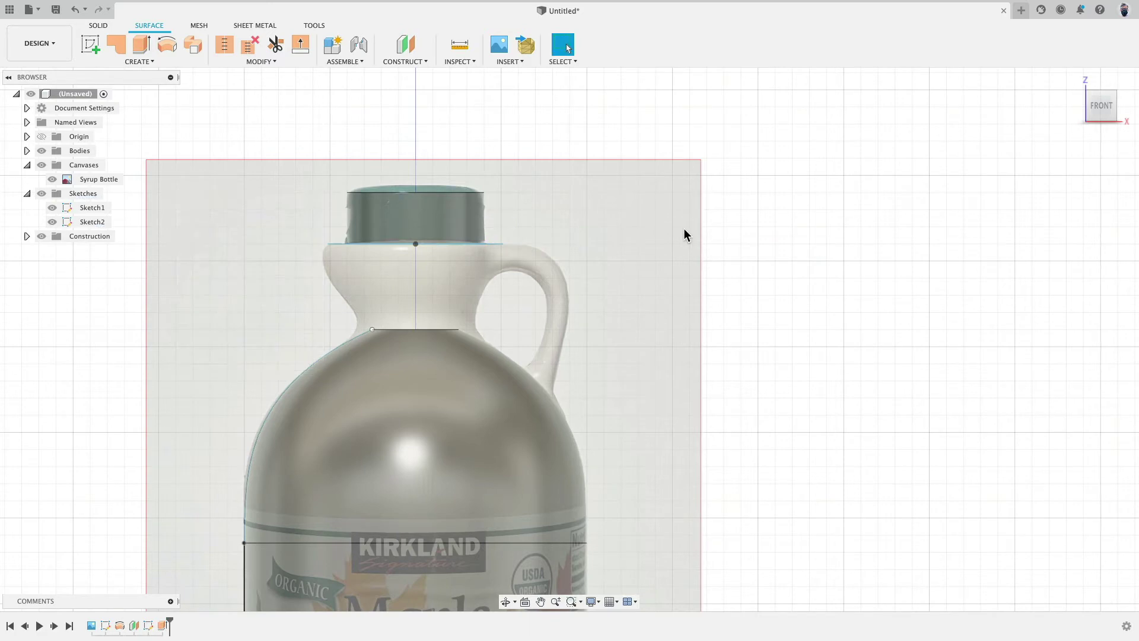
# Step: Shrink the larger sketch circle around the cap to a radius of about 23 mm
pyautogui.keyDown('shift'); pyautogui.moveTo(303, 181); pyautogui.dragTo(295, 209, button='middle'); pyautogui.keyUp('shift')
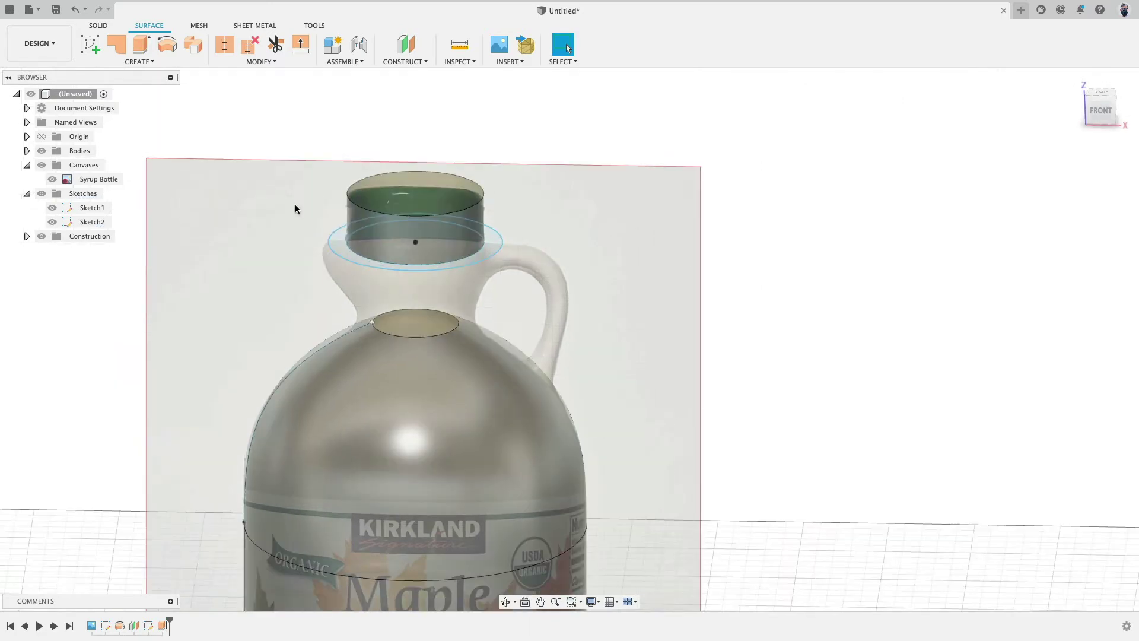
pyautogui.click(327, 243)
pyautogui.click(1101, 91)
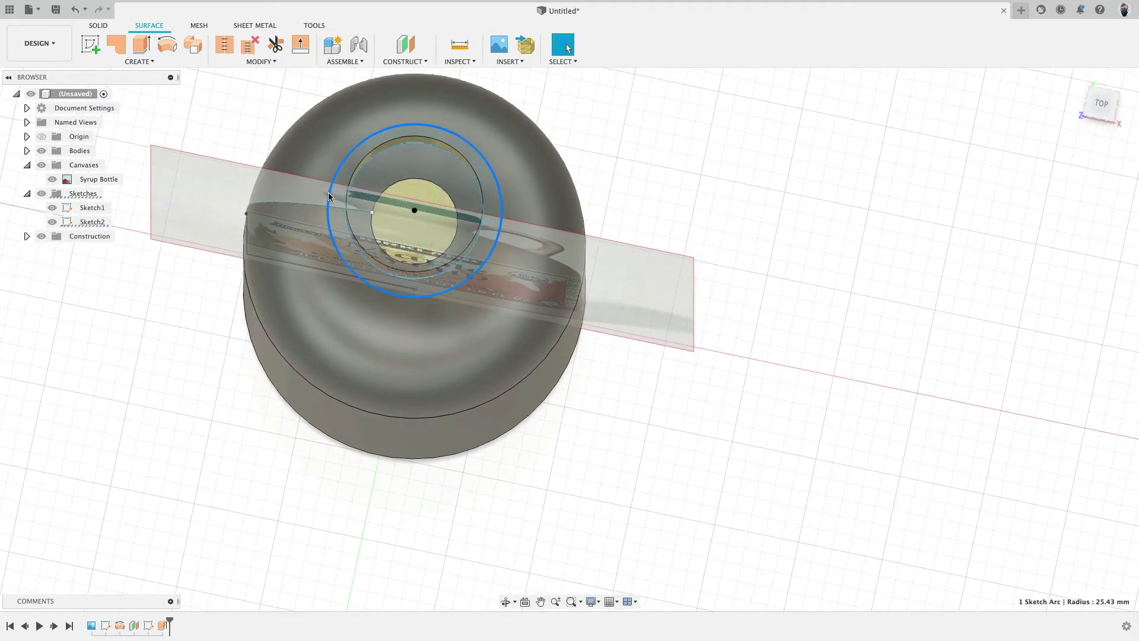
pyautogui.moveTo(325, 219); pyautogui.dragTo(333, 217)
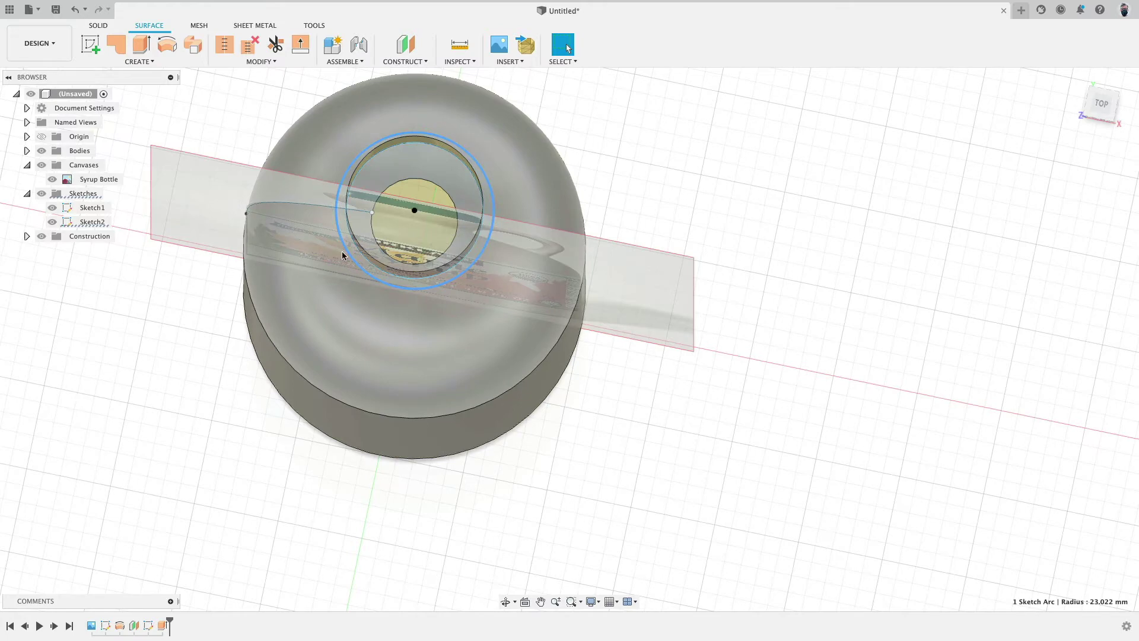
pyautogui.keyDown('shift'); pyautogui.moveTo(611, 350); pyautogui.dragTo(637, 388, button='middle'); pyautogui.keyUp('shift')
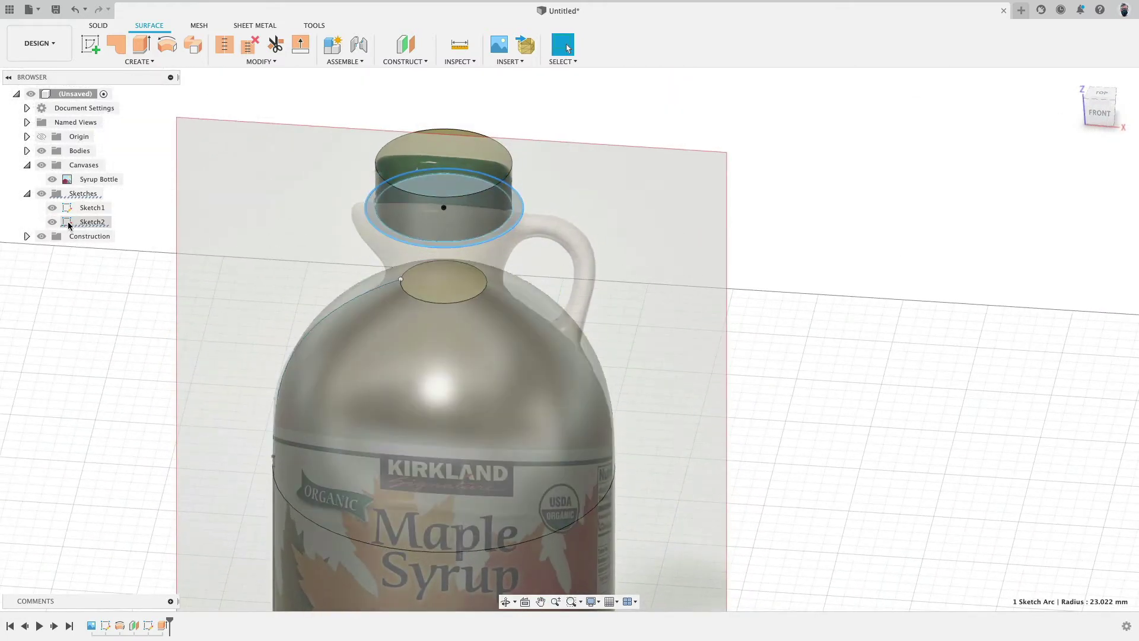
# Step: Edit the sketch containing the circles and delete the larger circle
pyautogui.doubleClick(68, 223)
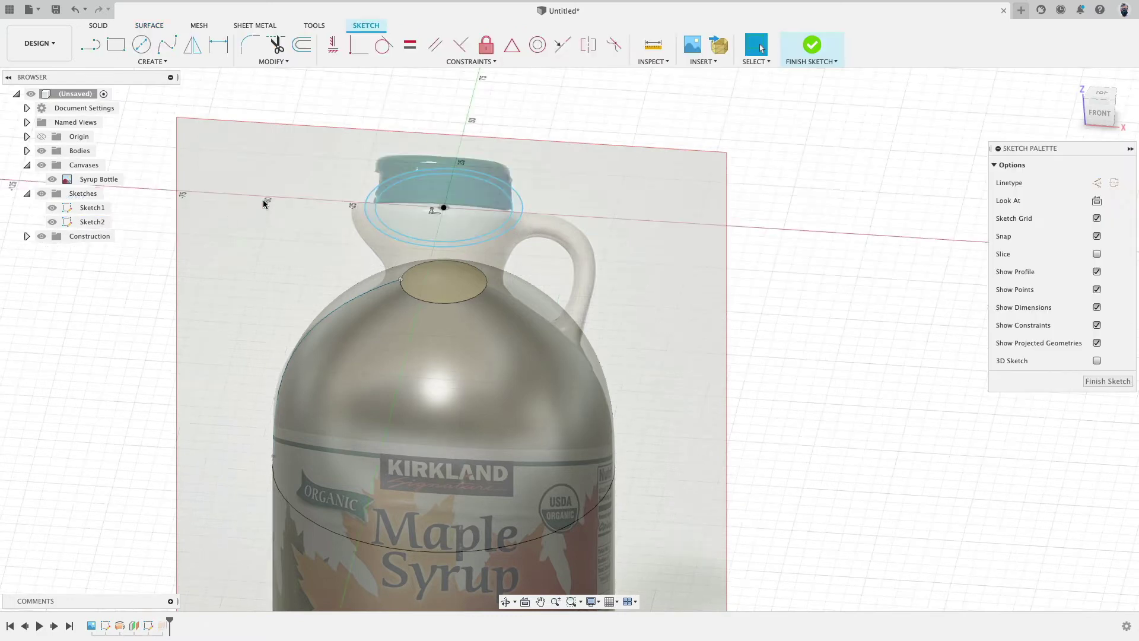
pyautogui.click(372, 223)
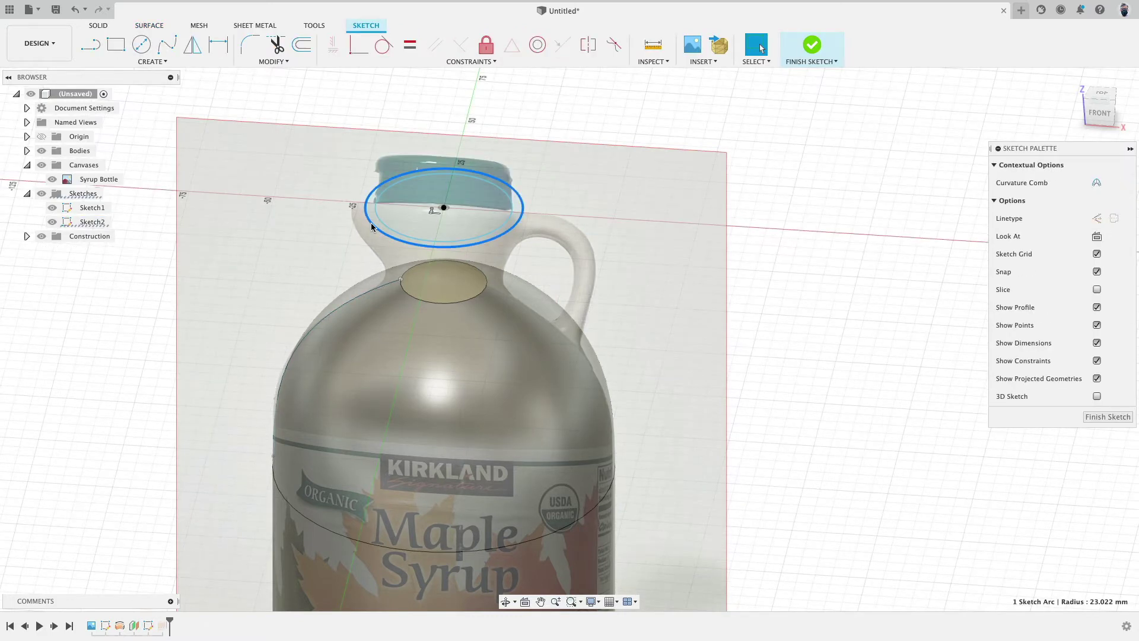
pyautogui.press('Delete')
# Step: Sketch two angled lines meeting in a V-shaped spout tip on the horizontal axis, outside the cap circle opposite the handle
pyautogui.moveTo(614, 162)
pyautogui.keyDown('shift'); pyautogui.mouseDown(button='middle')
pyautogui.moveTo(606, 203)
pyautogui.moveTo(614, 194)
pyautogui.mouseUp(button='middle'); pyautogui.keyUp('shift')
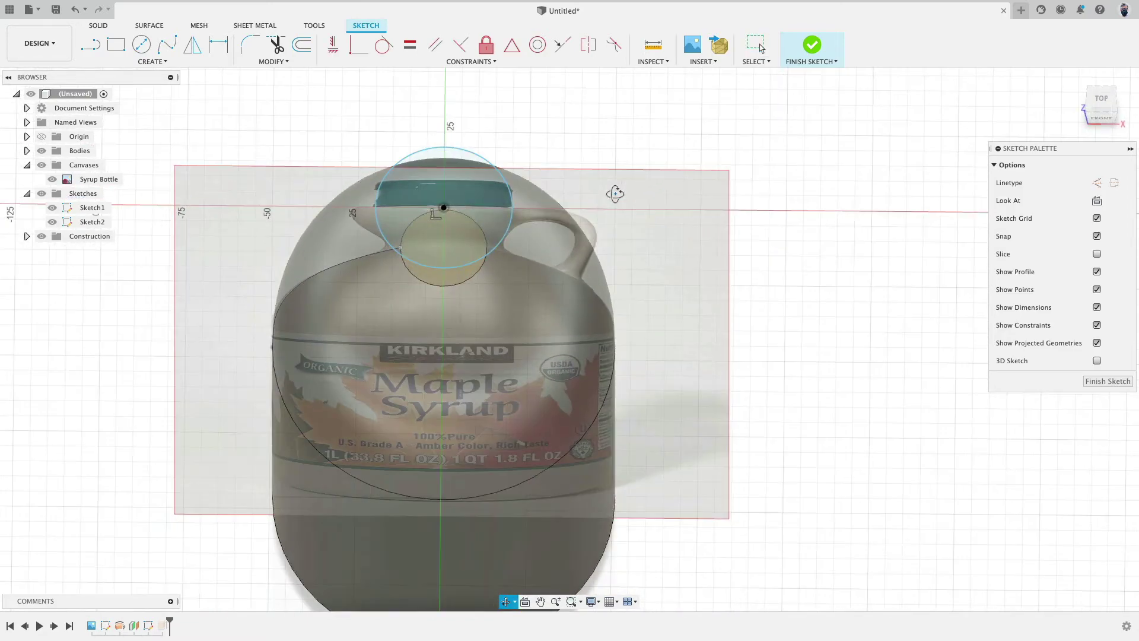
pyautogui.click(91, 44)
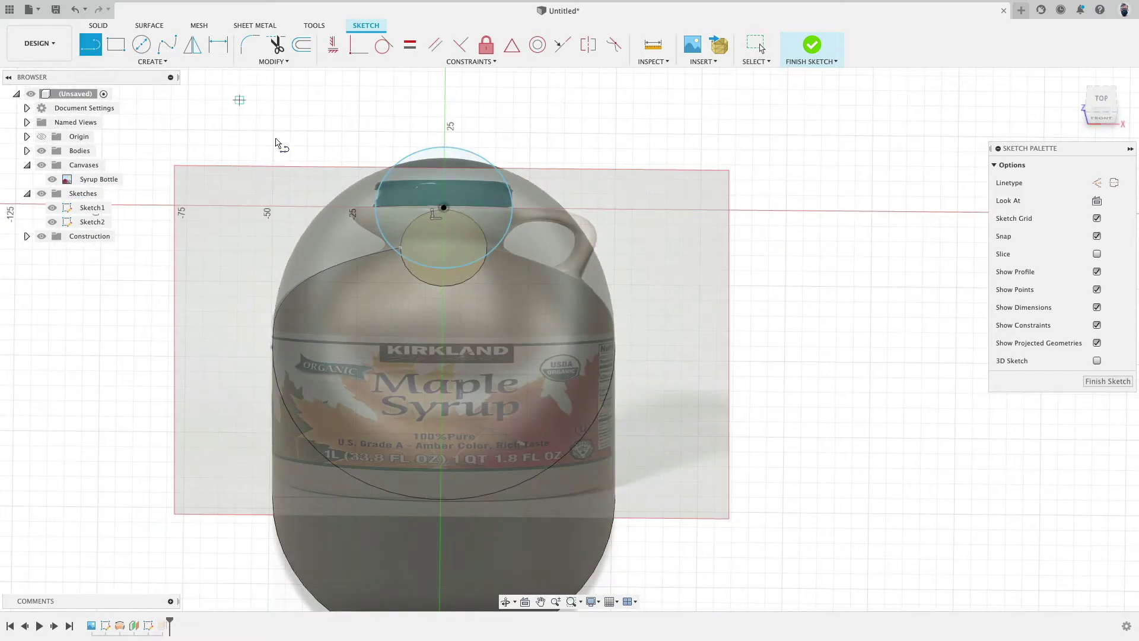
pyautogui.click(340, 206)
pyautogui.click(376, 161)
pyautogui.press('Escape')
pyautogui.press('Escape')
pyautogui.click(90, 44)
pyautogui.click(340, 207)
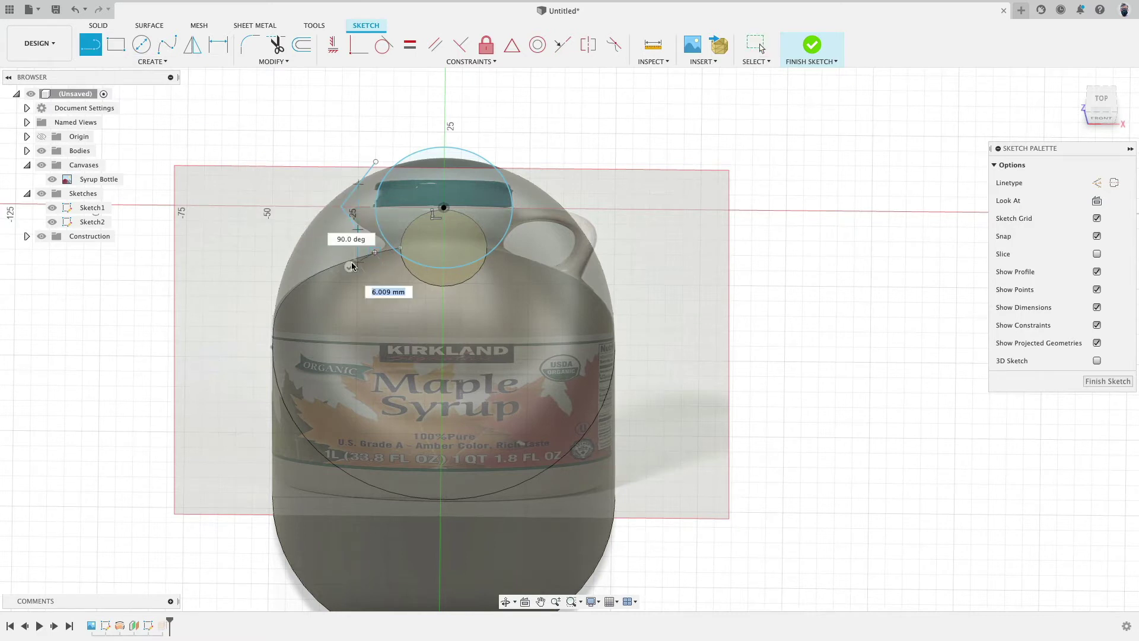
pyautogui.press('Escape')
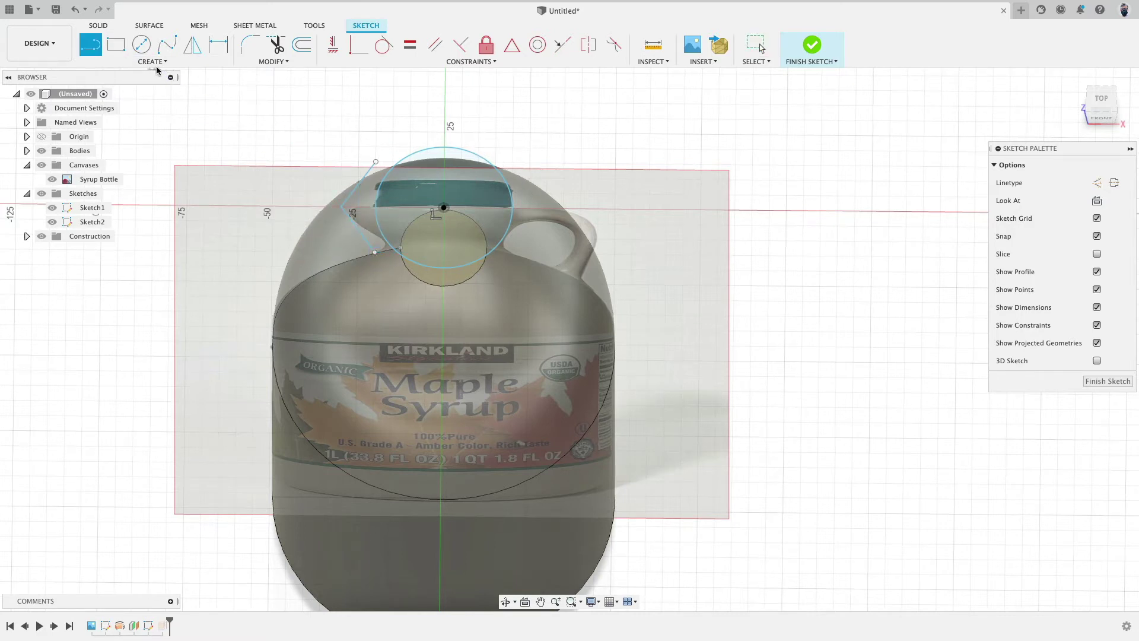
# Step: Sketch a 44 mm diameter circle around the cap, centred on the cap's centre point
pyautogui.click(153, 62)
pyautogui.moveTo(128, 150)
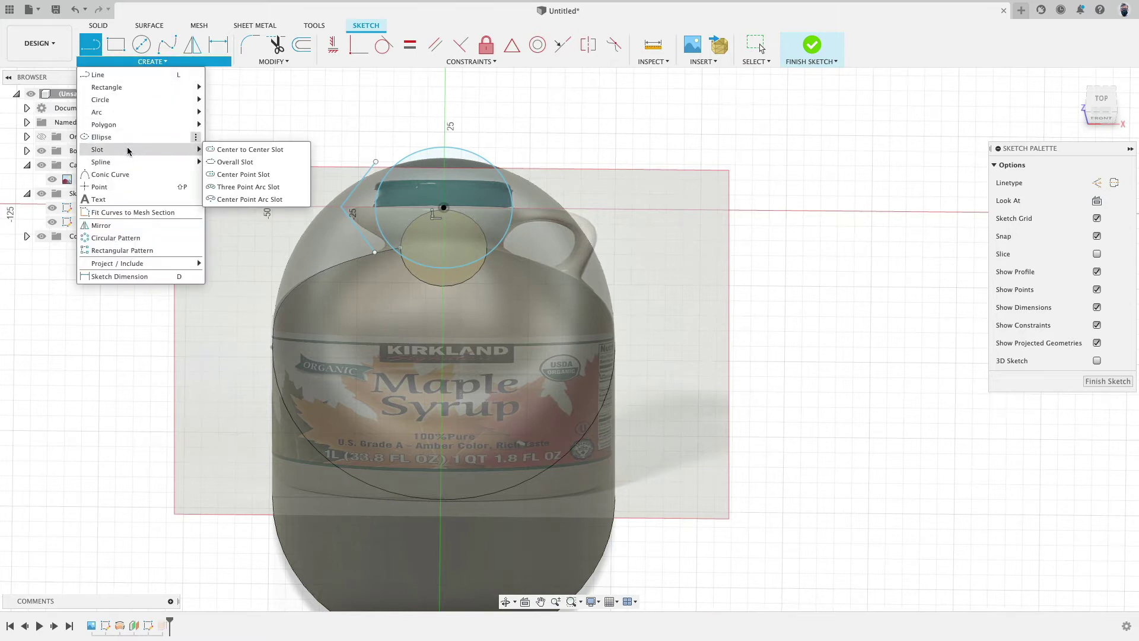
pyautogui.moveTo(129, 112)
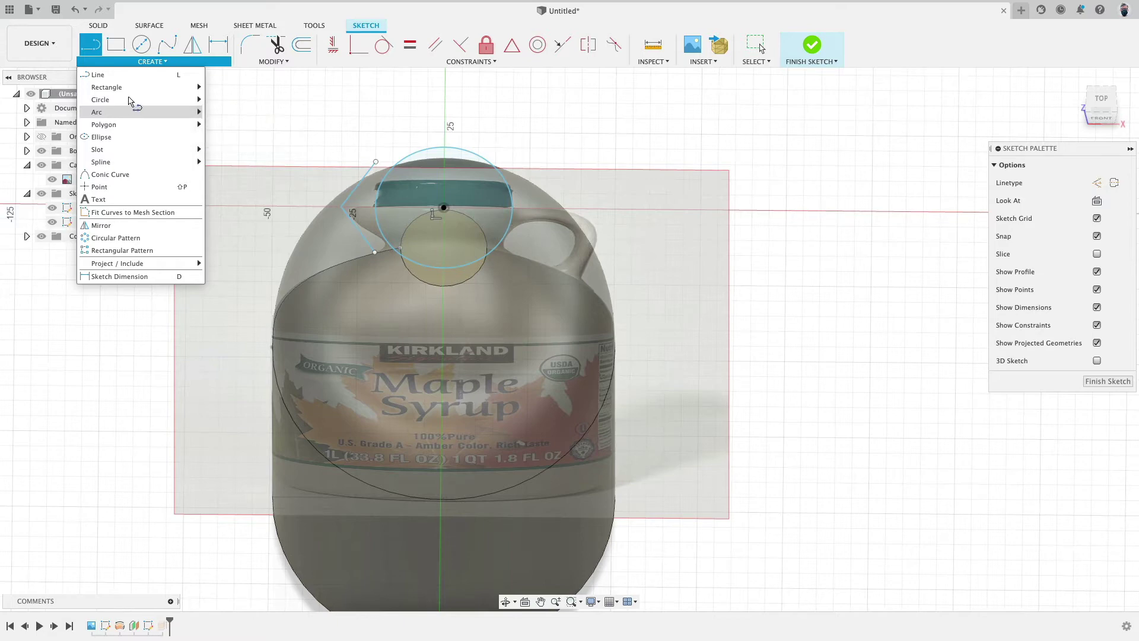
pyautogui.click(143, 48)
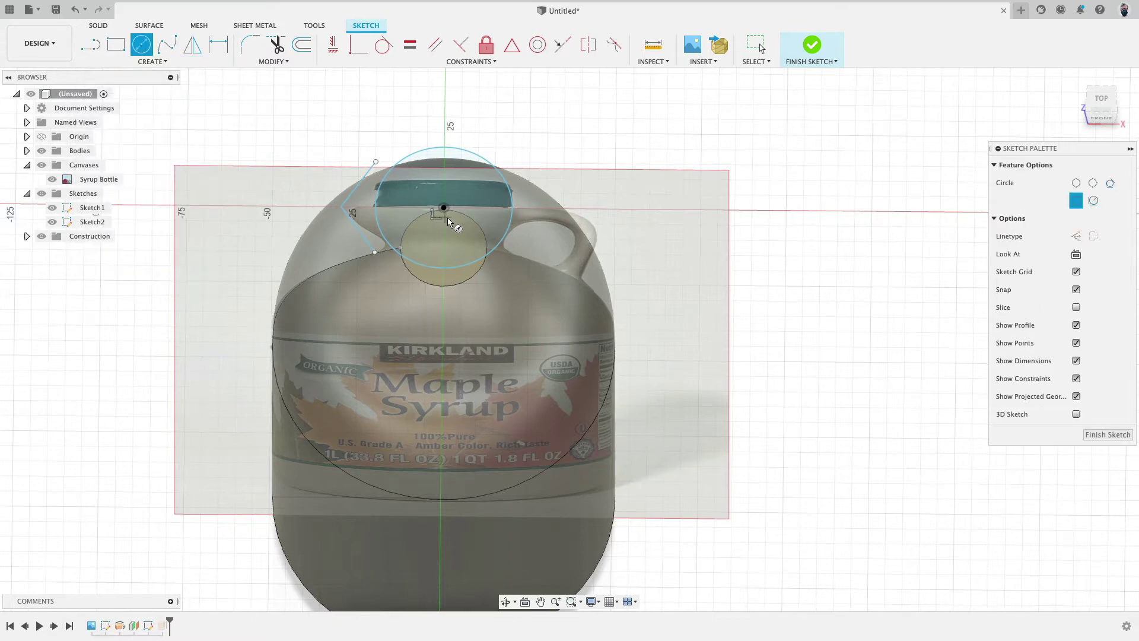
pyautogui.click(444, 207)
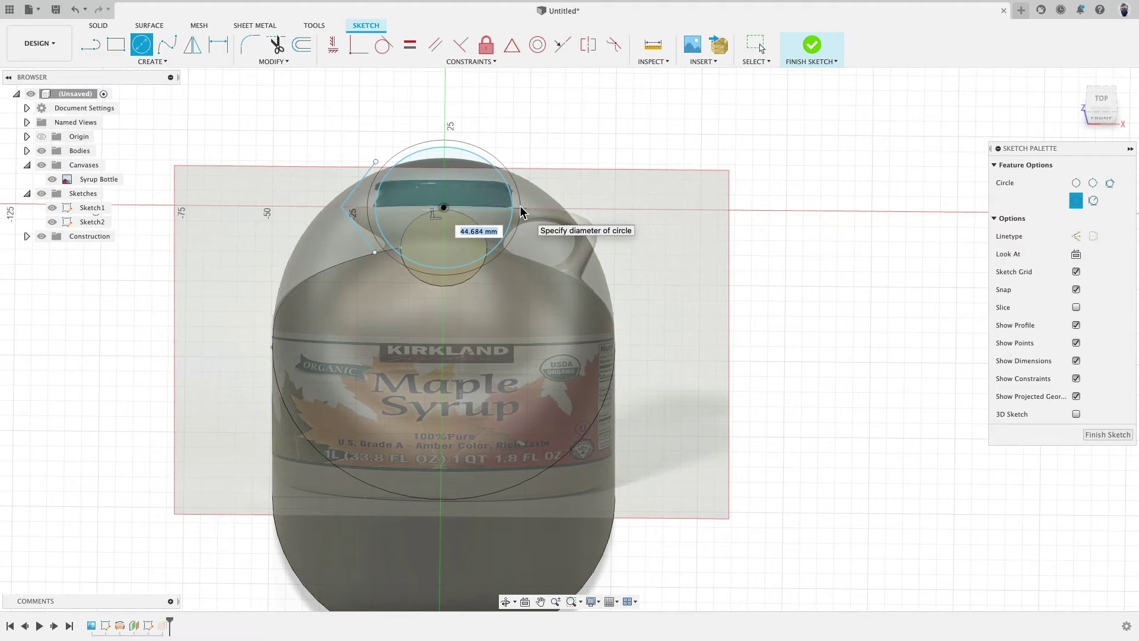
pyautogui.write('44')
pyautogui.press('Return')
pyautogui.press('Escape')
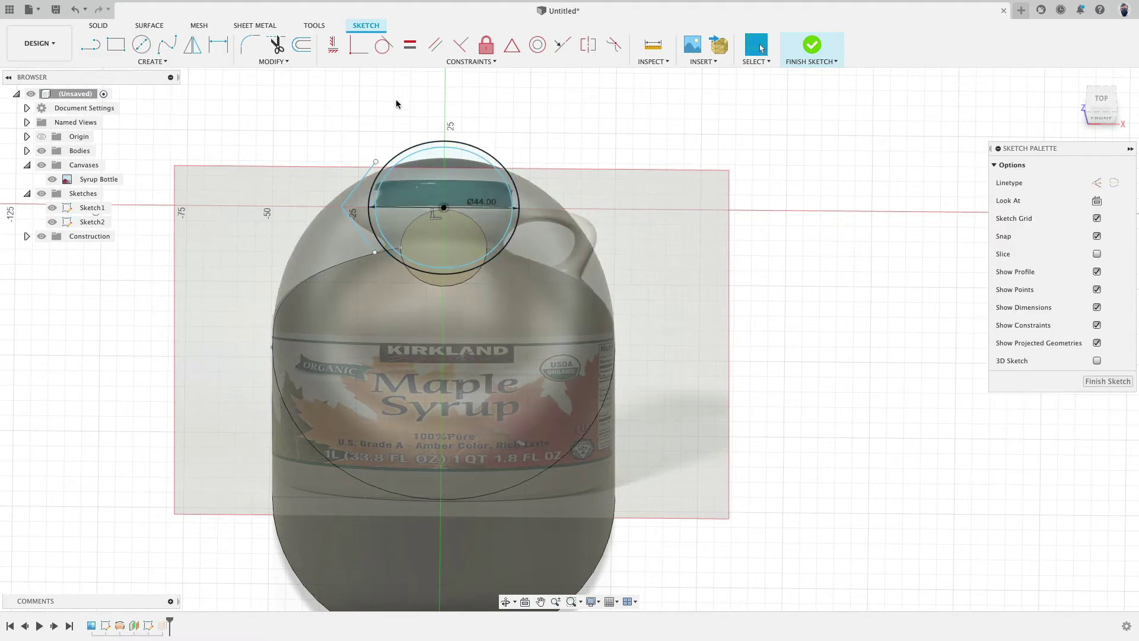
# Step: Move the free ends of both angled spout lines onto the 44 mm circle
pyautogui.scroll(2, 395, 110)
pyautogui.scroll(3, 362, 163)
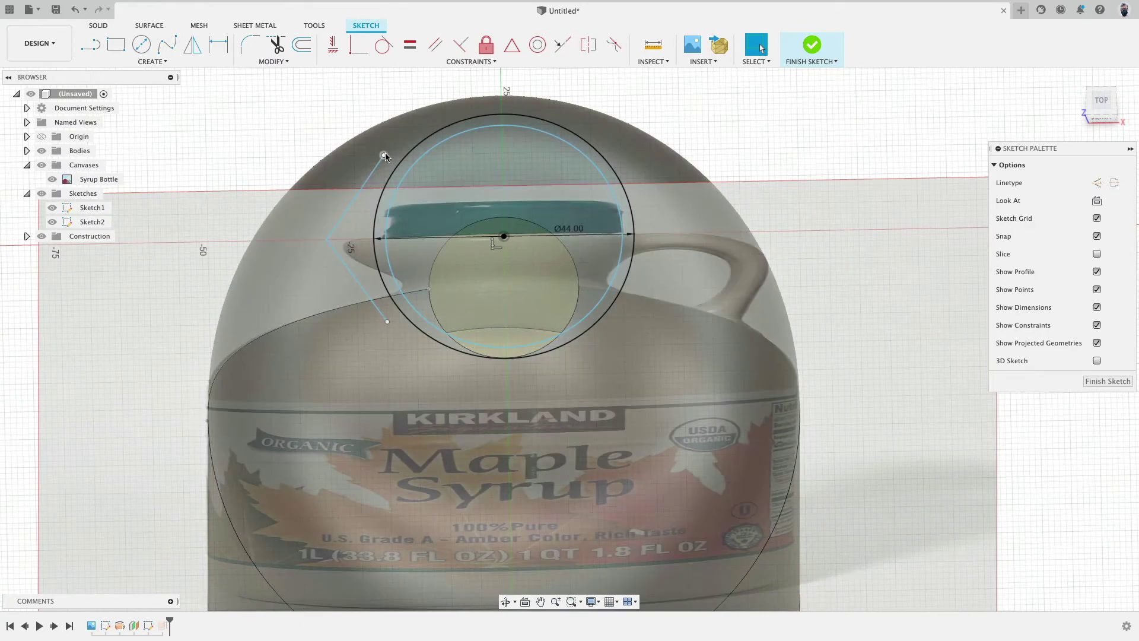
pyautogui.click(384, 156)
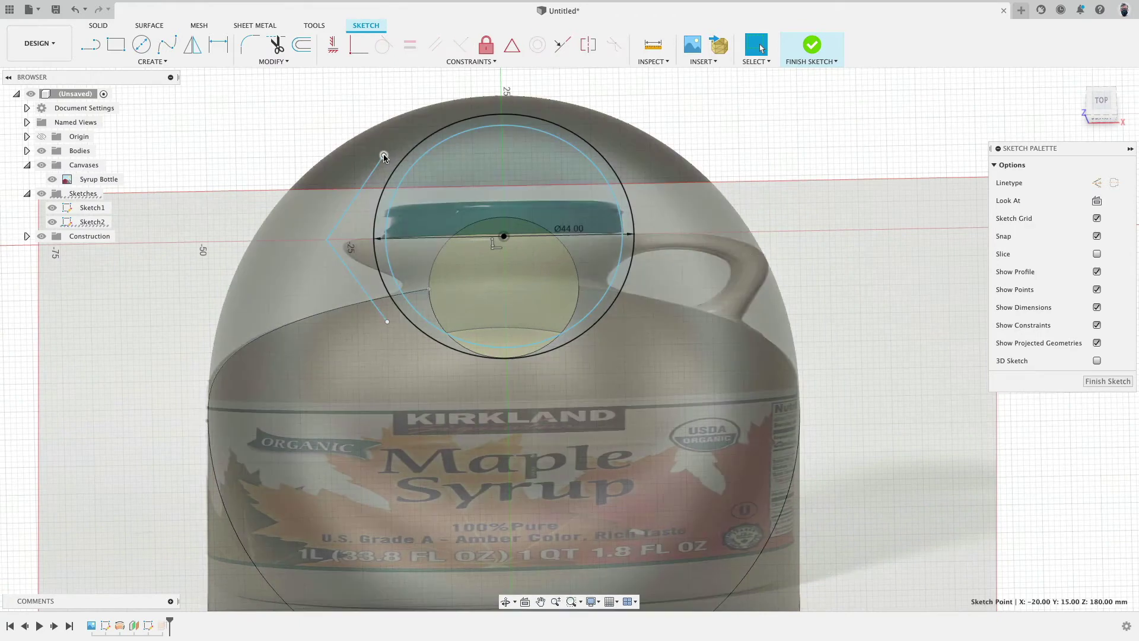
pyautogui.moveTo(384, 156); pyautogui.dragTo(409, 162)
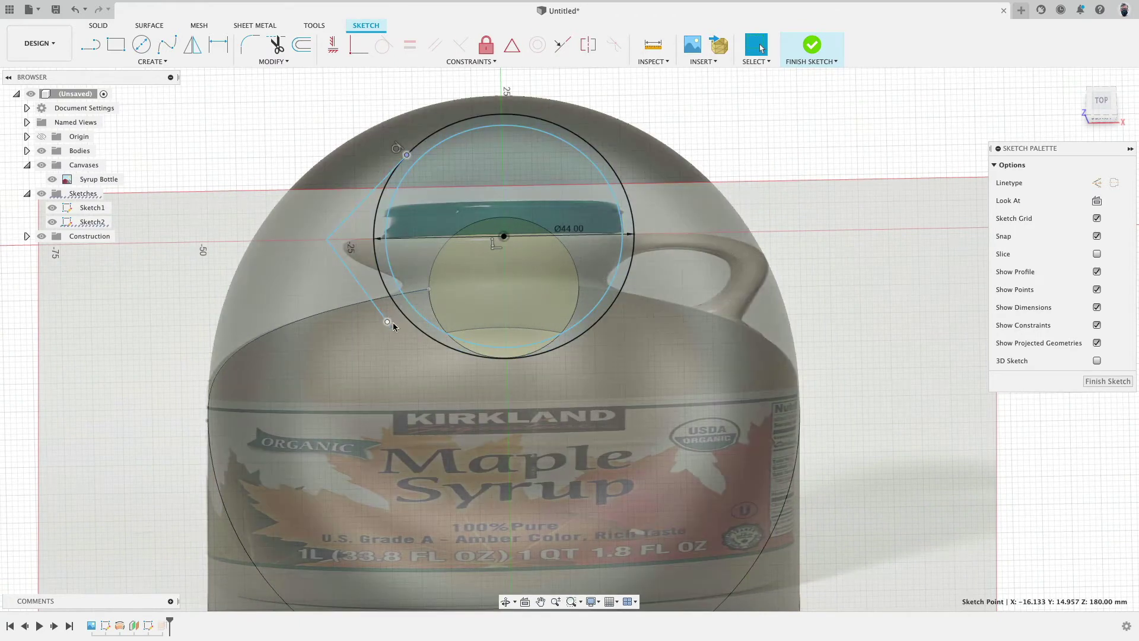
pyautogui.moveTo(392, 323); pyautogui.dragTo(418, 329)
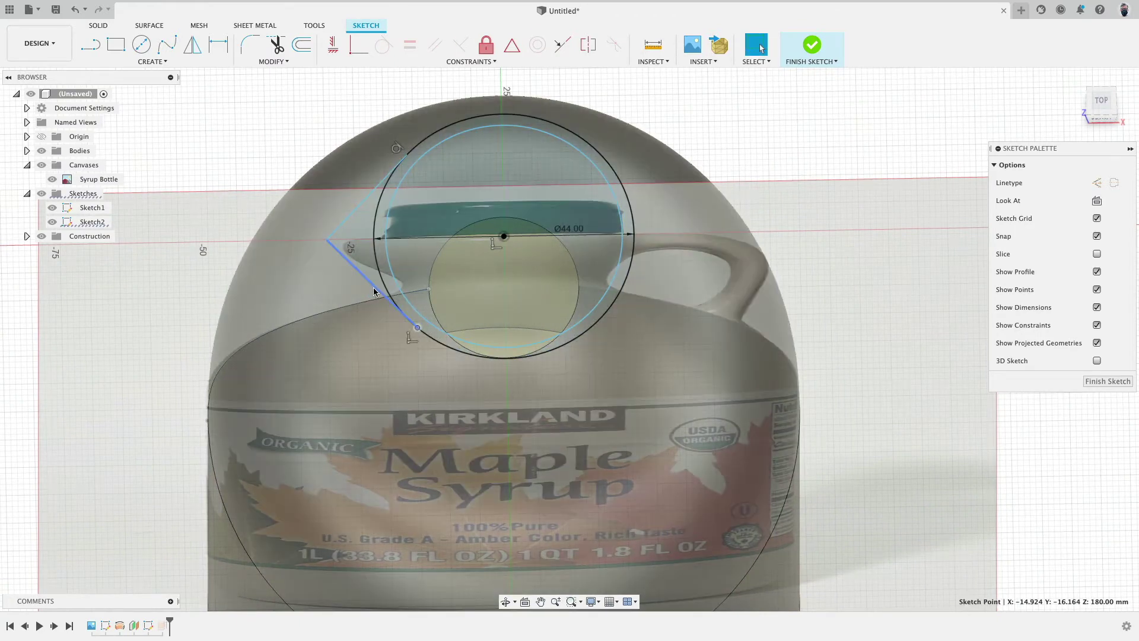
# Step: Make the lower spout line tangent to the 44 mm circle and align both line ends on the circle vertically
pyautogui.click(369, 195)
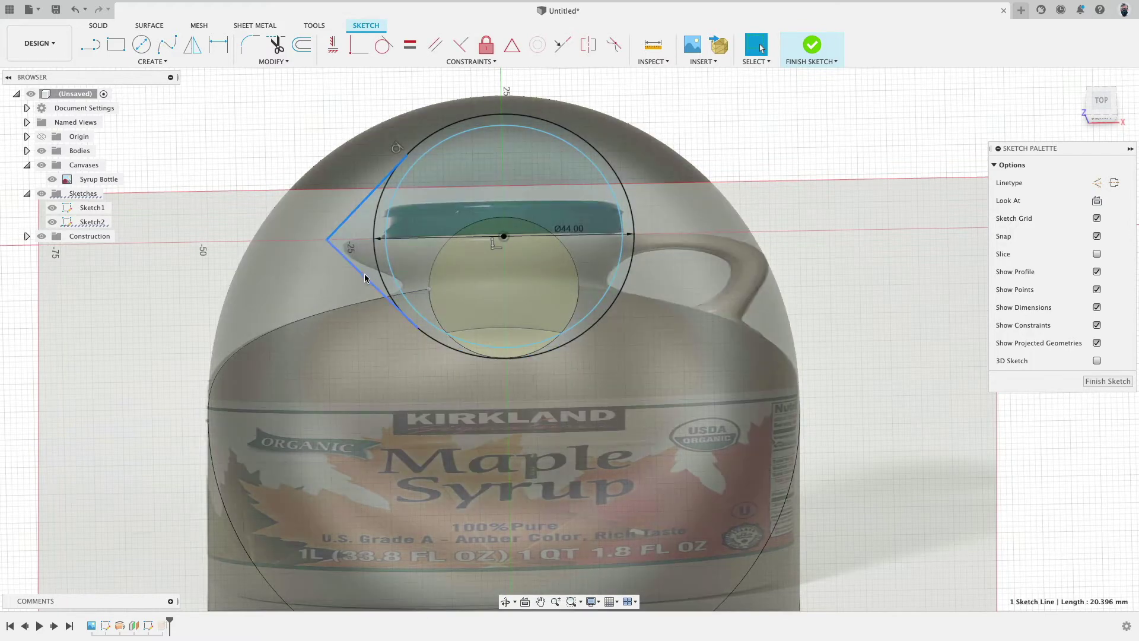
pyautogui.click(365, 278)
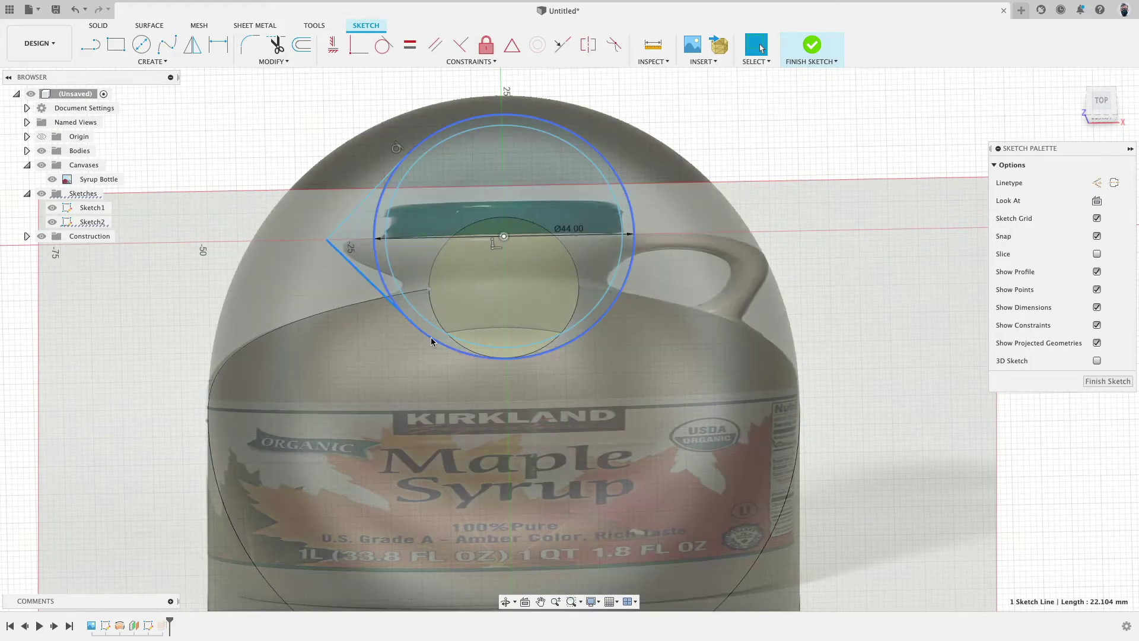
pyautogui.keyDown('shift'); pyautogui.click(434, 343); pyautogui.keyUp('shift')
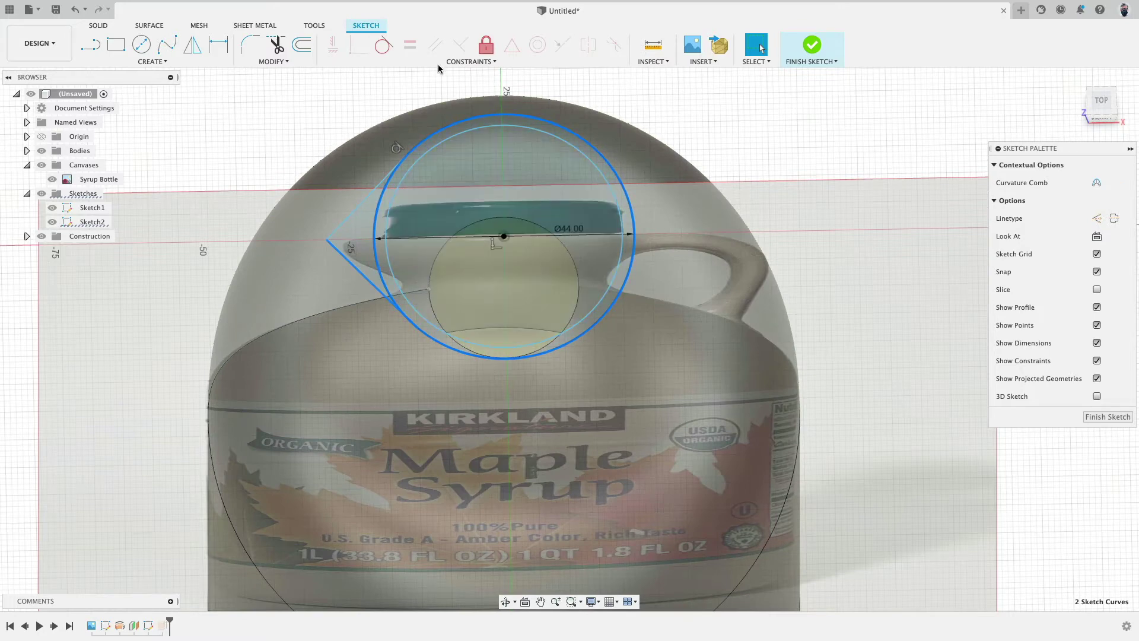
pyautogui.click(386, 51)
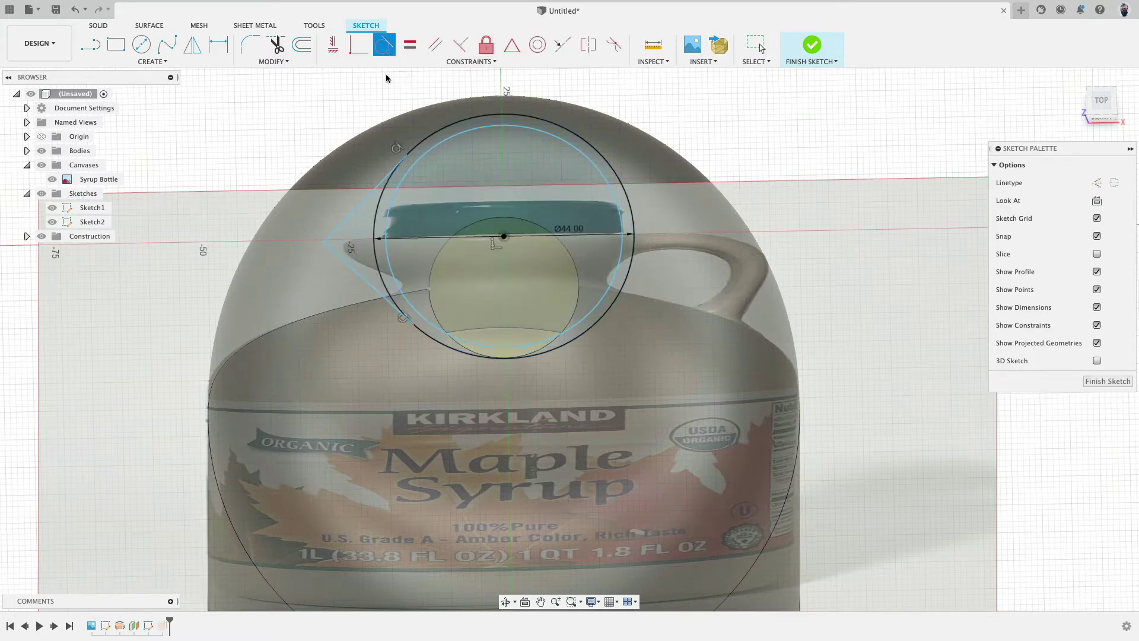
pyautogui.click(333, 44)
pyautogui.click(407, 155)
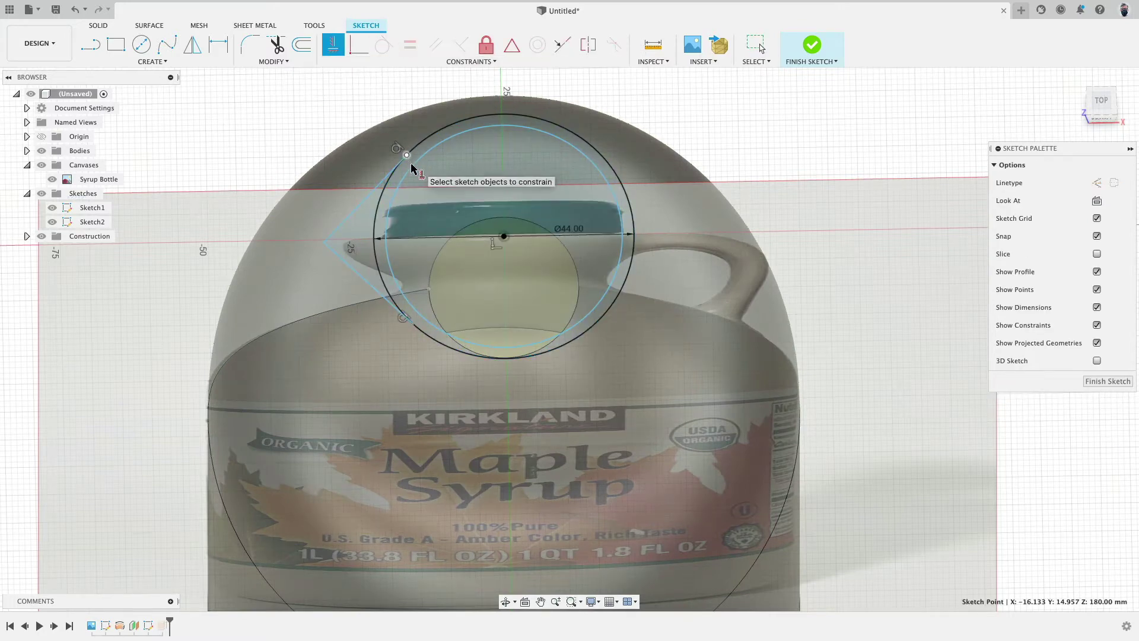
pyautogui.click(413, 325)
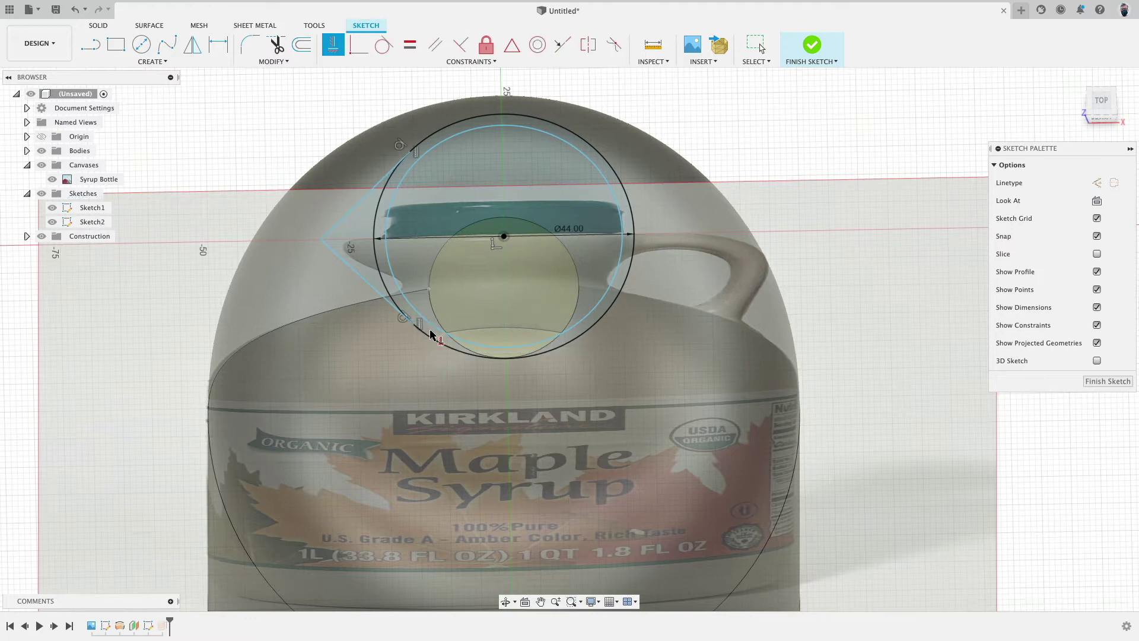
pyautogui.press('Escape')
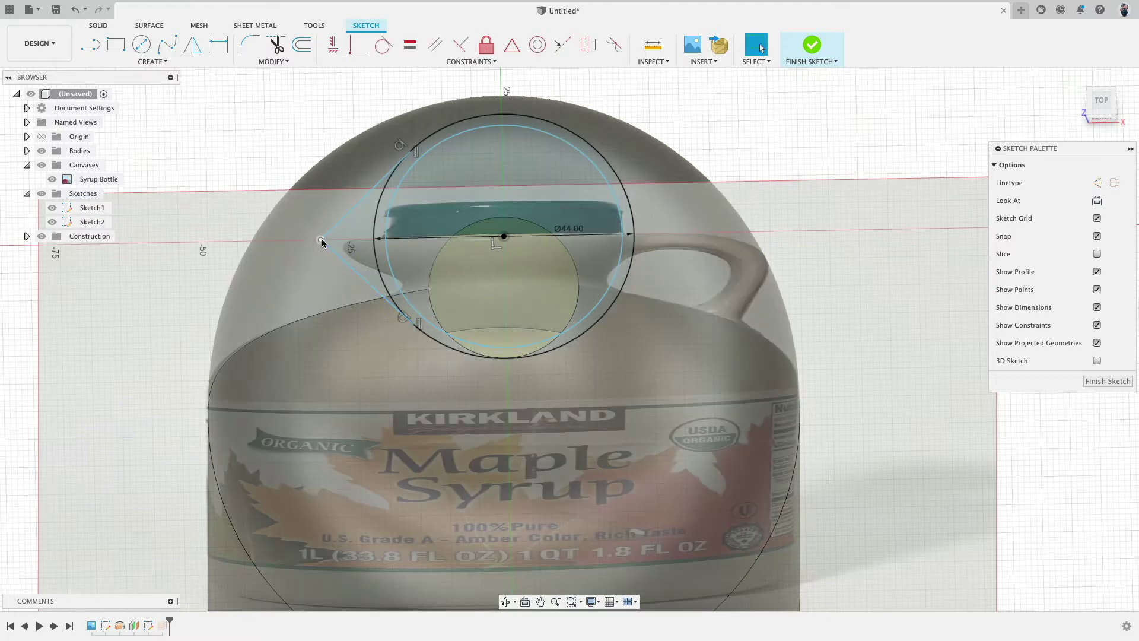
# Step: Adjust the spout tip point along the axis, moving it 2.87 mm in X toward the cap
pyautogui.click(317, 241)
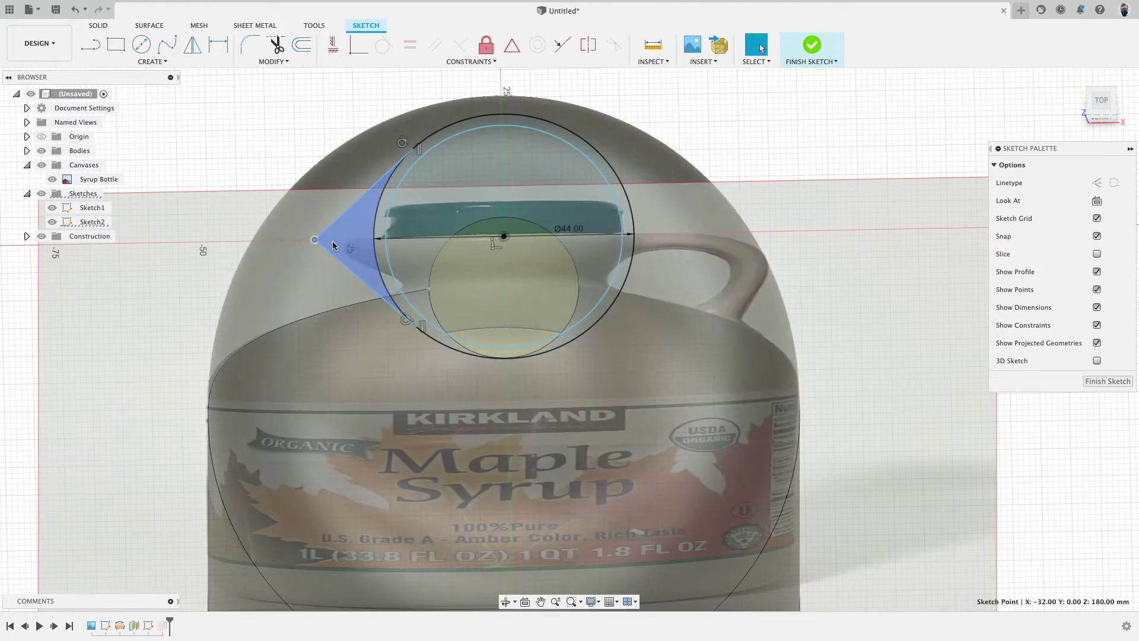
pyautogui.press('m')
pyautogui.moveTo(282, 196); pyautogui.dragTo(256, 308)
pyautogui.moveTo(351, 240)
pyautogui.mouseDown()
pyautogui.moveTo(313, 245)
pyautogui.moveTo(373, 246)
pyautogui.moveTo(323, 251)
pyautogui.moveTo(370, 255)
pyautogui.mouseUp()
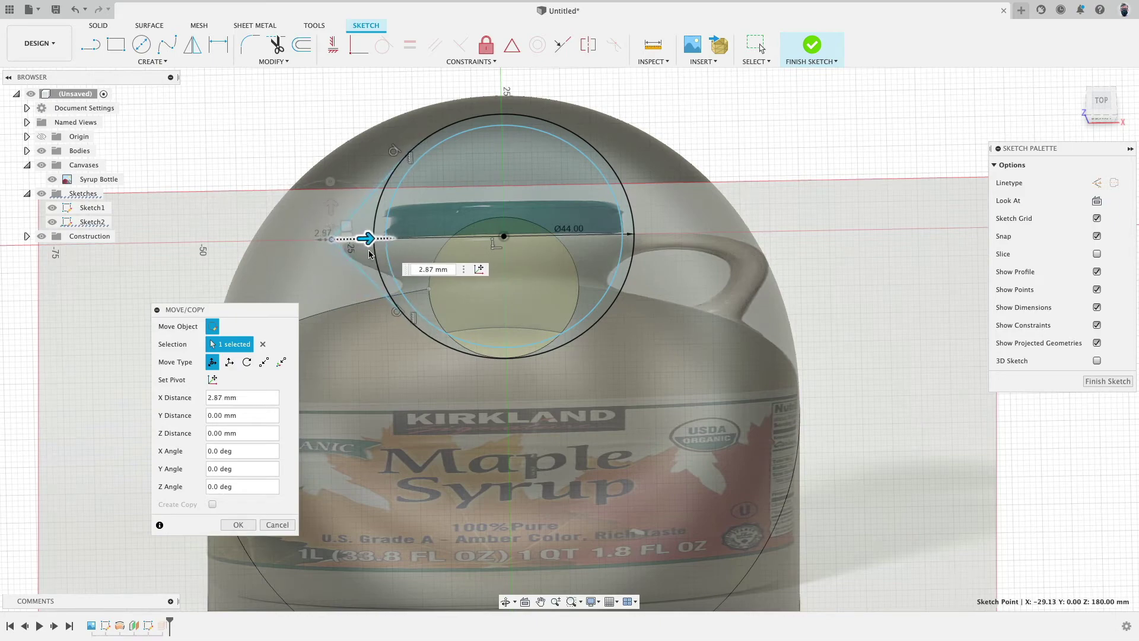
pyautogui.keyDown('shift'); pyautogui.moveTo(374, 328); pyautogui.dragTo(369, 277, button='middle'); pyautogui.keyUp('shift')
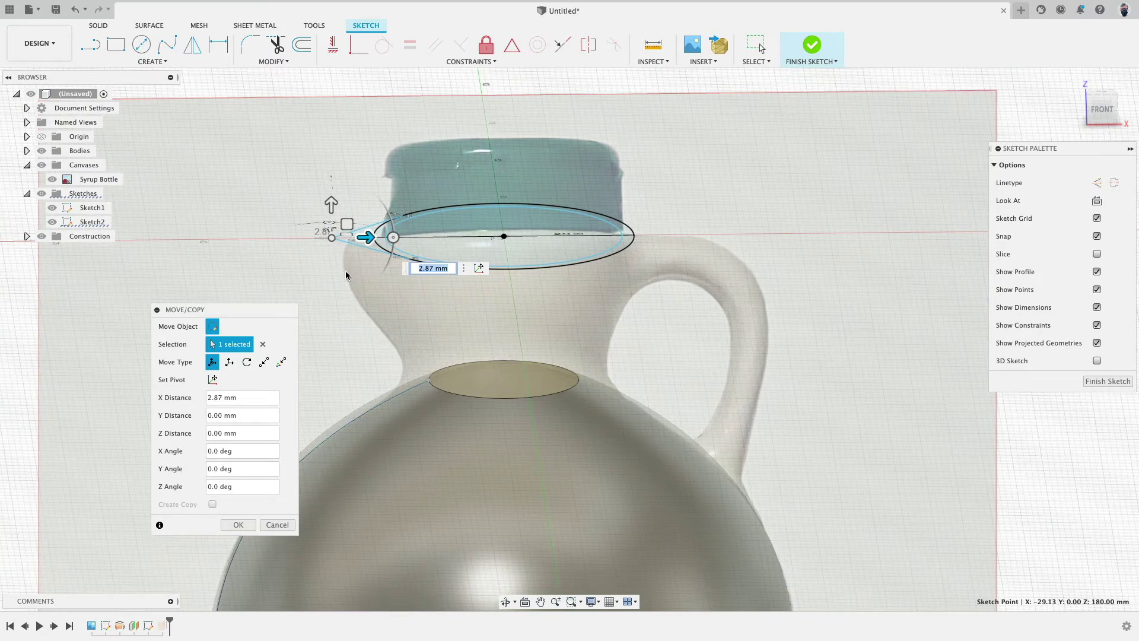
pyautogui.click(240, 525)
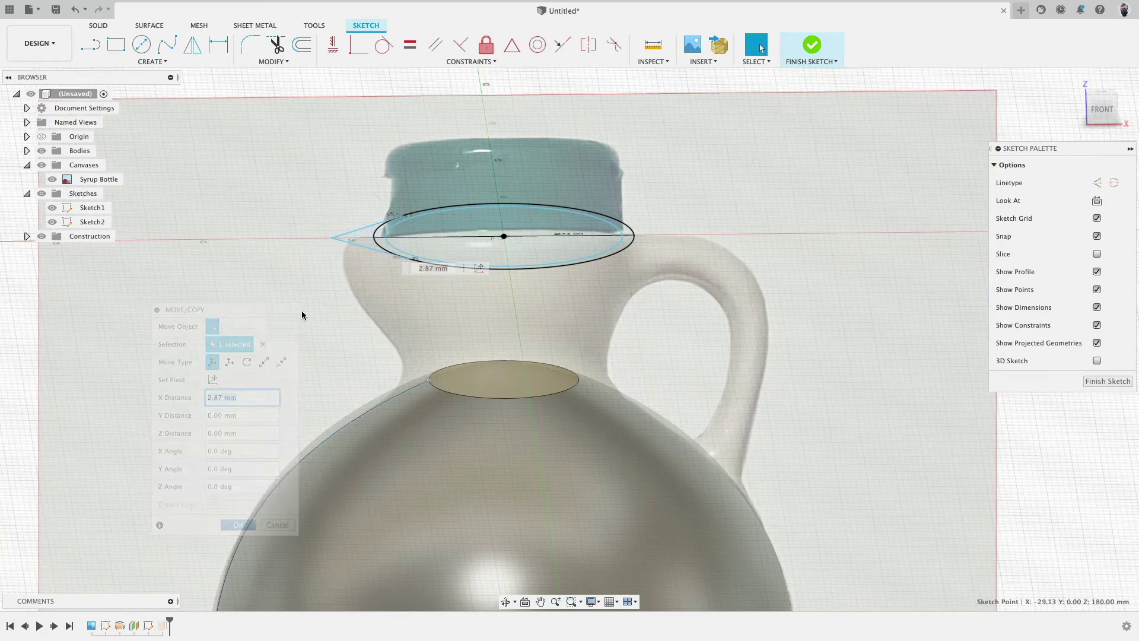
# Step: Round the spout tip with a 5 mm sketch fillet between the two angled lines
pyautogui.moveTo(301, 311)
pyautogui.keyDown('shift'); pyautogui.mouseDown(button='middle')
pyautogui.moveTo(300, 323)
pyautogui.moveTo(298, 277)
pyautogui.mouseUp(button='middle'); pyautogui.keyUp('shift')
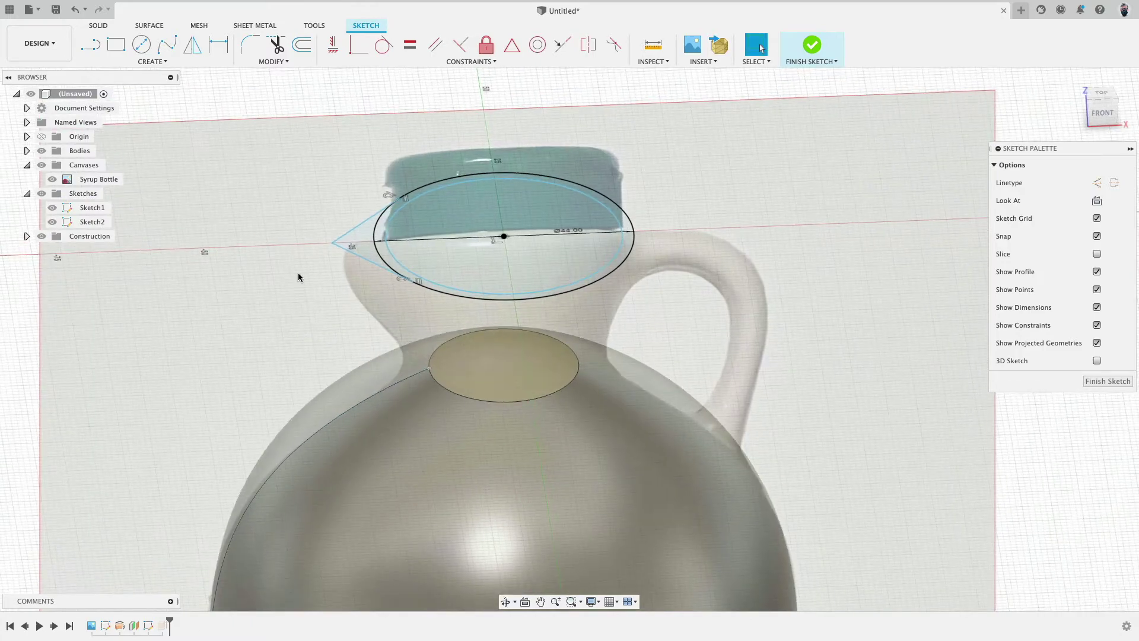
pyautogui.click(252, 48)
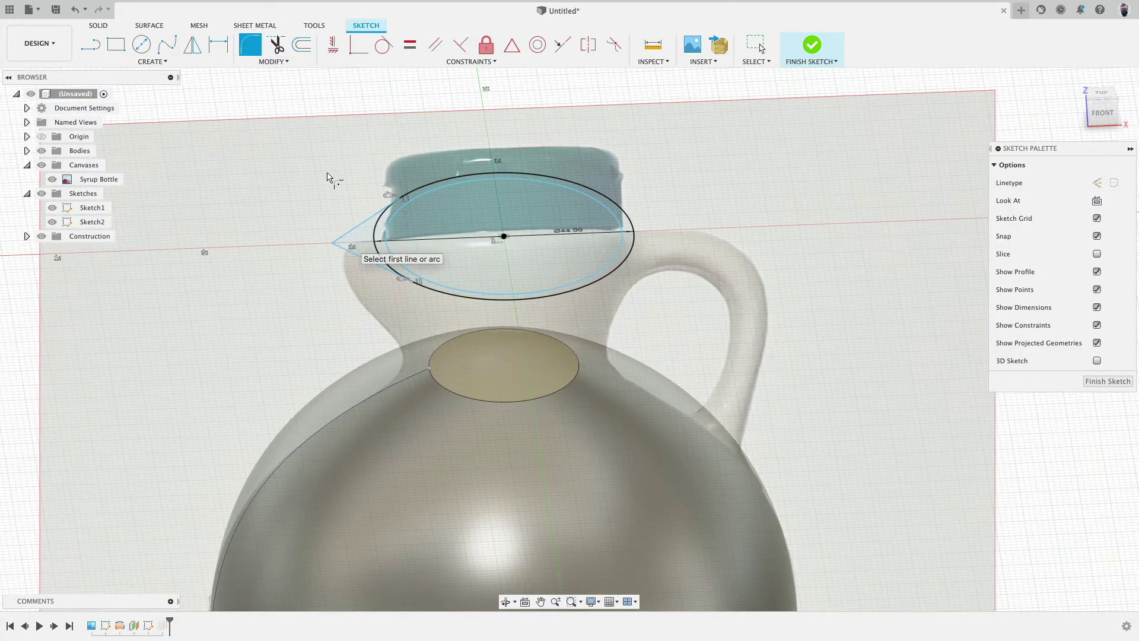
pyautogui.click(267, 62)
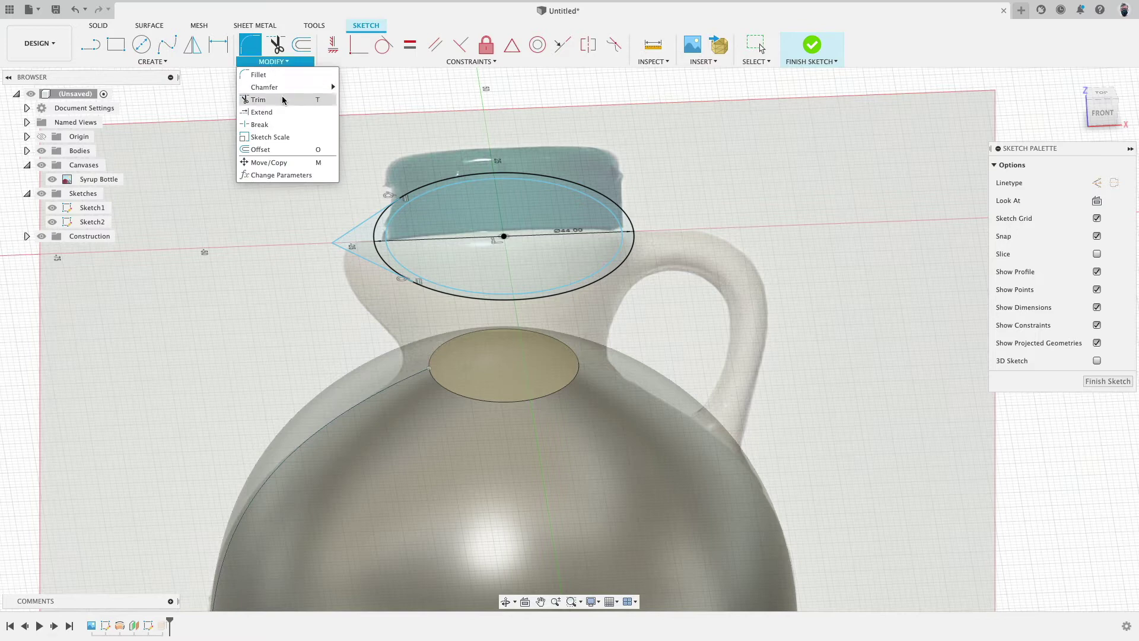
pyautogui.click(346, 234)
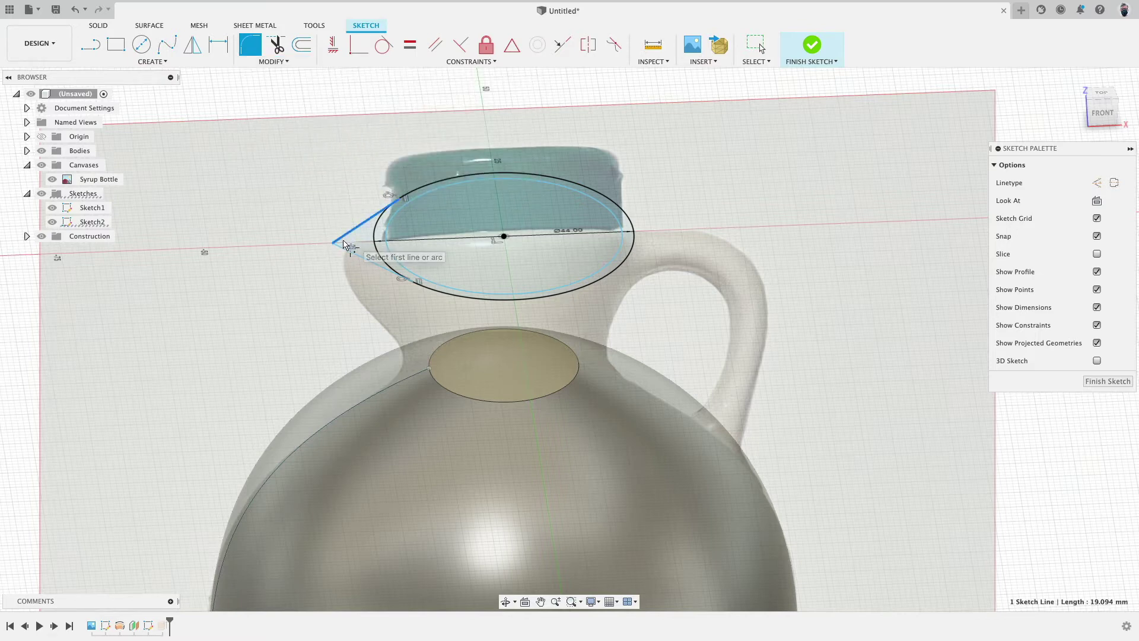
pyautogui.click(351, 252)
pyautogui.moveTo(380, 180)
pyautogui.keyDown('shift'); pyautogui.mouseDown(button='middle')
pyautogui.moveTo(362, 202)
pyautogui.moveTo(361, 230)
pyautogui.moveTo(359, 190)
pyautogui.mouseUp(button='middle'); pyautogui.keyUp('shift')
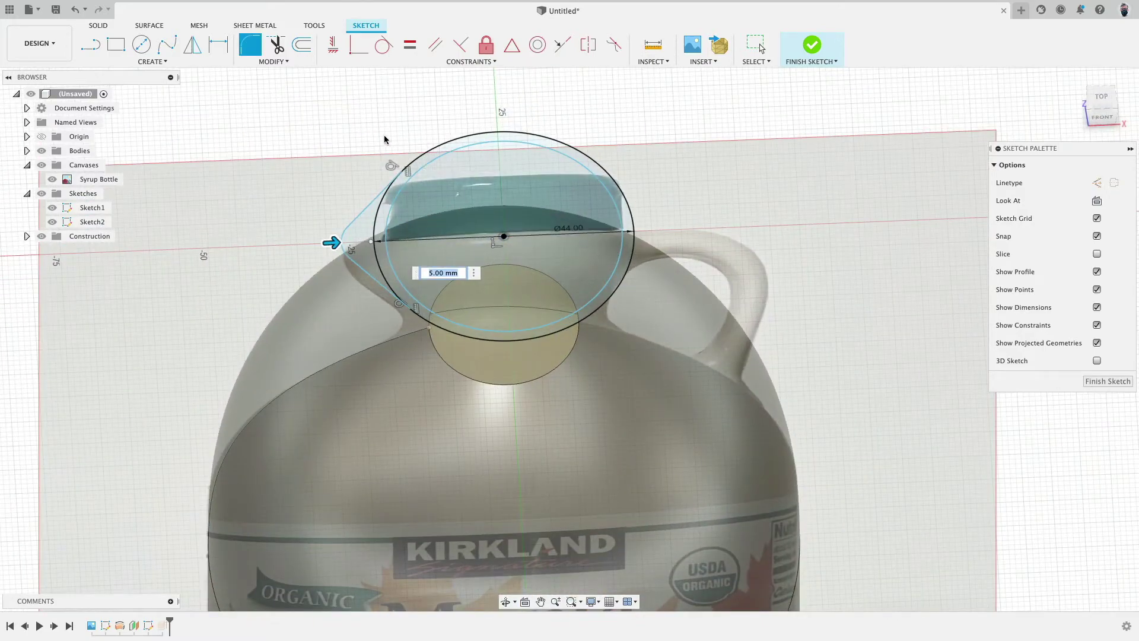
pyautogui.press('Return')
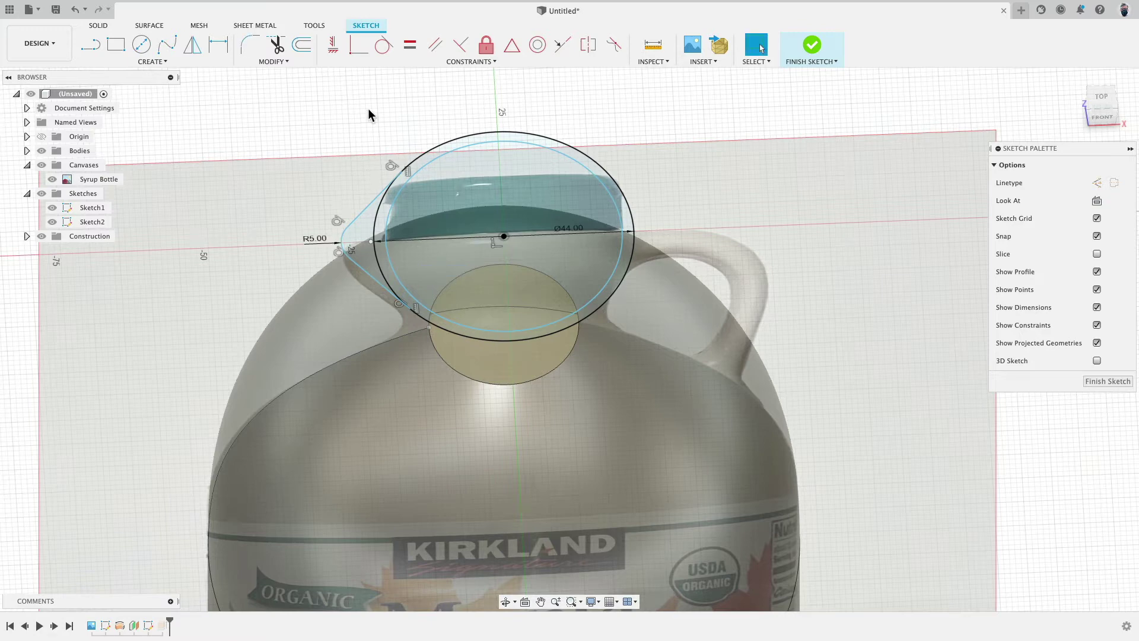
pyautogui.click(343, 246)
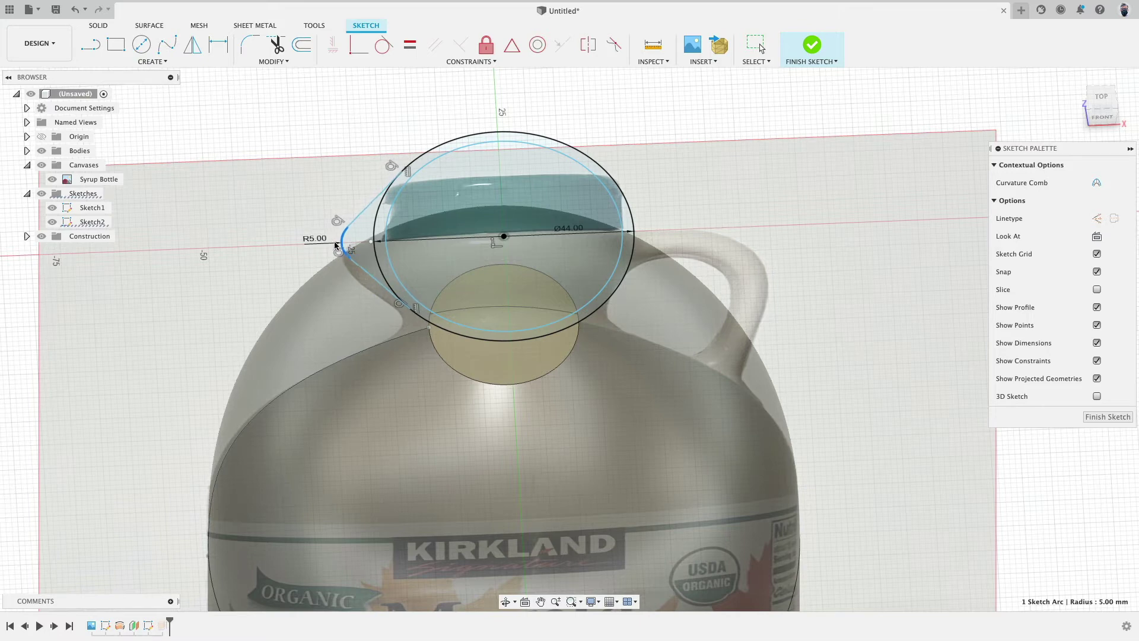
pyautogui.moveTo(335, 242); pyautogui.dragTo(343, 246)
# Step: Trim away the arc of the 44 mm circle that lies between the two spout lines
pyautogui.click(375, 212)
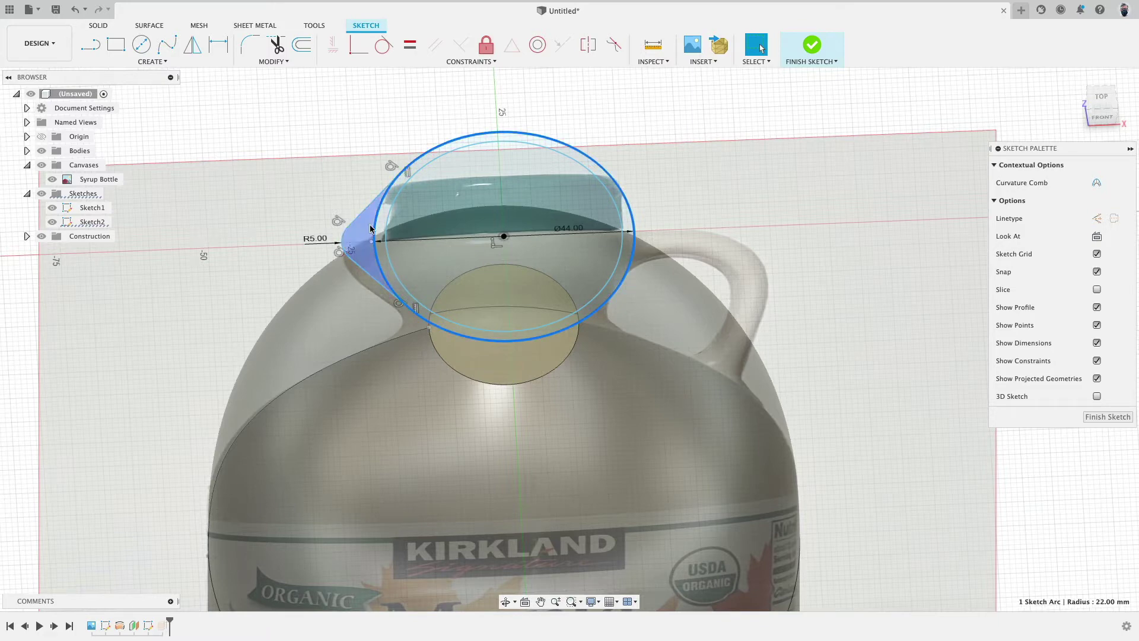
pyautogui.click(276, 45)
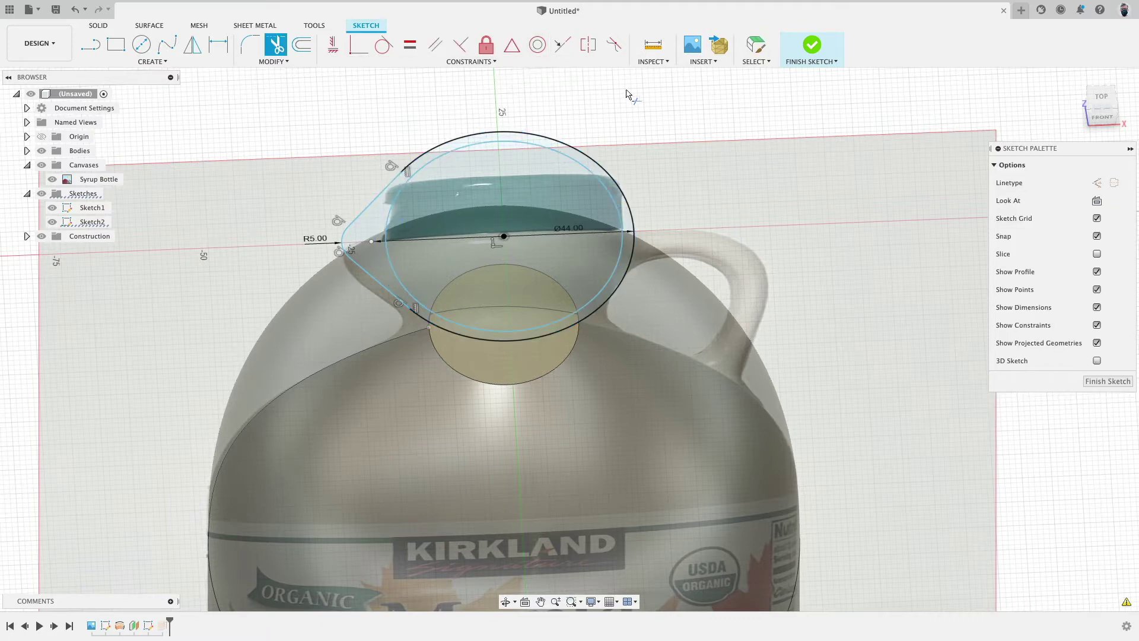
pyautogui.press('Escape')
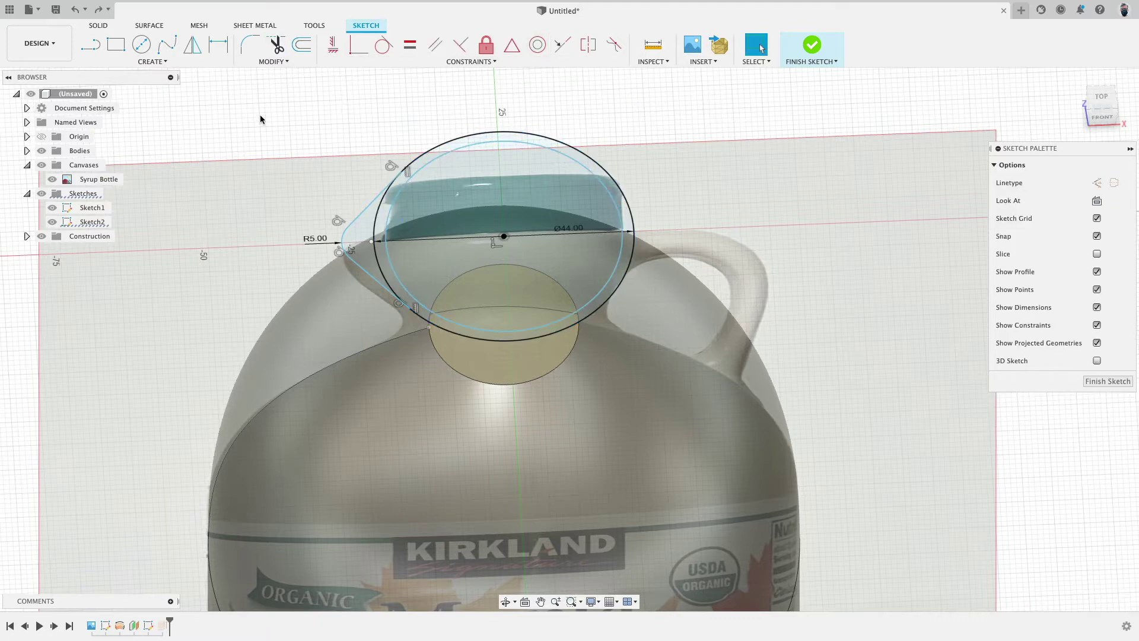
pyautogui.click(276, 45)
pyautogui.click(378, 208)
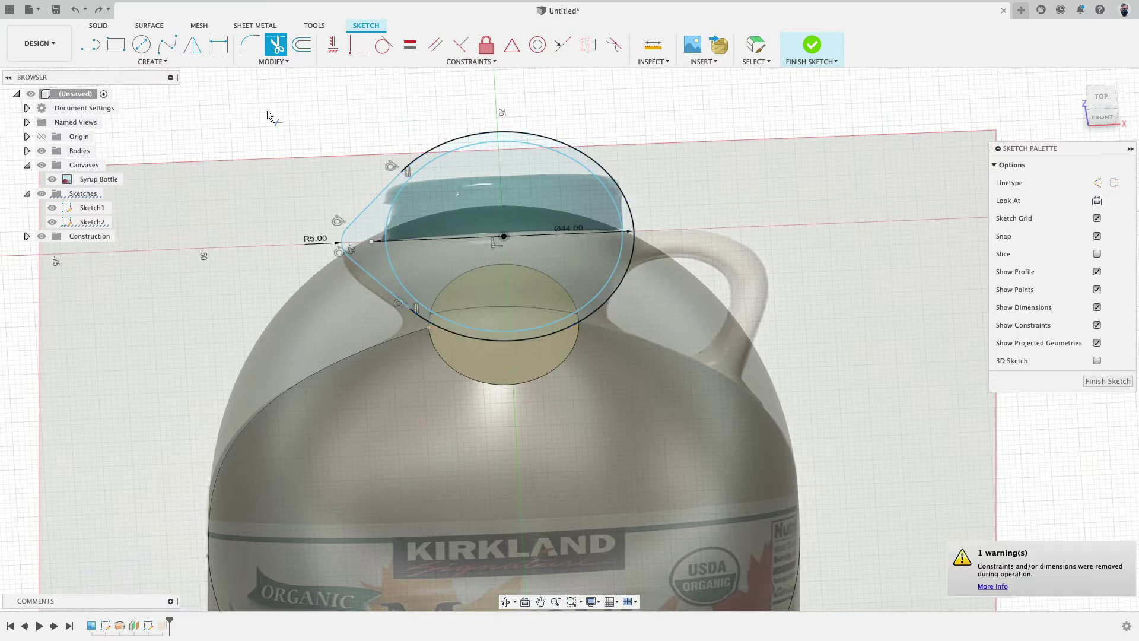
pyautogui.press('Escape')
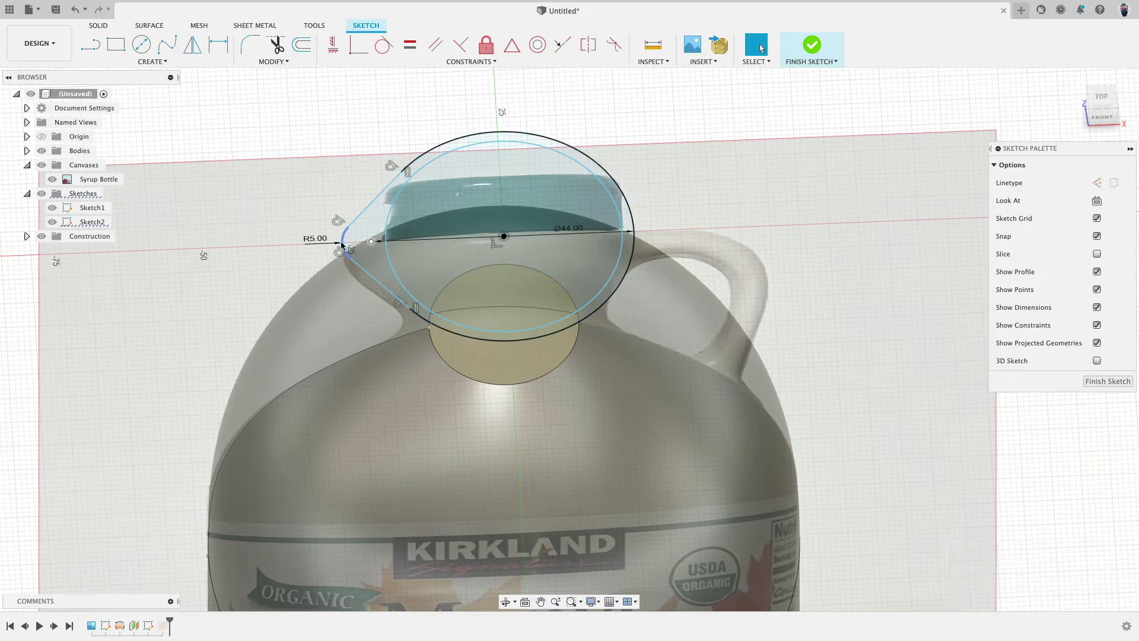
# Step: Pull the rounded spout tip slightly farther outward from the cap and finish the sketch
pyautogui.moveTo(342, 243)
pyautogui.mouseDown()
pyautogui.moveTo(281, 244)
pyautogui.moveTo(350, 239)
pyautogui.moveTo(333, 235)
pyautogui.moveTo(338, 225)
pyautogui.mouseUp()
pyautogui.keyDown('shift'); pyautogui.moveTo(676, 171); pyautogui.dragTo(680, 148, button='middle'); pyautogui.keyUp('shift')
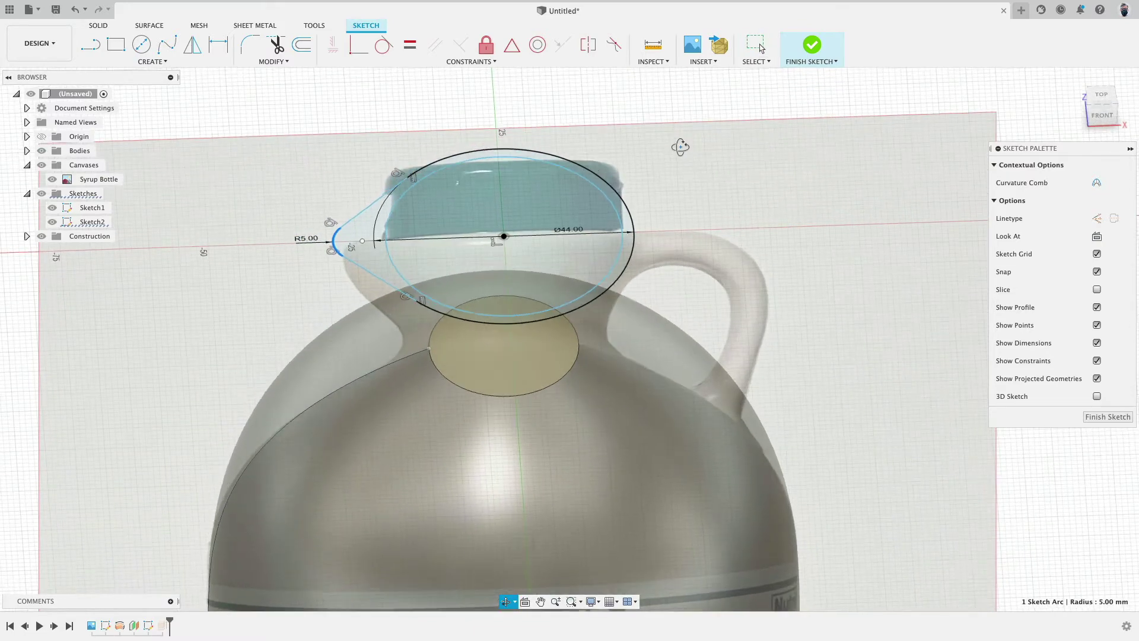
pyautogui.click(710, 94)
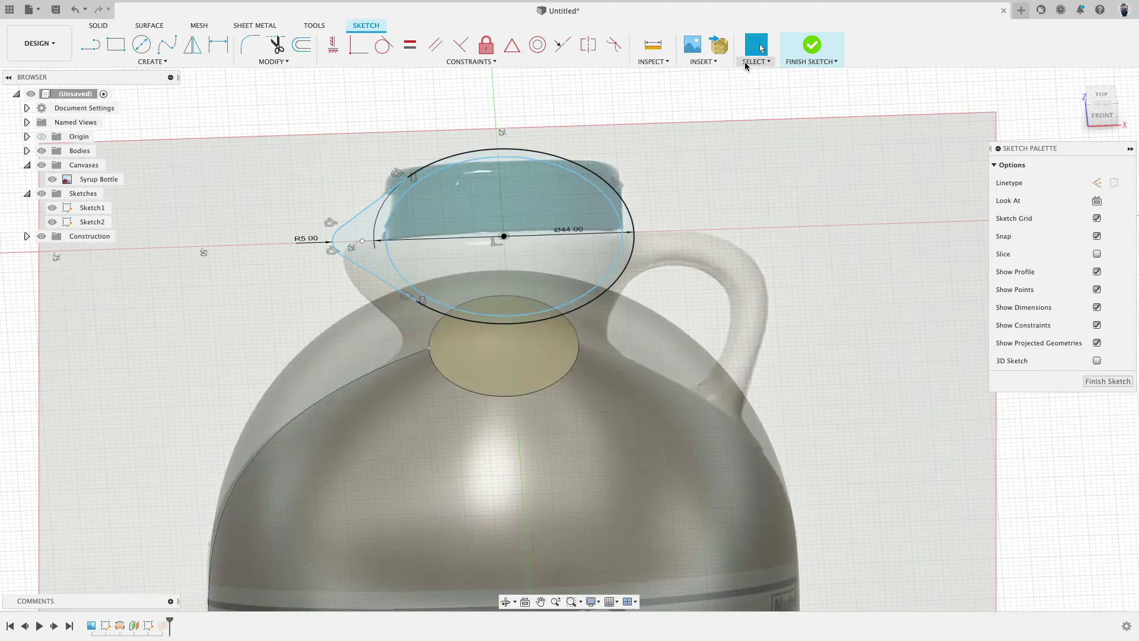
pyautogui.click(816, 43)
pyautogui.moveTo(634, 203)
pyautogui.keyDown('shift'); pyautogui.mouseDown(button='middle')
pyautogui.moveTo(707, 153)
pyautogui.moveTo(707, 114)
pyautogui.moveTo(704, 140)
pyautogui.mouseUp(button='middle'); pyautogui.keyUp('shift')
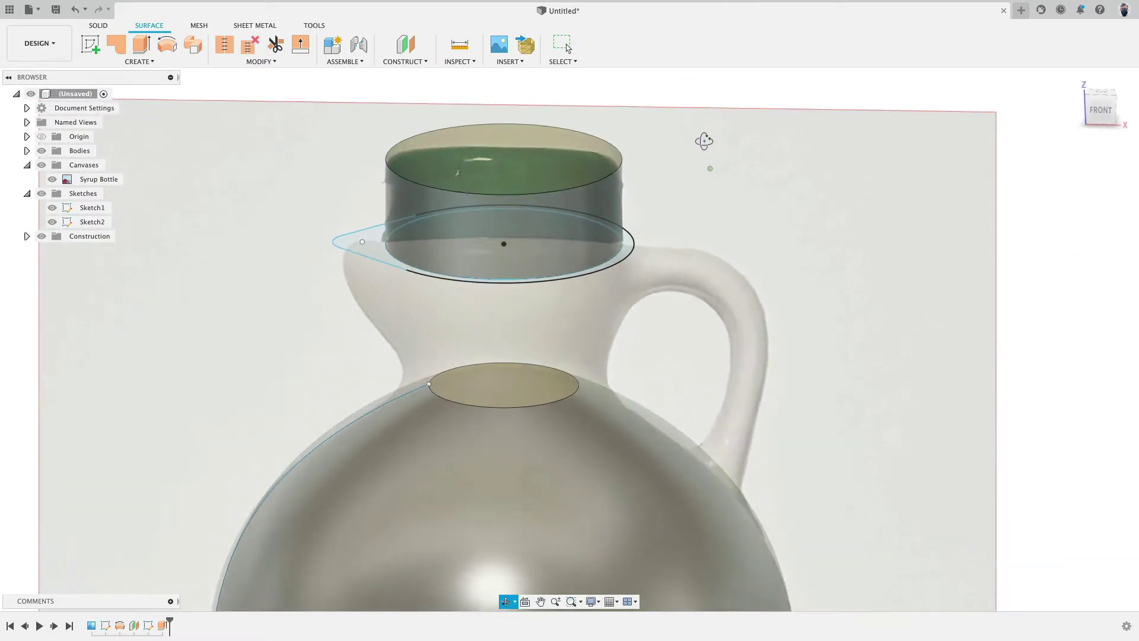
pyautogui.click(156, 60)
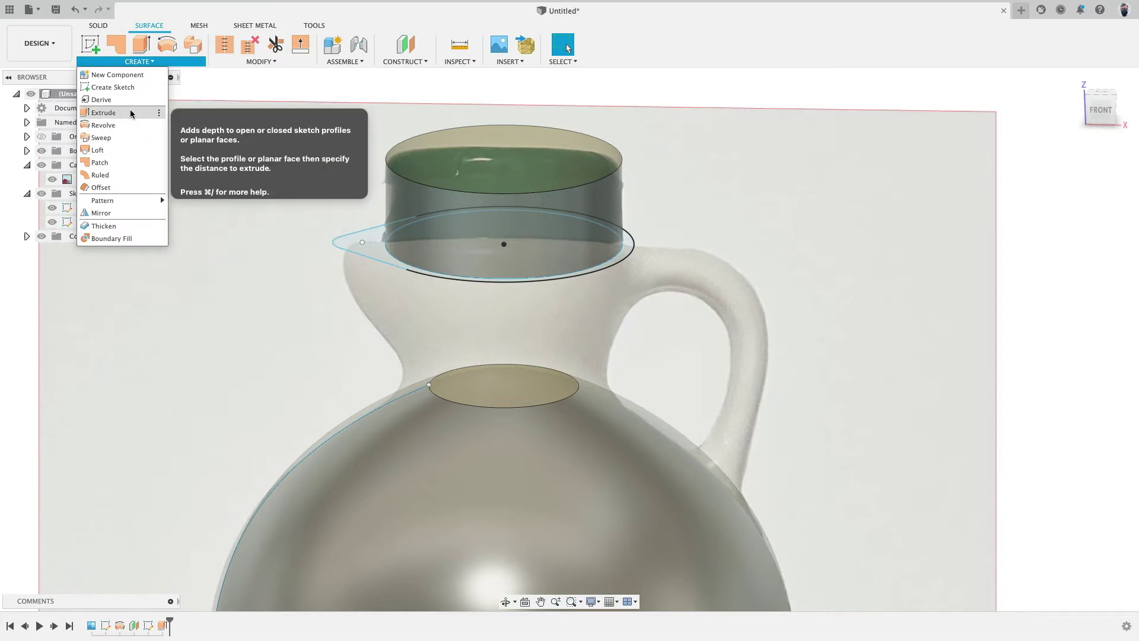
pyautogui.click(115, 147)
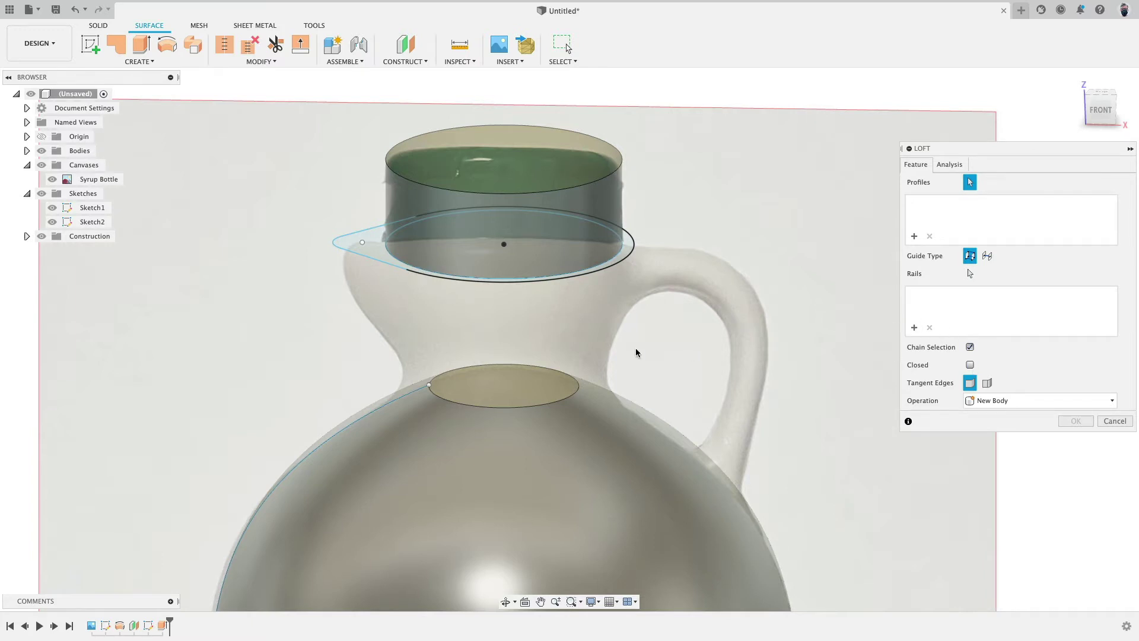
pyautogui.click(511, 284)
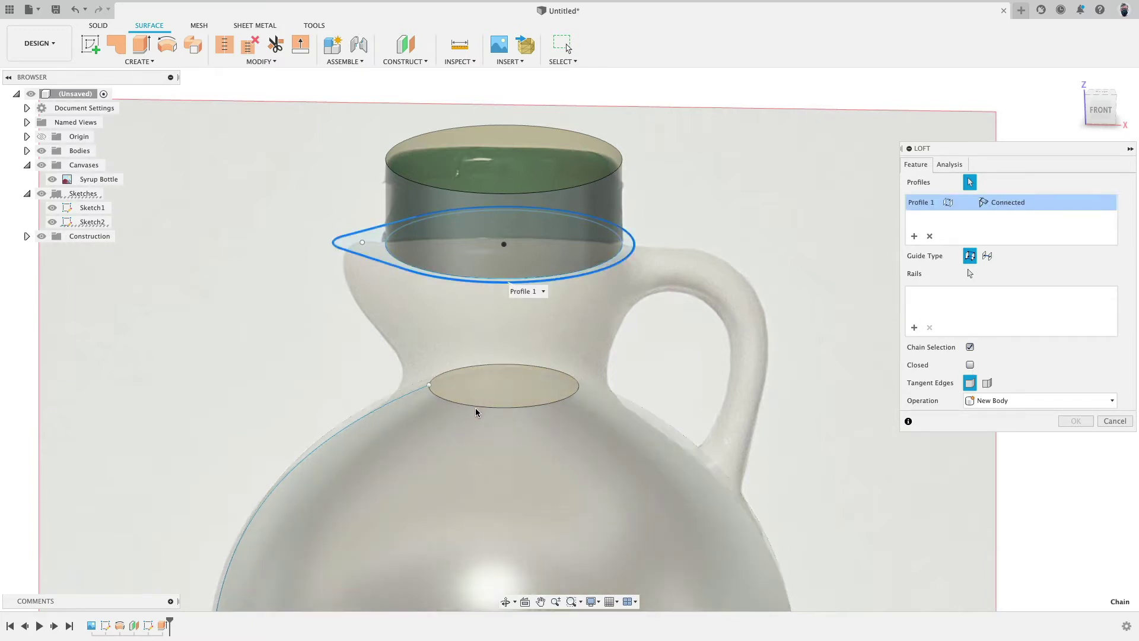
pyautogui.click(475, 406)
pyautogui.moveTo(310, 345); pyautogui.dragTo(319, 289)
pyautogui.keyDown('shift'); pyautogui.moveTo(319, 289); pyautogui.dragTo(318, 326, button='middle'); pyautogui.keyUp('shift')
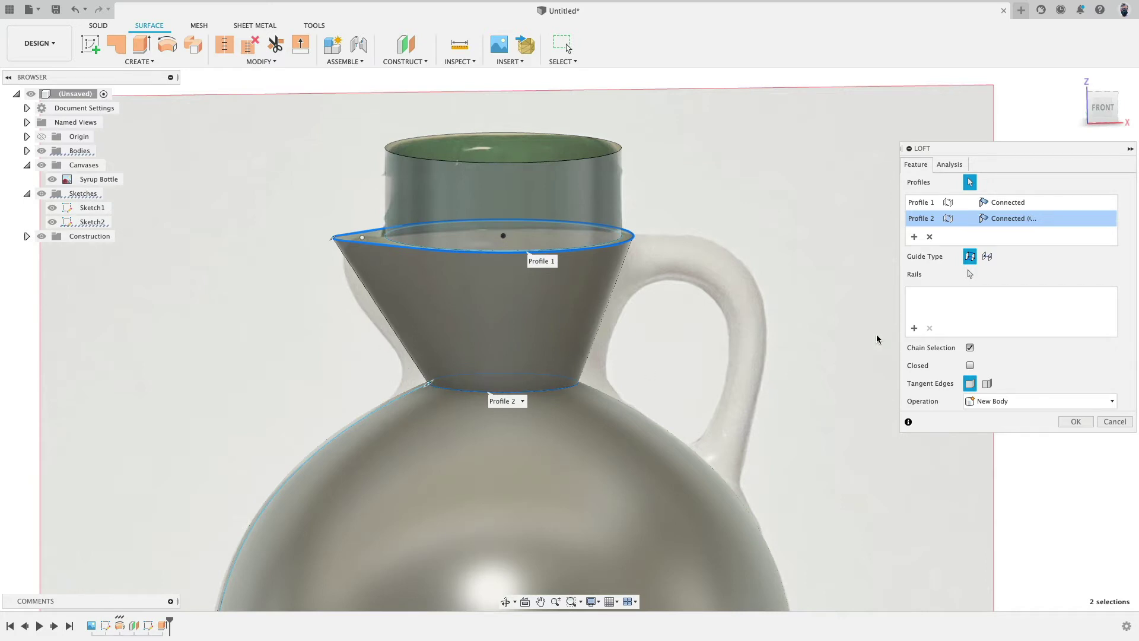
pyautogui.click(995, 219)
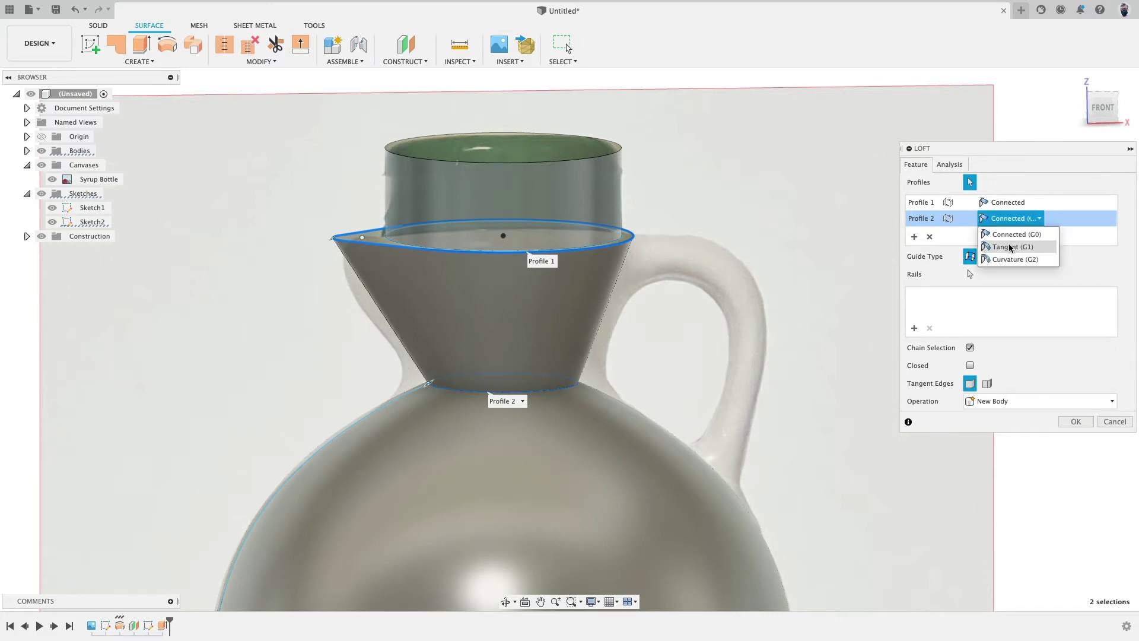
pyautogui.click(1010, 247)
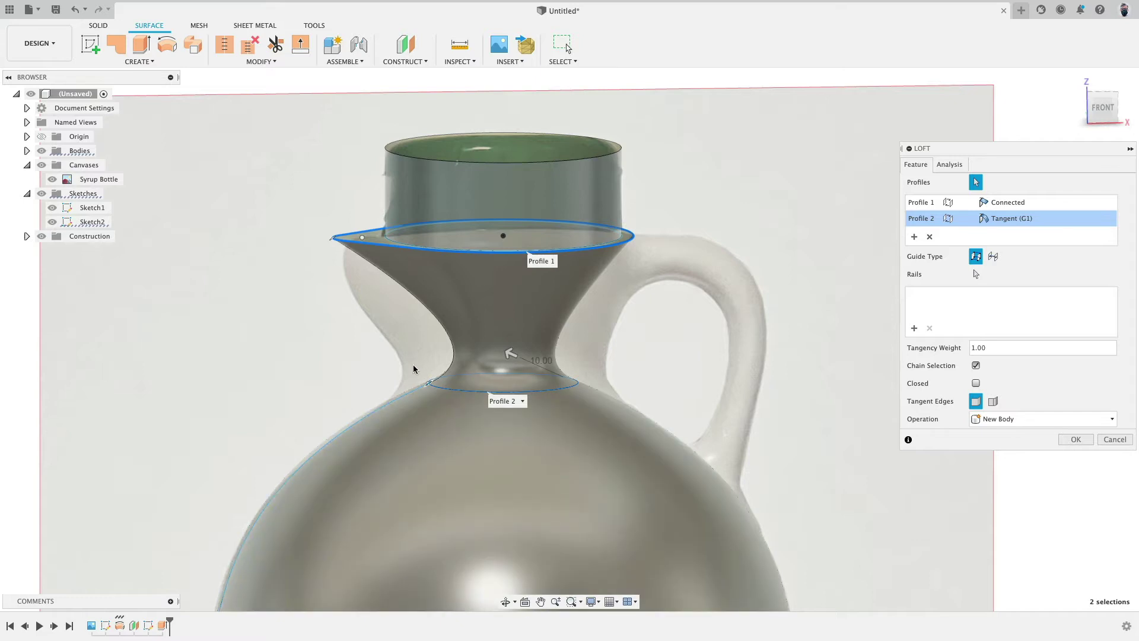
pyautogui.click(1115, 440)
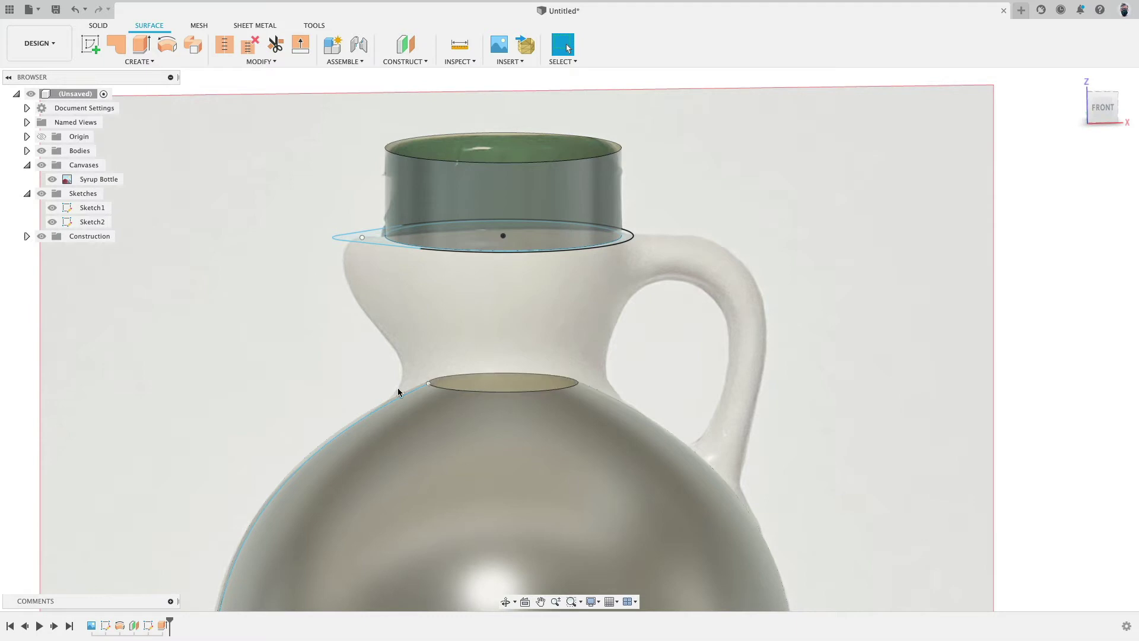
# Step: Reshape the bottle's shoulder curve, moving its lower endpoint to X -50, Z 90 mm and its upper endpoint outward to widen the neck opening
pyautogui.click(1099, 107)
pyautogui.moveTo(557, 410)
pyautogui.mouseDown(button='middle')
pyautogui.moveTo(535, 295)
pyautogui.moveTo(562, 235)
pyautogui.mouseUp(button='middle')
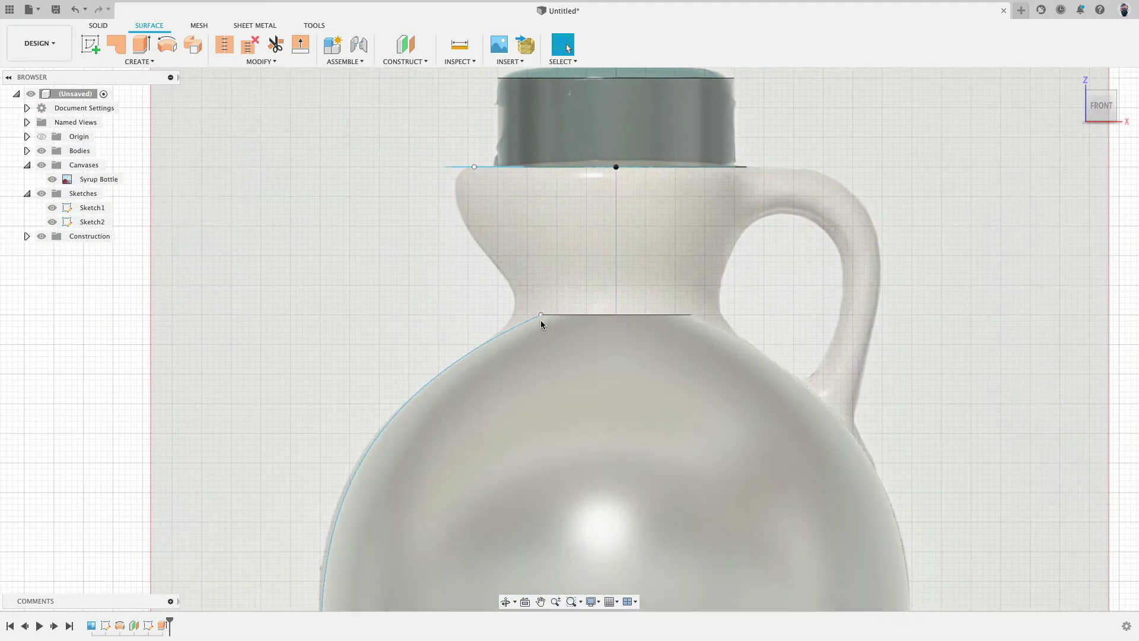
pyautogui.moveTo(507, 329); pyautogui.dragTo(502, 339)
pyautogui.moveTo(333, 306); pyautogui.dragTo(384, 158, button='middle')
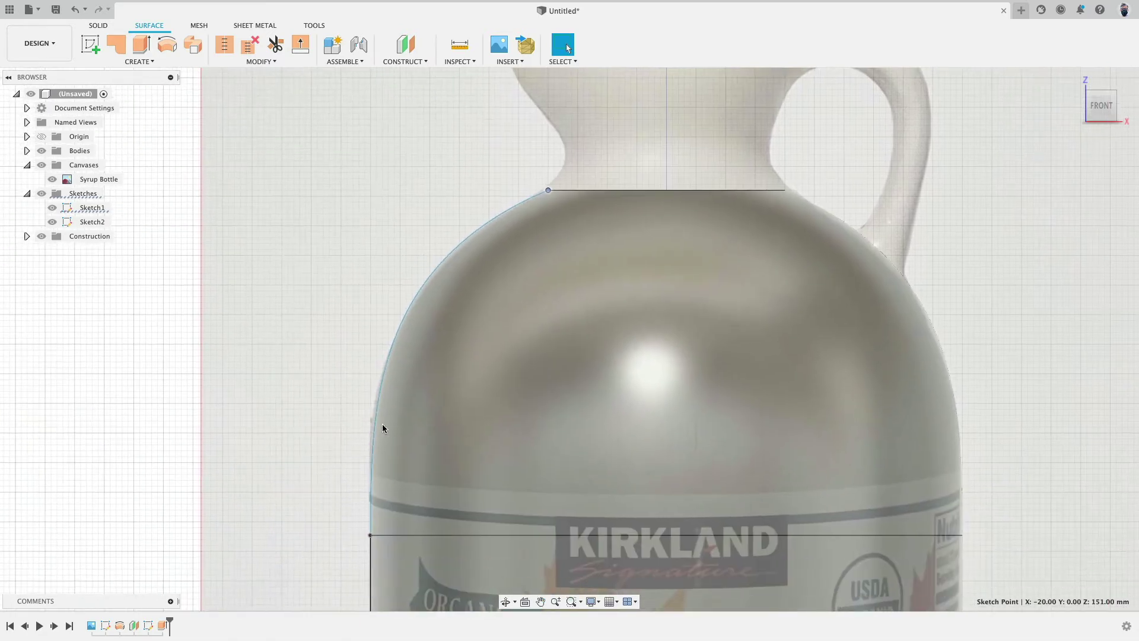
pyautogui.moveTo(370, 535)
pyautogui.mouseDown()
pyautogui.moveTo(370, 557)
pyautogui.moveTo(372, 545)
pyautogui.mouseUp()
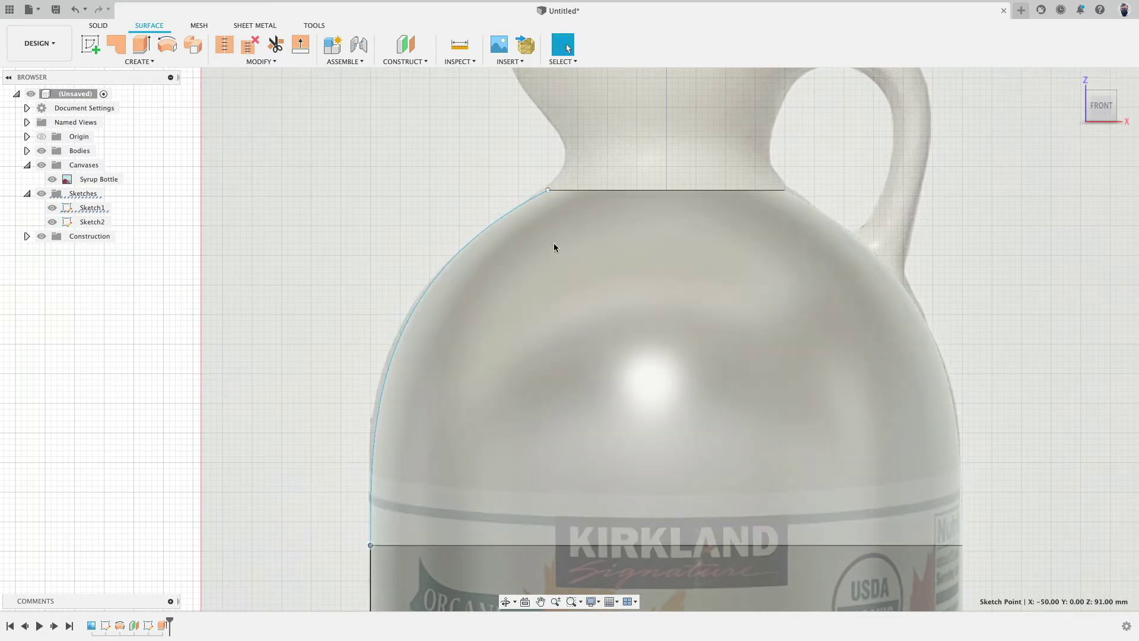
pyautogui.moveTo(533, 197); pyautogui.dragTo(531, 193)
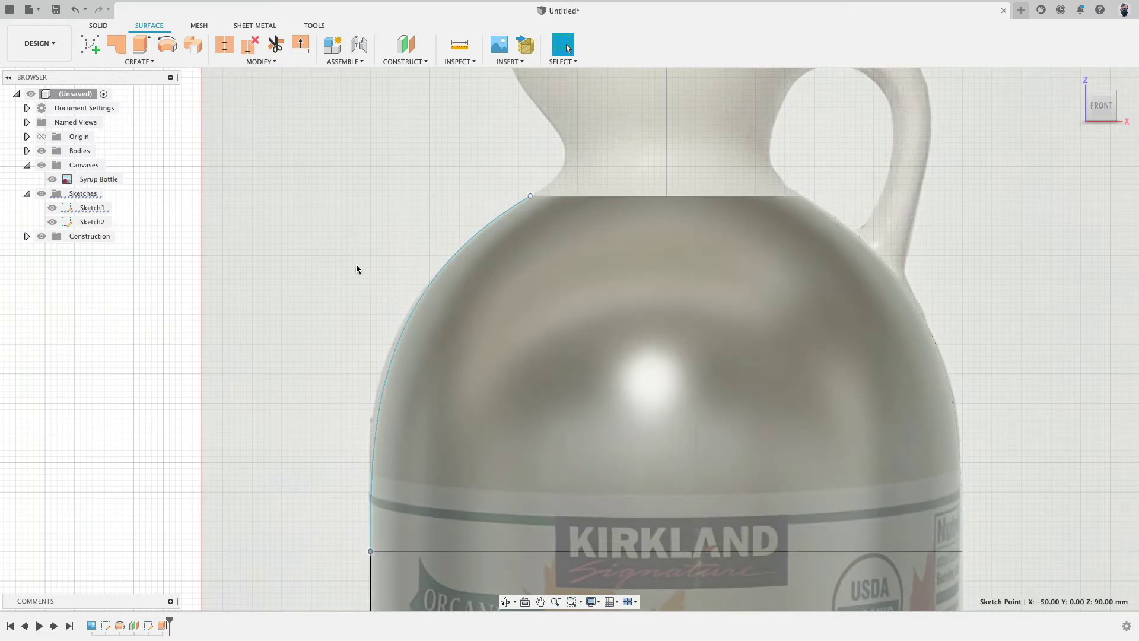
# Step: Extrude the spout outline upward about 5 mm as a new surface body around the cap
pyautogui.moveTo(356, 264); pyautogui.dragTo(297, 470, button='middle')
pyautogui.keyDown('shift'); pyautogui.moveTo(324, 366); pyautogui.dragTo(322, 365, button='middle'); pyautogui.keyUp('shift')
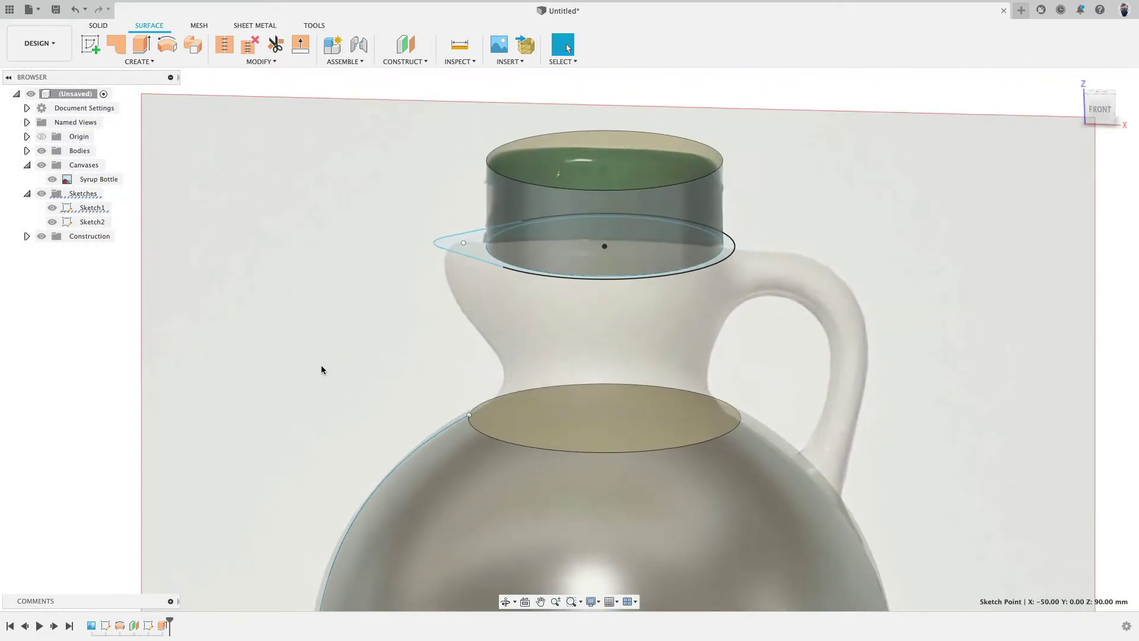
pyautogui.press('e')
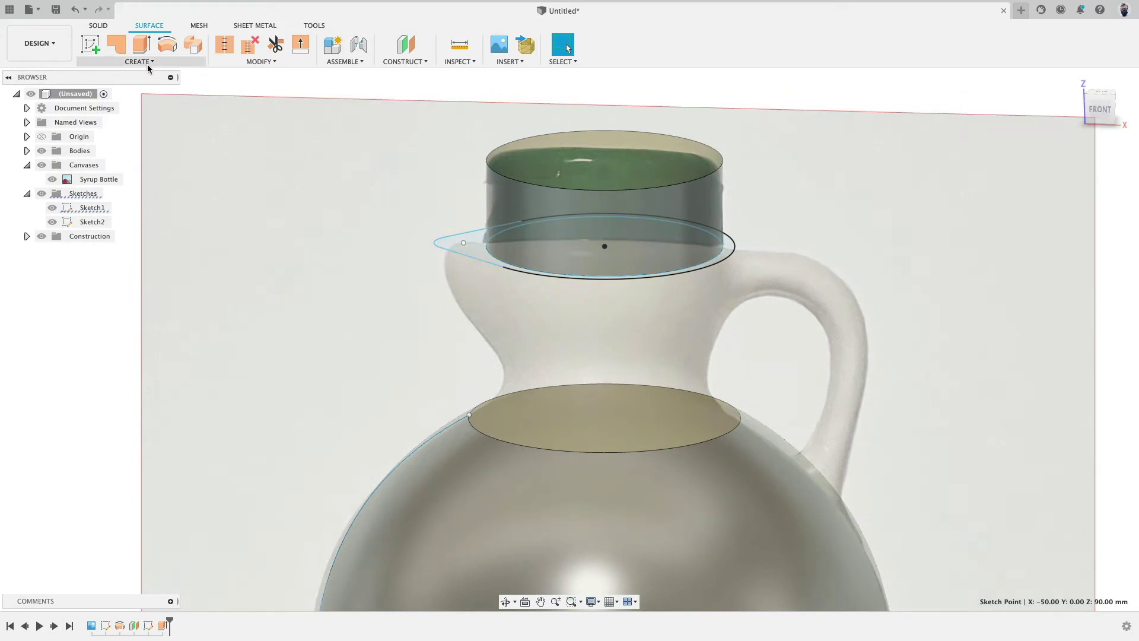
pyautogui.click(443, 247)
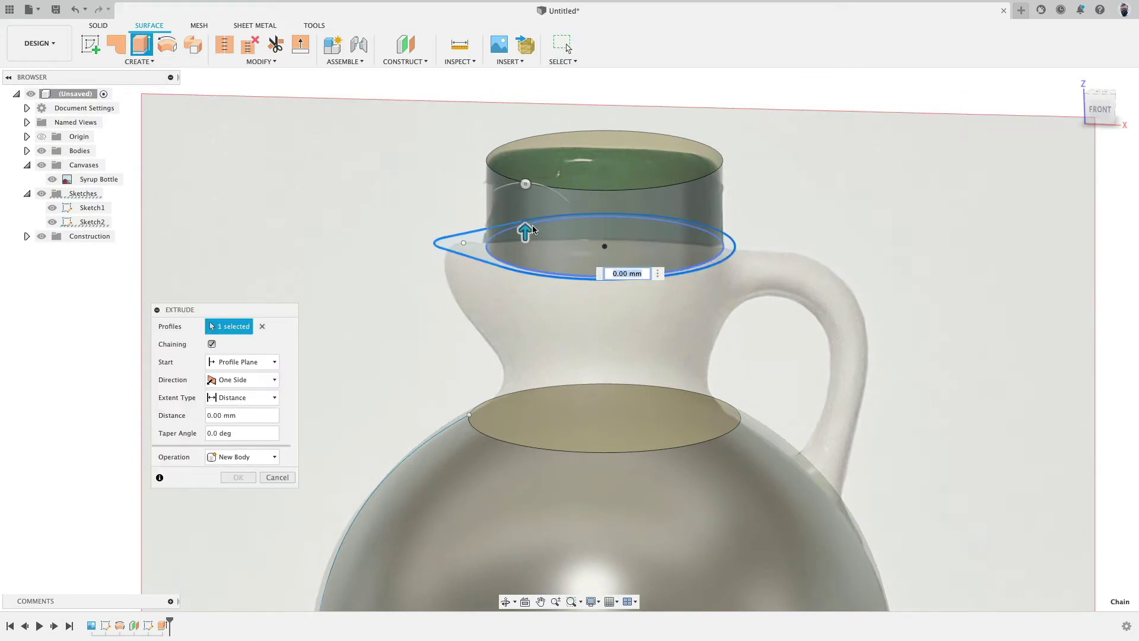
pyautogui.moveTo(525, 234); pyautogui.dragTo(530, 205)
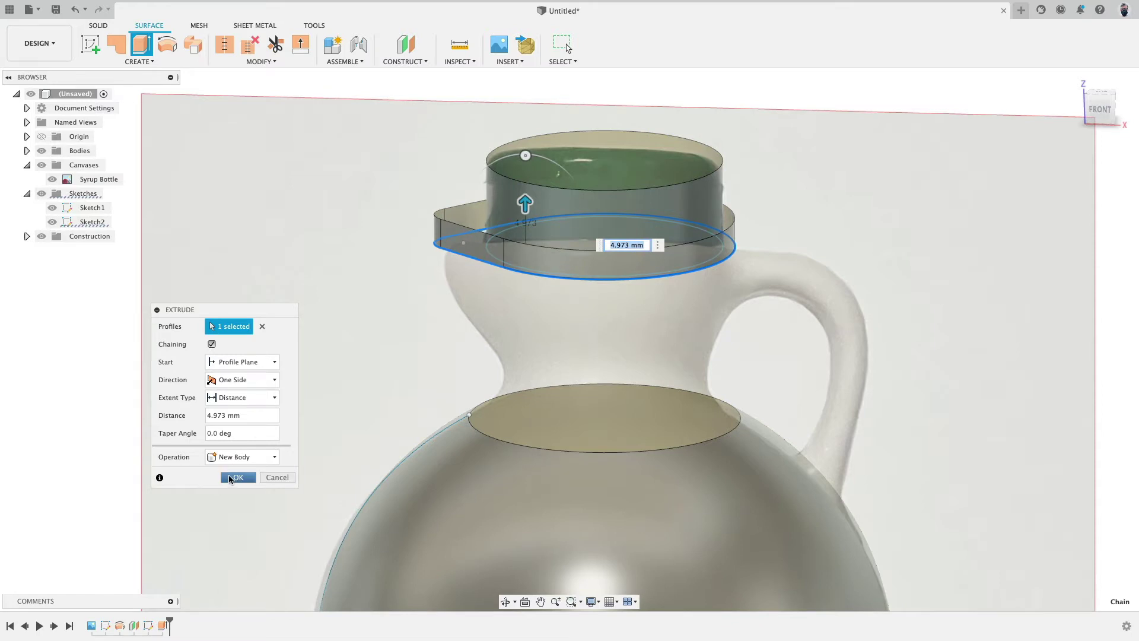
pyautogui.click(238, 477)
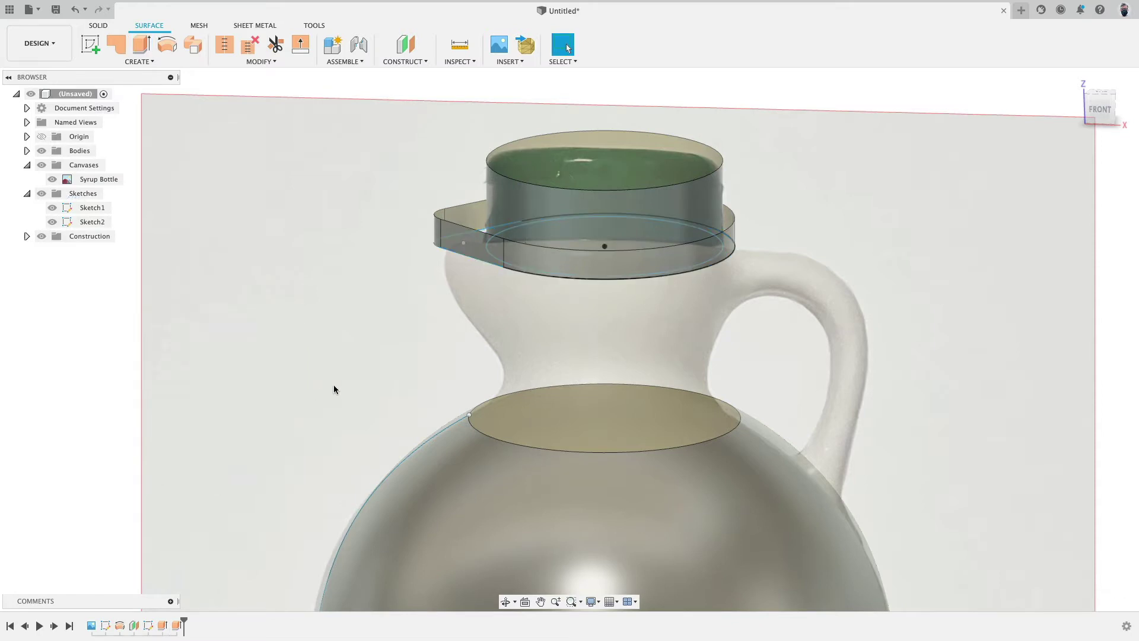
# Step: Hide the spout sketch and start a surface loft from the spout band's lower edge to the bottle's neck opening, with Curvature (G2) at the opening
pyautogui.click(51, 220)
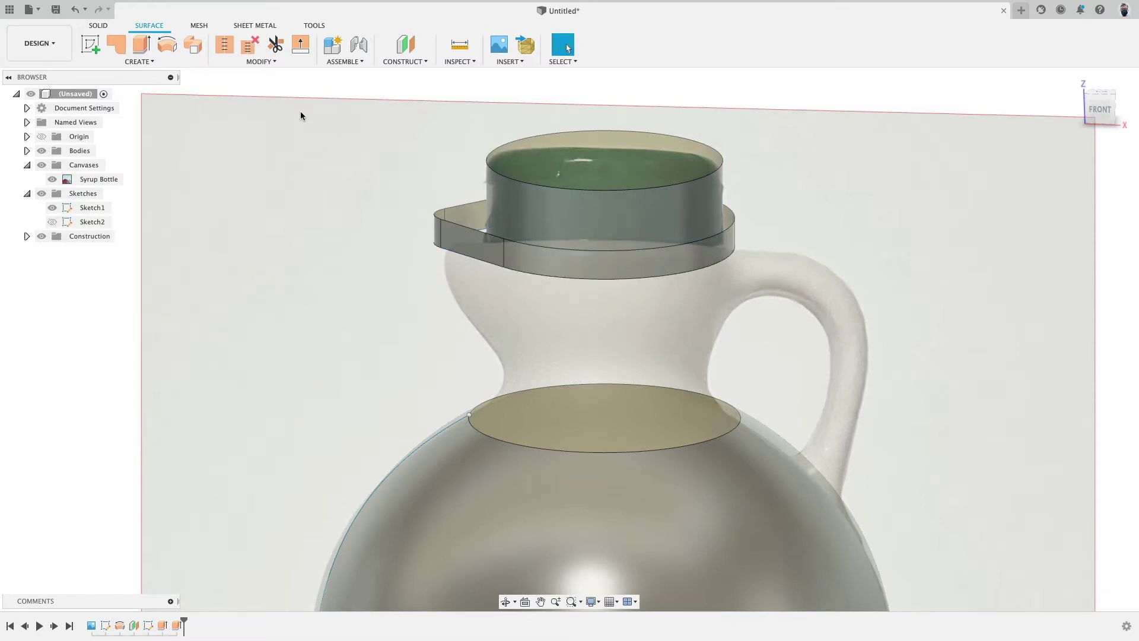
pyautogui.click(147, 62)
pyautogui.click(136, 150)
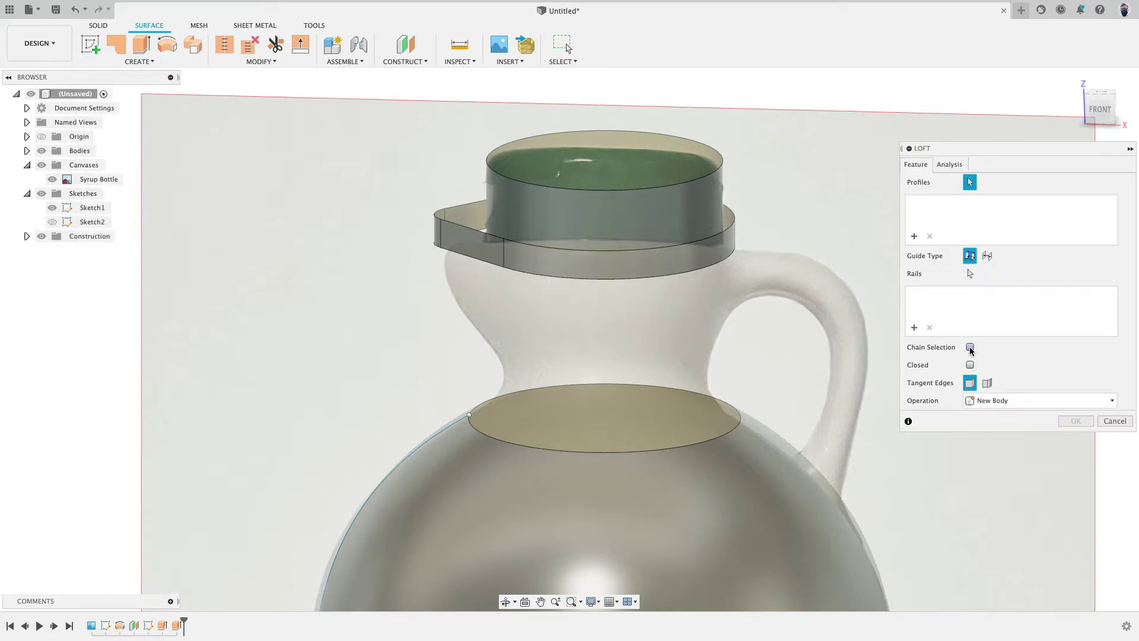
pyautogui.click(583, 279)
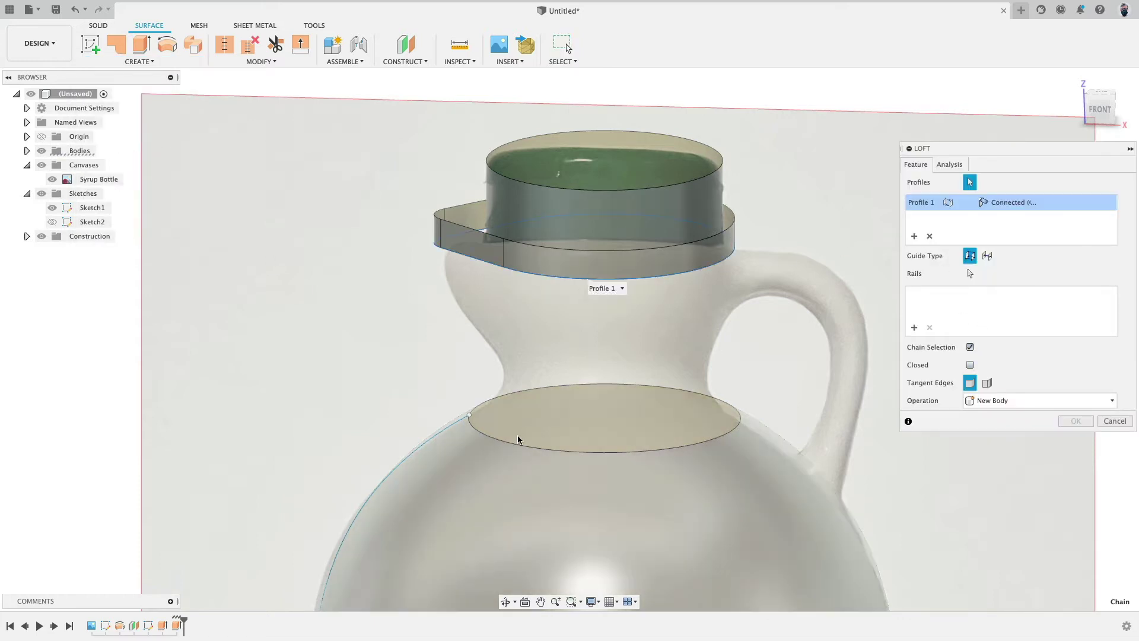
pyautogui.click(510, 445)
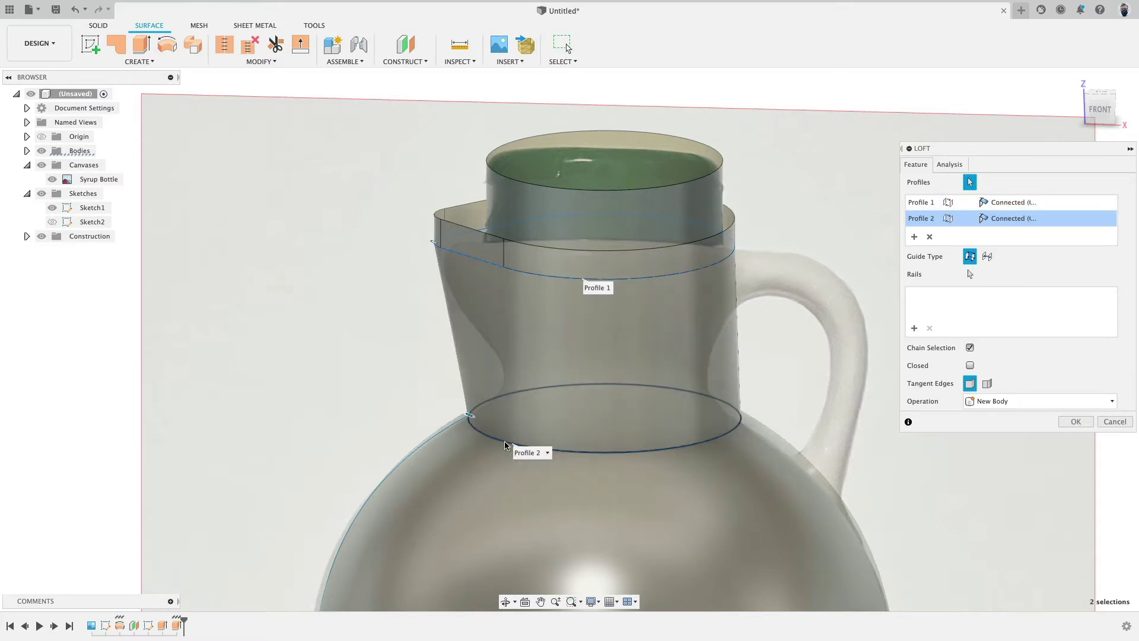
pyautogui.click(1012, 220)
pyautogui.click(1018, 245)
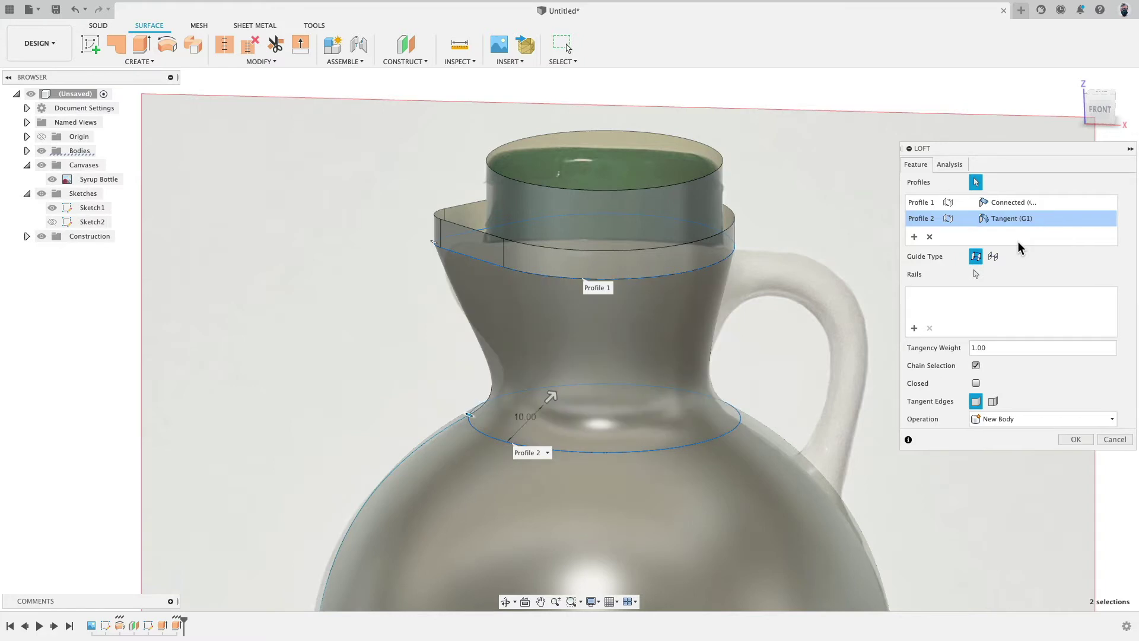
pyautogui.click(1016, 219)
pyautogui.click(1017, 260)
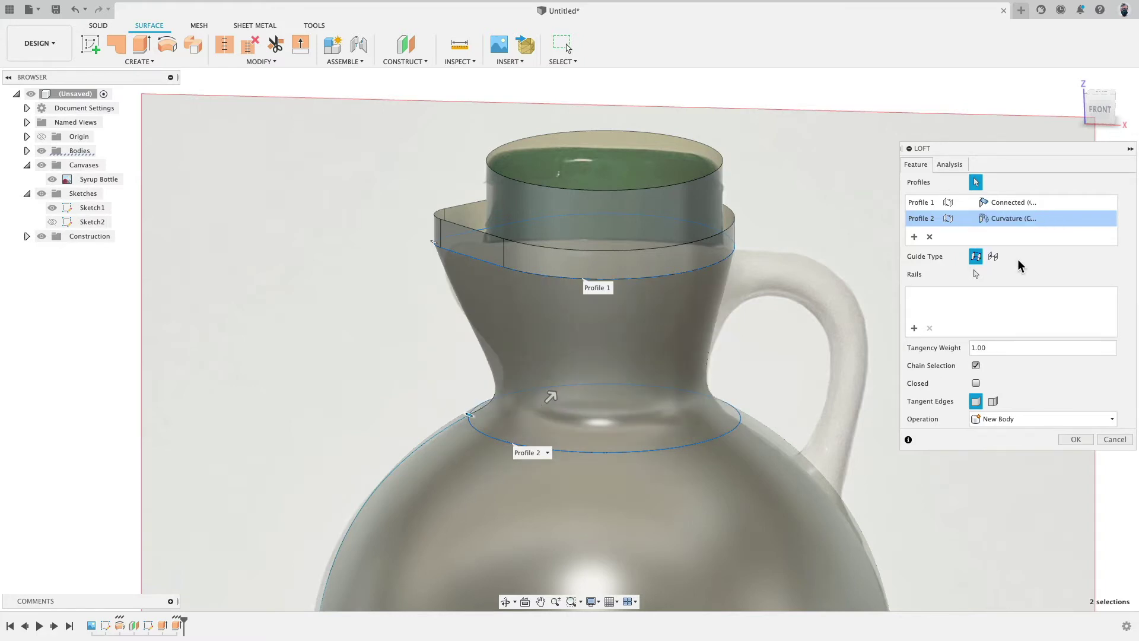
# Step: Set the loft's spout-side profile to Curvature (G2) continuity and create the neck surface
pyautogui.keyDown('shift'); pyautogui.moveTo(618, 332); pyautogui.dragTo(569, 351, button='middle'); pyautogui.keyUp('shift')
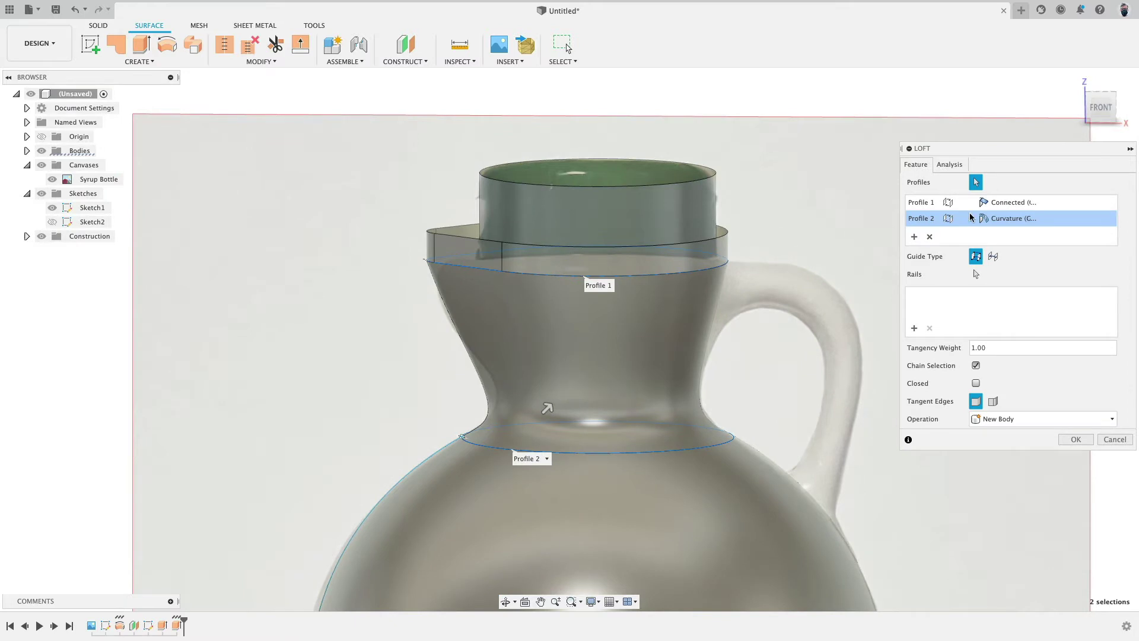
pyautogui.click(1001, 204)
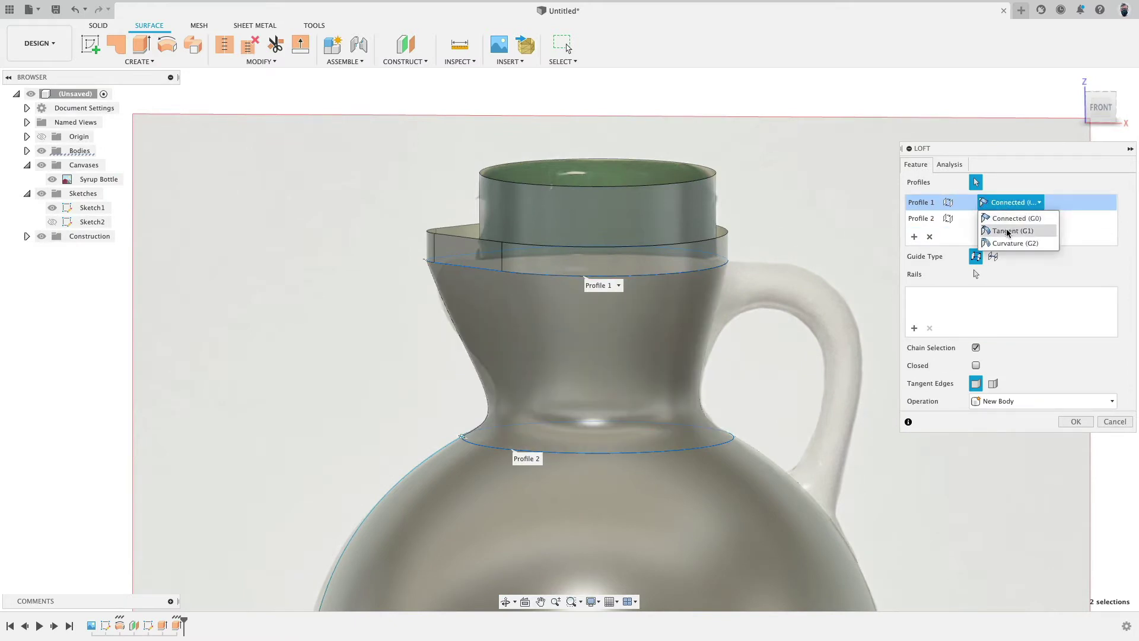
pyautogui.click(1006, 232)
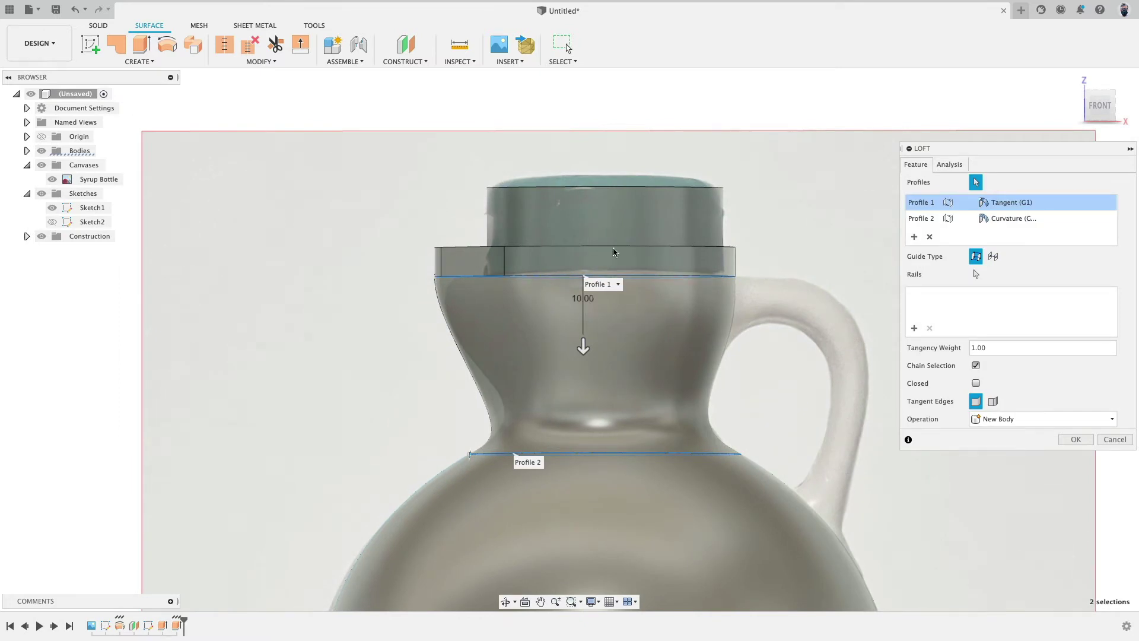
pyautogui.click(1026, 203)
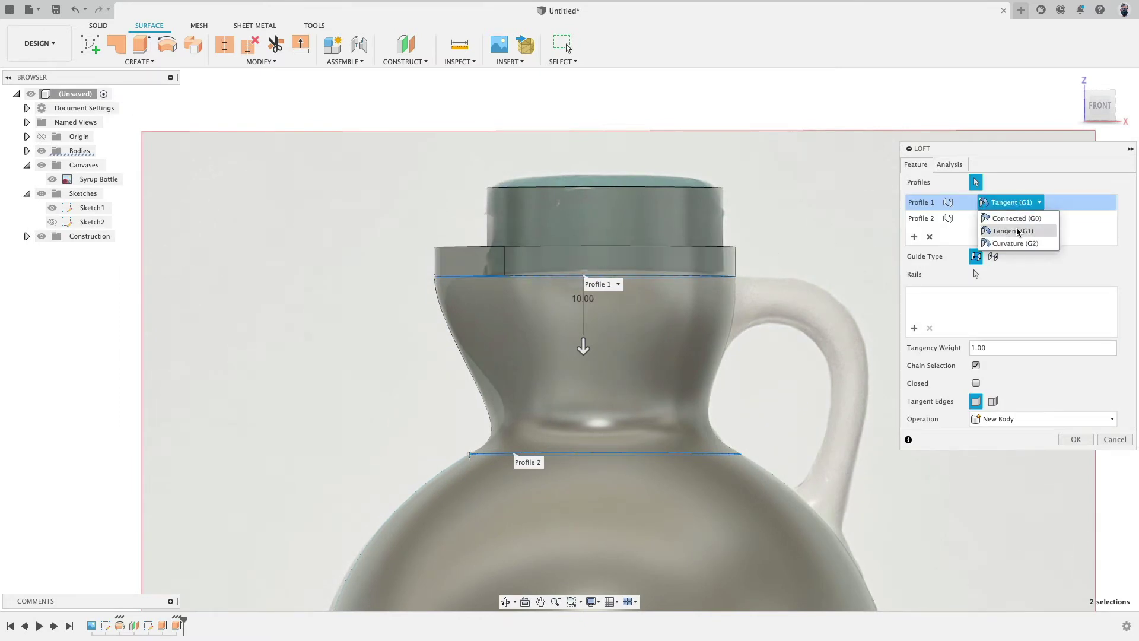
pyautogui.click(1016, 243)
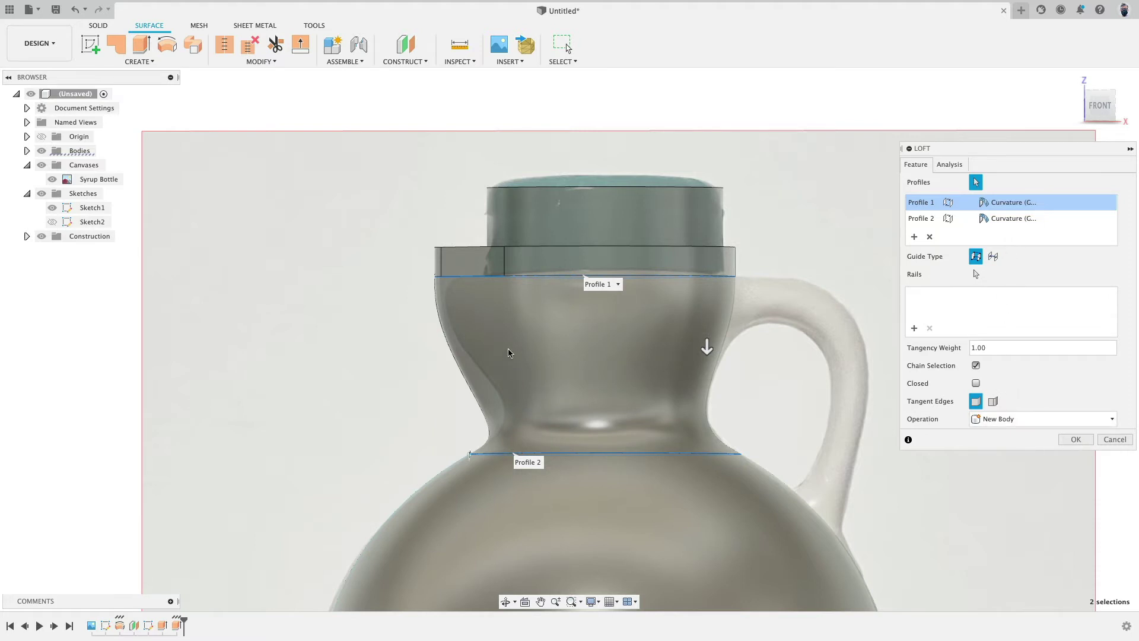
pyautogui.moveTo(403, 303)
pyautogui.keyDown('shift'); pyautogui.mouseDown(button='middle')
pyautogui.moveTo(511, 302)
pyautogui.moveTo(360, 300)
pyautogui.moveTo(403, 299)
pyautogui.mouseUp(button='middle'); pyautogui.keyUp('shift')
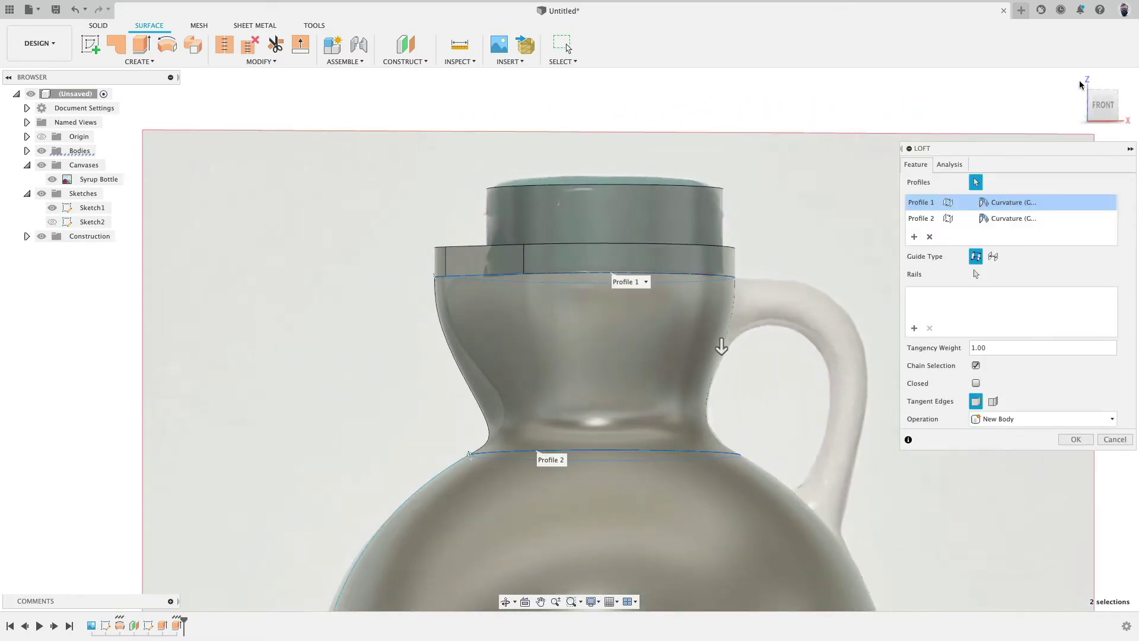
pyautogui.click(1101, 103)
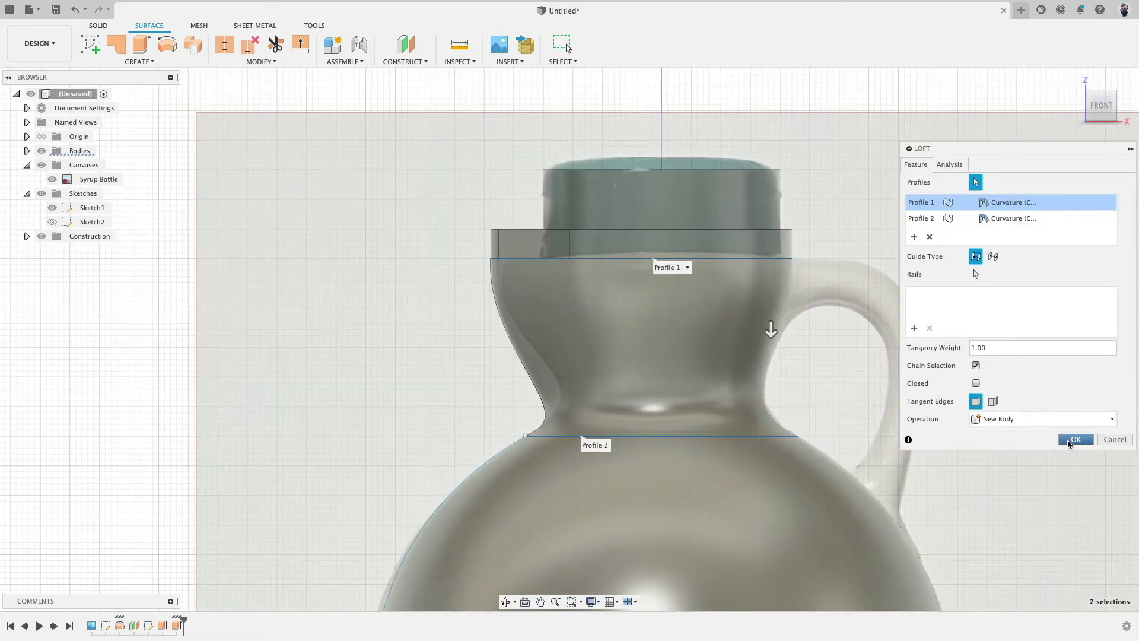
pyautogui.click(1068, 439)
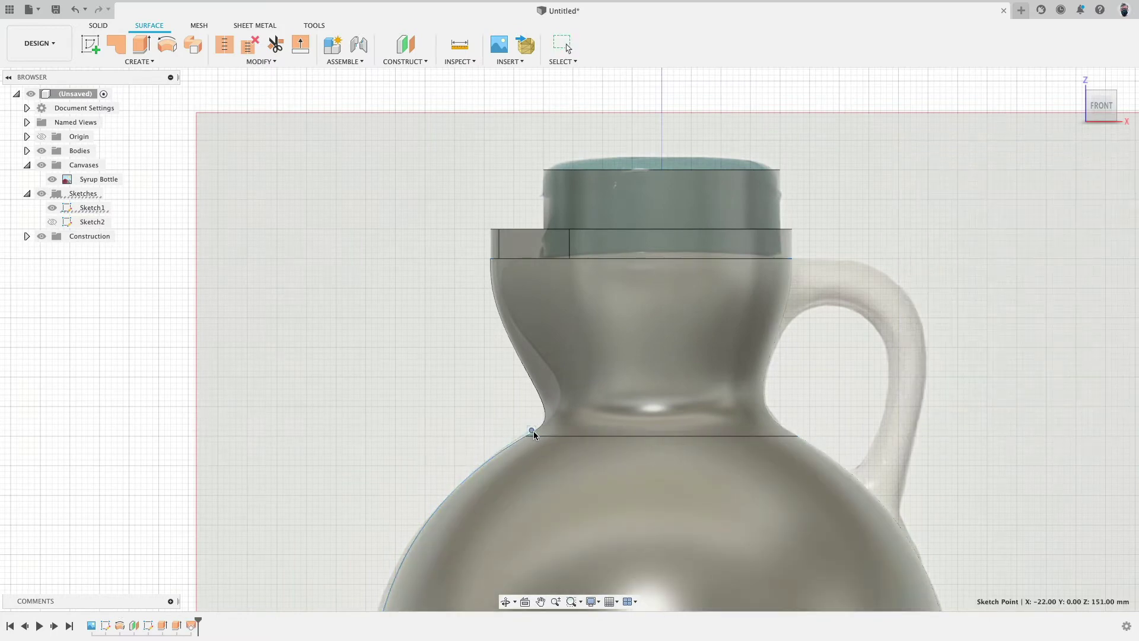
# Step: Move the shoulder curve's upper endpoint to X -20, Z 152 mm, then raise the neck loft's lower-profile tangency weight to 1.5 and ease it back slightly
pyautogui.moveTo(538, 429); pyautogui.dragTo(544, 425)
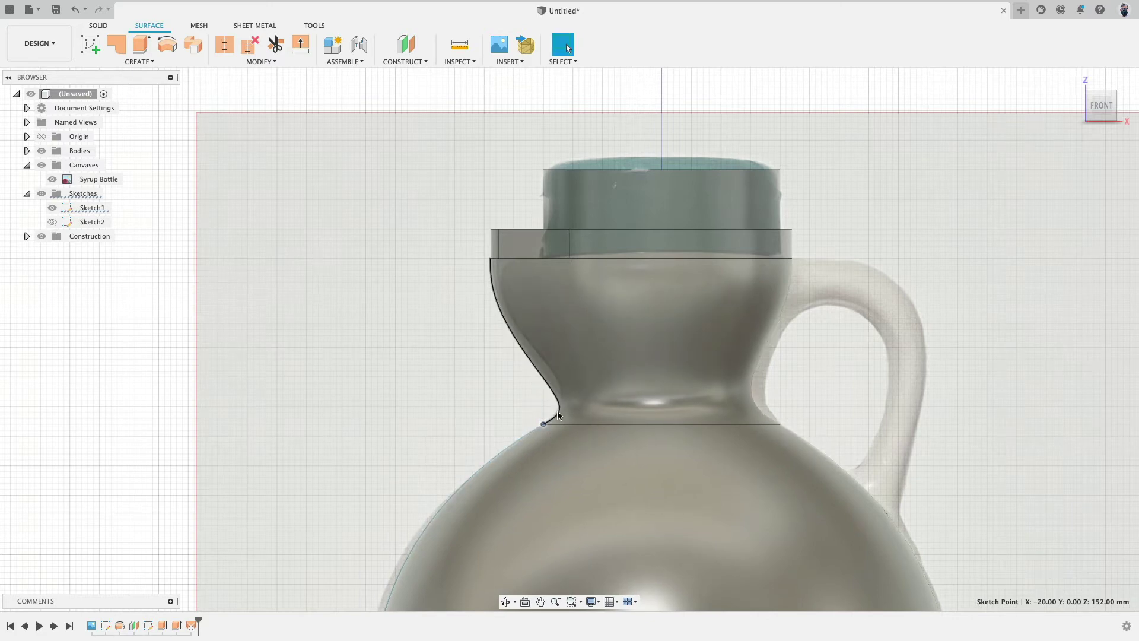
pyautogui.rightClick(192, 625)
pyautogui.click(235, 518)
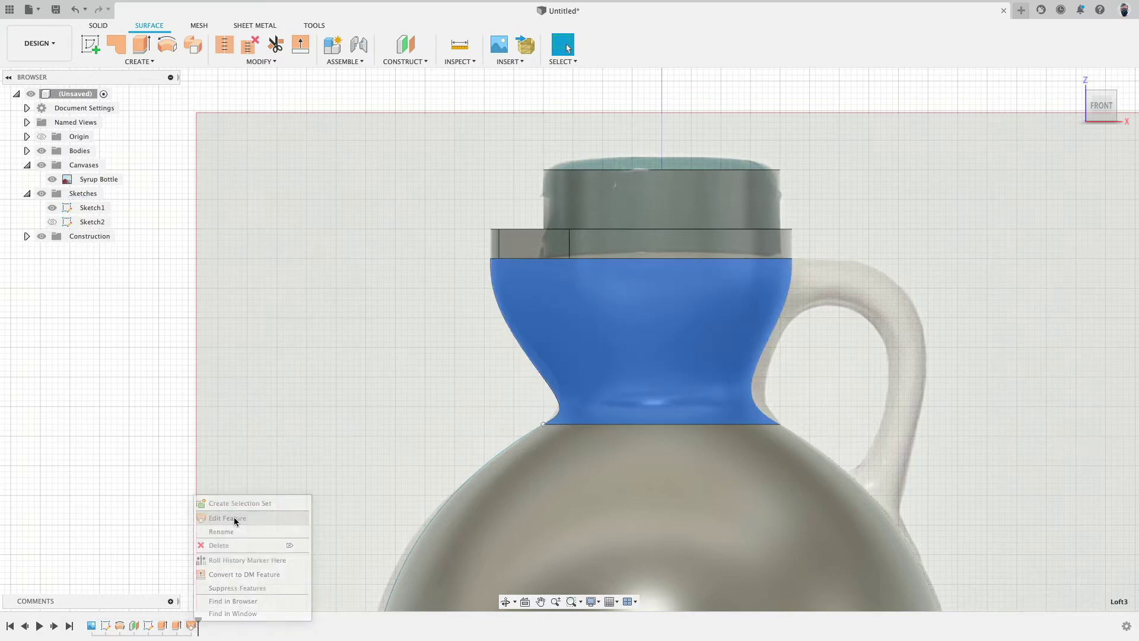
pyautogui.moveTo(610, 389); pyautogui.dragTo(630, 373)
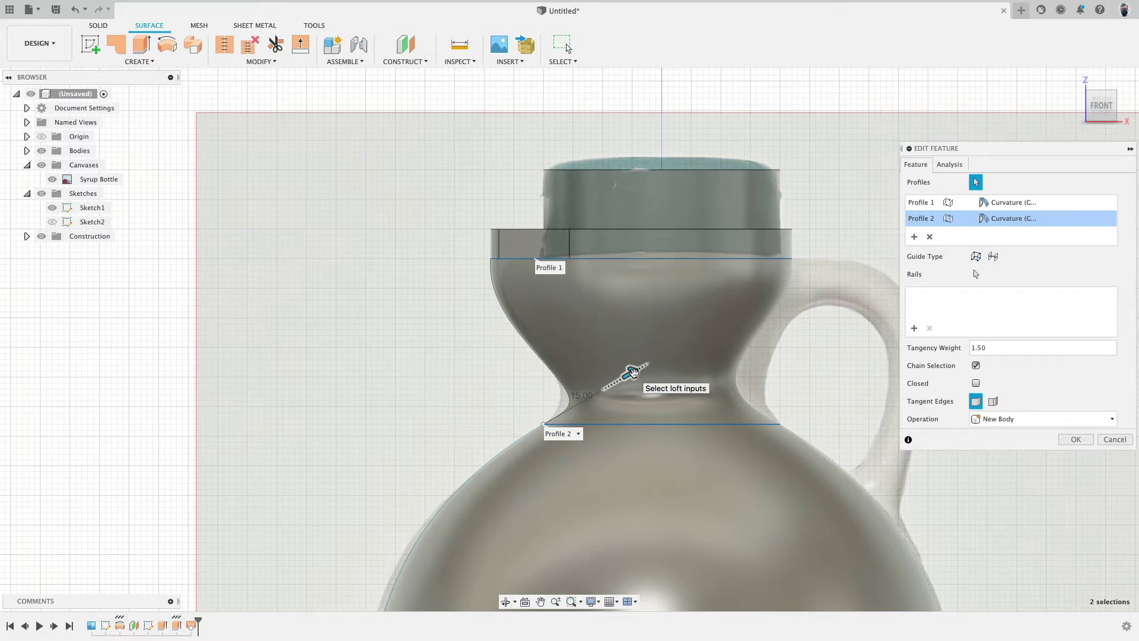
pyautogui.click(1075, 439)
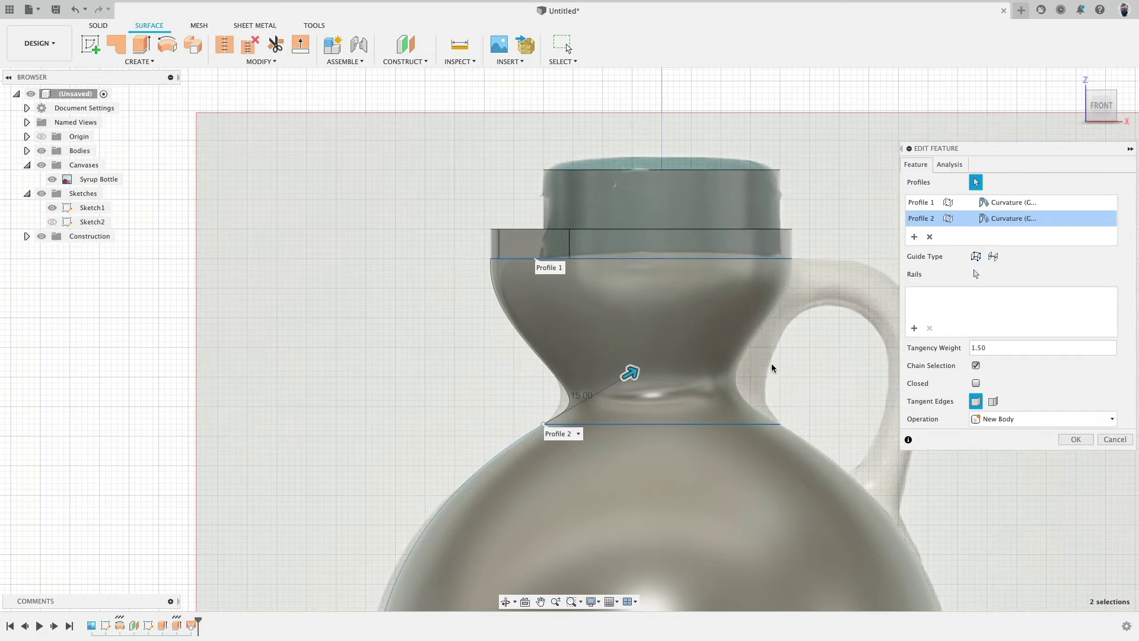
pyautogui.moveTo(641, 380); pyautogui.dragTo(635, 383)
pyautogui.click(1074, 440)
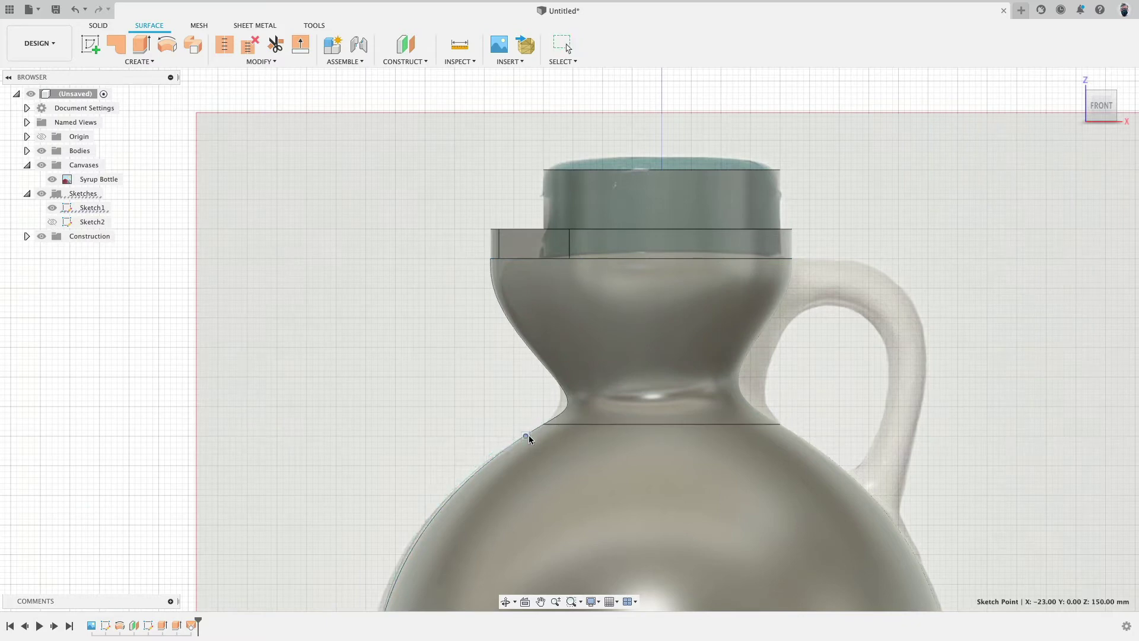
# Step: Examine from the front how closely the neck loft follows the bottle's neck and shoulder outline on the canvas
pyautogui.moveTo(471, 439); pyautogui.dragTo(486, 369, button='middle')
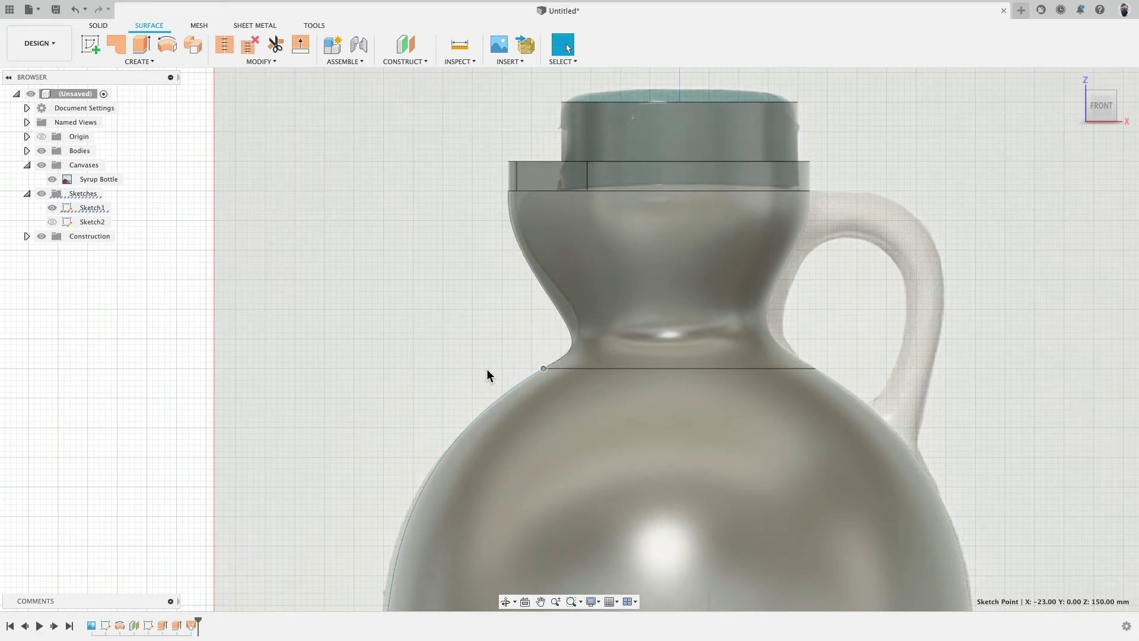
pyautogui.keyDown('shift'); pyautogui.moveTo(487, 368); pyautogui.dragTo(548, 363, button='middle'); pyautogui.keyUp('shift')
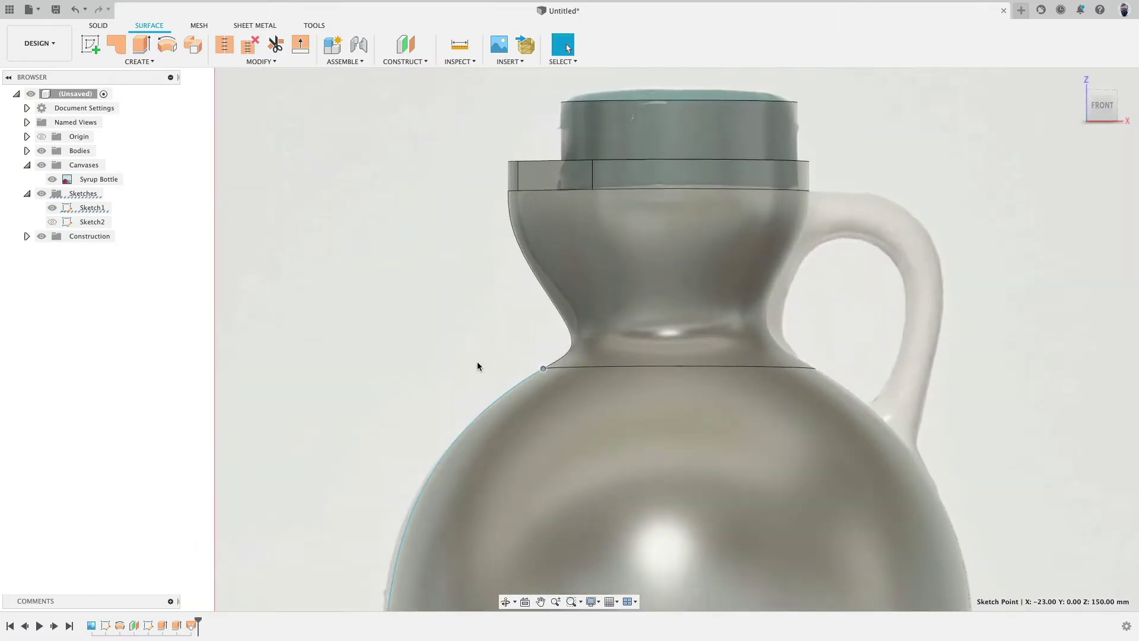
pyautogui.click(1102, 106)
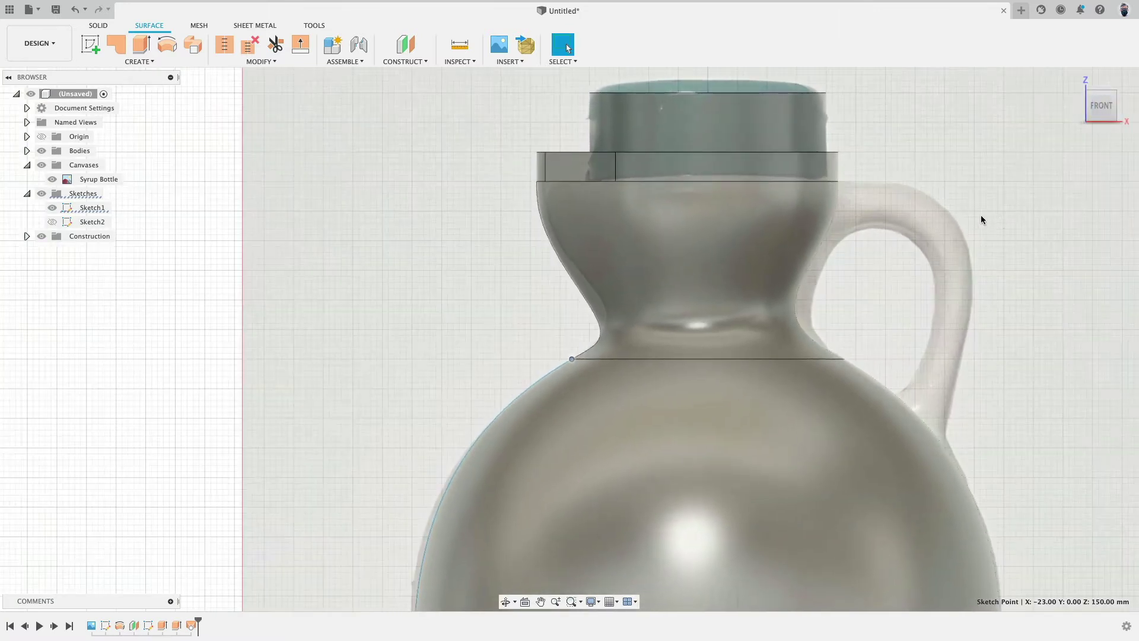
pyautogui.moveTo(981, 220); pyautogui.dragTo(857, 224, button='middle')
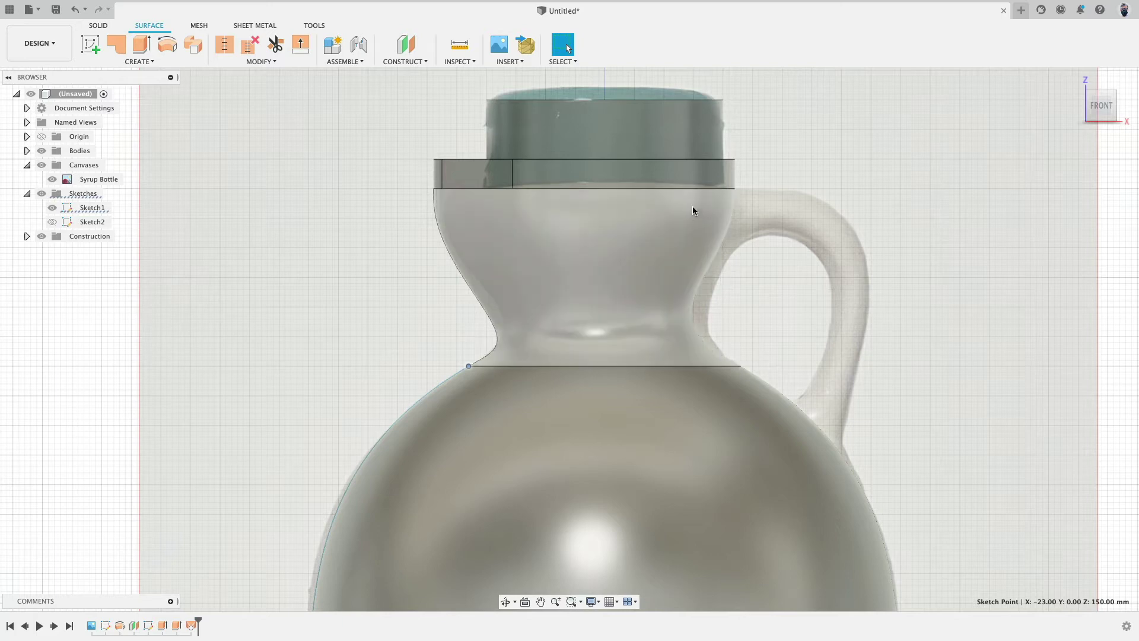
pyautogui.scroll(-8, 813, 346)
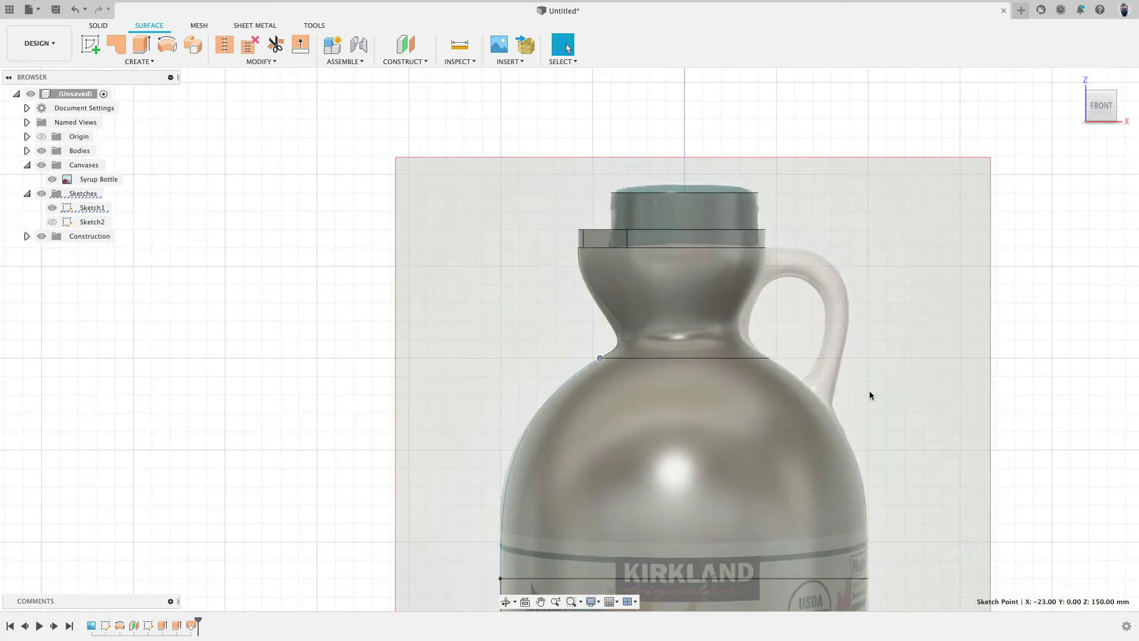
pyautogui.scroll(5, 748, 407)
pyautogui.scroll(-5, 749, 407)
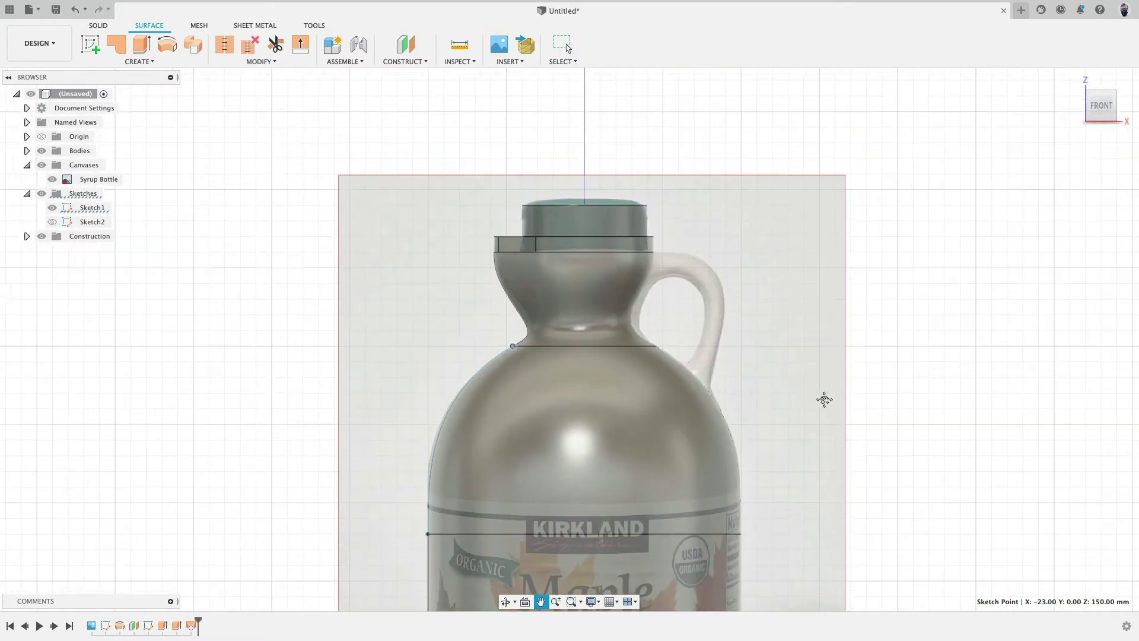
pyautogui.scroll(4, 652, 331)
pyautogui.scroll(2, 651, 332)
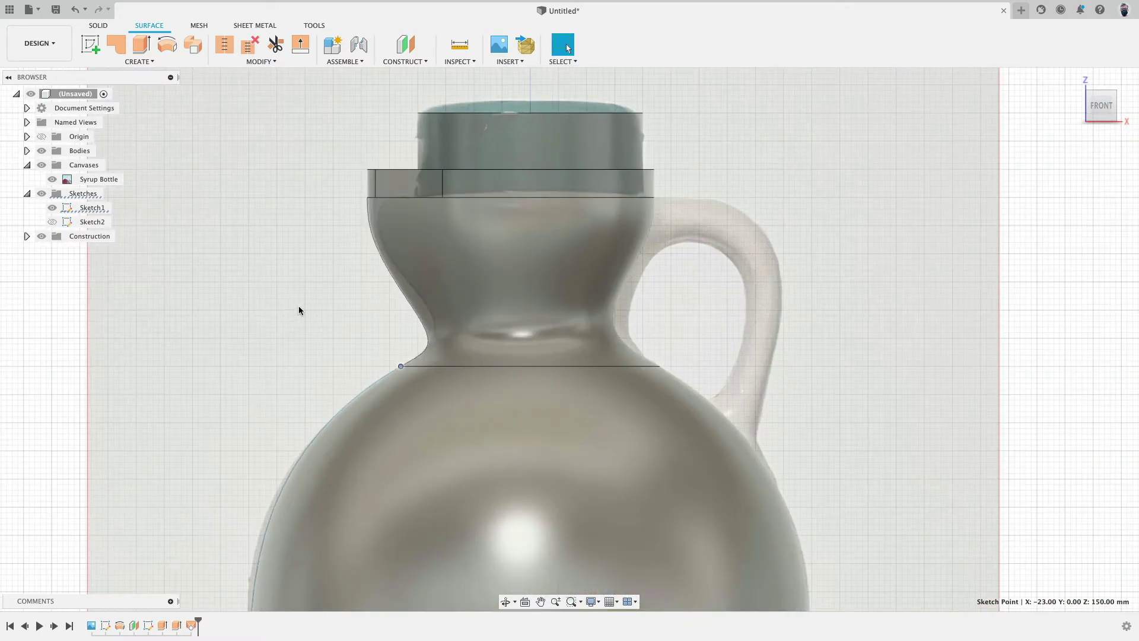
# Step: Try tangency weights of 1.465 on the neck loft's lower profile and 0.905 on its spout-side profile
pyautogui.doubleClick(191, 624)
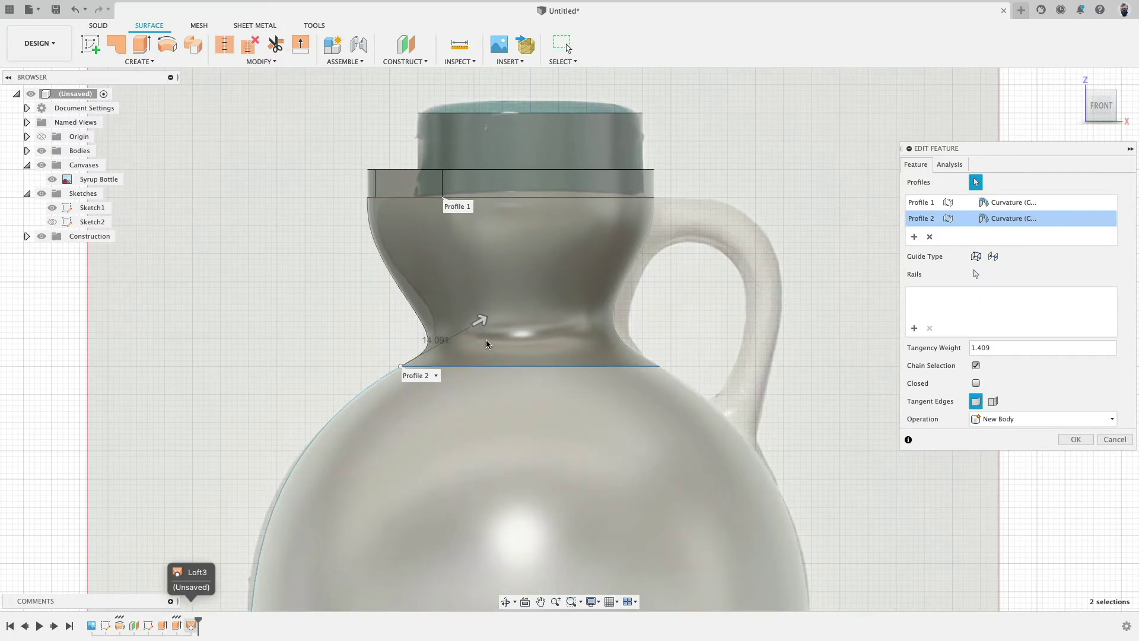
pyautogui.moveTo(481, 319); pyautogui.dragTo(493, 315)
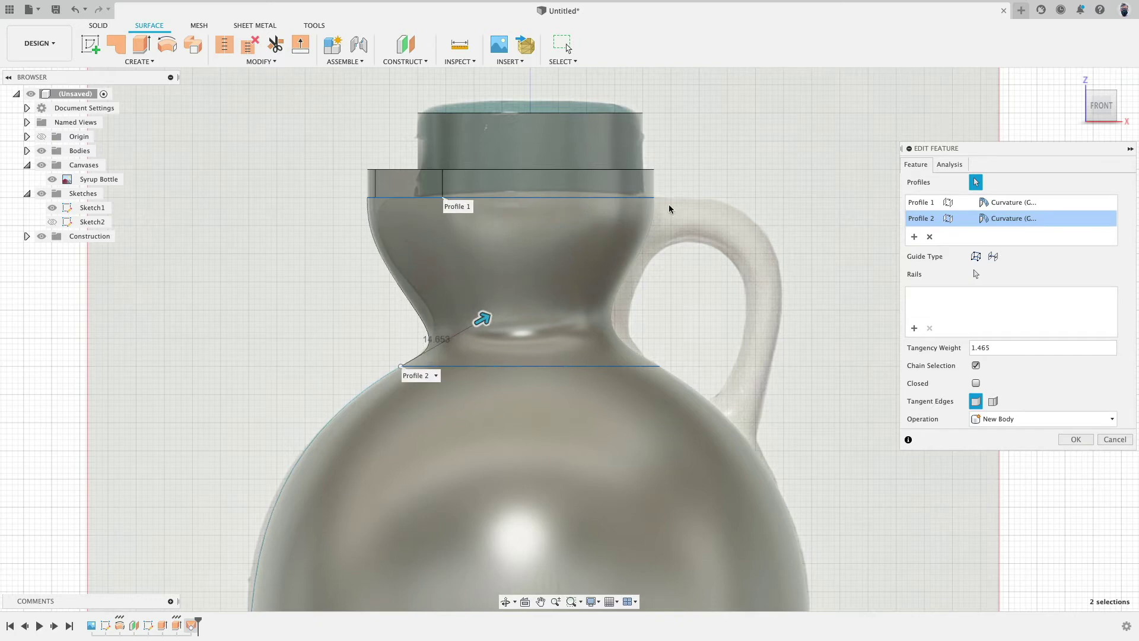
pyautogui.click(913, 204)
pyautogui.moveTo(443, 278)
pyautogui.mouseDown()
pyautogui.moveTo(442, 244)
pyautogui.moveTo(444, 256)
pyautogui.moveTo(456, 230)
pyautogui.moveTo(457, 263)
pyautogui.mouseUp()
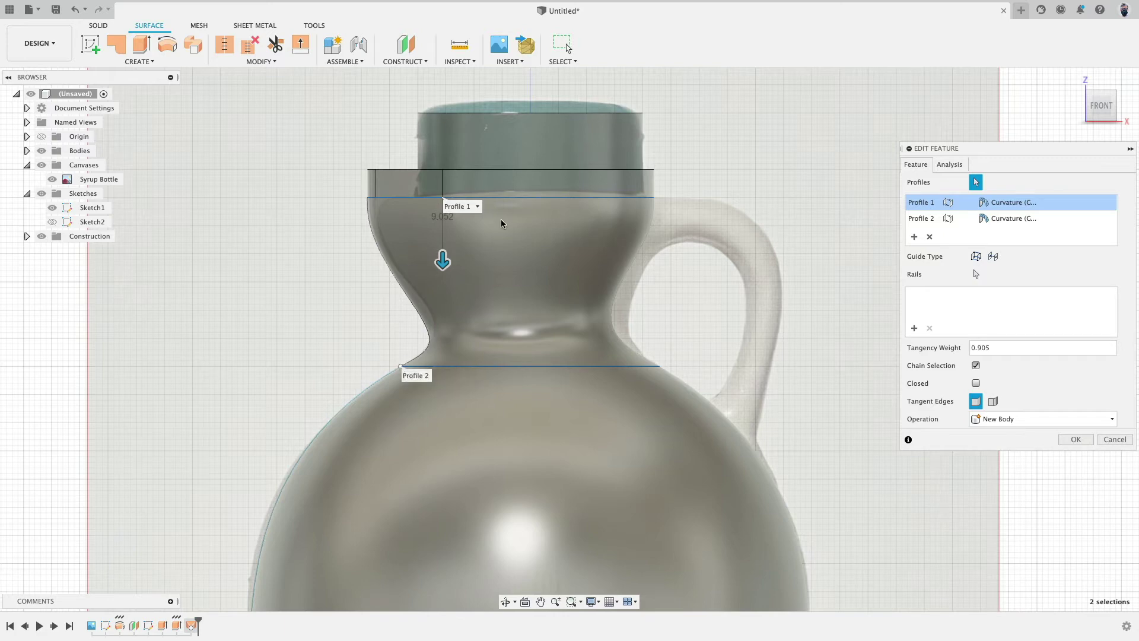
pyautogui.click(1115, 439)
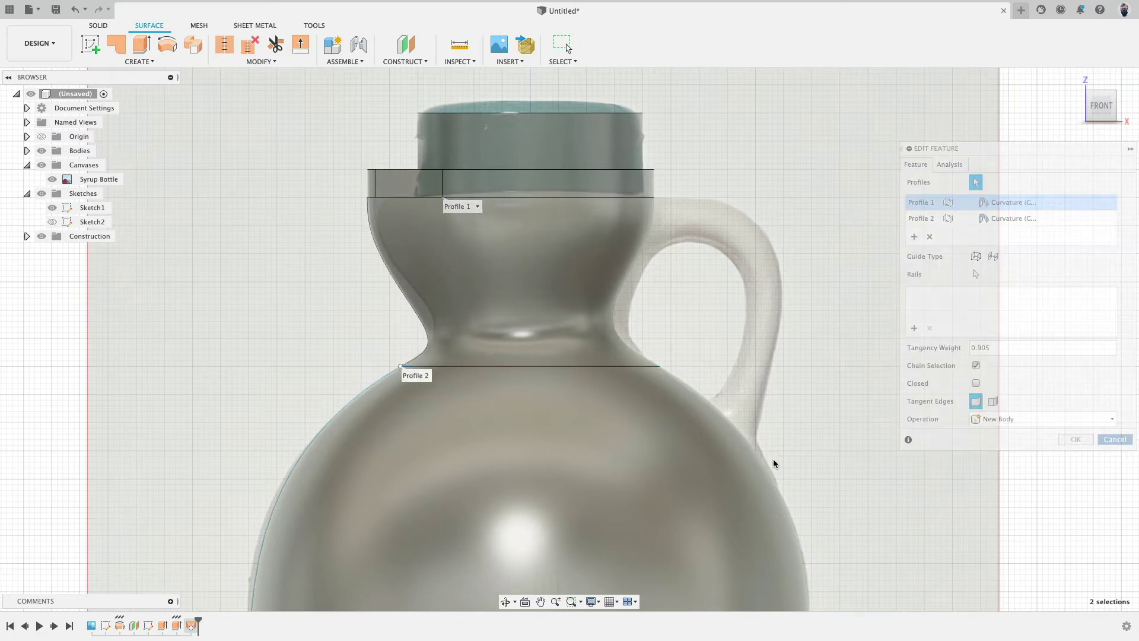
# Step: Delete the neck loft between the spout band and the body, and hide the bottle body's profile sketch
pyautogui.click(191, 626)
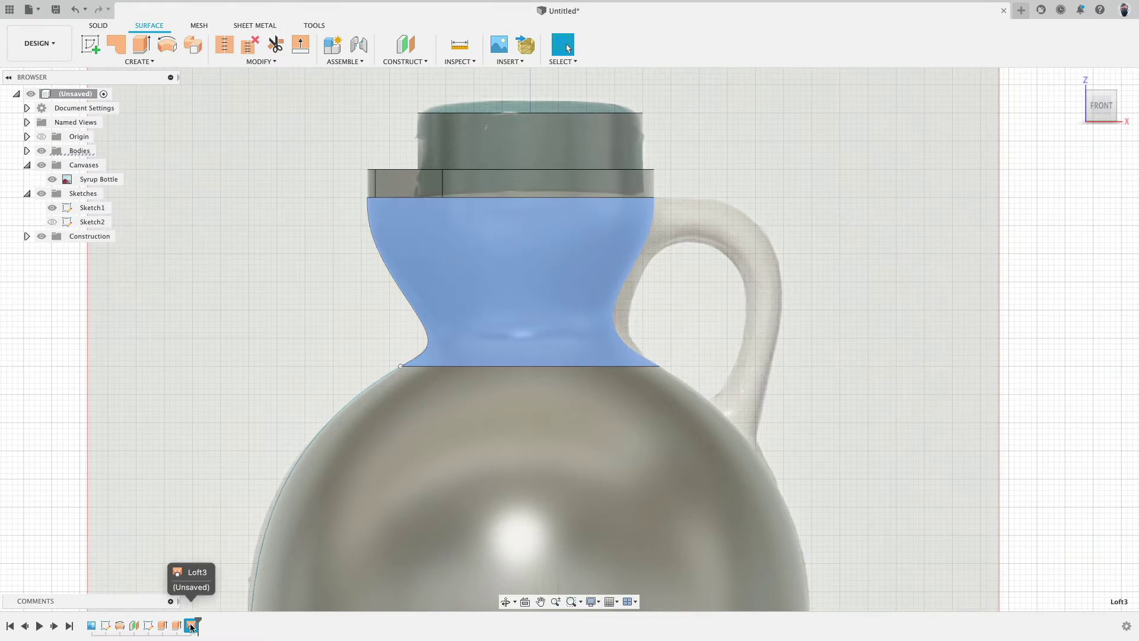
pyautogui.press('Delete')
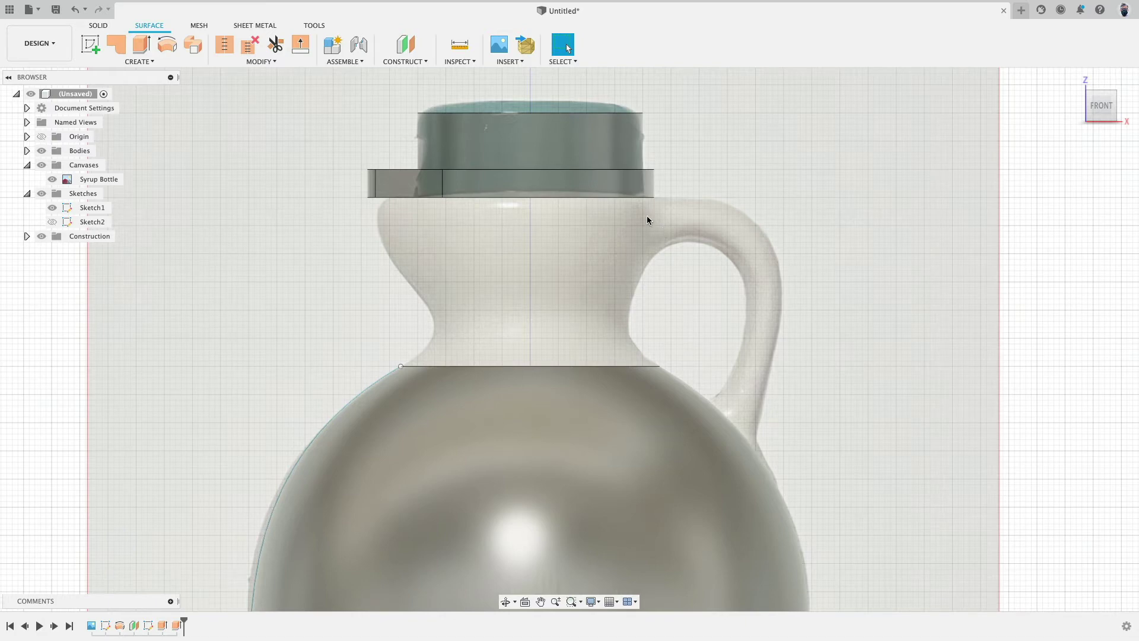
pyautogui.scroll(-2, 289, 295)
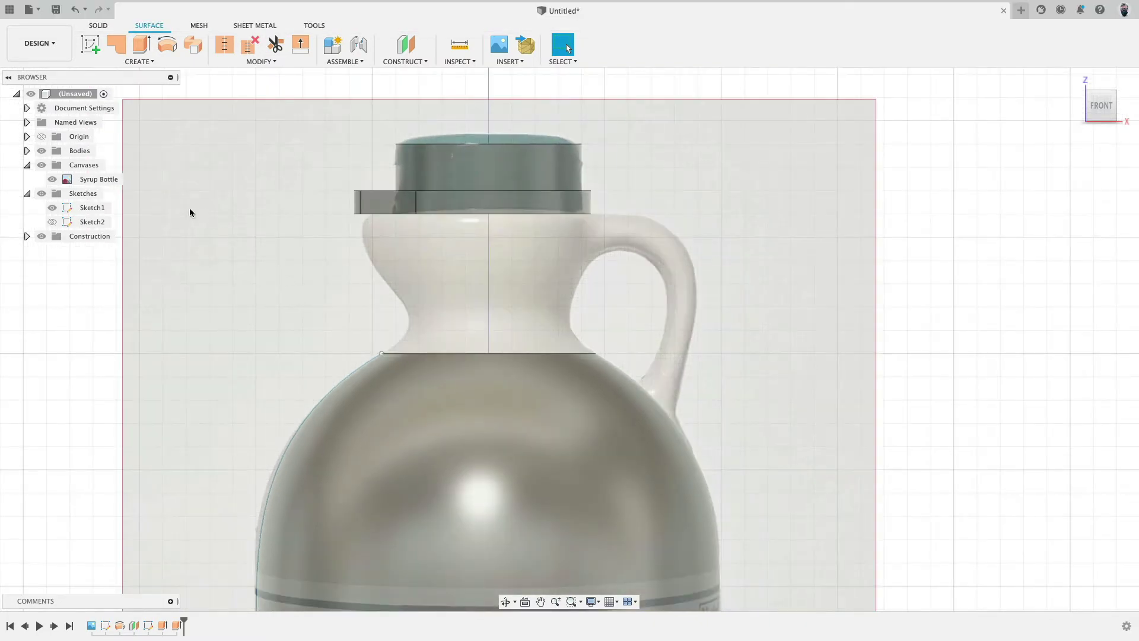
pyautogui.click(52, 222)
pyautogui.click(52, 207)
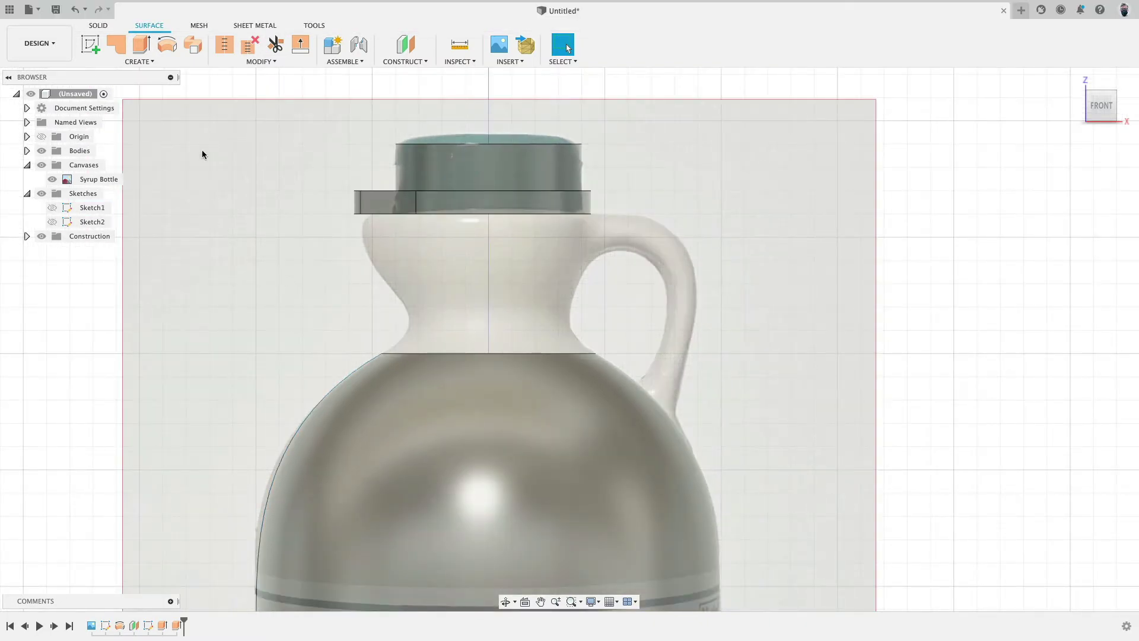
# Step: Create a sketch on the front plane and intersect it with the bottle body and the spout band's front and back faces
pyautogui.click(93, 47)
pyautogui.click(583, 334)
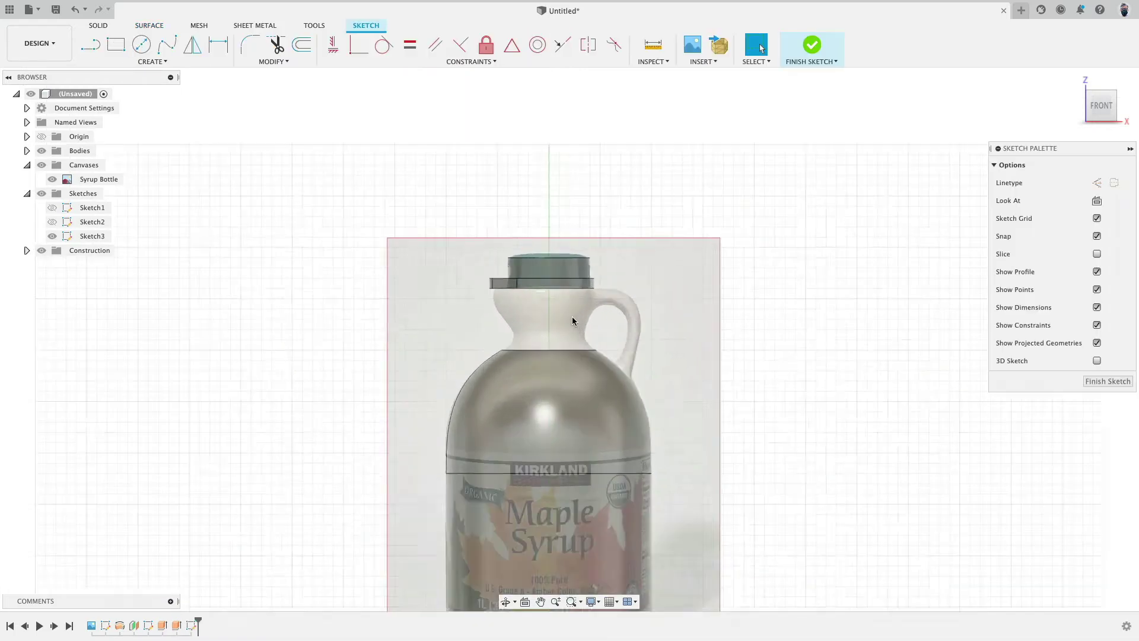
pyautogui.scroll(4, 572, 318)
pyautogui.keyDown('shift'); pyautogui.moveTo(497, 311); pyautogui.dragTo(503, 322, button='middle'); pyautogui.keyUp('shift')
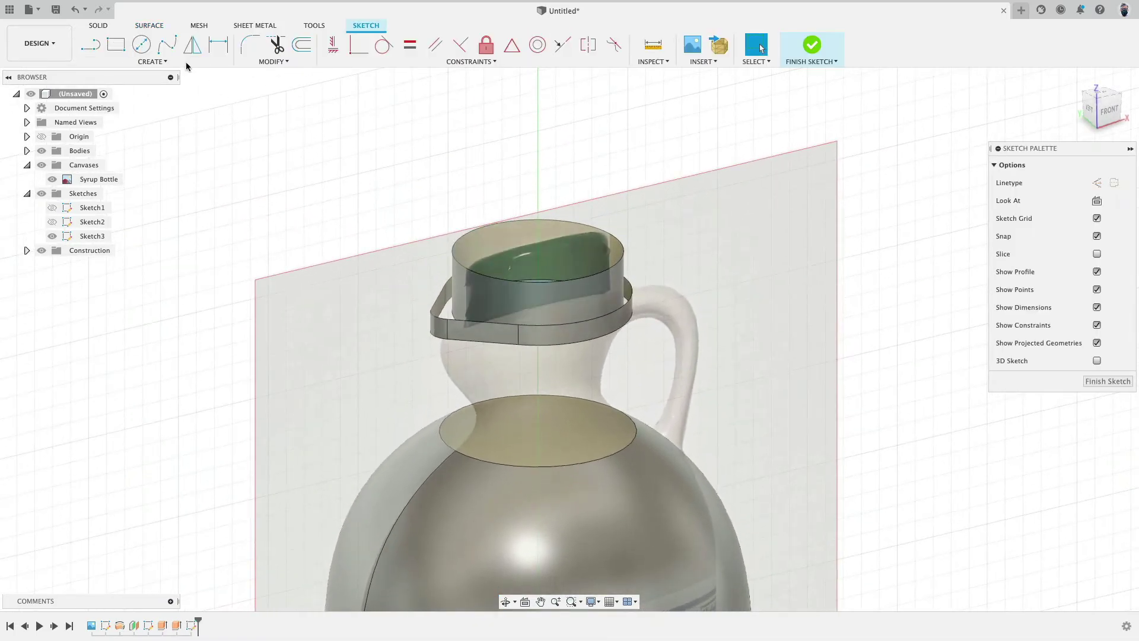
pyautogui.click(167, 61)
pyautogui.moveTo(132, 263)
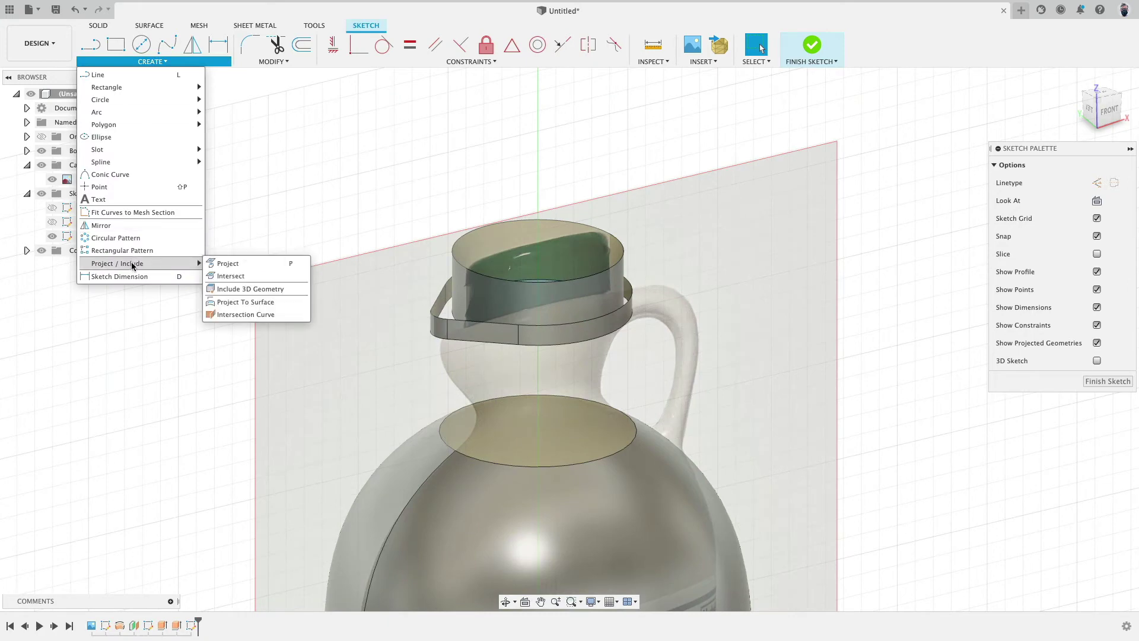
pyautogui.click(262, 276)
pyautogui.click(513, 472)
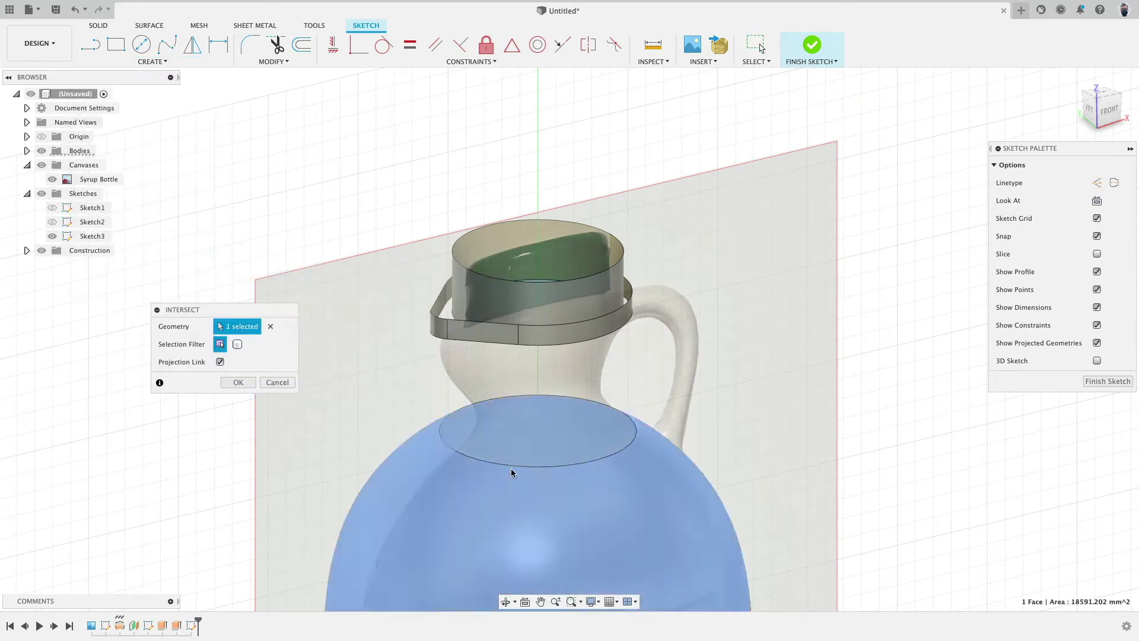
pyautogui.click(526, 330)
pyautogui.keyDown('shift'); pyautogui.moveTo(525, 330); pyautogui.dragTo(580, 284, button='middle'); pyautogui.keyUp('shift')
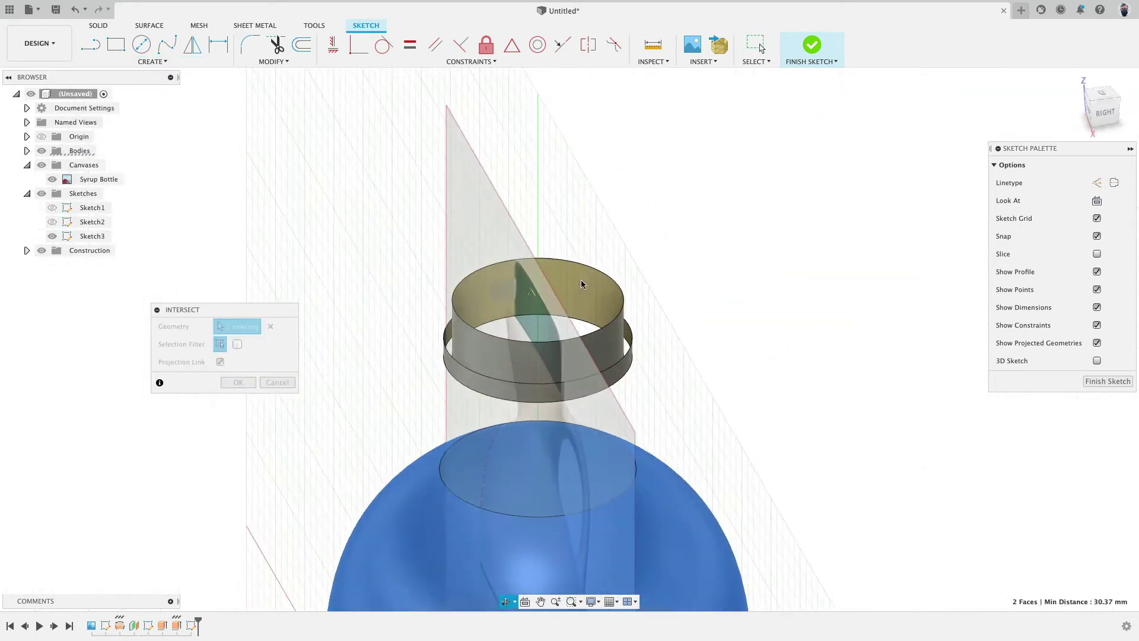
pyautogui.click(630, 362)
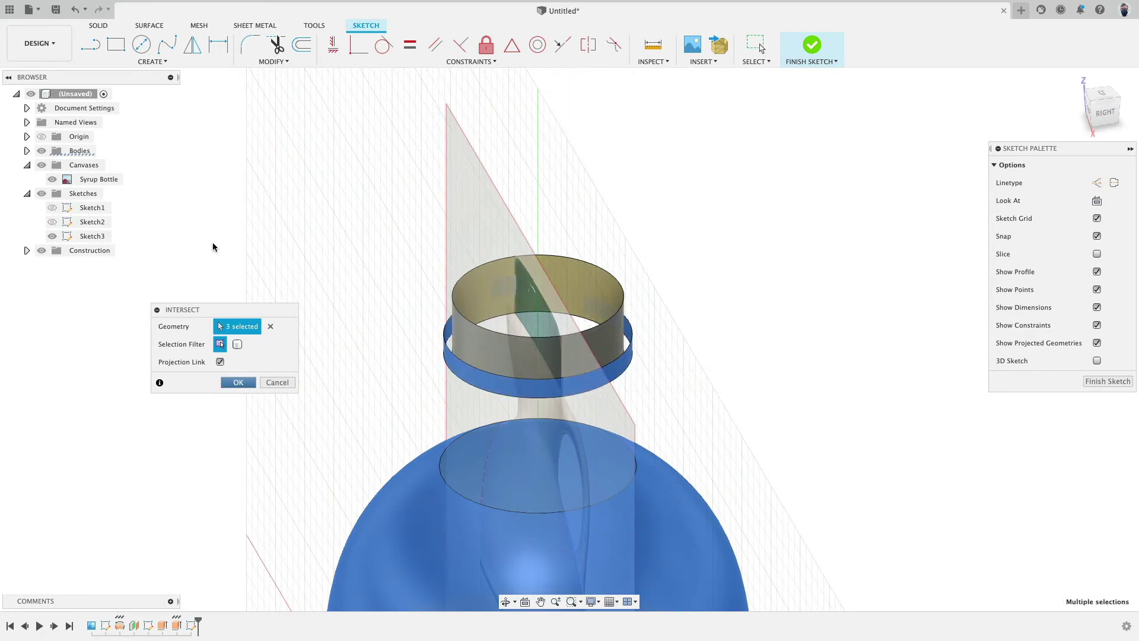
pyautogui.click(233, 384)
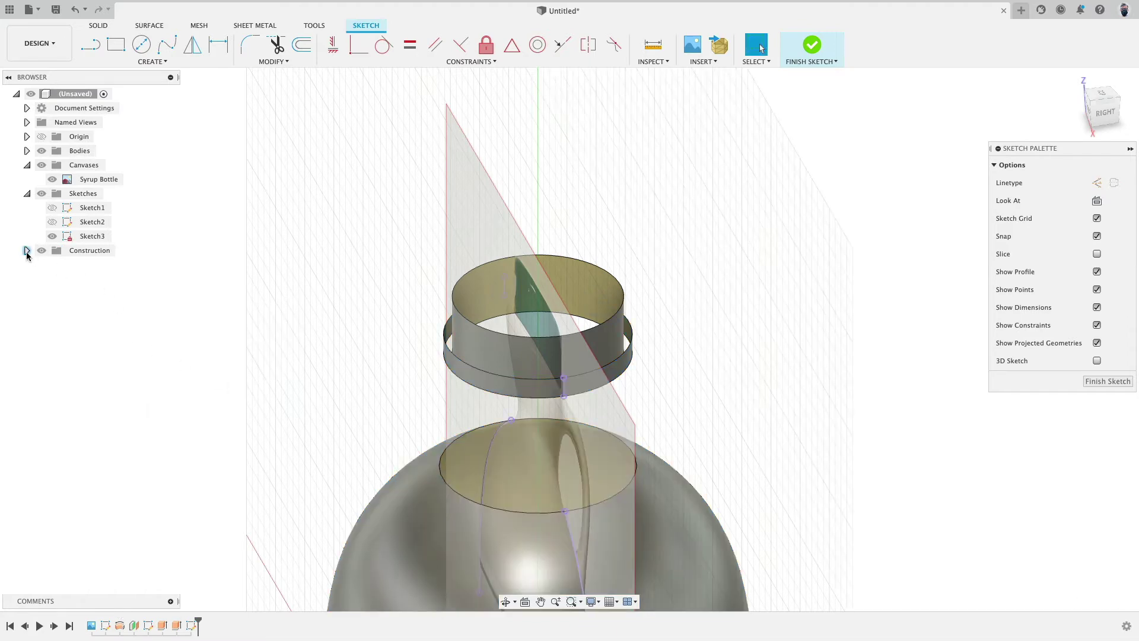
# Step: Hide all bodies and draw two fit point splines, joining the spout band's lower endpoints to the shoulder curve ends on each side
pyautogui.click(26, 150)
pyautogui.click(41, 152)
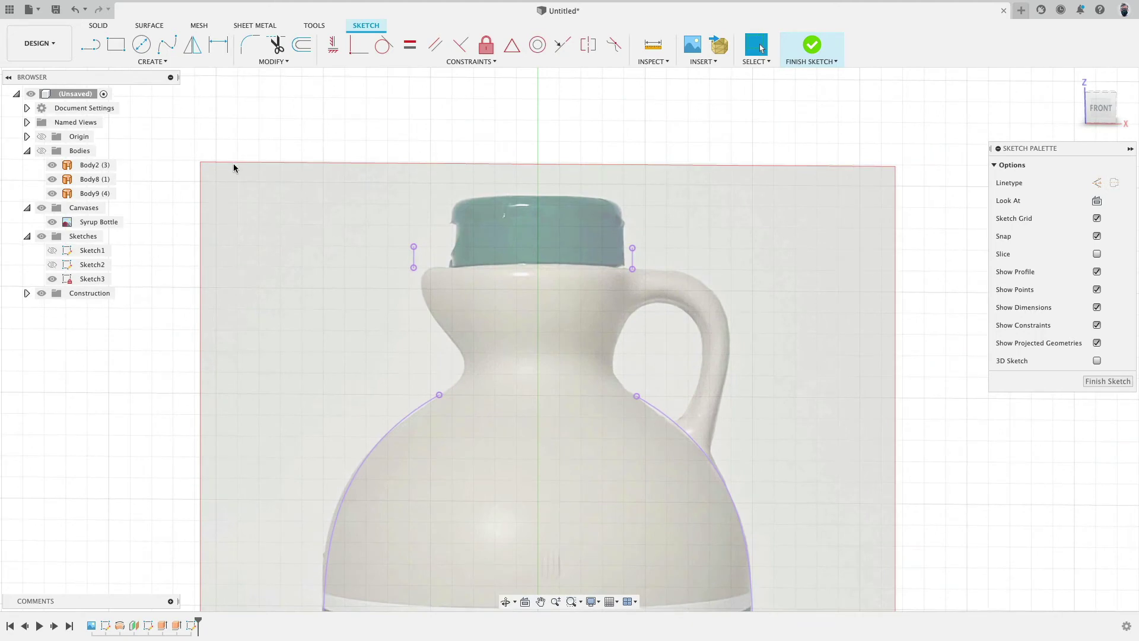
pyautogui.click(167, 45)
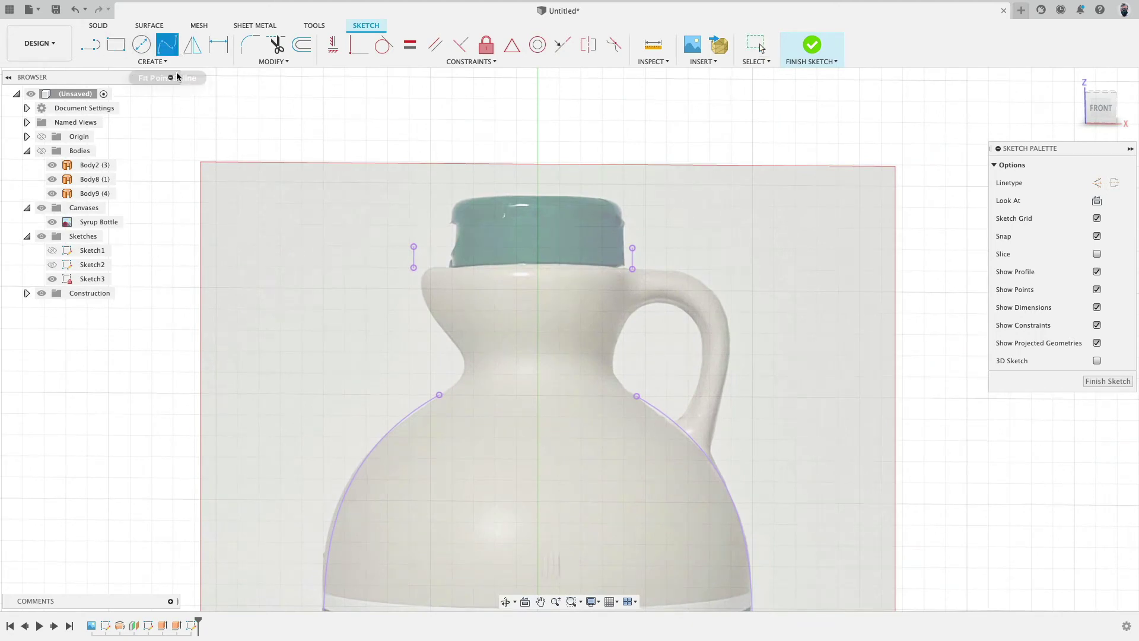
pyautogui.click(414, 268)
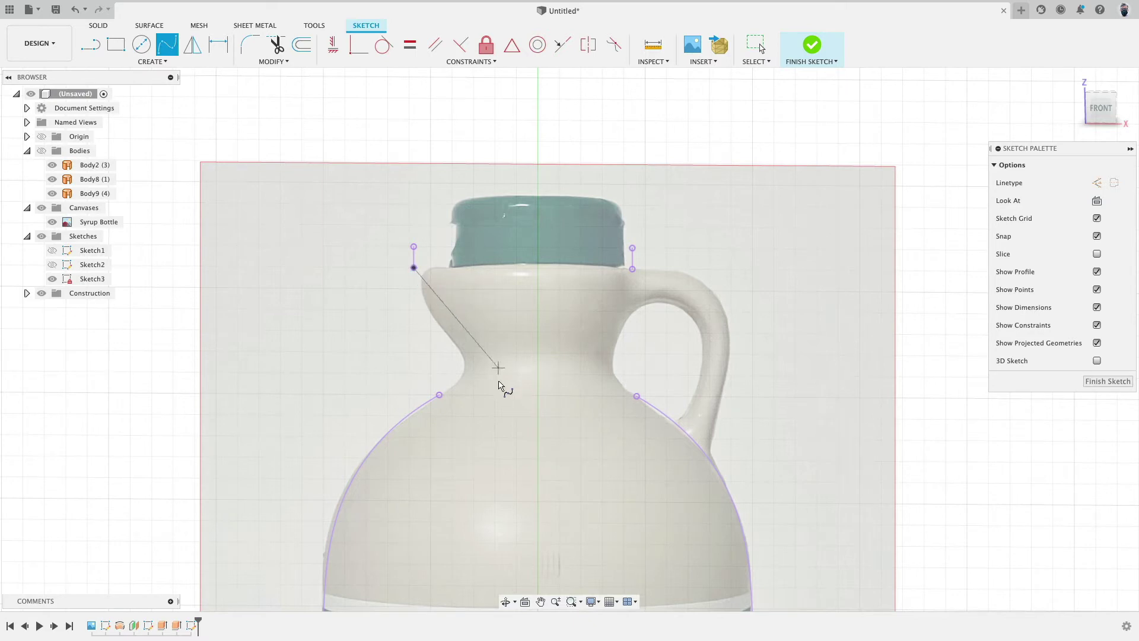
pyautogui.click(440, 394)
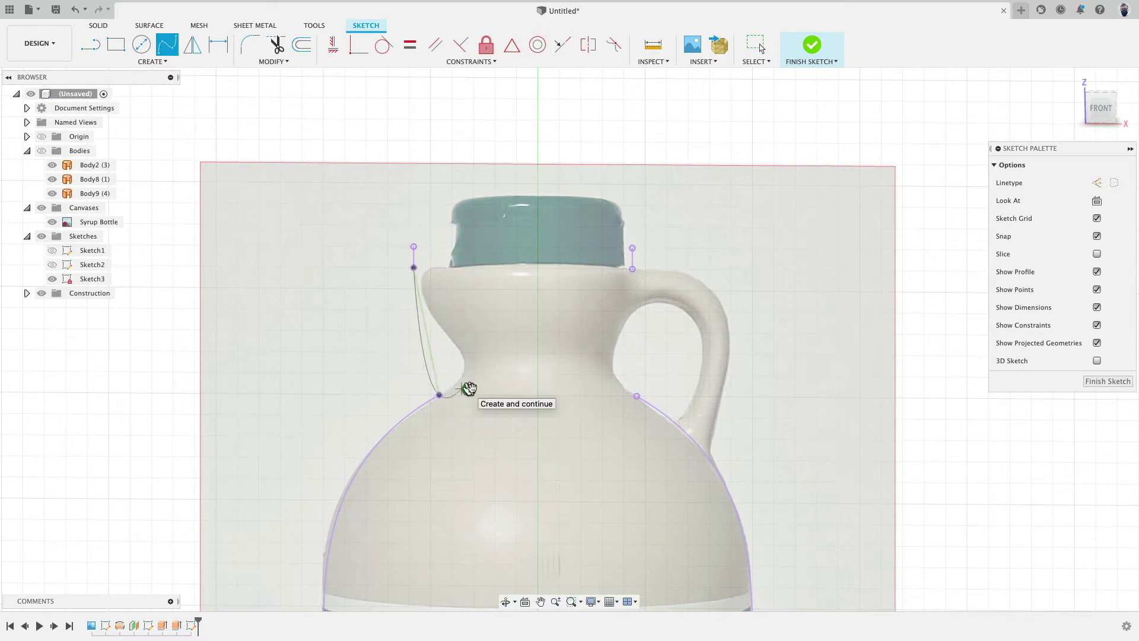
pyautogui.click(465, 390)
pyautogui.click(633, 269)
pyautogui.click(636, 396)
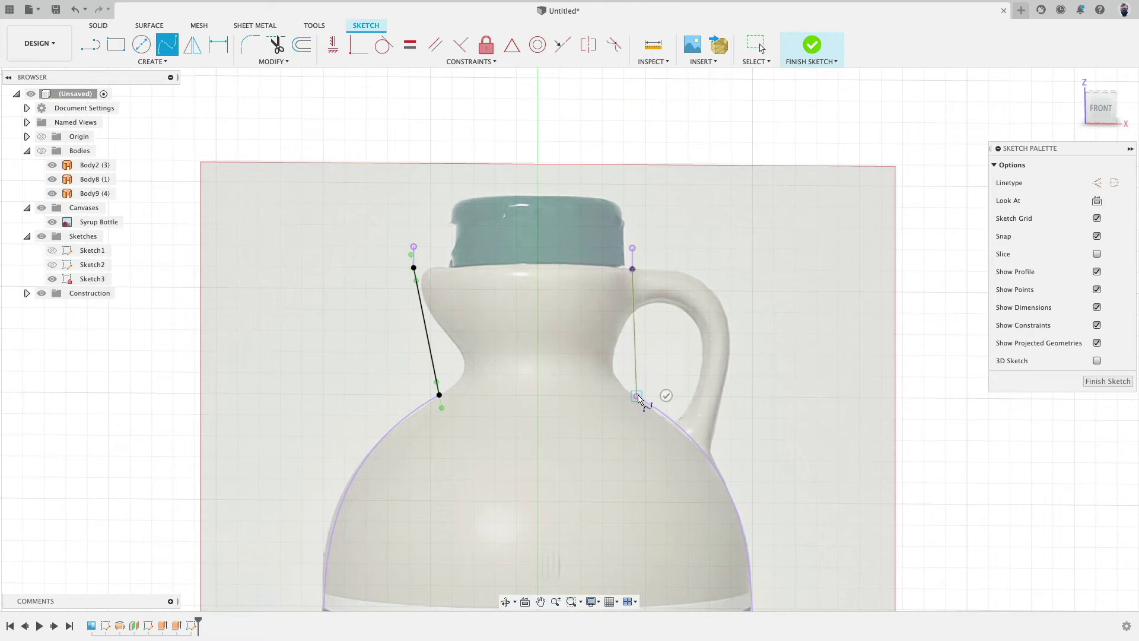
pyautogui.click(665, 395)
# Step: Apply a curvature constraint between each neck spline and its adjoining shoulder curve
pyautogui.click(614, 45)
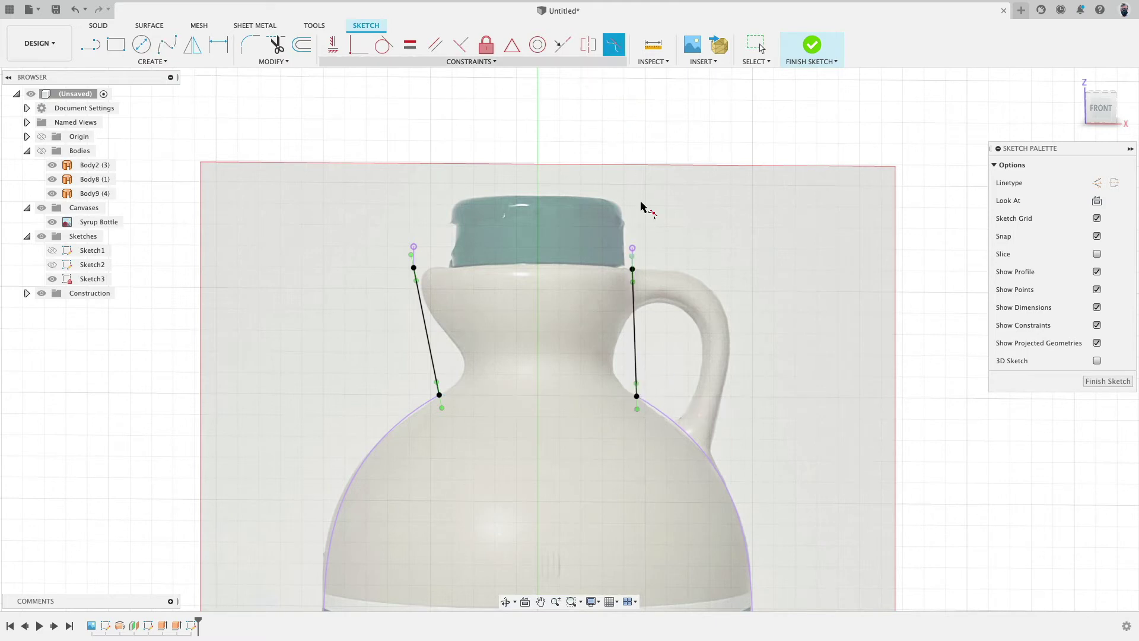
pyautogui.click(636, 356)
pyautogui.click(663, 417)
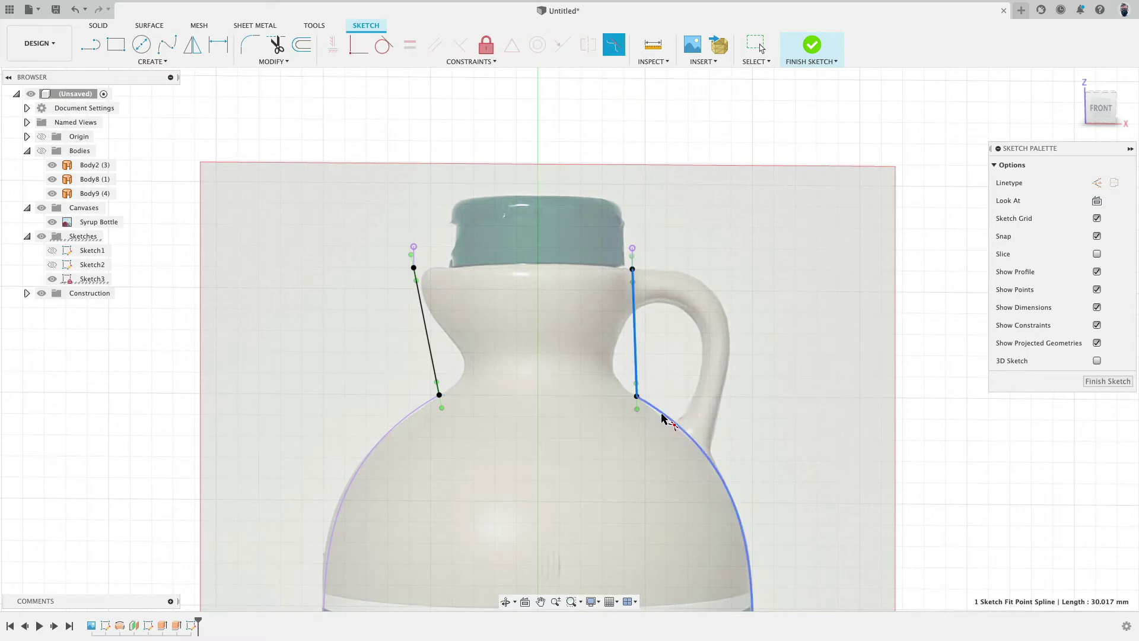
pyautogui.click(434, 359)
pyautogui.click(419, 406)
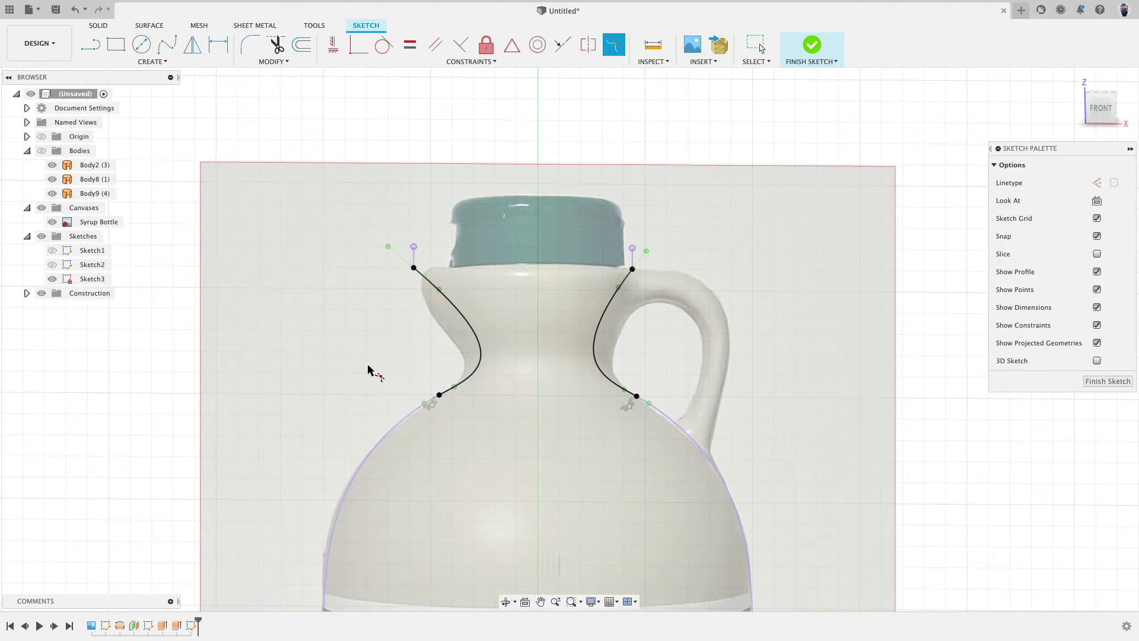
pyautogui.press('Escape')
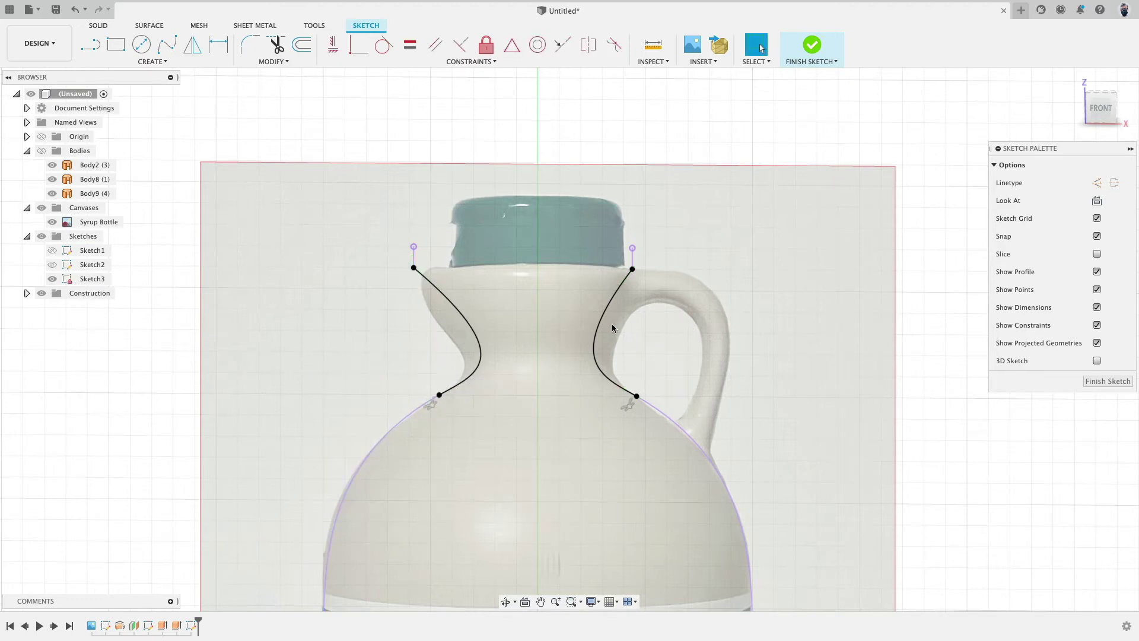
# Step: Try to reshape the handle-side neck spline near the shoulder by shortening its lower tangent handle
pyautogui.click(618, 386)
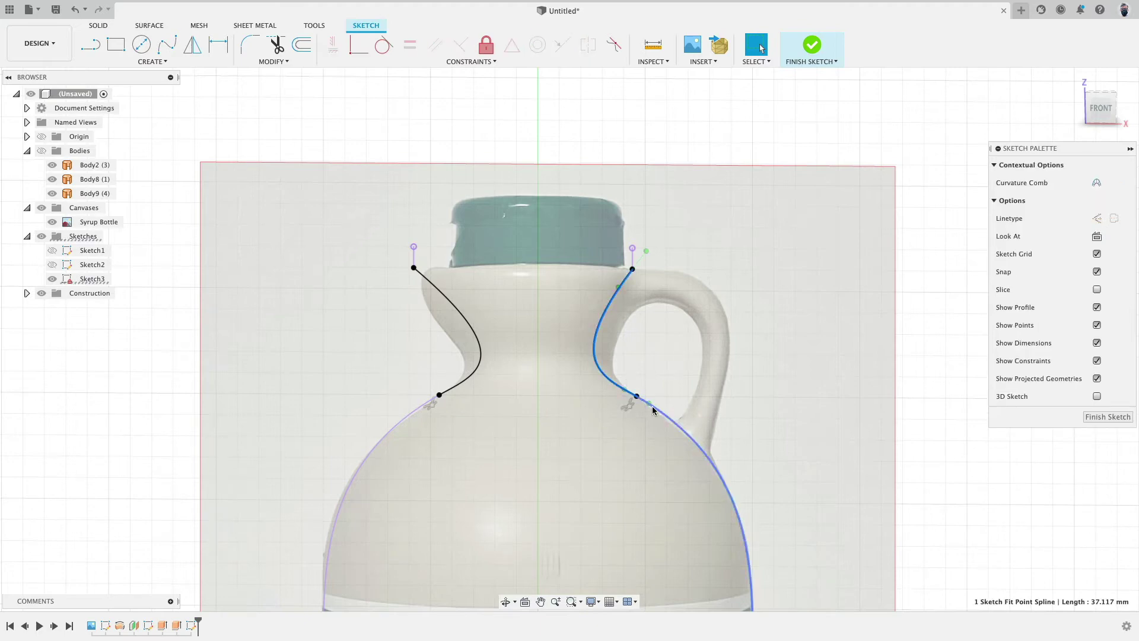
pyautogui.scroll(5, 625, 404)
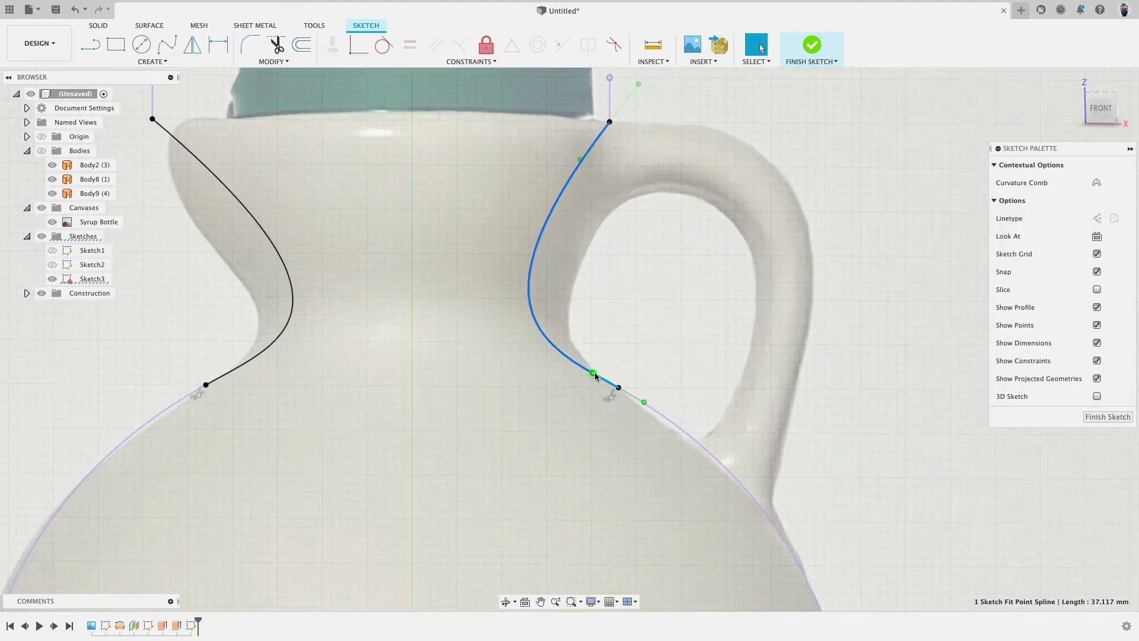
pyautogui.click(594, 375)
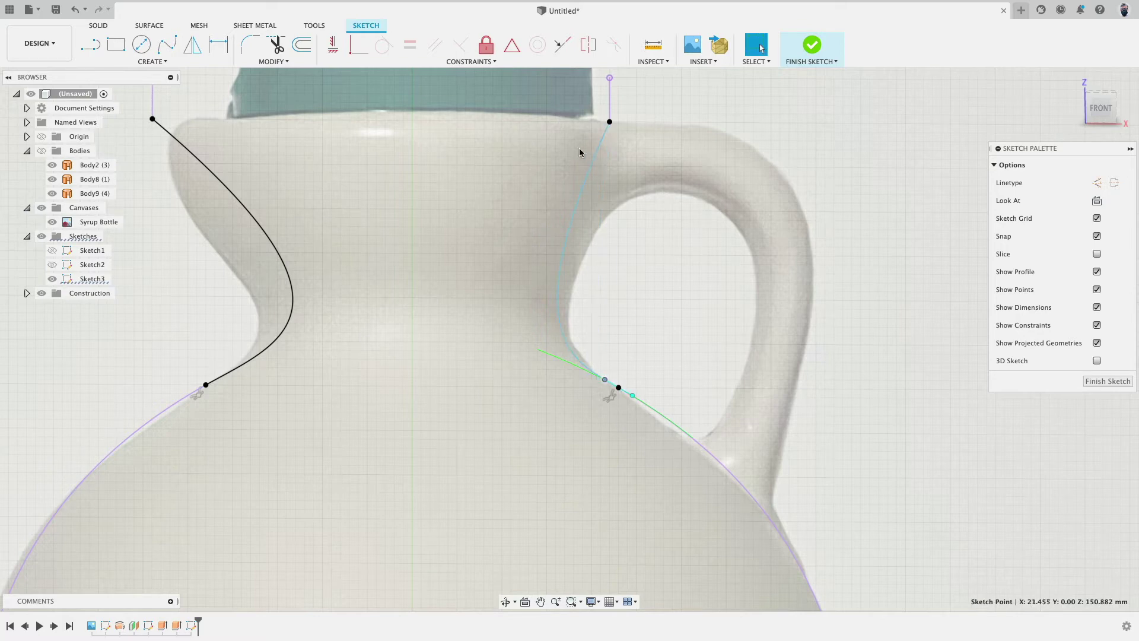
# Step: Constrain the upper tangent handle of the handle-side neck spline to vertical
pyautogui.scroll(-2, 608, 178)
pyautogui.click(602, 161)
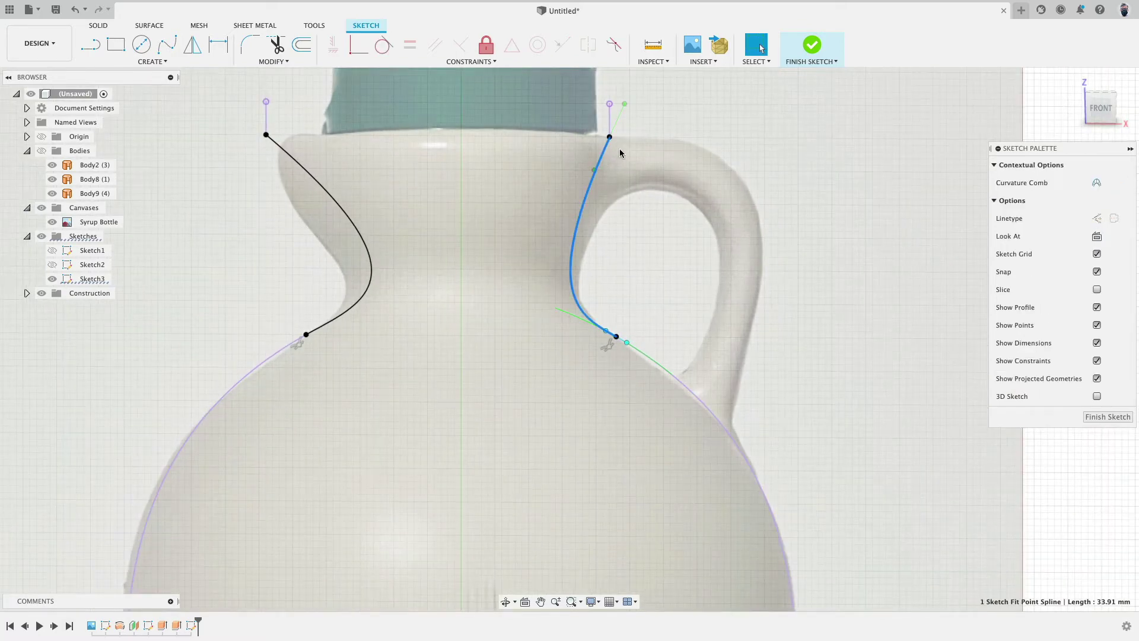
pyautogui.click(621, 121)
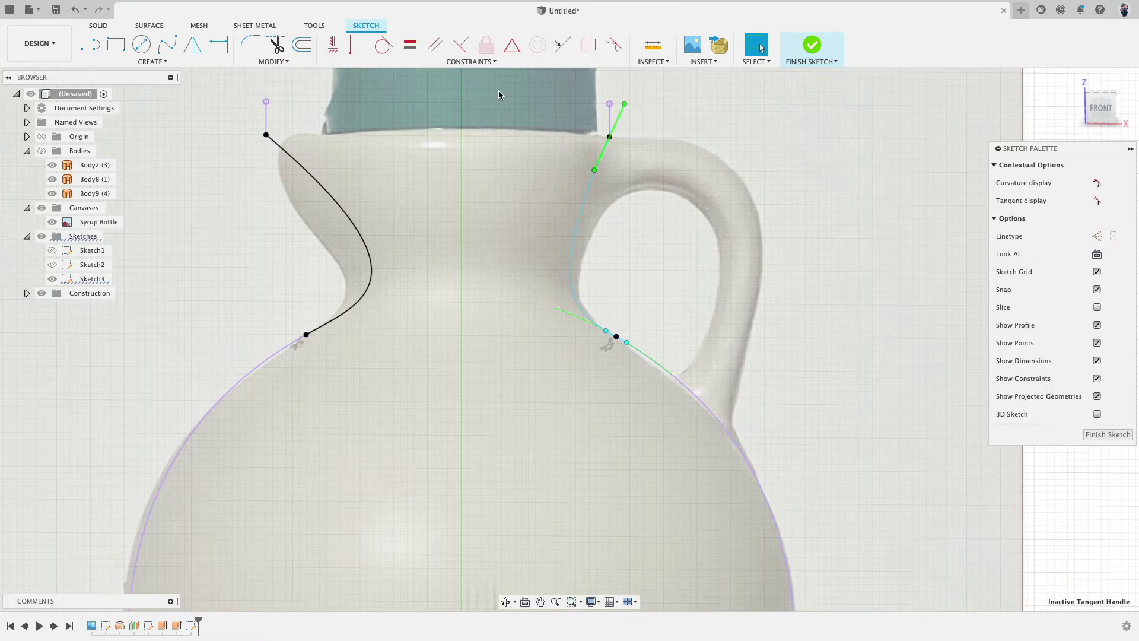
pyautogui.click(333, 44)
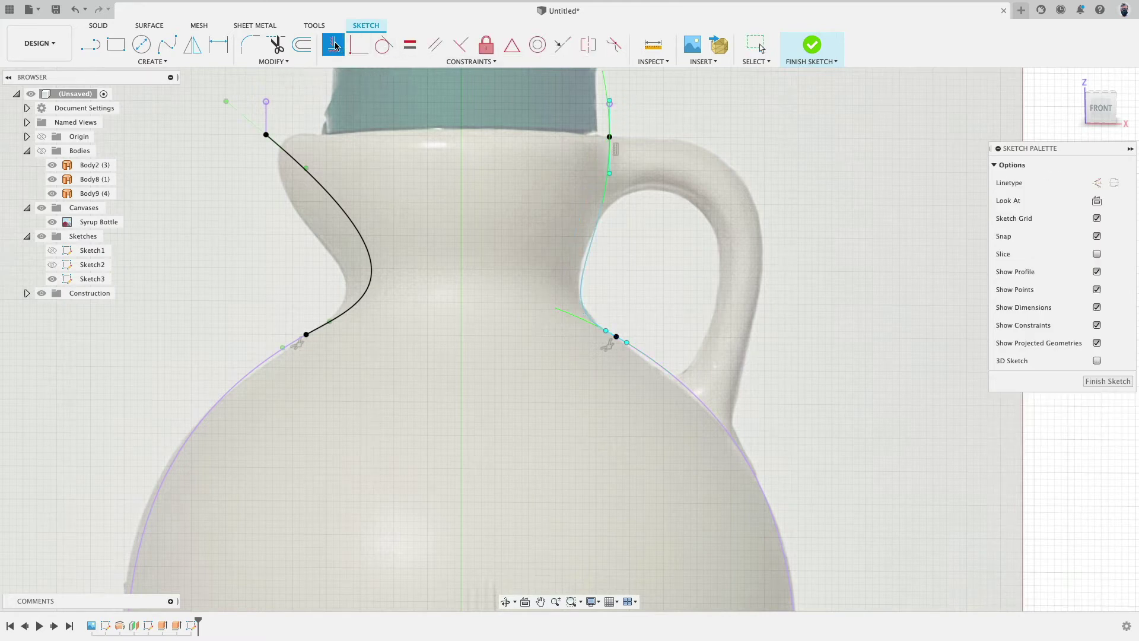
pyautogui.moveTo(631, 138); pyautogui.dragTo(624, 215, button='middle')
pyautogui.press('Escape')
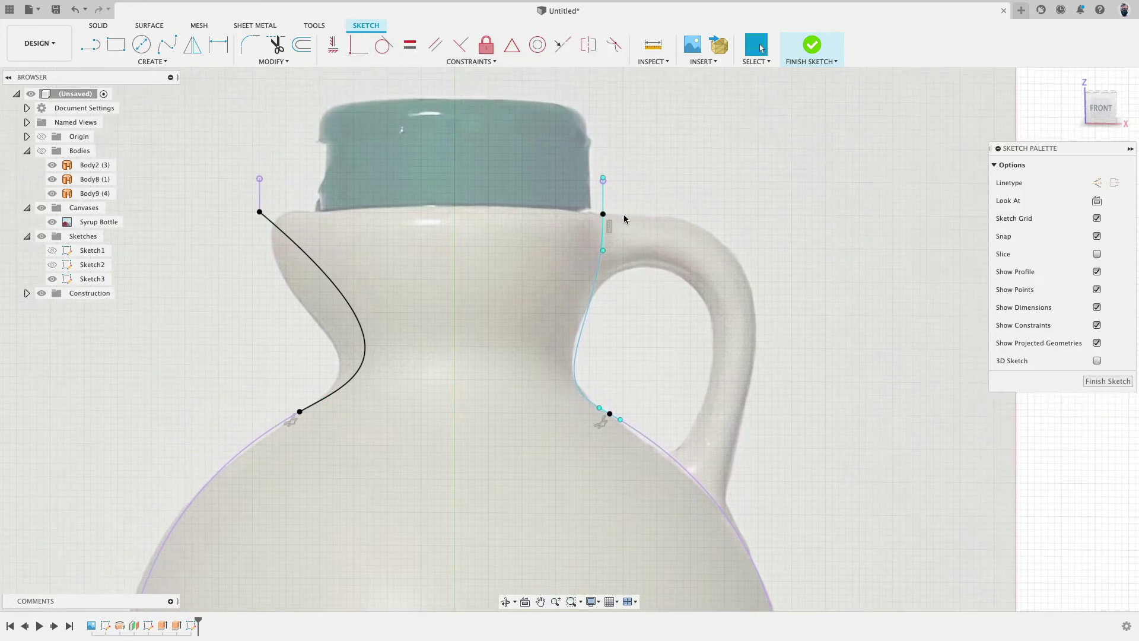
# Step: Deactivate the lower tangent handle where the handle-side neck spline meets the body's shoulder curve
pyautogui.scroll(2, 621, 264)
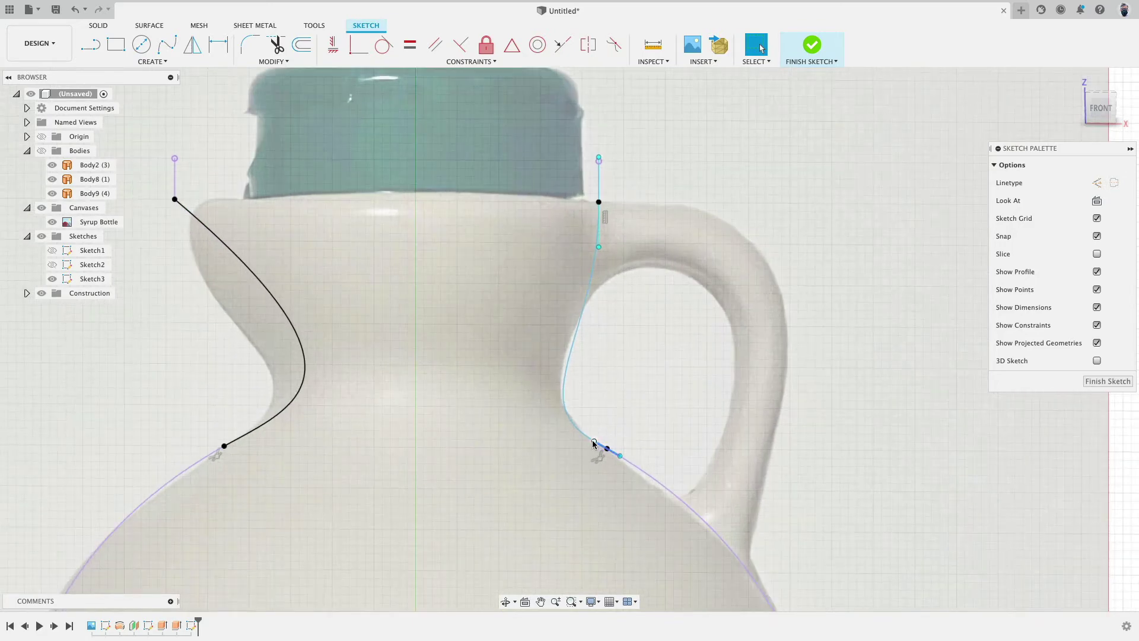
pyautogui.scroll(3, 594, 445)
pyautogui.click(596, 436)
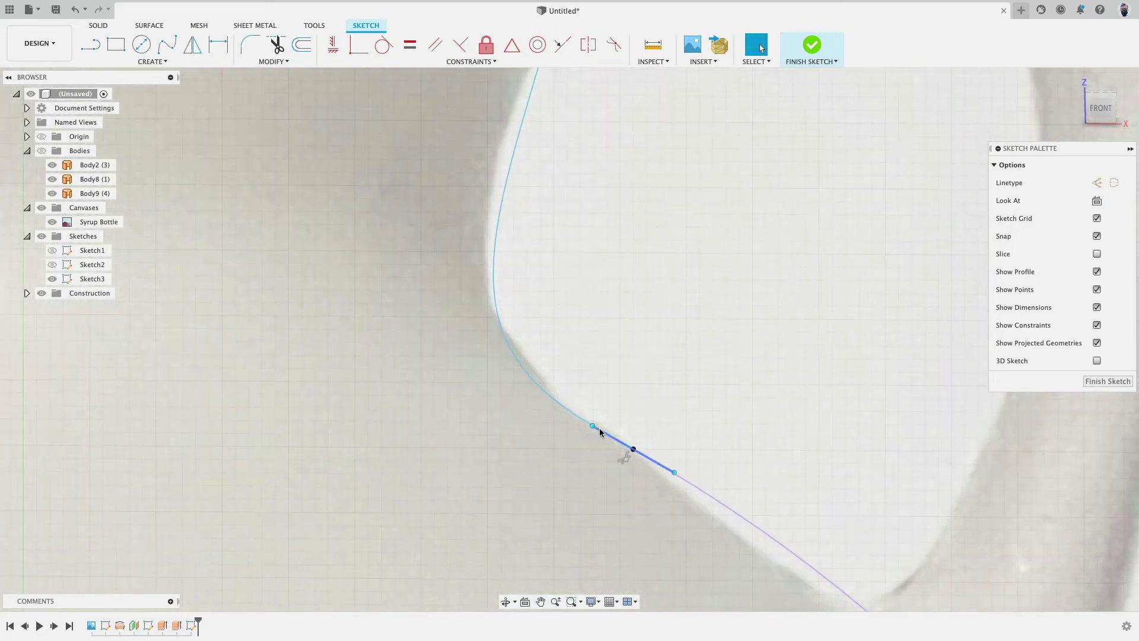
pyautogui.rightClick(602, 434)
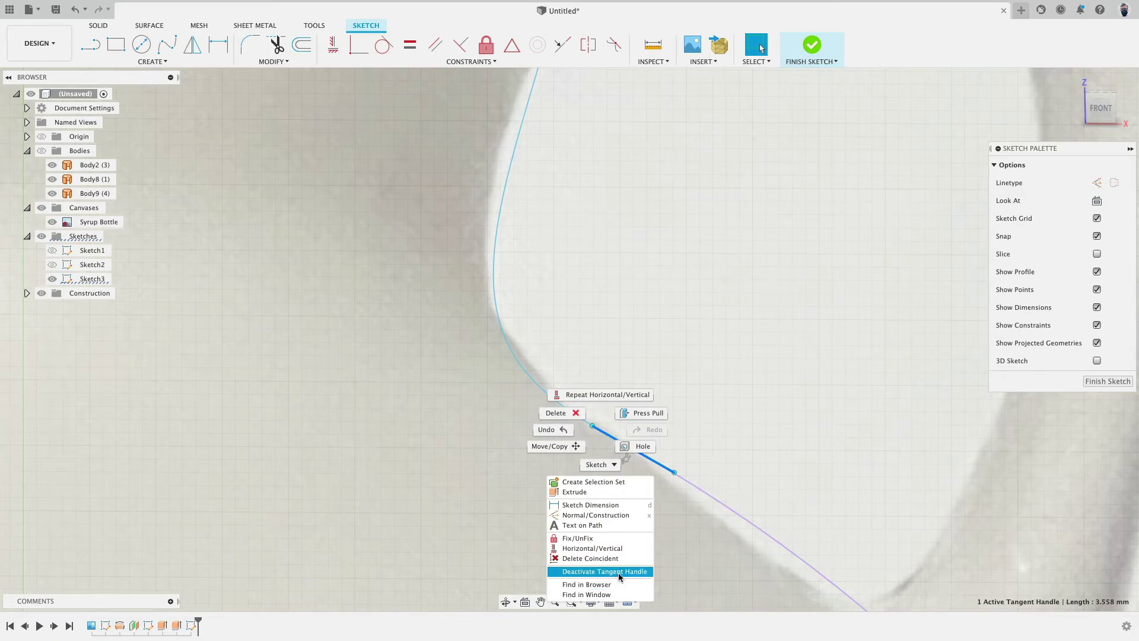
pyautogui.click(570, 369)
# Step: Lengthen the vertical tangent handle of the handle-side neck spline so its lower end sits at X 22, Z 174 mm
pyautogui.scroll(-5, 568, 368)
pyautogui.scroll(-2, 567, 368)
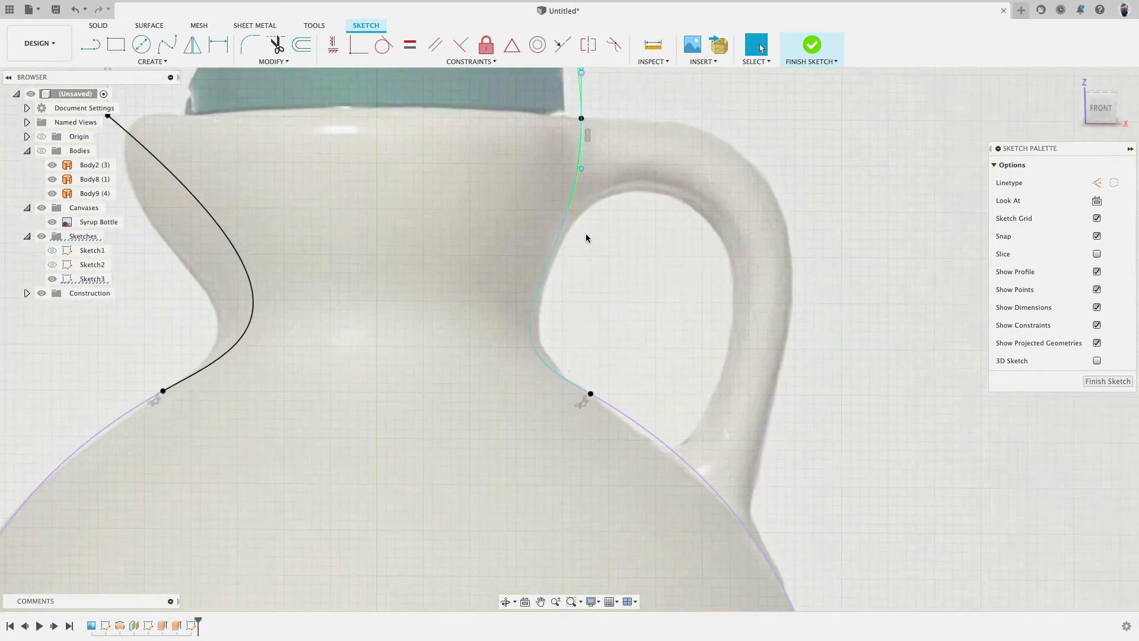
pyautogui.click(581, 174)
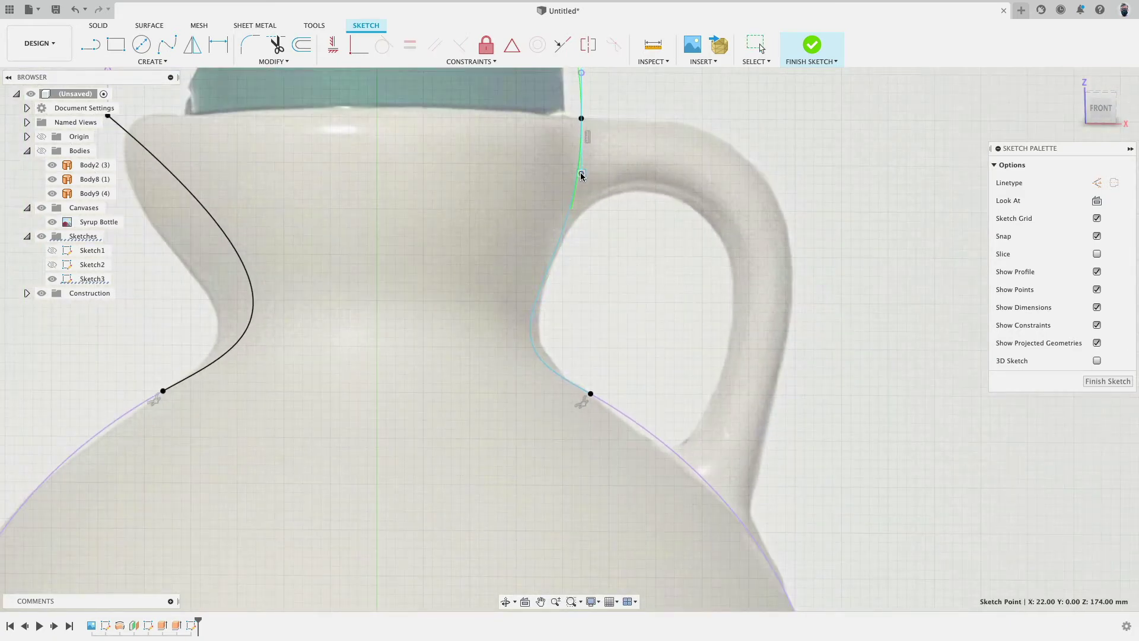
pyautogui.moveTo(597, 247); pyautogui.dragTo(656, 275, button='middle')
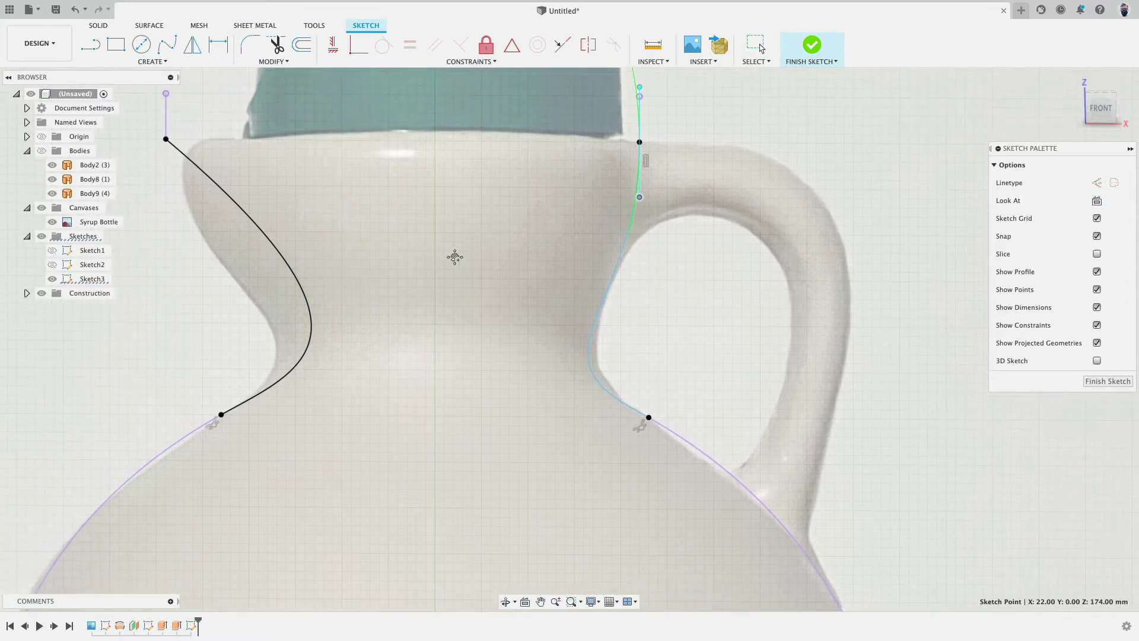
# Step: Try a horizontal/vertical constraint on the upper tangent handle of the spout-side neck spline, then undo it
pyautogui.moveTo(455, 257); pyautogui.dragTo(633, 291, button='middle')
pyautogui.click(403, 207)
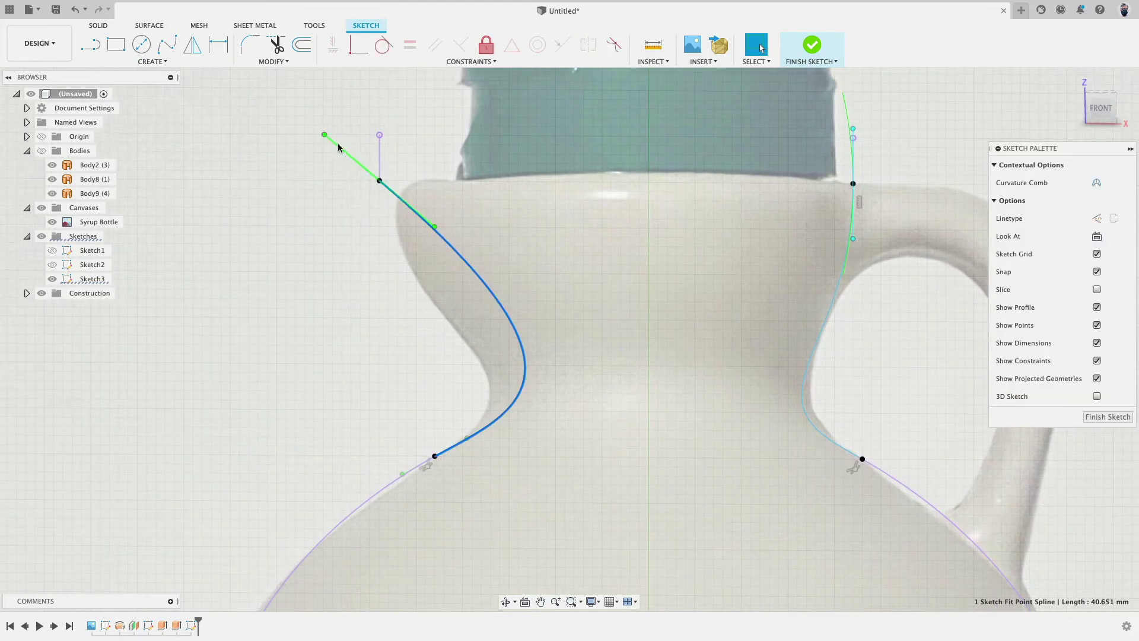
pyautogui.click(333, 48)
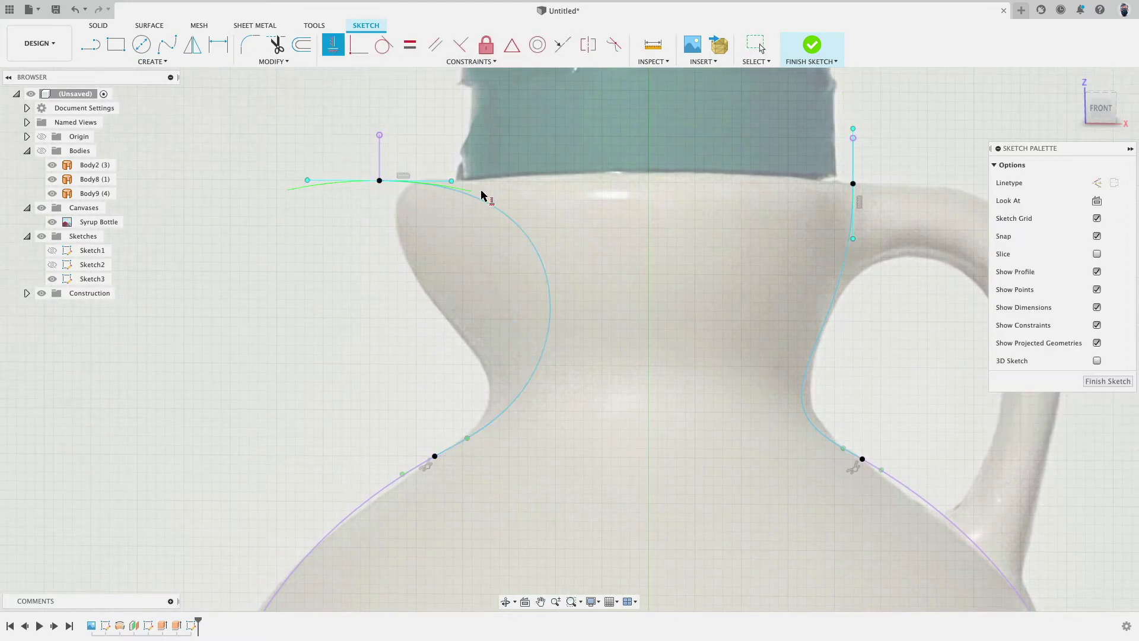
pyautogui.press('Escape')
pyautogui.press('super+z')
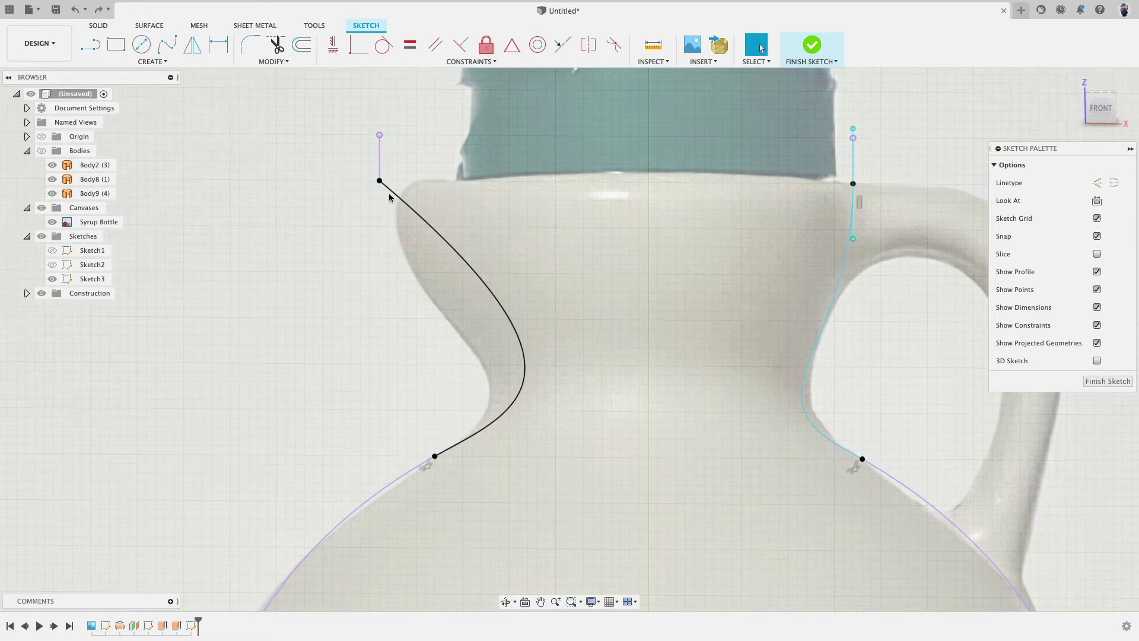
# Step: Rotate the spout-side neck spline's upper tangent handle close to upright and constrain it to vertical
pyautogui.click(388, 194)
pyautogui.moveTo(328, 139); pyautogui.dragTo(362, 93)
pyautogui.click(369, 157)
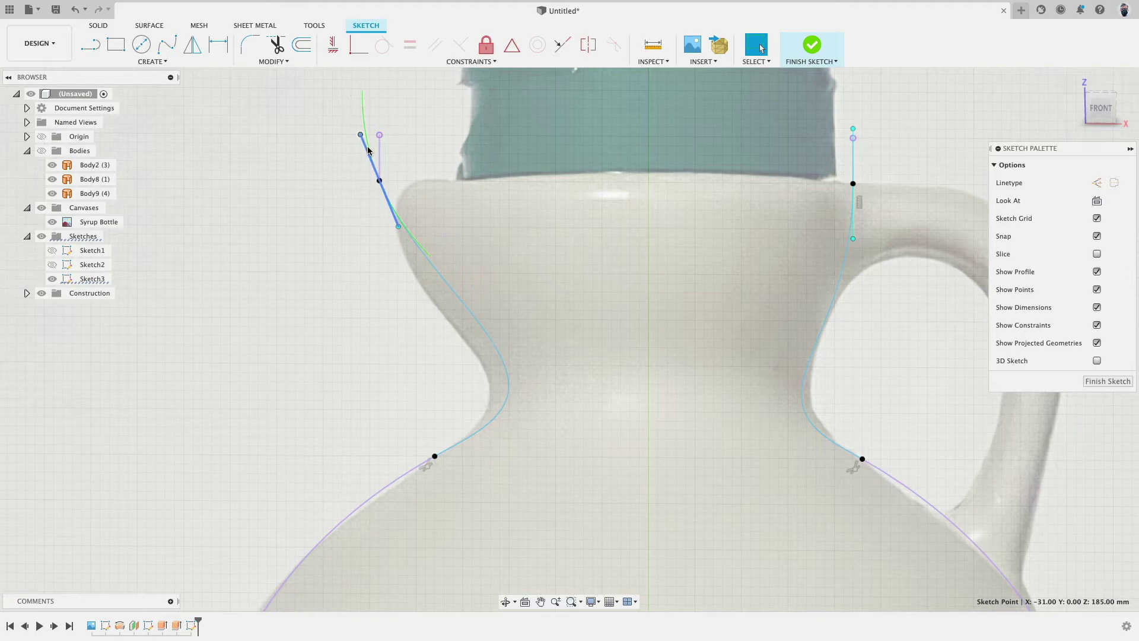
pyautogui.click(333, 45)
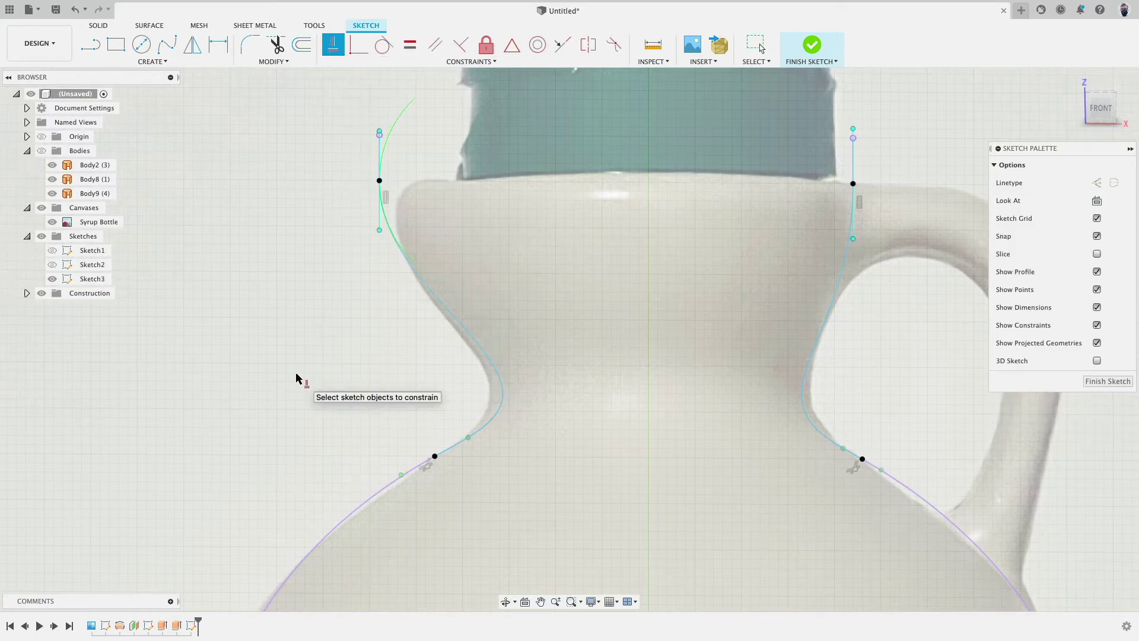
pyautogui.press('Escape')
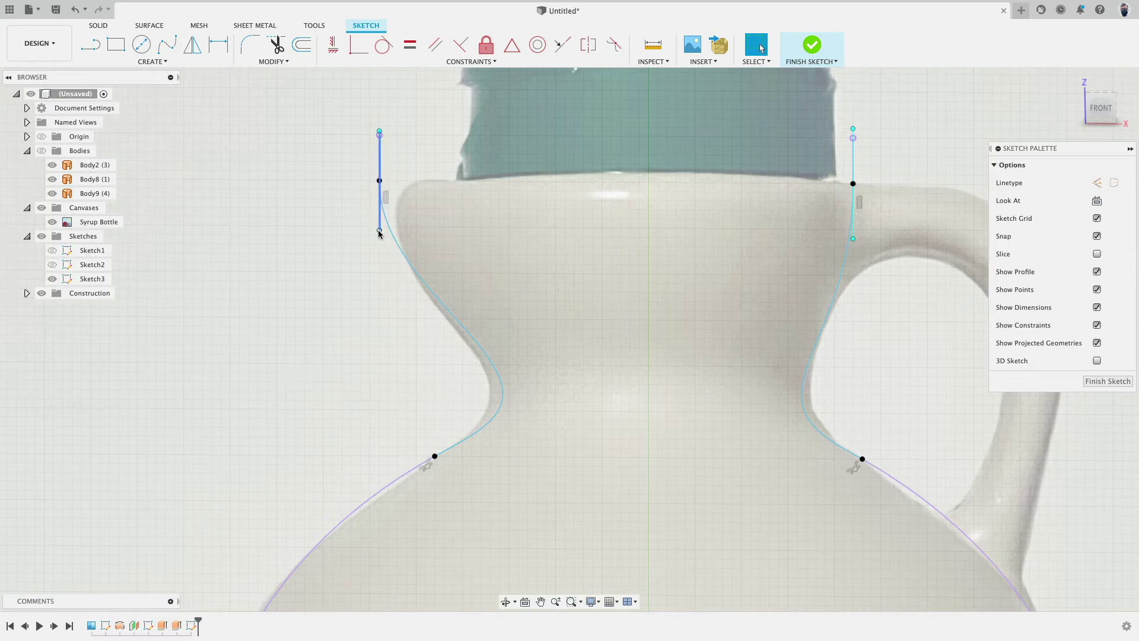
# Step: Lengthen the spout-side spline's vertical tangent handle so its lower end sits at Z 174 mm, and finish the sketch
pyautogui.moveTo(379, 233); pyautogui.dragTo(379, 235)
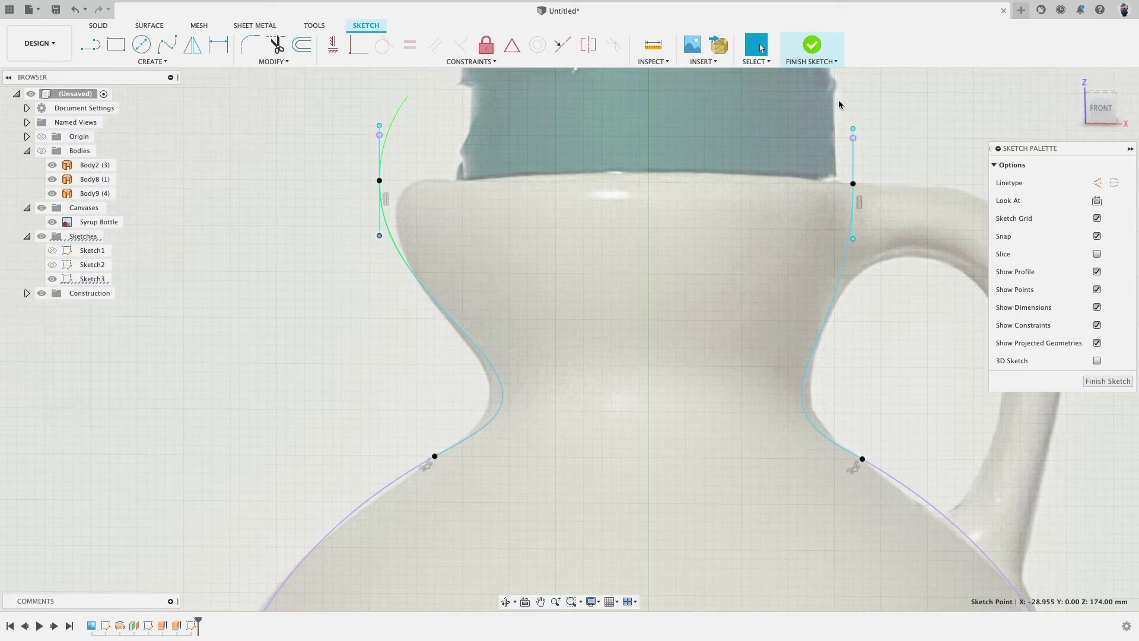
pyautogui.click(812, 47)
# Step: Show only the bottle body's profile sketch and move its shoulder endpoint to X -25, Z 149 mm
pyautogui.scroll(-3, 398, 342)
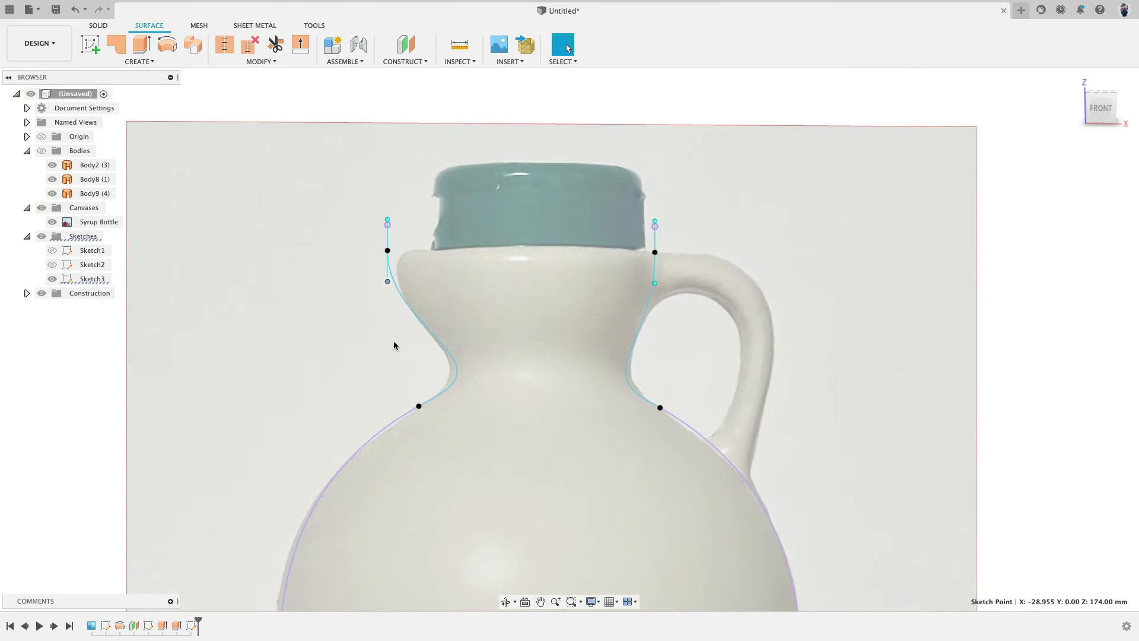
pyautogui.click(52, 250)
pyautogui.click(53, 279)
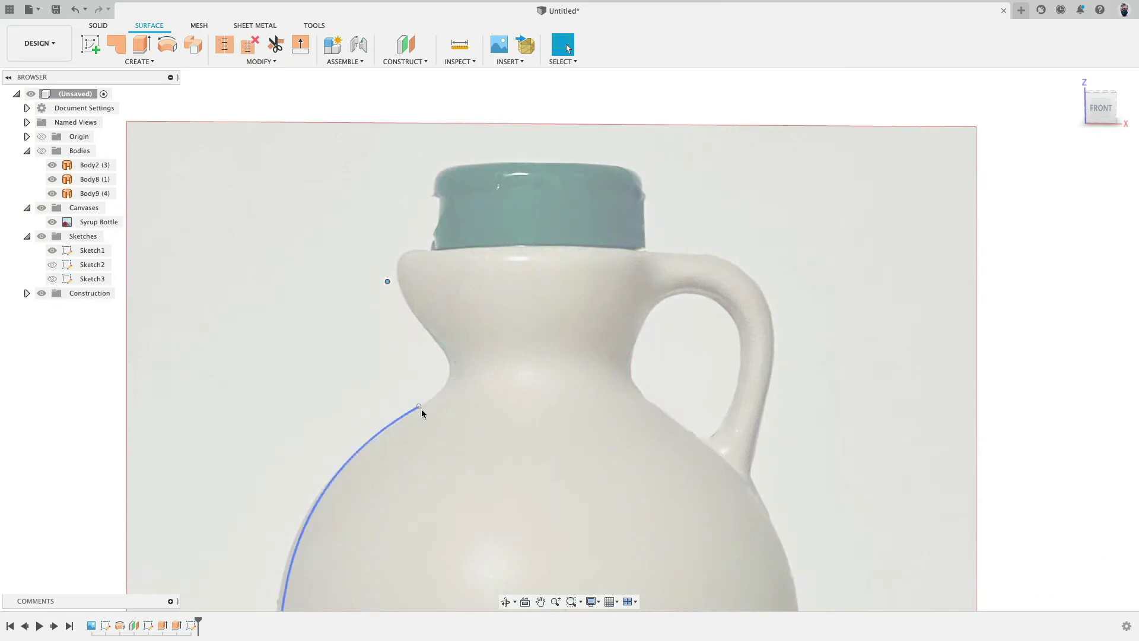
pyautogui.moveTo(411, 409); pyautogui.dragTo(408, 414)
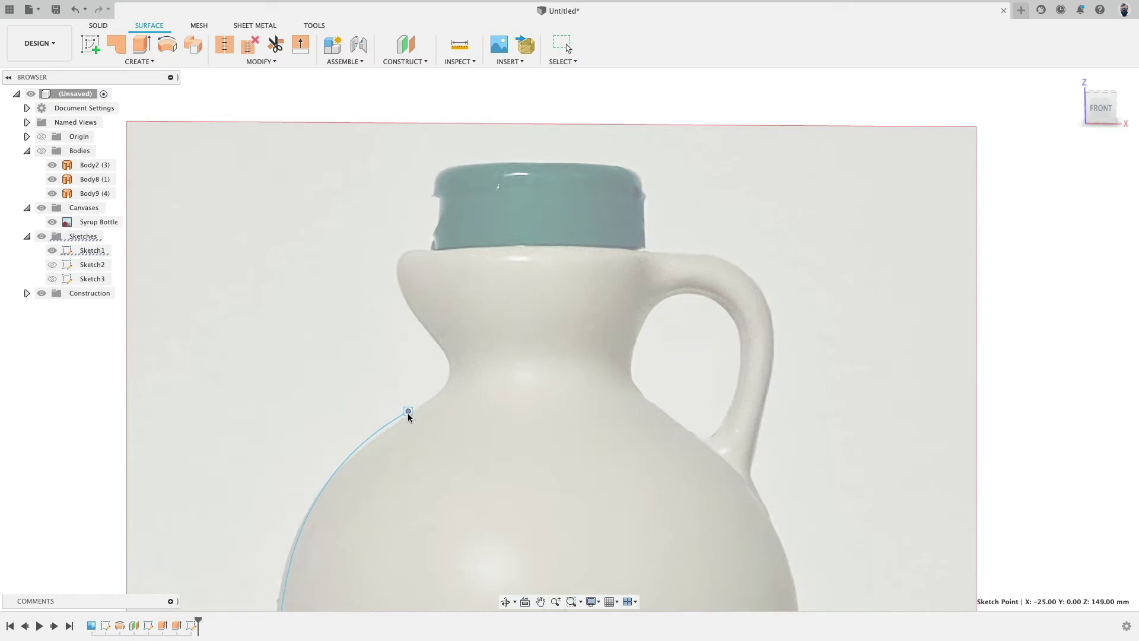
# Step: Show the neck rail sketch again and fine-tune the body profile's shoulder endpoint until the neck splines follow the canvas outline
pyautogui.click(52, 279)
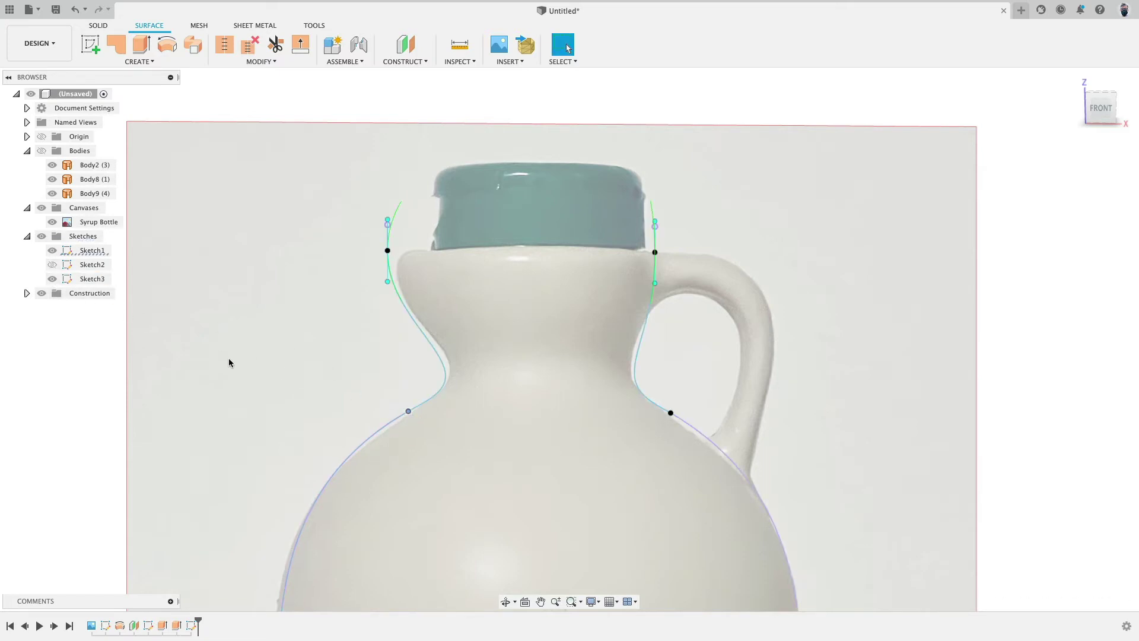
pyautogui.moveTo(409, 412); pyautogui.dragTo(414, 408)
pyautogui.scroll(4, 414, 408)
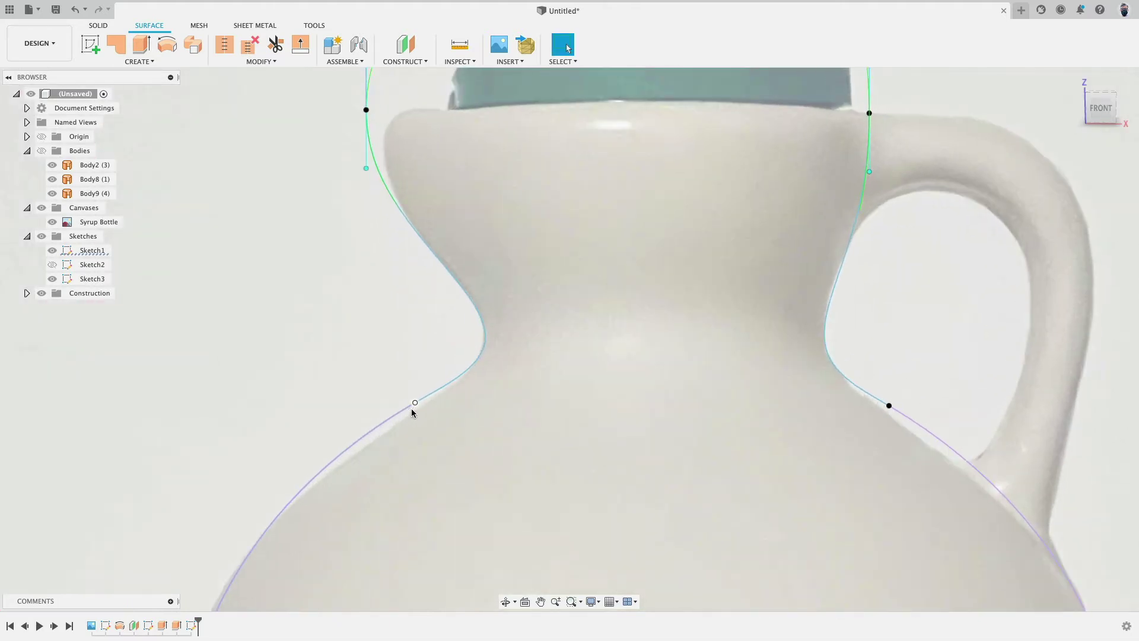
pyautogui.scroll(-2, 411, 408)
pyautogui.press('m')
pyautogui.moveTo(415, 438); pyautogui.dragTo(415, 442)
pyautogui.click(238, 524)
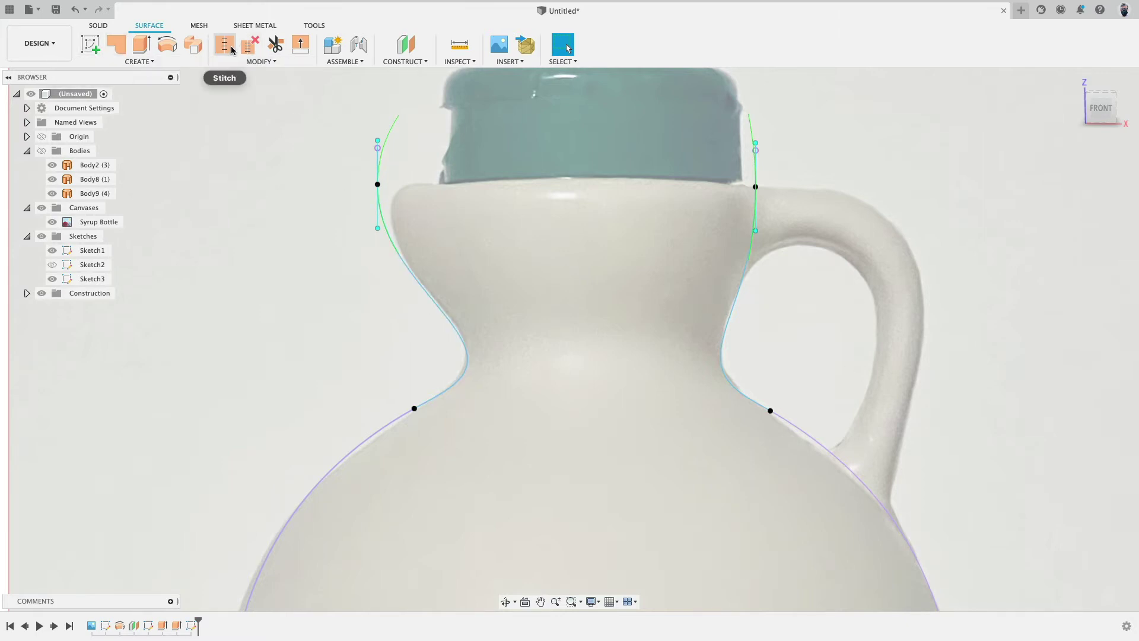
pyautogui.doubleClick(191, 625)
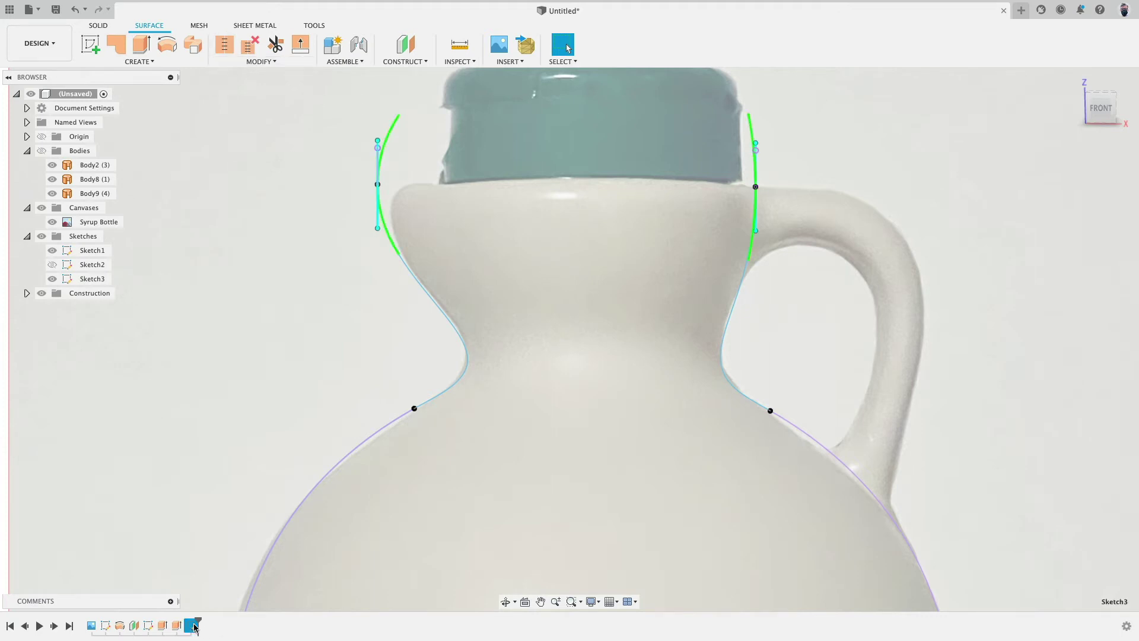
pyautogui.click(332, 43)
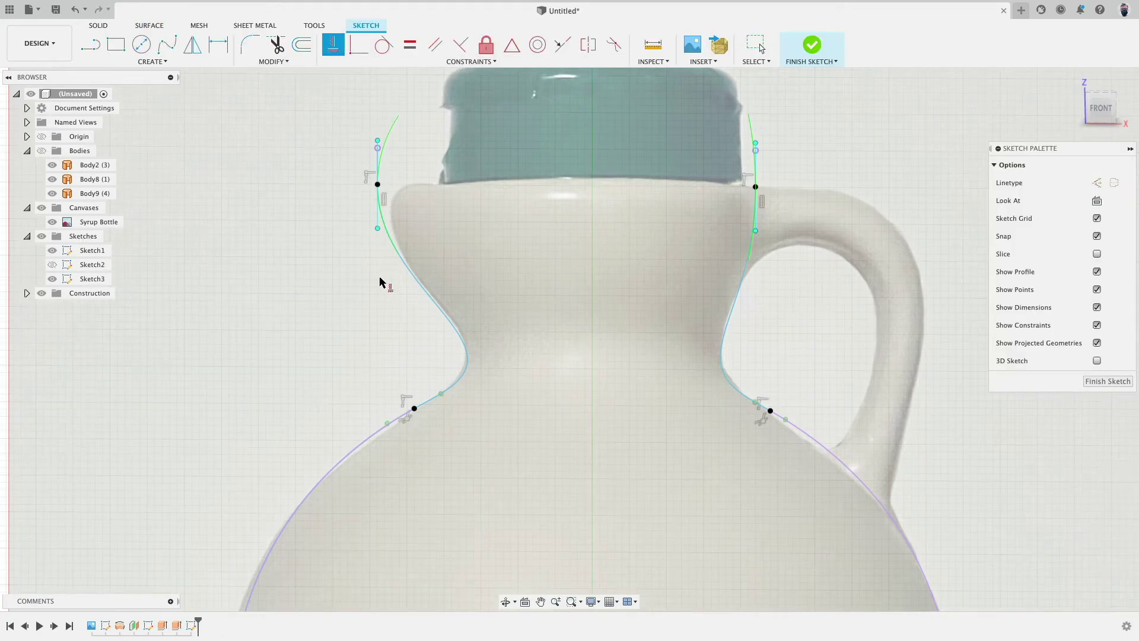
pyautogui.click(757, 234)
pyautogui.click(812, 46)
# Step: Show all bodies again and hide the syrup bottle canvas
pyautogui.keyDown('shift'); pyautogui.moveTo(268, 230); pyautogui.dragTo(312, 255, button='middle'); pyautogui.keyUp('shift')
pyautogui.click(42, 151)
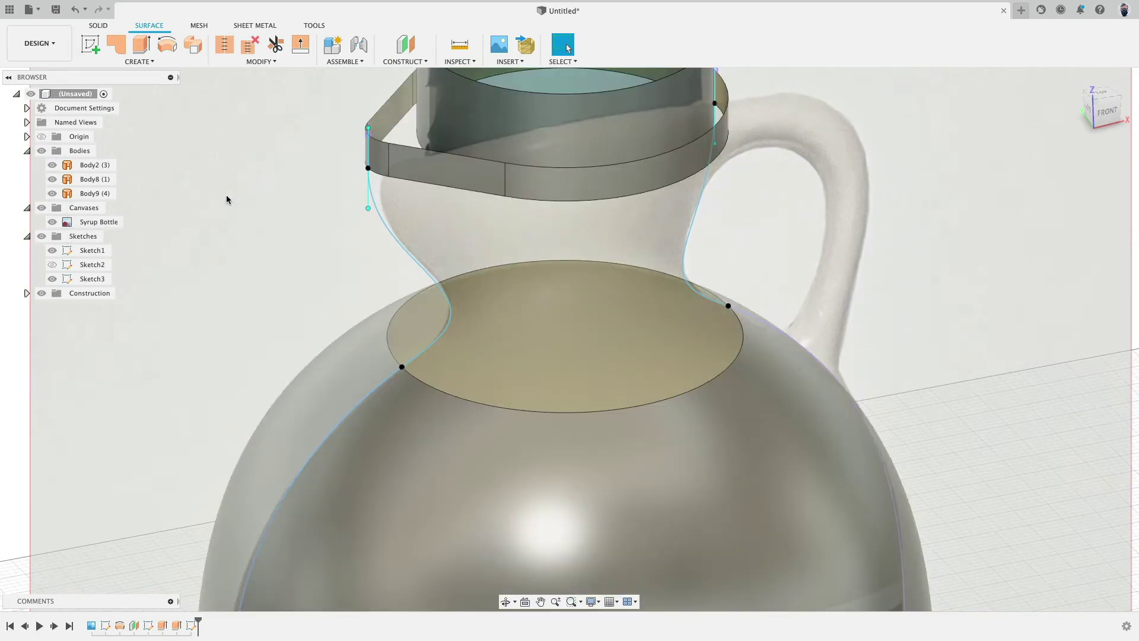
pyautogui.moveTo(227, 199); pyautogui.dragTo(312, 262, button='middle')
pyautogui.click(52, 222)
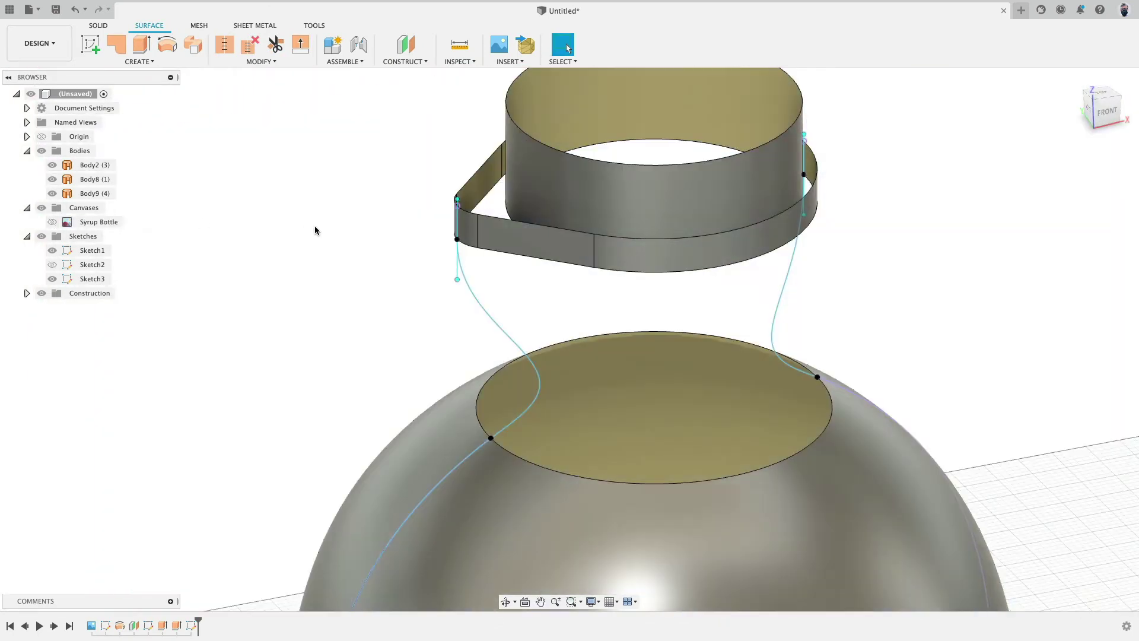
pyautogui.click(139, 62)
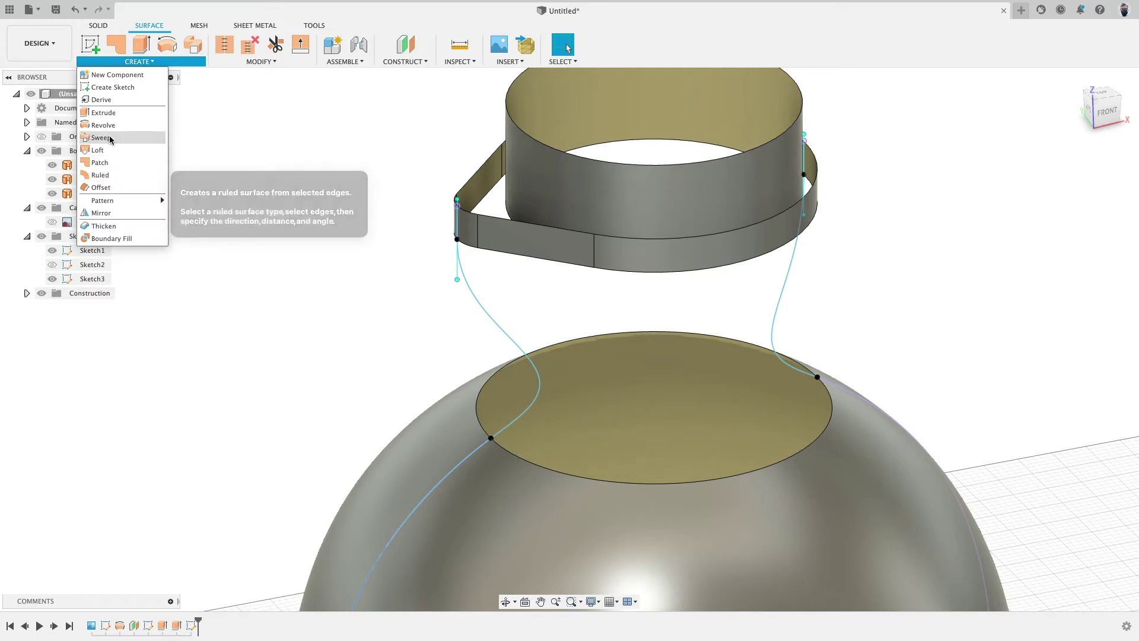
pyautogui.click(98, 149)
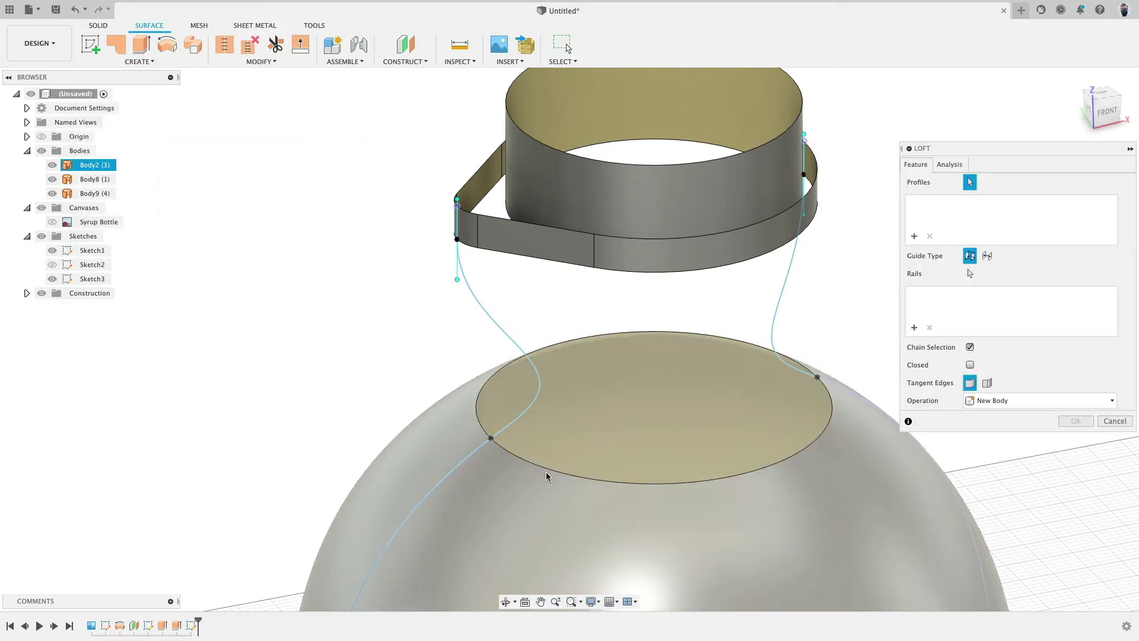
pyautogui.click(545, 472)
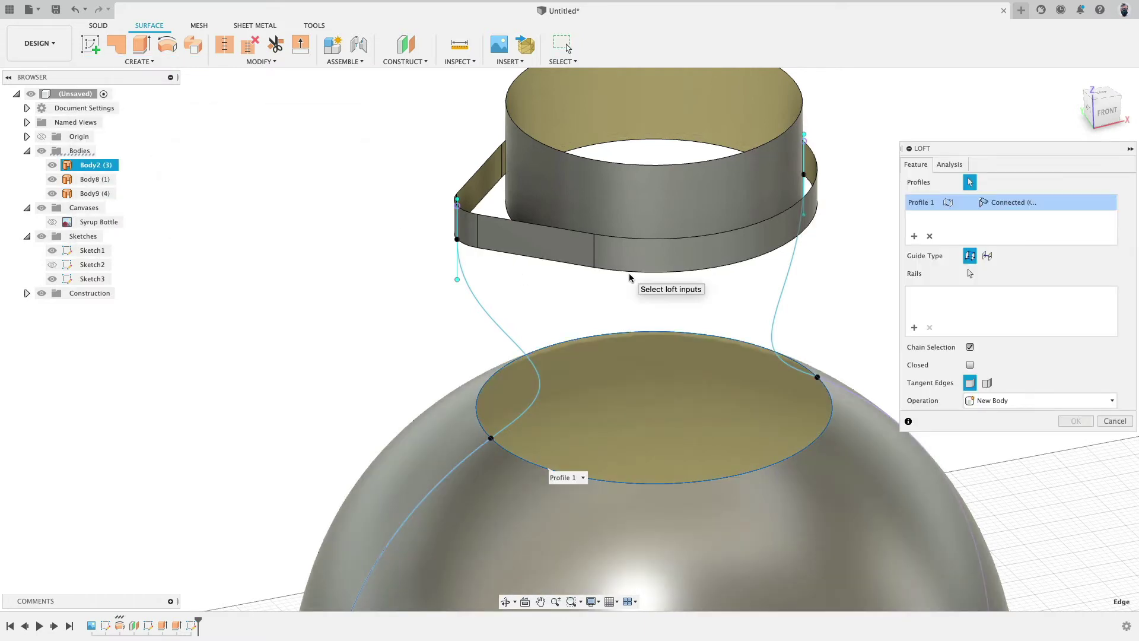
pyautogui.click(630, 272)
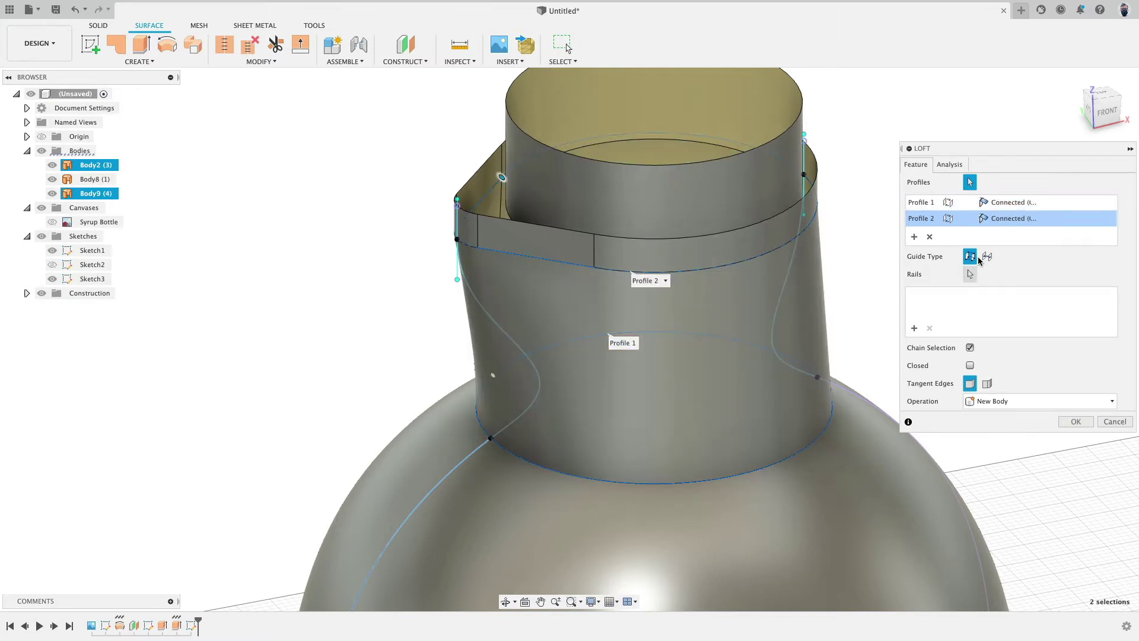
pyautogui.click(1008, 218)
pyautogui.click(1009, 255)
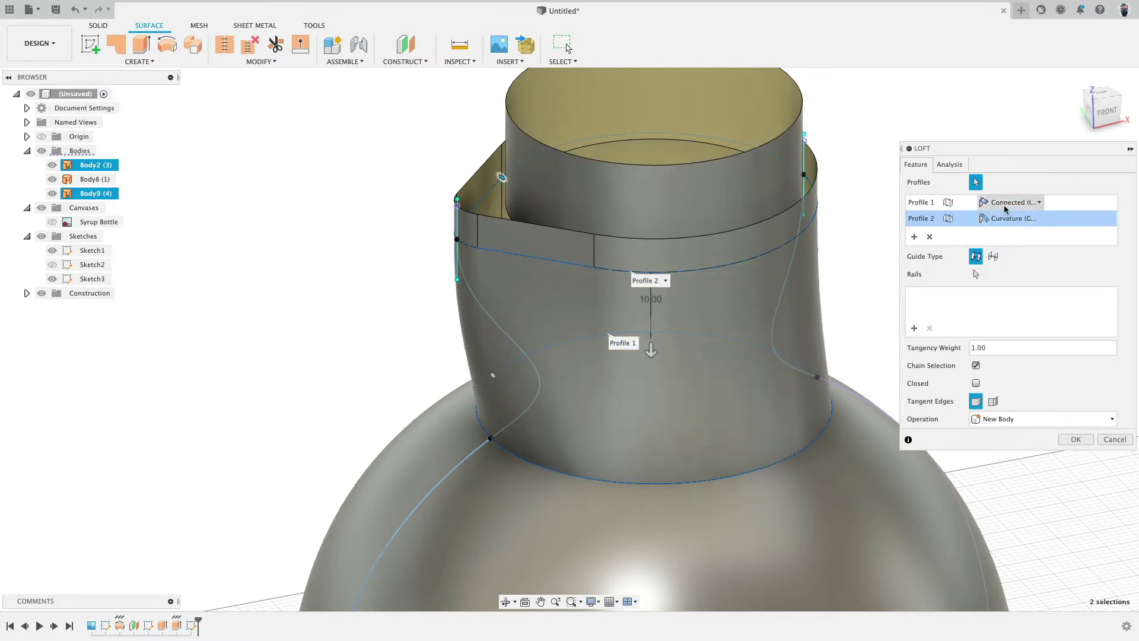
pyautogui.click(1009, 202)
pyautogui.click(1006, 242)
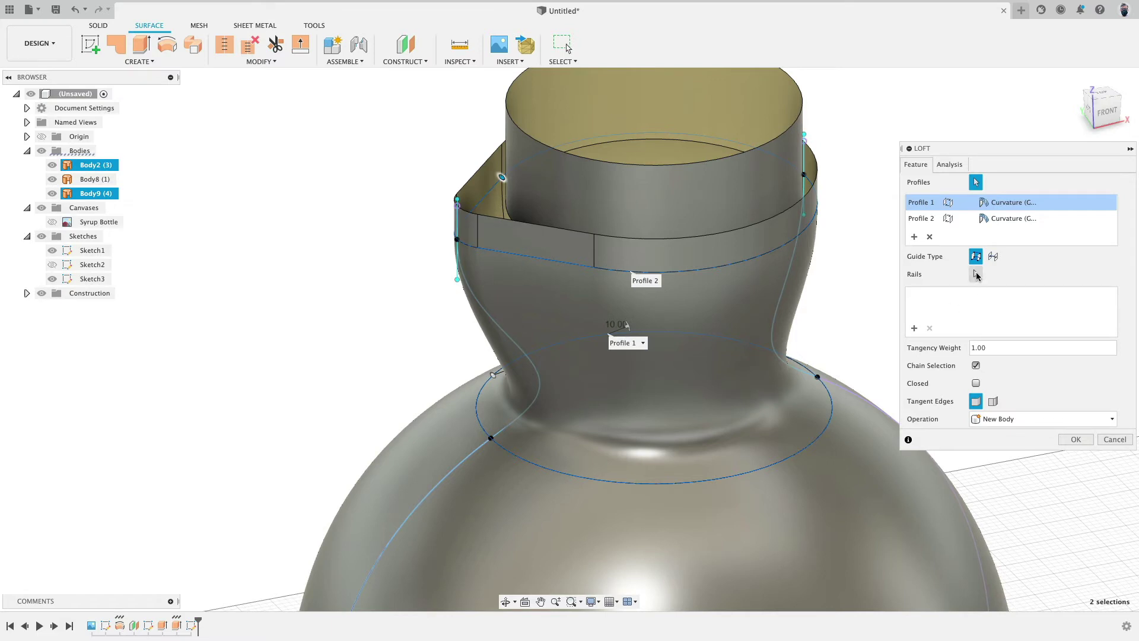
pyautogui.click(976, 274)
pyautogui.click(502, 333)
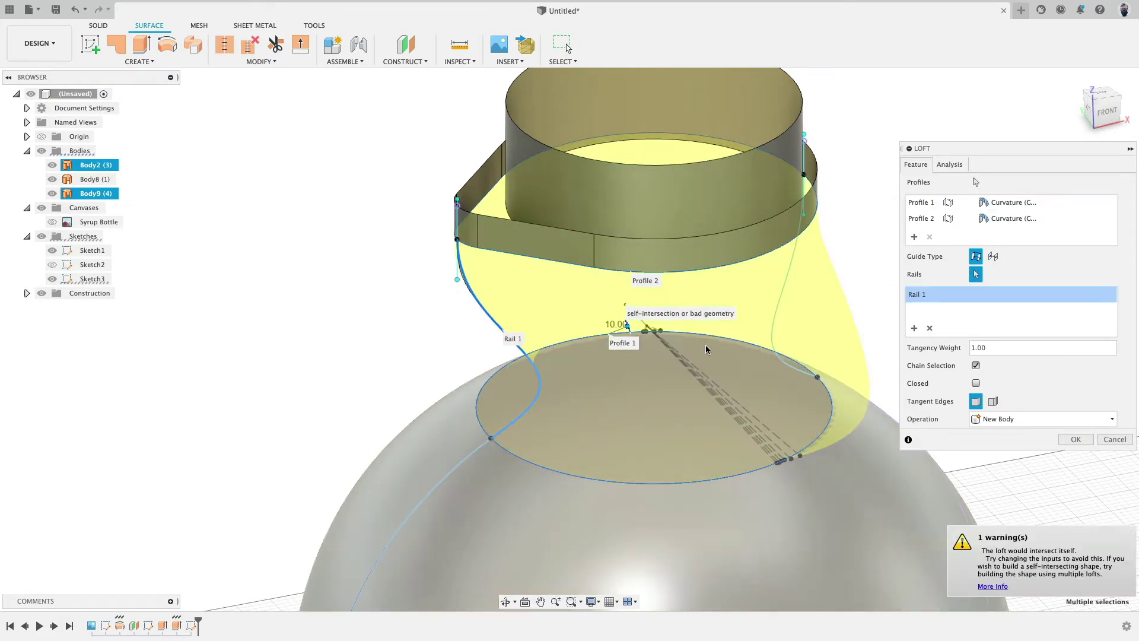
pyautogui.click(779, 304)
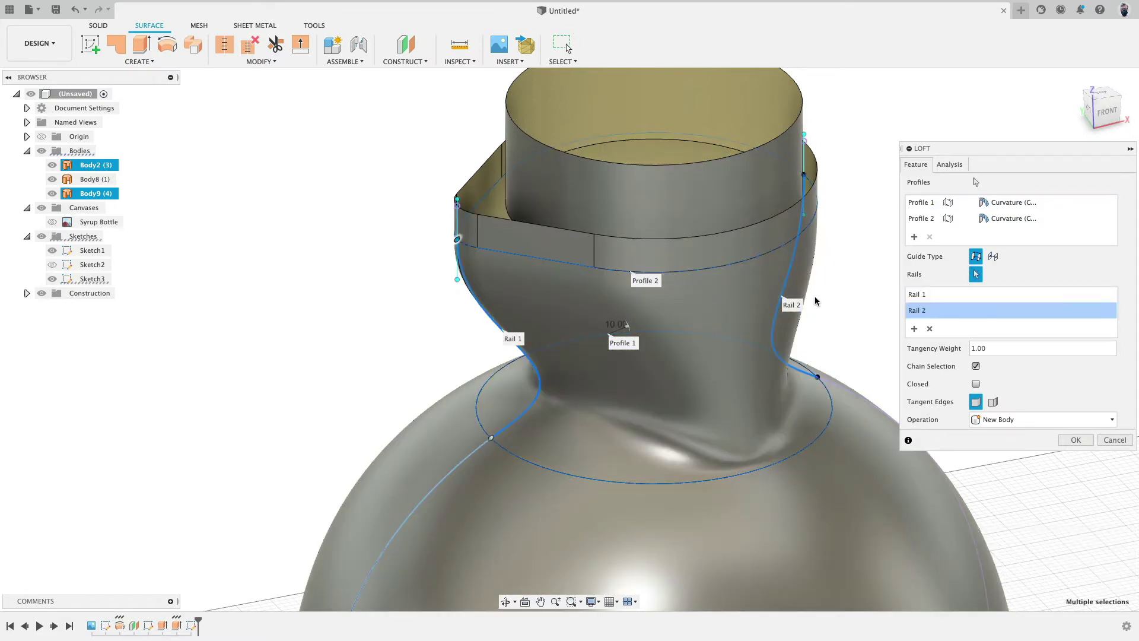
pyautogui.keyDown('shift'); pyautogui.moveTo(815, 301); pyautogui.dragTo(612, 295, button='middle'); pyautogui.keyUp('shift')
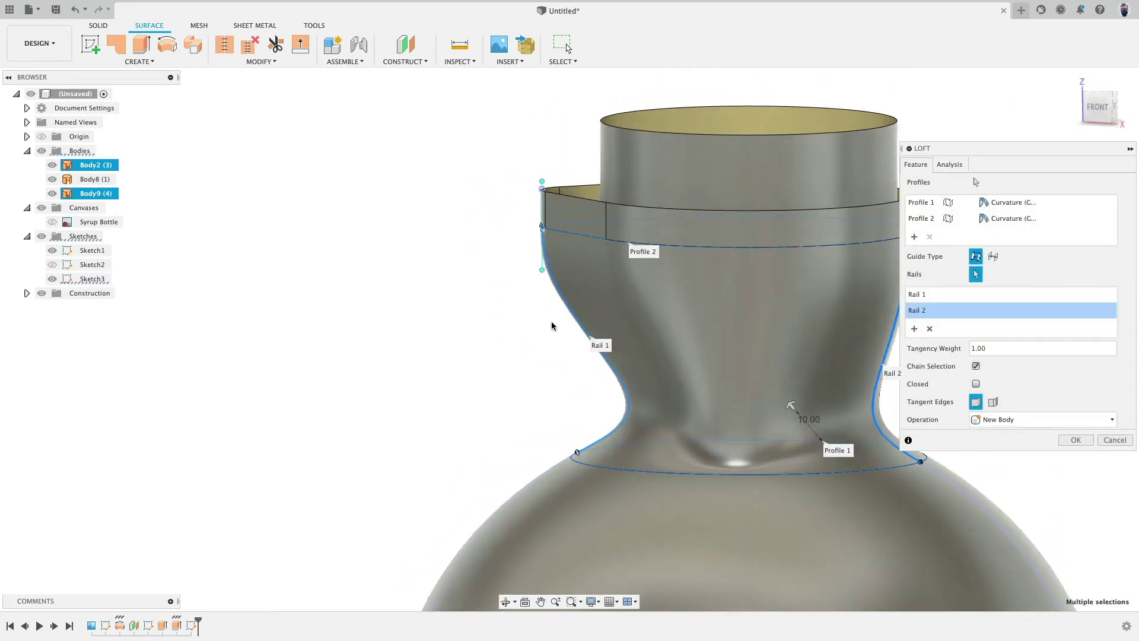
pyautogui.keyDown('shift'); pyautogui.moveTo(505, 395); pyautogui.dragTo(534, 409, button='middle'); pyautogui.keyUp('shift')
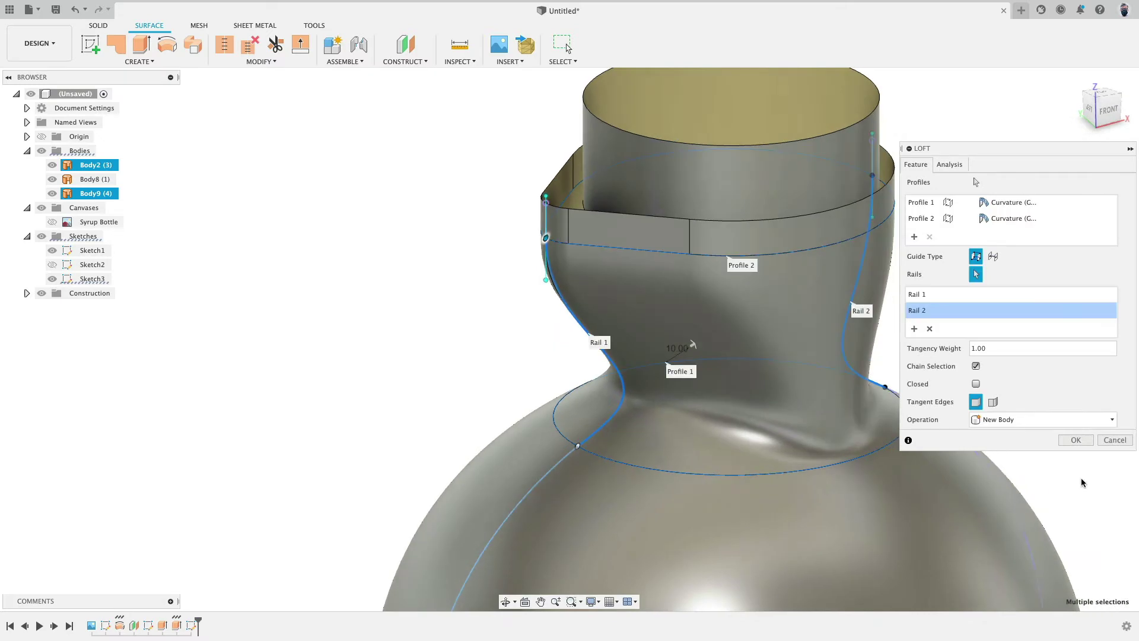
pyautogui.click(1114, 440)
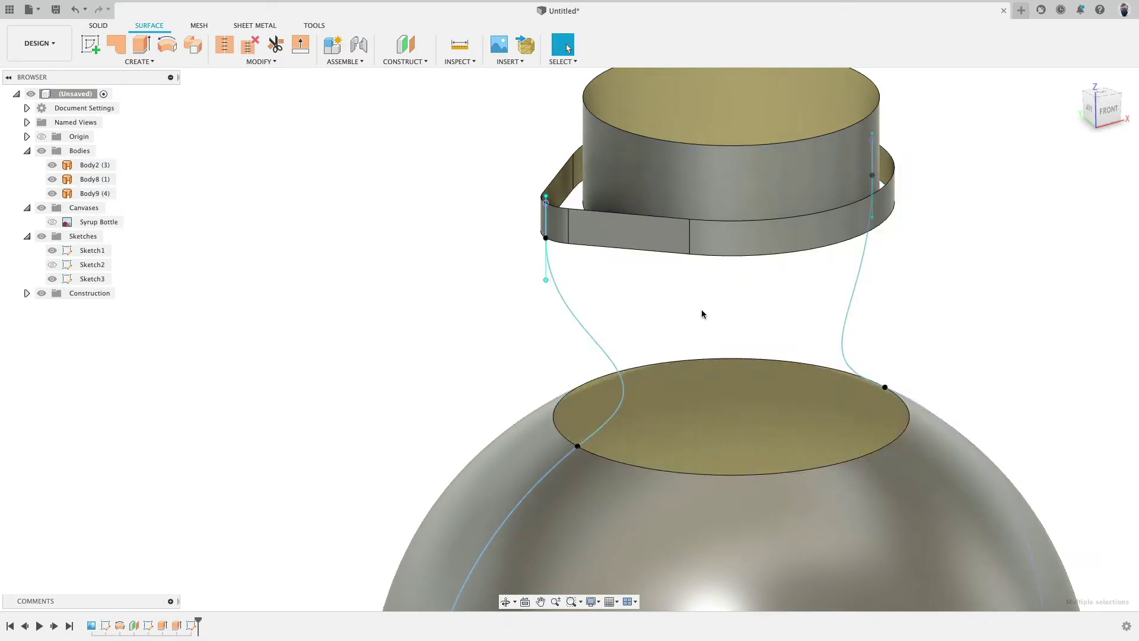
# Step: Start a sketch on the YZ plane and intersect the spout band's round face and the bottle body's face into it
pyautogui.click(1090, 113)
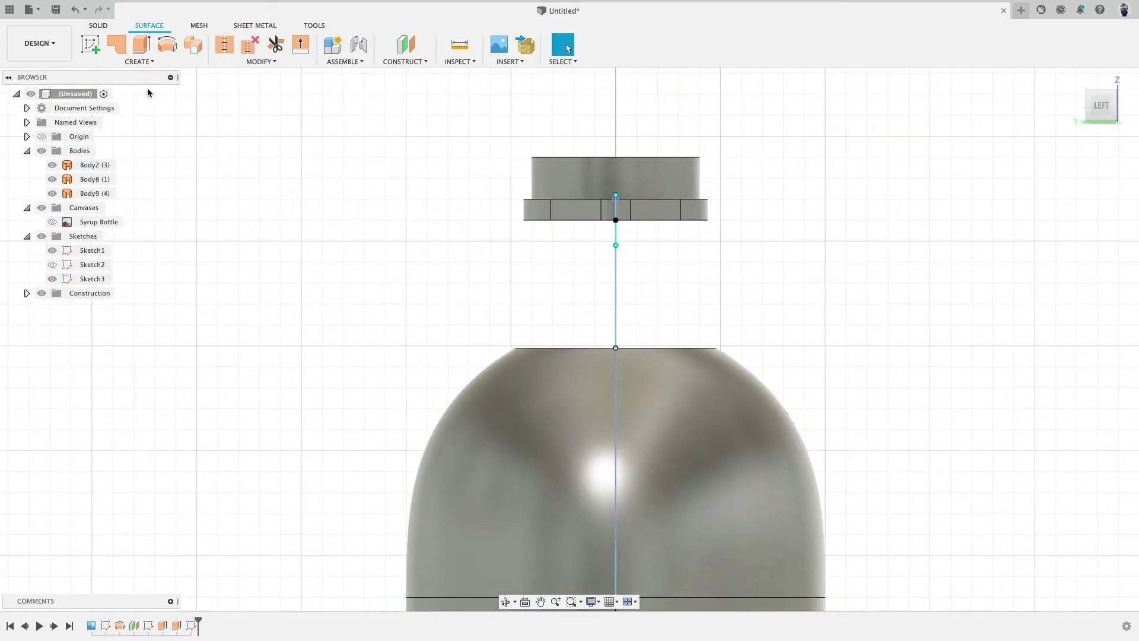
pyautogui.click(90, 45)
pyautogui.click(675, 293)
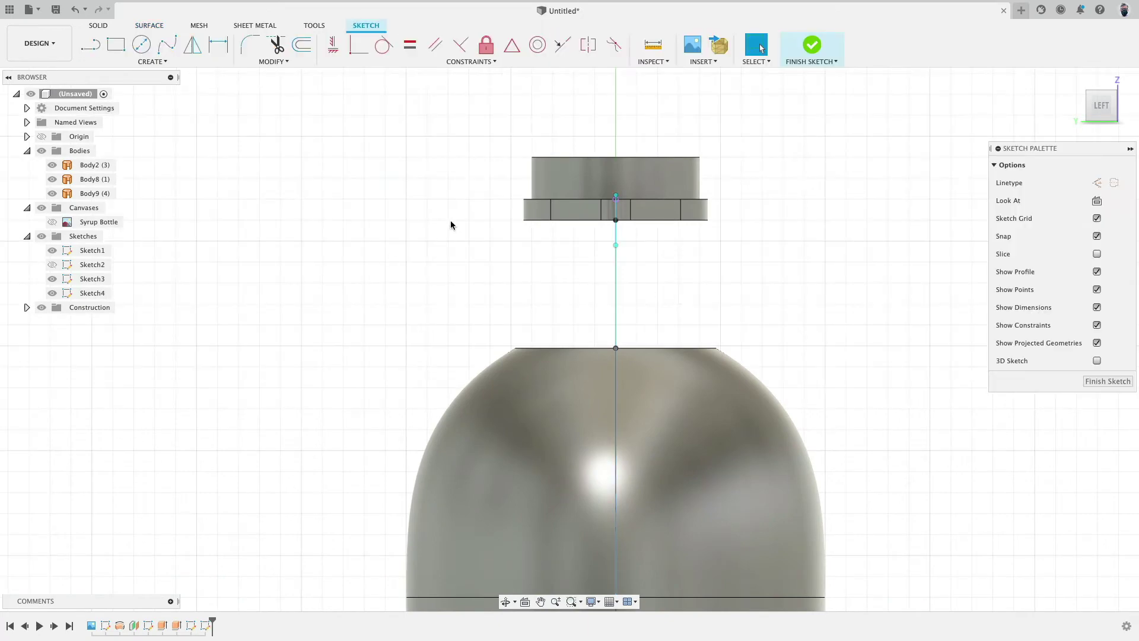
pyautogui.keyDown('shift'); pyautogui.moveTo(449, 221); pyautogui.dragTo(417, 227, button='middle'); pyautogui.keyUp('shift')
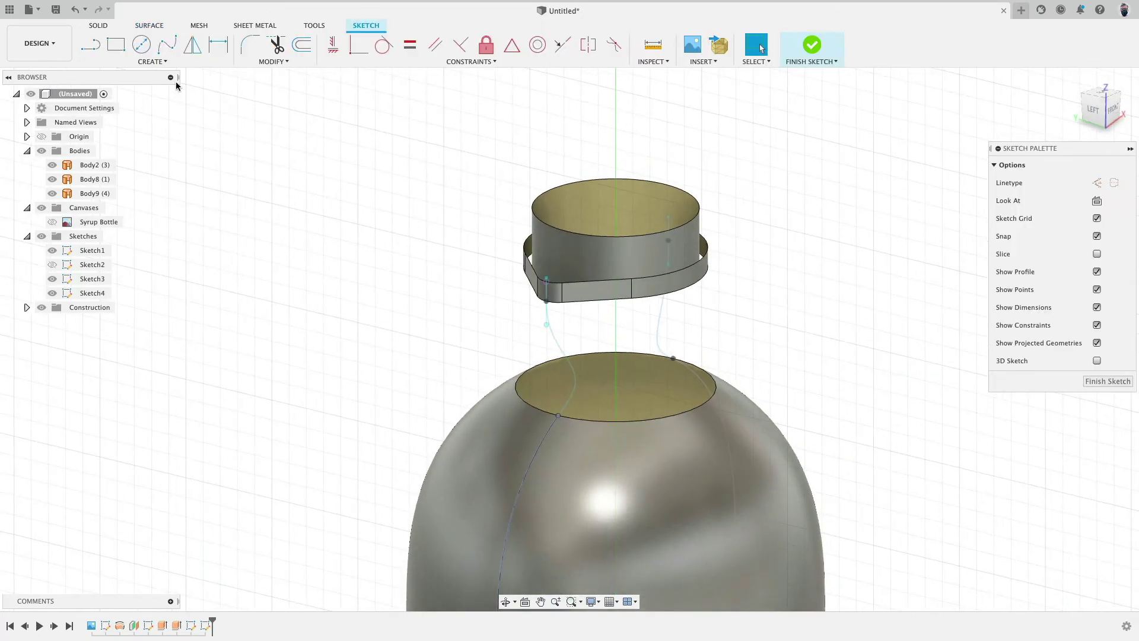
pyautogui.click(158, 62)
pyautogui.moveTo(157, 260)
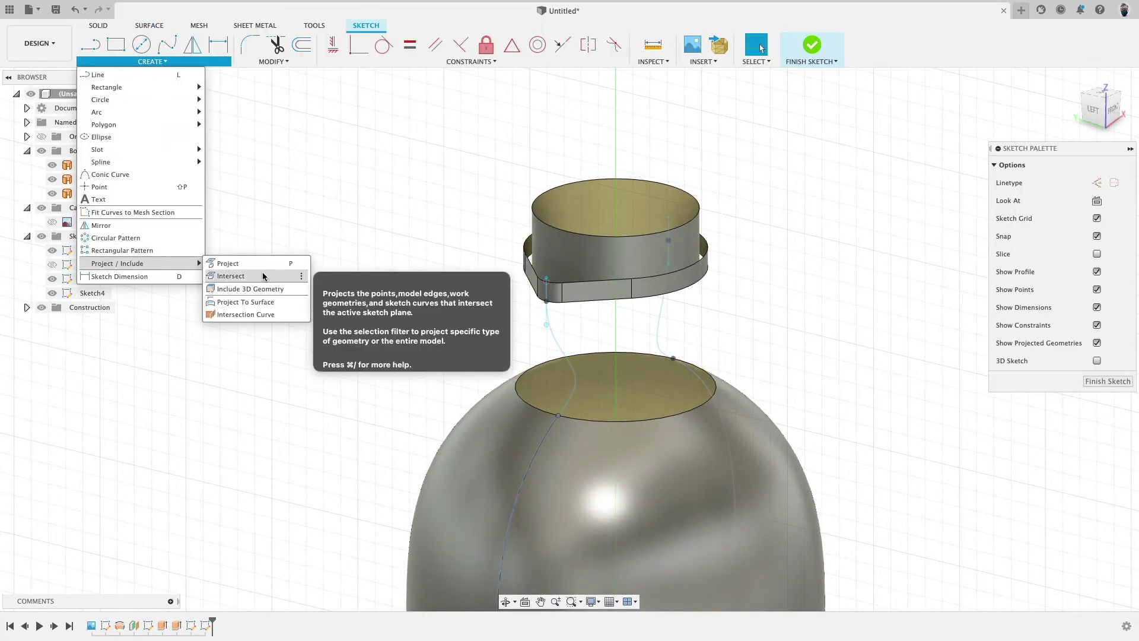
pyautogui.click(263, 279)
pyautogui.click(701, 289)
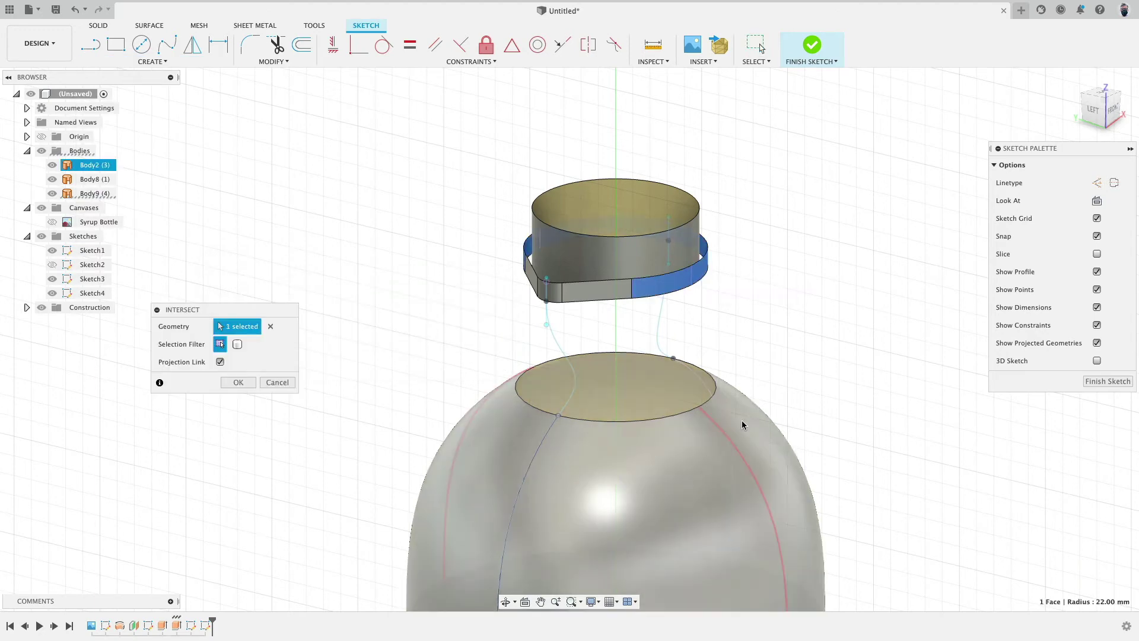
pyautogui.click(744, 422)
pyautogui.keyDown('shift'); pyautogui.moveTo(744, 423); pyautogui.dragTo(416, 334, button='middle'); pyautogui.keyUp('shift')
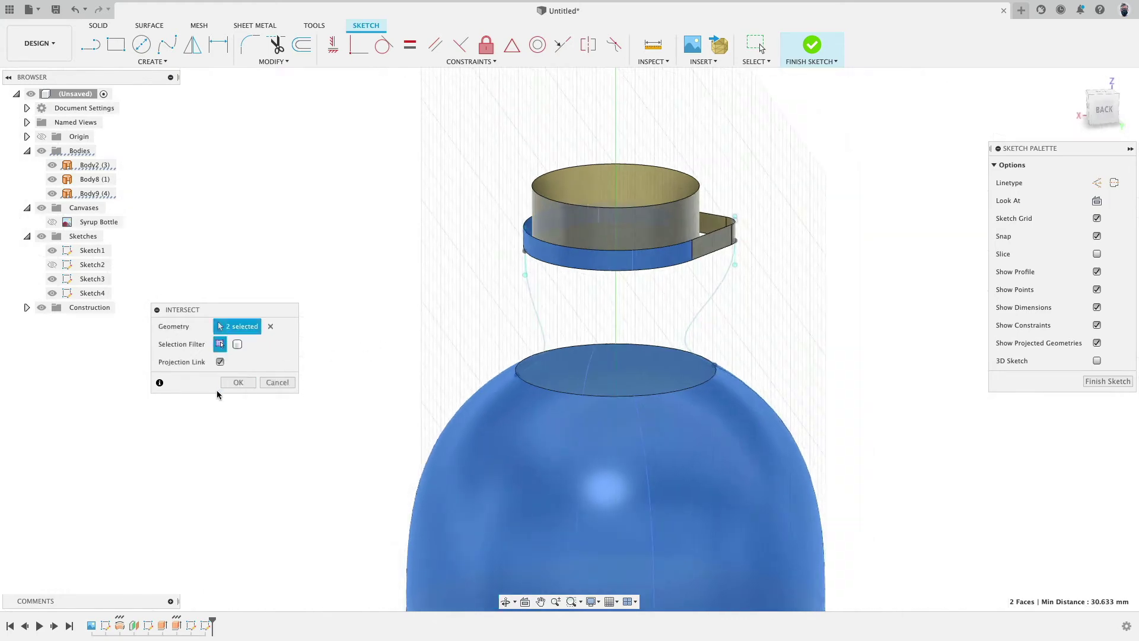
pyautogui.press('Return')
# Step: Hide the bodies and draw a two-point spline on each side from the band's lower edge point to the body's shoulder point
pyautogui.keyDown('shift'); pyautogui.moveTo(720, 320); pyautogui.dragTo(486, 232, button='middle'); pyautogui.keyUp('shift')
pyautogui.click(167, 43)
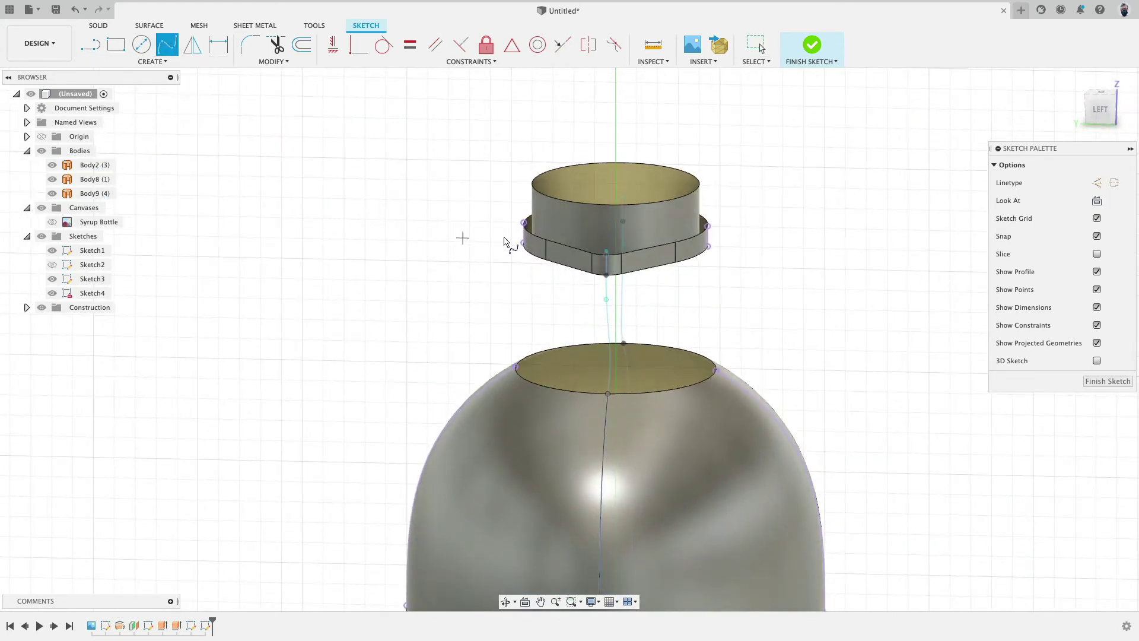
pyautogui.click(42, 151)
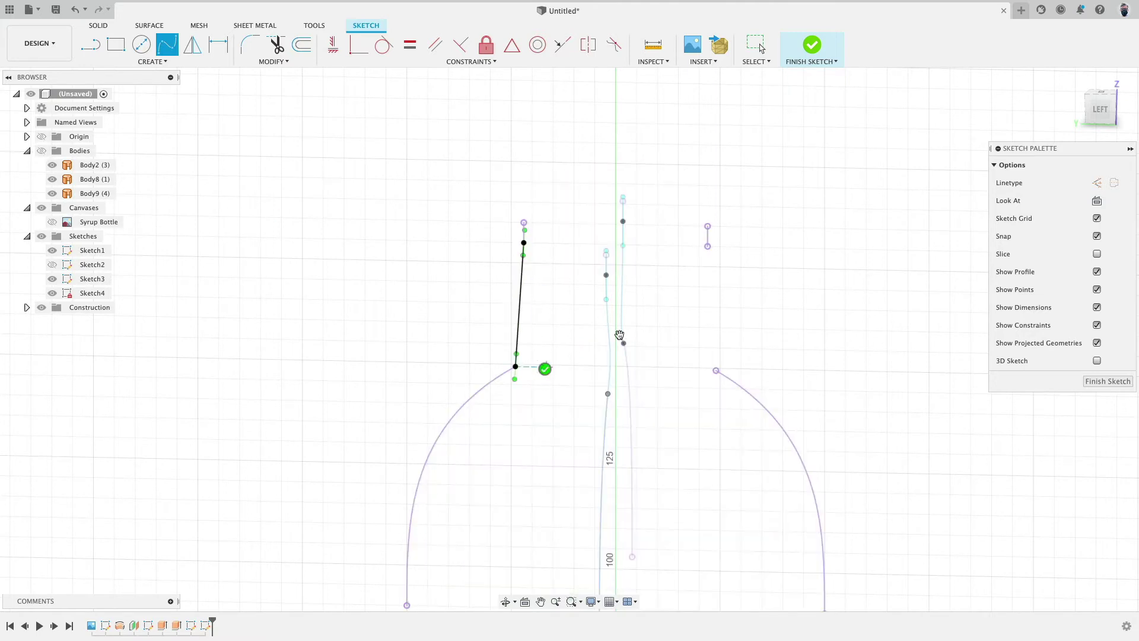
pyautogui.click(745, 369)
# Step: Apply a Curvature constraint between each new neck spline and the adjoining body profile curve
pyautogui.click(614, 45)
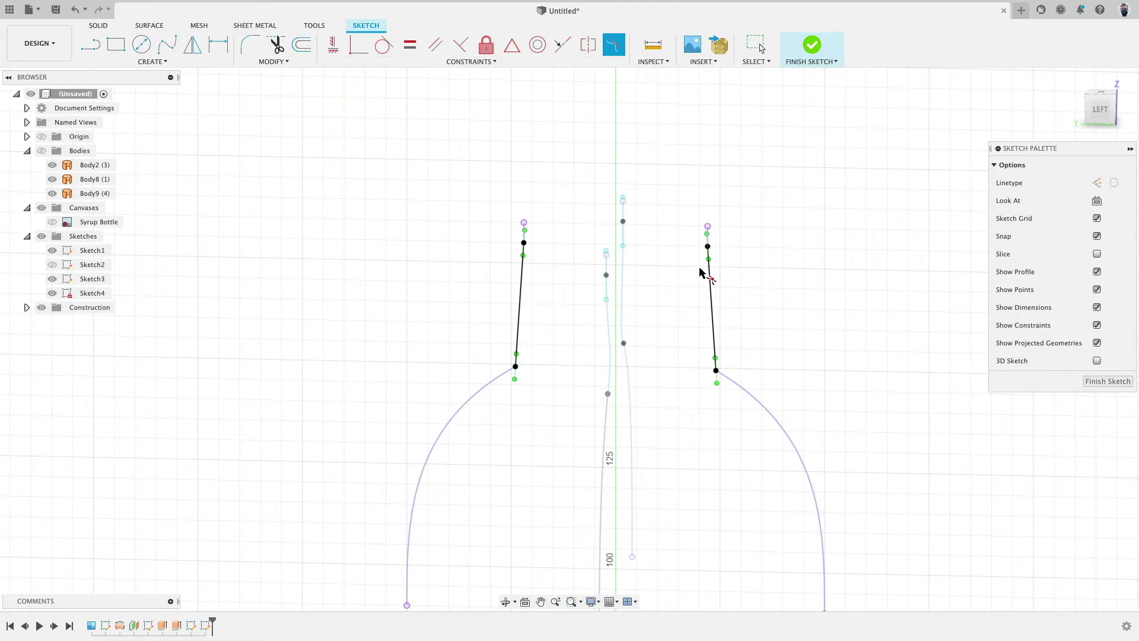
pyautogui.click(711, 306)
pyautogui.click(729, 376)
pyautogui.click(509, 356)
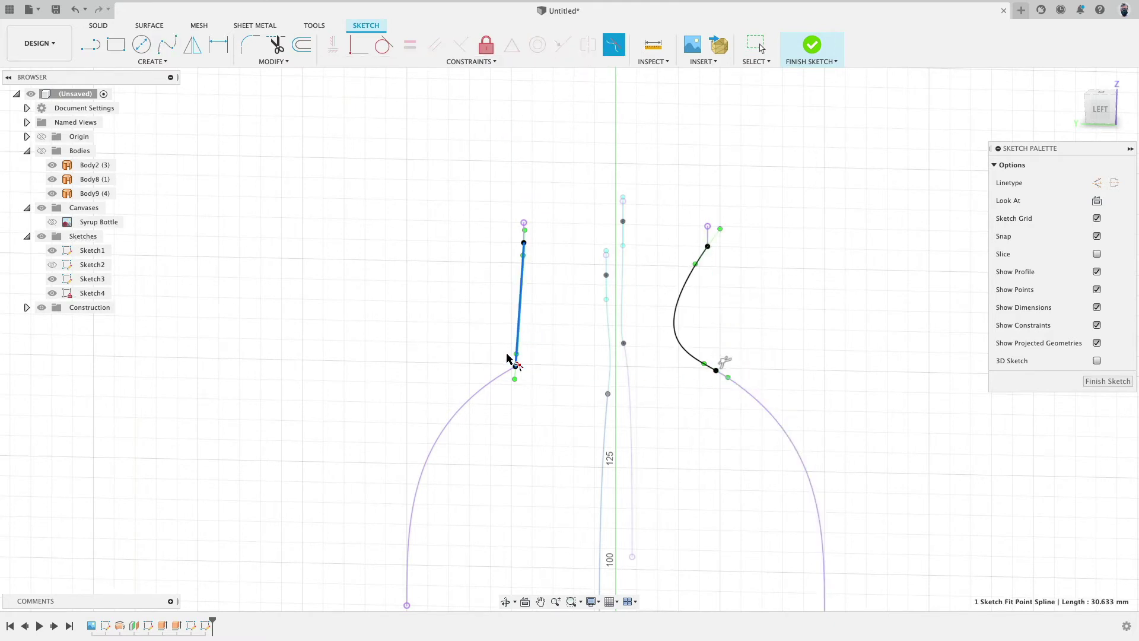
pyautogui.click(519, 358)
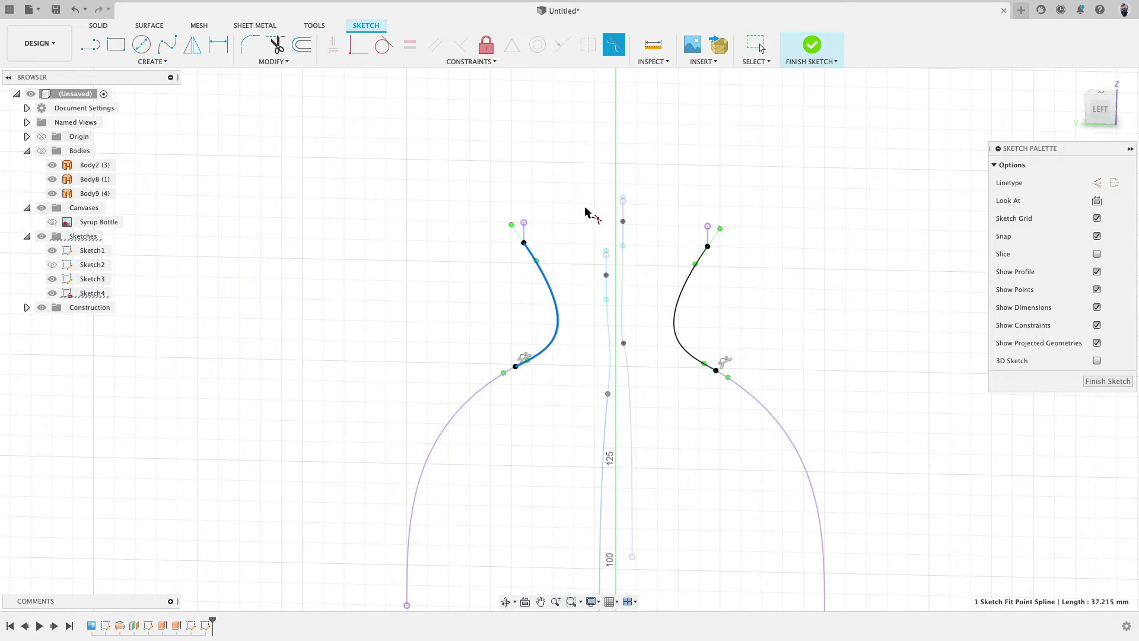
pyautogui.press('Escape')
# Step: Constrain the upper tangent handles of both new neck splines to be vertical
pyautogui.scroll(2, 500, 221)
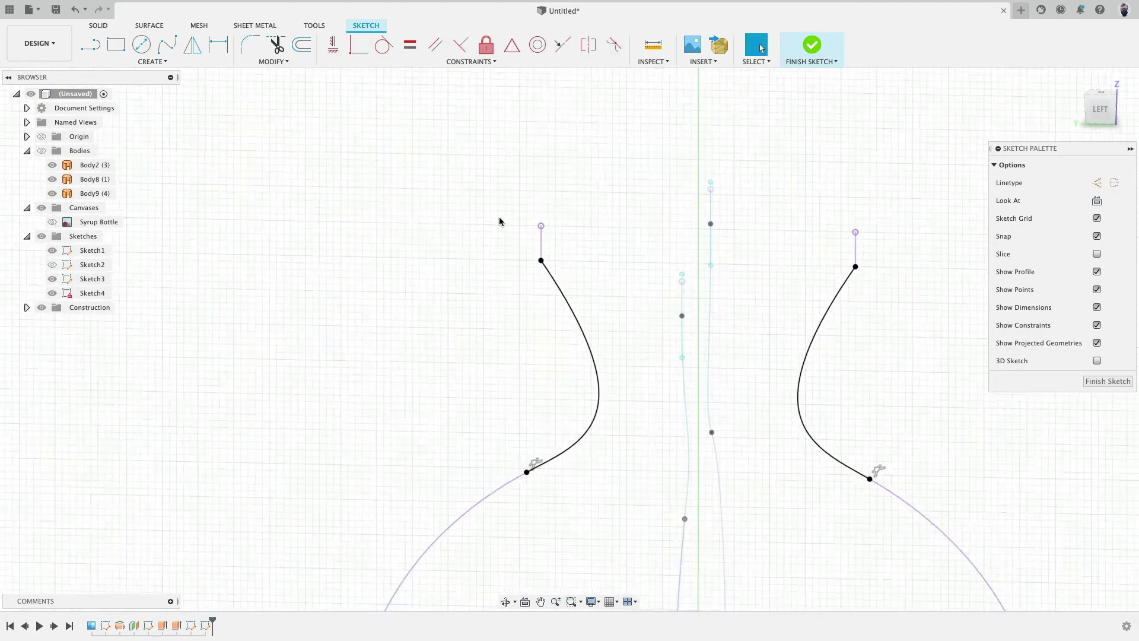
pyautogui.click(330, 50)
pyautogui.scroll(5, 490, 206)
pyautogui.click(538, 254)
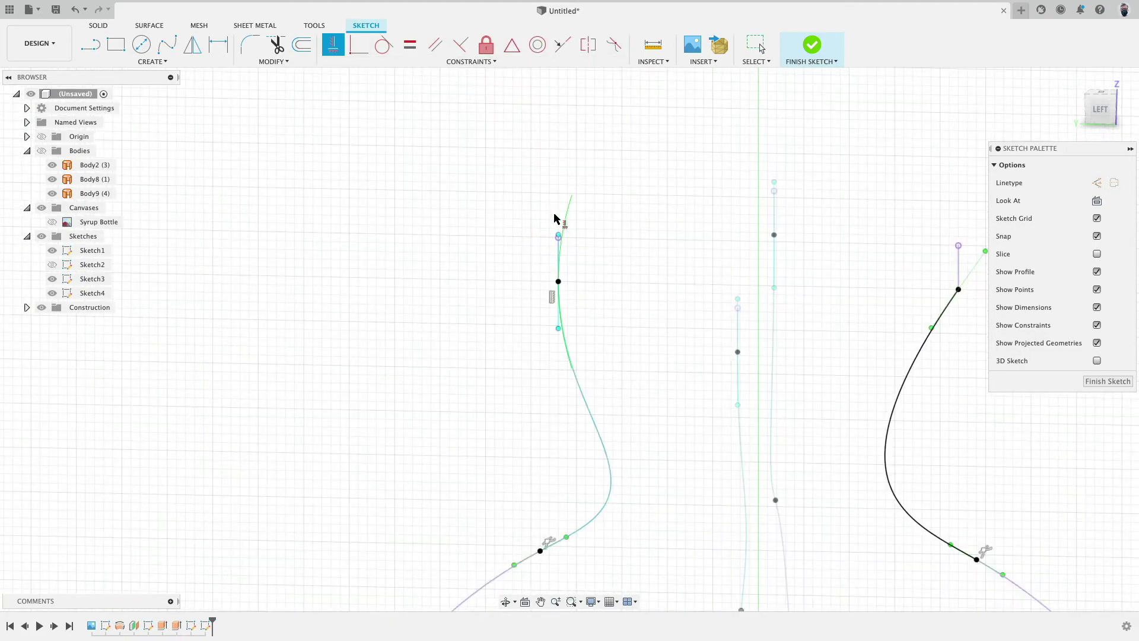
pyautogui.scroll(-5, 569, 228)
pyautogui.scroll(3, 789, 261)
pyautogui.click(808, 240)
pyautogui.scroll(-3, 836, 279)
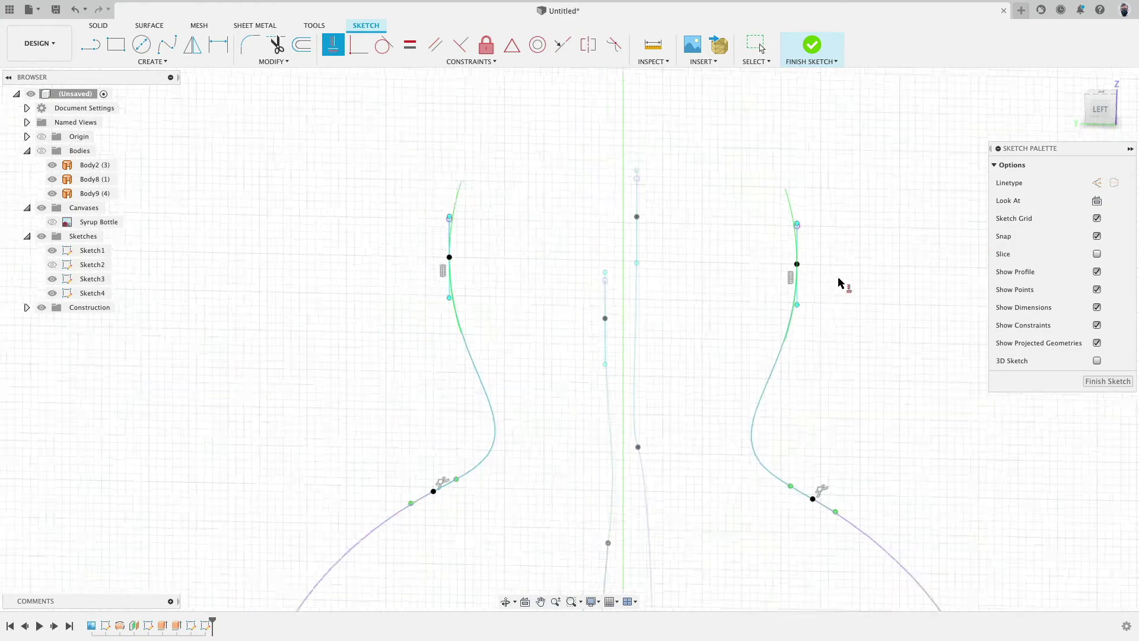
# Step: Align the lower ends of the two vertical tangent handles horizontally with each other and finish the sketch
pyautogui.scroll(3, 808, 289)
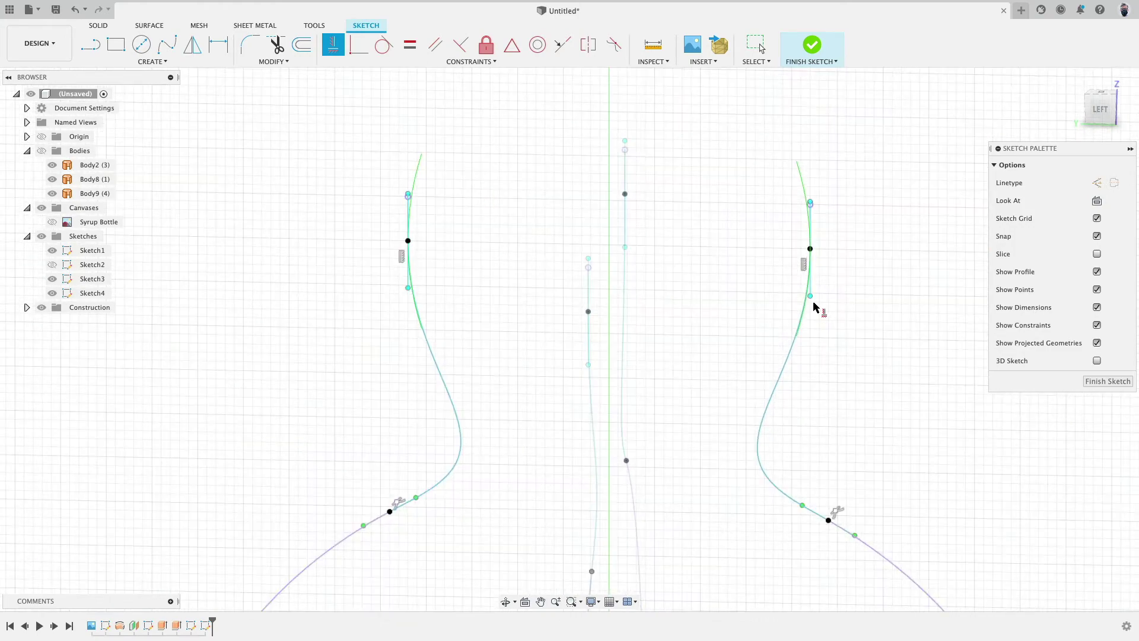
pyautogui.click(810, 296)
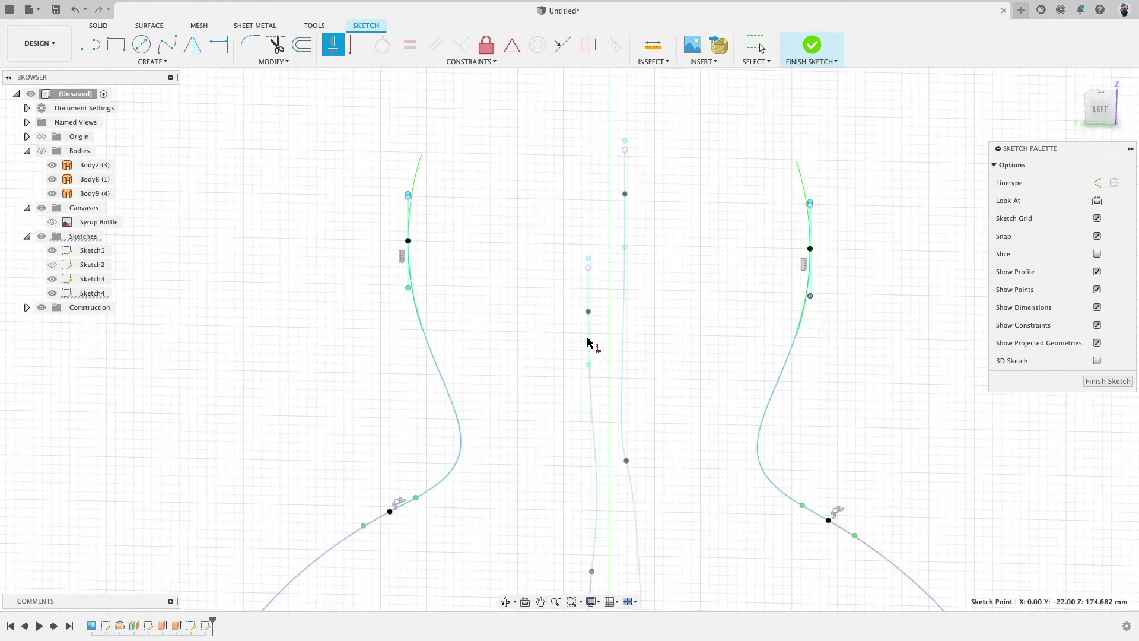
pyautogui.click(408, 290)
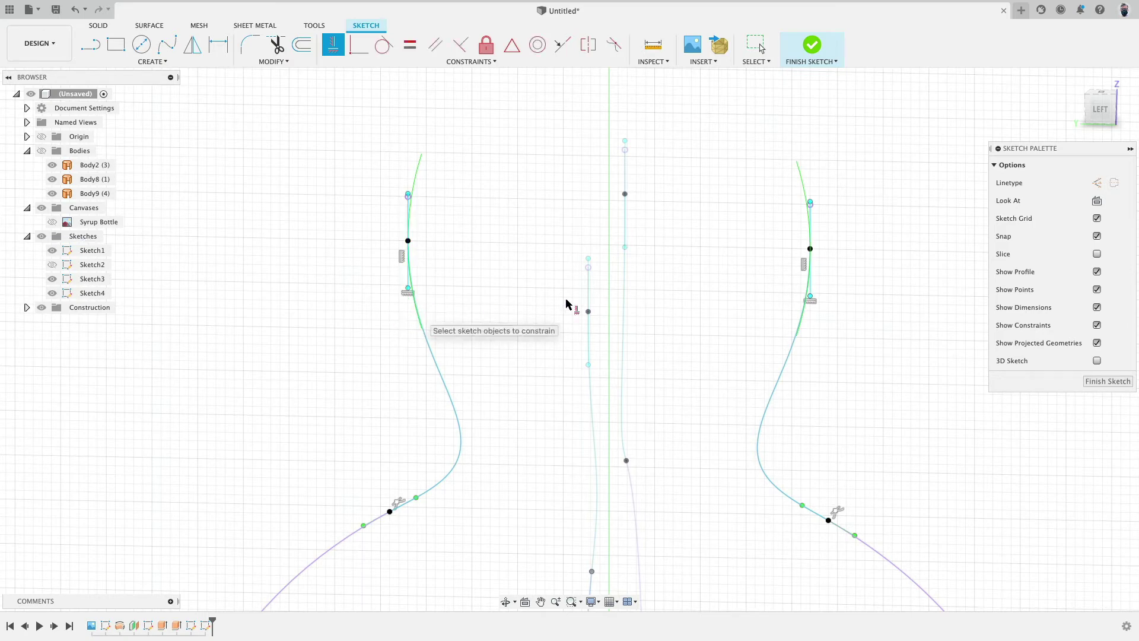
pyautogui.scroll(-2, 665, 304)
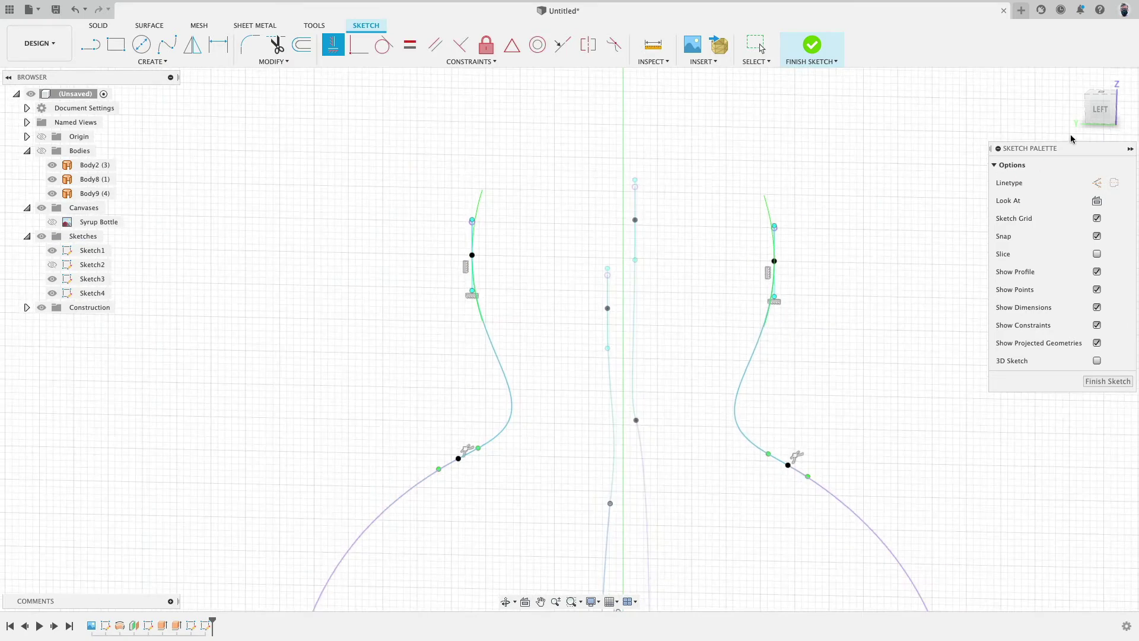
pyautogui.click(813, 48)
# Step: Show the bodies again and start a surface loft between the body's opening edge and the spout band's lower edge
pyautogui.keyDown('shift'); pyautogui.moveTo(506, 220); pyautogui.dragTo(432, 214, button='middle'); pyautogui.keyUp('shift')
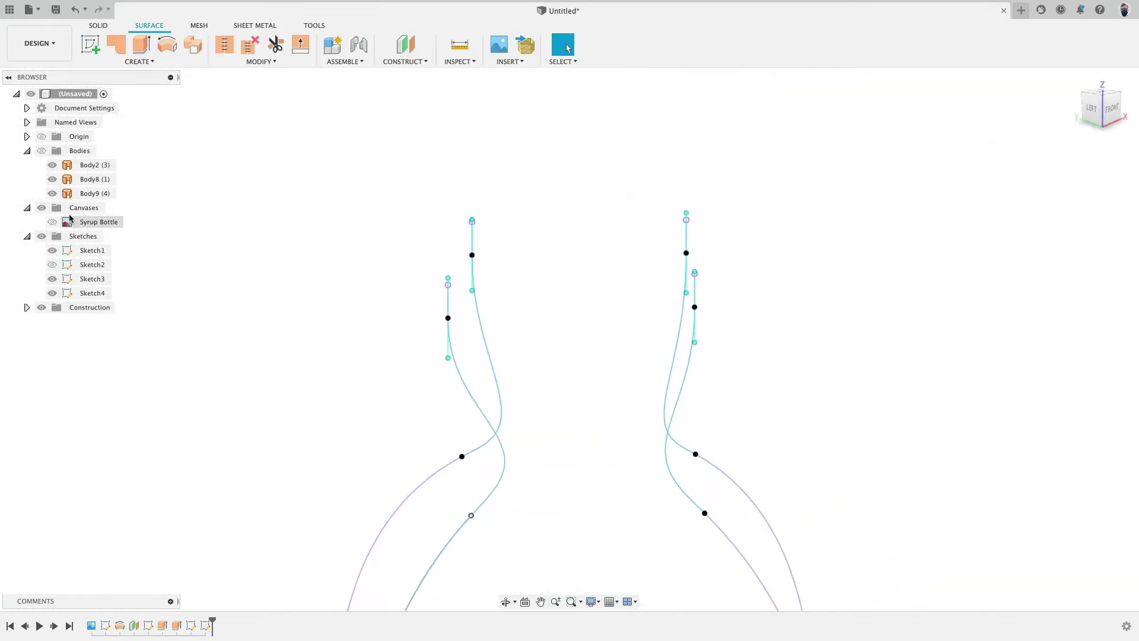
pyautogui.click(41, 150)
pyautogui.click(139, 61)
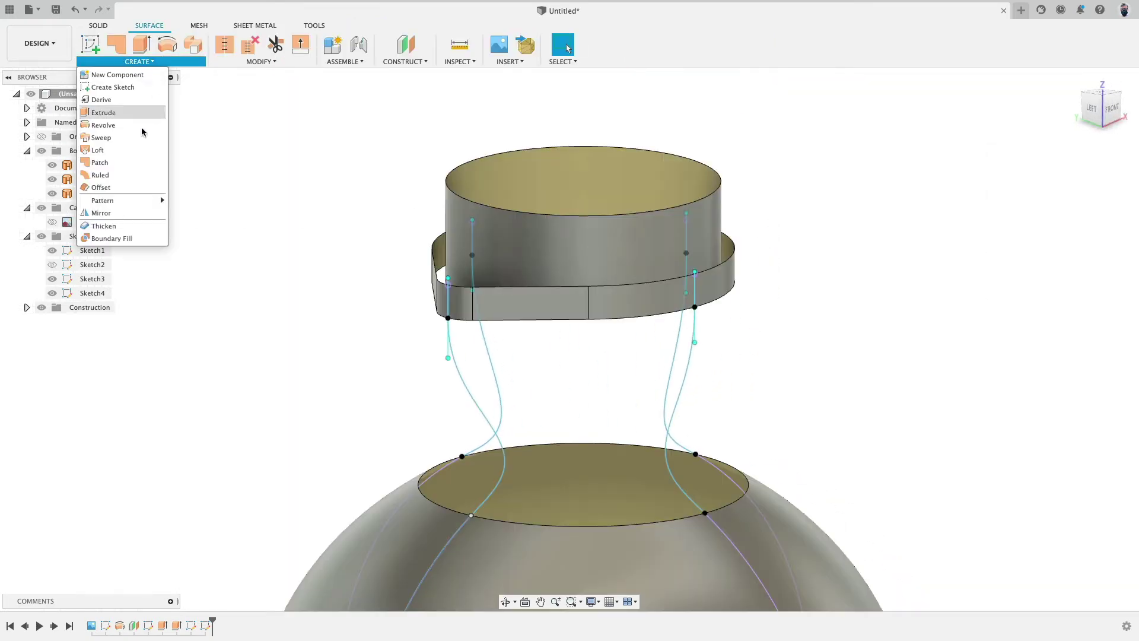
pyautogui.click(129, 152)
pyautogui.scroll(-2, 335, 315)
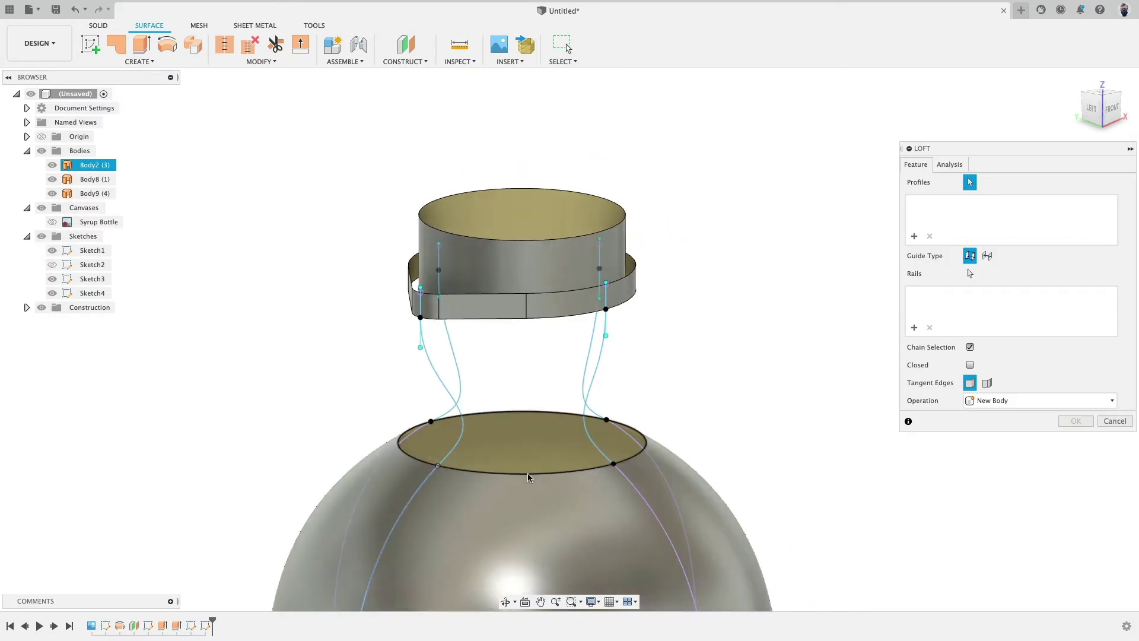
pyautogui.click(528, 473)
pyautogui.click(551, 318)
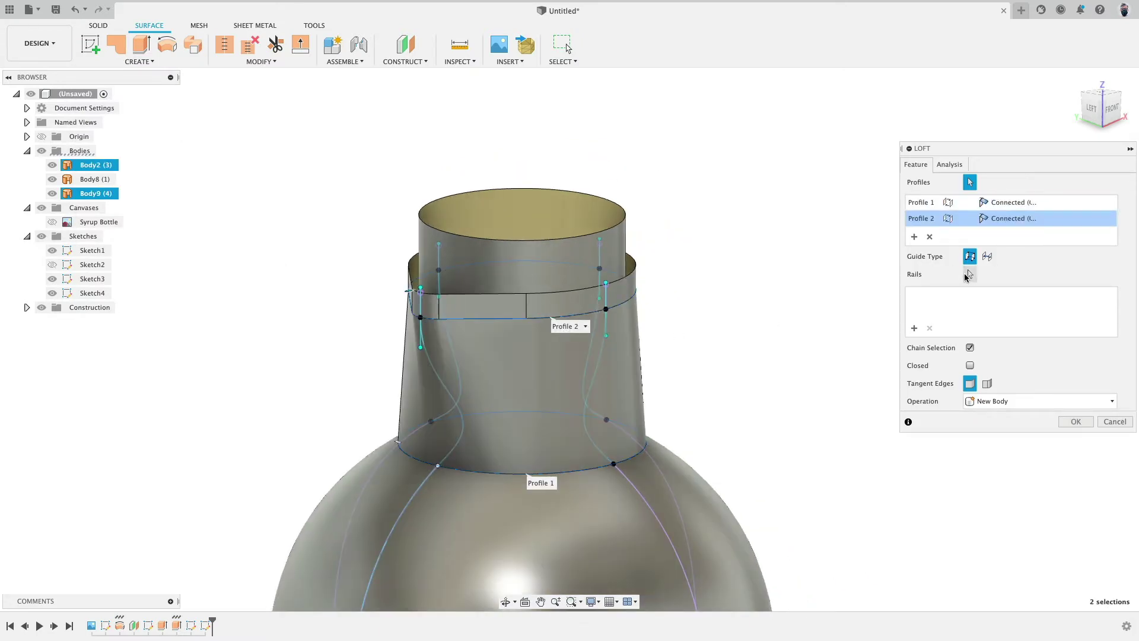
pyautogui.click(457, 374)
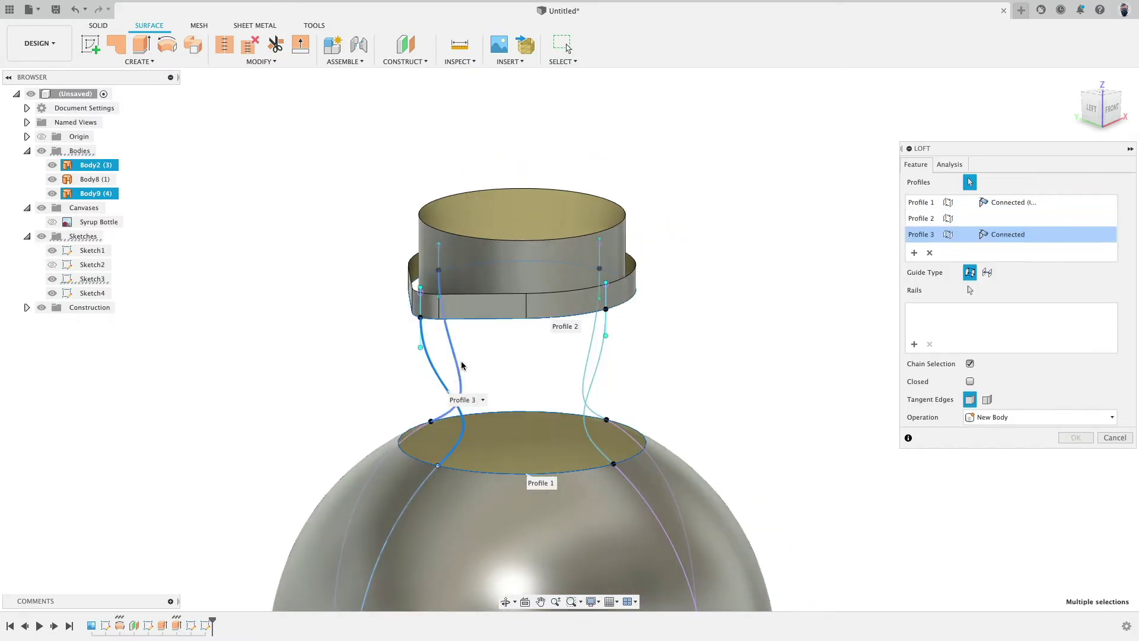
pyautogui.click(462, 366)
pyautogui.click(599, 363)
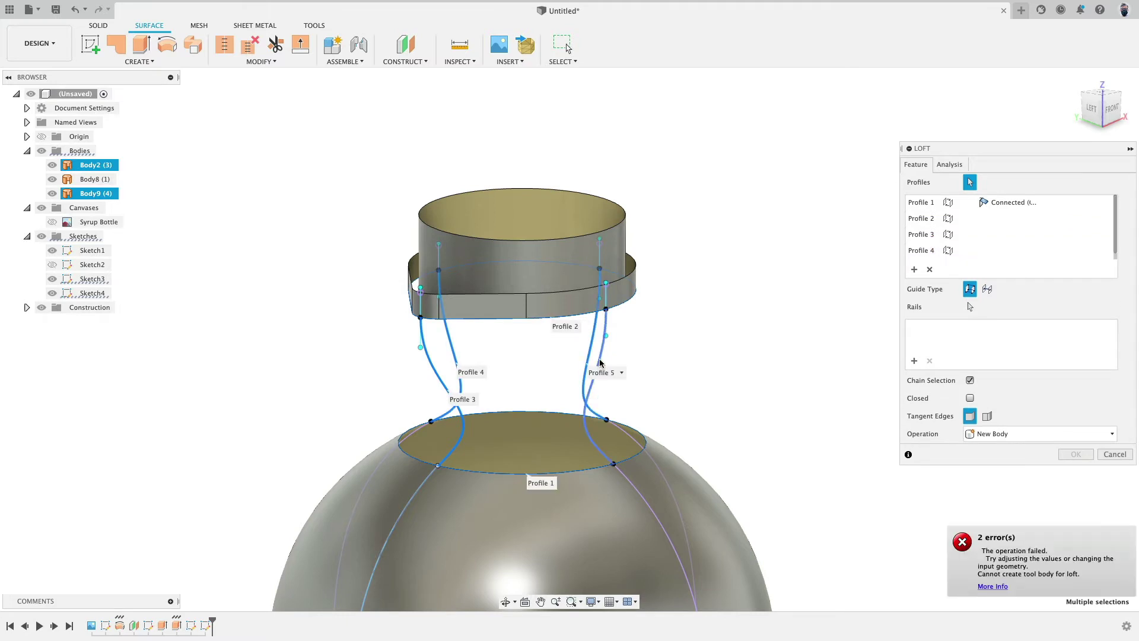
pyautogui.keyDown('shift'); pyautogui.moveTo(776, 338); pyautogui.dragTo(678, 330, button='middle'); pyautogui.keyUp('shift')
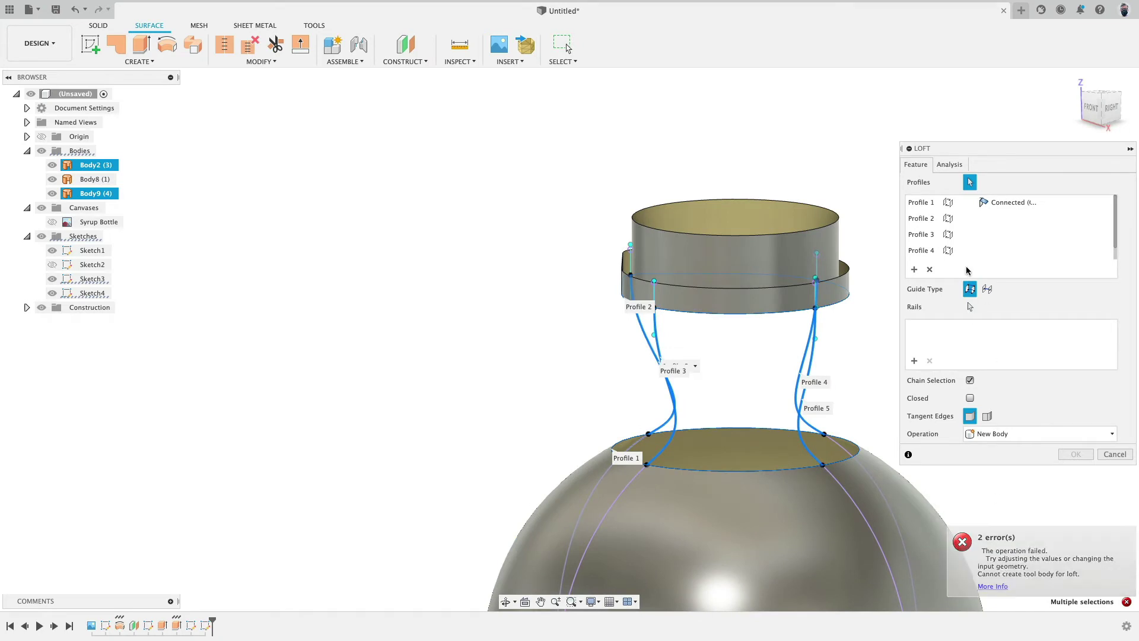
pyautogui.click(930, 270)
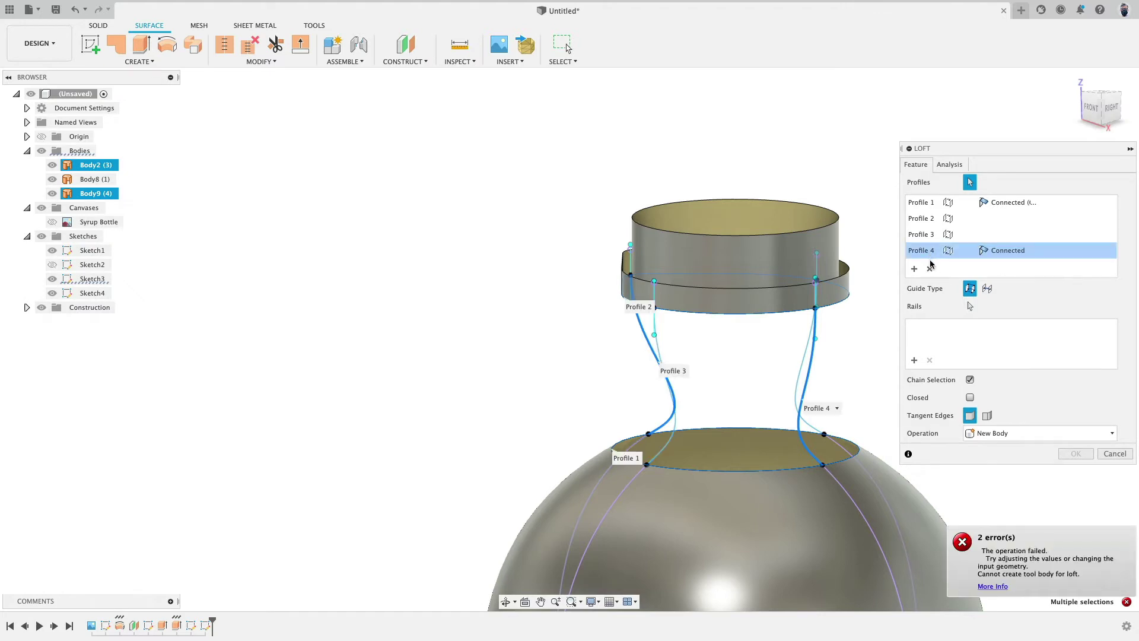
pyautogui.click(930, 270)
pyautogui.click(929, 253)
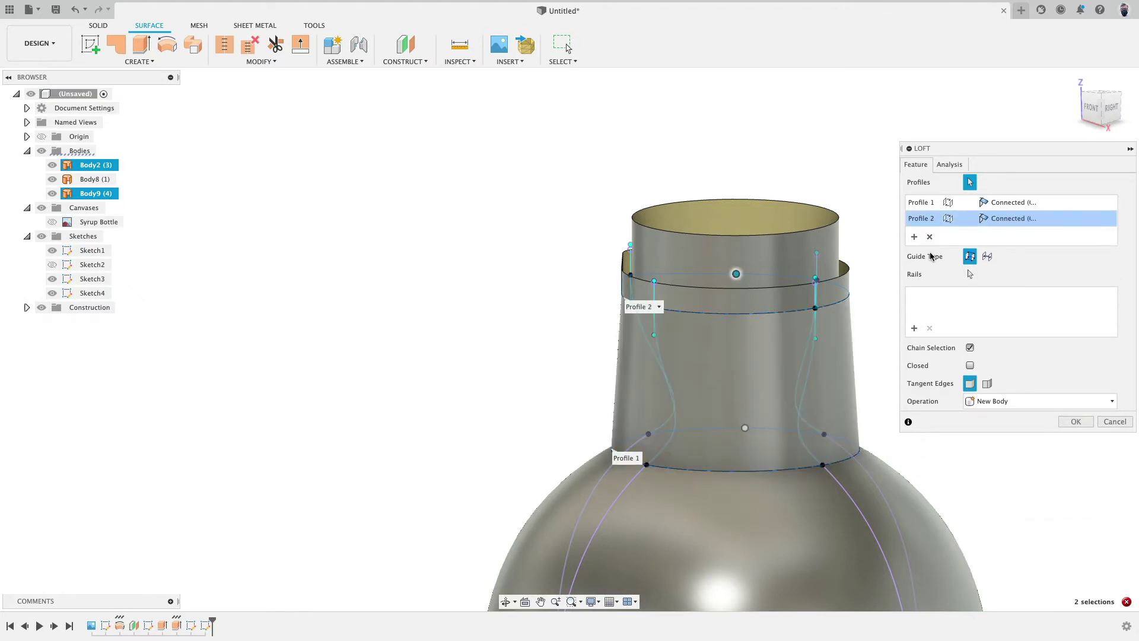
# Step: Try adding the four sketched neck splines as rails of the surface loft
pyautogui.click(970, 273)
pyautogui.keyDown('shift'); pyautogui.moveTo(722, 339); pyautogui.dragTo(686, 361, button='middle'); pyautogui.keyUp('shift')
pyautogui.click(669, 370)
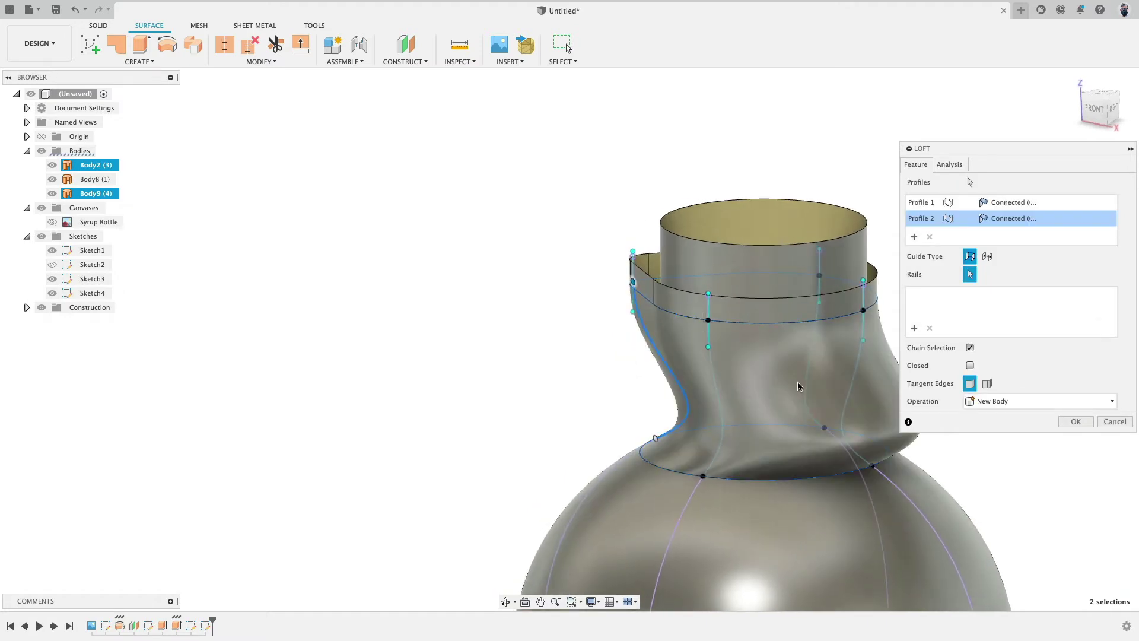
pyautogui.click(810, 371)
pyautogui.click(851, 385)
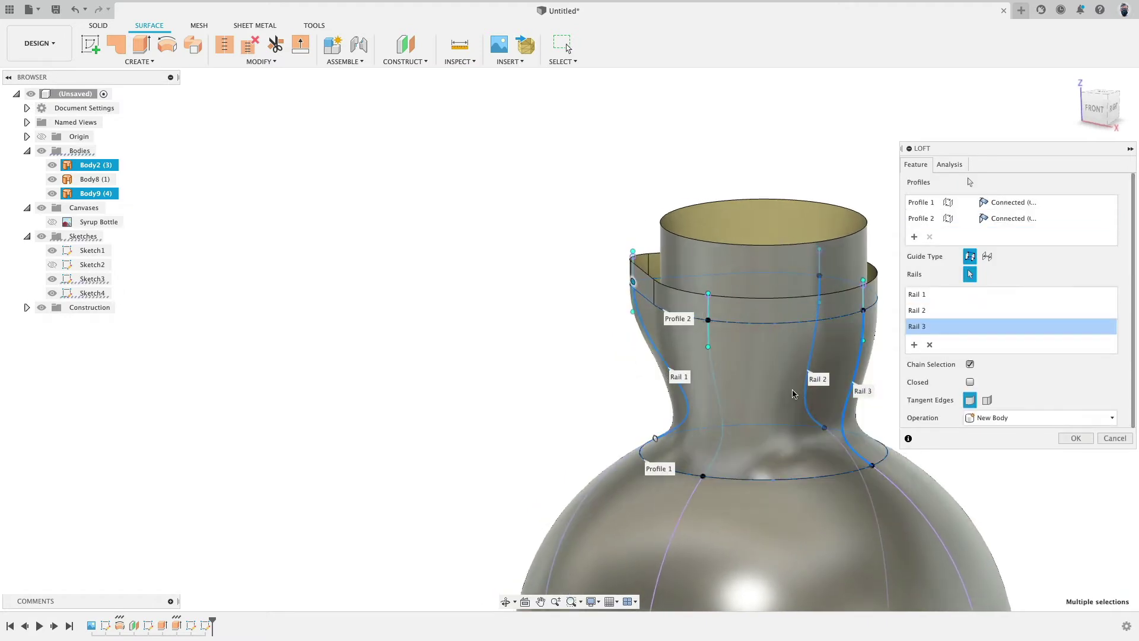
pyautogui.click(719, 393)
pyautogui.keyDown('shift'); pyautogui.moveTo(537, 418); pyautogui.dragTo(554, 438, button='middle'); pyautogui.keyUp('shift')
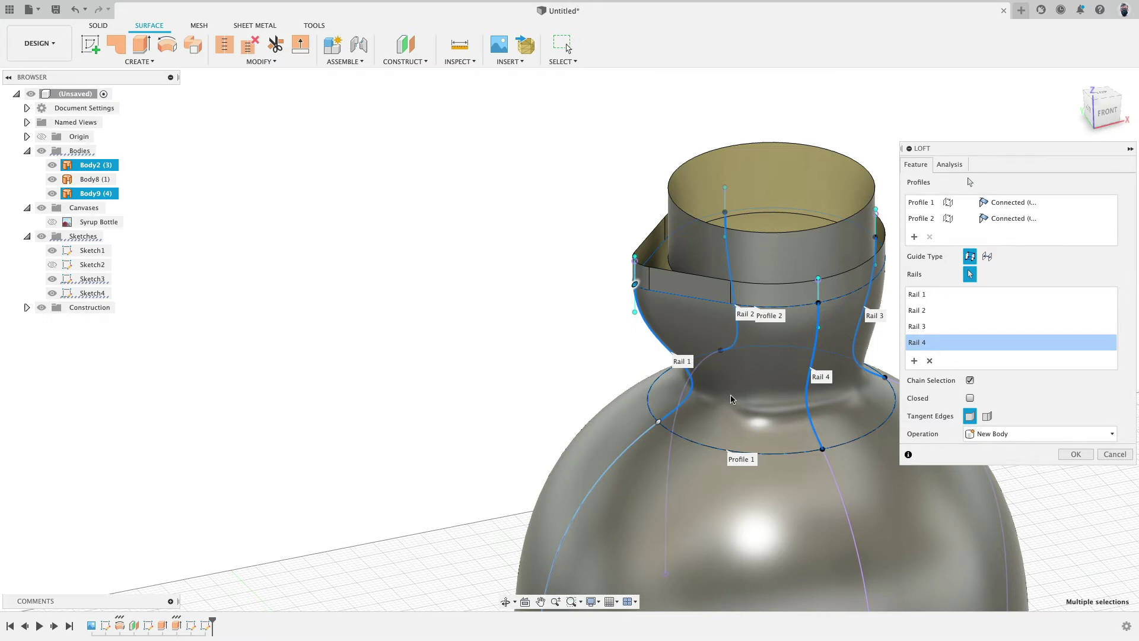
# Step: Try Curvature (G2) continuity on both loft profiles, inspect the neck from behind, and discard the loft
pyautogui.click(1008, 218)
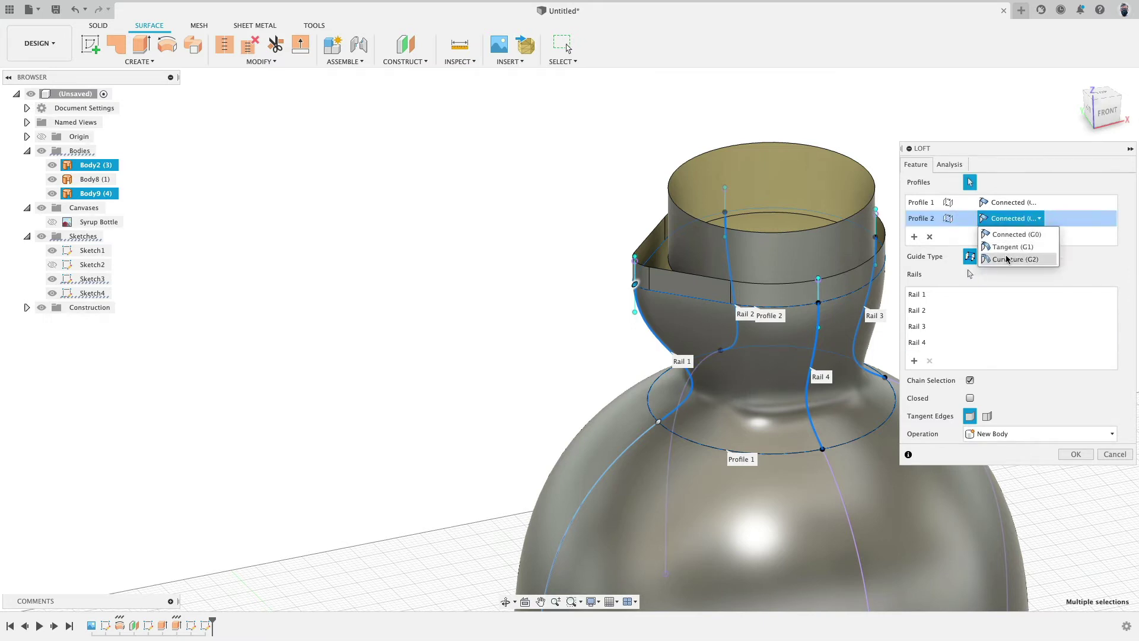
pyautogui.click(1002, 256)
pyautogui.click(1013, 202)
pyautogui.click(1011, 236)
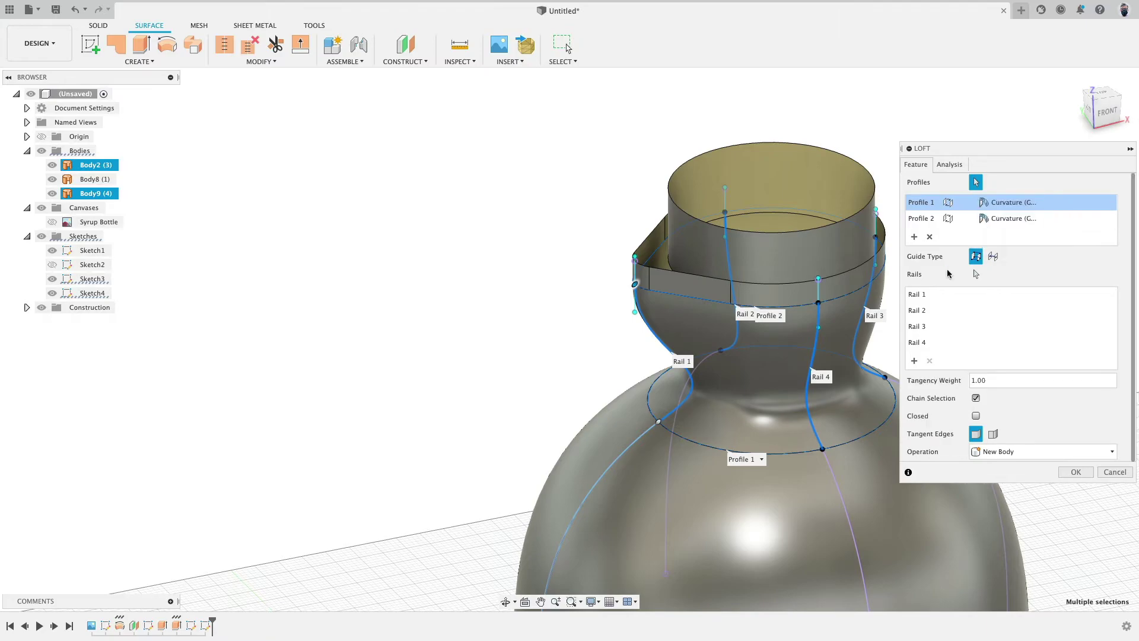
pyautogui.keyDown('shift'); pyautogui.moveTo(518, 401); pyautogui.dragTo(680, 392, button='middle'); pyautogui.keyUp('shift')
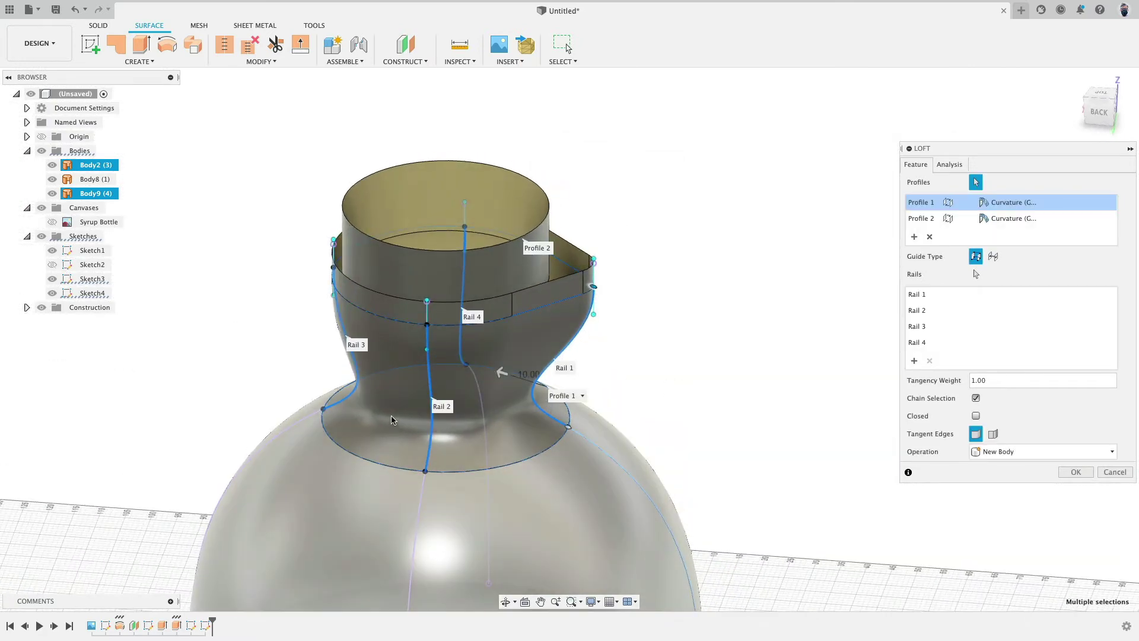
pyautogui.click(1112, 472)
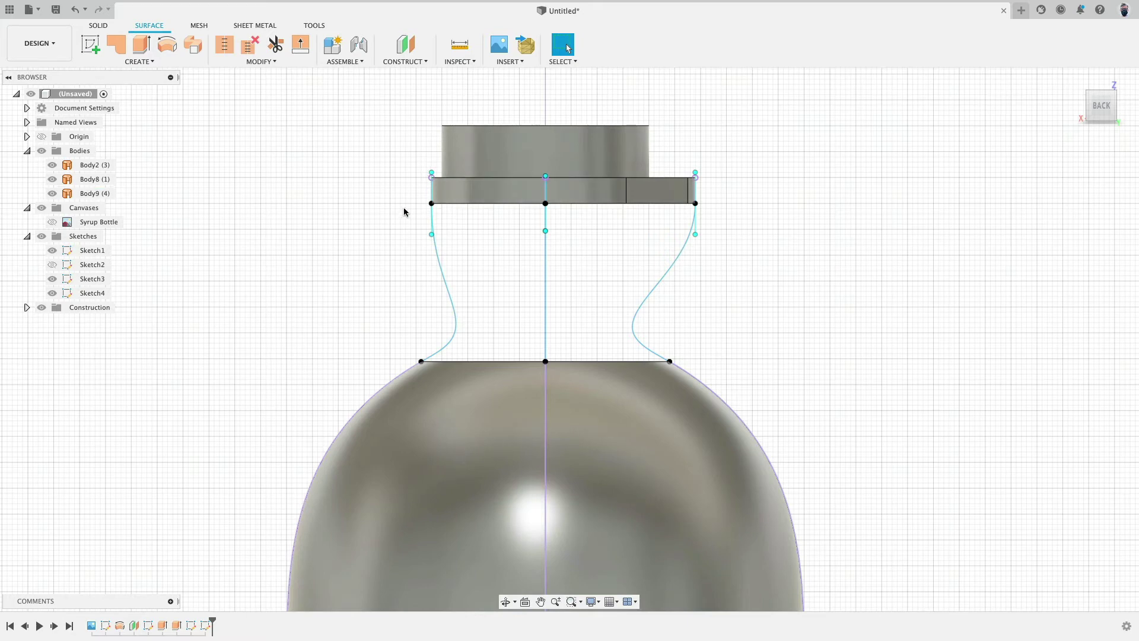
# Step: Create a construction plane offset 155.044 mm above the XY plane, crossing the narrowest part of the neck splines
pyautogui.click(90, 44)
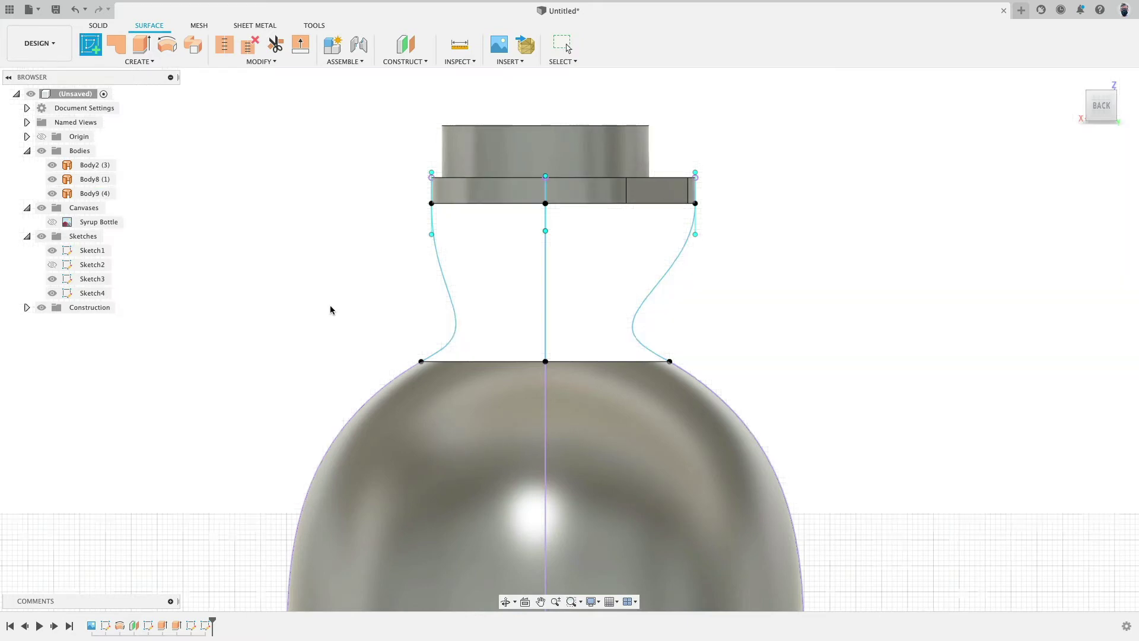
pyautogui.scroll(-4, 329, 308)
pyautogui.click(403, 46)
pyautogui.keyDown('shift'); pyautogui.moveTo(633, 285); pyautogui.dragTo(740, 259, button='middle'); pyautogui.keyUp('shift')
pyautogui.scroll(2, 487, 467)
pyautogui.click(487, 467)
pyautogui.moveTo(509, 470); pyautogui.dragTo(503, 233)
pyautogui.click(1097, 116)
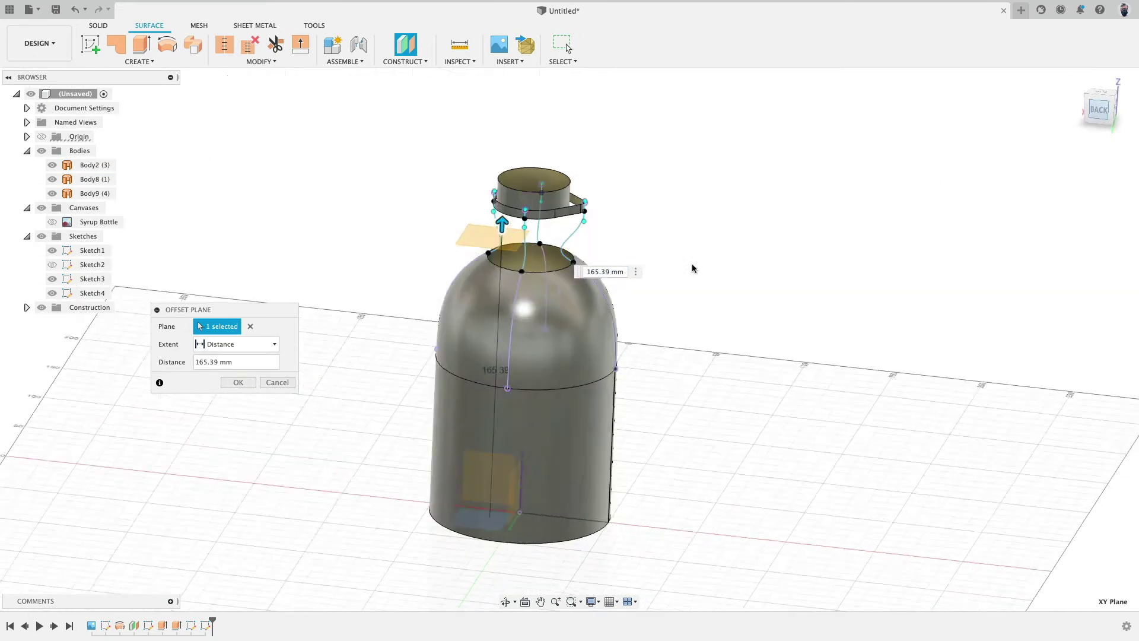
pyautogui.scroll(5, 527, 229)
pyautogui.scroll(1, 527, 229)
pyautogui.moveTo(517, 227); pyautogui.dragTo(530, 292)
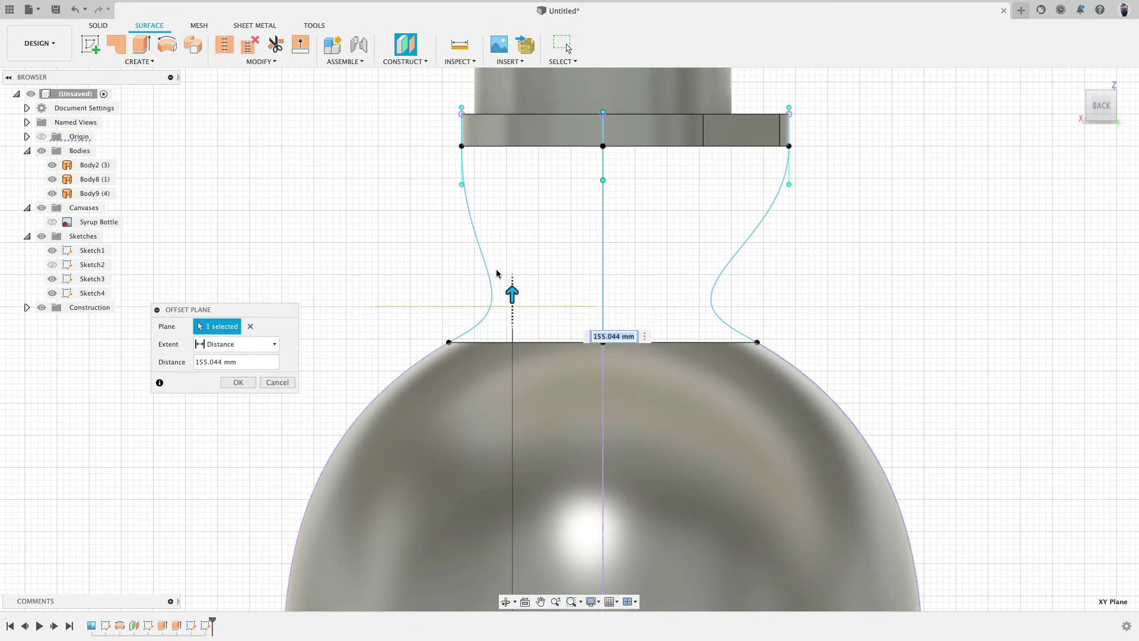
pyautogui.click(239, 382)
# Step: Start a sketch on the new offset plane and create intersection points from the four neck splines
pyautogui.keyDown('shift'); pyautogui.moveTo(350, 218); pyautogui.dragTo(357, 244, button='middle'); pyautogui.keyUp('shift')
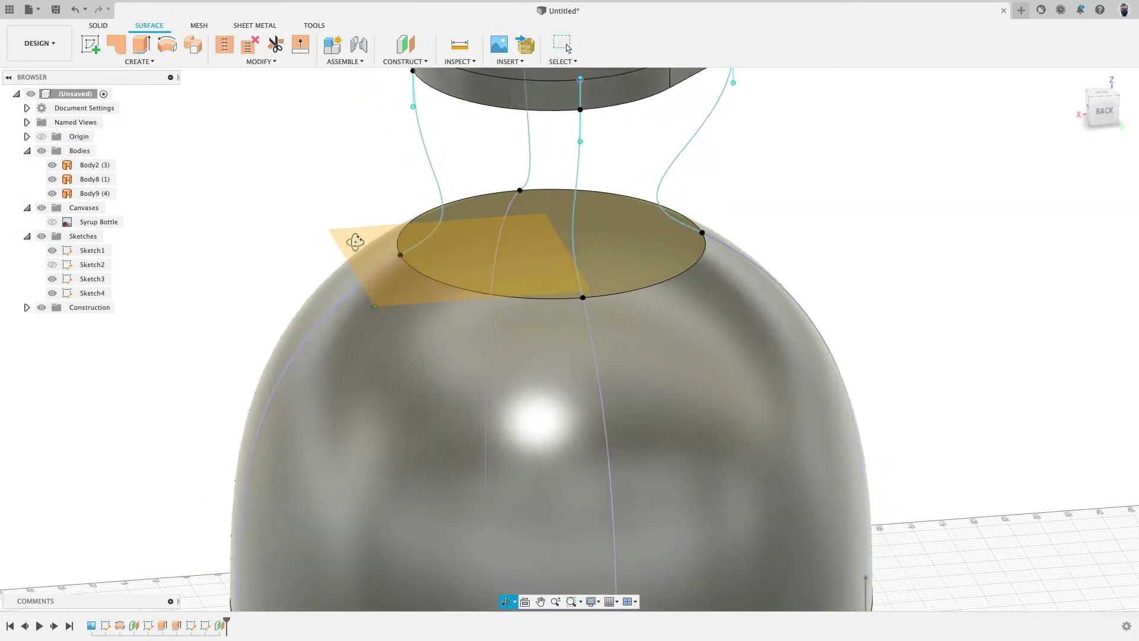
pyautogui.click(90, 45)
pyautogui.click(482, 275)
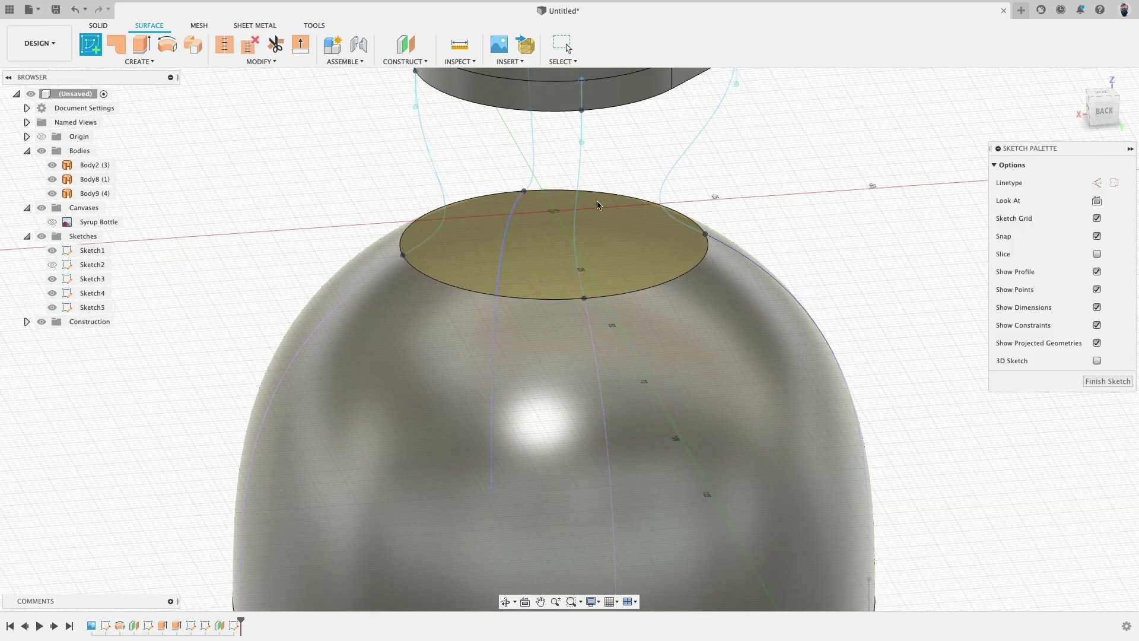
pyautogui.click(152, 61)
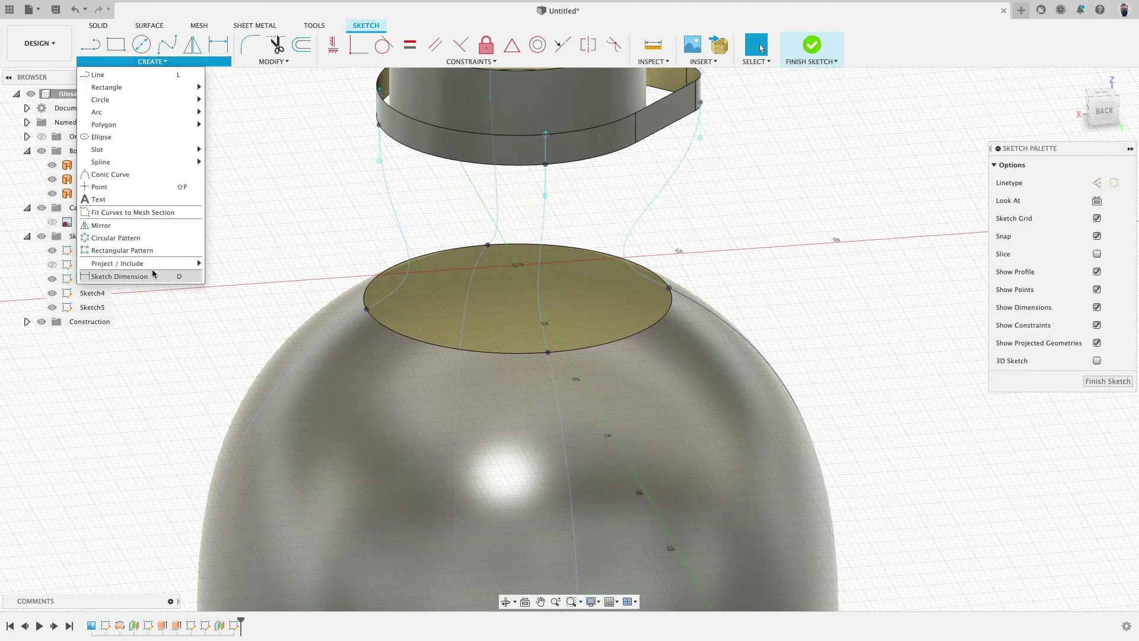
pyautogui.moveTo(154, 267)
pyautogui.click(228, 281)
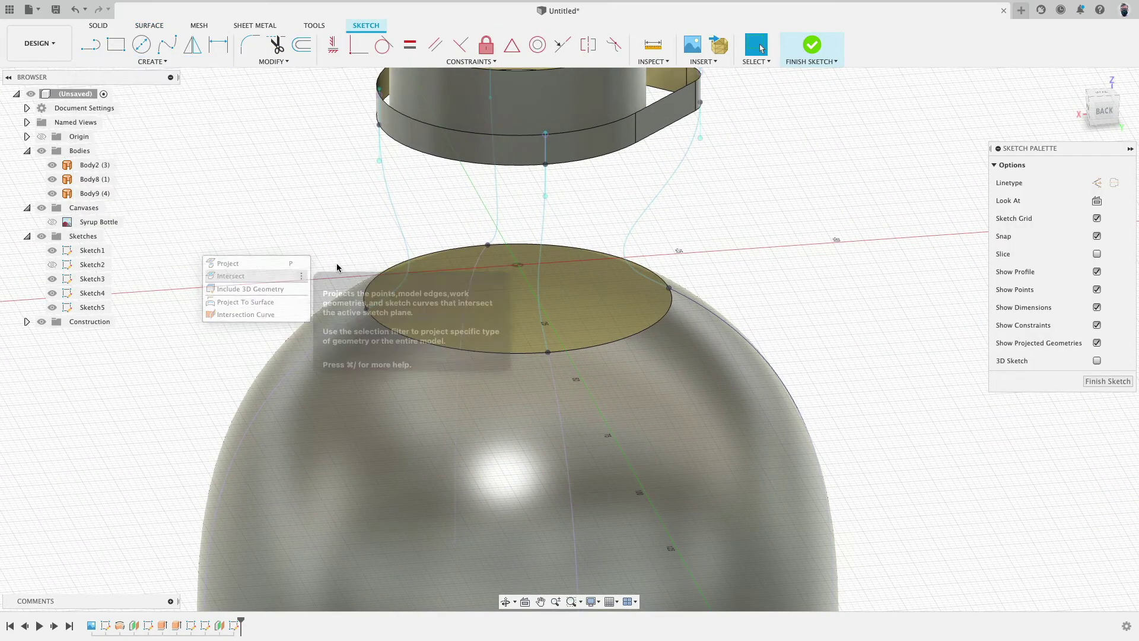
pyautogui.click(406, 242)
pyautogui.click(541, 218)
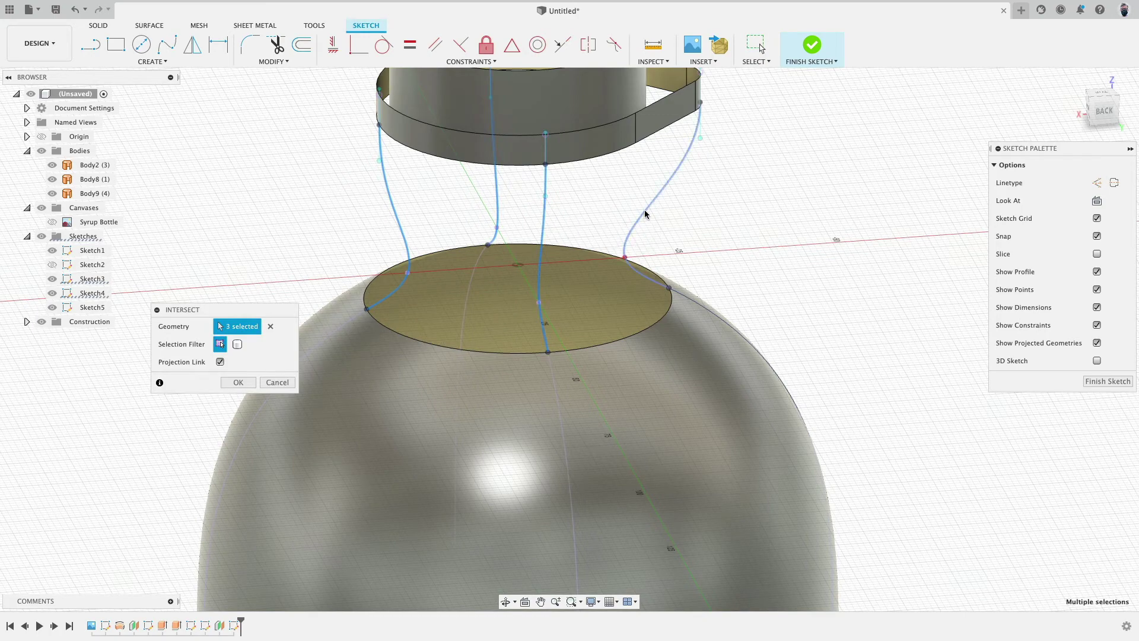
pyautogui.click(238, 382)
# Step: Sketch a closed fit point spline through the four intersection points on the neck plane
pyautogui.click(167, 43)
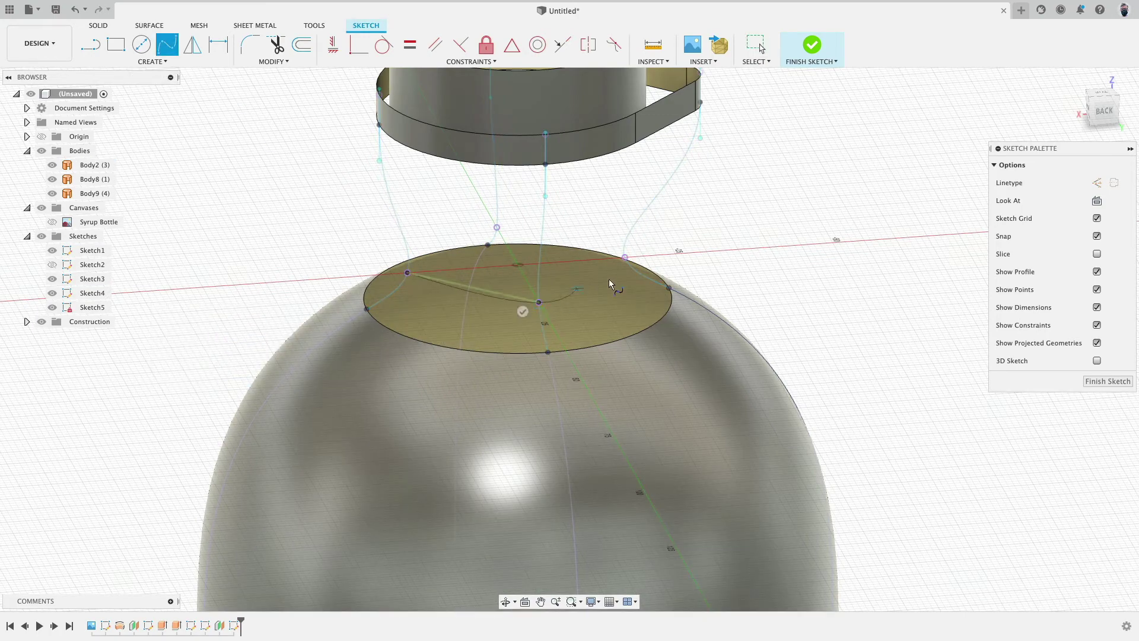
pyautogui.click(626, 257)
pyautogui.click(497, 227)
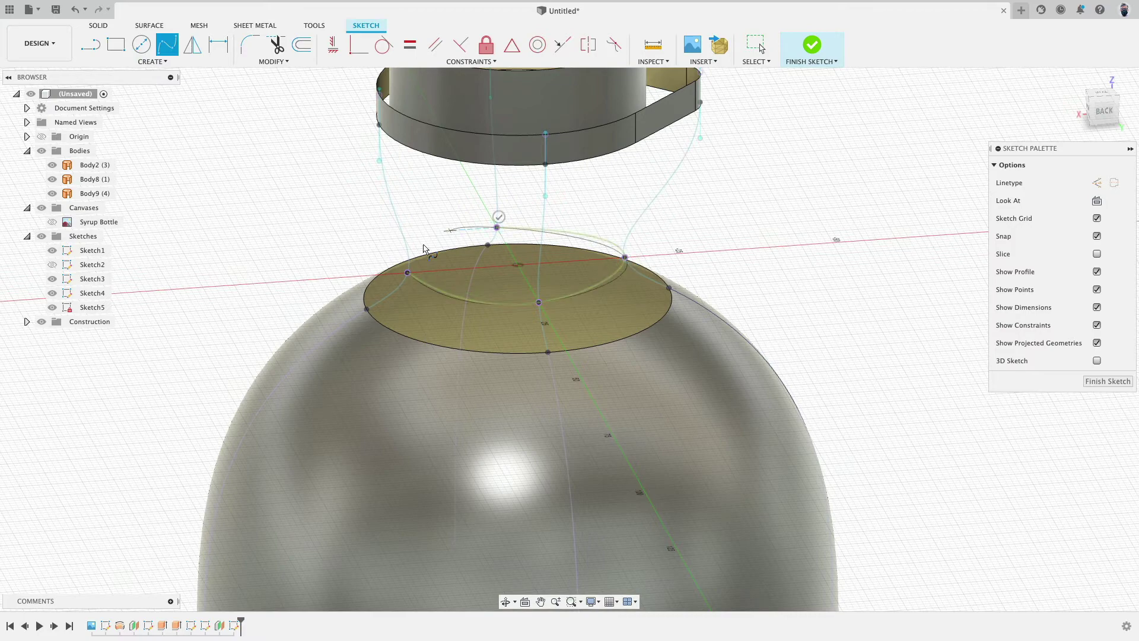
pyautogui.click(407, 272)
# Step: Draw a circle centred on the sketch origin inside the closed spline and convert it to construction geometry
pyautogui.keyDown('shift'); pyautogui.moveTo(315, 236); pyautogui.dragTo(339, 229, button='middle'); pyautogui.keyUp('shift')
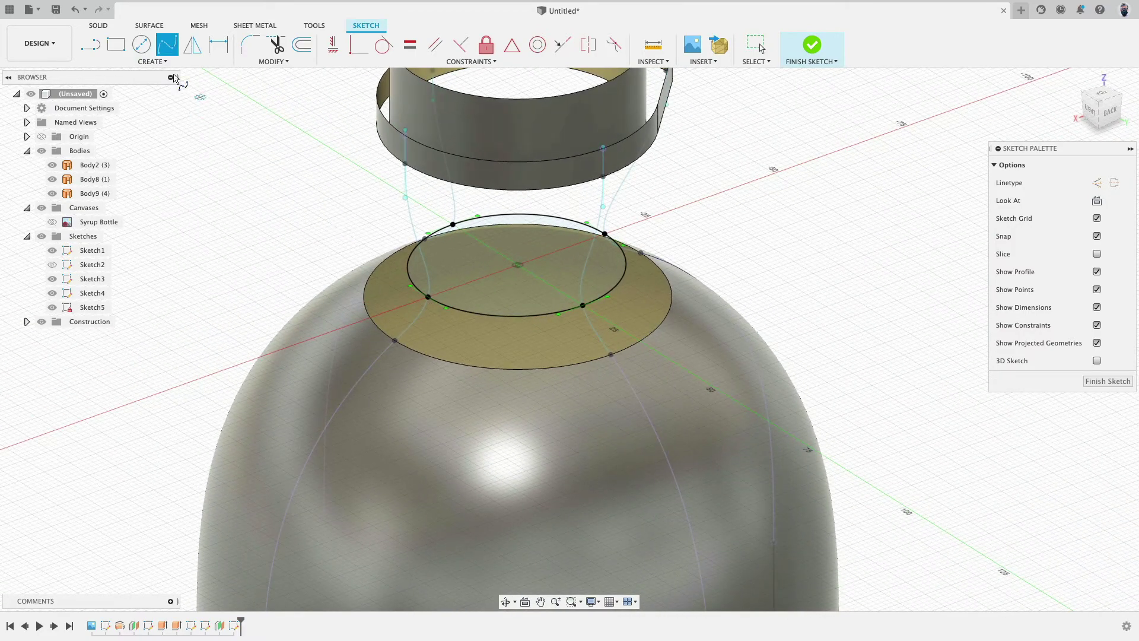
pyautogui.press('c')
pyautogui.click(518, 264)
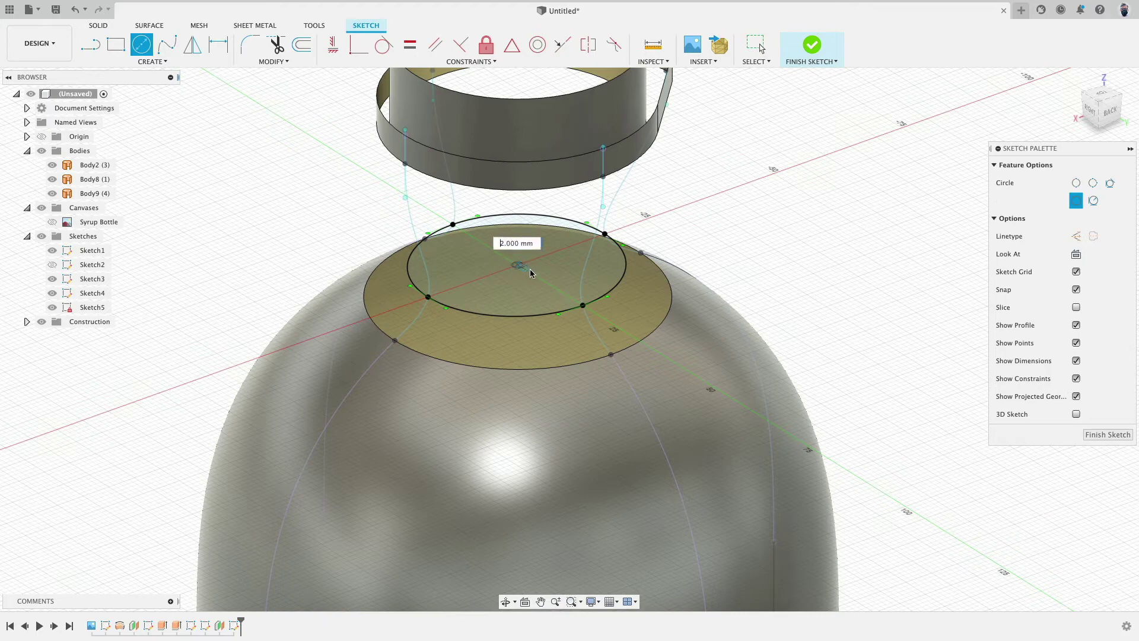
pyautogui.click(549, 273)
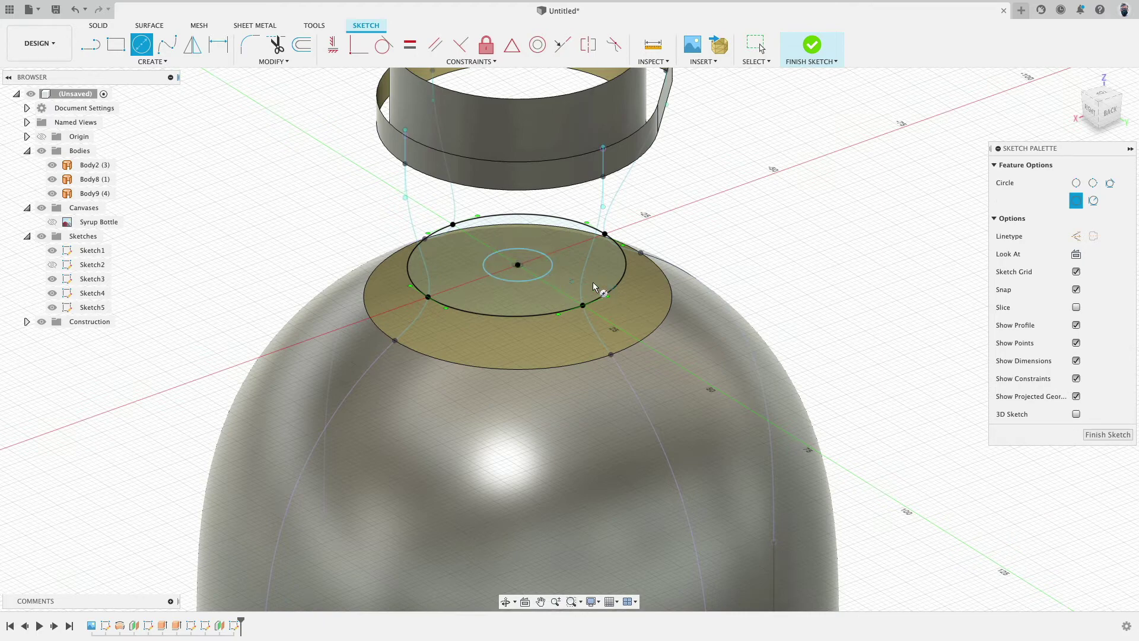
pyautogui.press('Escape')
pyautogui.click(551, 269)
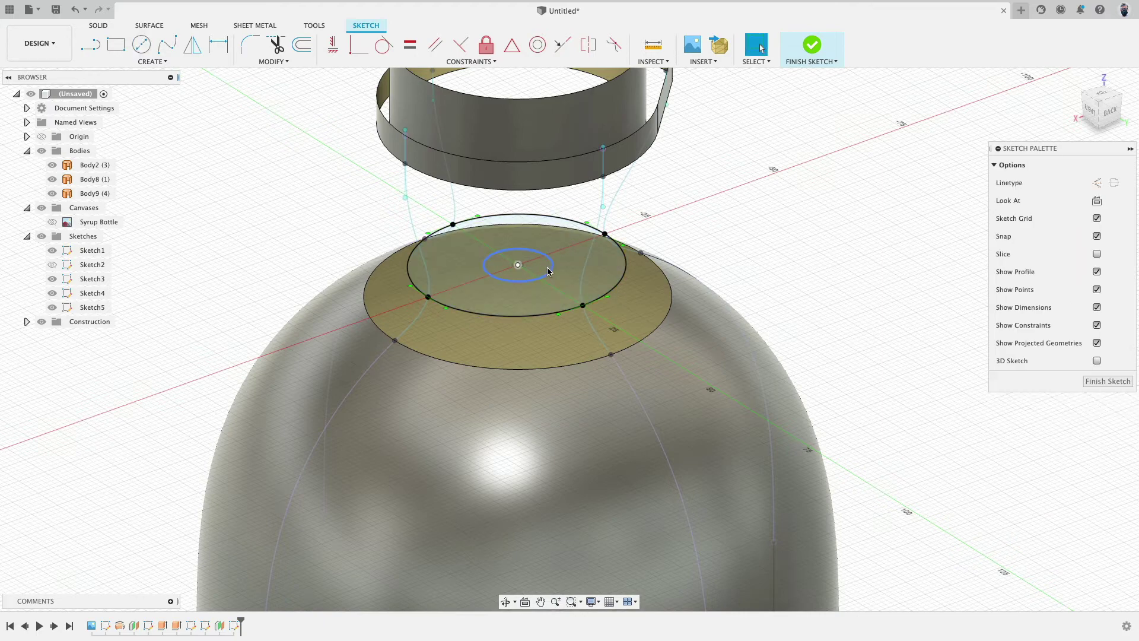
pyautogui.click(1098, 219)
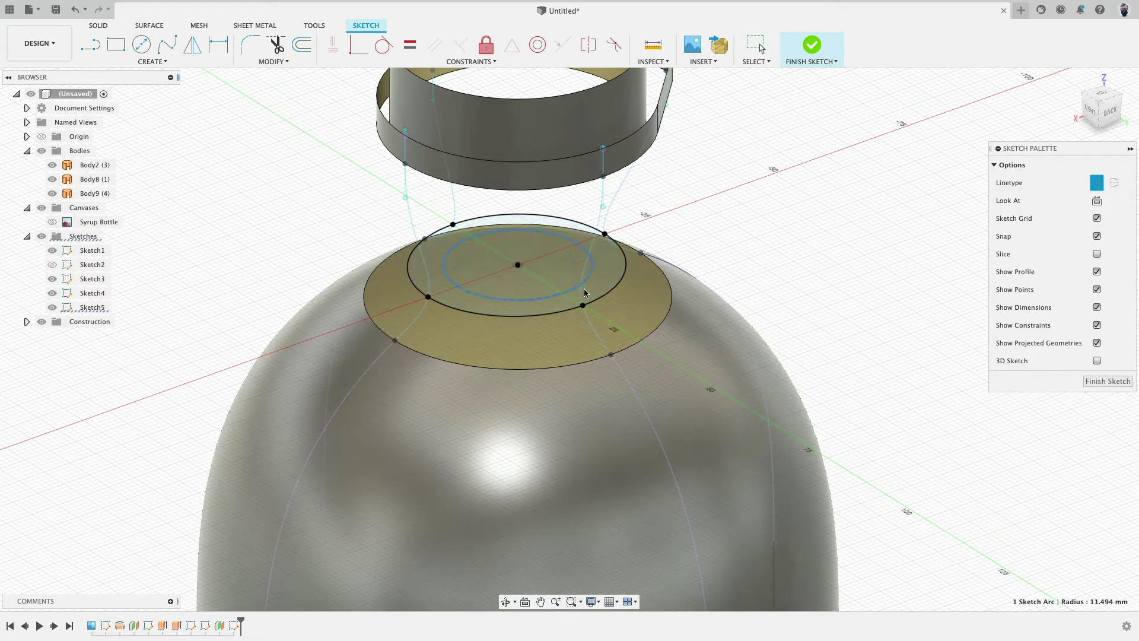
# Step: Resize the construction circle to compare it with the closed spline, leave its radius at about 15.1 mm, and finish the sketch
pyautogui.moveTo(584, 292); pyautogui.dragTo(589, 301)
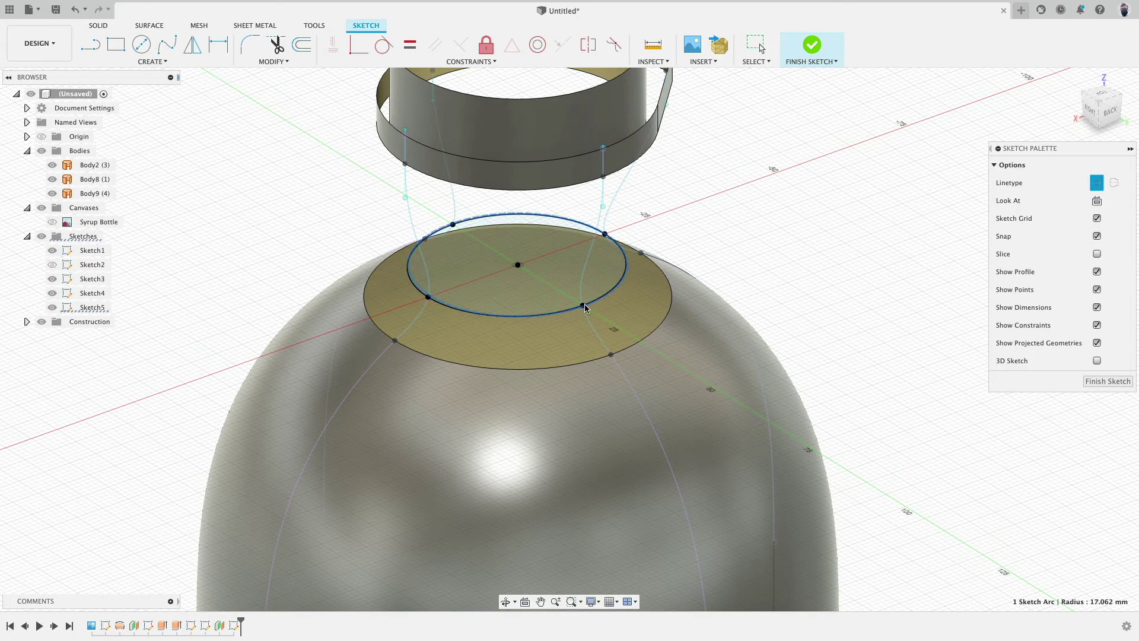
pyautogui.keyDown('shift'); pyautogui.moveTo(636, 266); pyautogui.dragTo(457, 200, button='middle'); pyautogui.keyUp('shift')
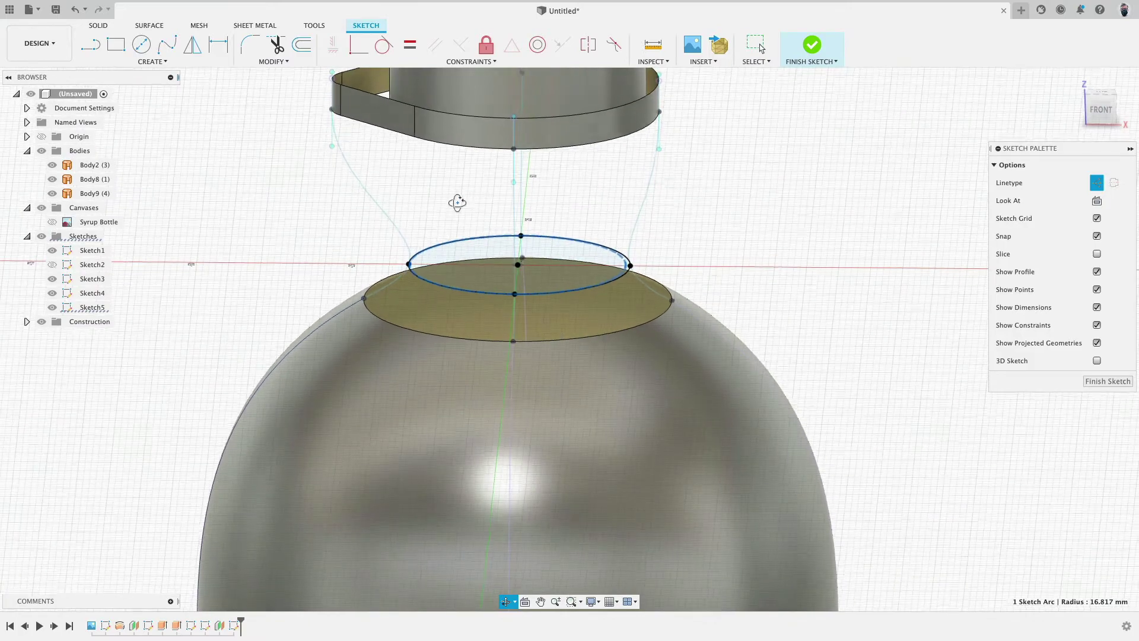
pyautogui.moveTo(628, 266)
pyautogui.keyDown('shift'); pyautogui.mouseDown(button='middle')
pyautogui.moveTo(847, 211)
pyautogui.moveTo(643, 280)
pyautogui.mouseUp(button='middle'); pyautogui.keyUp('shift')
pyautogui.scroll(5, 575, 246)
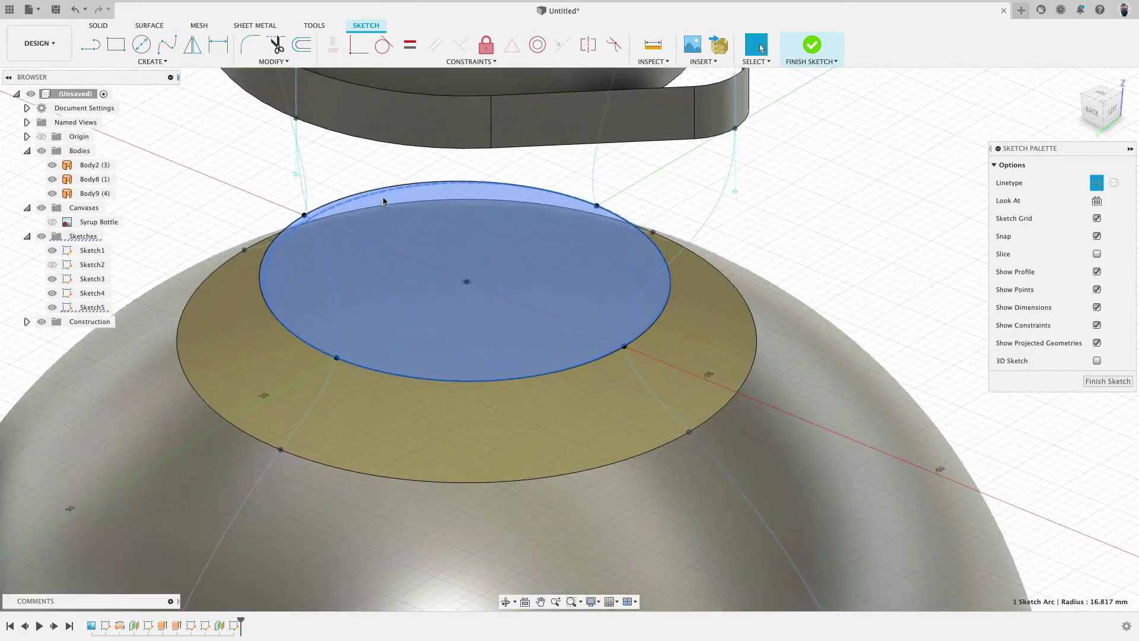
pyautogui.moveTo(373, 208); pyautogui.dragTo(432, 211)
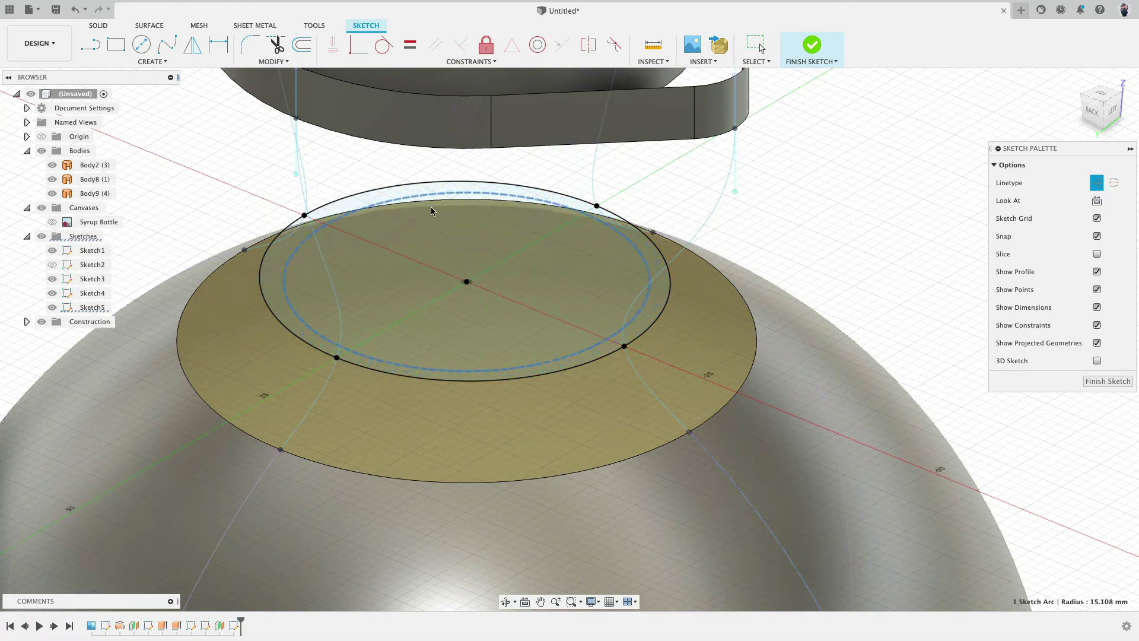
pyautogui.click(819, 43)
# Step: Start a surface loft with the body's opening edge, the closed neck spline and the spout band's lower edge as profiles
pyautogui.moveTo(953, 232); pyautogui.dragTo(919, 192, button='middle')
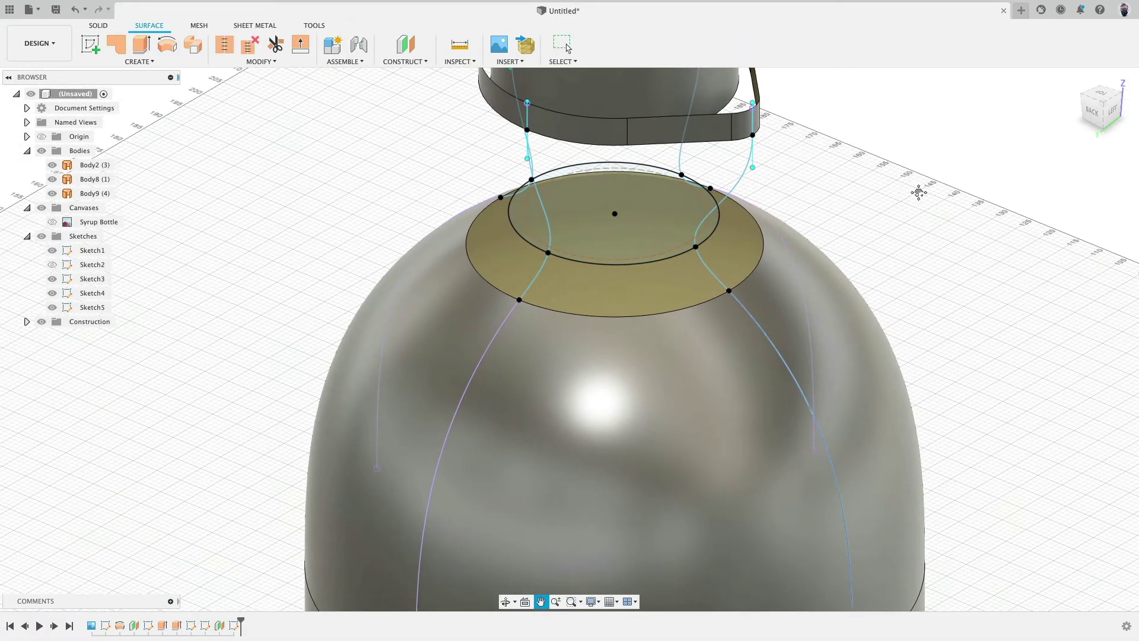
pyautogui.scroll(-2, 914, 237)
pyautogui.click(140, 61)
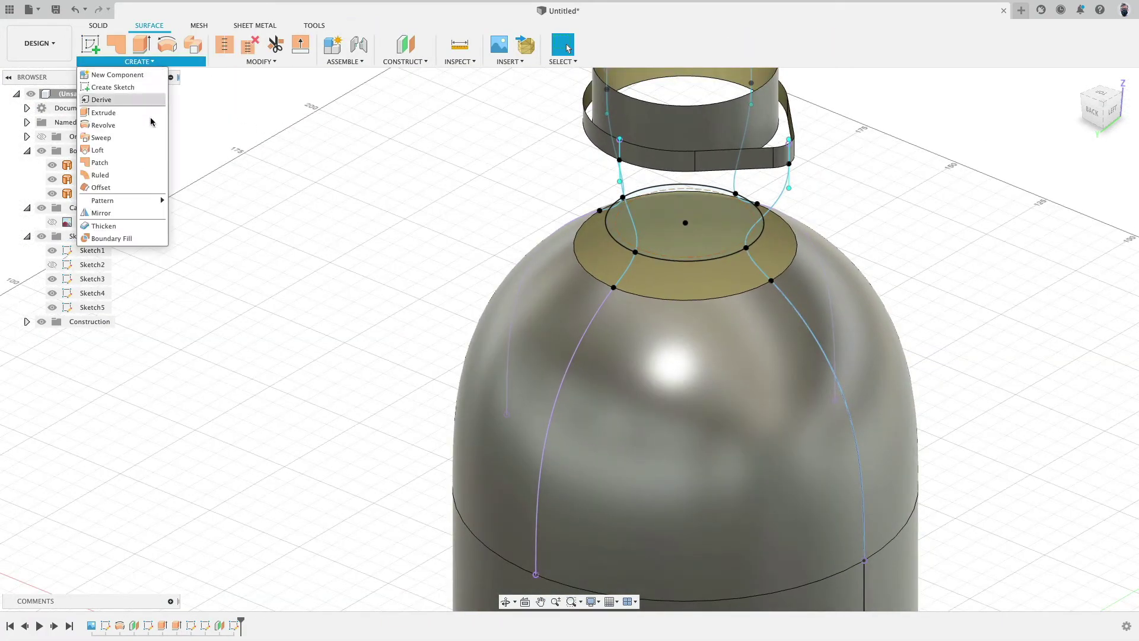
pyautogui.click(140, 153)
pyautogui.click(621, 294)
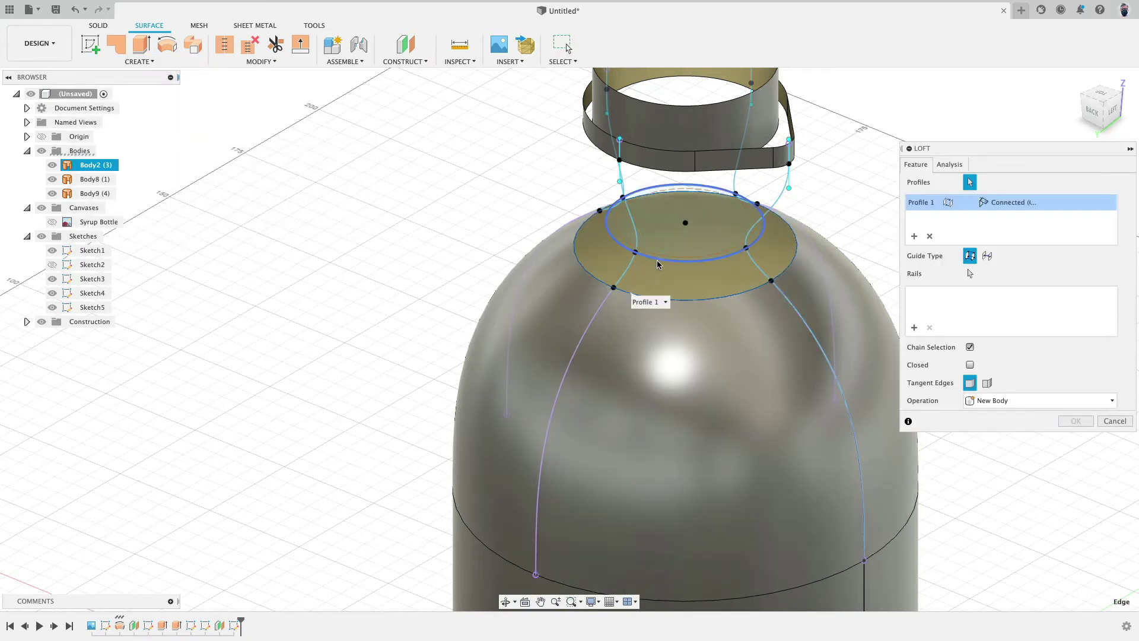
pyautogui.click(670, 195)
pyautogui.click(675, 176)
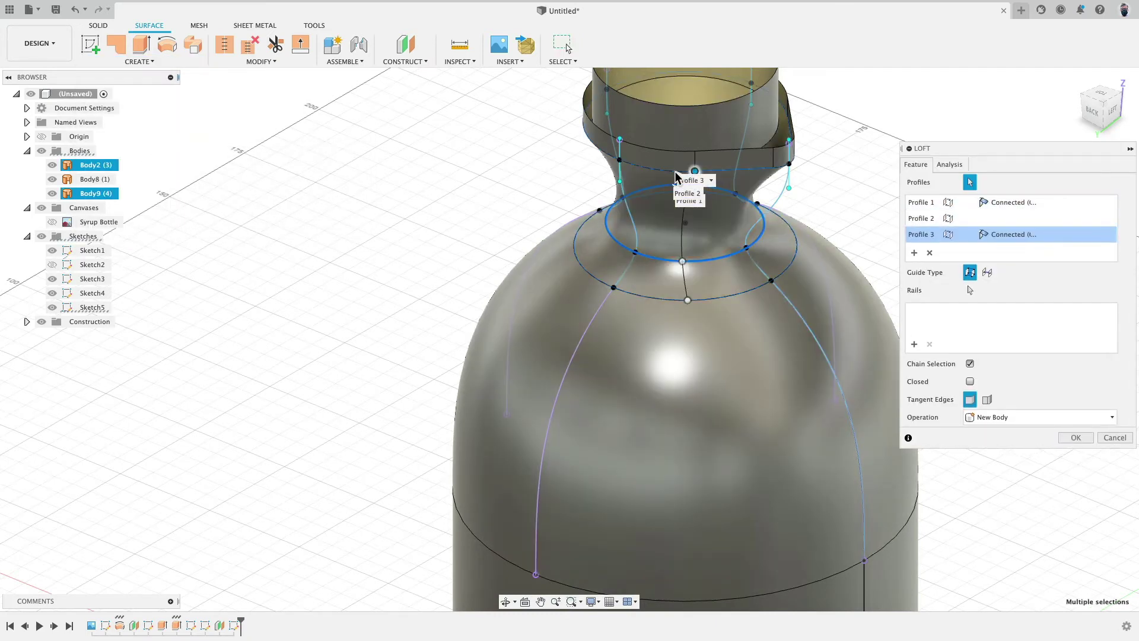
# Step: Set the loft's end profiles, the spout band's lower edge and the body's opening edge, to Curvature (G2) continuity
pyautogui.click(1019, 235)
pyautogui.click(1020, 274)
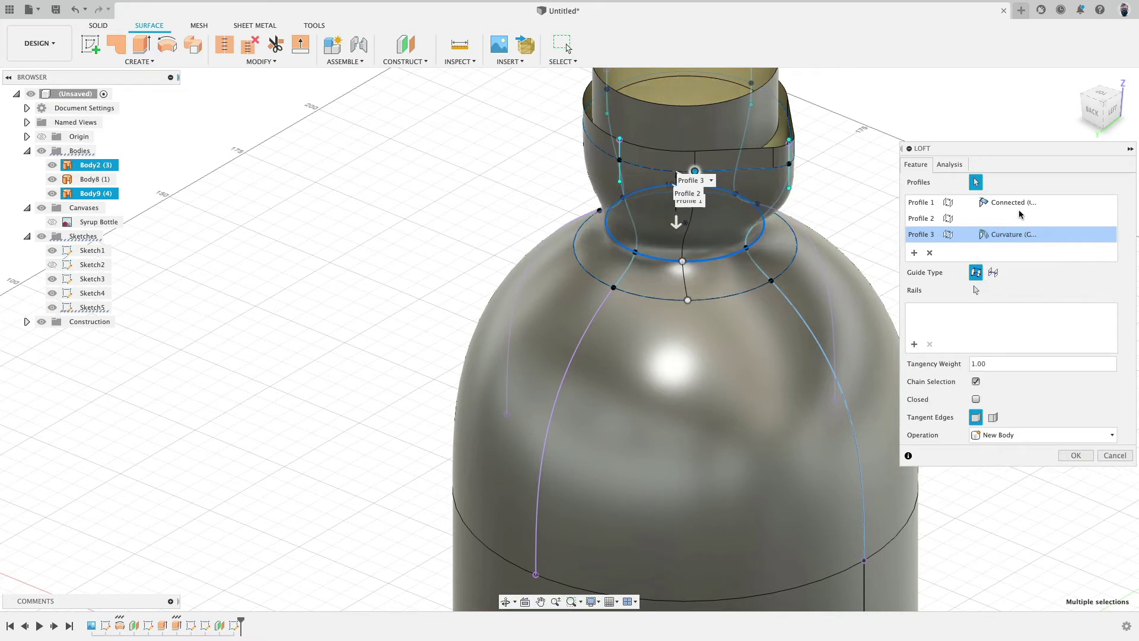
pyautogui.click(1019, 202)
pyautogui.click(1017, 244)
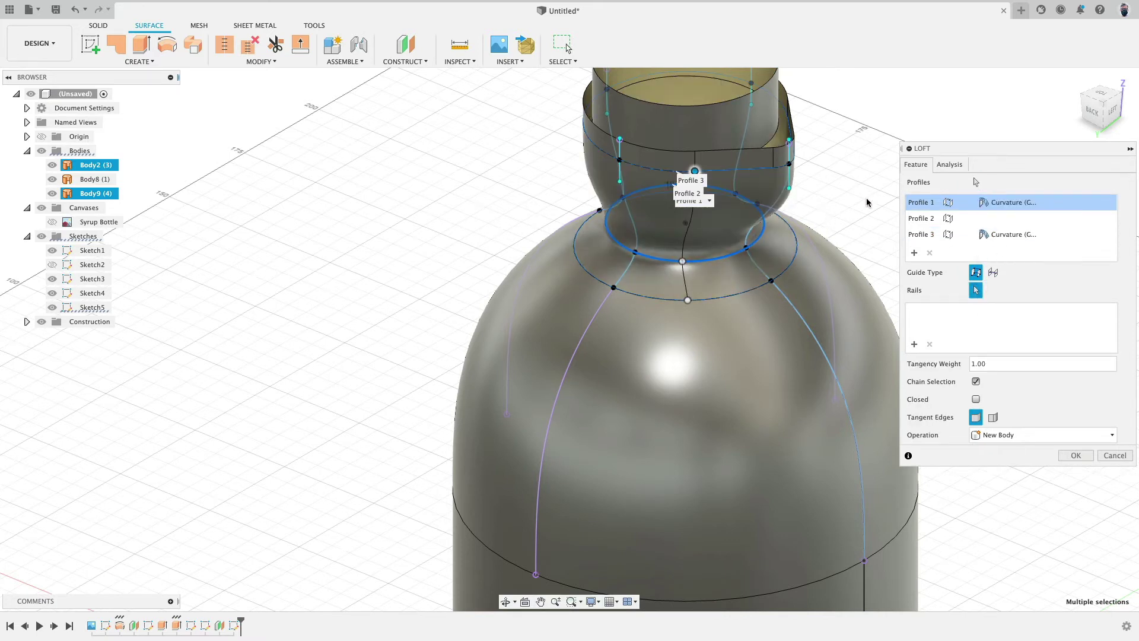
# Step: Add the four neck side curves as rails and complete the surface loft as a new body
pyautogui.click(781, 201)
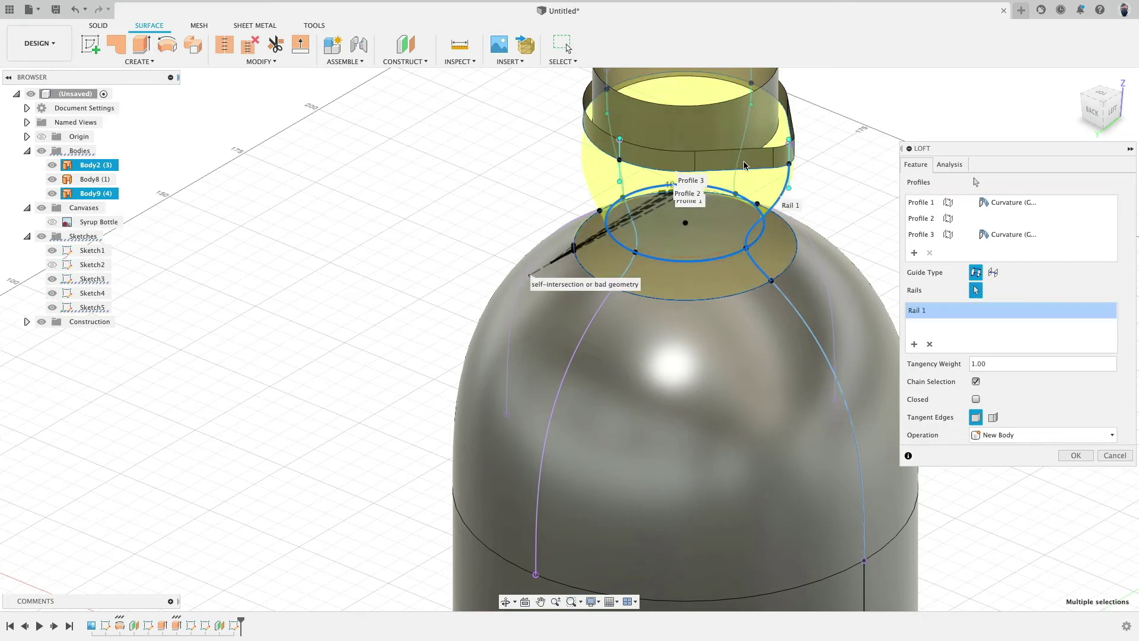
pyautogui.click(746, 129)
pyautogui.keyDown('shift'); pyautogui.moveTo(485, 215); pyautogui.dragTo(586, 160, button='middle'); pyautogui.keyUp('shift')
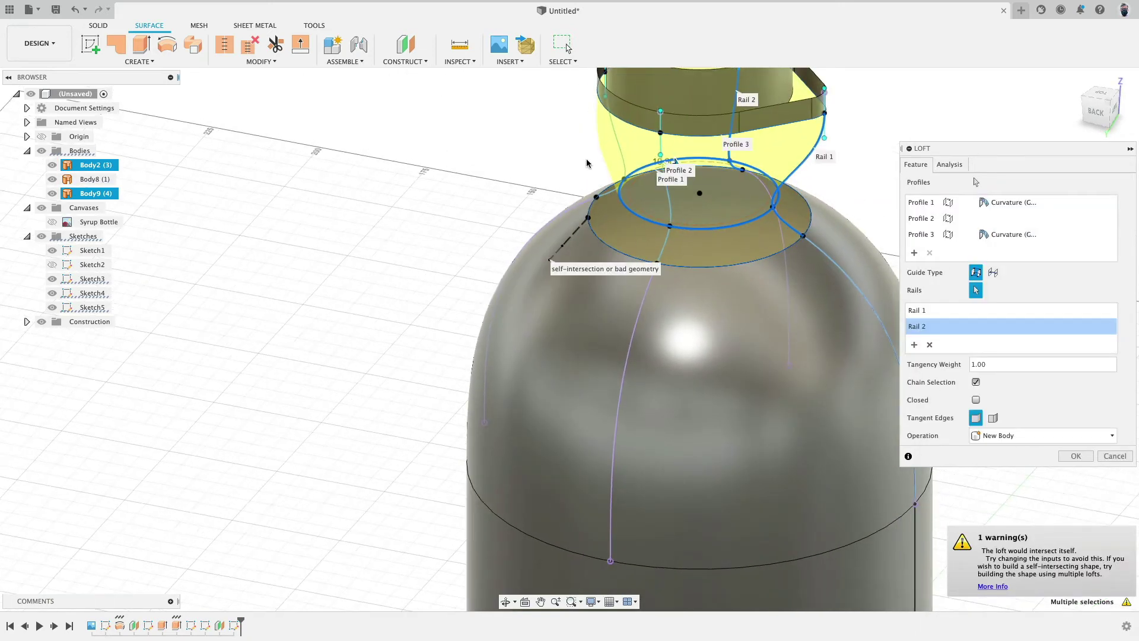
pyautogui.click(615, 138)
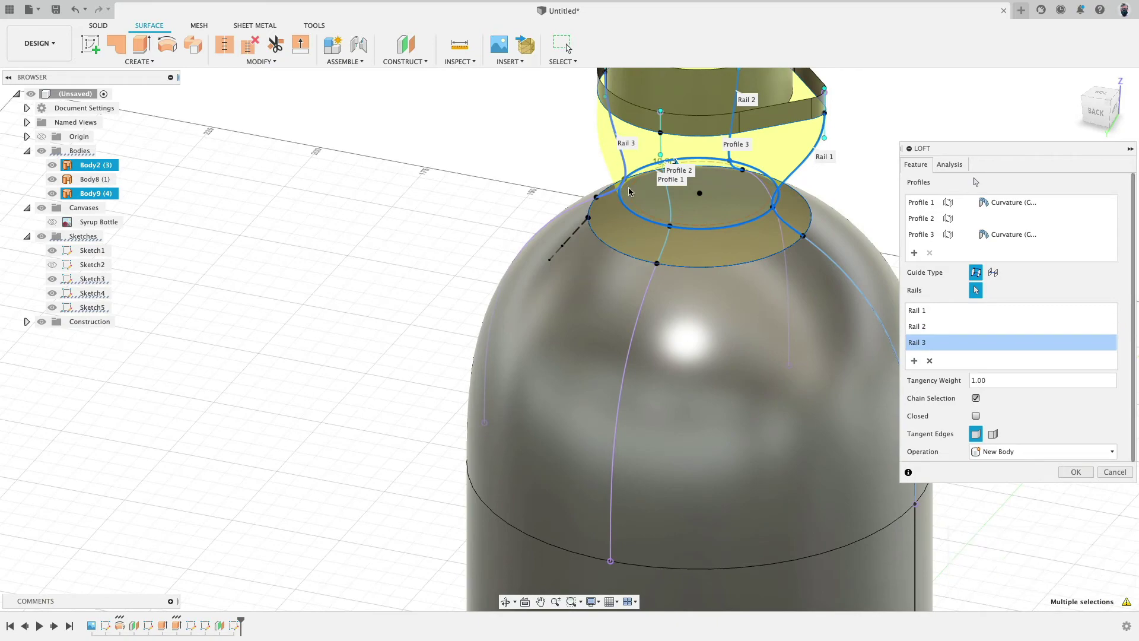
pyautogui.click(482, 314)
pyautogui.keyDown('shift'); pyautogui.moveTo(457, 295); pyautogui.dragTo(307, 373, button='middle'); pyautogui.keyUp('shift')
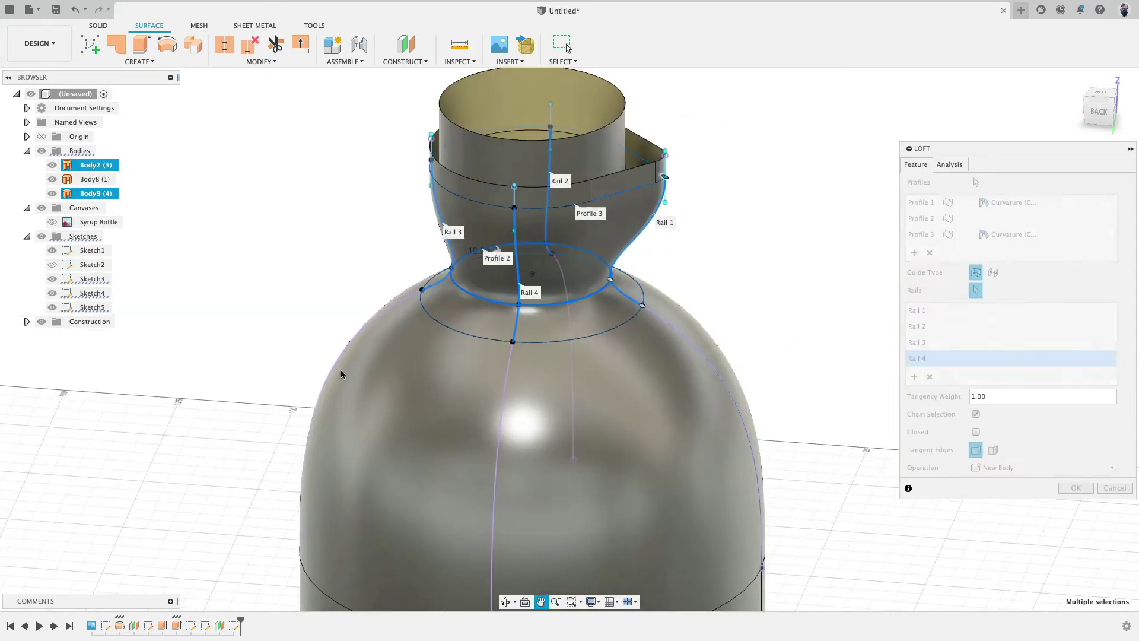
pyautogui.click(1074, 488)
# Step: Hide all the sketches and remove the spout band body above the lofted neck
pyautogui.click(1100, 111)
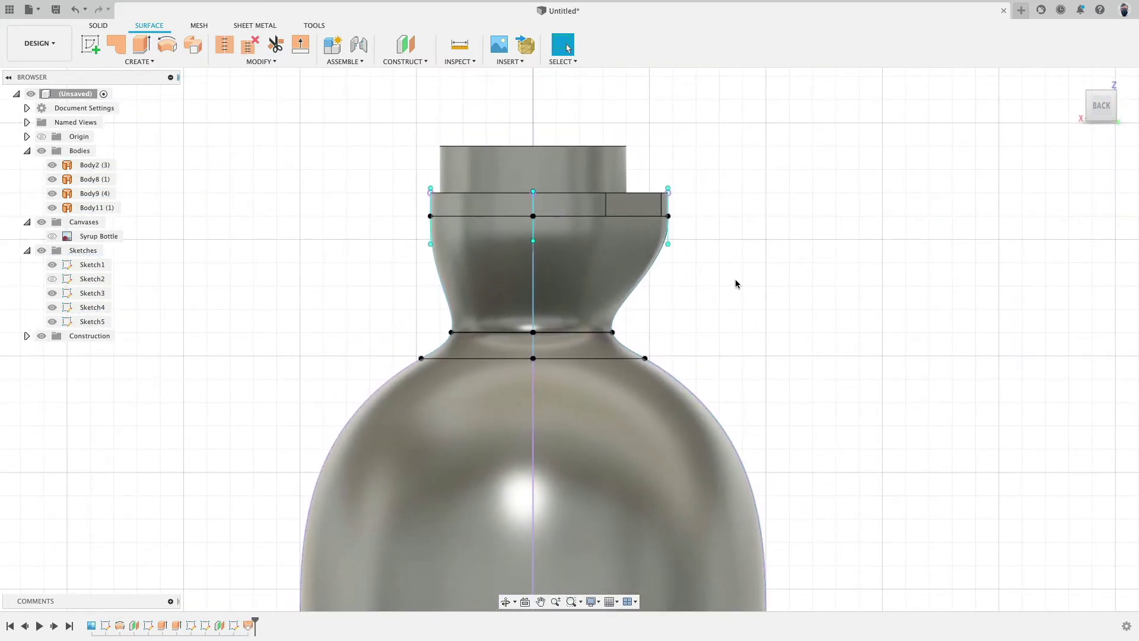
pyautogui.keyDown('shift'); pyautogui.moveTo(742, 290); pyautogui.dragTo(671, 302, button='middle'); pyautogui.keyUp('shift')
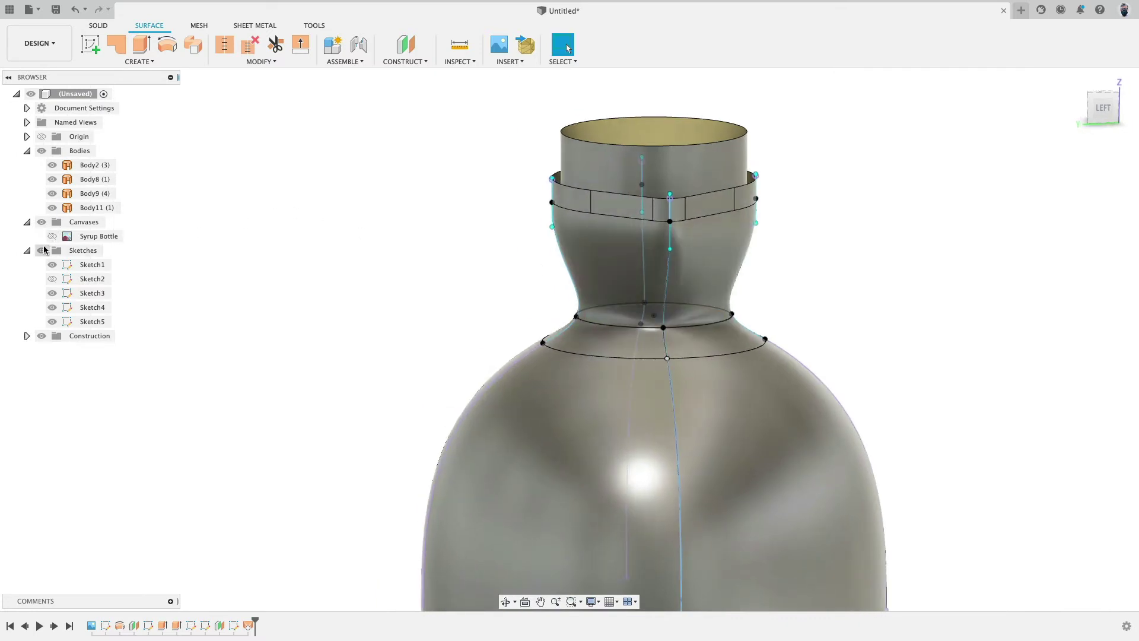
pyautogui.click(44, 247)
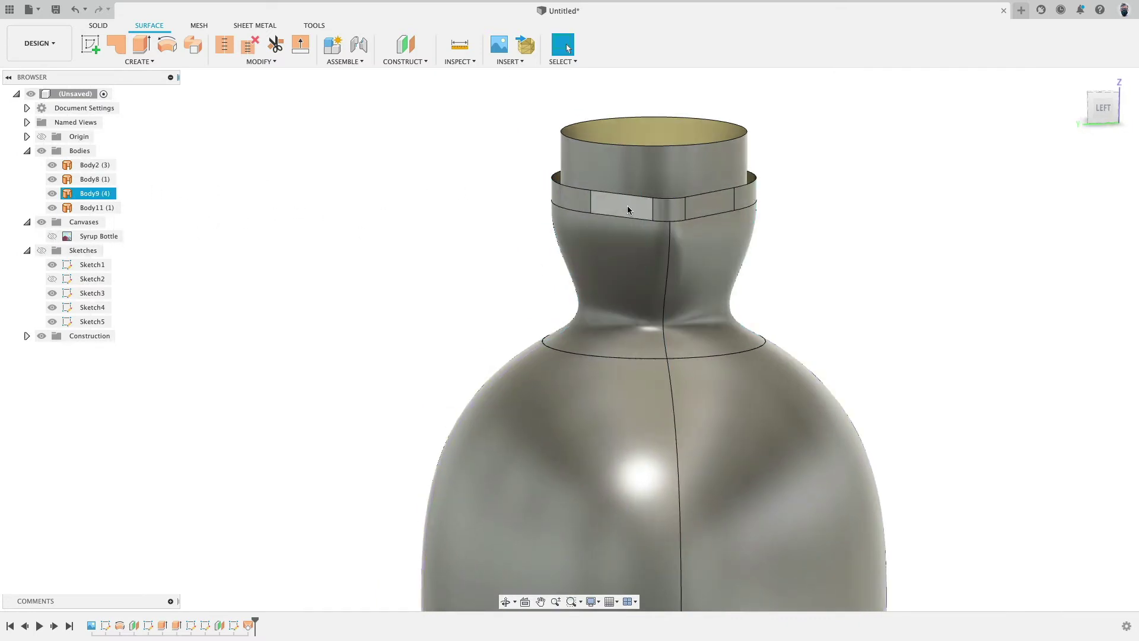
pyautogui.click(90, 193)
pyautogui.rightClick(90, 196)
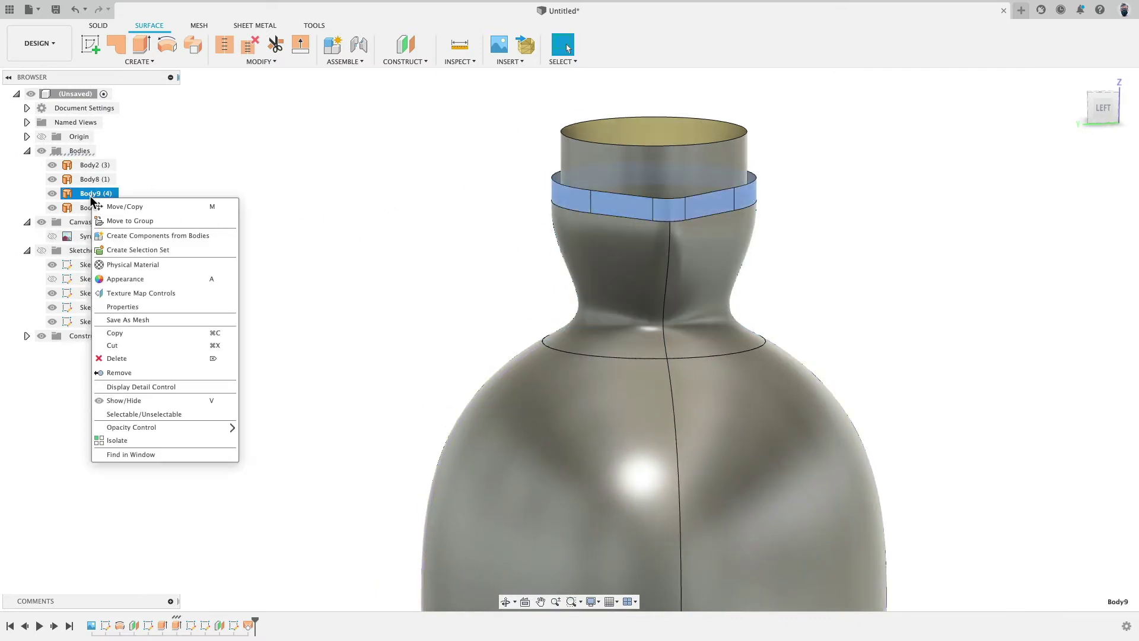
pyautogui.click(152, 369)
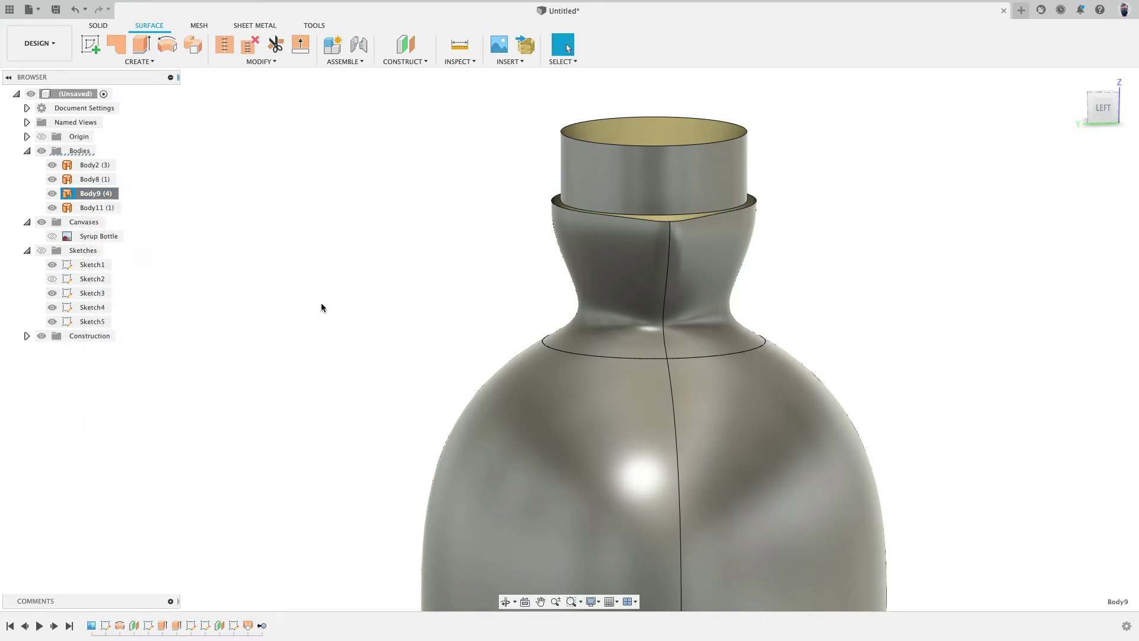
# Step: Patch the upper edge of the lofted neck as a new body
pyautogui.keyDown('shift'); pyautogui.moveTo(389, 230); pyautogui.dragTo(412, 234, button='middle'); pyautogui.keyUp('shift')
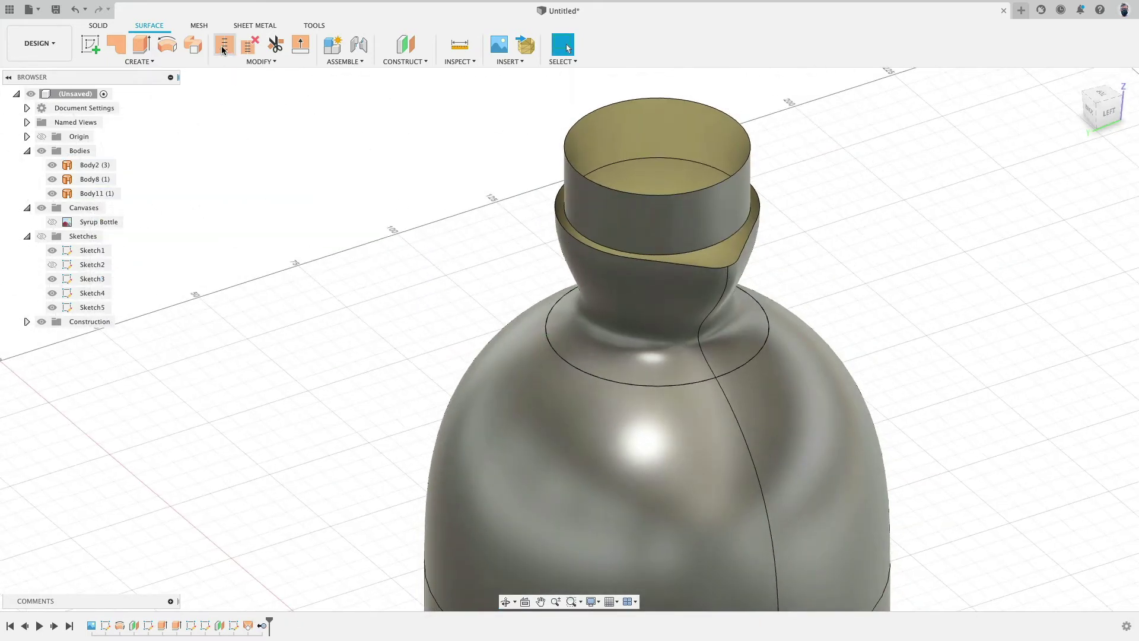
pyautogui.click(117, 45)
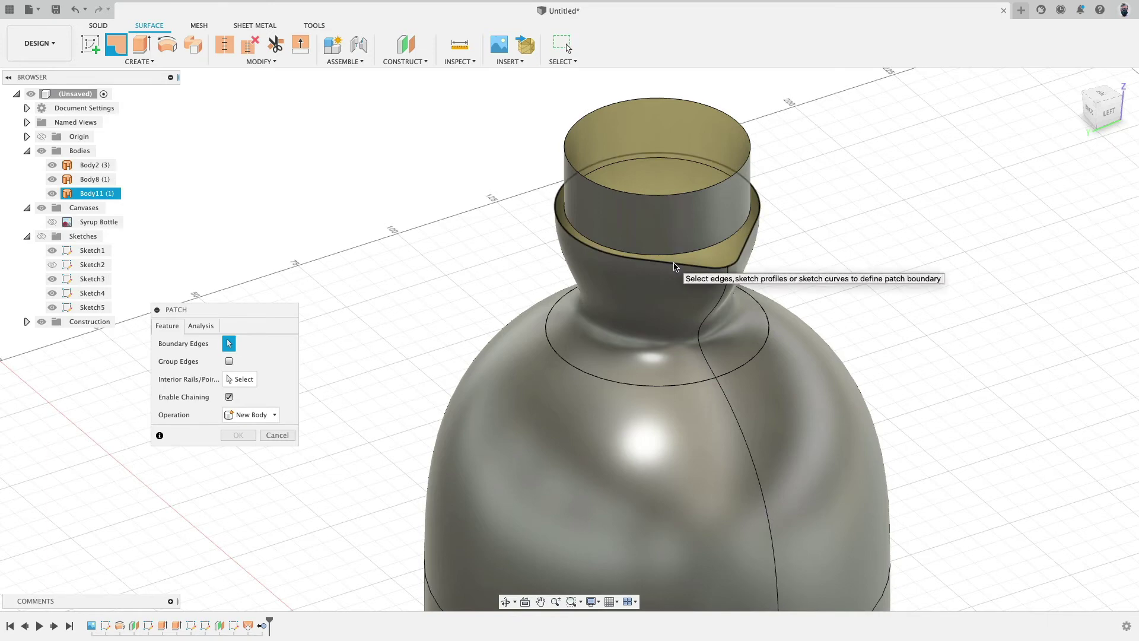
pyautogui.click(676, 265)
pyautogui.click(238, 489)
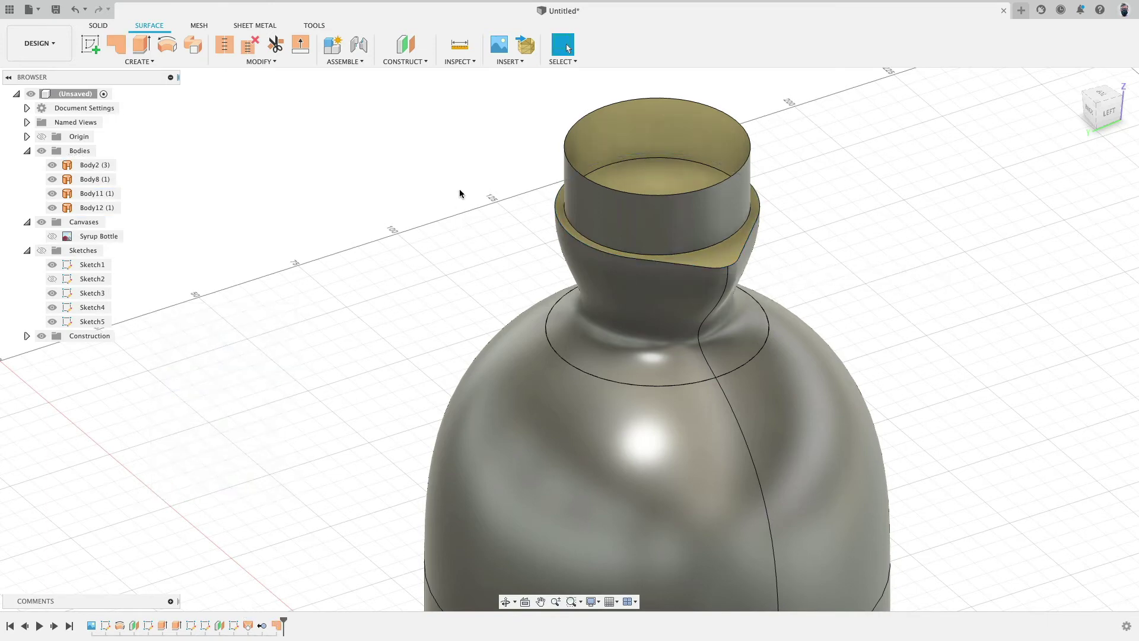
# Step: Trim away the patch area inside the cap cylinder, using the cylinder as the trim tool
pyautogui.moveTo(460, 194)
pyautogui.keyDown('shift'); pyautogui.mouseDown(button='middle')
pyautogui.moveTo(450, 232)
pyautogui.moveTo(447, 194)
pyautogui.mouseUp(button='middle'); pyautogui.keyUp('shift')
pyautogui.click(682, 242)
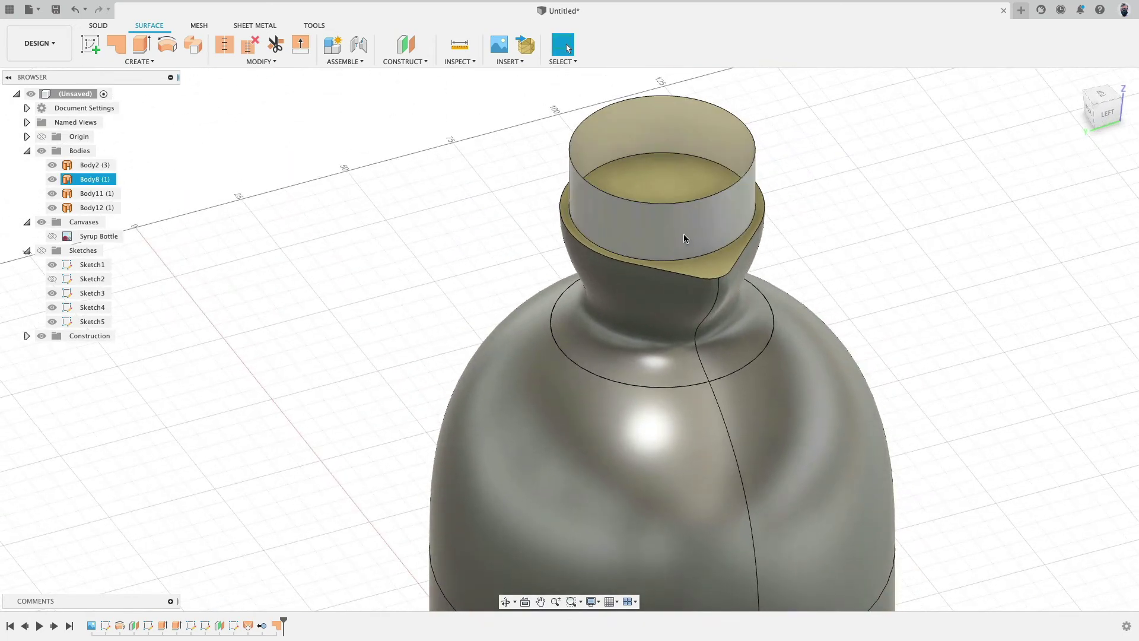
pyautogui.click(683, 235)
pyautogui.click(276, 52)
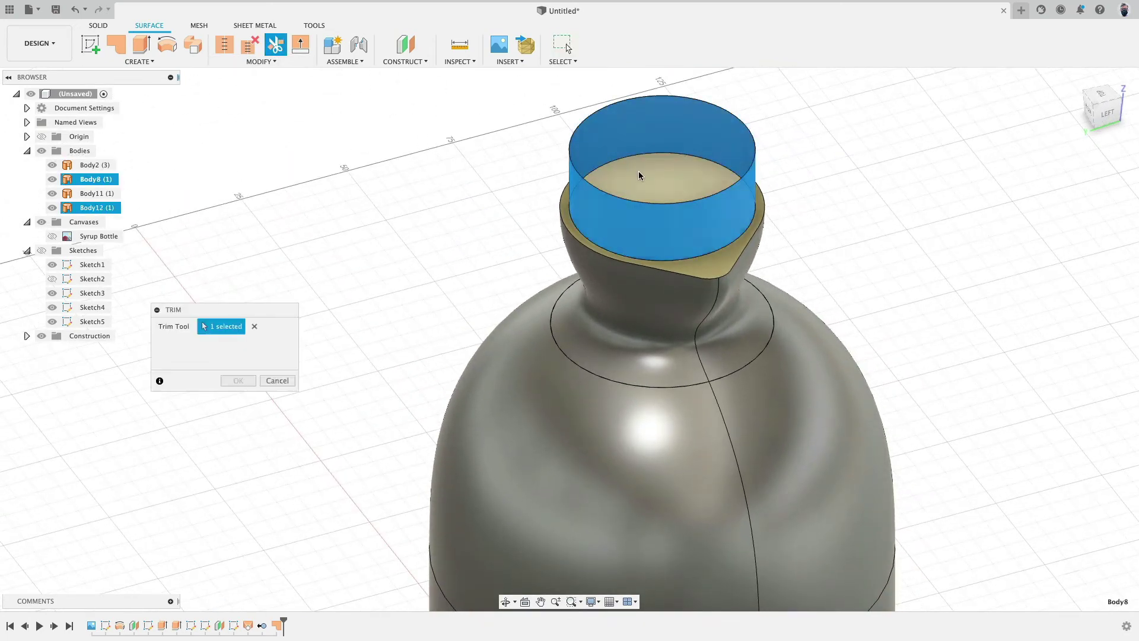
pyautogui.click(590, 190)
pyautogui.click(238, 380)
# Step: Start a curvature map analysis on the lofted neck surface and set its scale to 0.200
pyautogui.keyDown('shift'); pyautogui.moveTo(450, 275); pyautogui.dragTo(698, 186, button='middle'); pyautogui.keyUp('shift')
pyautogui.scroll(-4, 779, 237)
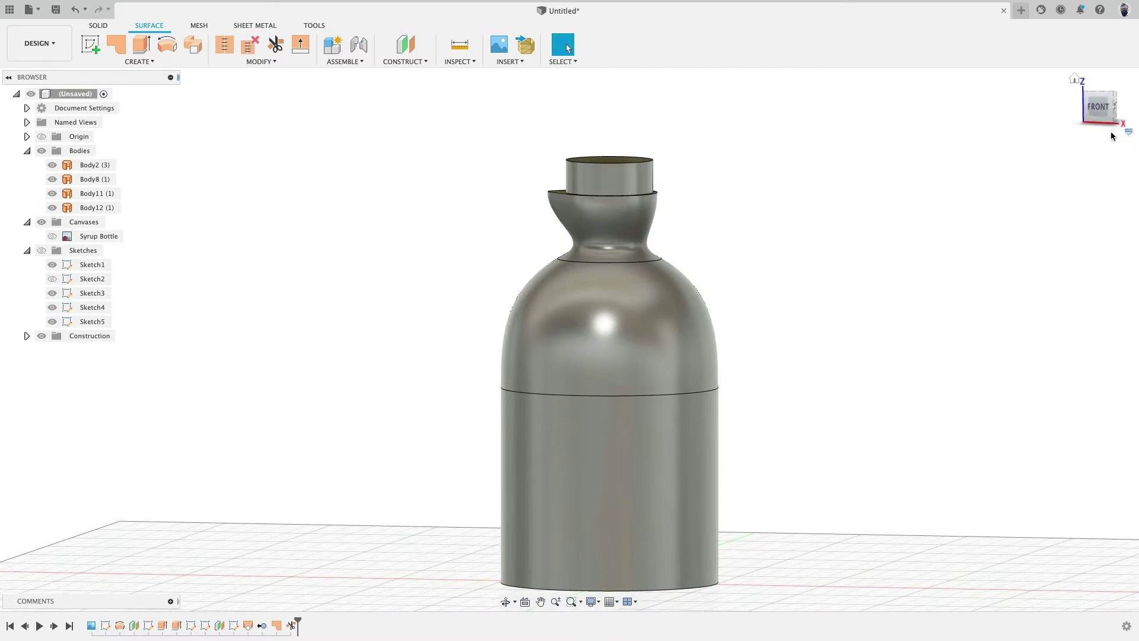
pyautogui.click(1098, 110)
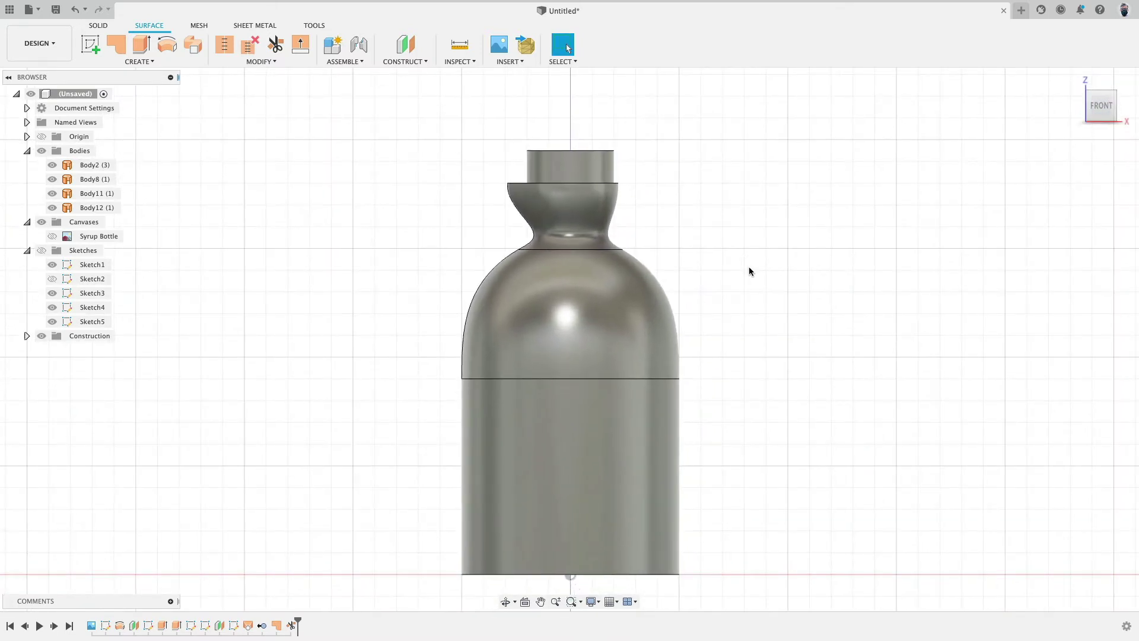
pyautogui.keyDown('shift'); pyautogui.moveTo(749, 271); pyautogui.dragTo(653, 203, button='middle'); pyautogui.keyUp('shift')
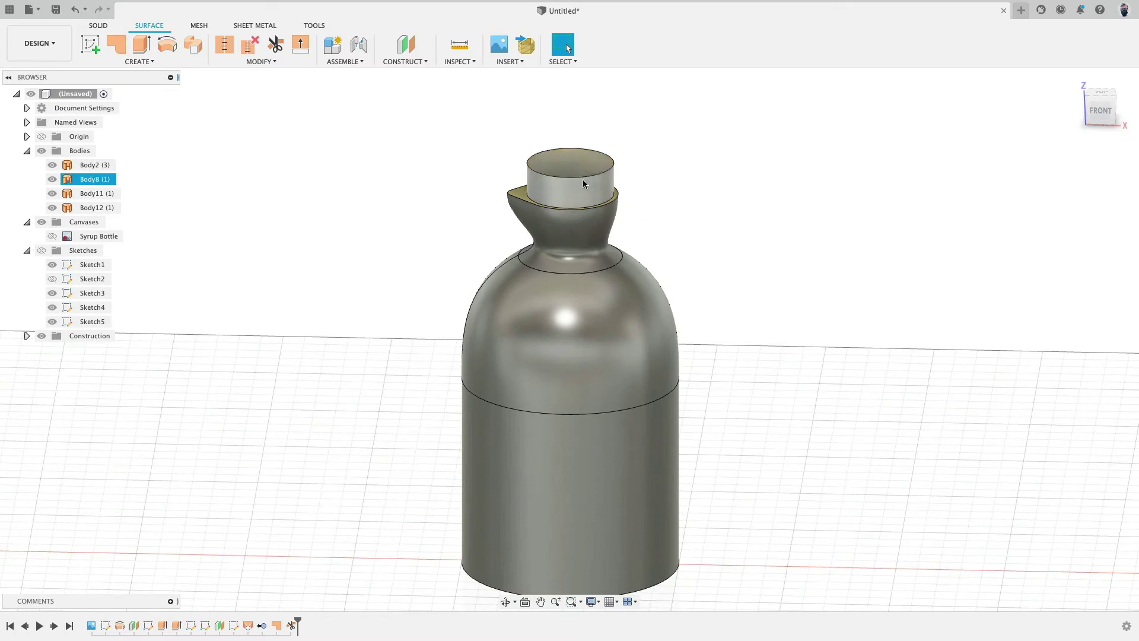
pyautogui.scroll(5, 583, 179)
pyautogui.click(460, 61)
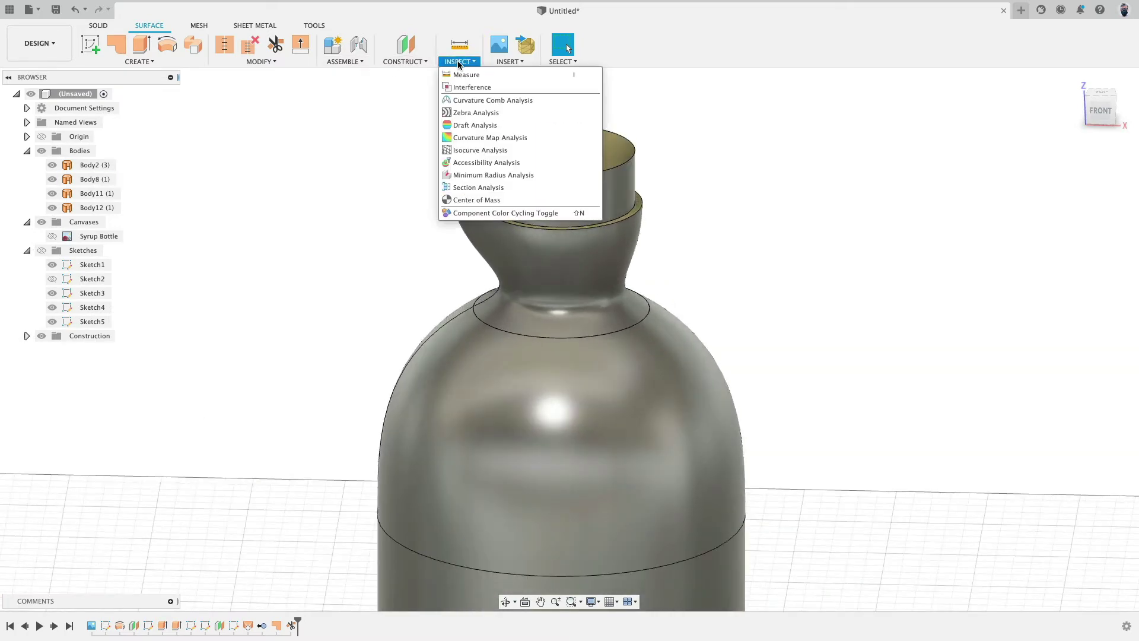
pyautogui.click(483, 142)
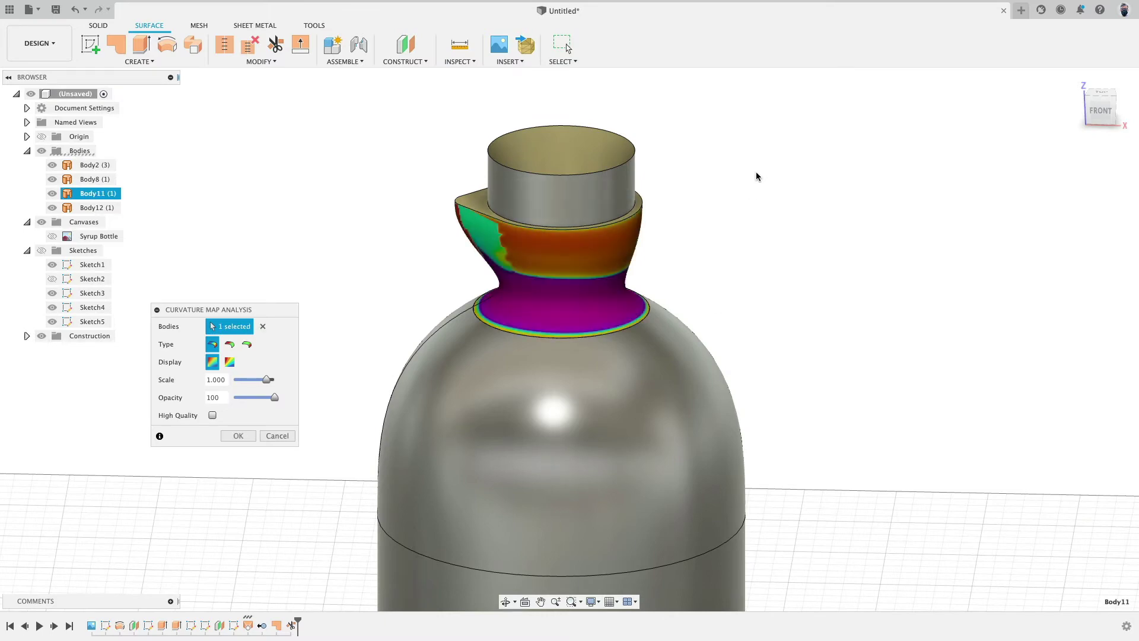
pyautogui.keyDown('shift'); pyautogui.moveTo(742, 270); pyautogui.dragTo(712, 290, button='middle'); pyautogui.keyUp('shift')
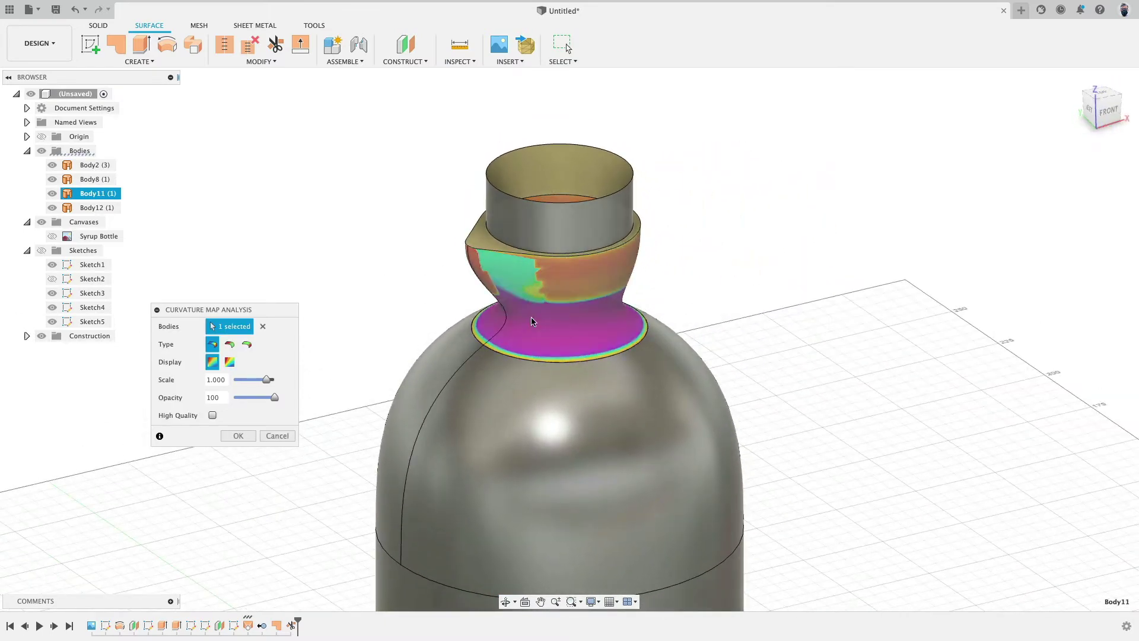
pyautogui.moveTo(264, 381); pyautogui.dragTo(239, 383)
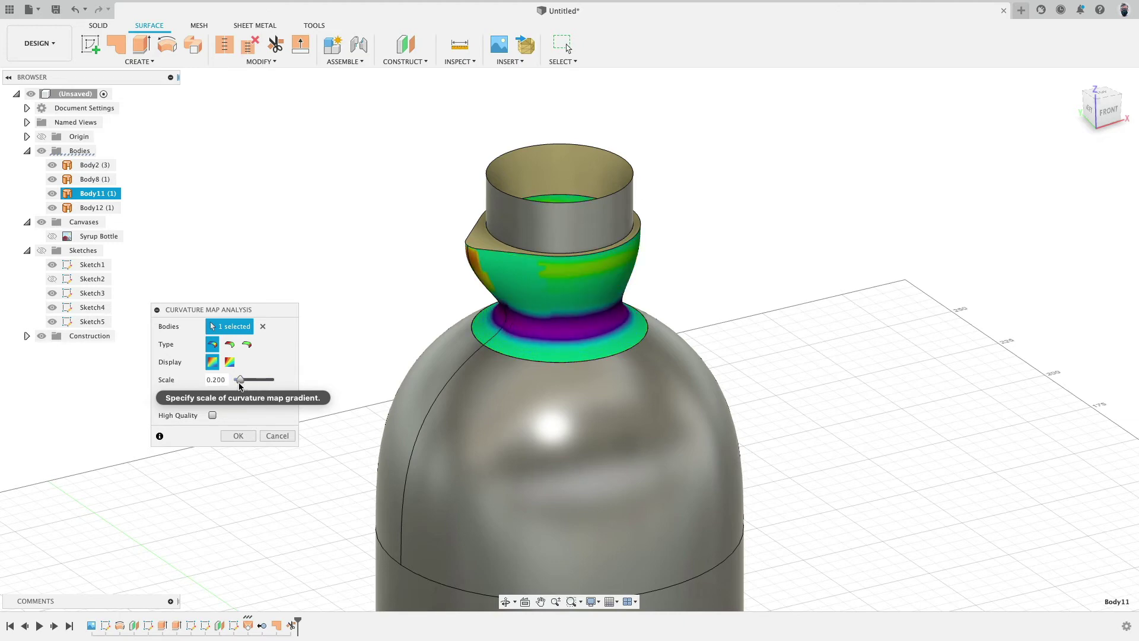
# Step: Examine the curvature around the neck, cancel the analysis, and inspect the spout surface from several sides
pyautogui.keyDown('shift'); pyautogui.moveTo(557, 328); pyautogui.dragTo(560, 277, button='middle'); pyautogui.keyUp('shift')
pyautogui.click(547, 283)
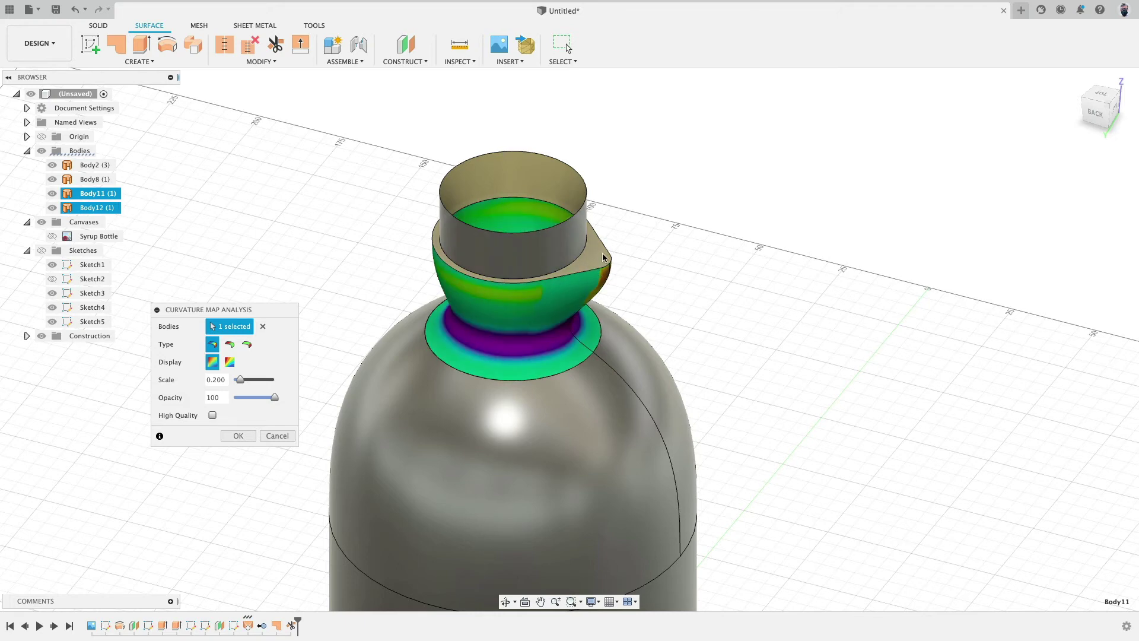
pyautogui.click(277, 436)
pyautogui.keyDown('shift'); pyautogui.moveTo(742, 266); pyautogui.dragTo(662, 258, button='middle'); pyautogui.keyUp('shift')
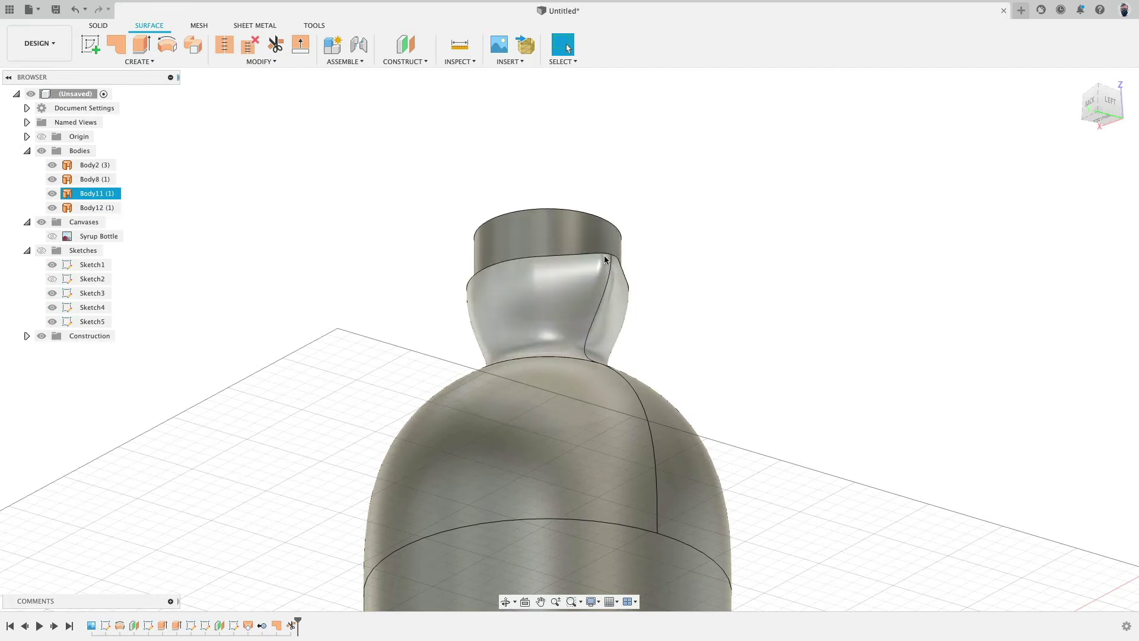
pyautogui.keyDown('shift'); pyautogui.moveTo(606, 258); pyautogui.dragTo(679, 325, button='middle'); pyautogui.keyUp('shift')
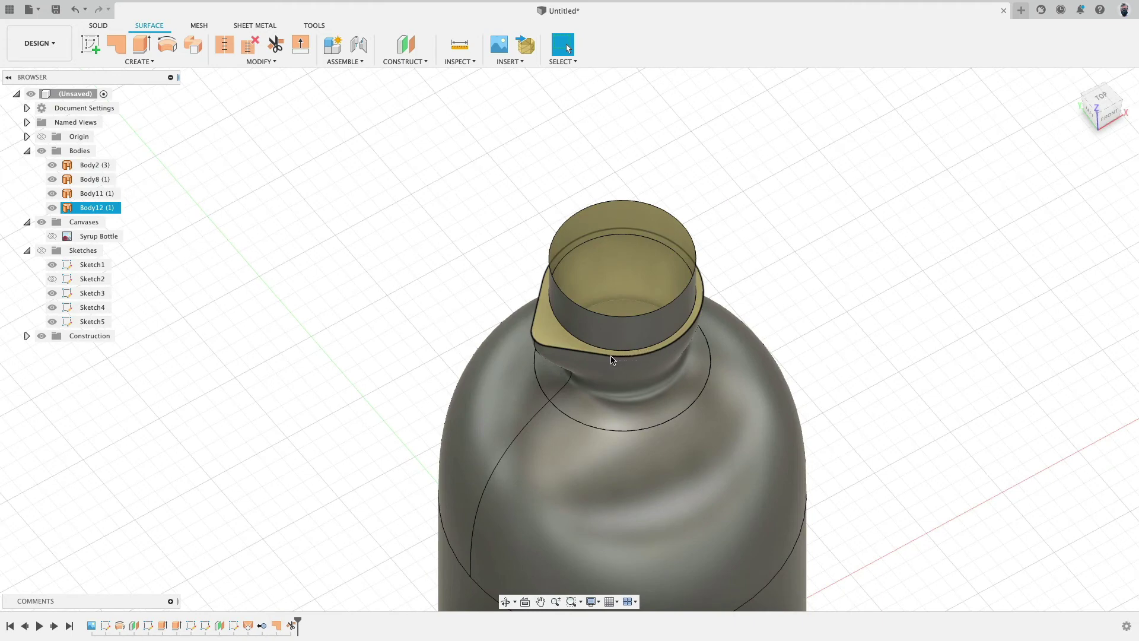
# Step: Examine the bottle's neck, pouring spout and cap surface from the back, side and front
pyautogui.keyDown('shift'); pyautogui.moveTo(568, 355); pyautogui.dragTo(325, 401, button='middle'); pyautogui.keyUp('shift')
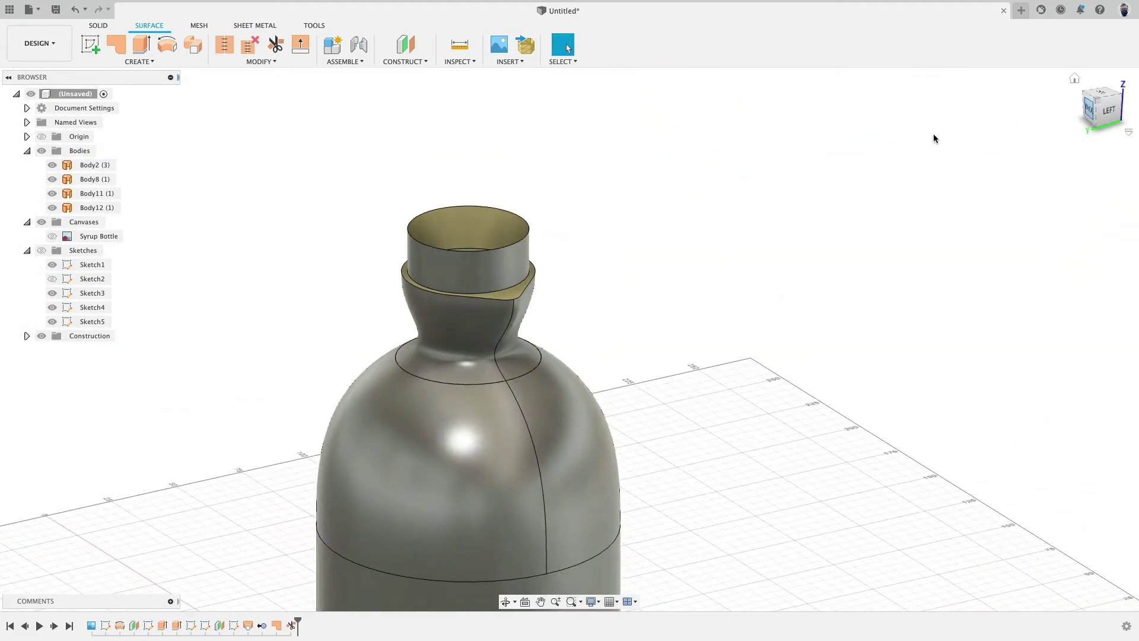
pyautogui.click(1090, 110)
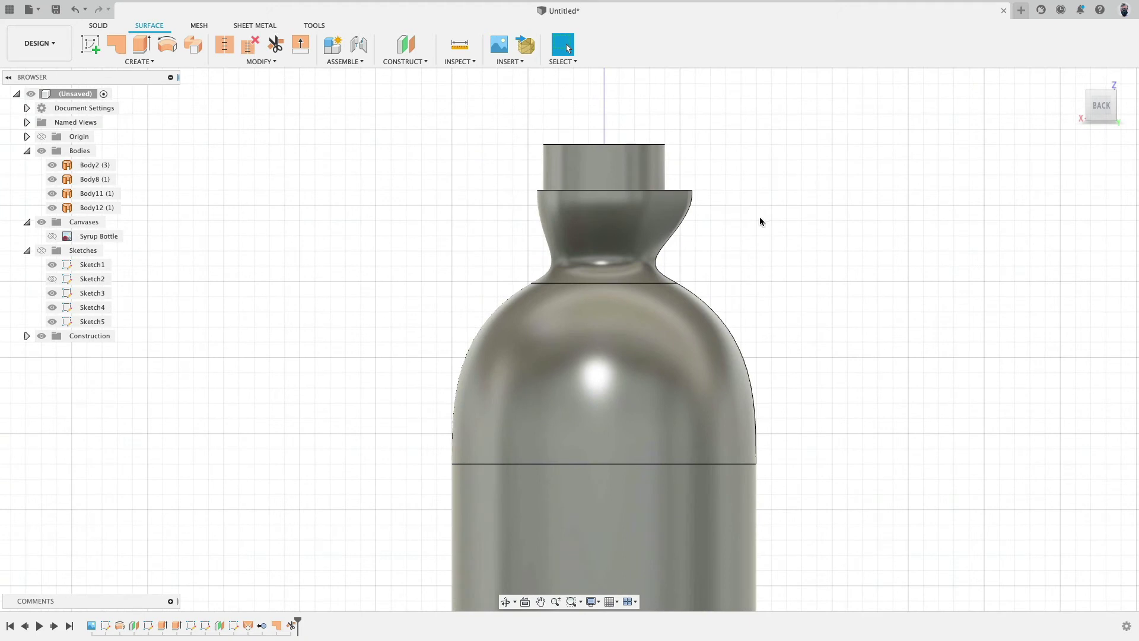
pyautogui.keyDown('shift'); pyautogui.moveTo(293, 302); pyautogui.dragTo(290, 325, button='middle'); pyautogui.keyUp('shift')
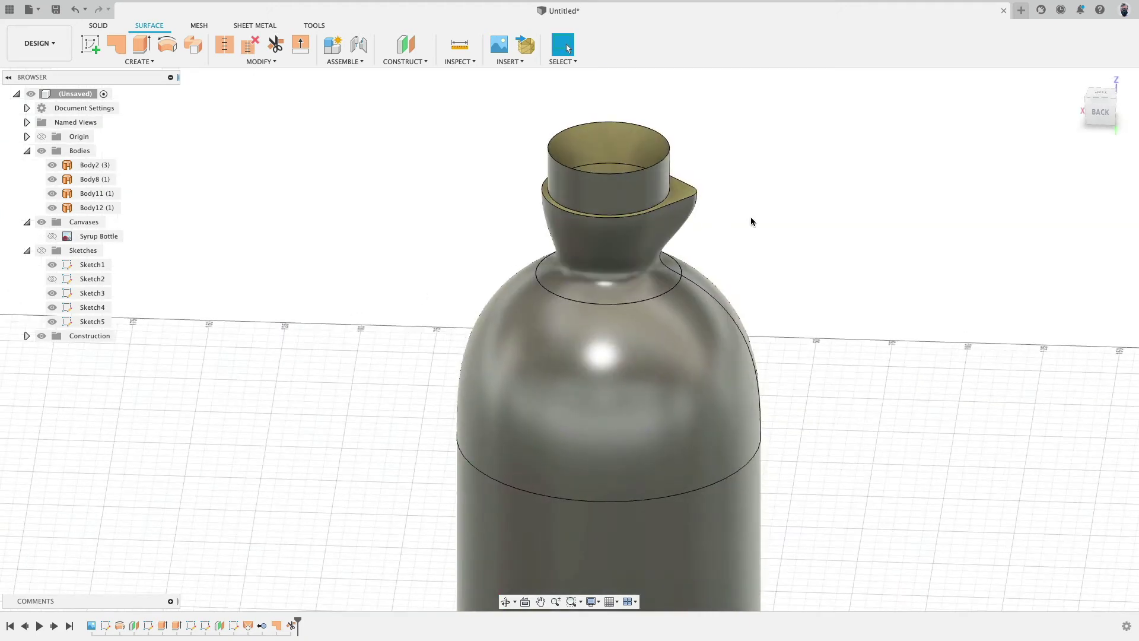
pyautogui.moveTo(837, 250); pyautogui.dragTo(761, 239, button='middle')
pyautogui.keyDown('shift'); pyautogui.moveTo(887, 300); pyautogui.dragTo(651, 278, button='middle'); pyautogui.keyUp('shift')
pyautogui.click(1107, 118)
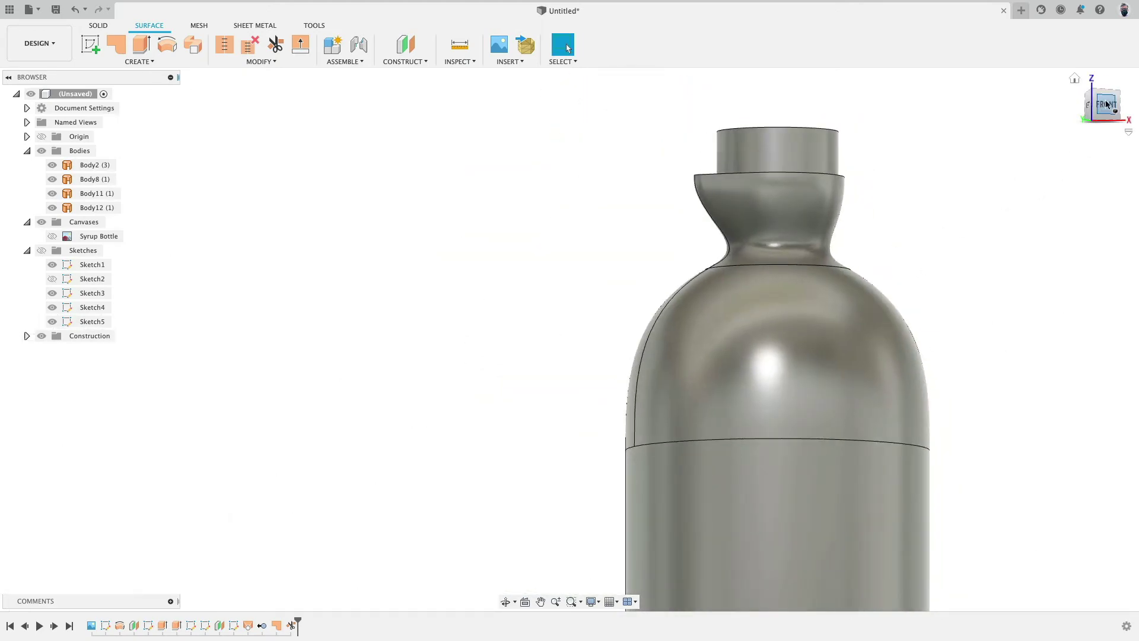
pyautogui.click(1107, 105)
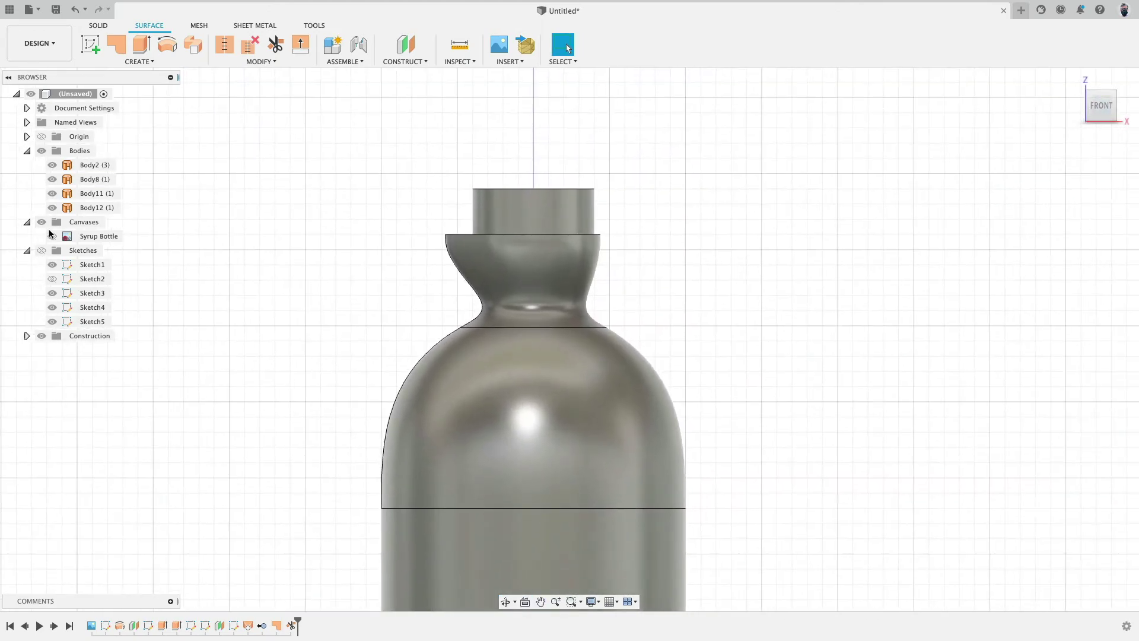
# Step: Show the Syrup Bottle canvas in the front view and compare the handle area with the modelled neck and rim
pyautogui.click(52, 236)
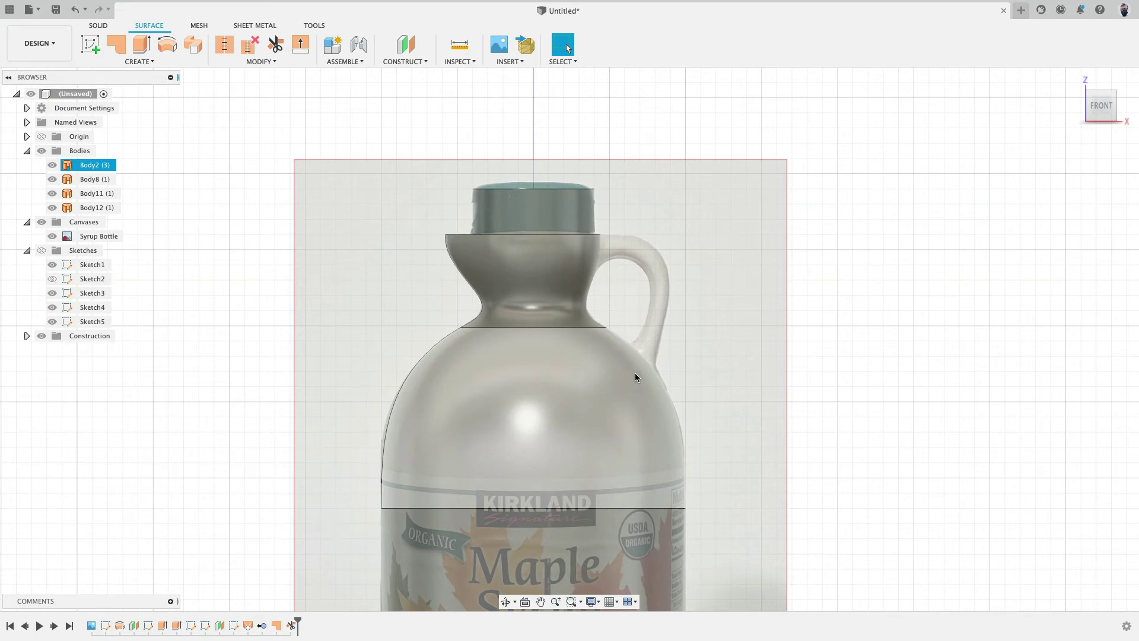
pyautogui.keyDown('shift'); pyautogui.moveTo(679, 274); pyautogui.dragTo(636, 244, button='middle'); pyautogui.keyUp('shift')
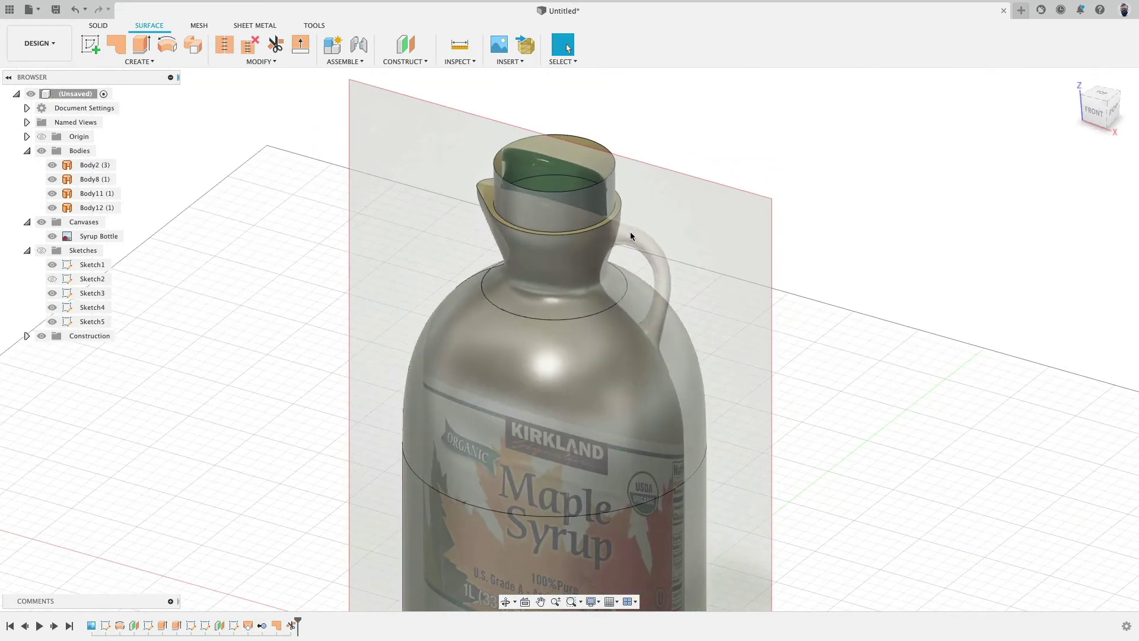
pyautogui.click(52, 237)
pyautogui.scroll(5, 568, 197)
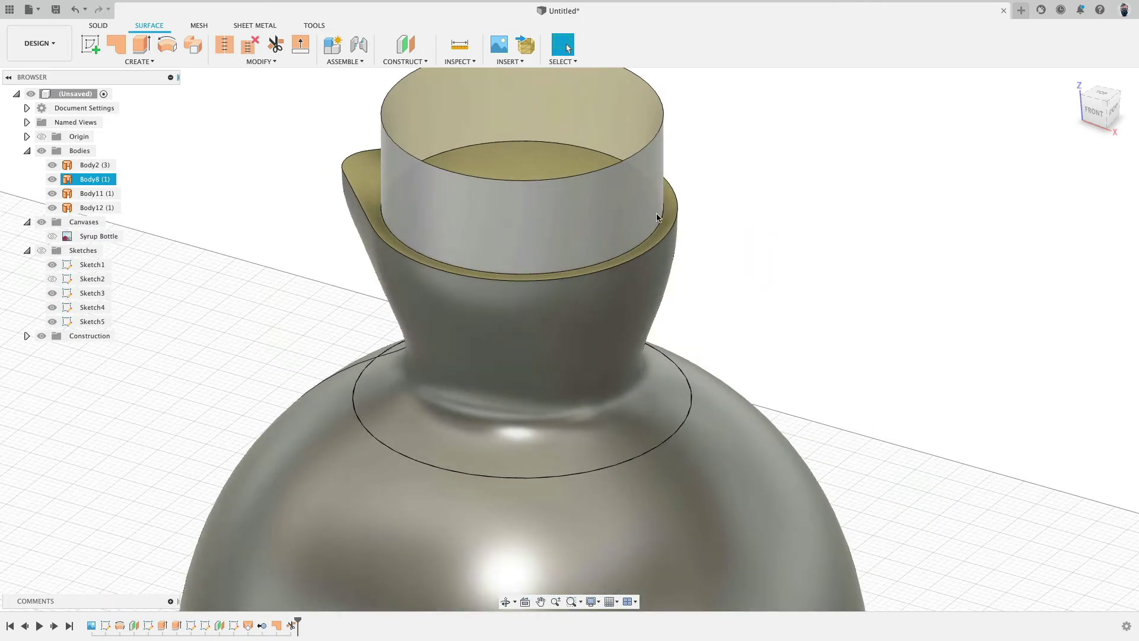
pyautogui.click(667, 223)
pyautogui.keyDown('shift'); pyautogui.moveTo(792, 236); pyautogui.dragTo(795, 212, button='middle'); pyautogui.keyUp('shift')
pyautogui.scroll(-5, 795, 211)
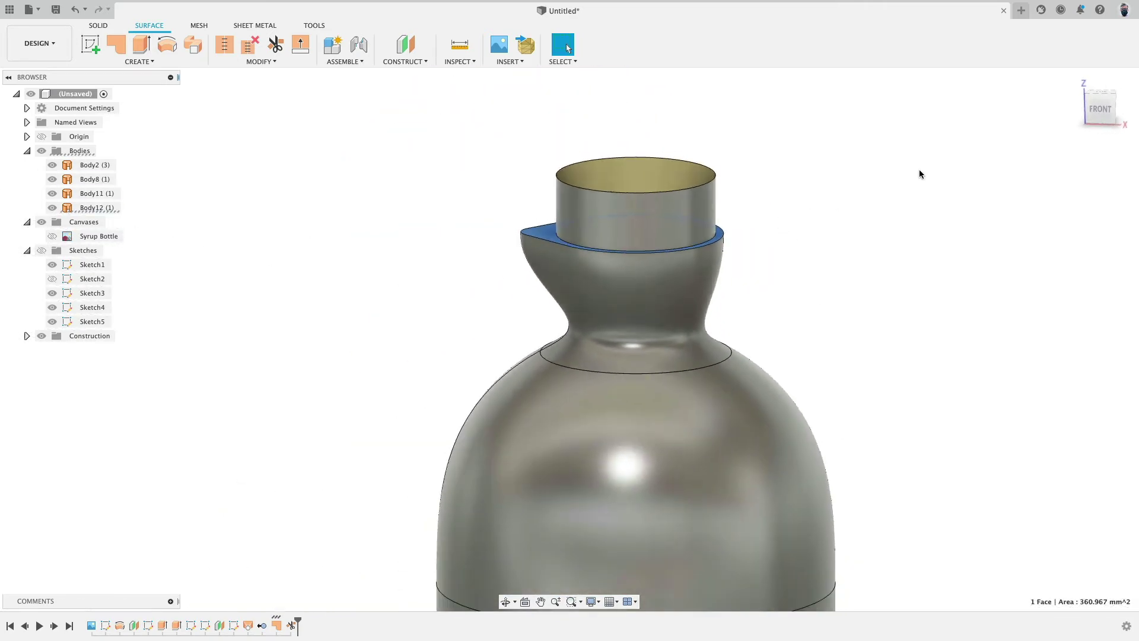
pyautogui.click(1100, 109)
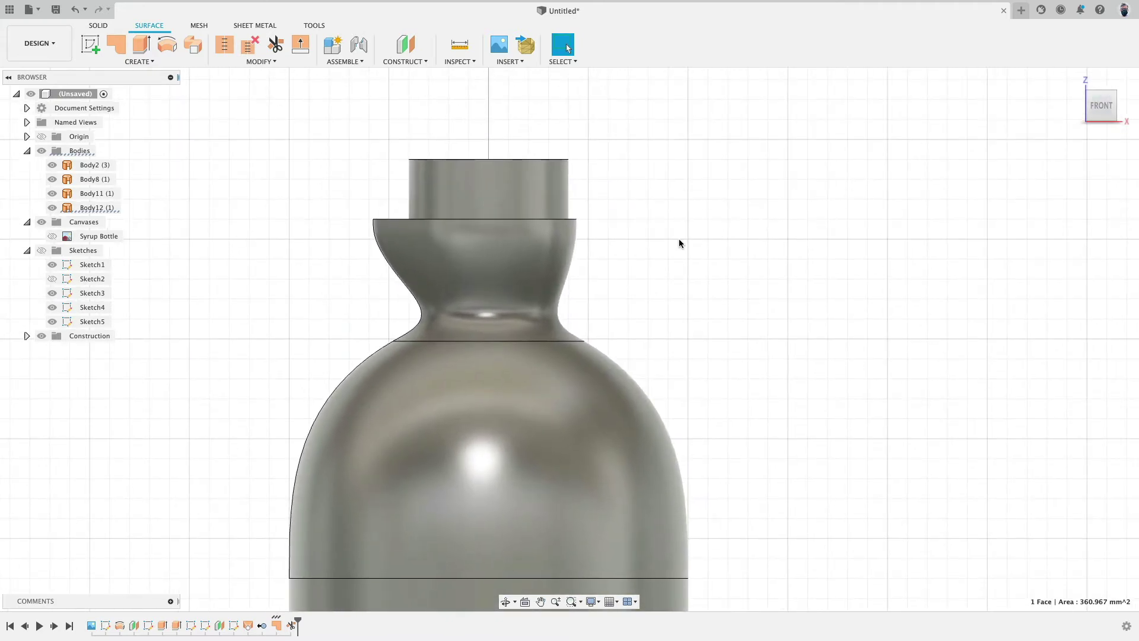
pyautogui.click(52, 236)
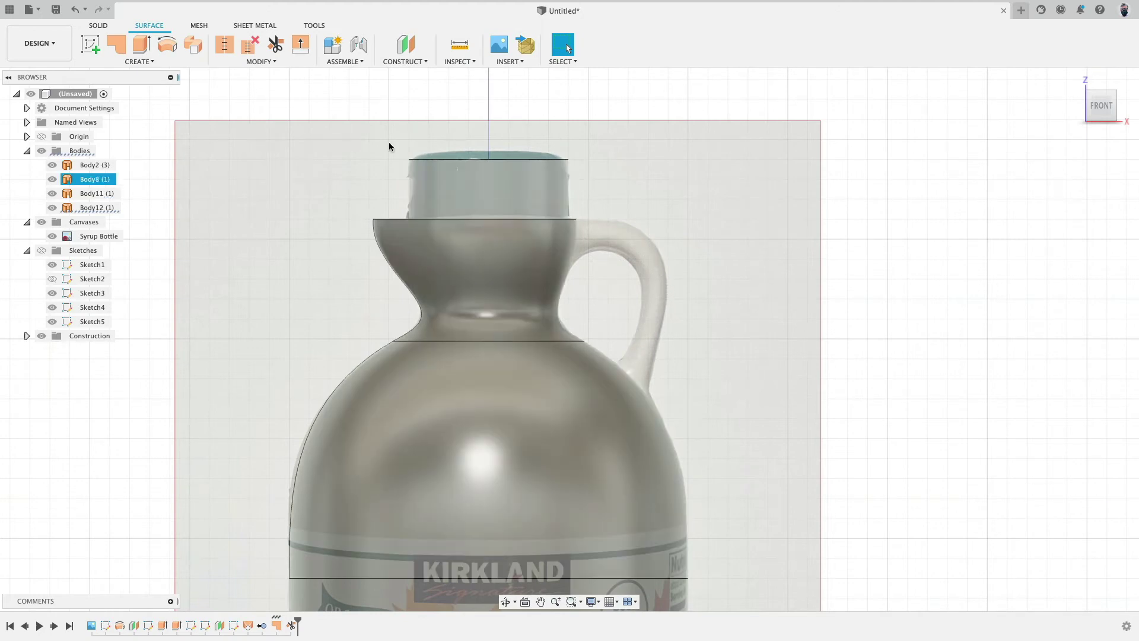
pyautogui.click(155, 61)
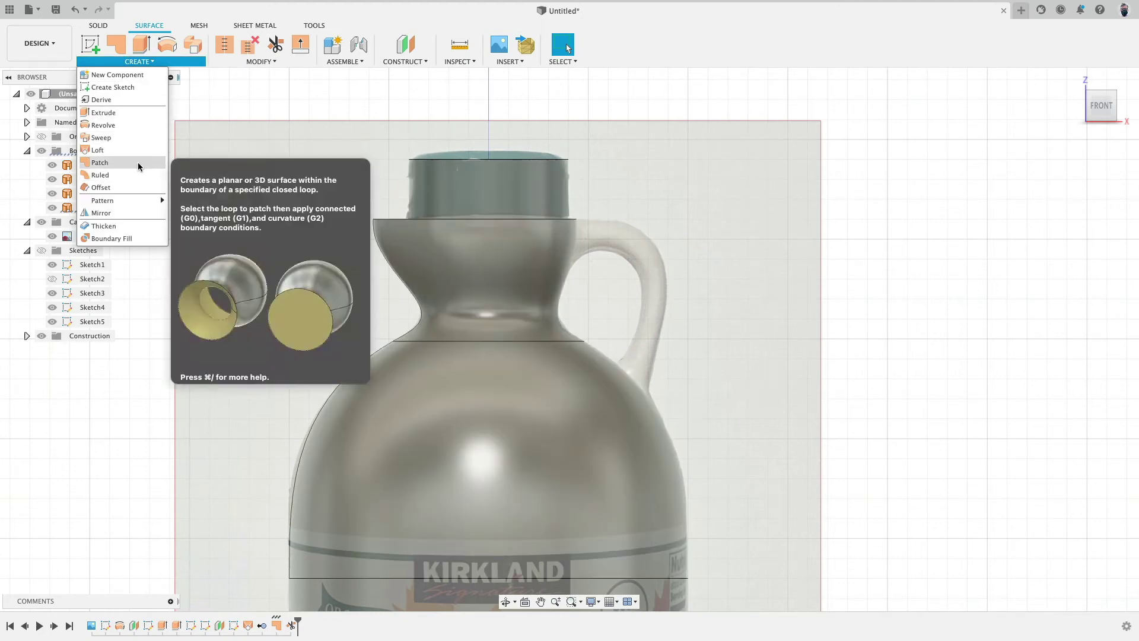
pyautogui.click(90, 45)
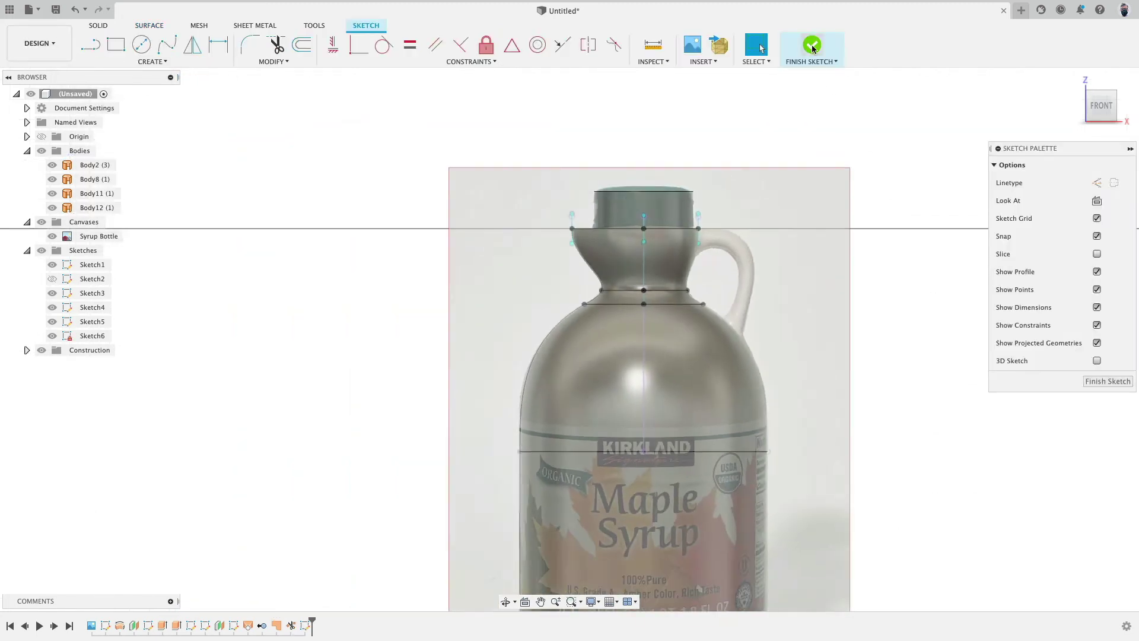
pyautogui.scroll(-4, 891, 258)
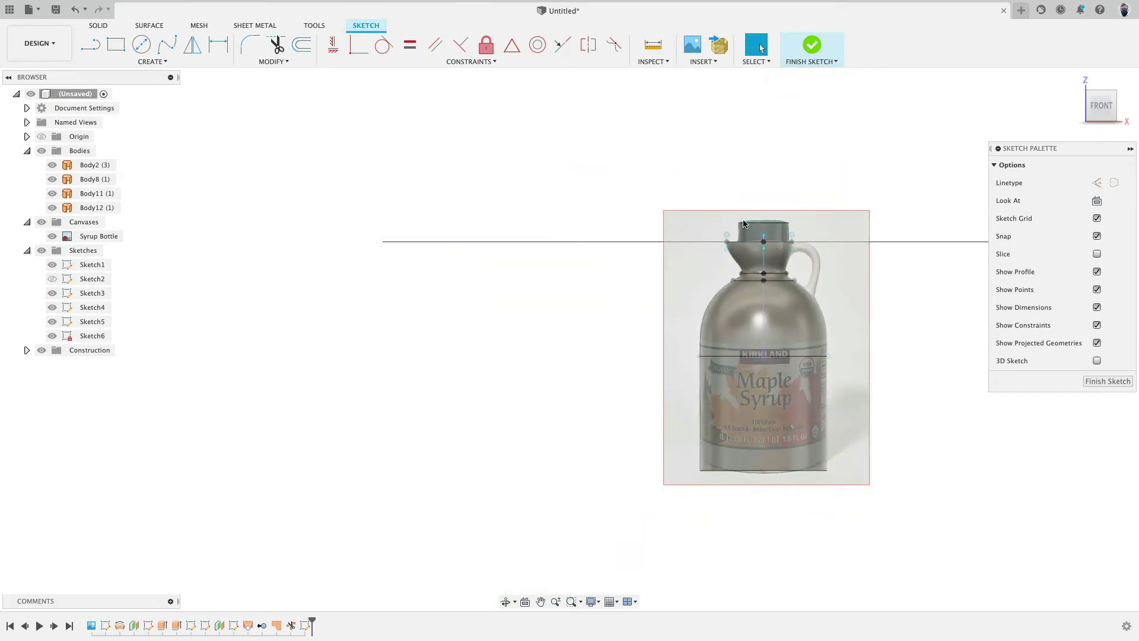
pyautogui.click(822, 40)
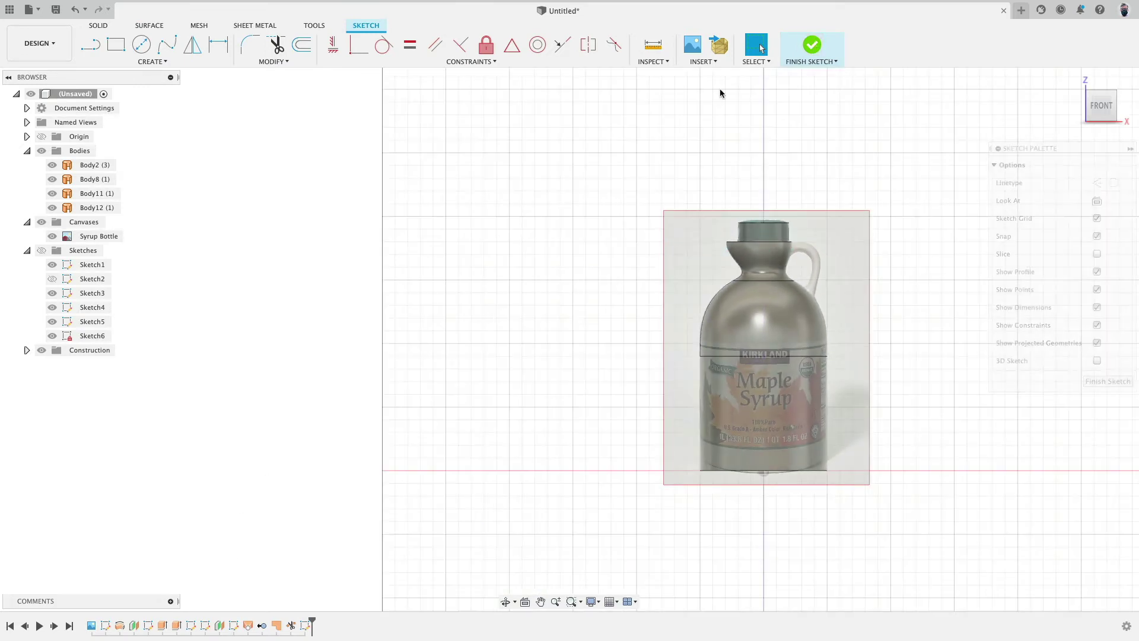
pyautogui.click(305, 625)
pyautogui.press('Delete')
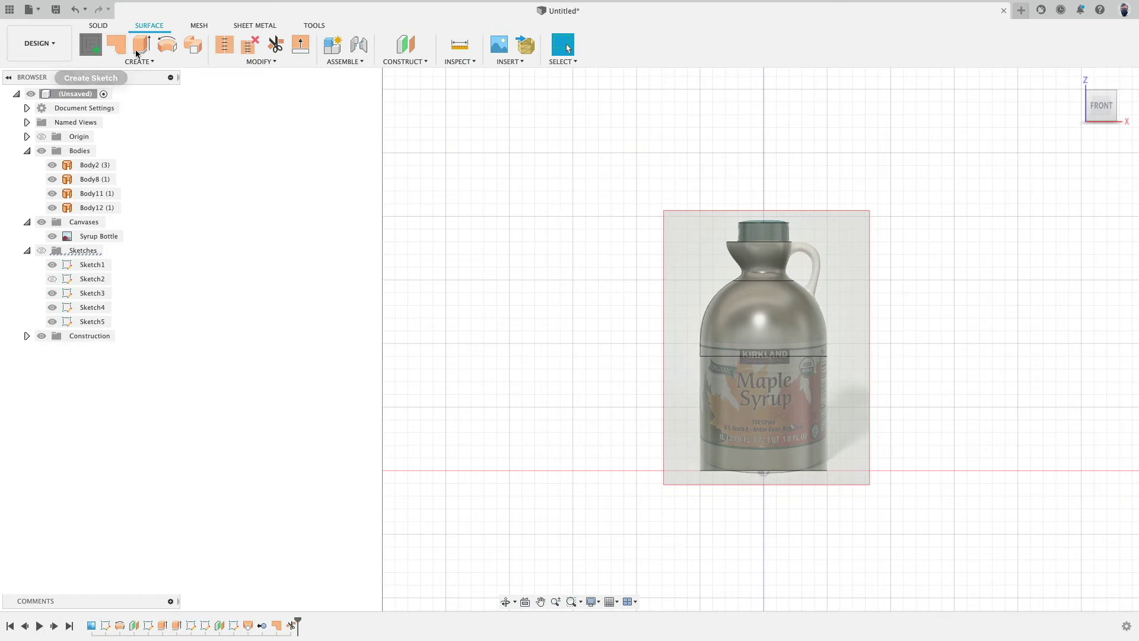
# Step: Start a new sketch on the front plane for tracing the handle in the Syrup Bottle canvas
pyautogui.click(90, 45)
pyautogui.click(908, 367)
pyautogui.scroll(10, 890, 237)
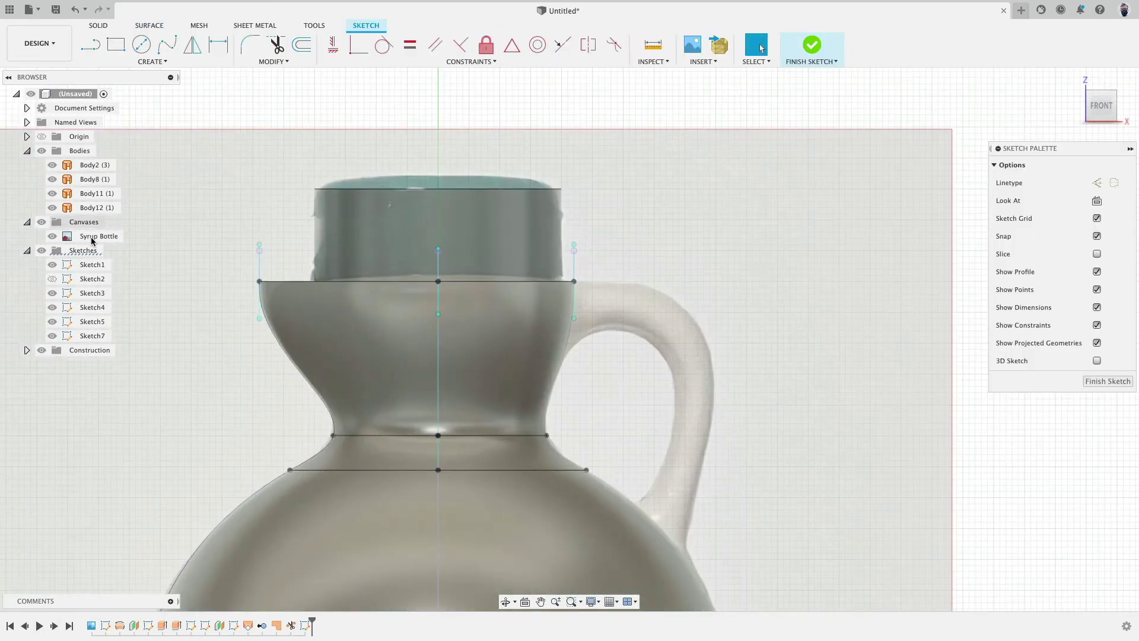
# Step: Hide all the sketches and bodies so that only the Syrup Bottle canvas remains in view
pyautogui.click(52, 264)
pyautogui.click(53, 293)
pyautogui.click(53, 307)
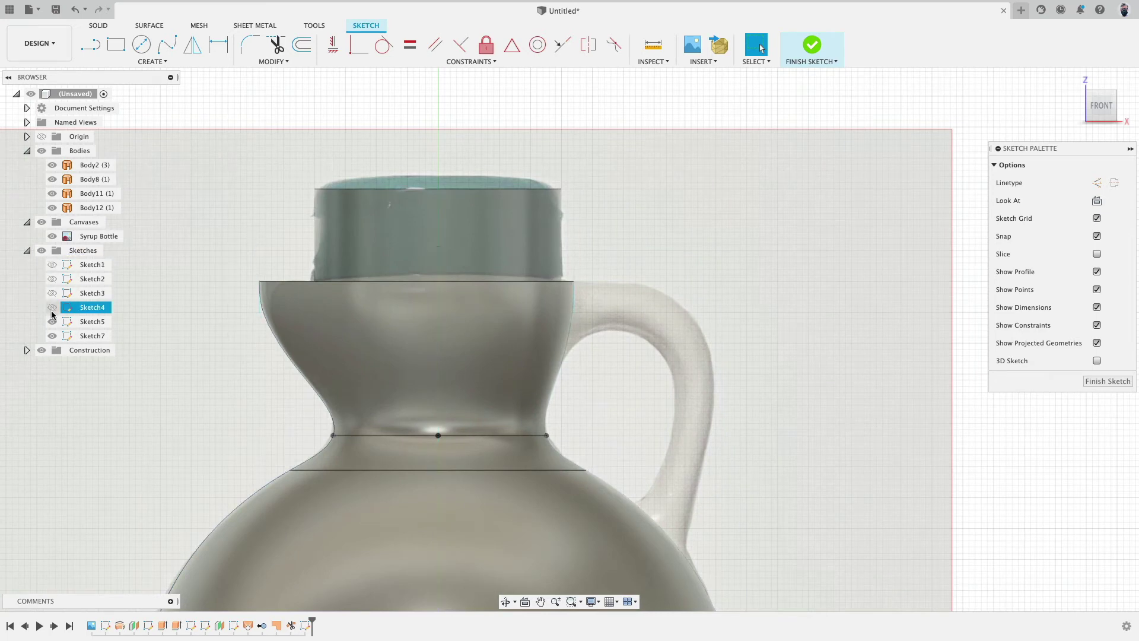
pyautogui.click(53, 321)
pyautogui.click(52, 335)
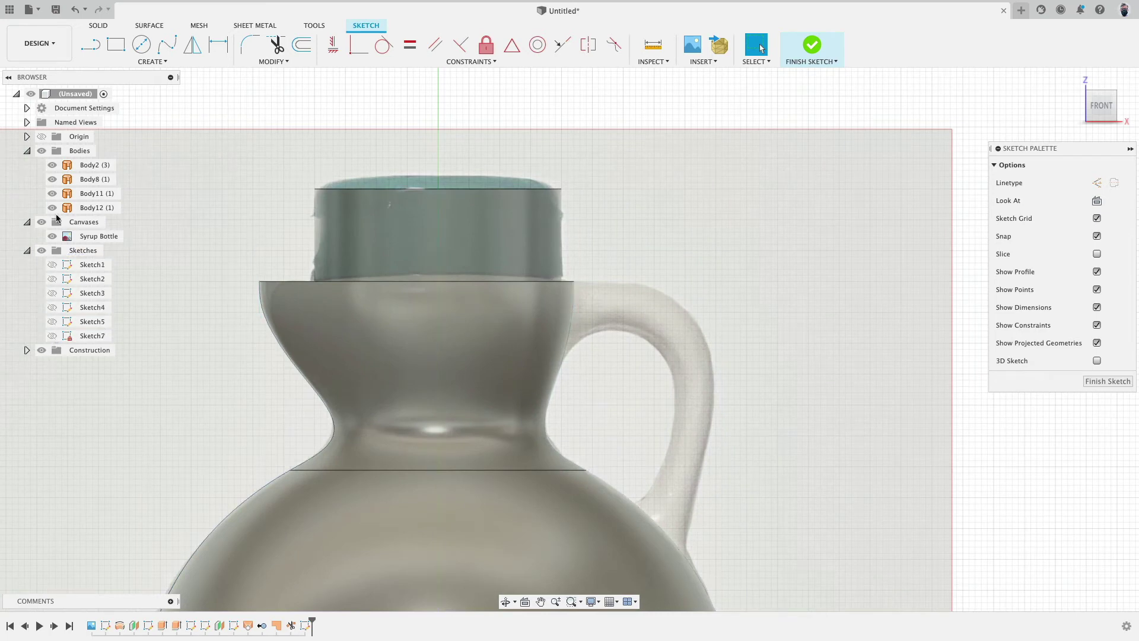
pyautogui.click(42, 150)
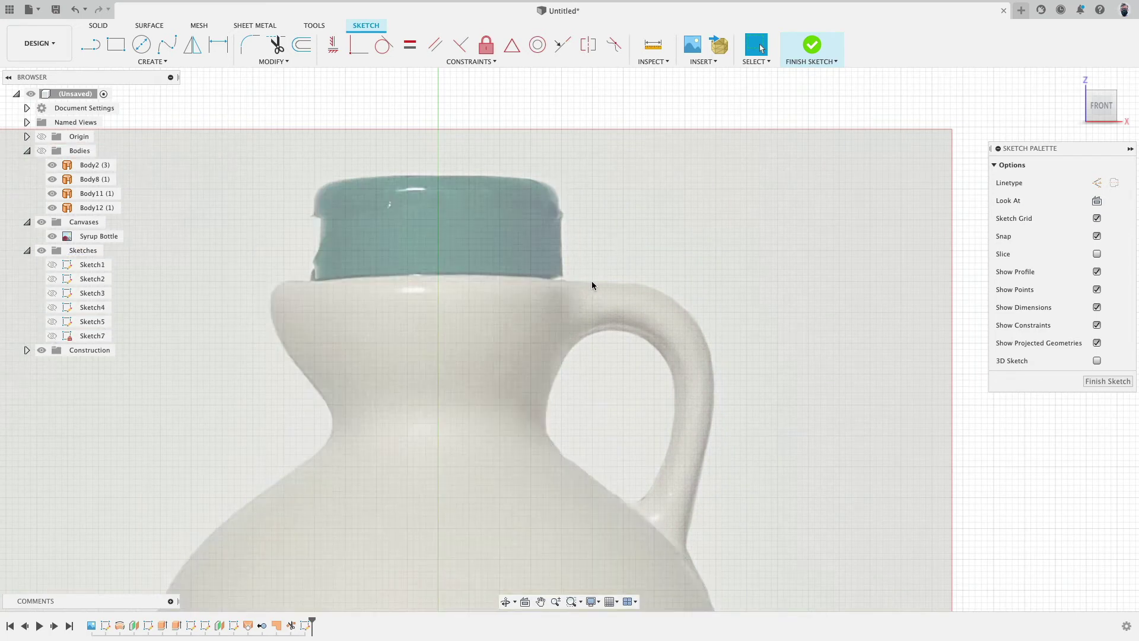
# Step: Make only Sketch2 and Sketch5 visible as references for the rim and neck profiles
pyautogui.click(52, 322)
pyautogui.click(52, 307)
pyautogui.click(53, 308)
pyautogui.click(52, 264)
pyautogui.click(51, 279)
pyautogui.keyDown('shift'); pyautogui.moveTo(281, 221); pyautogui.dragTo(269, 239, button='middle'); pyautogui.keyUp('shift')
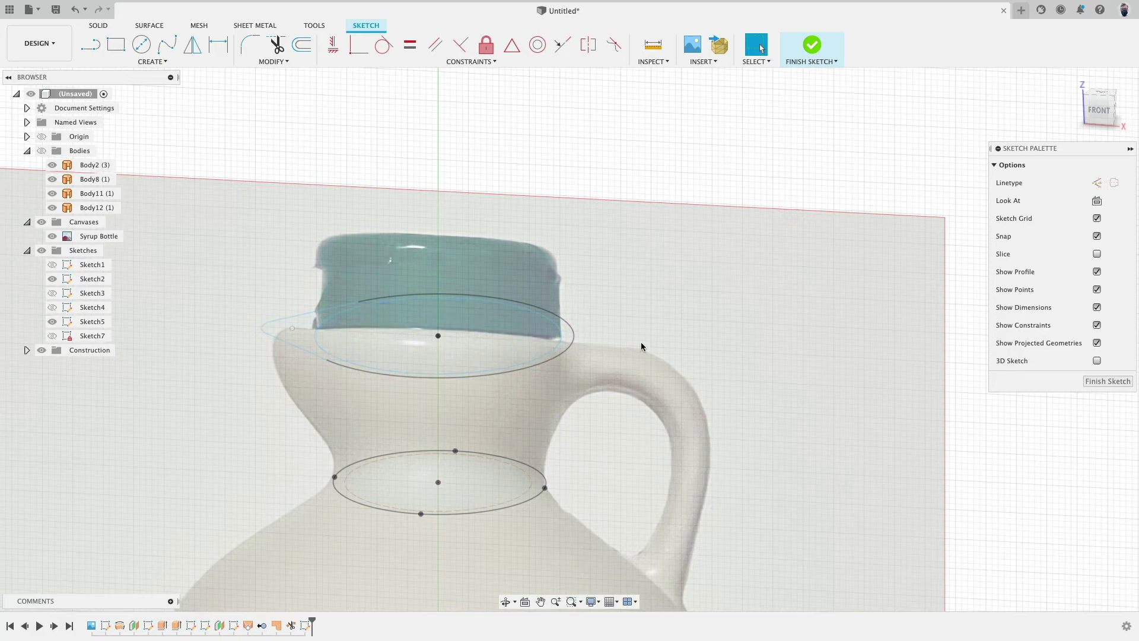
pyautogui.keyDown('shift'); pyautogui.moveTo(771, 368); pyautogui.dragTo(734, 345, button='middle'); pyautogui.keyUp('shift')
# Step: Use Intersect to bring the point where Sketch2's rim arc crosses the sketch plane into the handle sketch
pyautogui.click(147, 63)
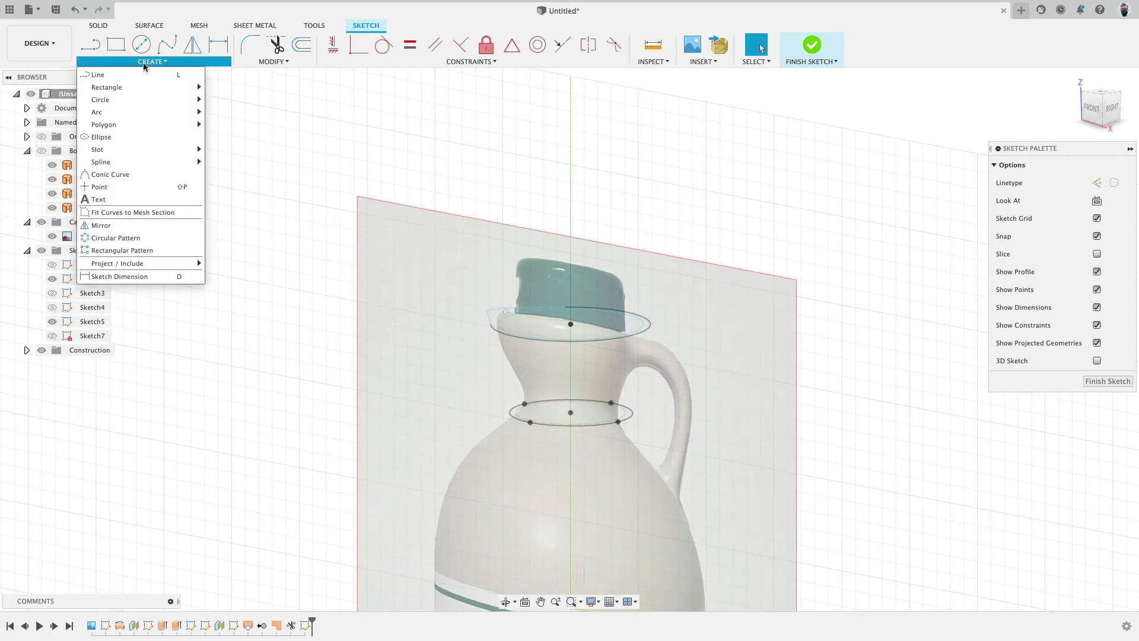
pyautogui.moveTo(161, 267)
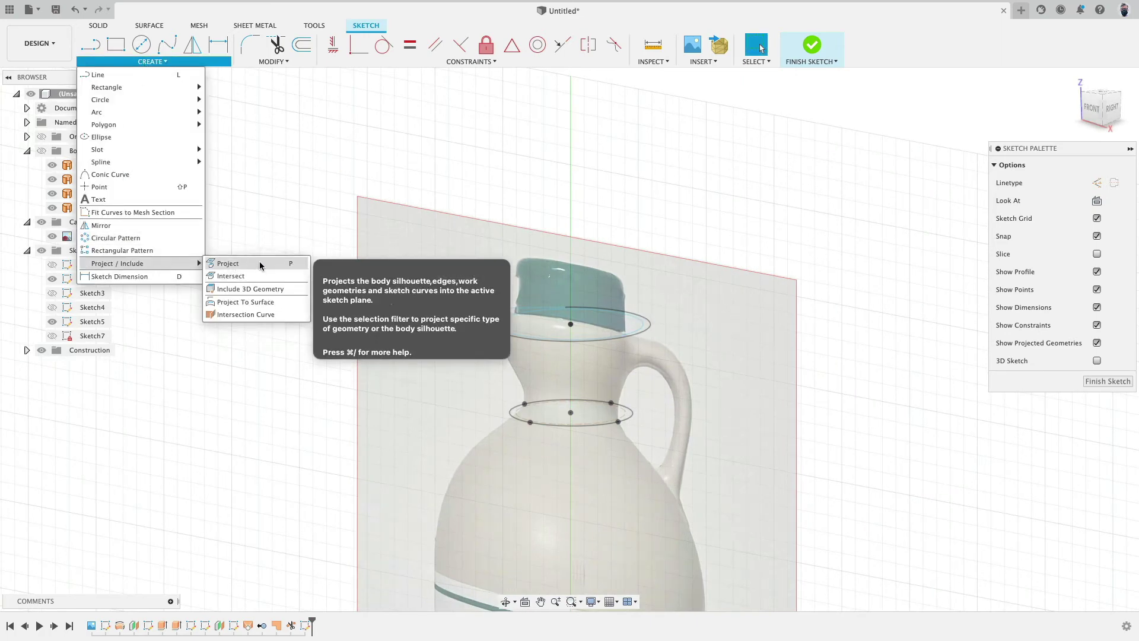
pyautogui.click(230, 276)
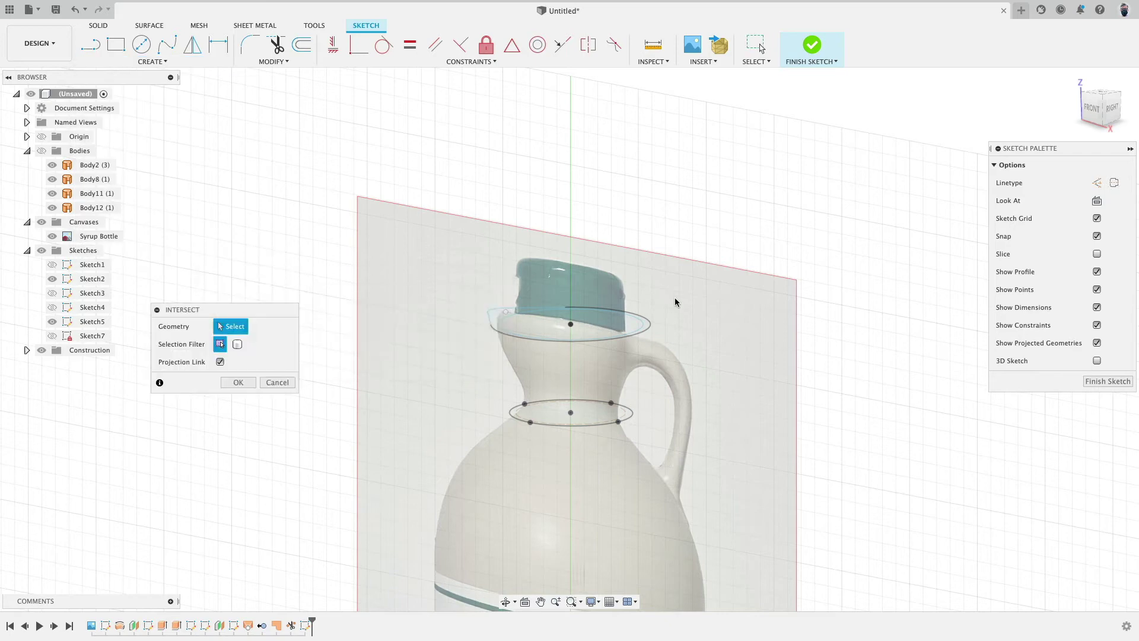
pyautogui.click(650, 324)
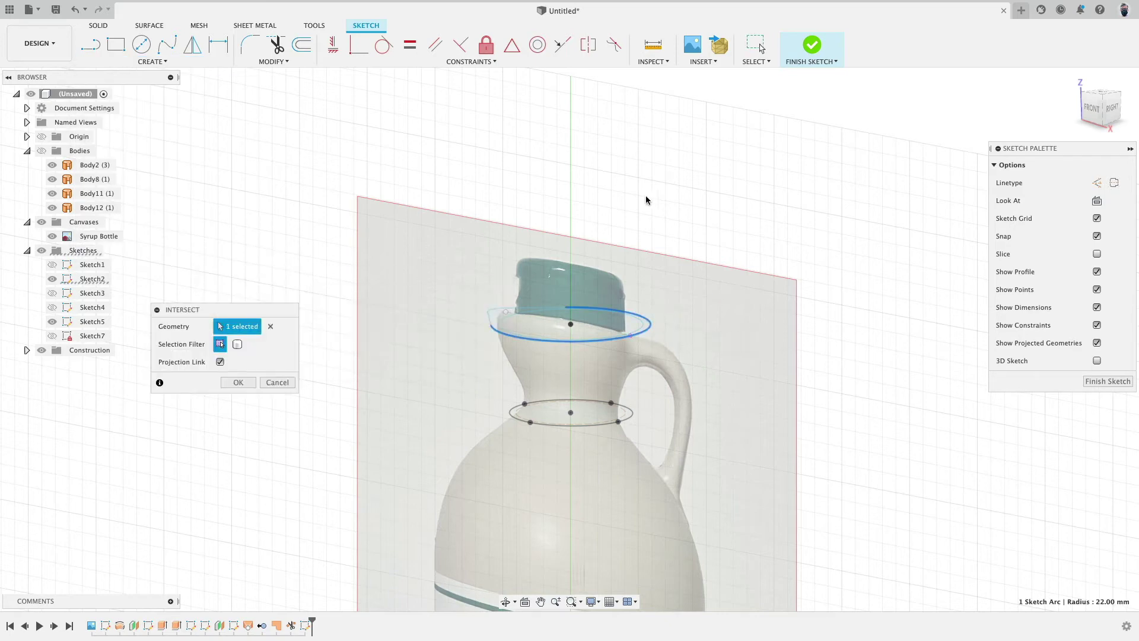
pyautogui.click(237, 383)
pyautogui.scroll(3, 668, 332)
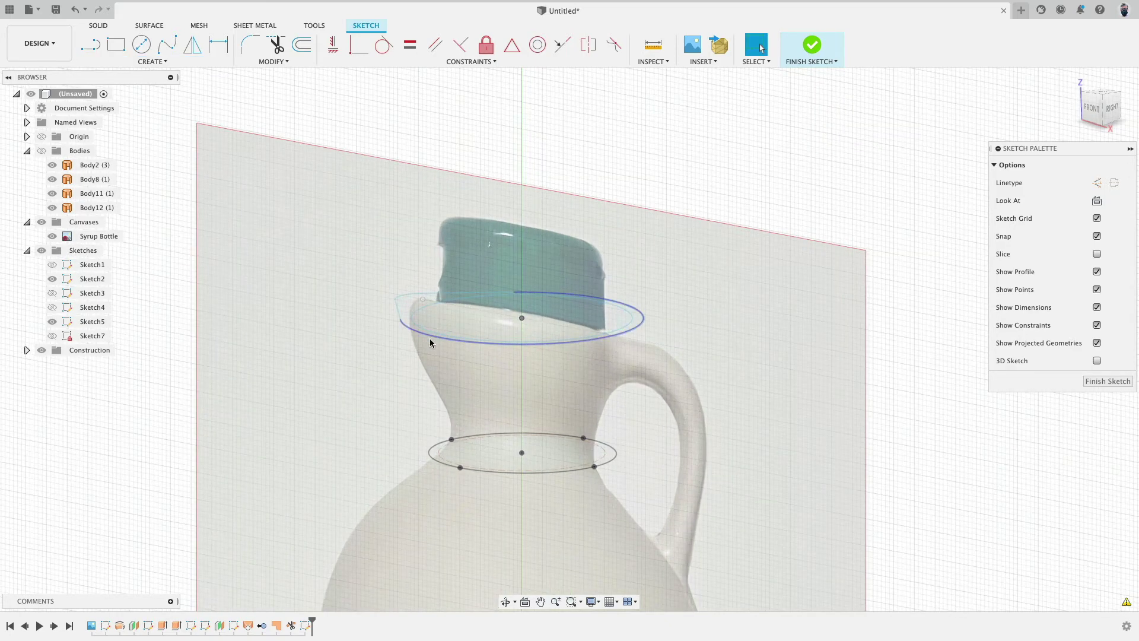
pyautogui.scroll(4, 534, 338)
pyautogui.scroll(-3, 432, 336)
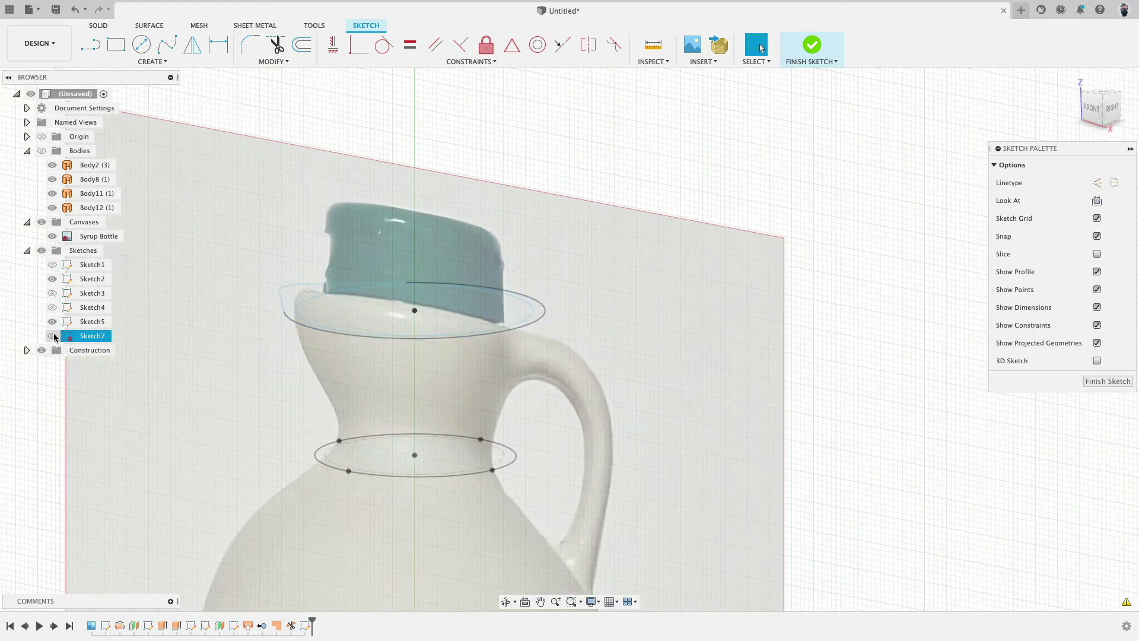
# Step: Show Sketch7 and hide Sketch5, leaving the rim profile in Sketch2 as the visible reference
pyautogui.click(52, 322)
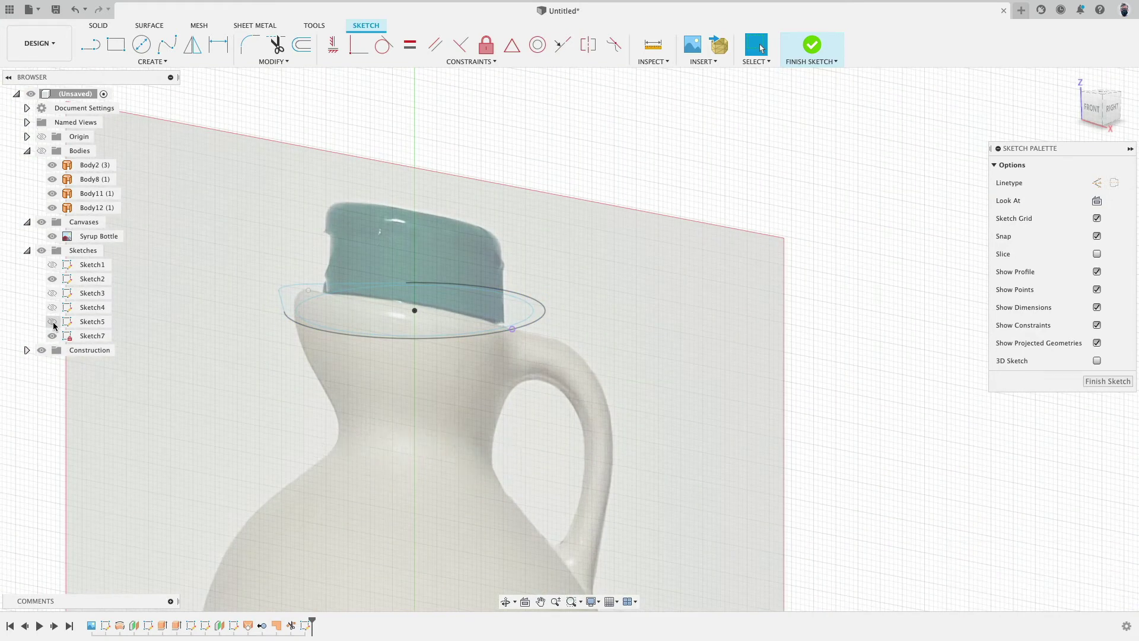
pyautogui.click(52, 279)
pyautogui.click(52, 279)
pyautogui.keyDown('shift'); pyautogui.moveTo(413, 168); pyautogui.dragTo(463, 162, button='middle'); pyautogui.keyUp('shift')
pyautogui.scroll(-4, 600, 259)
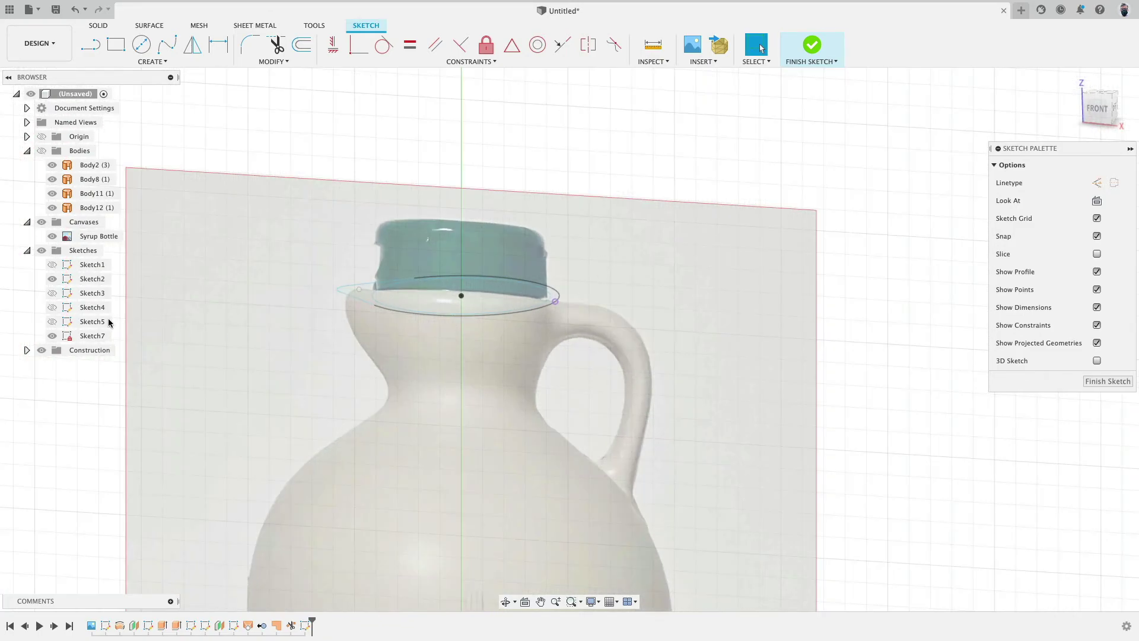
# Step: Draw a six-point control point spline from the intersected rim point around the handle's outer edge, ending inside the bottle body
pyautogui.click(158, 58)
pyautogui.moveTo(167, 155)
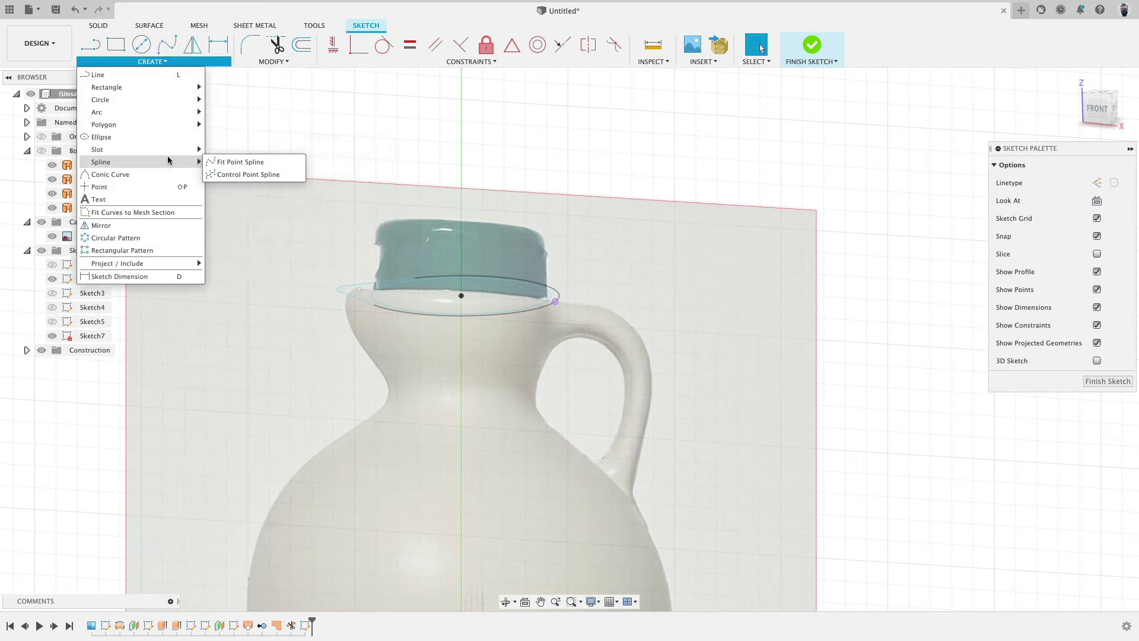
pyautogui.click(240, 175)
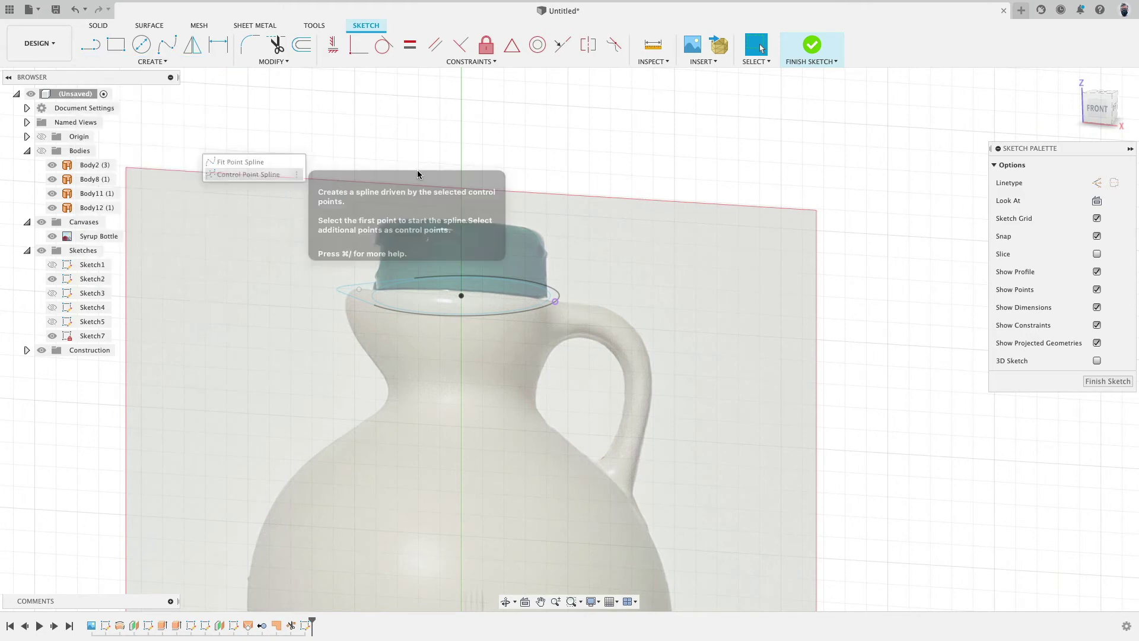
pyautogui.click(1097, 109)
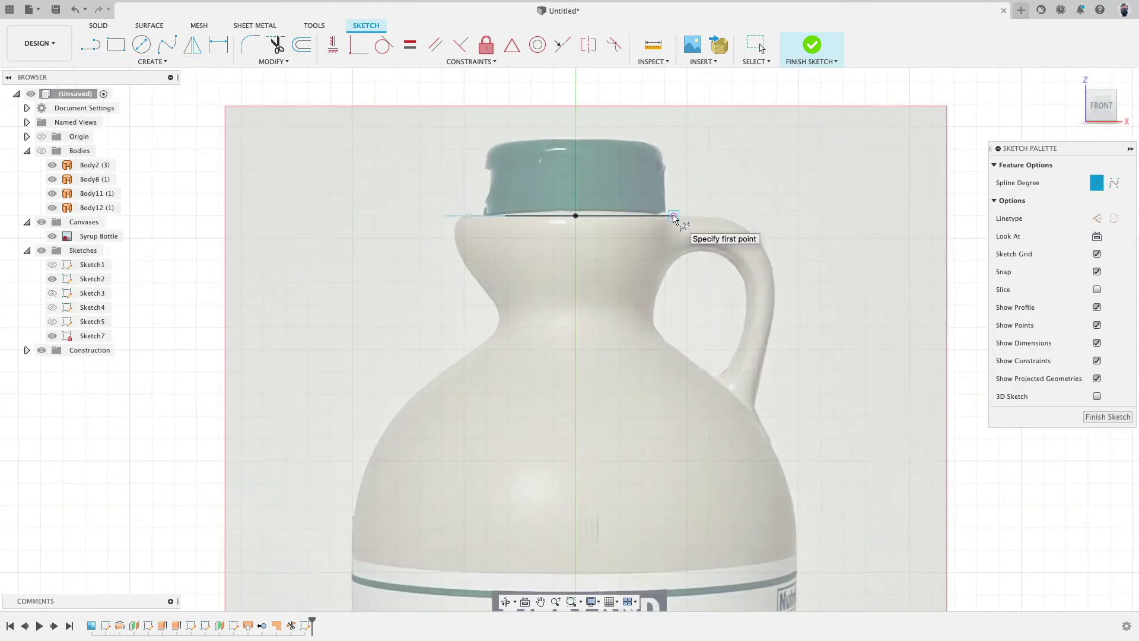
pyautogui.click(673, 216)
pyautogui.click(717, 216)
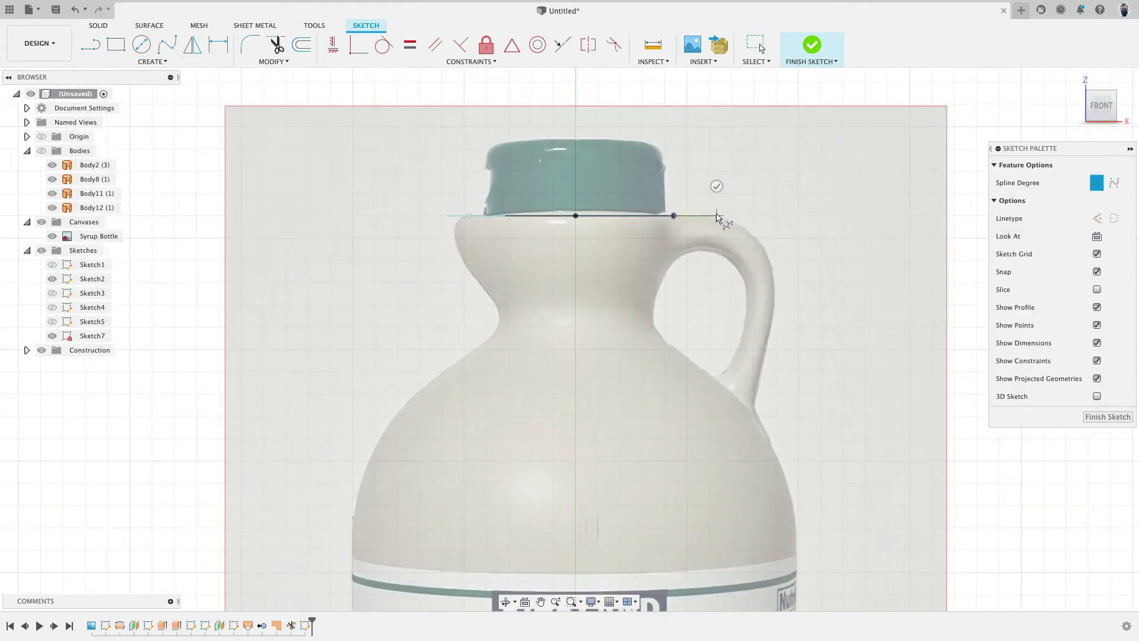
pyautogui.click(777, 216)
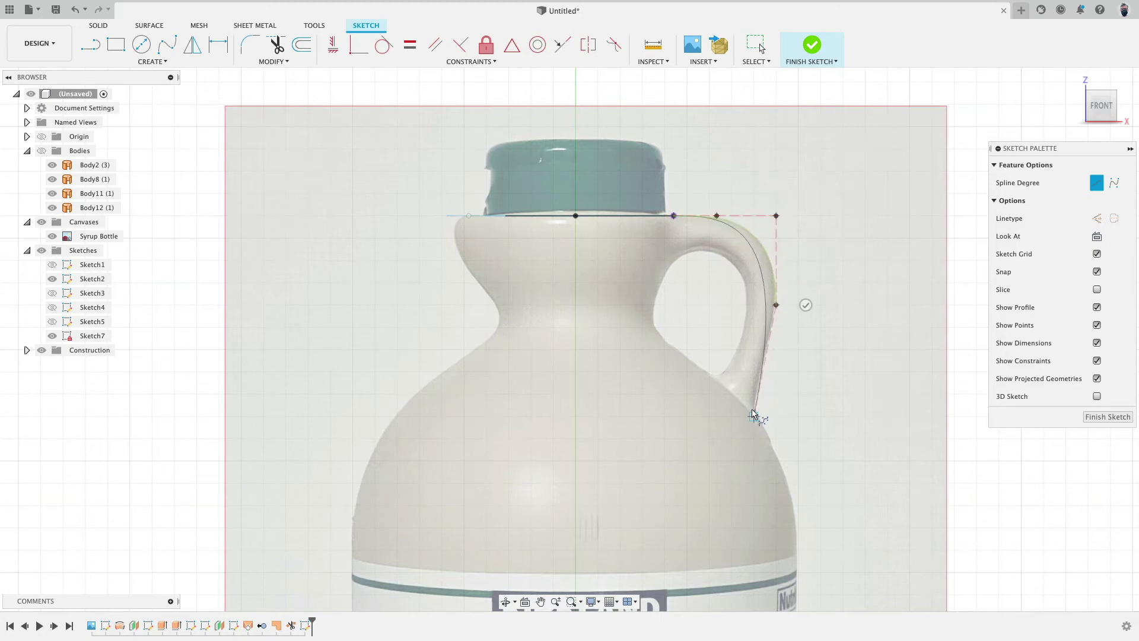
pyautogui.click(763, 374)
pyautogui.click(740, 439)
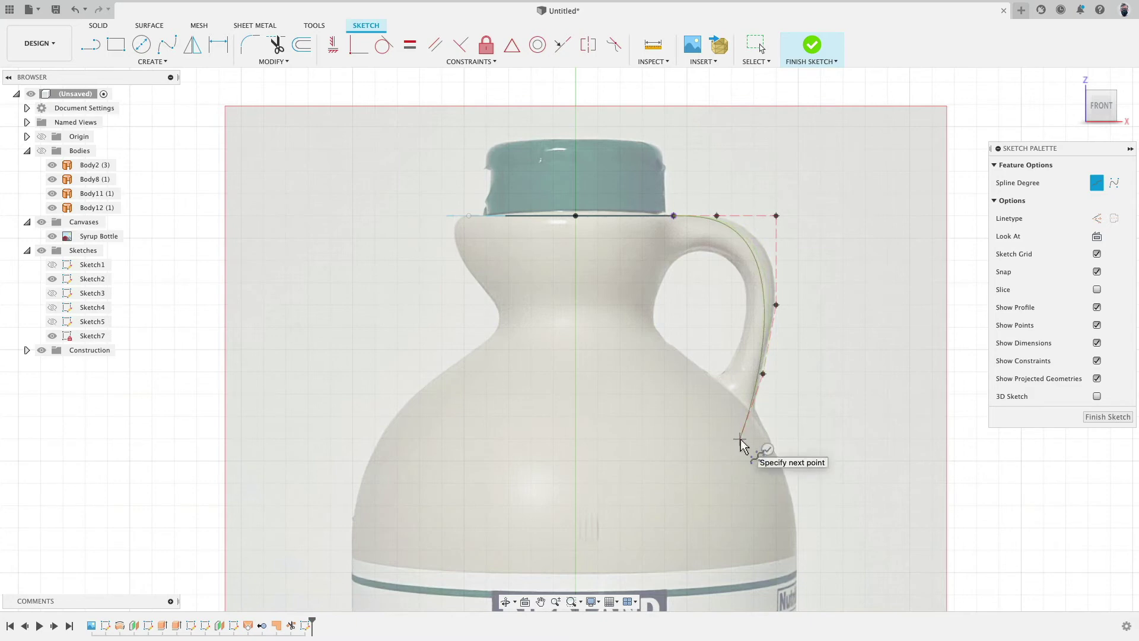
pyautogui.click(763, 447)
pyautogui.scroll(2, 821, 267)
pyautogui.press('Escape')
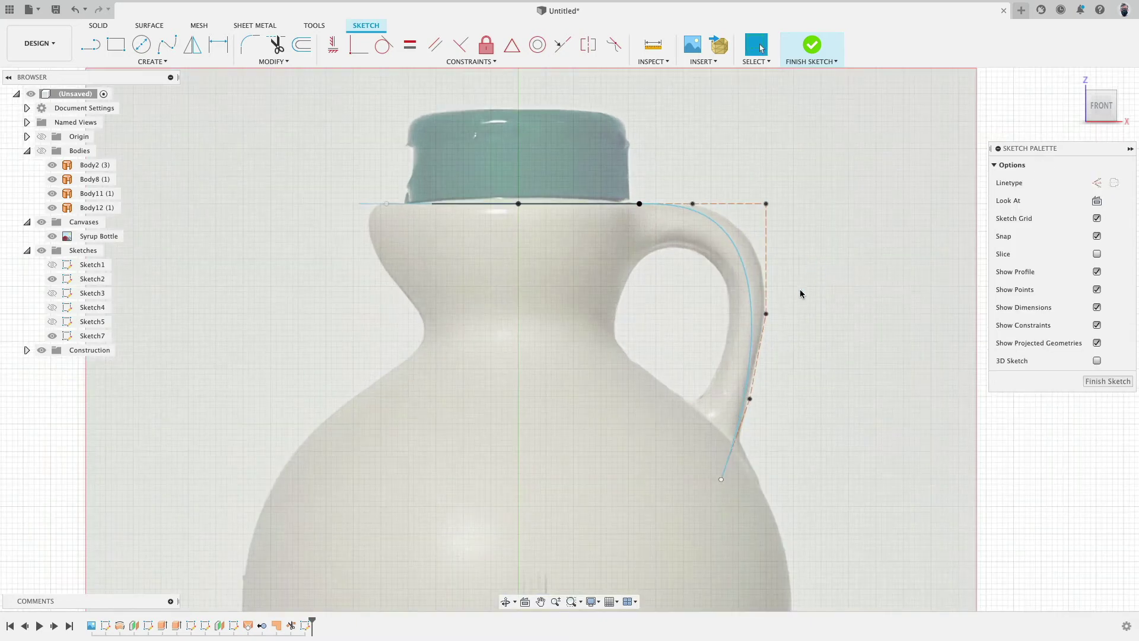
# Step: Reposition the handle spline's control points and lower endpoint so the curve follows the handle's outer edge on the canvas
pyautogui.moveTo(765, 316); pyautogui.dragTo(799, 280)
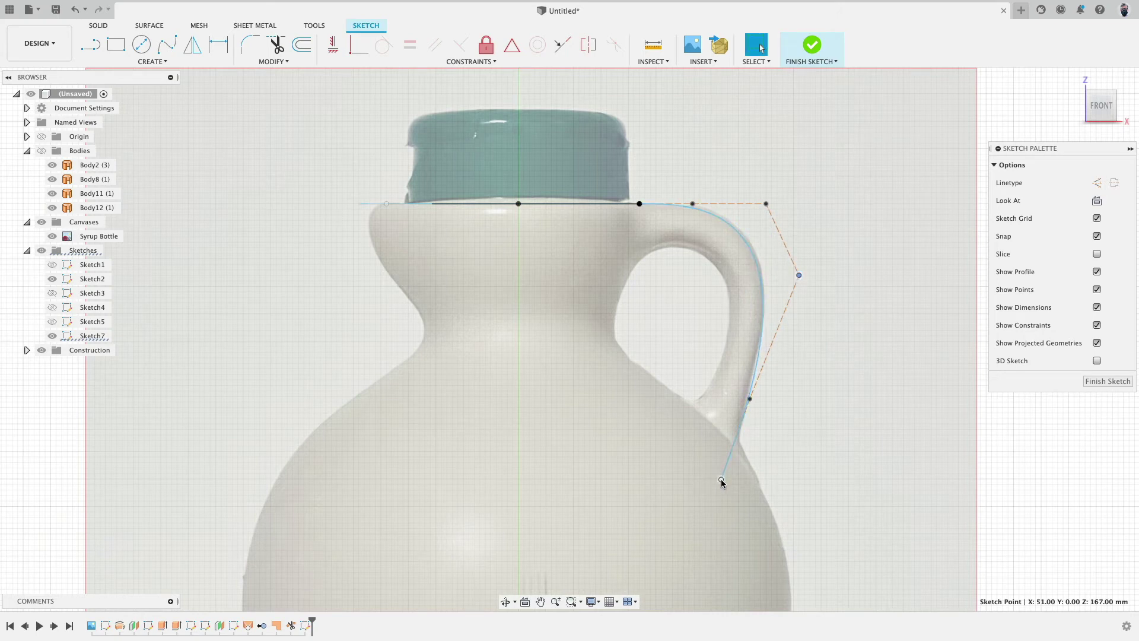
pyautogui.moveTo(721, 479); pyautogui.dragTo(710, 479)
pyautogui.moveTo(750, 400); pyautogui.dragTo(764, 378)
pyautogui.moveTo(693, 204); pyautogui.dragTo(701, 204)
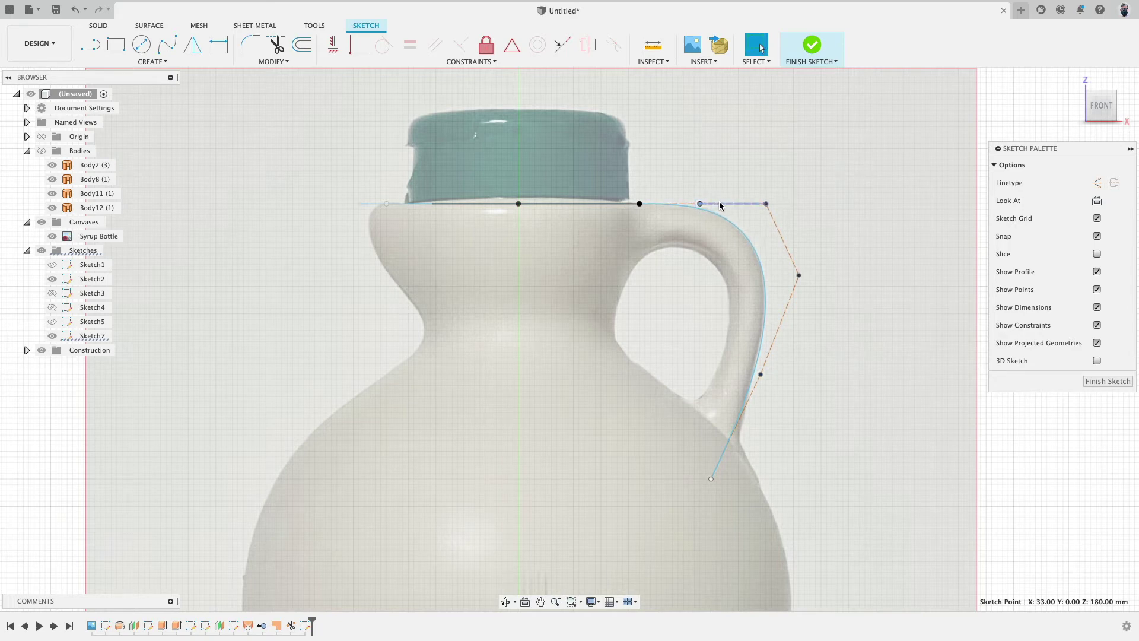
# Step: Apply Horizontal/Vertical constraints to the first two control polygon segments of the handle spline so it leaves the rim horizontally
pyautogui.click(719, 204)
pyautogui.keyDown('shift'); pyautogui.click(691, 205); pyautogui.keyUp('shift')
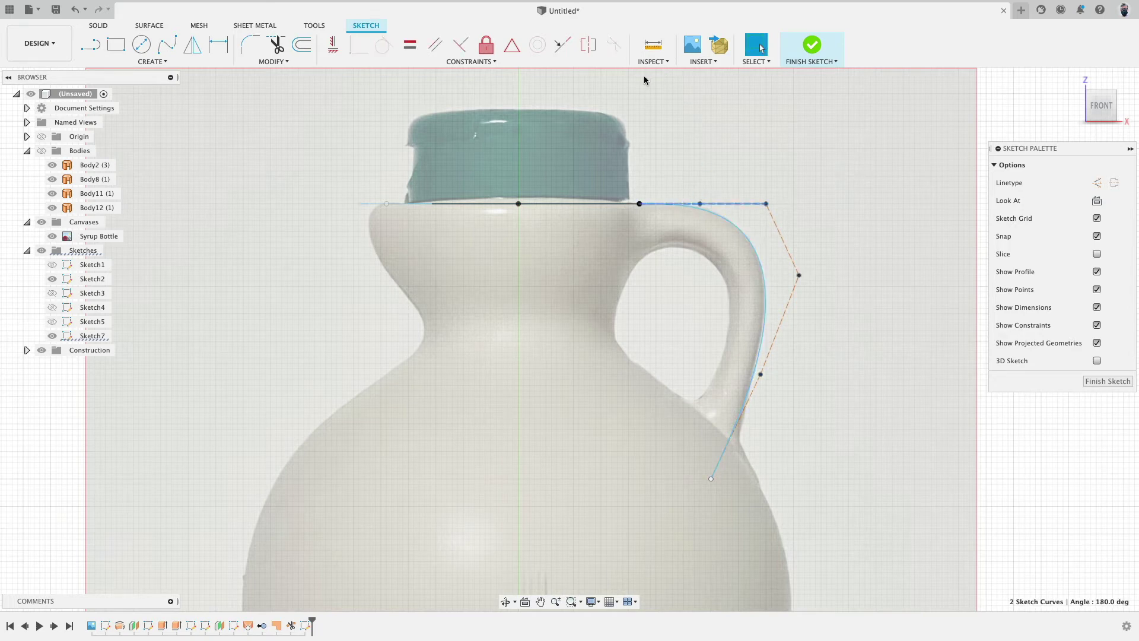
pyautogui.click(333, 47)
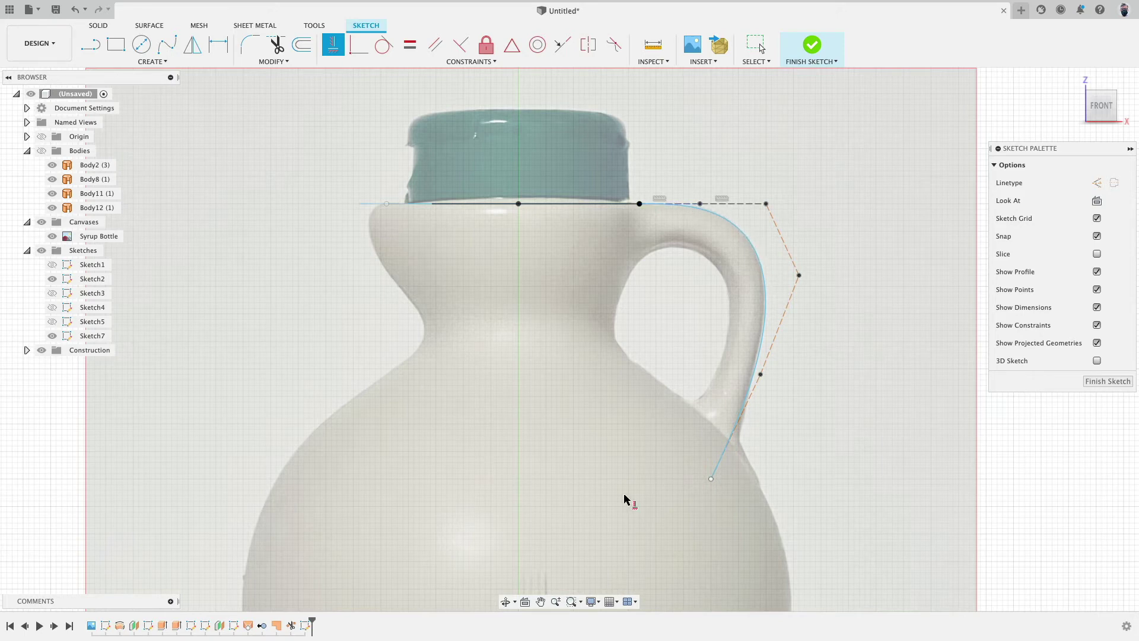
pyautogui.press('Escape')
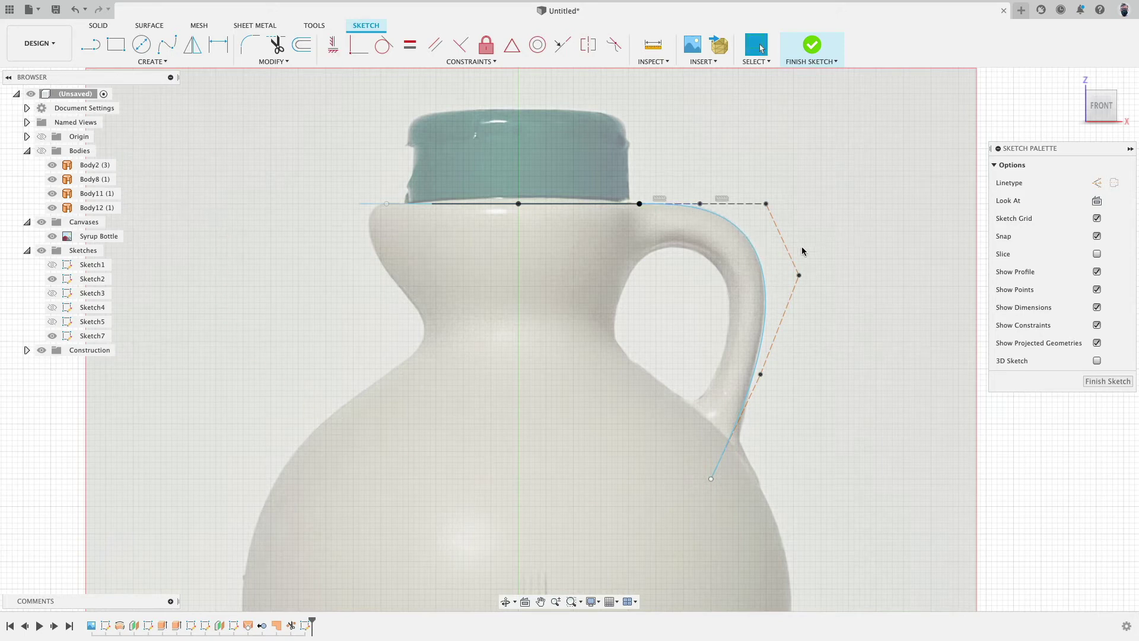
# Step: Display the handle spline's curvature comb to examine how smoothly the curve flows, leaving the density and scale settings as they are
pyautogui.rightClick(753, 253)
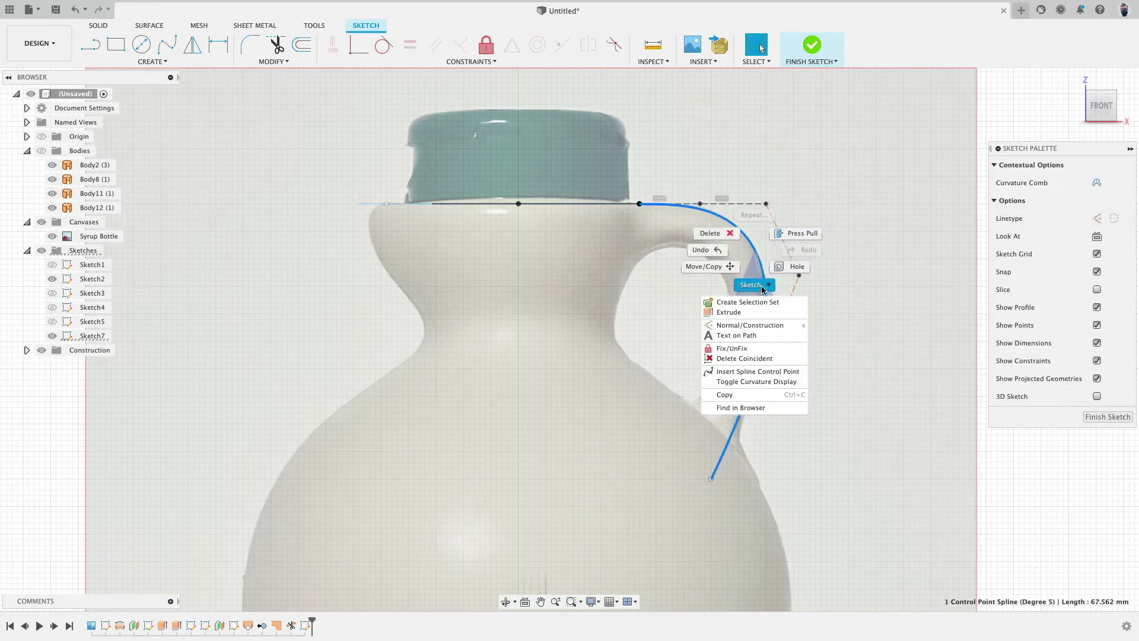
pyautogui.click(757, 382)
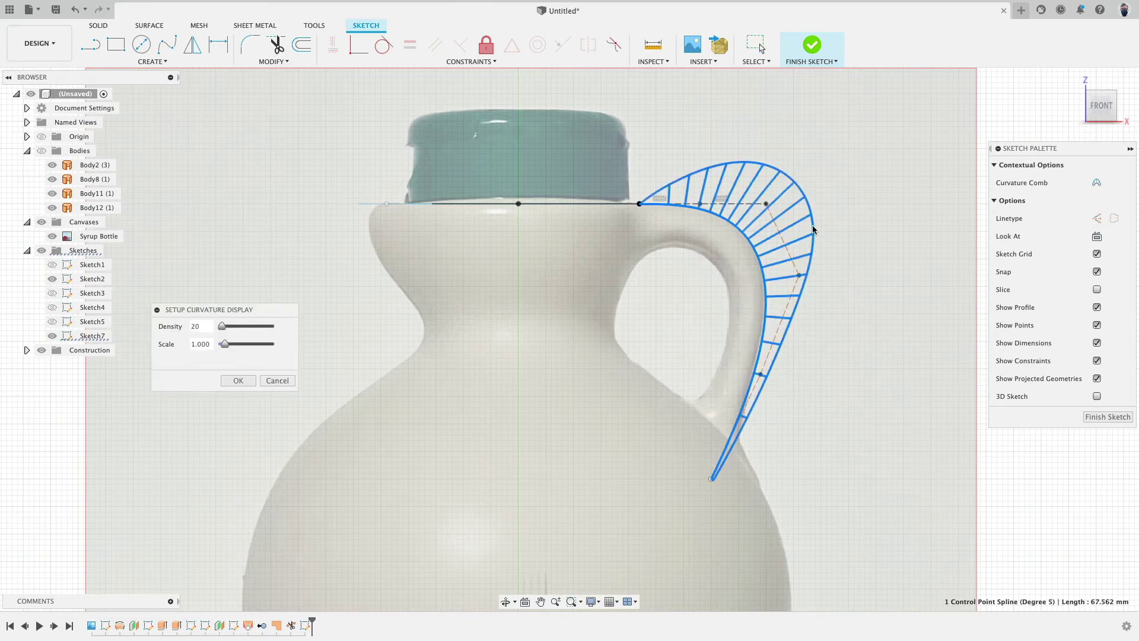
pyautogui.click(283, 381)
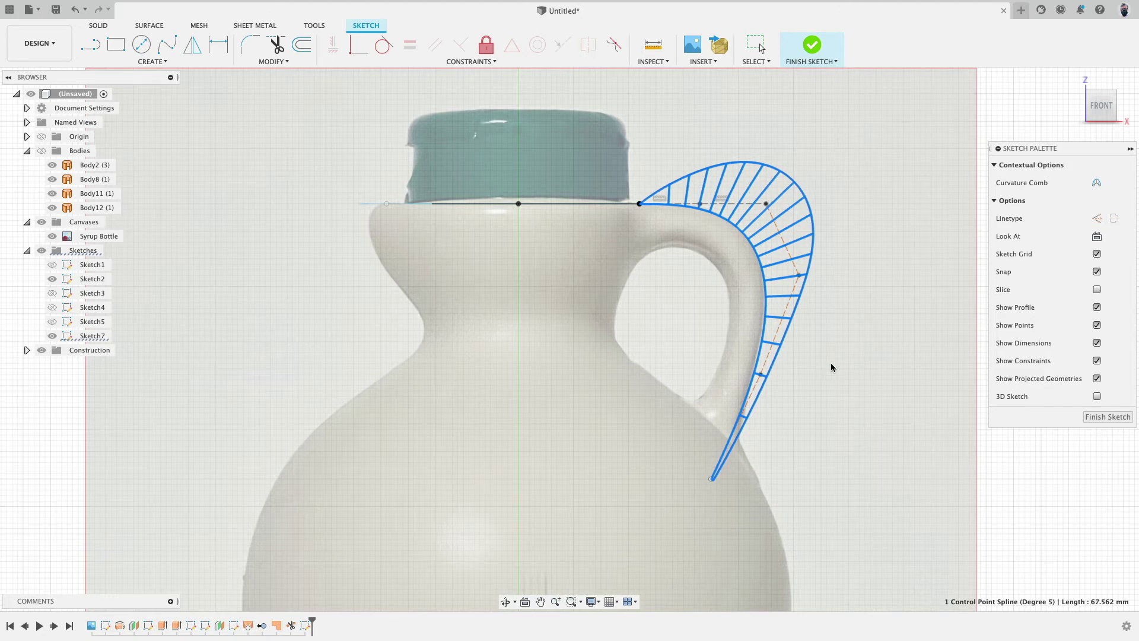
# Step: Finish the handle path sketch and make the Sketches folder visible again
pyautogui.click(811, 55)
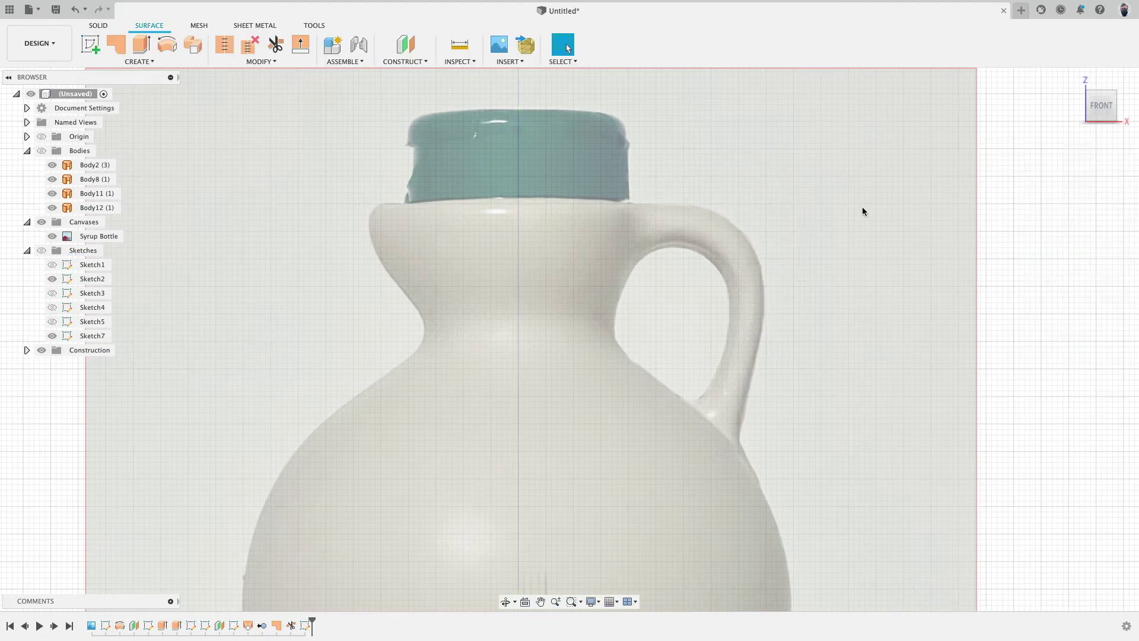
pyautogui.click(42, 251)
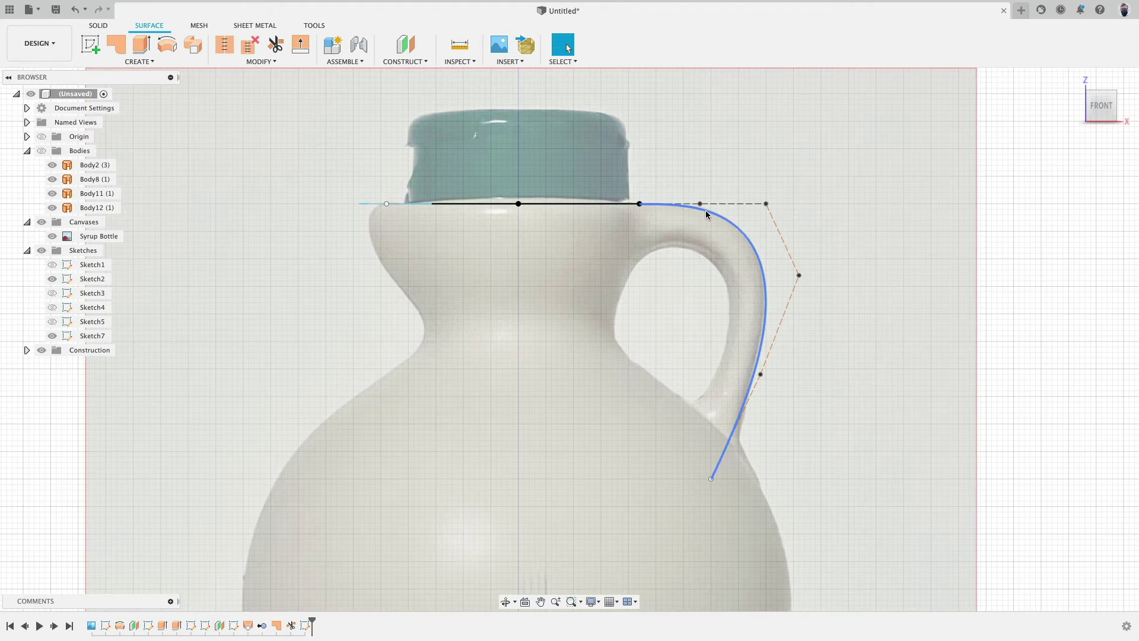
# Step: Construct a Plane Along Path on the handle spline at its rim end, with proportional distance 0.00
pyautogui.keyDown('shift'); pyautogui.moveTo(707, 164); pyautogui.dragTo(685, 168, button='middle'); pyautogui.keyUp('shift')
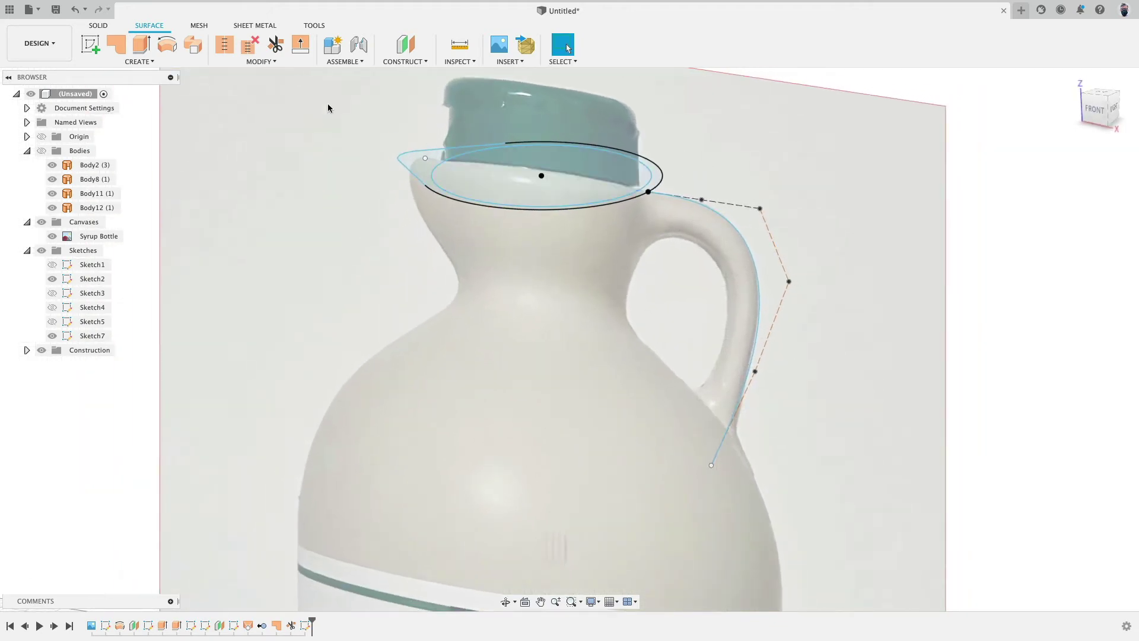
pyautogui.click(418, 63)
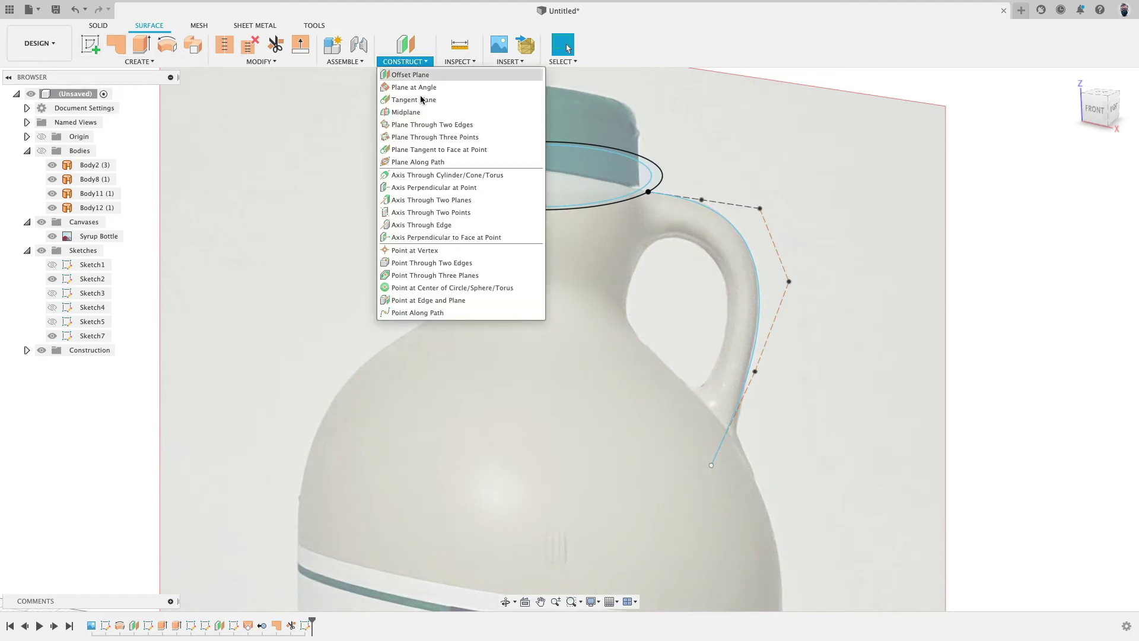
pyautogui.click(418, 162)
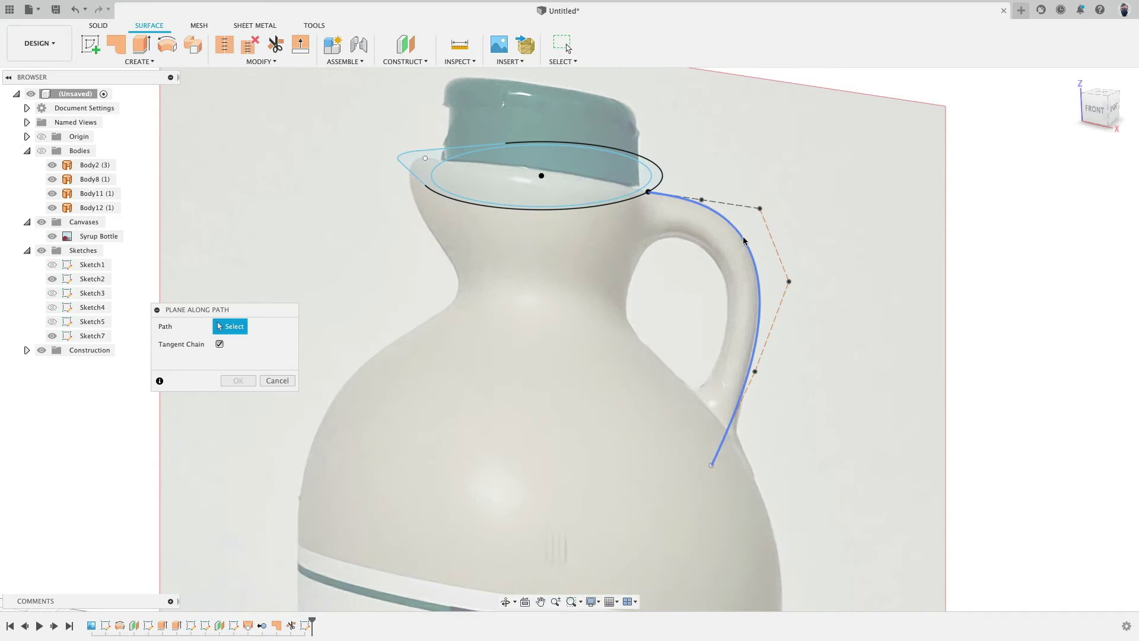
pyautogui.click(743, 236)
pyautogui.moveTo(743, 243); pyautogui.dragTo(569, 150)
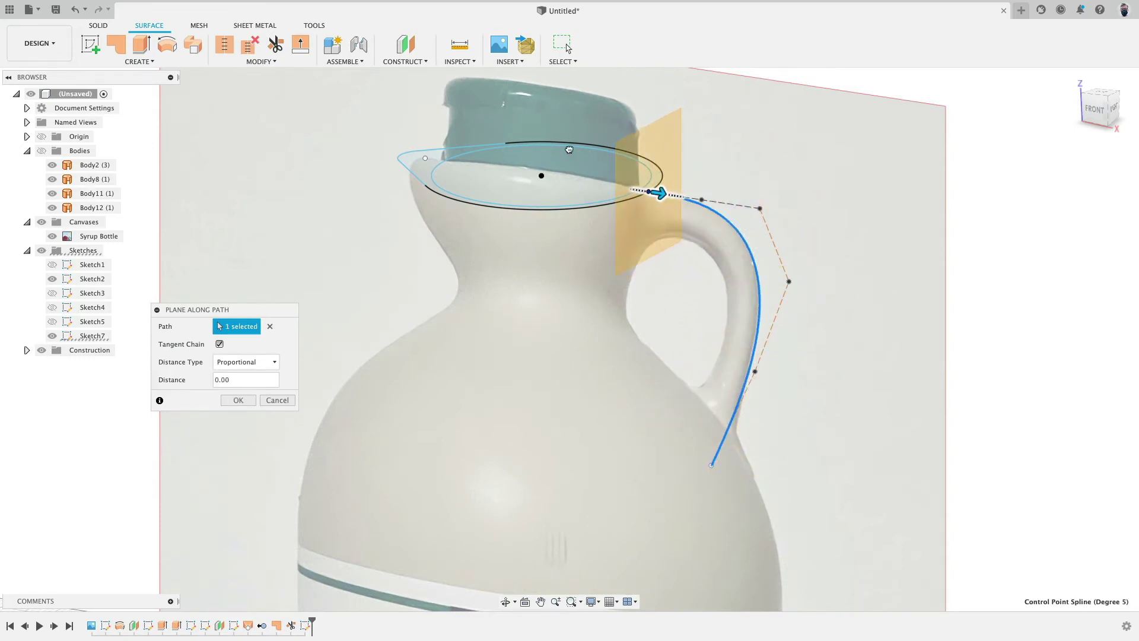
pyautogui.click(238, 400)
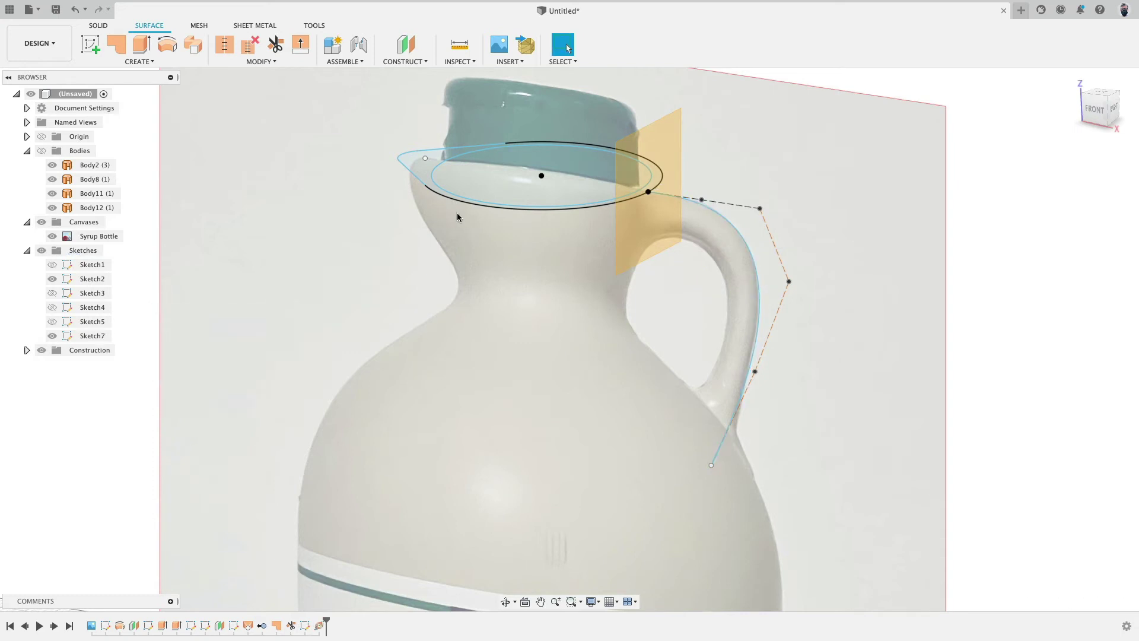
# Step: Create a new sketch on the construction plane at the rim end of the handle spline, viewed at an angle
pyautogui.click(96, 47)
pyautogui.click(633, 231)
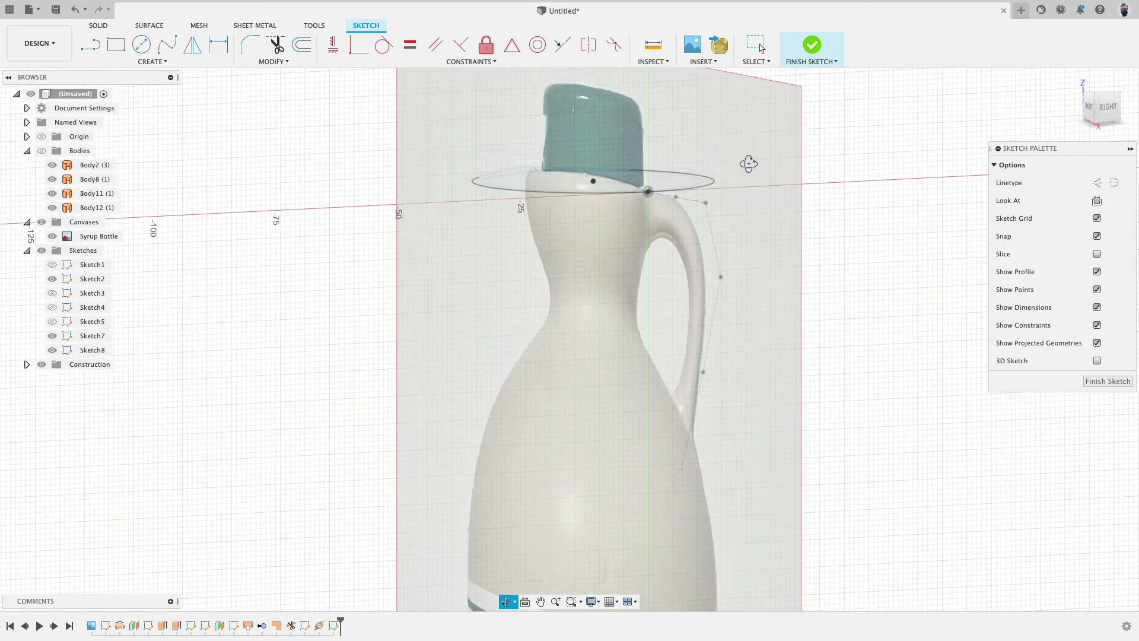
pyautogui.moveTo(748, 163)
pyautogui.keyDown('shift'); pyautogui.mouseDown(button='middle')
pyautogui.moveTo(763, 145)
pyautogui.moveTo(763, 178)
pyautogui.mouseUp(button='middle'); pyautogui.keyUp('shift')
pyautogui.scroll(6, 666, 173)
pyautogui.scroll(1, 655, 204)
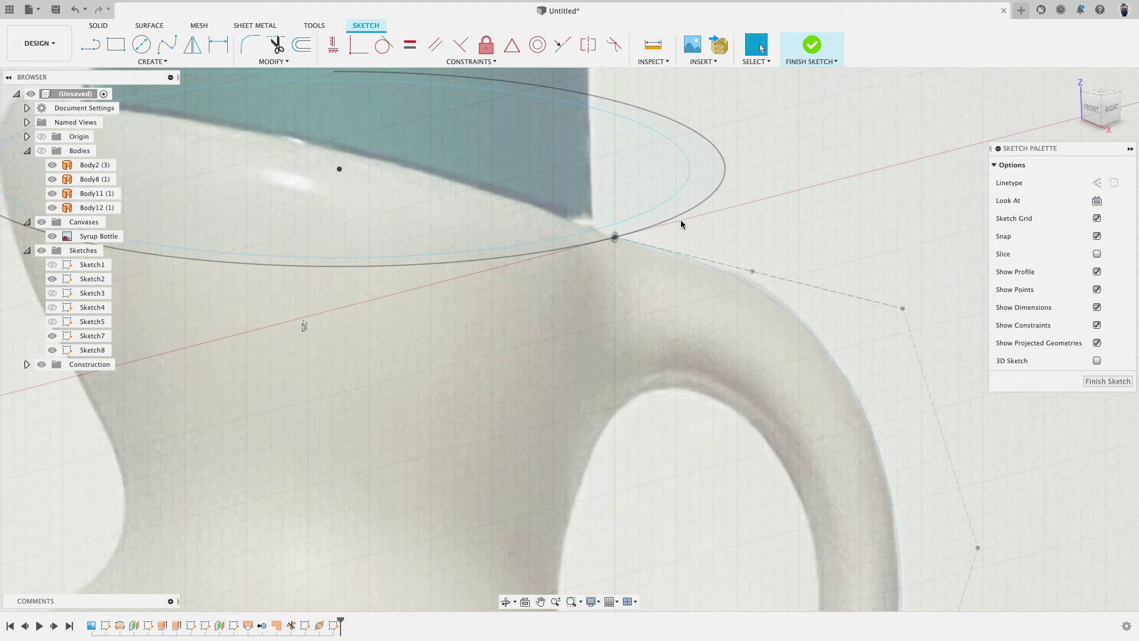
pyautogui.moveTo(690, 223)
pyautogui.keyDown('shift'); pyautogui.mouseDown(button='middle')
pyautogui.moveTo(704, 211)
pyautogui.moveTo(661, 198)
pyautogui.moveTo(708, 211)
pyautogui.mouseUp(button='middle'); pyautogui.keyUp('shift')
pyautogui.scroll(-3, 709, 211)
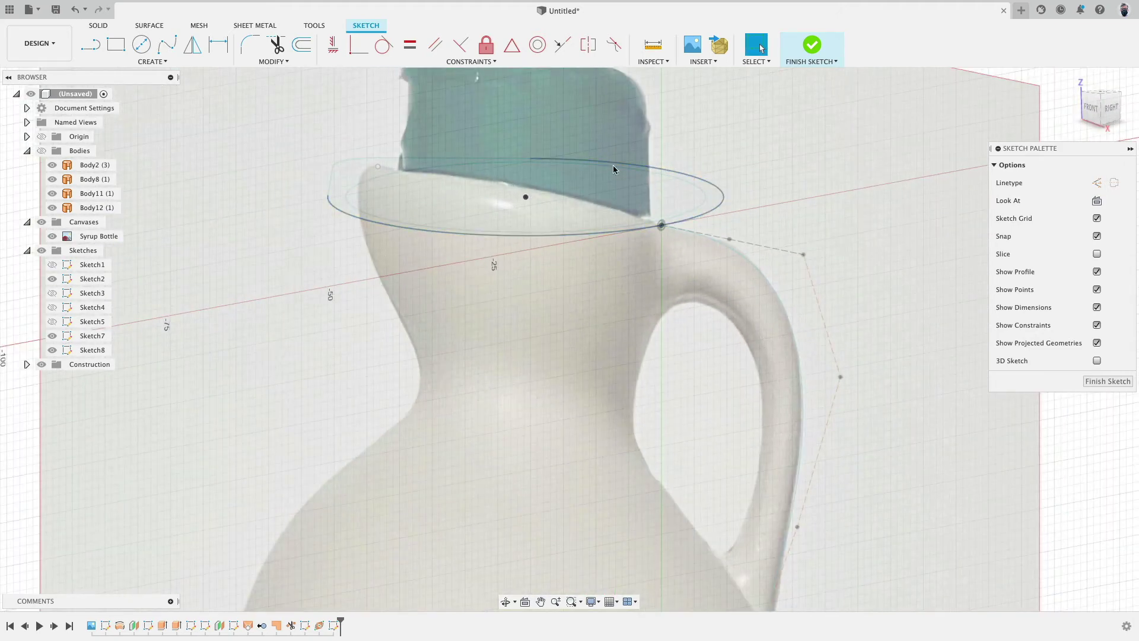
# Step: Draw a closed rectangle of lines about 10 mm wide and 3 mm tall, hanging below the handle spline's start point and extending to both sides
pyautogui.click(90, 44)
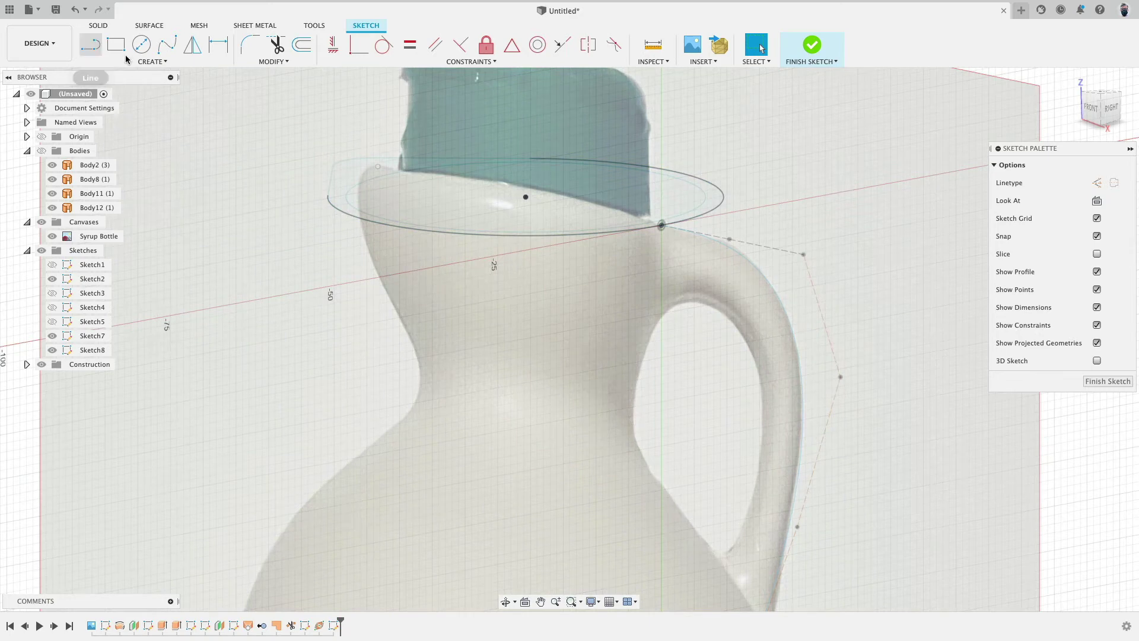
pyautogui.scroll(3, 677, 214)
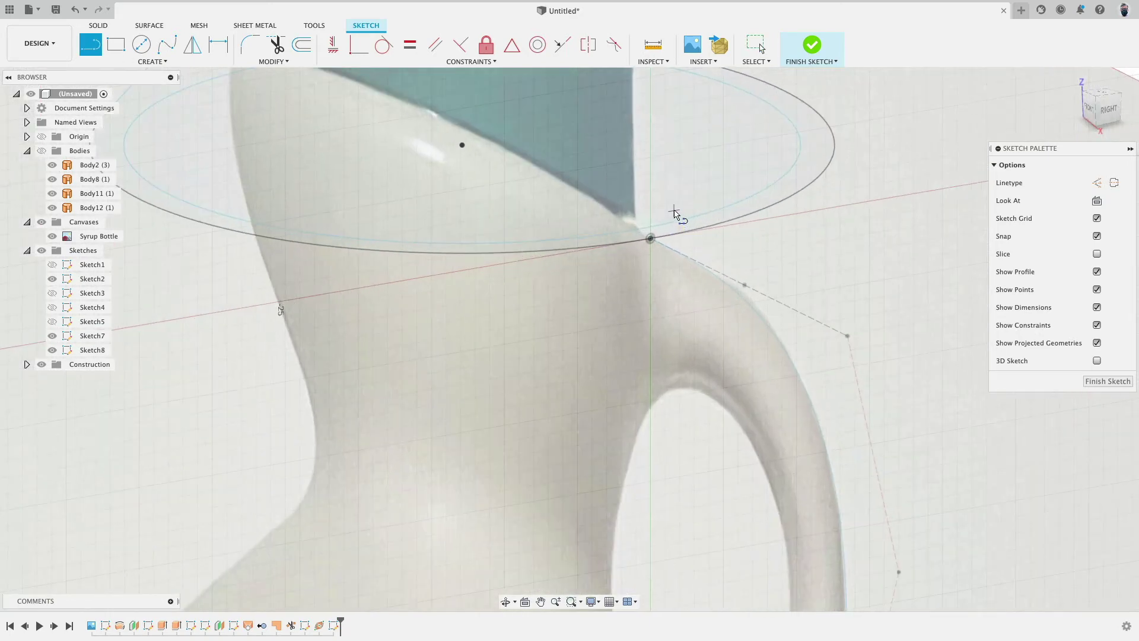
pyautogui.click(651, 239)
pyautogui.click(578, 251)
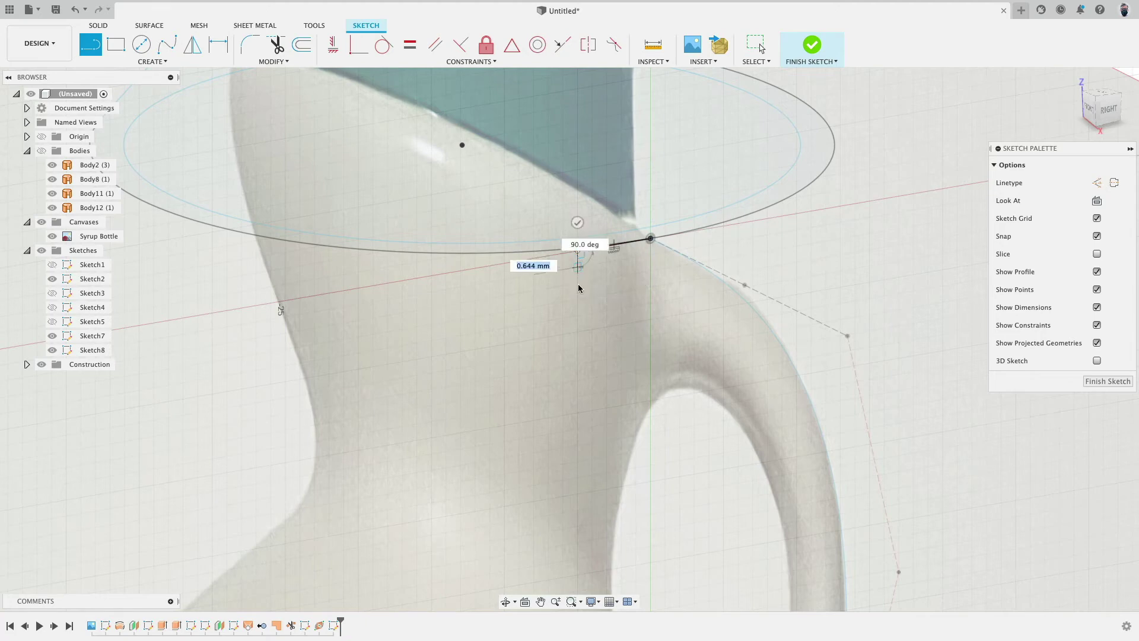
pyautogui.click(578, 300)
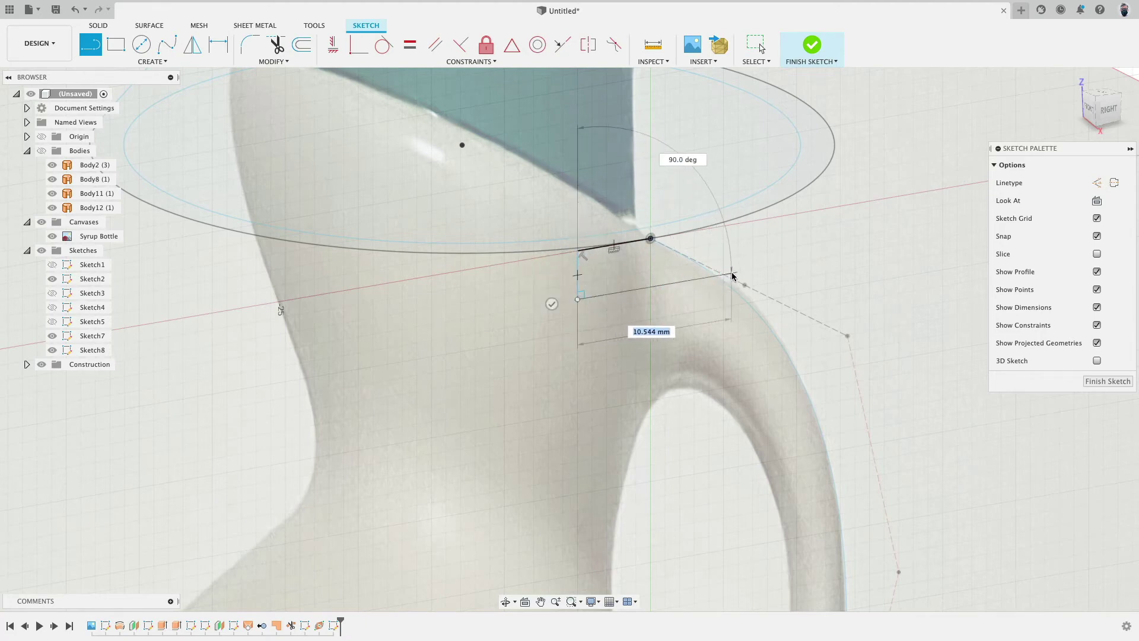
pyautogui.click(723, 274)
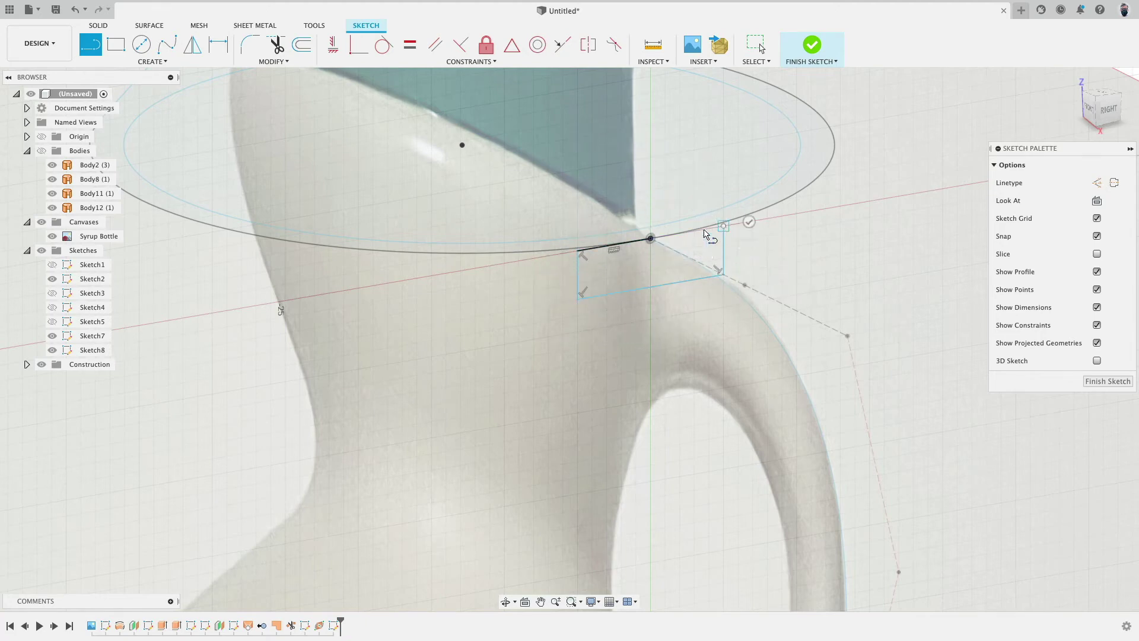
pyautogui.click(723, 226)
pyautogui.click(651, 239)
# Step: Dimension the handle profile rectangle to a height of 3 mm and a width of 10 mm
pyautogui.moveTo(654, 240)
pyautogui.keyDown('shift'); pyautogui.mouseDown(button='middle')
pyautogui.moveTo(808, 221)
pyautogui.moveTo(799, 230)
pyautogui.mouseUp(button='middle'); pyautogui.keyUp('shift')
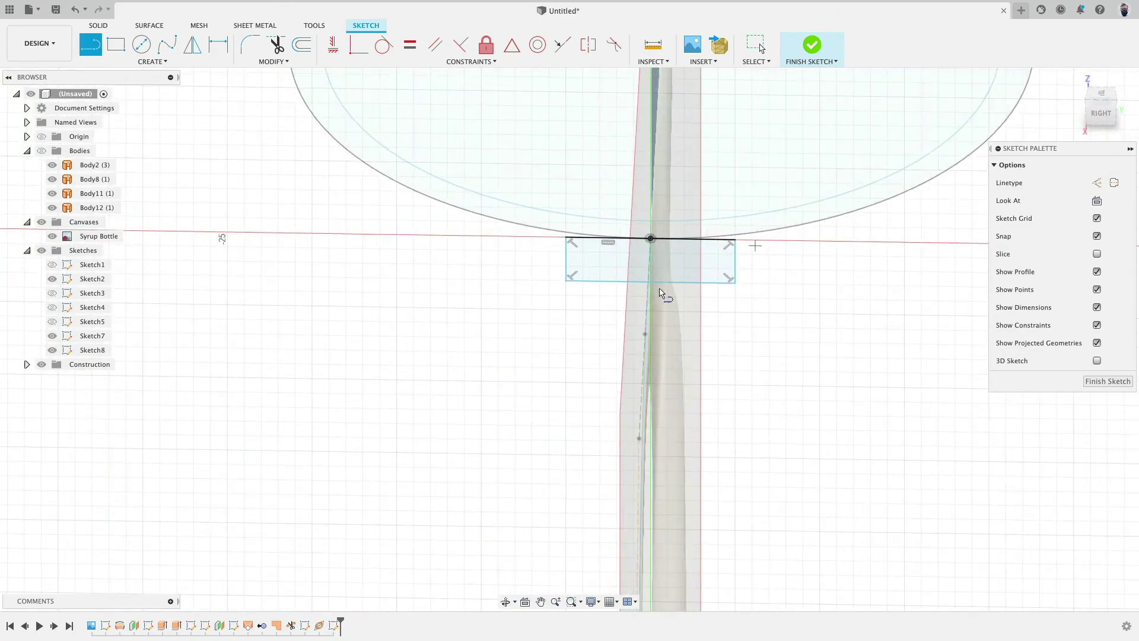
pyautogui.keyDown('shift'); pyautogui.moveTo(716, 300); pyautogui.dragTo(674, 297, button='middle'); pyautogui.keyUp('shift')
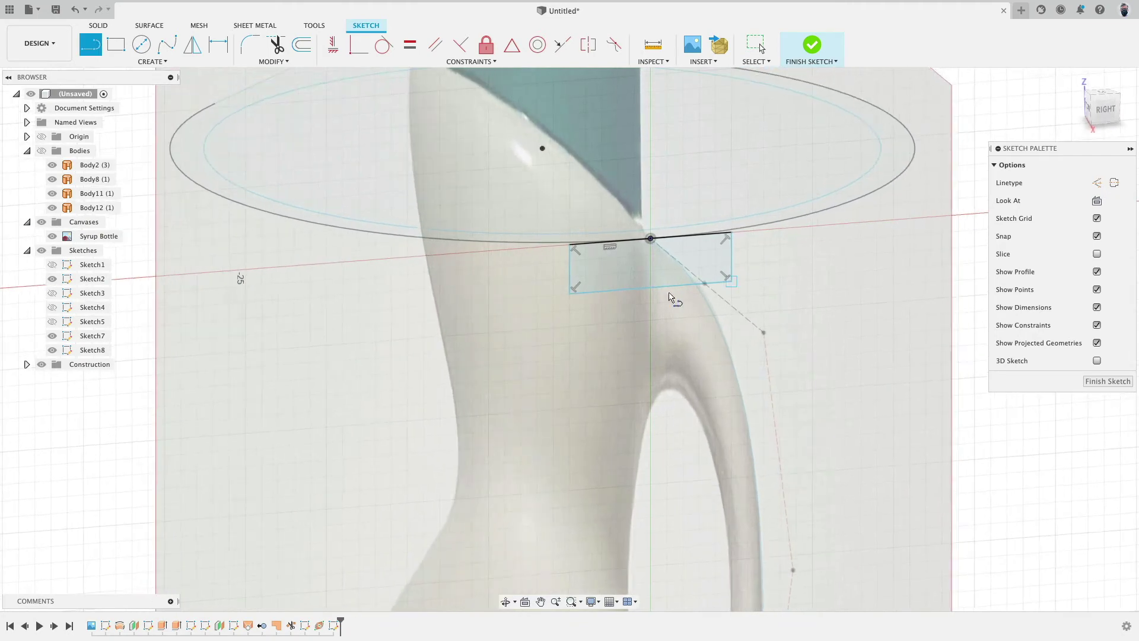
pyautogui.press('d')
pyautogui.click(570, 268)
pyautogui.click(540, 283)
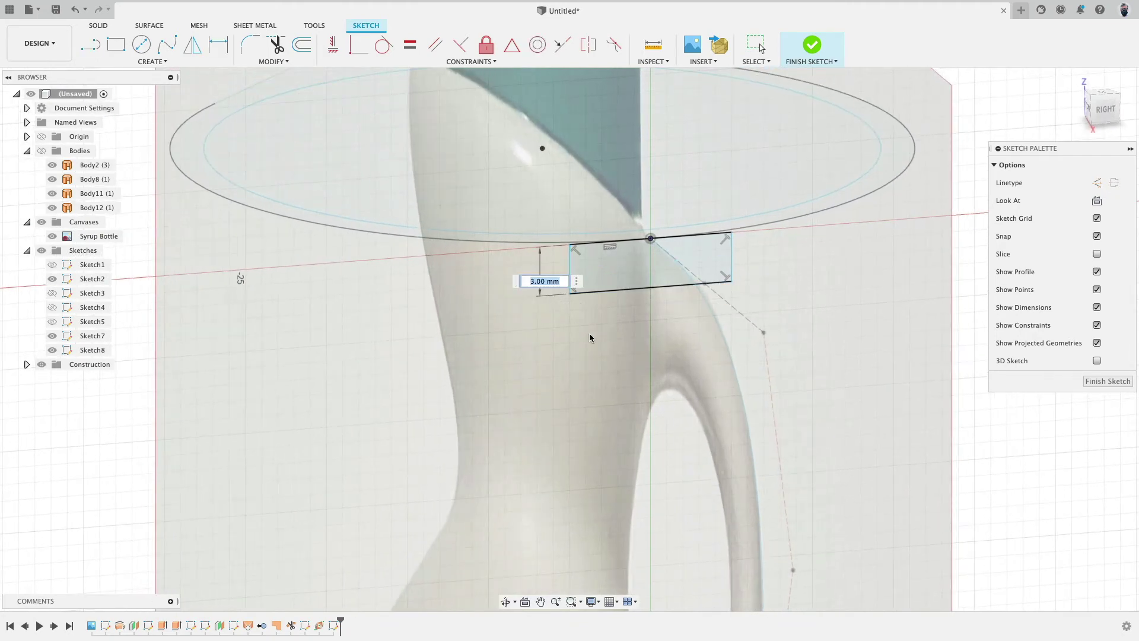
pyautogui.press('Return')
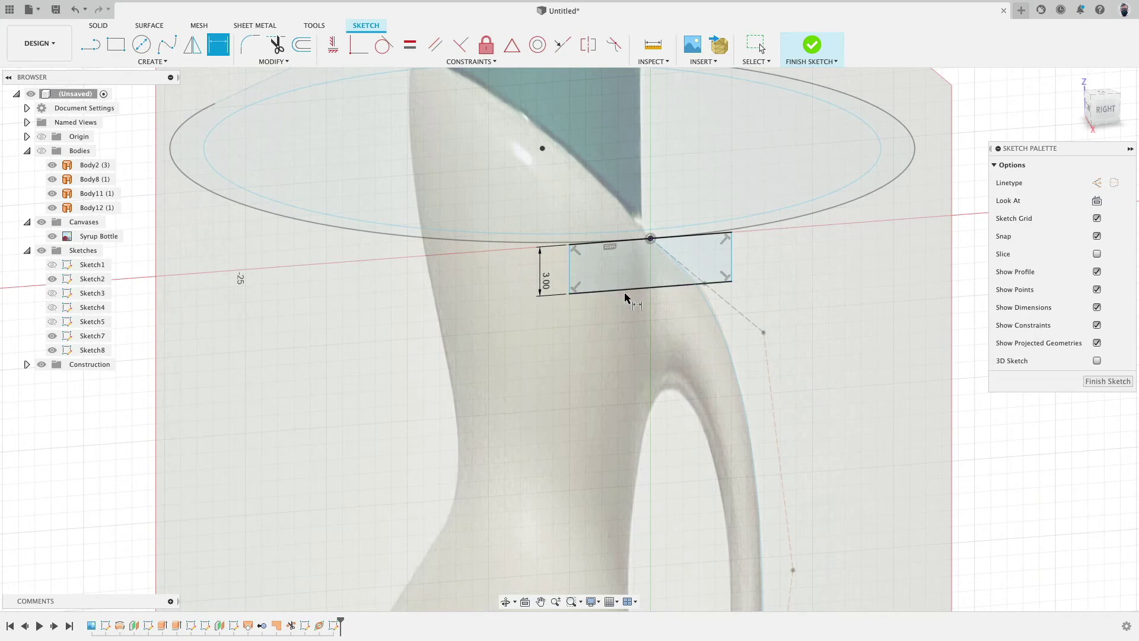
pyautogui.click(625, 290)
pyautogui.click(742, 350)
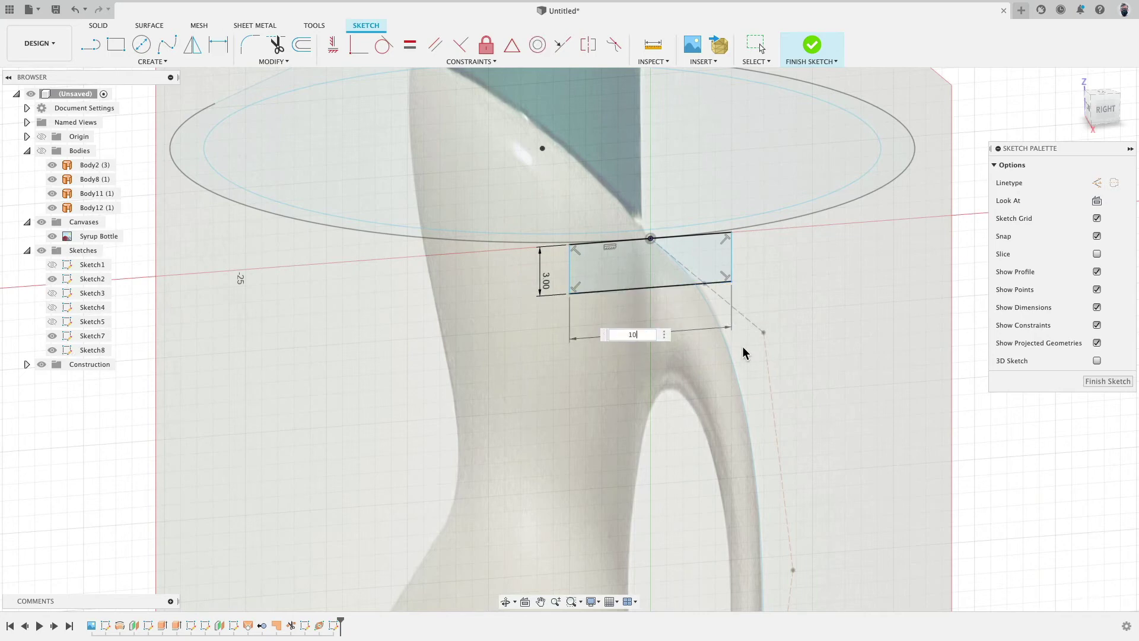
pyautogui.press('Return')
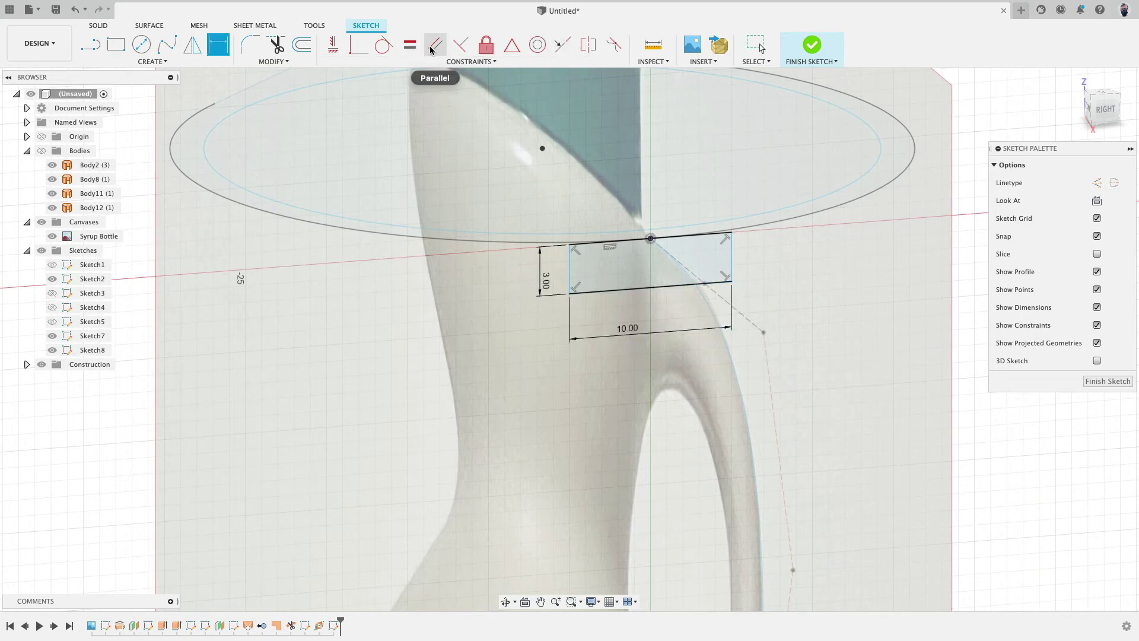
# Step: Apply an Equal constraint to the two upper line segments on either side of the spline's start point
pyautogui.click(410, 45)
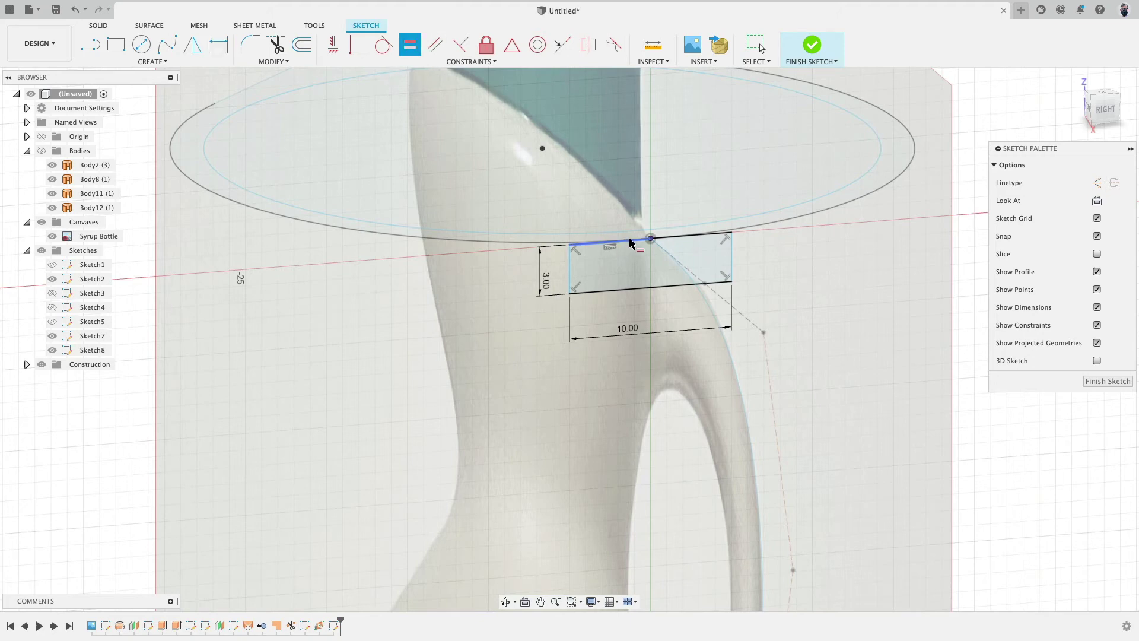
pyautogui.click(682, 236)
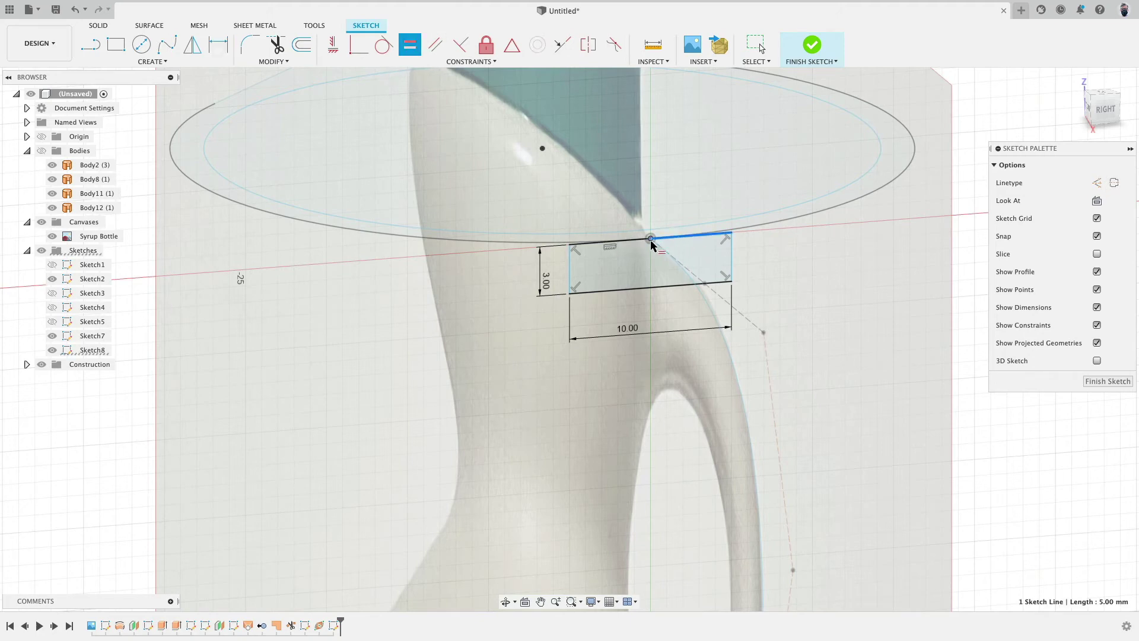
pyautogui.click(636, 242)
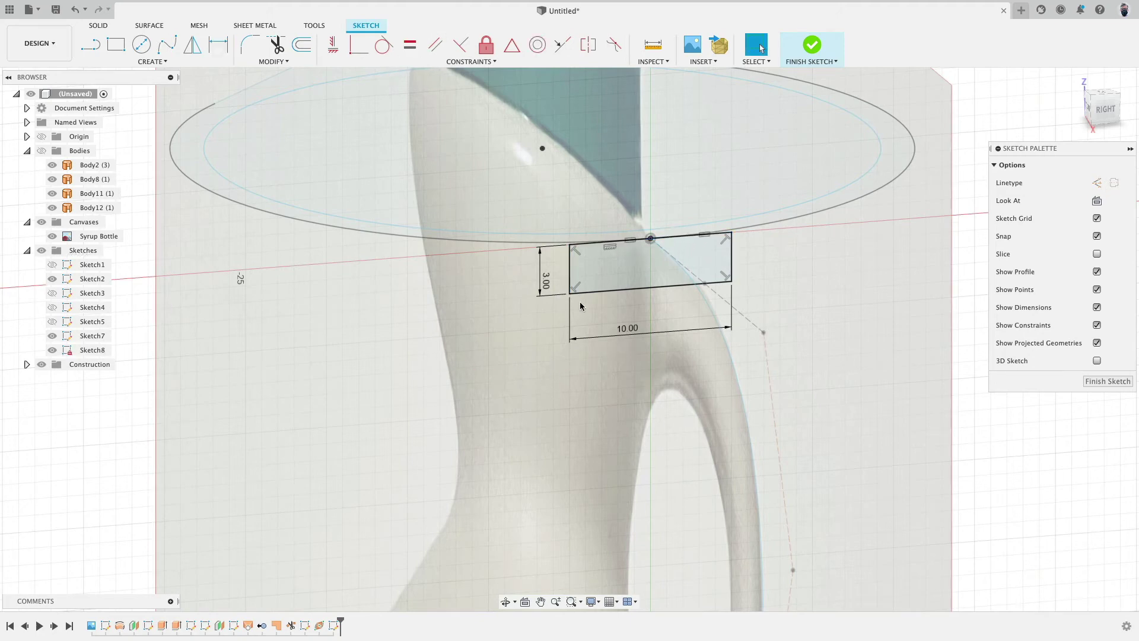
pyautogui.press('Escape')
# Step: Test the profile's symmetry by setting its width to 5 mm and restoring it to 10 mm
pyautogui.doubleClick(629, 330)
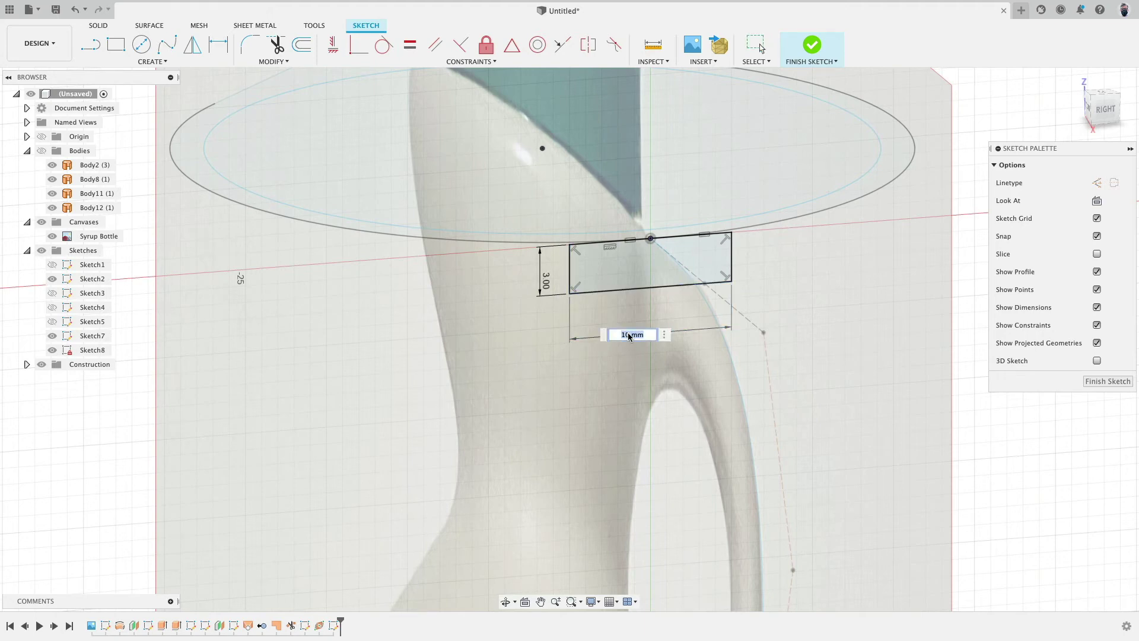
pyautogui.write('5')
pyautogui.press('Return')
pyautogui.doubleClick(643, 326)
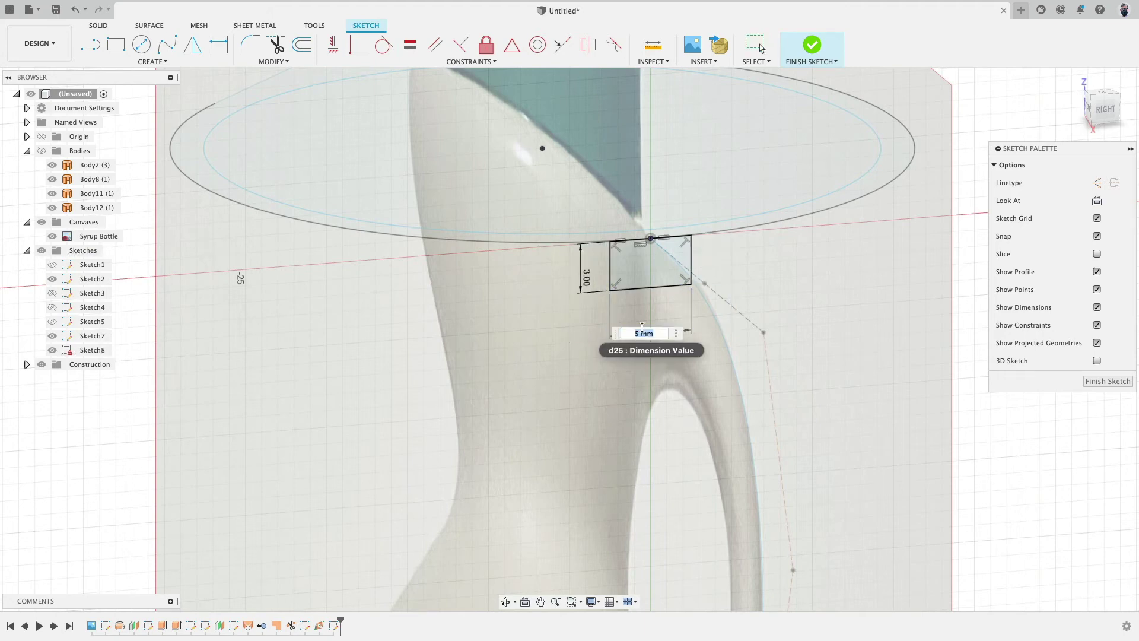
pyautogui.write('10')
pyautogui.press('Return')
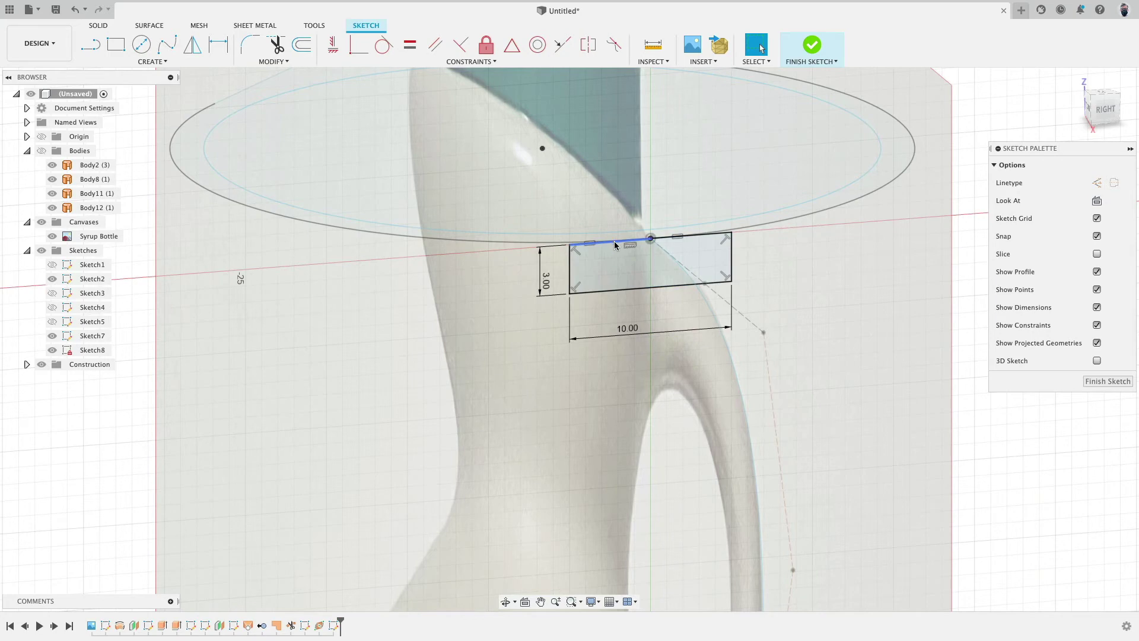
# Step: Set the profile rectangle's height to 5 mm
pyautogui.scroll(-5, 519, 272)
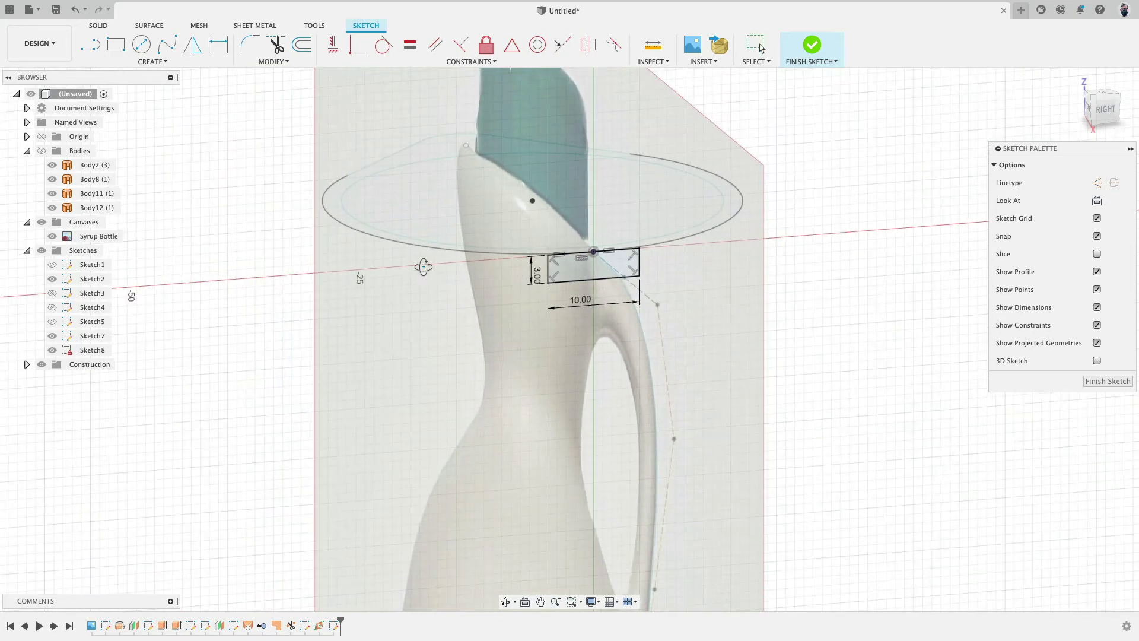
pyautogui.keyDown('shift'); pyautogui.moveTo(424, 267); pyautogui.dragTo(445, 274, button='middle'); pyautogui.keyUp('shift')
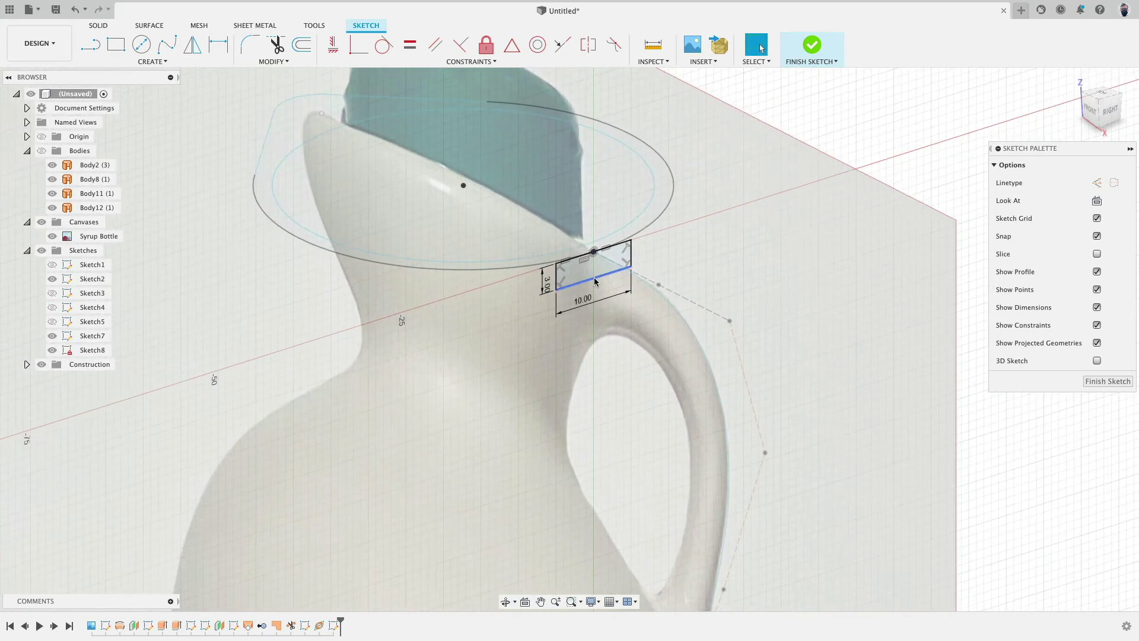
pyautogui.doubleClick(545, 289)
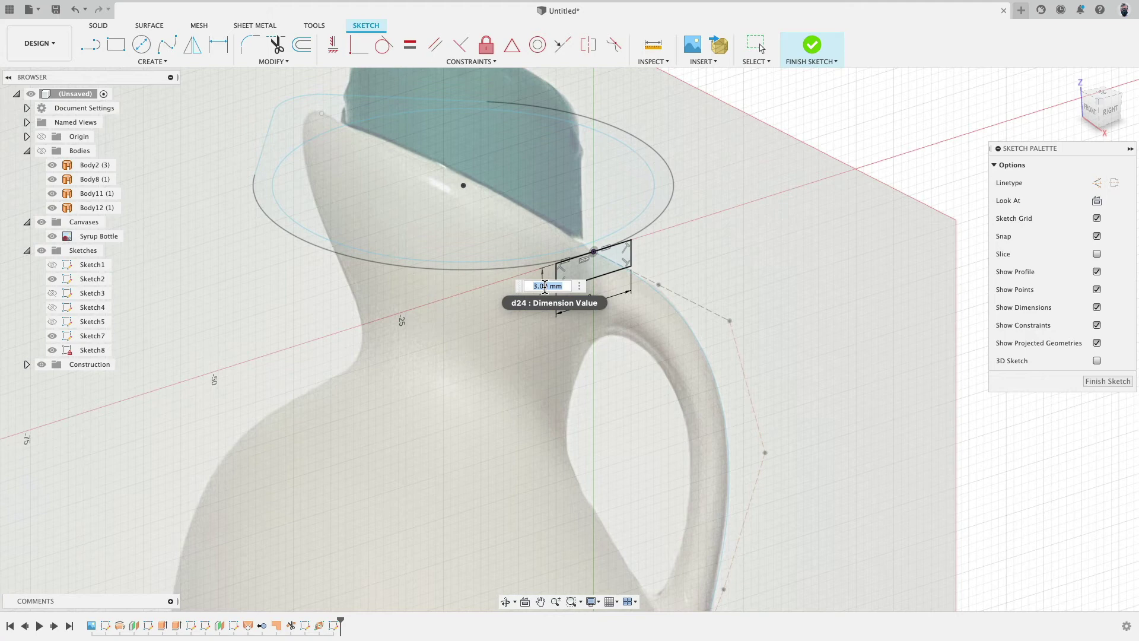
pyautogui.press('Return')
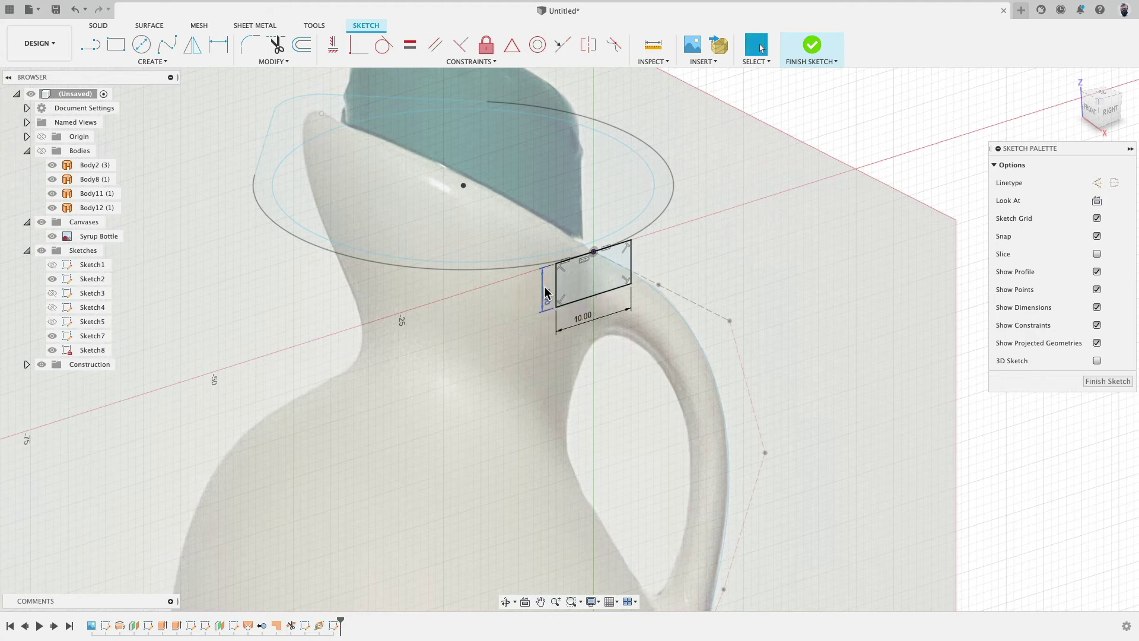
# Step: Compare the profile with the canvas handle from the front and set the rectangle's height to 8 mm
pyautogui.click(1092, 108)
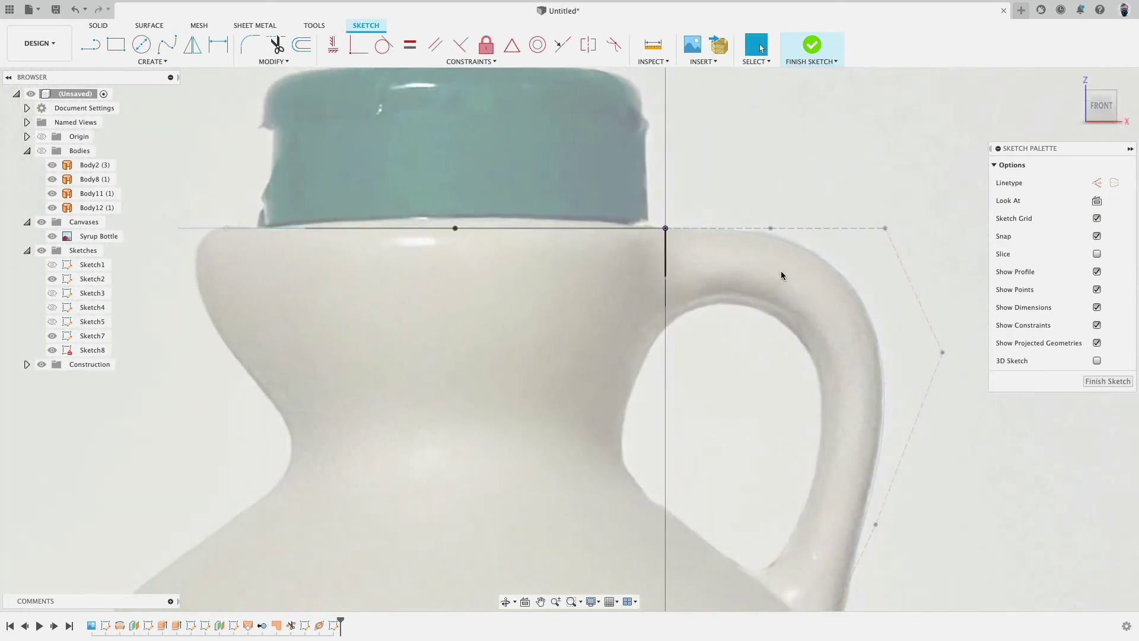
pyautogui.keyDown('shift'); pyautogui.moveTo(781, 271); pyautogui.dragTo(679, 271, button='middle'); pyautogui.keyUp('shift')
pyautogui.click(653, 301)
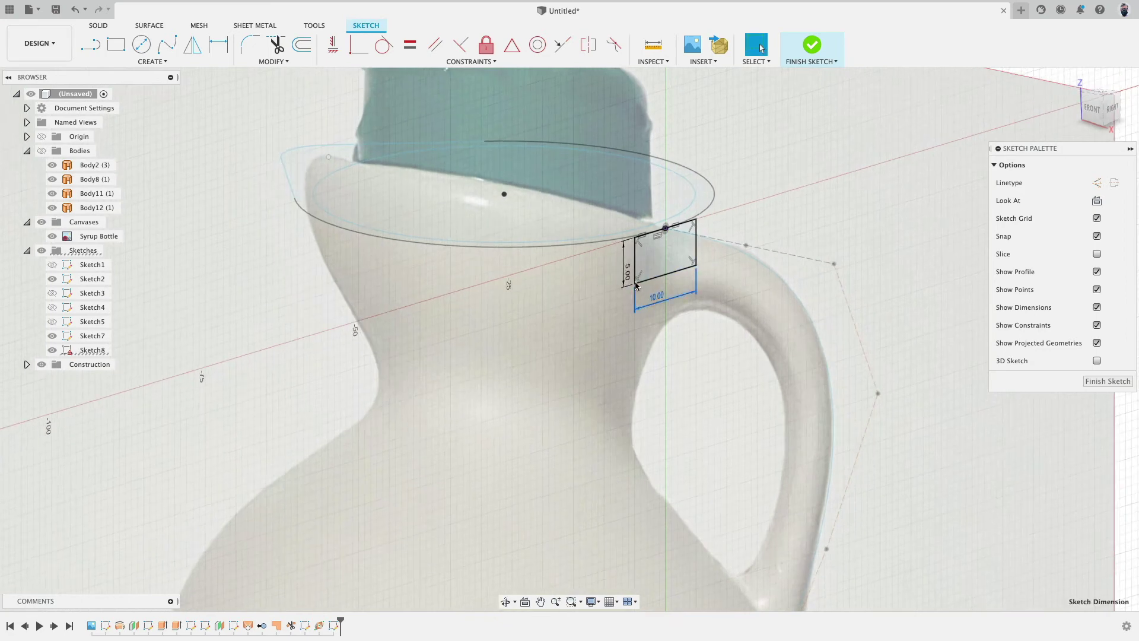
pyautogui.doubleClick(629, 280)
pyautogui.write('8')
pyautogui.press('Return')
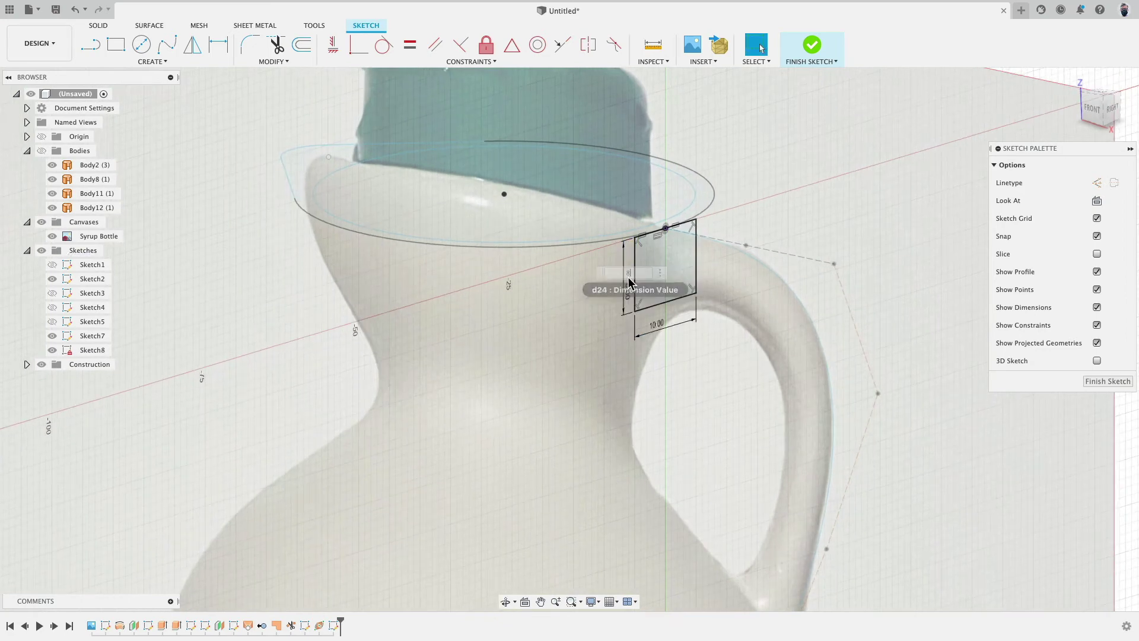
# Step: Check the profile height against the canvas handle from the front and finish the profile sketch
pyautogui.click(1091, 110)
pyautogui.moveTo(889, 201); pyautogui.dragTo(637, 270, button='middle')
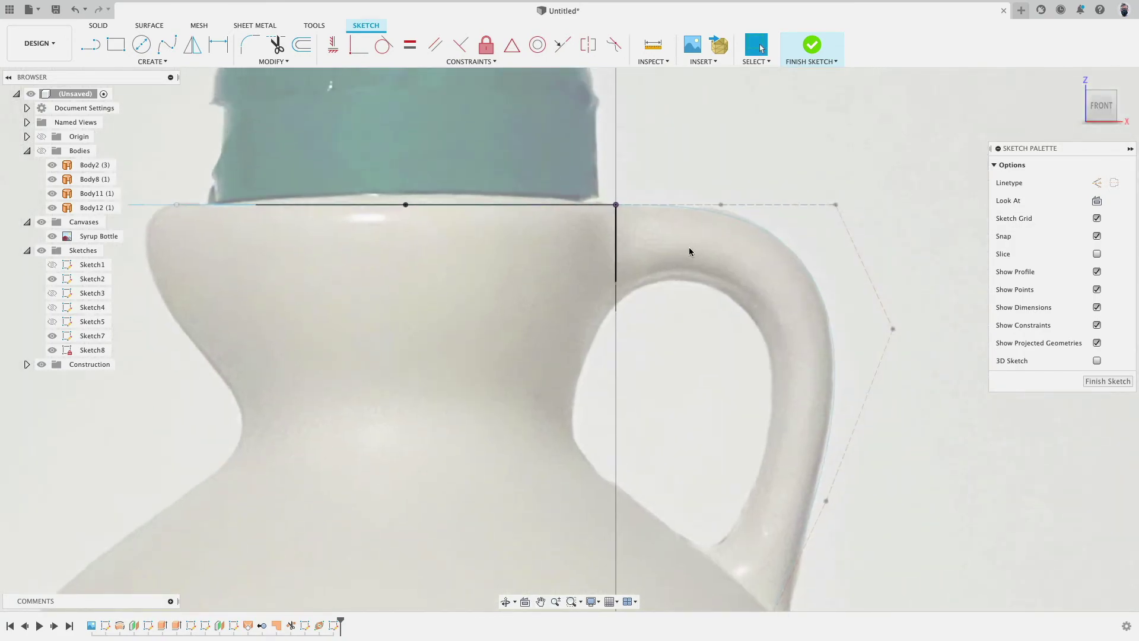
pyautogui.keyDown('shift'); pyautogui.moveTo(690, 235); pyautogui.dragTo(644, 249, button='middle'); pyautogui.keyUp('shift')
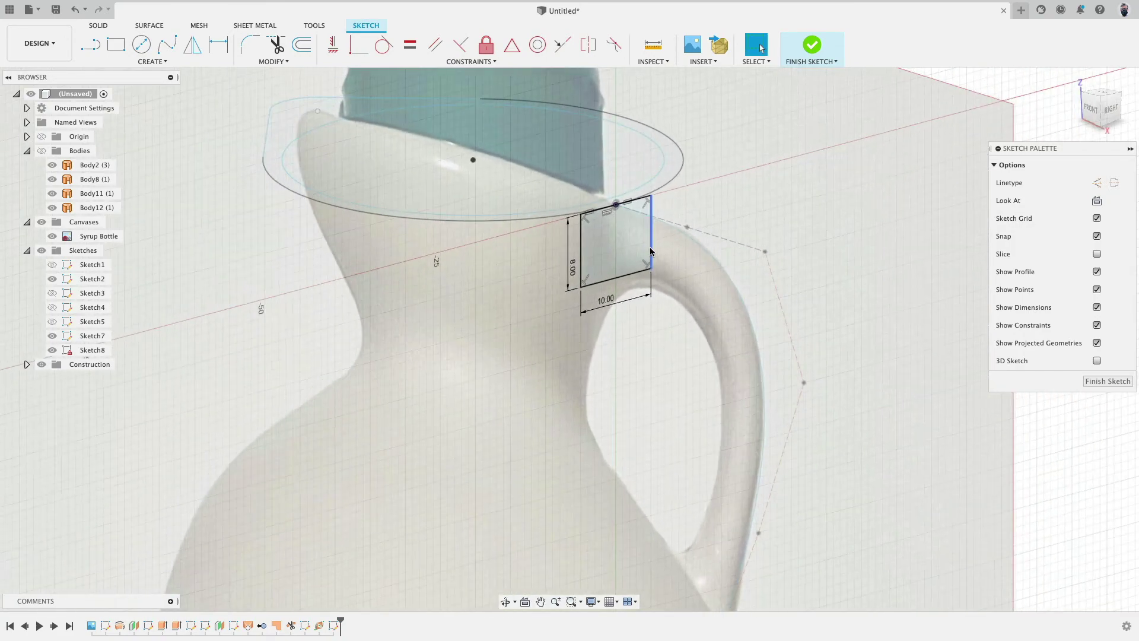
pyautogui.scroll(-3, 651, 251)
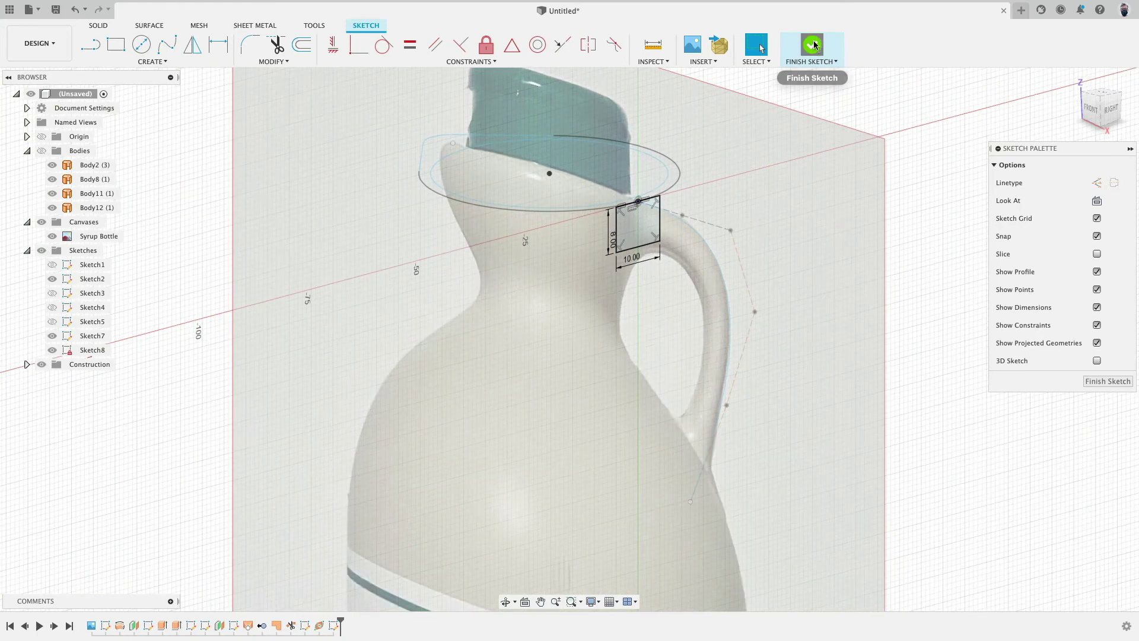
pyautogui.click(812, 44)
# Step: Sweep the rectangular profile along the handle spline as a new surface body with distance 1.00 and perpendicular orientation, making the Bodies folder visible
pyautogui.click(647, 231)
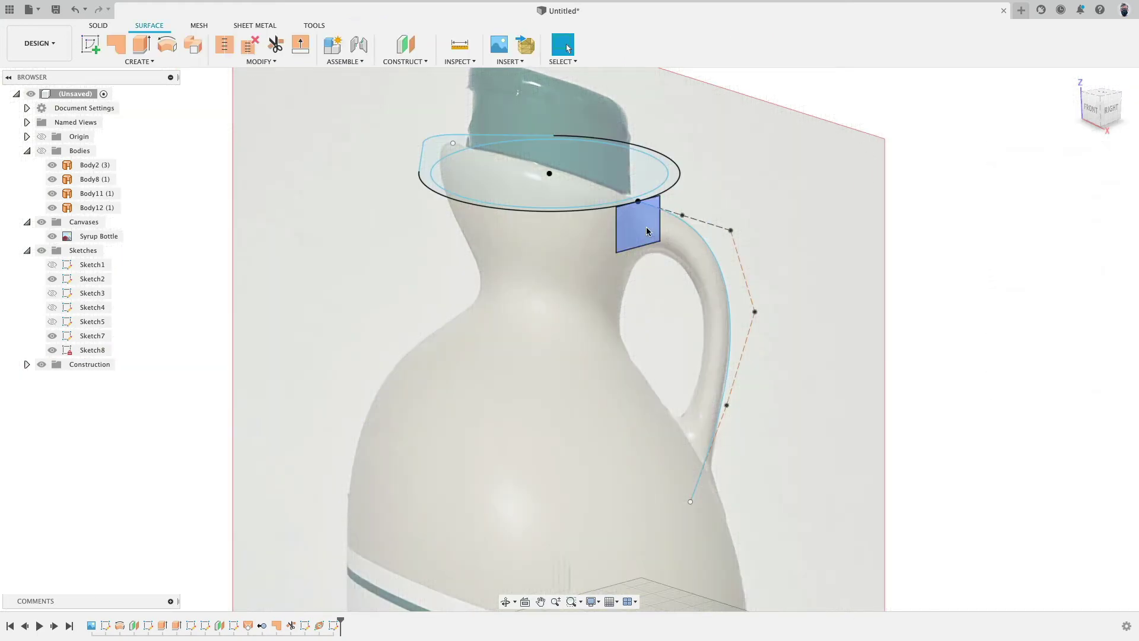
pyautogui.click(165, 63)
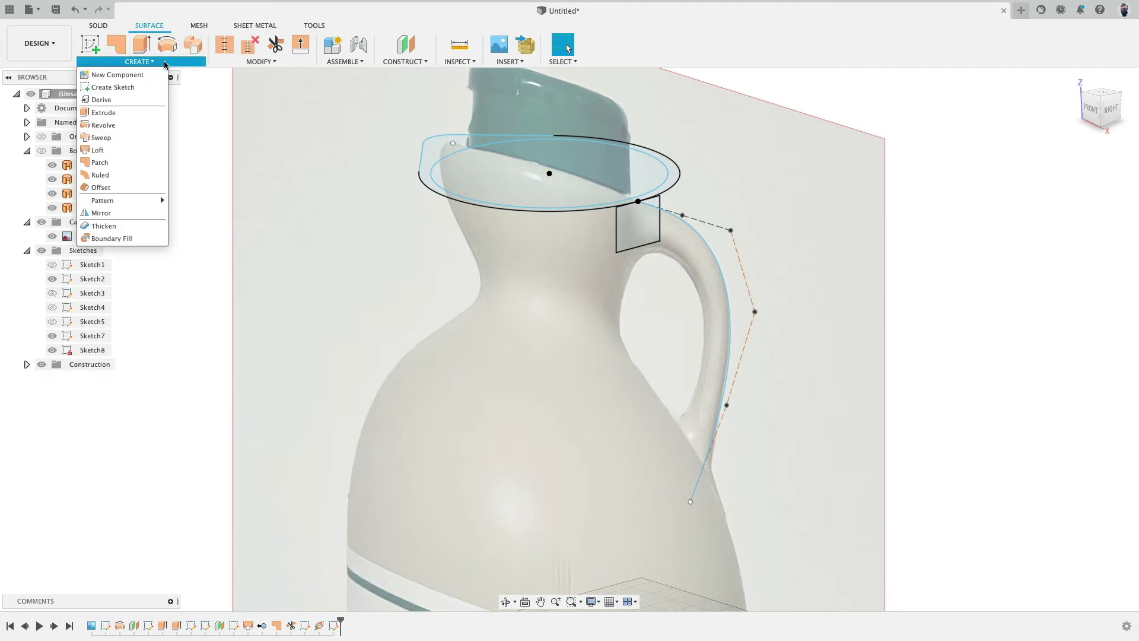
pyautogui.click(124, 139)
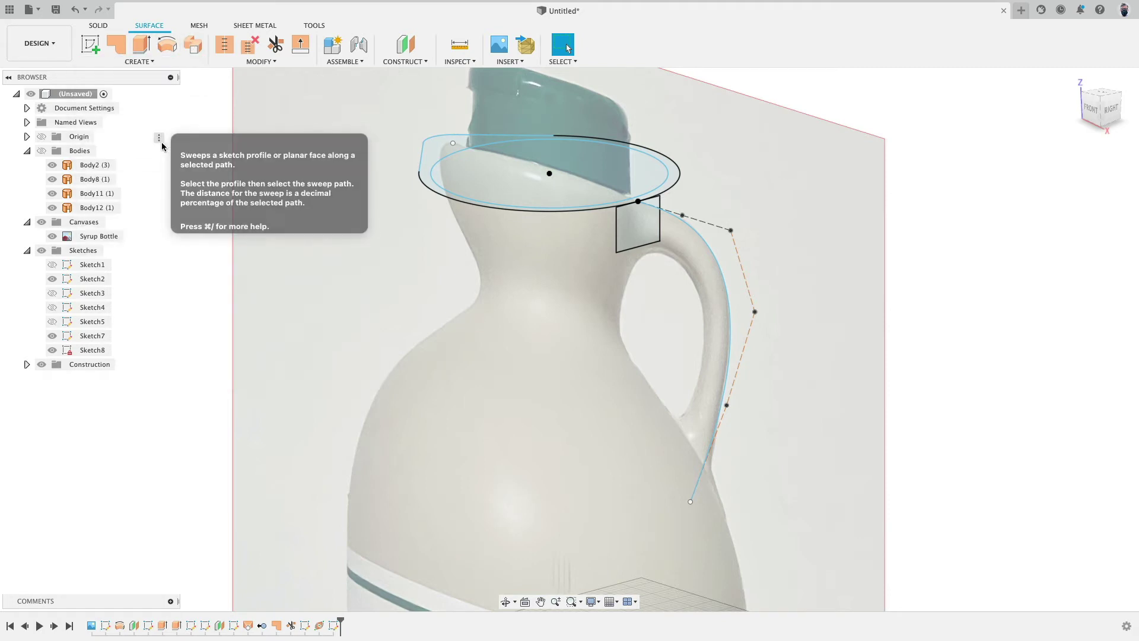
pyautogui.click(653, 243)
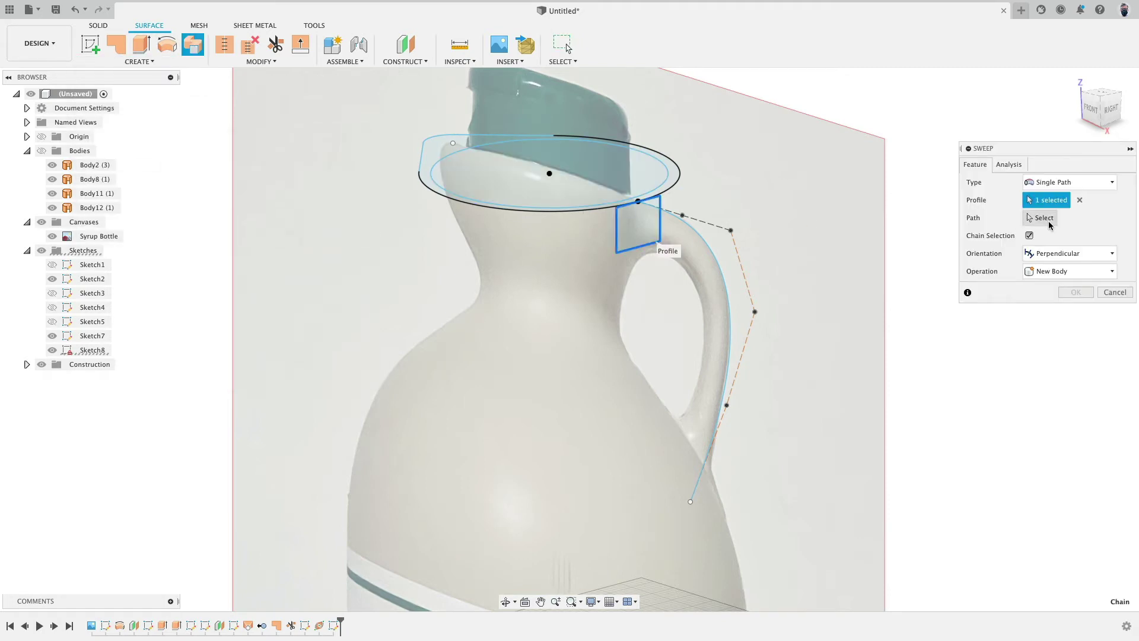
pyautogui.click(1044, 218)
pyautogui.click(713, 254)
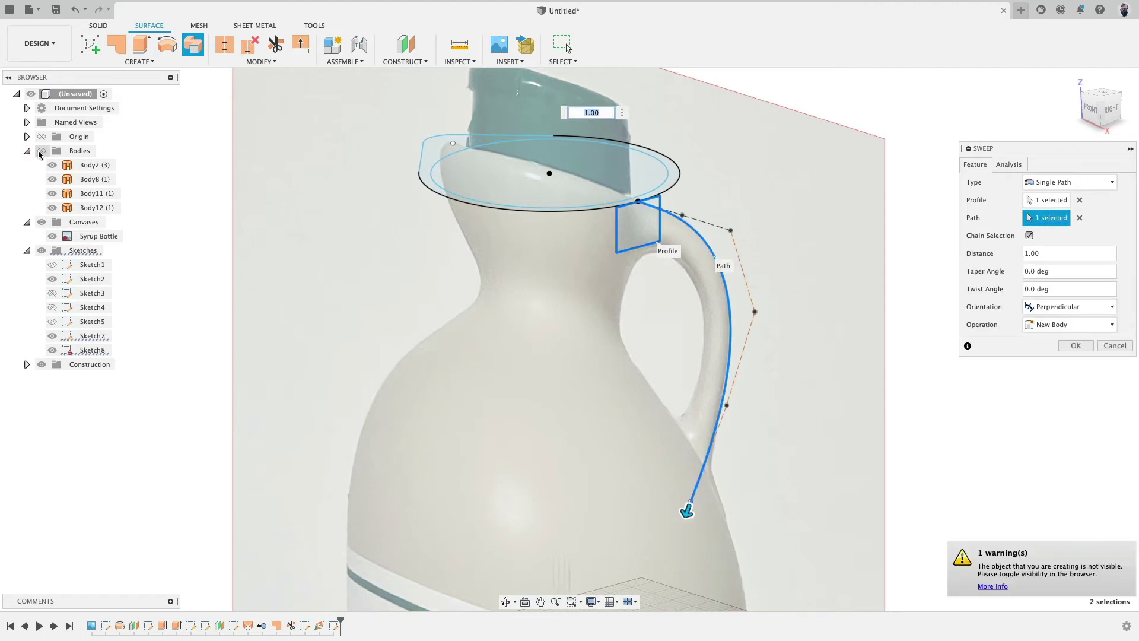
pyautogui.click(40, 151)
pyautogui.moveTo(839, 315)
pyautogui.keyDown('shift'); pyautogui.mouseDown(button='middle')
pyautogui.moveTo(791, 287)
pyautogui.moveTo(845, 304)
pyautogui.mouseUp(button='middle'); pyautogui.keyUp('shift')
pyautogui.press('Return')
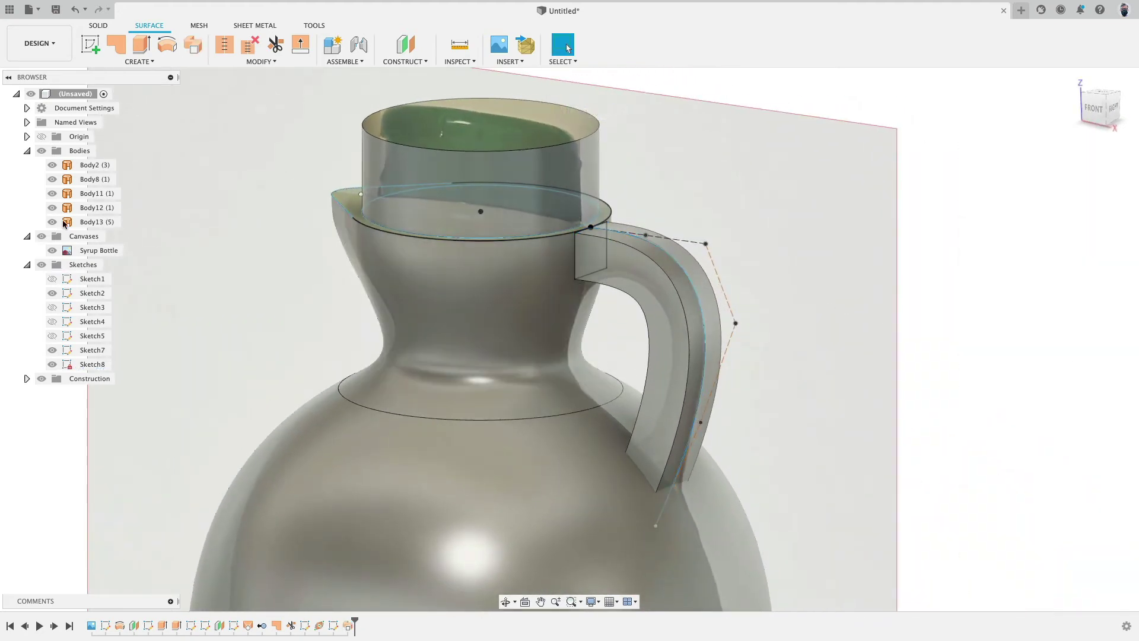
# Step: Hide the Syrup Bottle canvas and delete the handle sweep feature
pyautogui.click(53, 251)
pyautogui.scroll(-5, 801, 240)
pyautogui.keyDown('shift'); pyautogui.moveTo(786, 228); pyautogui.dragTo(732, 224, button='middle'); pyautogui.keyUp('shift')
pyautogui.moveTo(628, 222); pyautogui.dragTo(801, 224)
pyautogui.press('Escape')
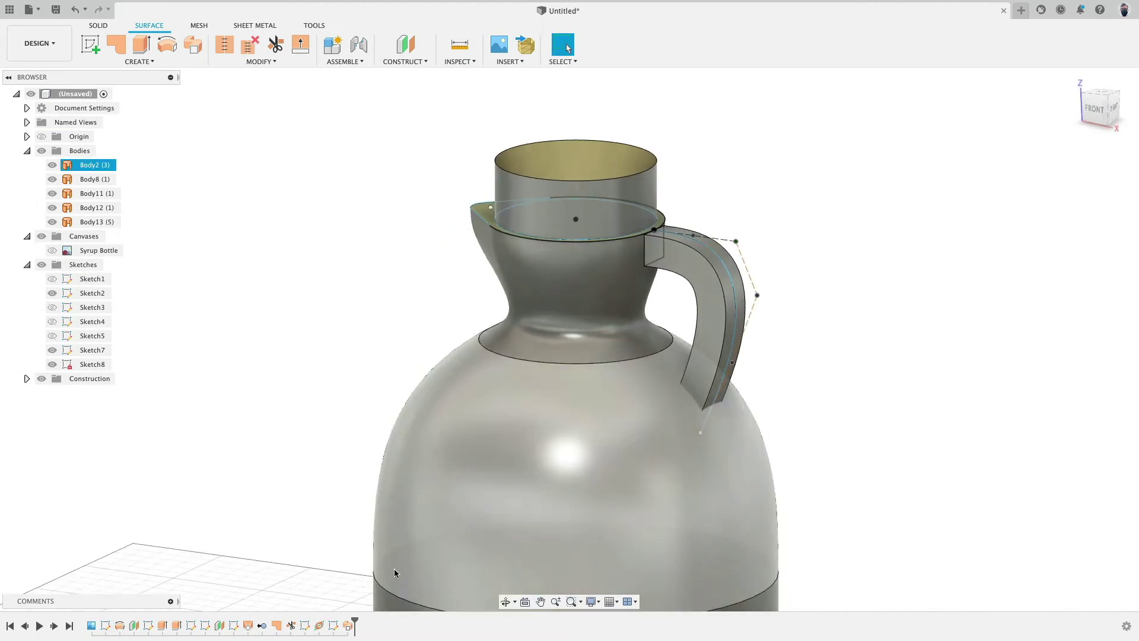
pyautogui.click(348, 625)
pyautogui.press('Delete')
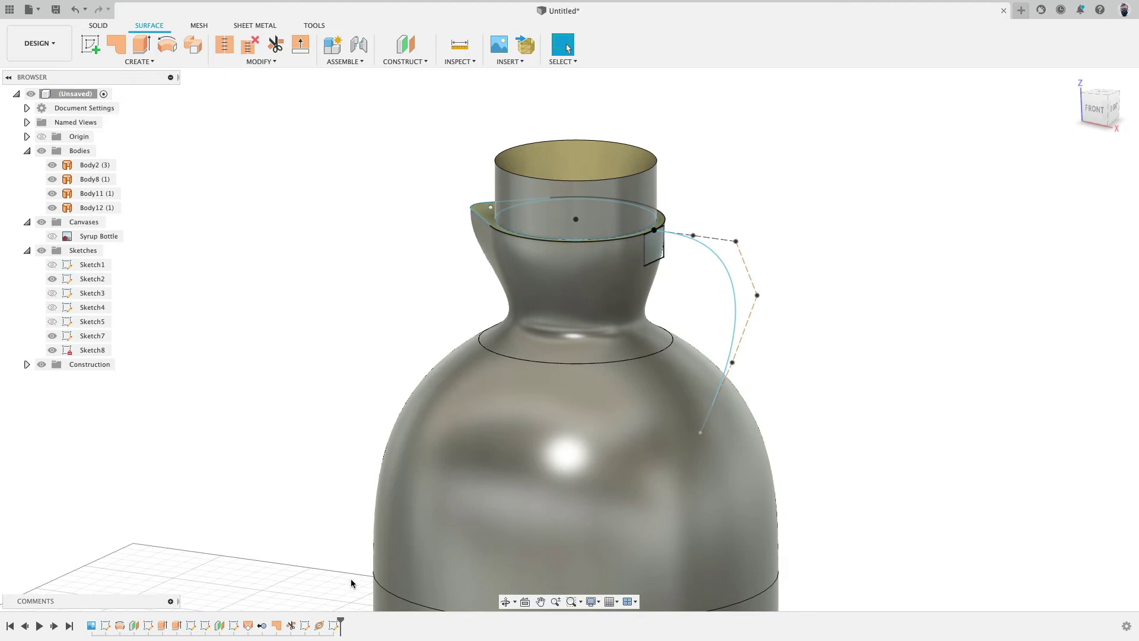
# Step: Patch the open circular top edge of the bottle's neck cylinder as a new body
pyautogui.click(116, 45)
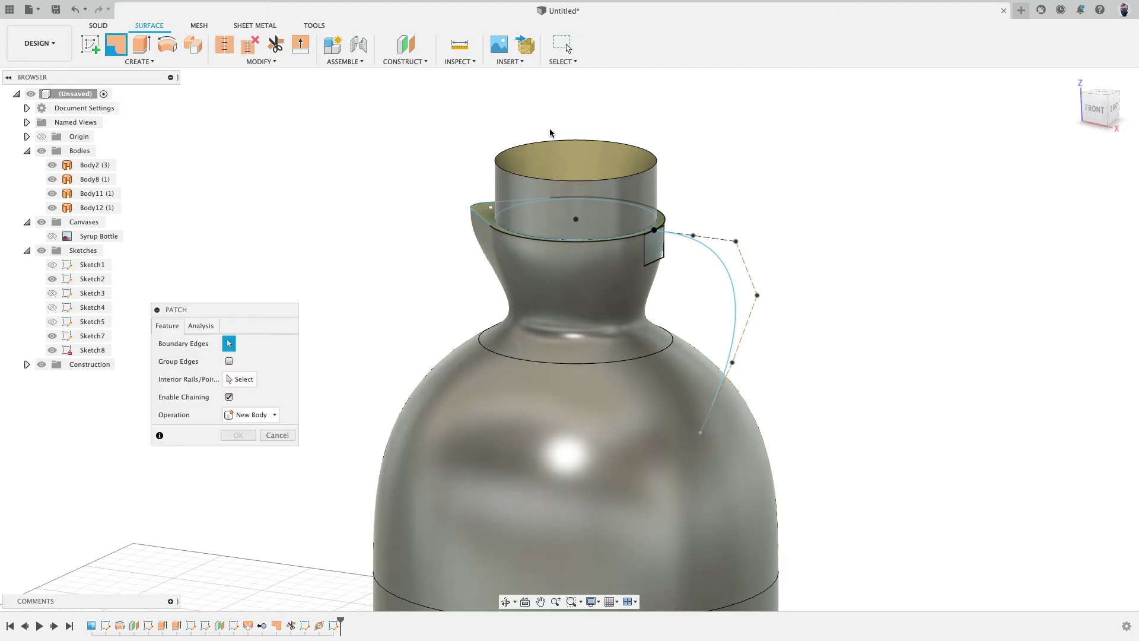
pyautogui.click(554, 141)
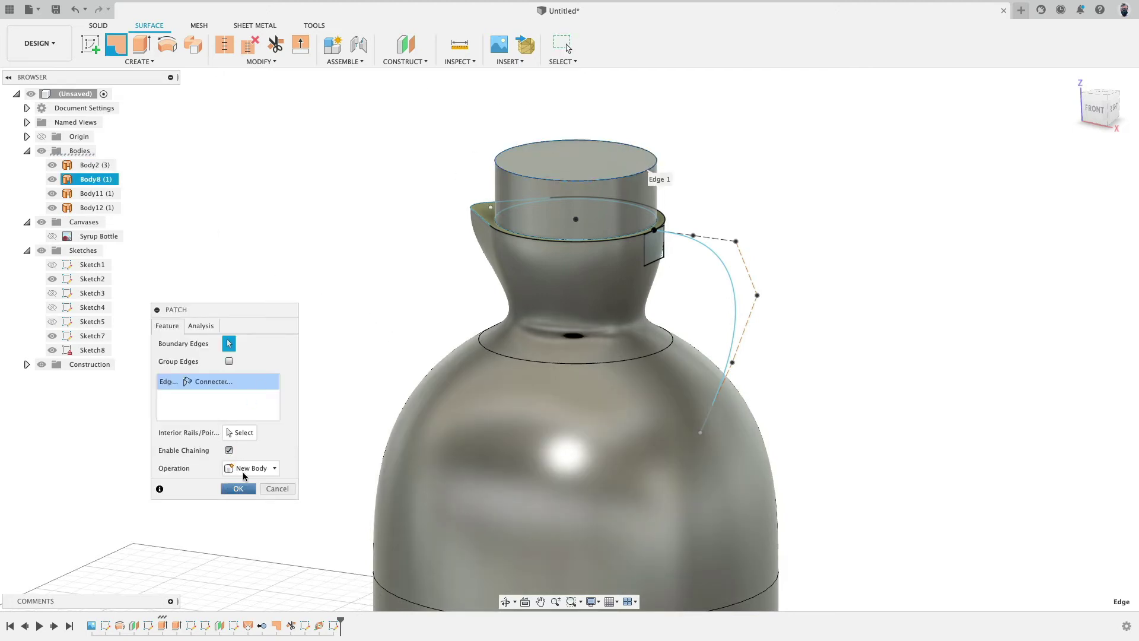
pyautogui.click(238, 488)
# Step: Stitch all five surface bodies of the bottle together with a 0.10 mm tolerance
pyautogui.scroll(3, 404, 277)
pyautogui.scroll(-5, 405, 278)
pyautogui.keyDown('shift'); pyautogui.moveTo(404, 277); pyautogui.dragTo(410, 351, button='middle'); pyautogui.keyUp('shift')
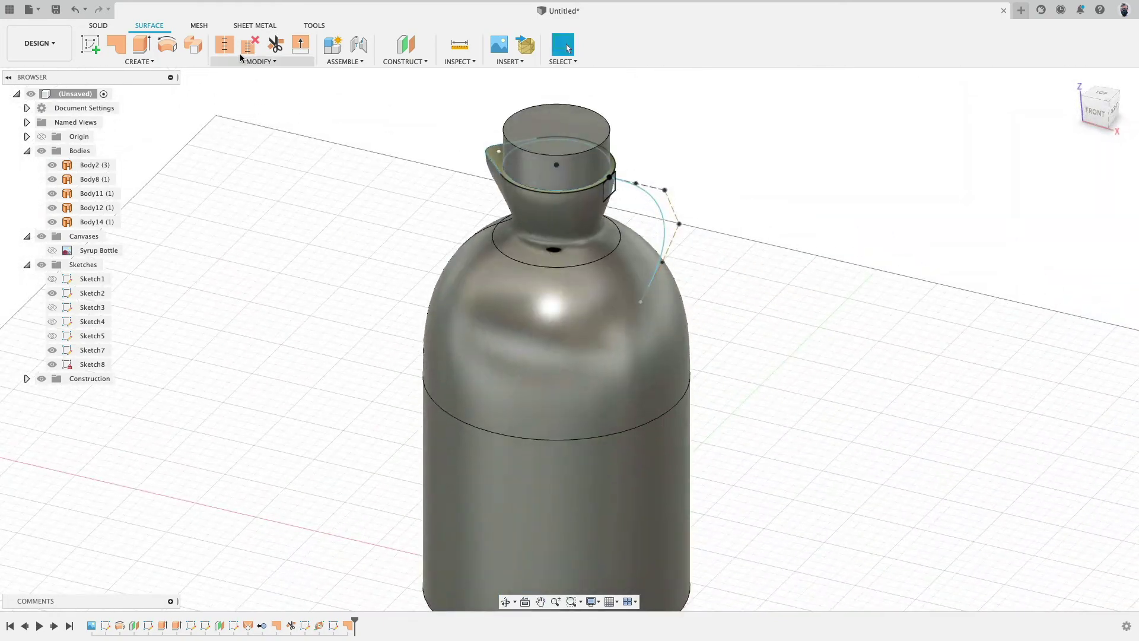
pyautogui.click(229, 48)
pyautogui.click(95, 165)
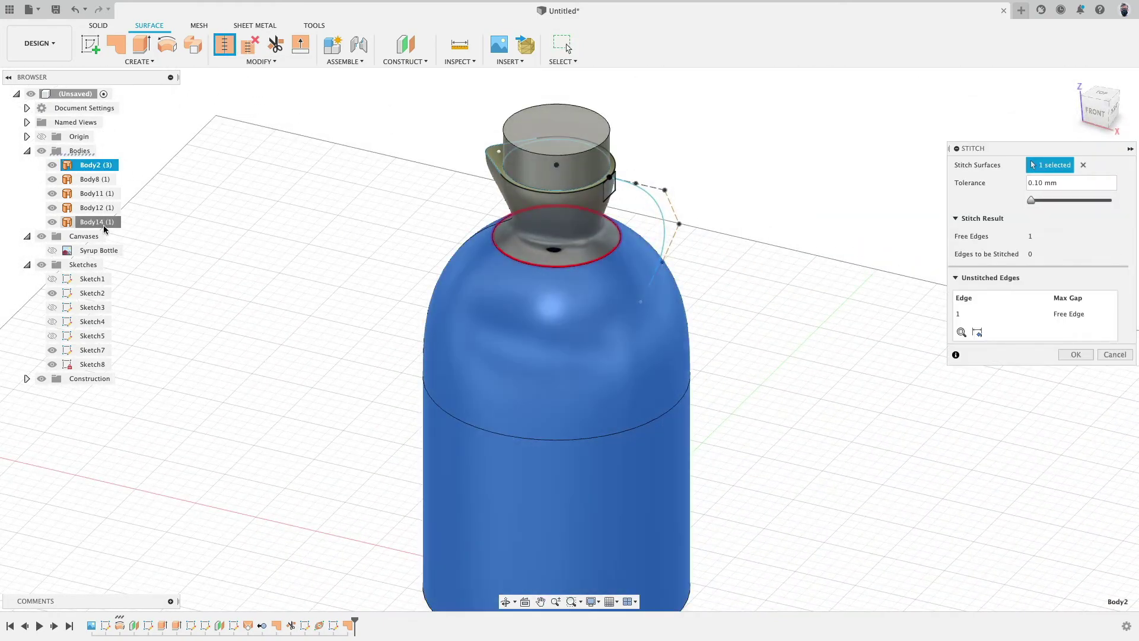
pyautogui.keyDown('shift'); pyautogui.click(104, 224); pyautogui.keyUp('shift')
pyautogui.click(1076, 356)
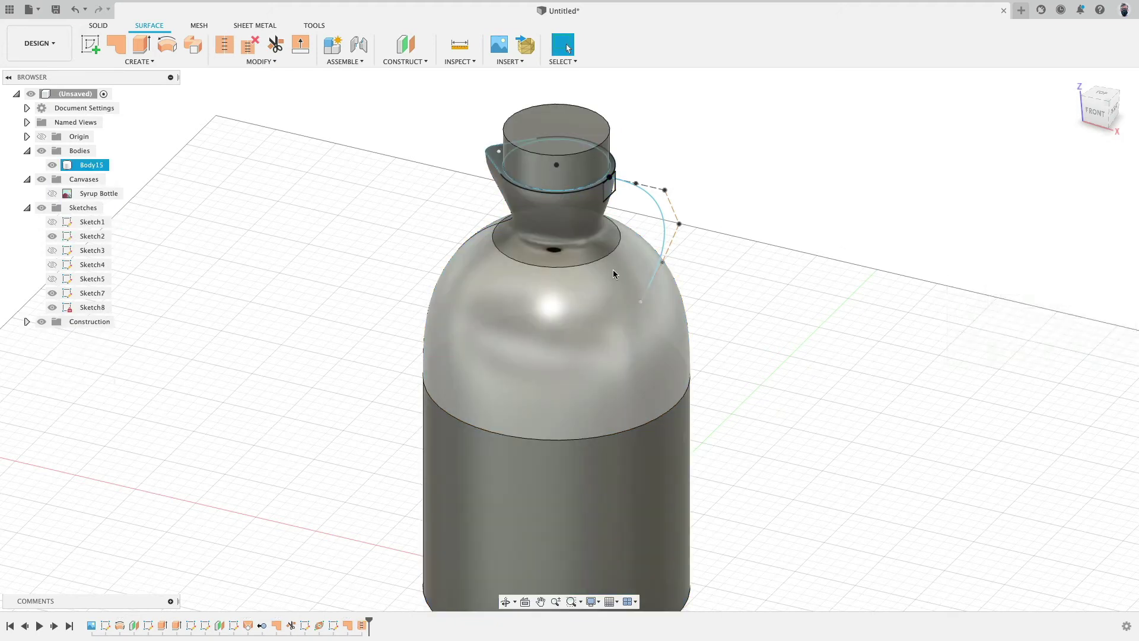
# Step: With the bottle body hidden, sweep the rectangular profile along the handle spline as a new solid body, and show the bottle again
pyautogui.click(52, 165)
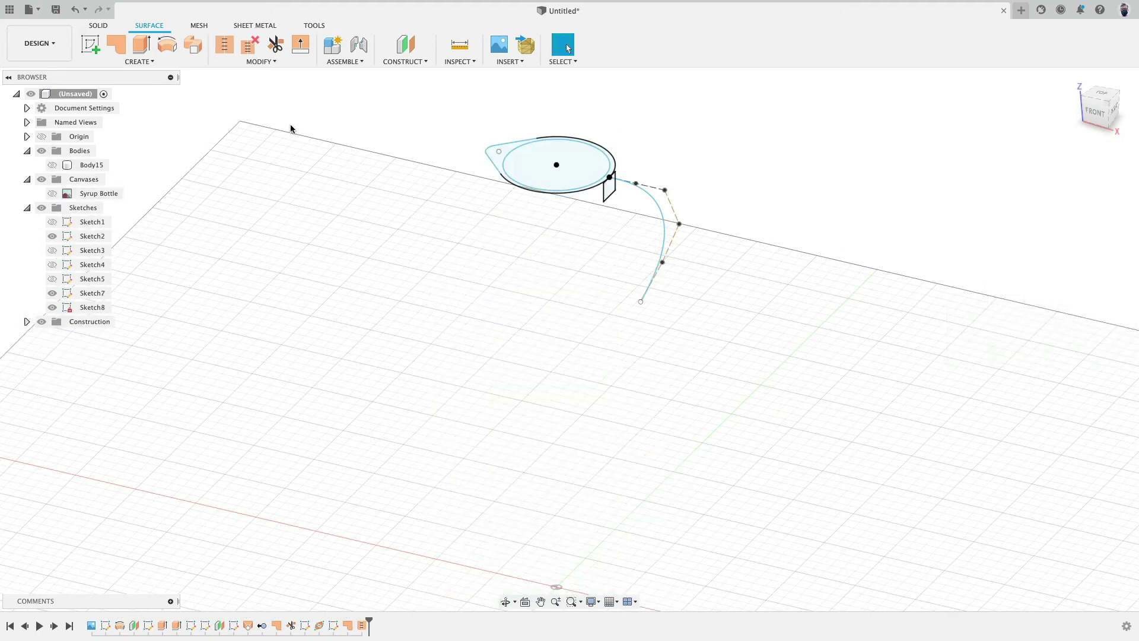
pyautogui.click(97, 25)
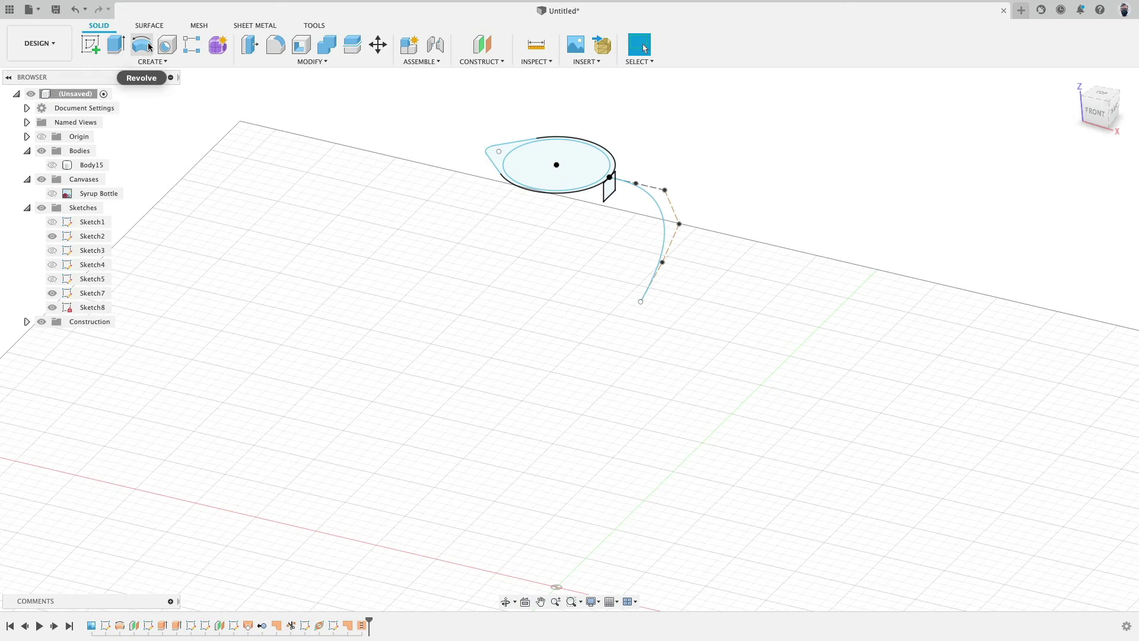
pyautogui.click(152, 61)
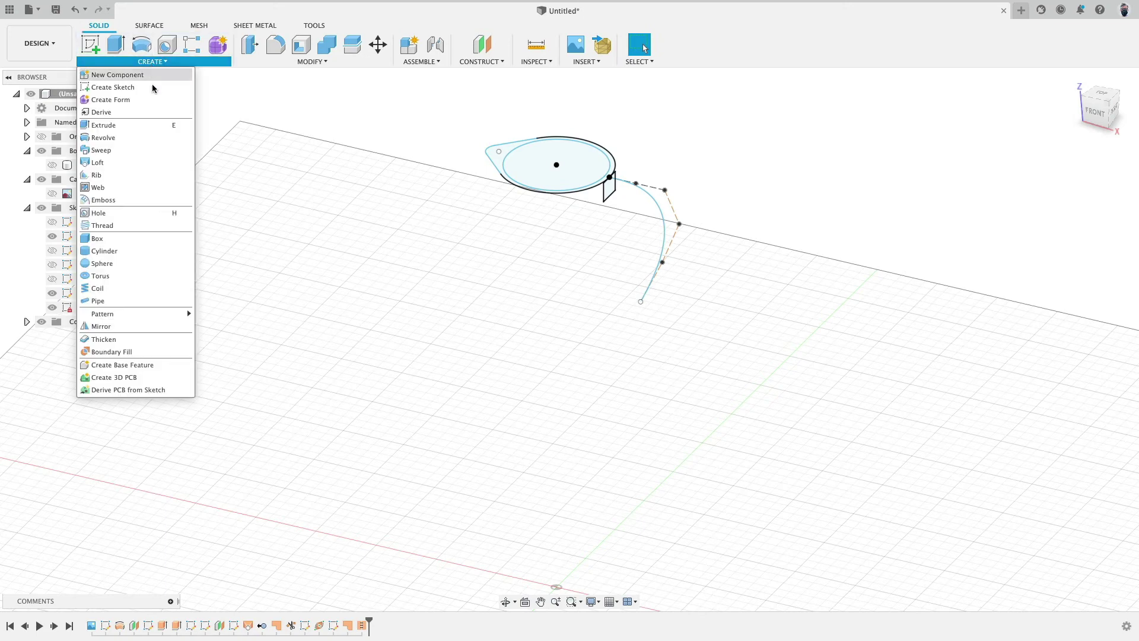
pyautogui.click(101, 150)
pyautogui.click(612, 195)
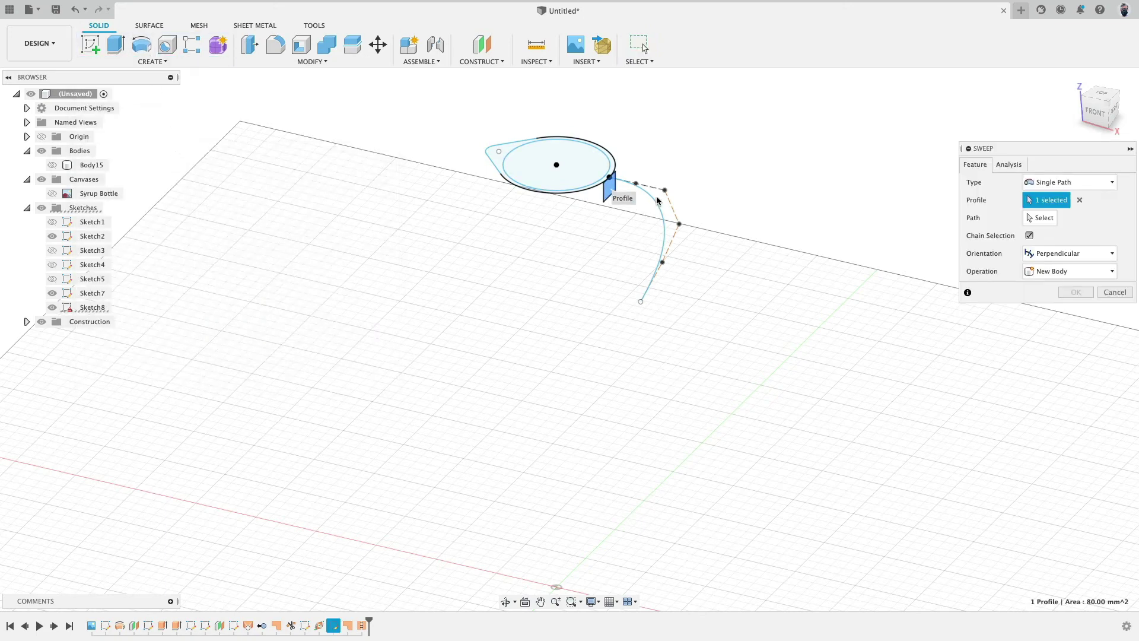
pyautogui.click(660, 206)
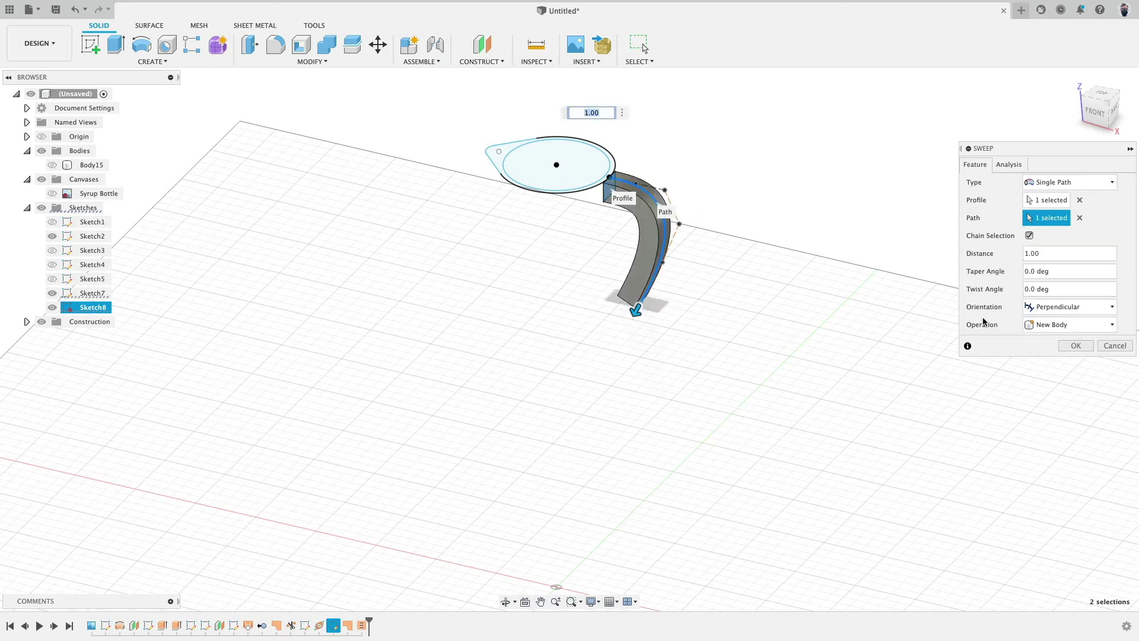
pyautogui.click(1075, 341)
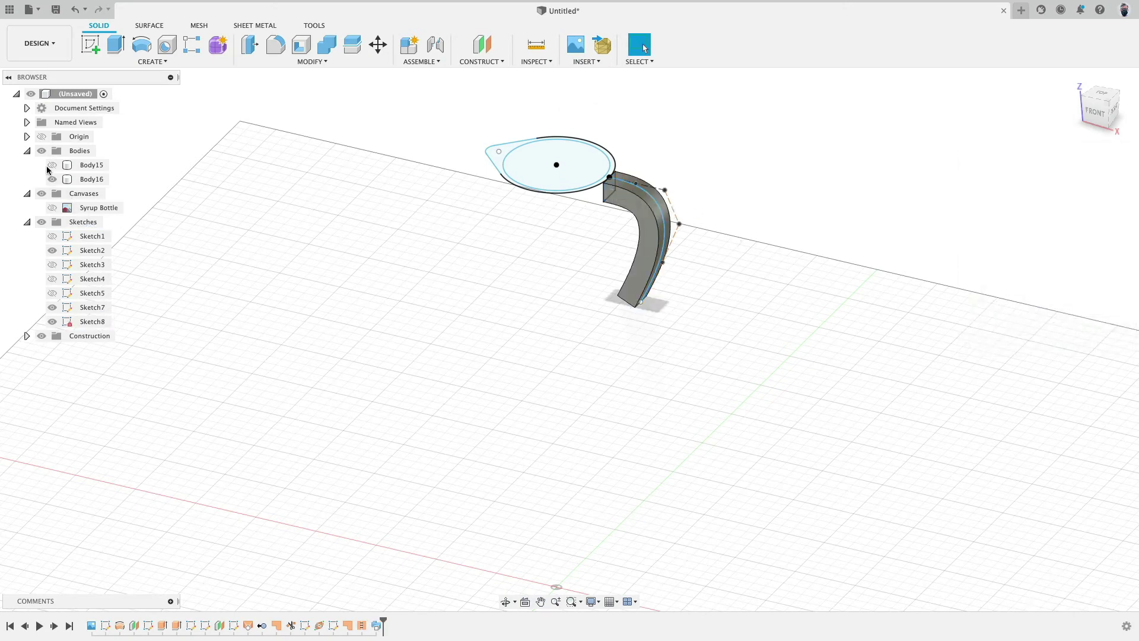
pyautogui.click(53, 165)
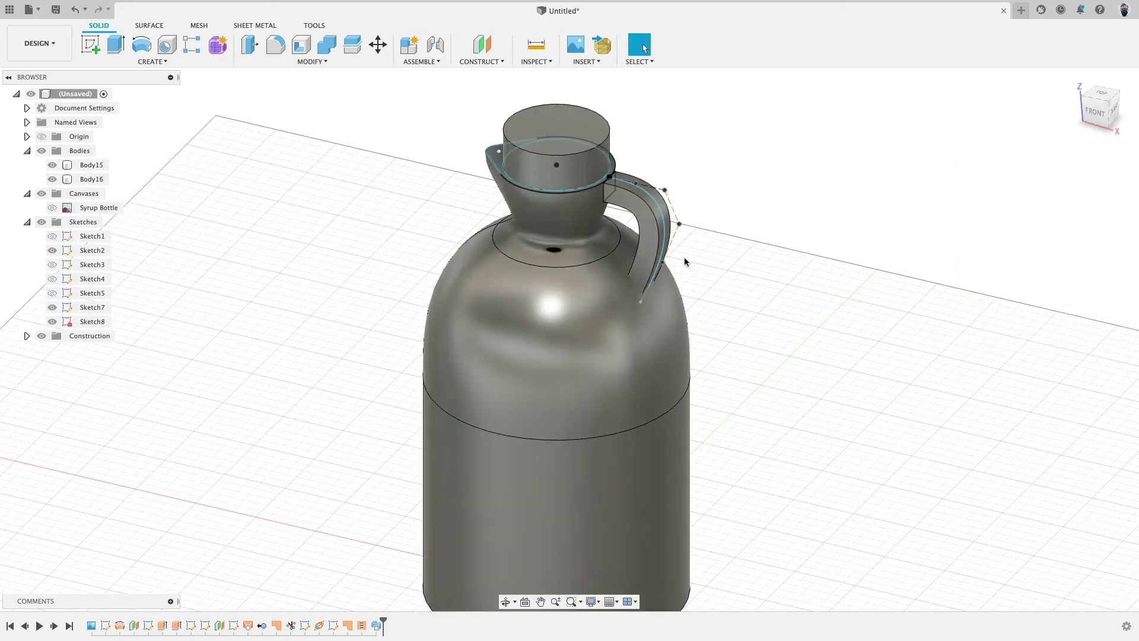
# Step: Extrude the rectangular handle profile about 6.295 mm into the bottle's neck with the Join operation
pyautogui.keyDown('shift'); pyautogui.moveTo(685, 257); pyautogui.dragTo(811, 218, button='middle'); pyautogui.keyUp('shift')
pyautogui.scroll(10, 644, 151)
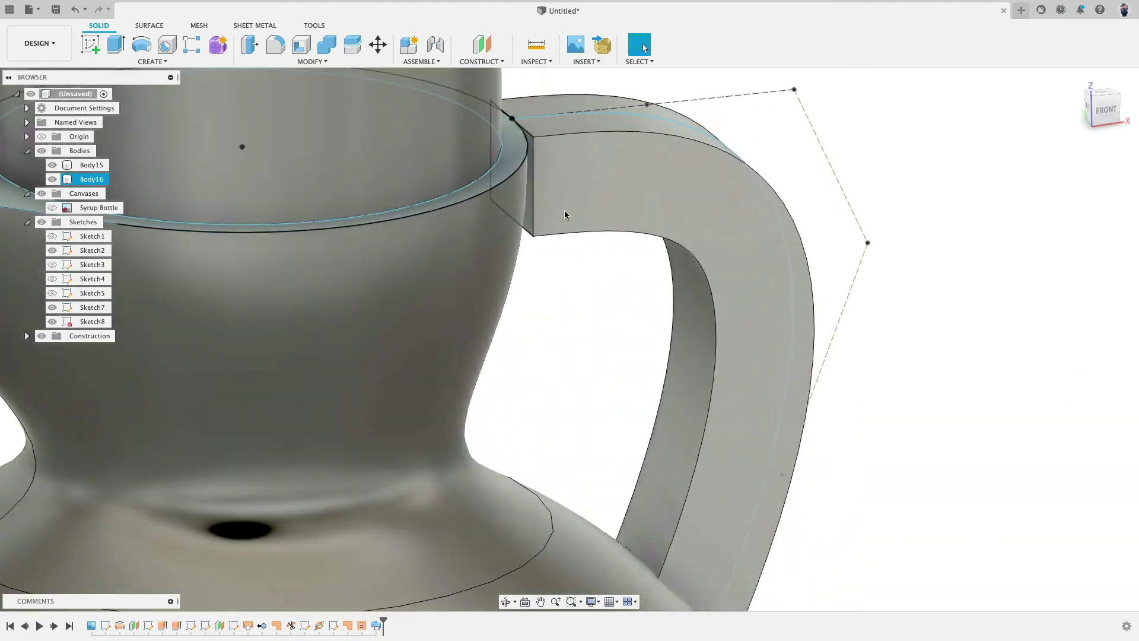
pyautogui.click(528, 217)
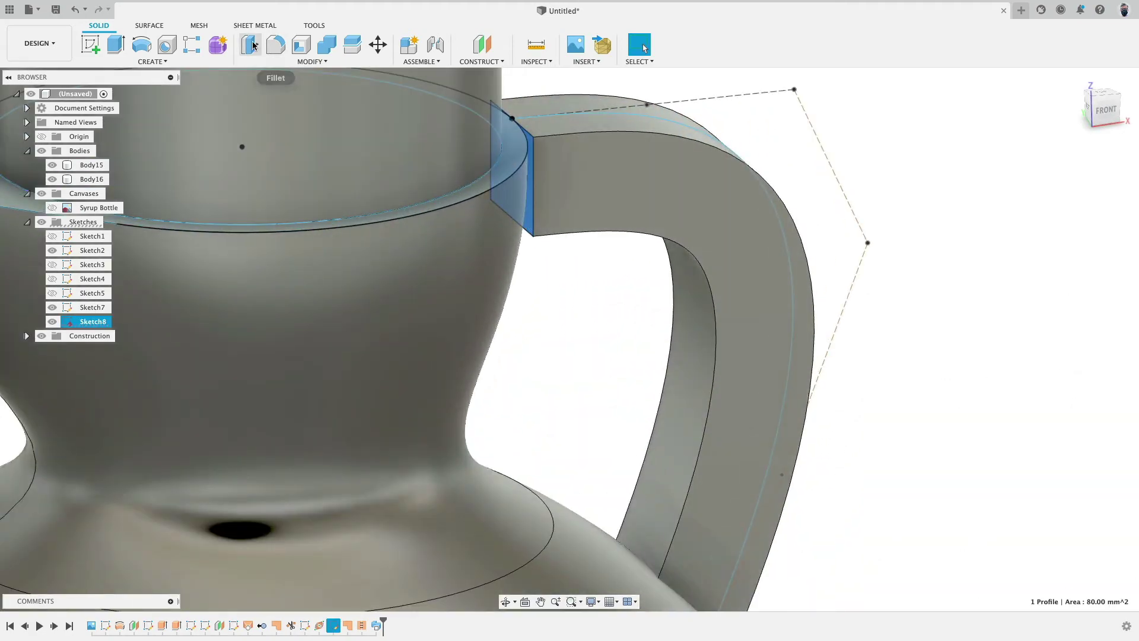
pyautogui.click(251, 44)
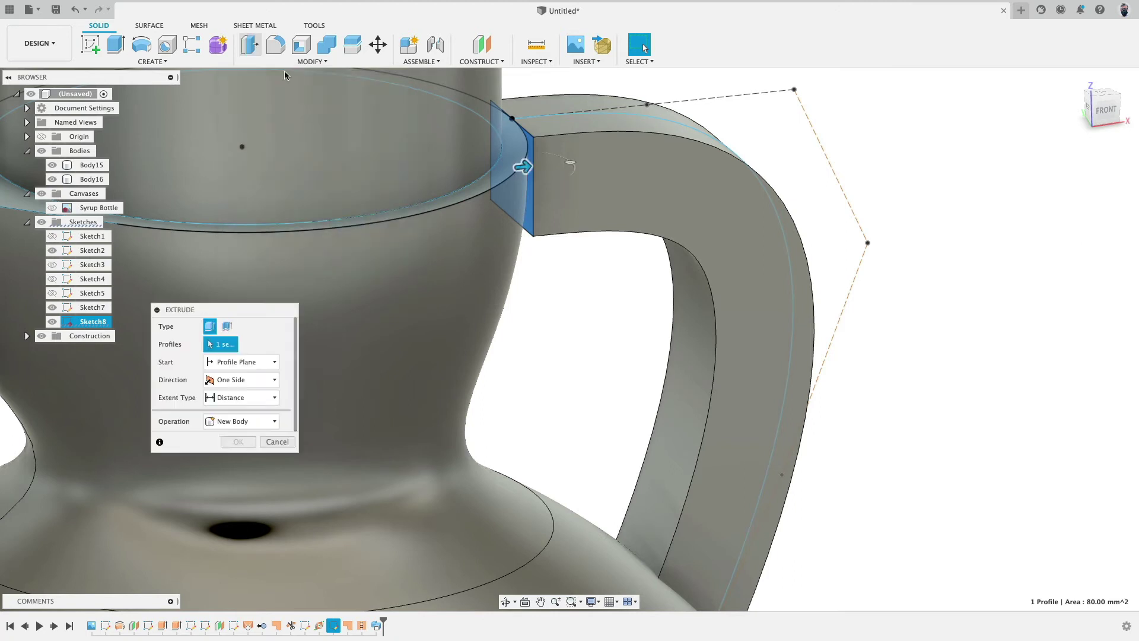
pyautogui.moveTo(525, 169); pyautogui.dragTo(413, 177)
pyautogui.click(242, 457)
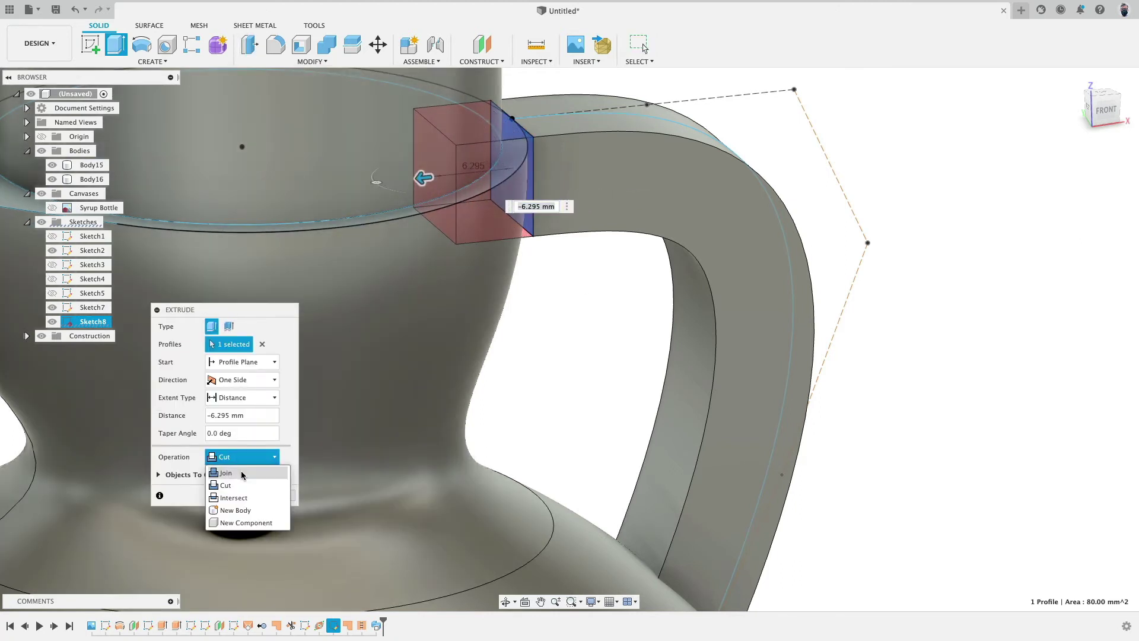
pyautogui.click(238, 472)
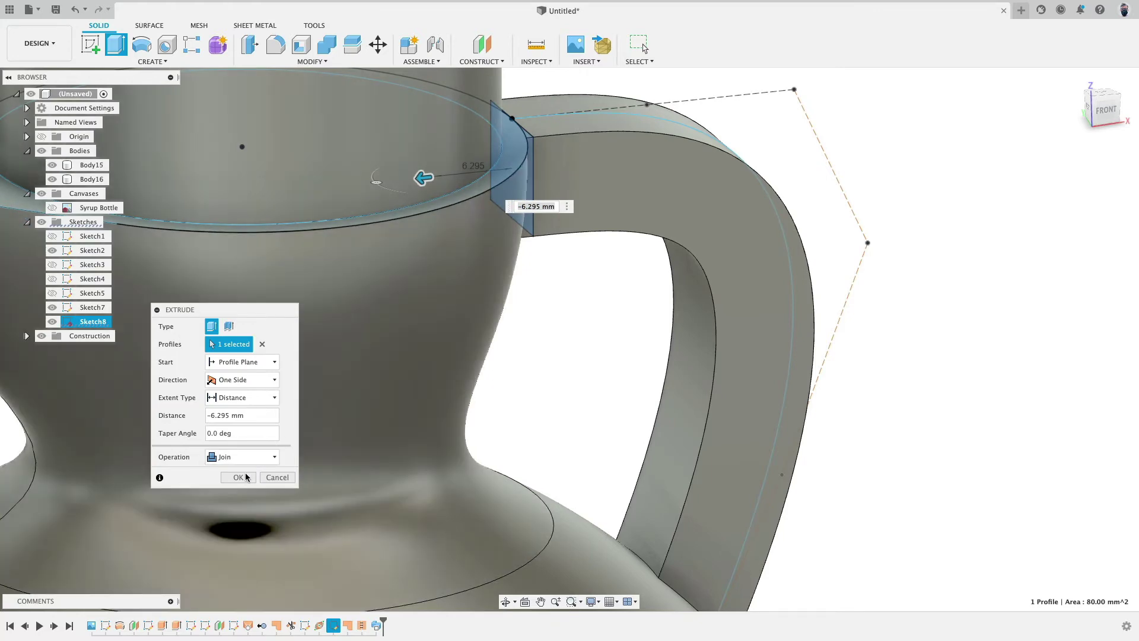
pyautogui.press('Return')
# Step: Inspect the handle's connection to the neck by toggling the body and hiding the sketches, and restore their visibility
pyautogui.keyDown('shift'); pyautogui.moveTo(562, 340); pyautogui.dragTo(541, 322, button='middle'); pyautogui.keyUp('shift')
pyautogui.scroll(-5, 542, 336)
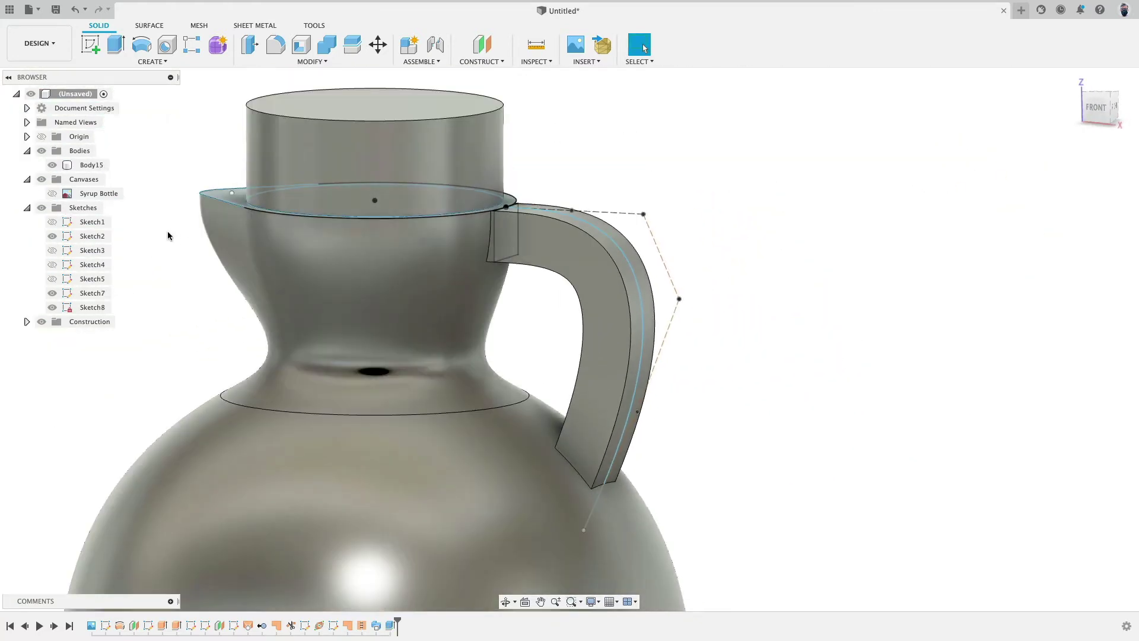
pyautogui.click(53, 165)
pyautogui.click(53, 166)
pyautogui.click(42, 207)
pyautogui.moveTo(654, 185)
pyautogui.keyDown('shift'); pyautogui.mouseDown(button='middle')
pyautogui.moveTo(634, 217)
pyautogui.moveTo(496, 193)
pyautogui.moveTo(680, 194)
pyautogui.moveTo(651, 186)
pyautogui.mouseUp(button='middle'); pyautogui.keyUp('shift')
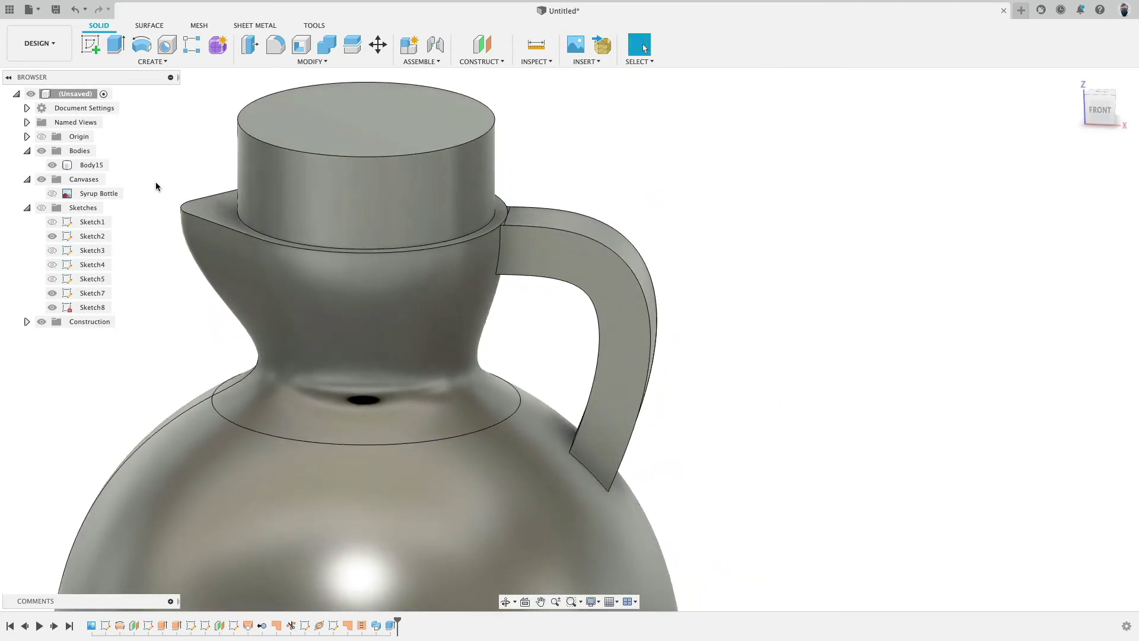
pyautogui.press('super+z')
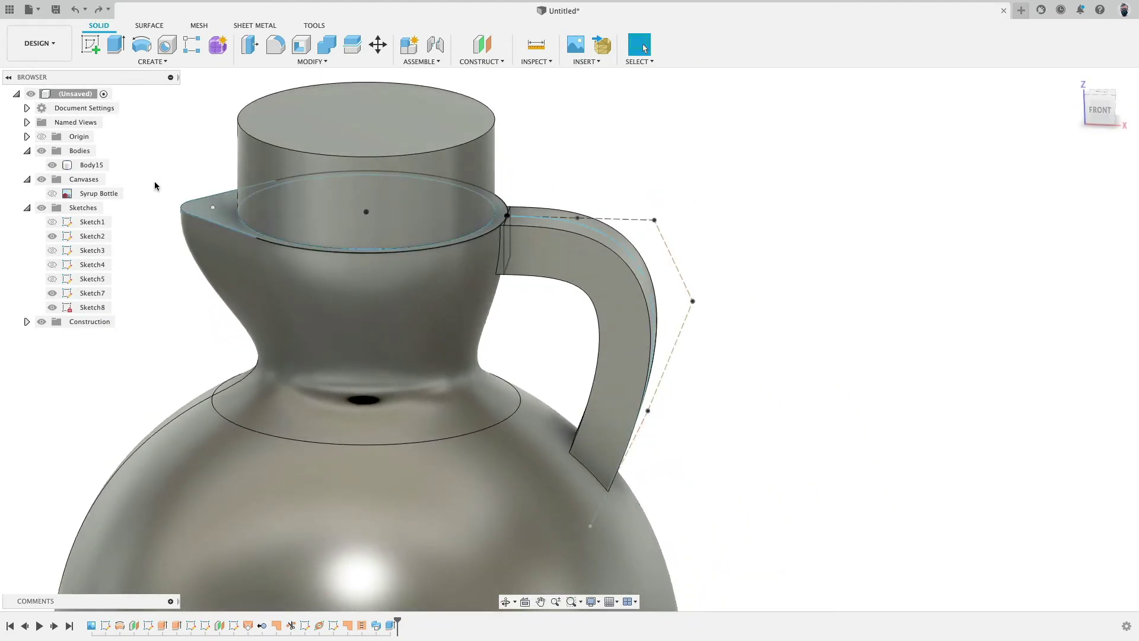
# Step: Fillet the handle's inner edges on both sides with a chord length of about 4.273 mm
pyautogui.keyDown('shift'); pyautogui.moveTo(964, 302); pyautogui.dragTo(931, 283, button='middle'); pyautogui.keyUp('shift')
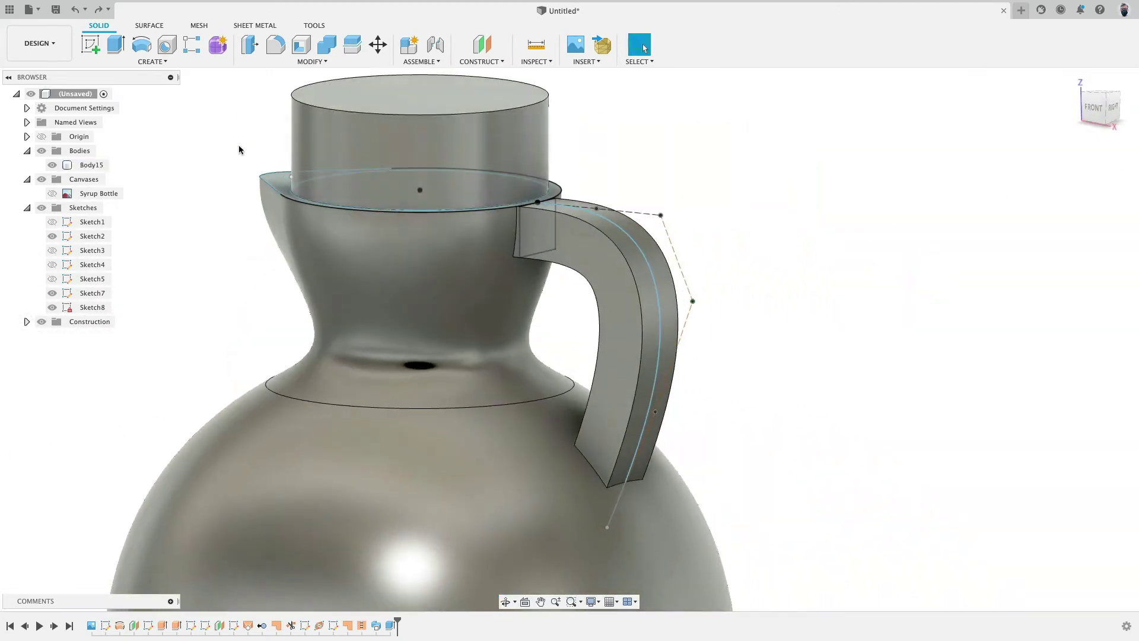
pyautogui.click(275, 46)
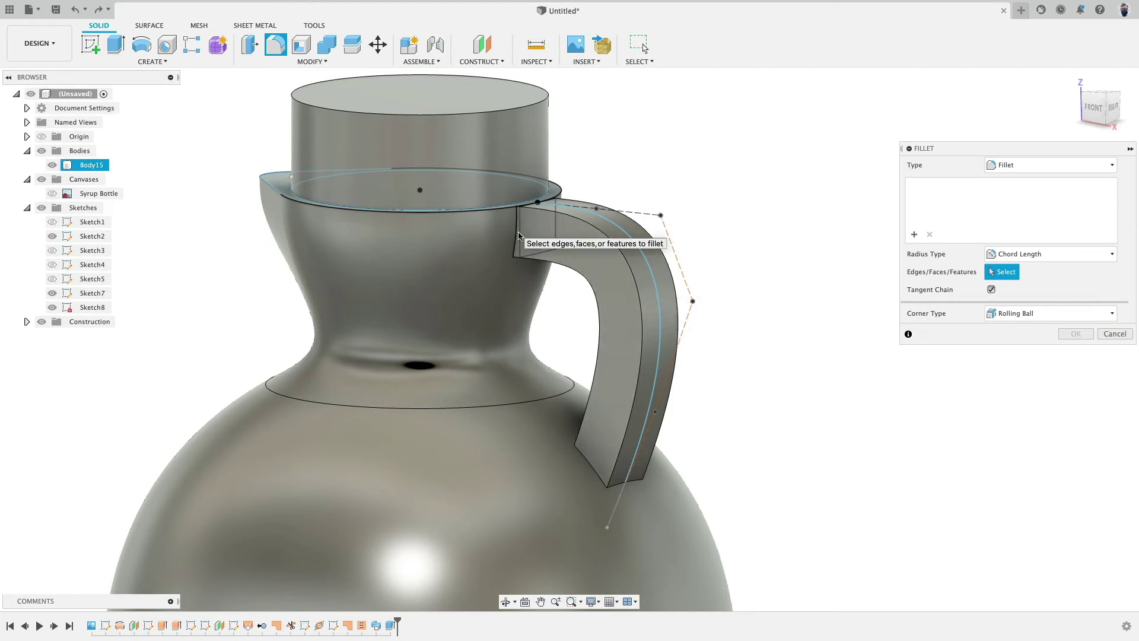
pyautogui.click(560, 270)
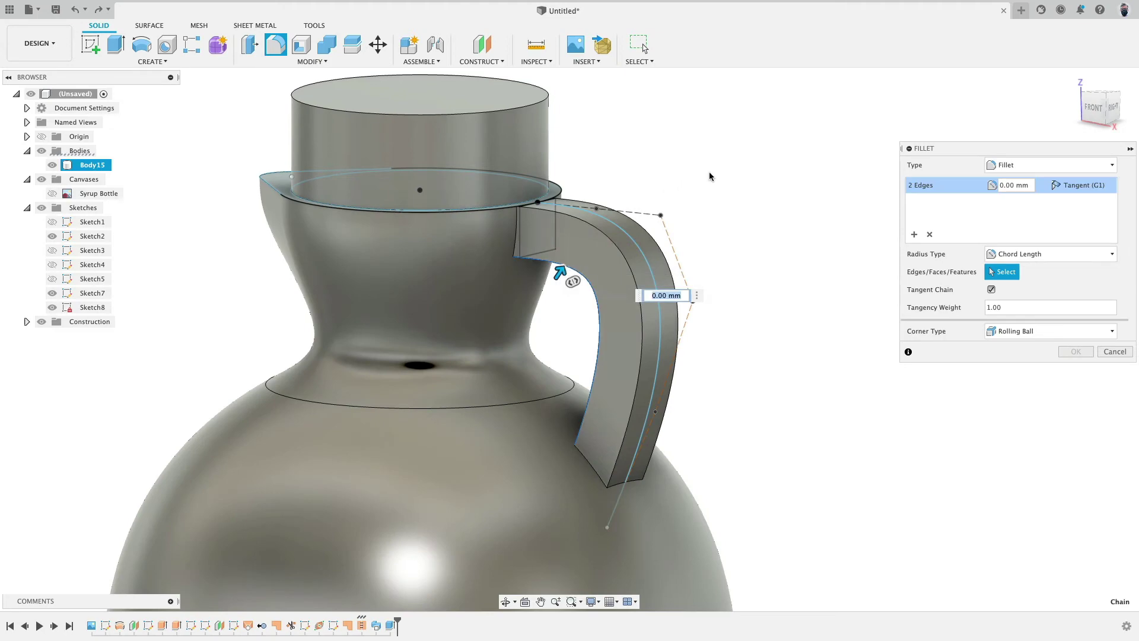
pyautogui.keyDown('shift'); pyautogui.moveTo(709, 176); pyautogui.dragTo(267, 246, button='middle'); pyautogui.keyUp('shift')
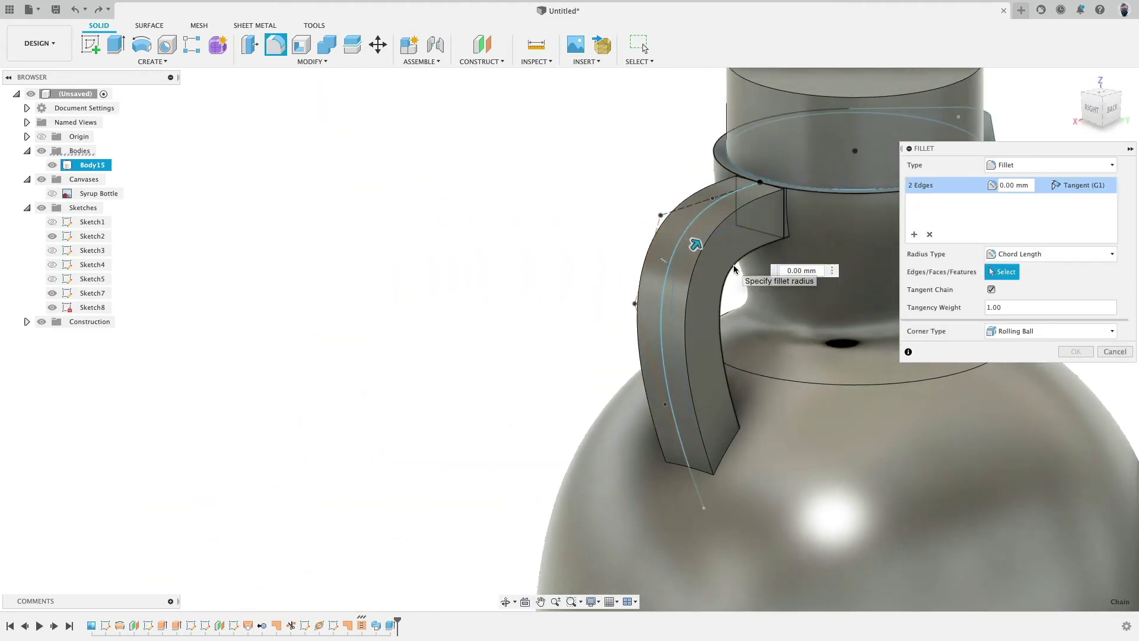
pyautogui.click(734, 266)
pyautogui.moveTo(736, 271); pyautogui.dragTo(733, 270)
pyautogui.rightClick(500, 199)
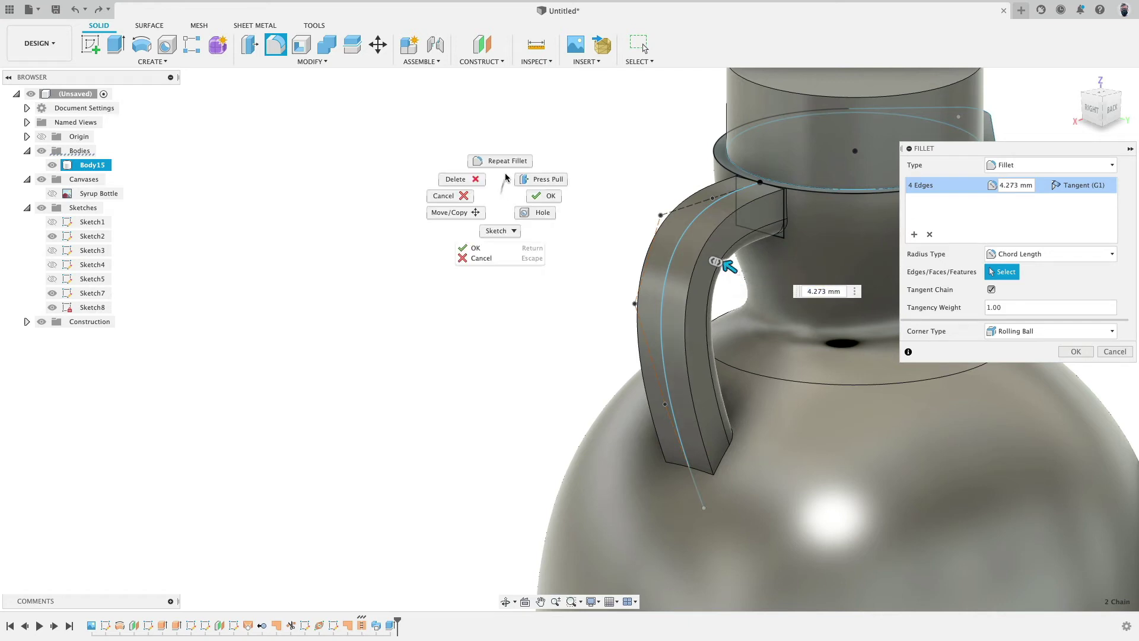
pyautogui.click(794, 213)
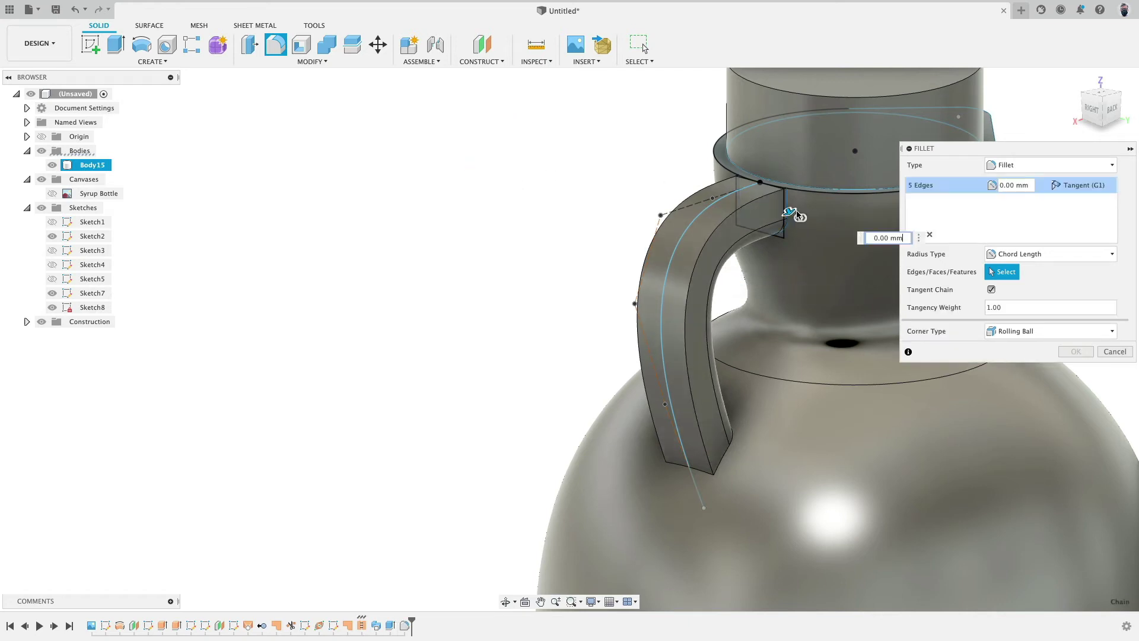
pyautogui.moveTo(796, 217); pyautogui.dragTo(799, 218)
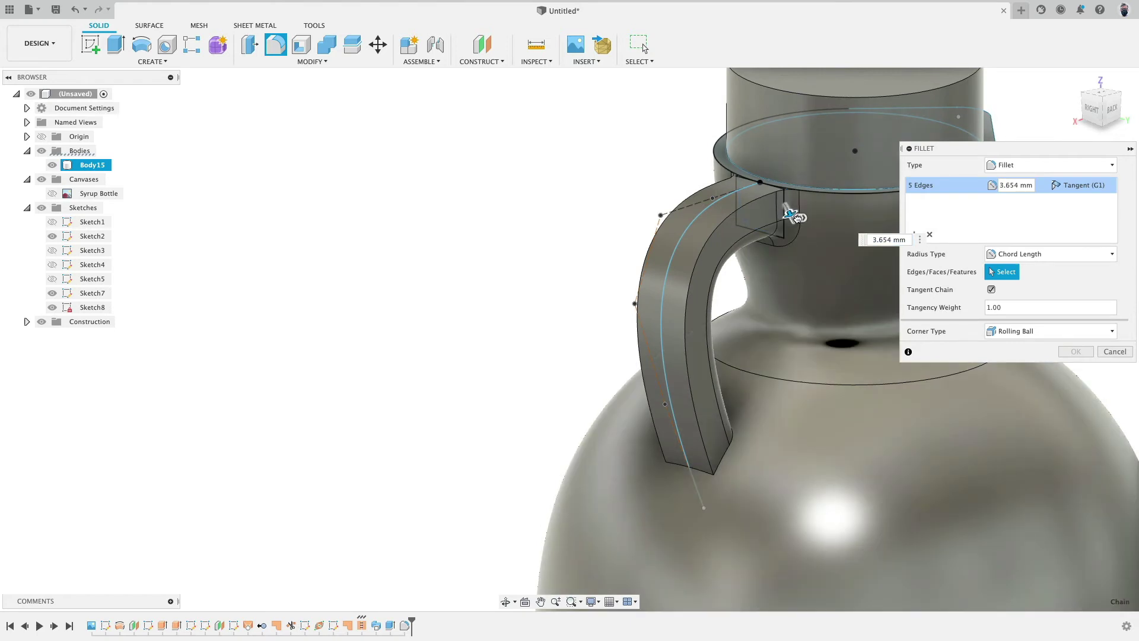
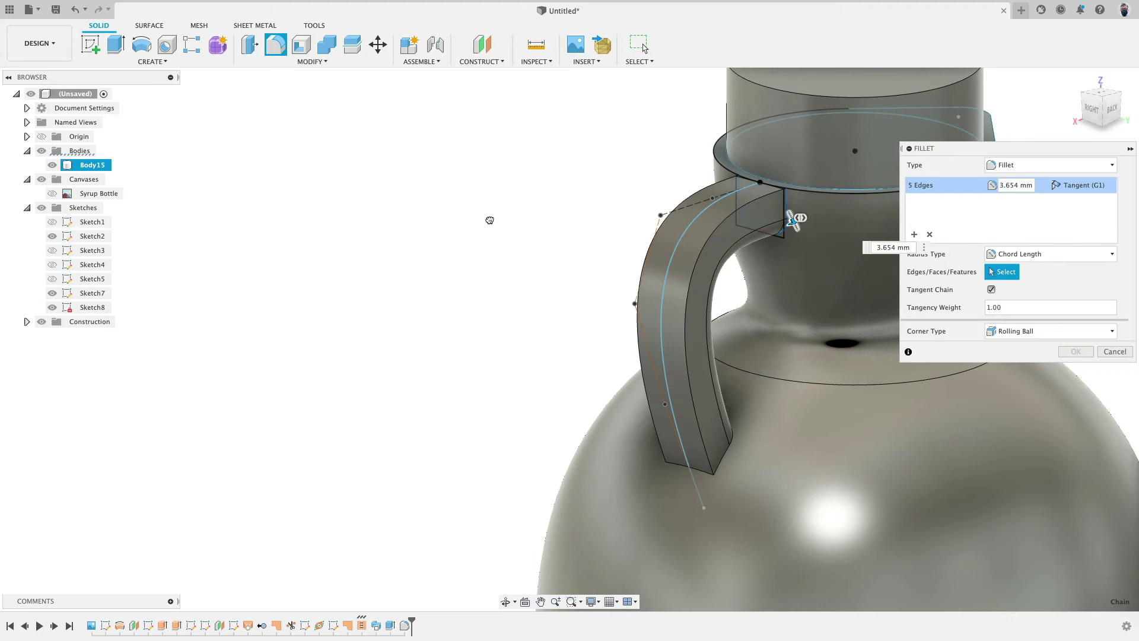
pyautogui.moveTo(792, 221); pyautogui.dragTo(797, 225)
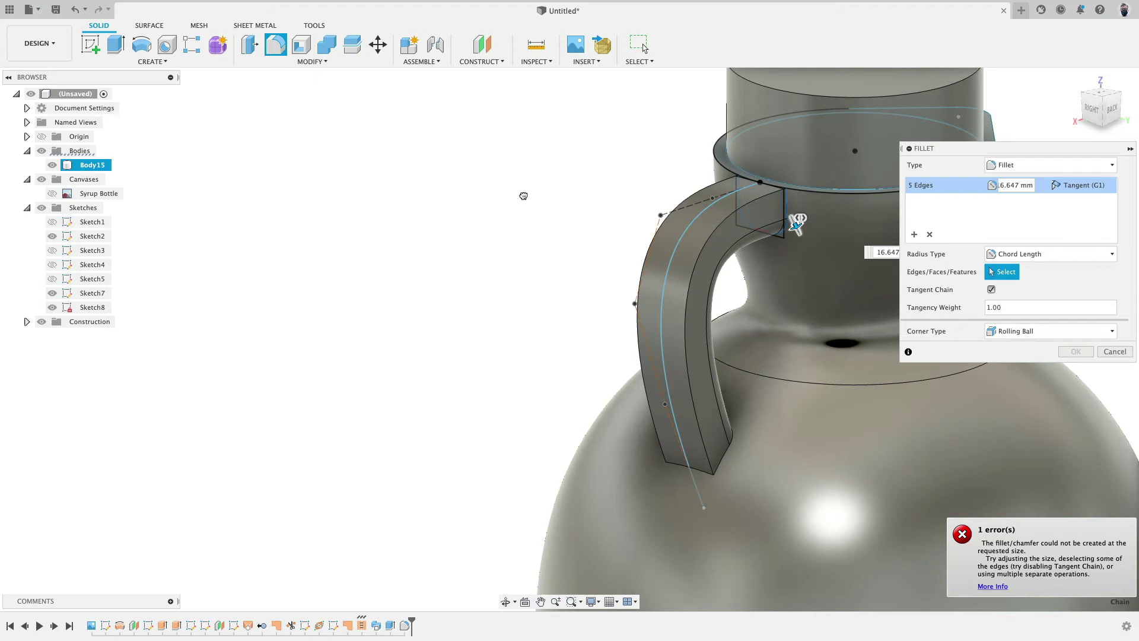
pyautogui.press('Escape')
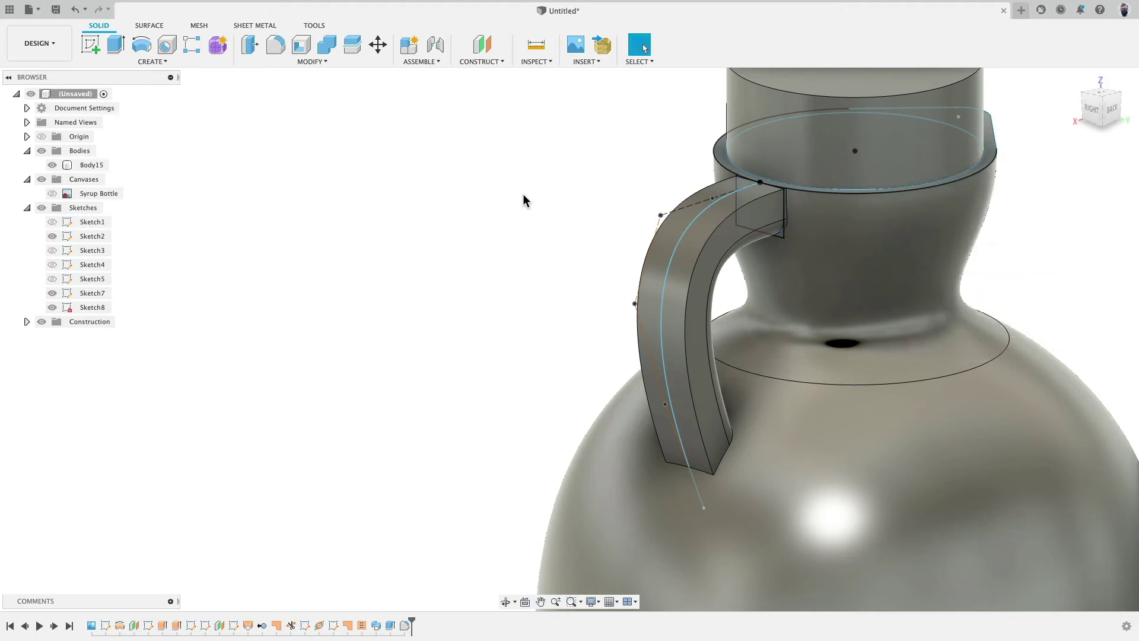
# Step: Fillet the edges where the handle meets the bottle's neck with a constant radius of about 6.379 mm
pyautogui.click(274, 47)
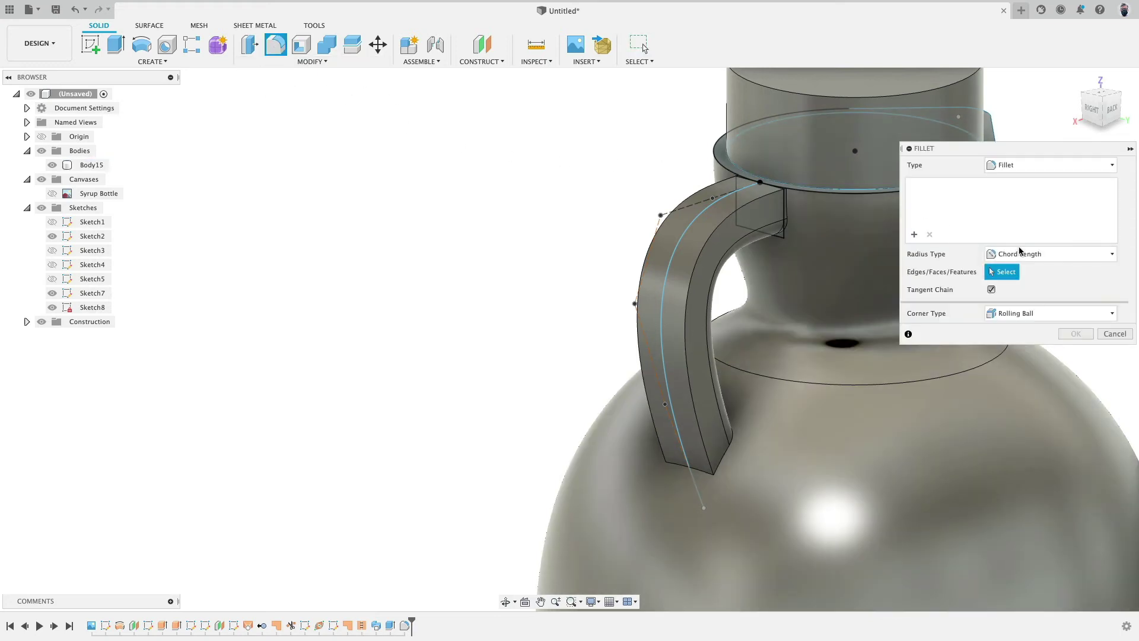
pyautogui.click(991, 252)
pyautogui.click(1016, 270)
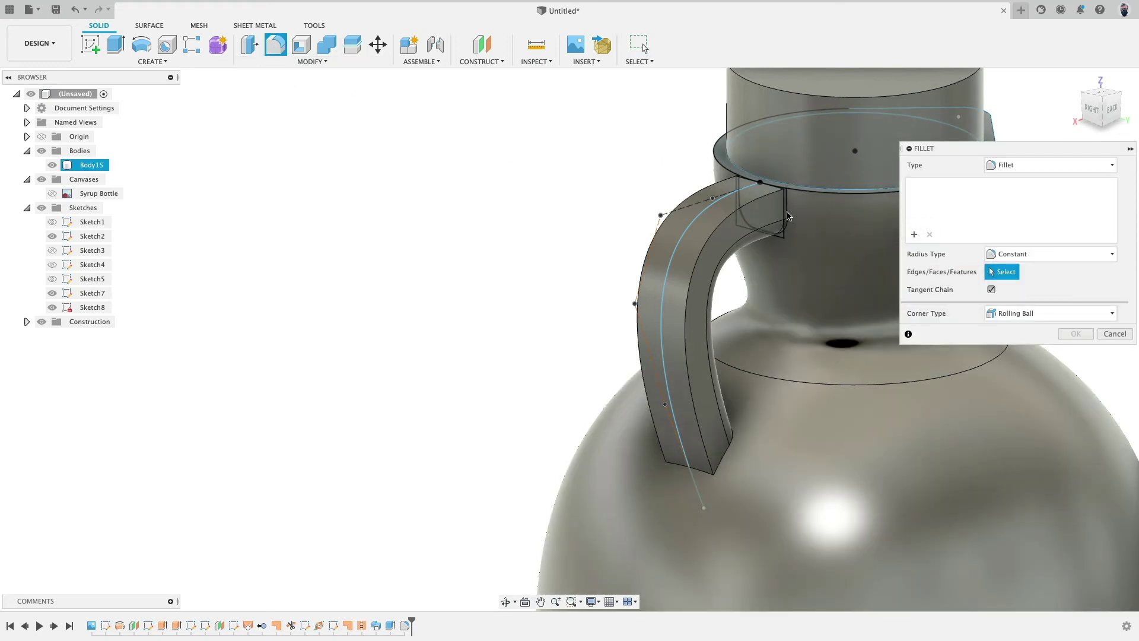
pyautogui.click(788, 216)
pyautogui.moveTo(792, 224); pyautogui.dragTo(496, 267)
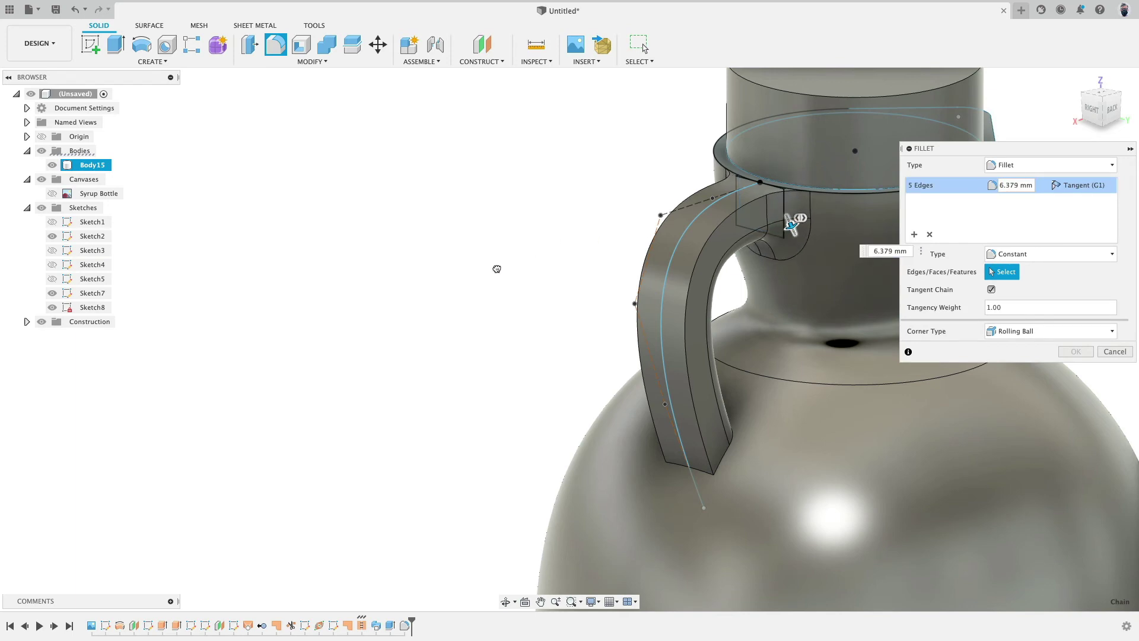
pyautogui.keyDown('shift'); pyautogui.moveTo(637, 224); pyautogui.dragTo(879, 234, button='middle'); pyautogui.keyUp('shift')
pyautogui.keyDown('shift'); pyautogui.moveTo(783, 274); pyautogui.dragTo(907, 265, button='middle'); pyautogui.keyUp('shift')
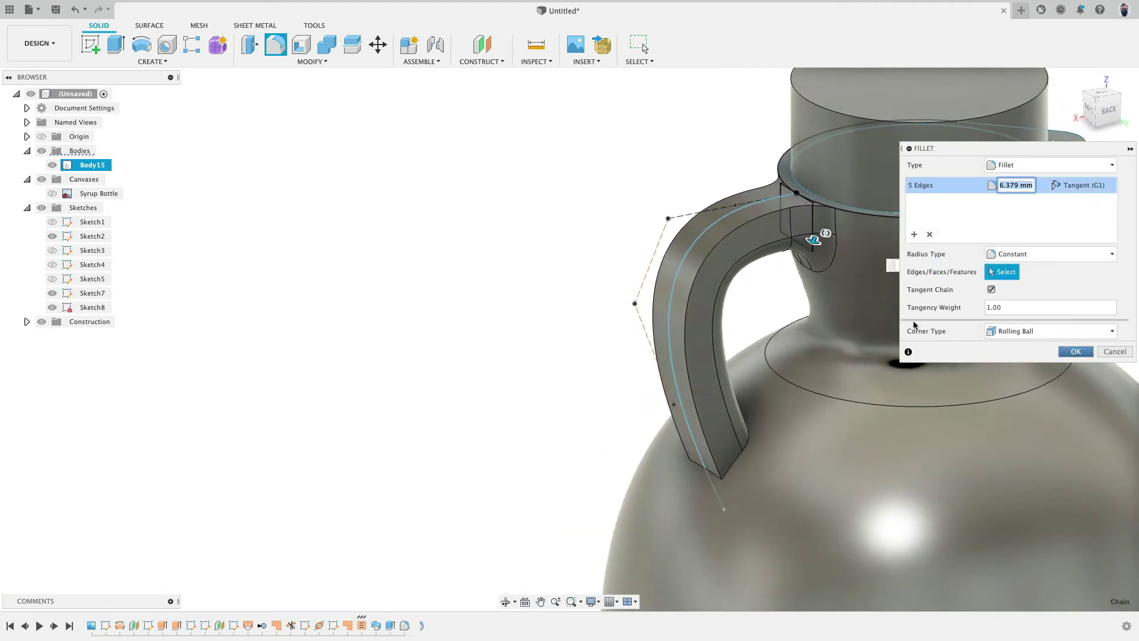
pyautogui.press('Return')
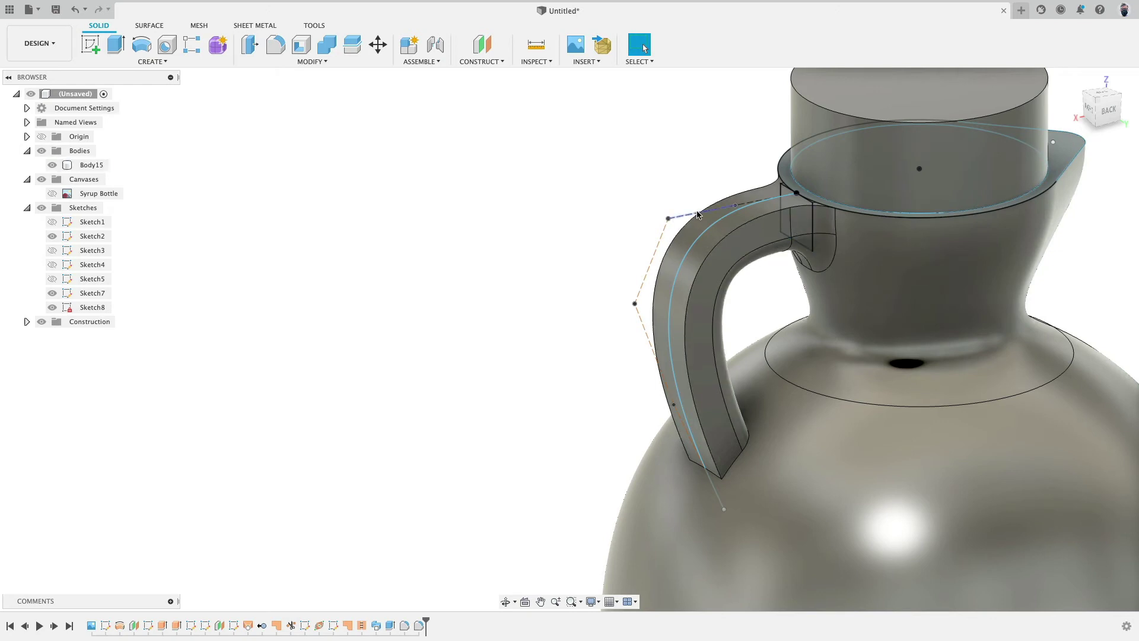
# Step: Hide the sketches and try to fillet the handle's outer edges and connected rim edges with radii of 1 mm and 11 mm
pyautogui.click(42, 207)
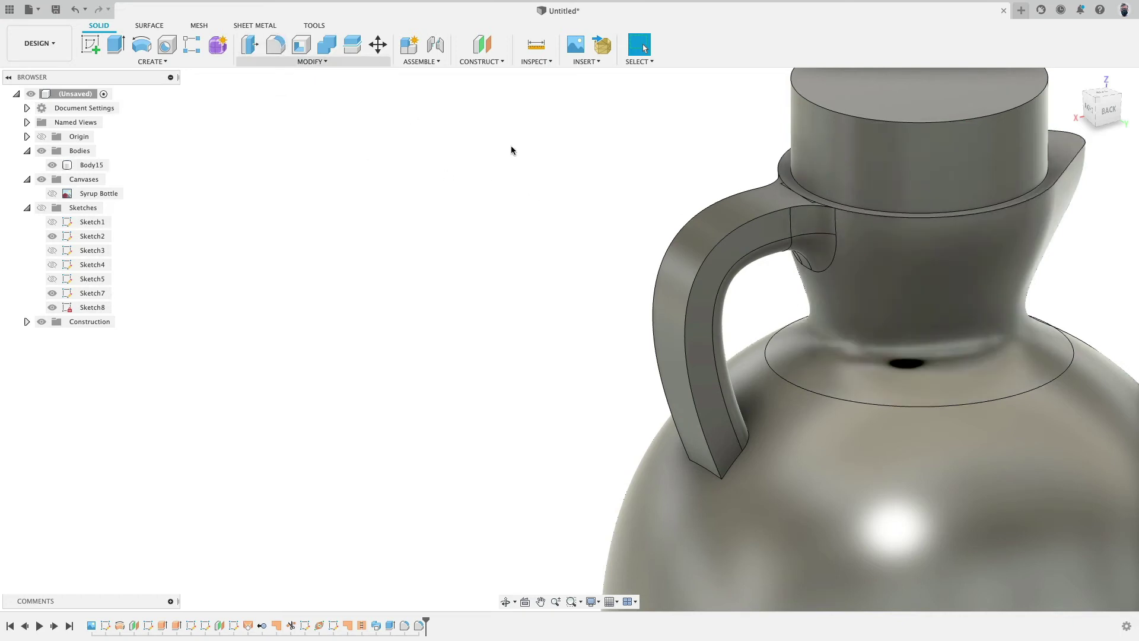
pyautogui.press('f')
pyautogui.click(729, 231)
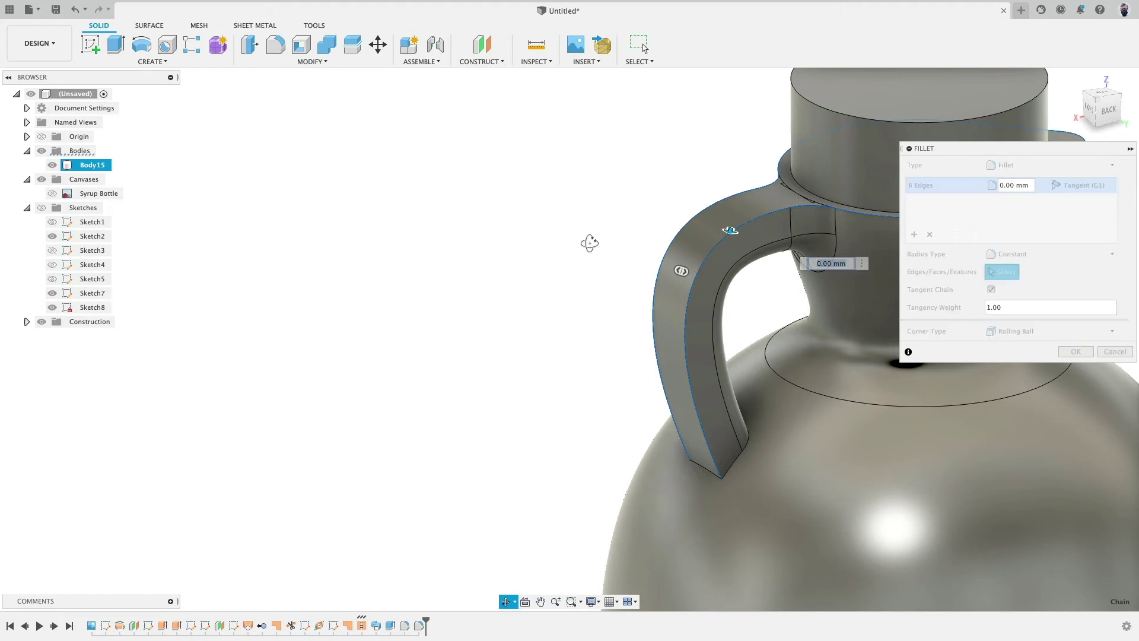
pyautogui.keyDown('shift'); pyautogui.moveTo(589, 242); pyautogui.dragTo(690, 190, button='middle'); pyautogui.keyUp('shift')
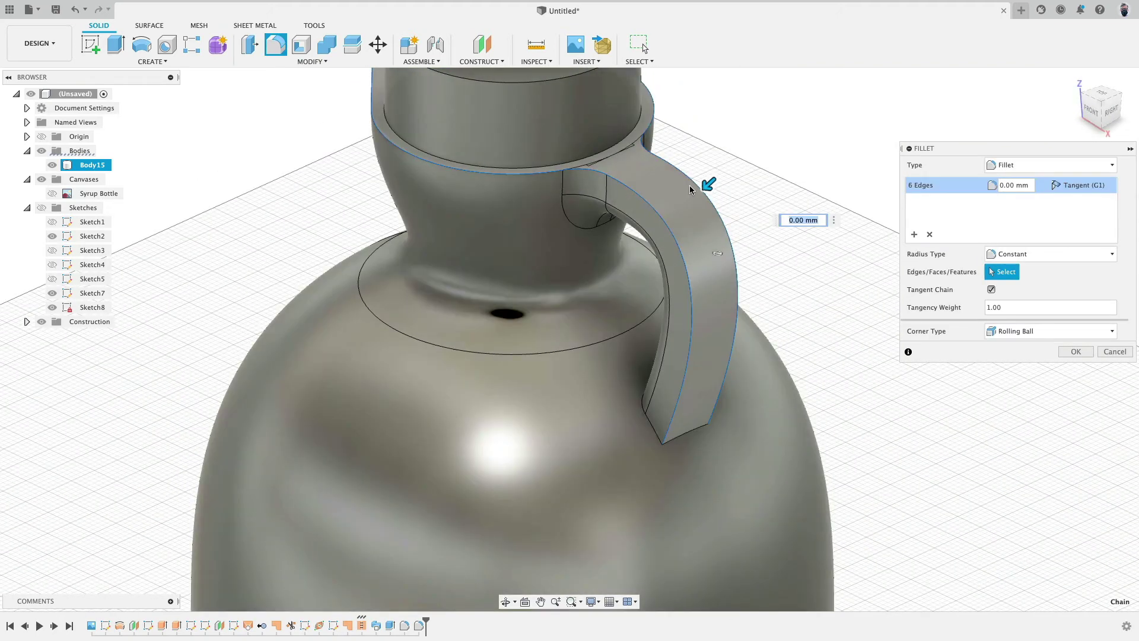
pyautogui.write('1')
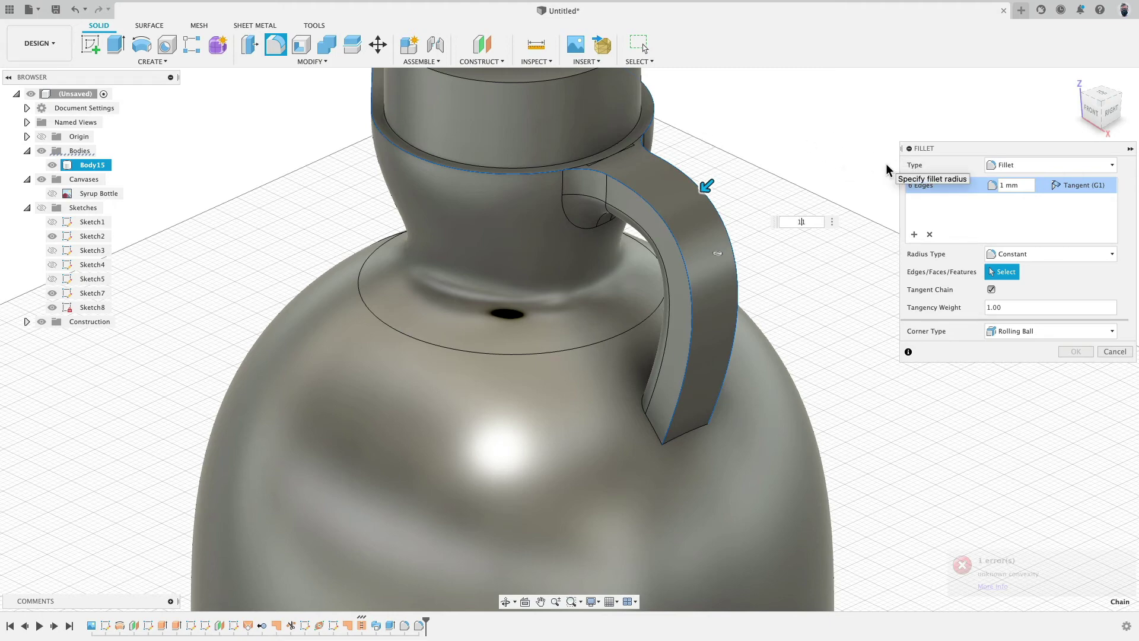
pyautogui.write('1')
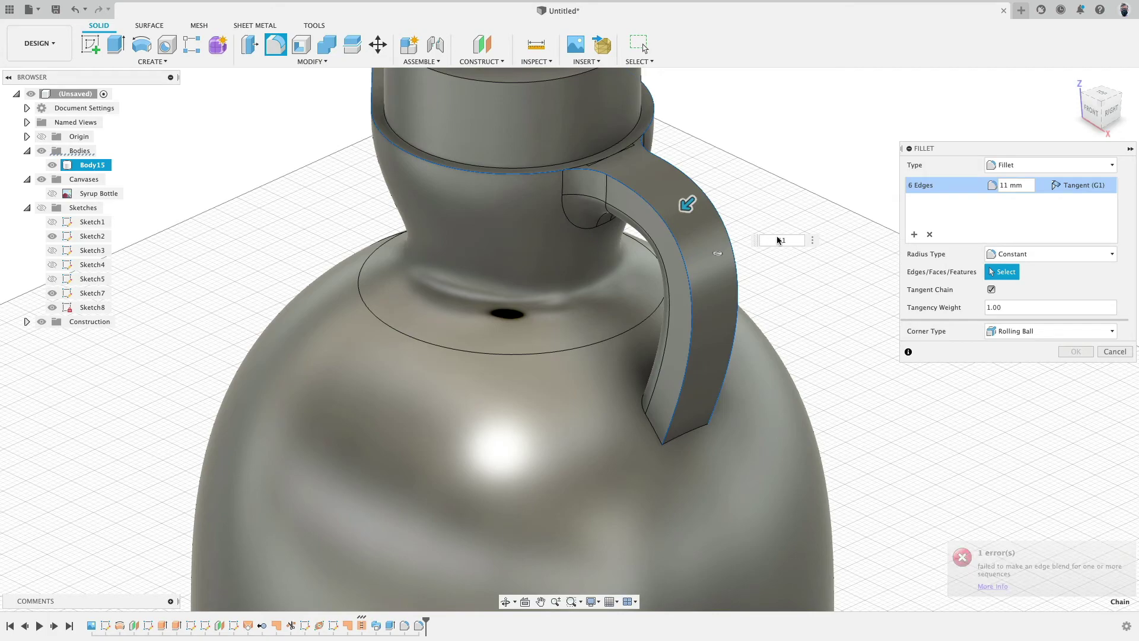
# Step: Try radii of 1 mm and 0.001 mm for the fillet on the handle's outer edges and cancel the command
pyautogui.moveTo(740, 188); pyautogui.dragTo(800, 438, button='middle')
pyautogui.keyDown('shift'); pyautogui.moveTo(399, 328); pyautogui.dragTo(497, 325, button='middle'); pyautogui.keyUp('shift')
pyautogui.keyDown('shift'); pyautogui.moveTo(497, 326); pyautogui.dragTo(380, 356); pyautogui.keyUp('shift')
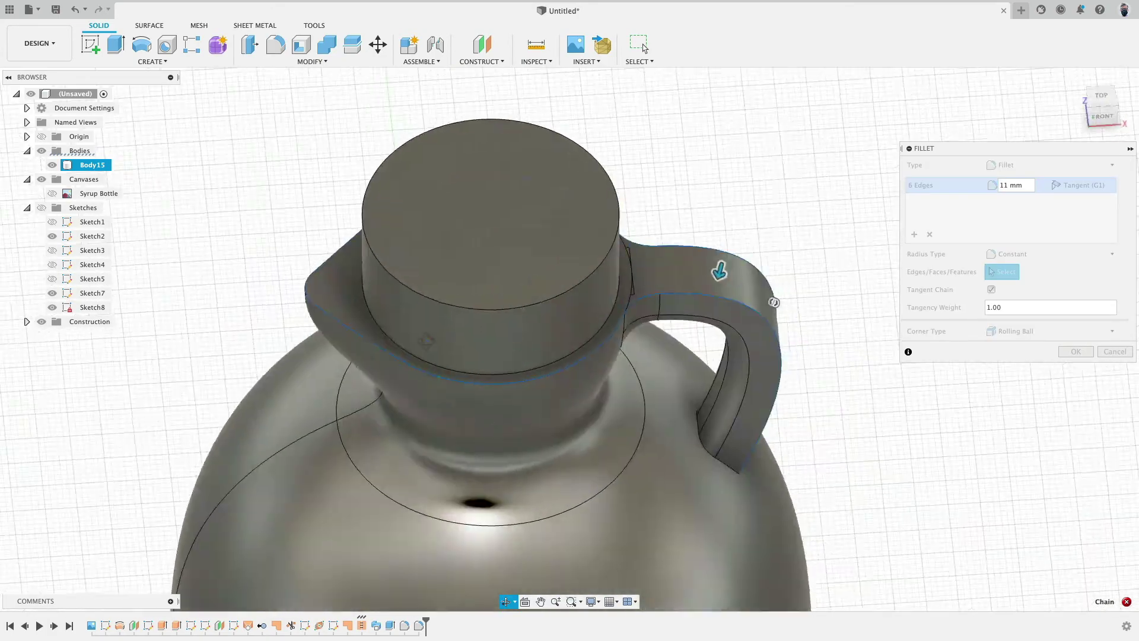
pyautogui.keyDown('shift'); pyautogui.moveTo(379, 356); pyautogui.dragTo(332, 320, button='middle'); pyautogui.keyUp('shift')
pyautogui.scroll(10, 671, 380)
pyautogui.scroll(-8, 669, 382)
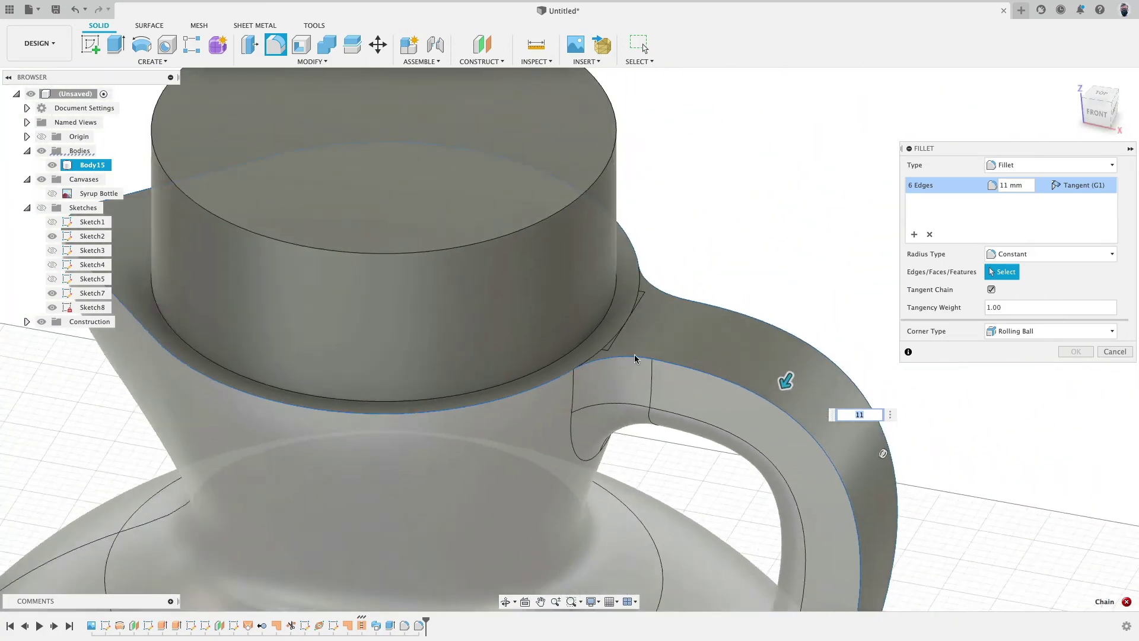
pyautogui.keyDown('shift'); pyautogui.moveTo(634, 359); pyautogui.dragTo(773, 172, button='middle'); pyautogui.keyUp('shift')
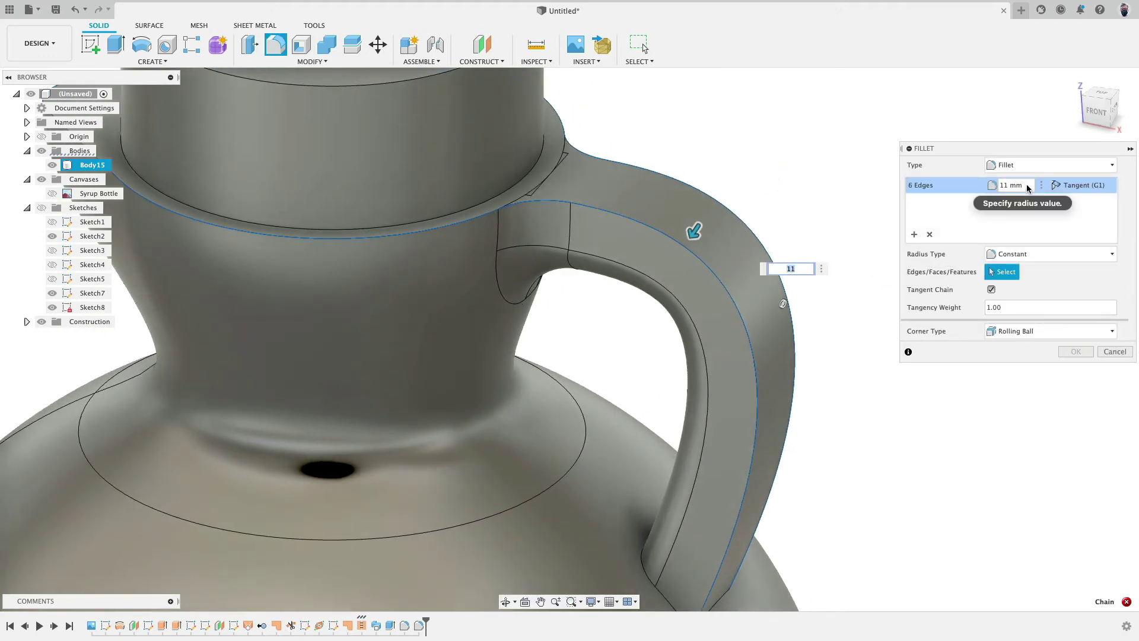
pyautogui.write('1')
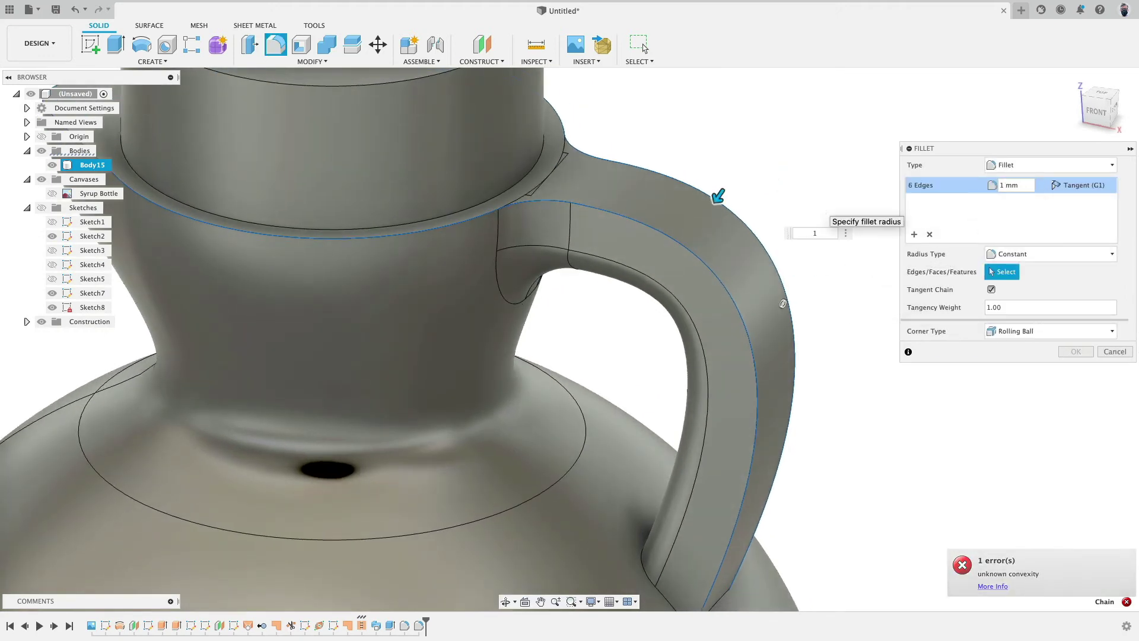
pyautogui.press('BackSpace')
pyautogui.write('.1')
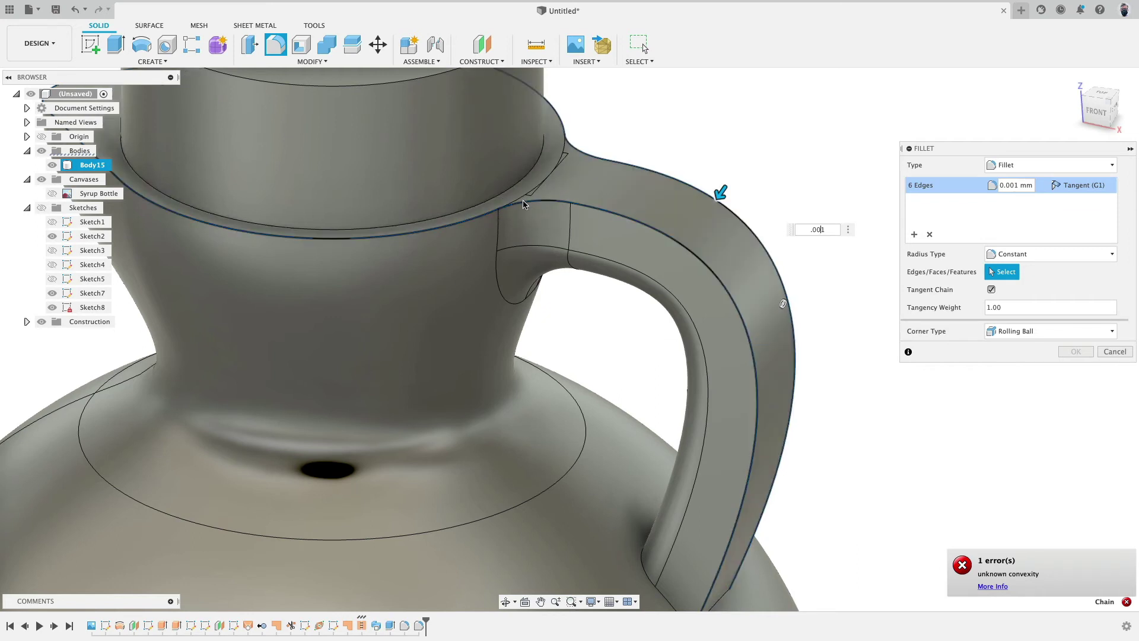
pyautogui.scroll(5, 486, 231)
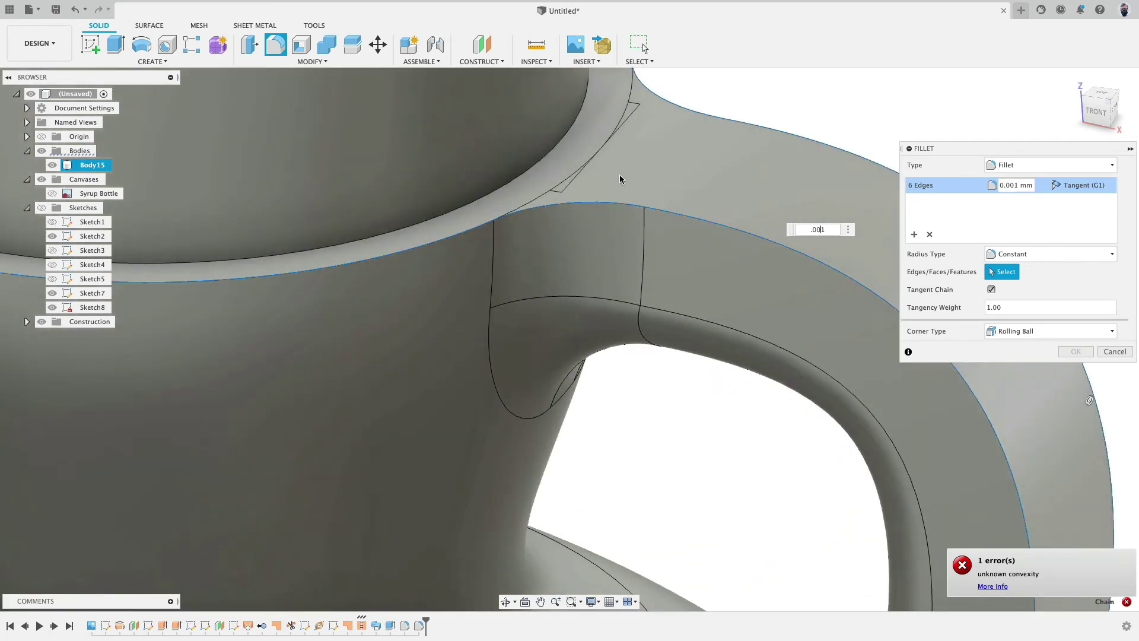
pyautogui.scroll(-8, 620, 179)
pyautogui.scroll(2, 622, 178)
pyautogui.scroll(-2, 621, 178)
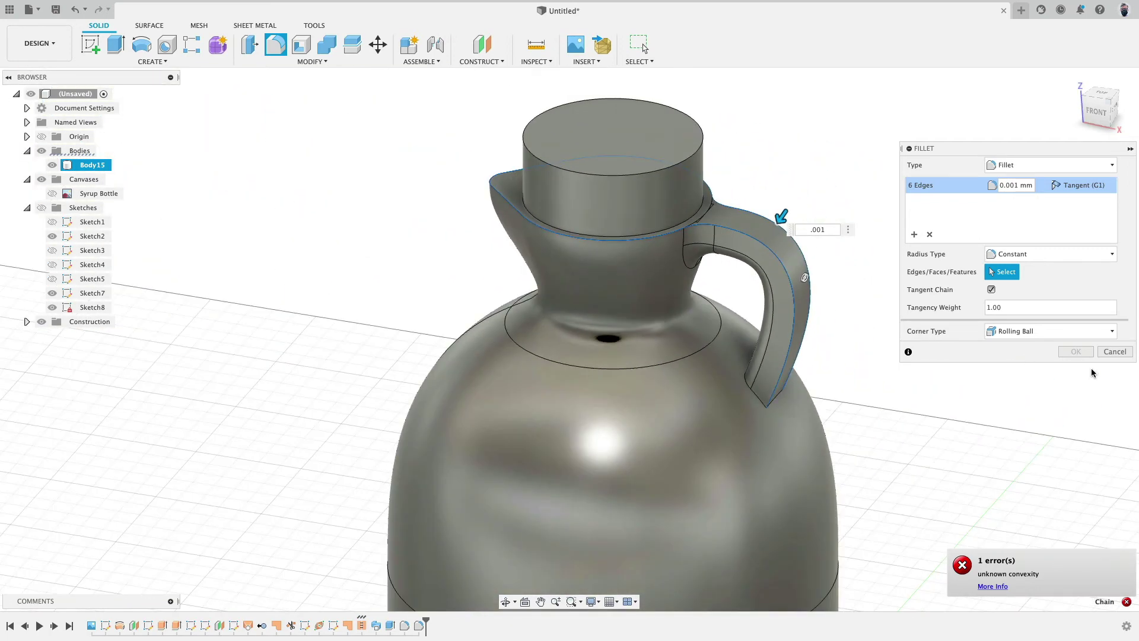
pyautogui.click(1125, 351)
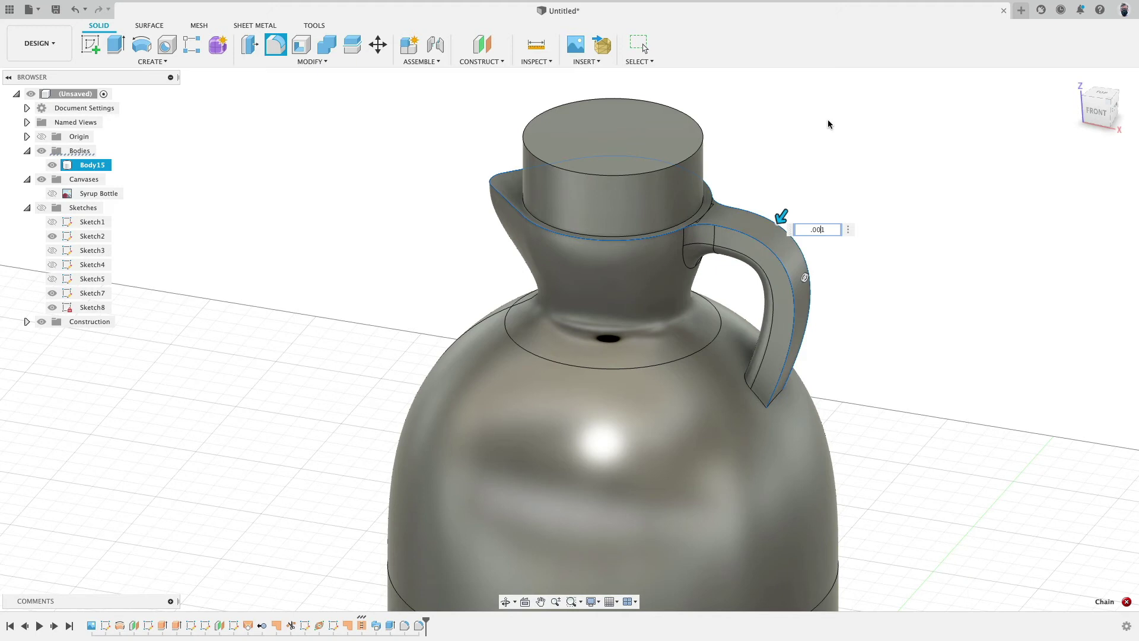
pyautogui.press('Escape')
pyautogui.press('Escape')
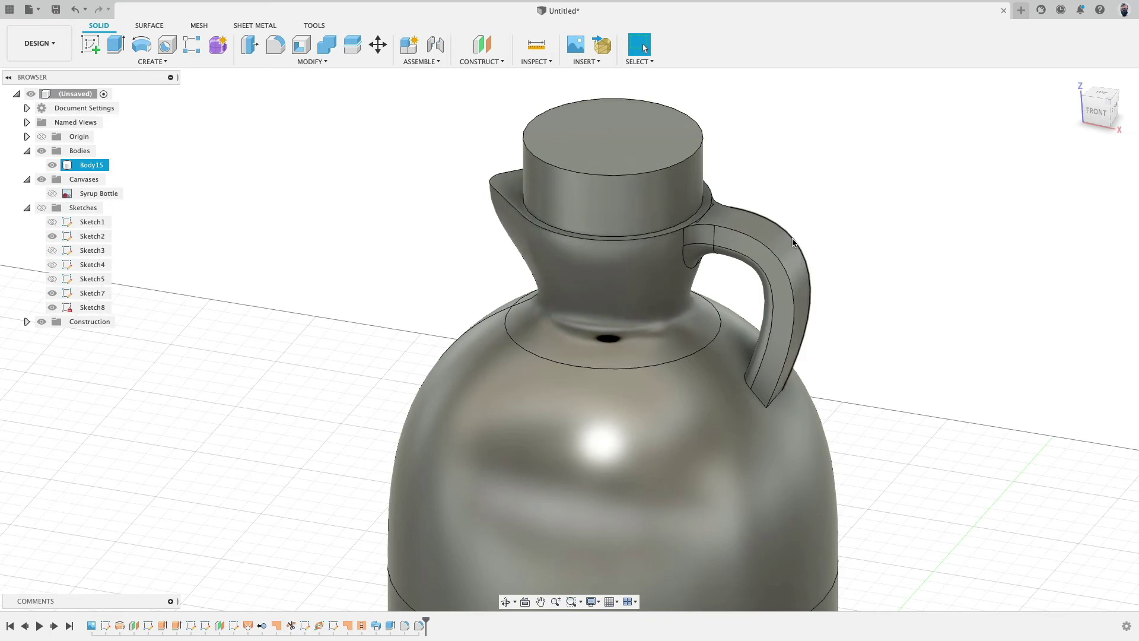
# Step: Examine the handle and its filleted connection to the neck from the front, side and above
pyautogui.scroll(-2, 814, 208)
pyautogui.scroll(5, 814, 208)
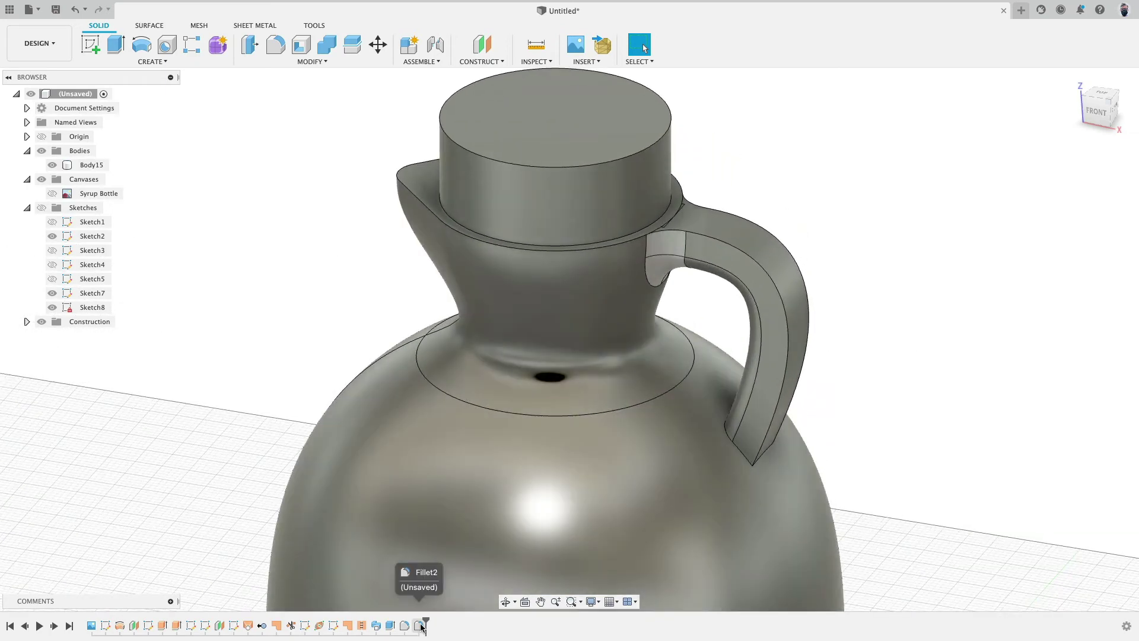
pyautogui.keyDown('shift'); pyautogui.moveTo(828, 385); pyautogui.dragTo(855, 340, button='middle'); pyautogui.keyUp('shift')
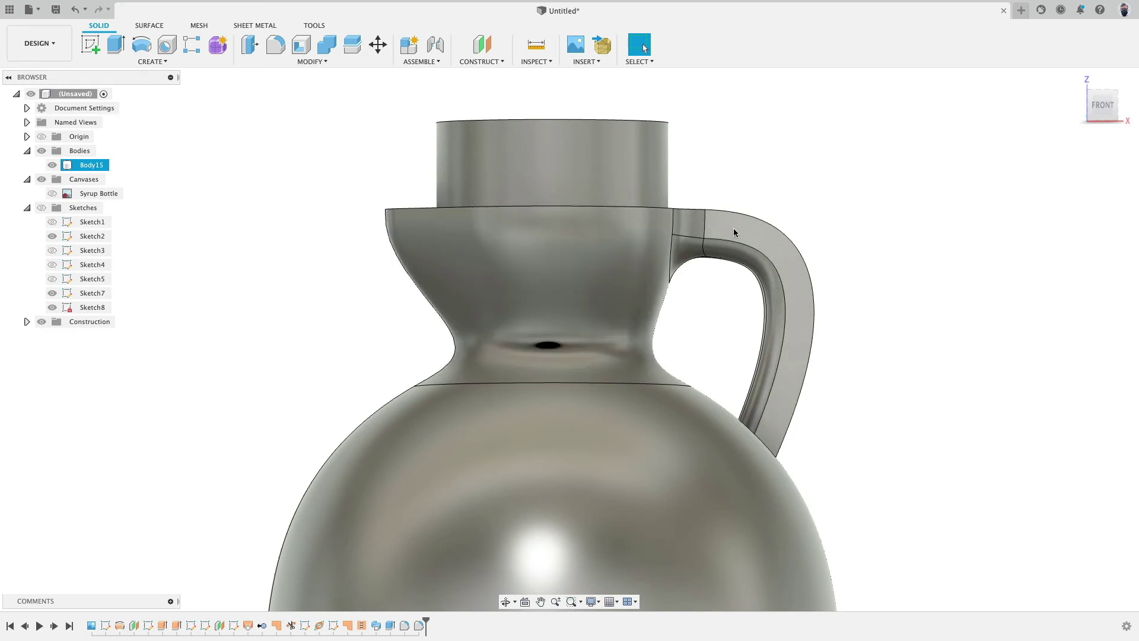
pyautogui.click(905, 305)
pyautogui.keyDown('shift'); pyautogui.moveTo(905, 305); pyautogui.dragTo(853, 314, button='middle'); pyautogui.keyUp('shift')
pyautogui.click(162, 61)
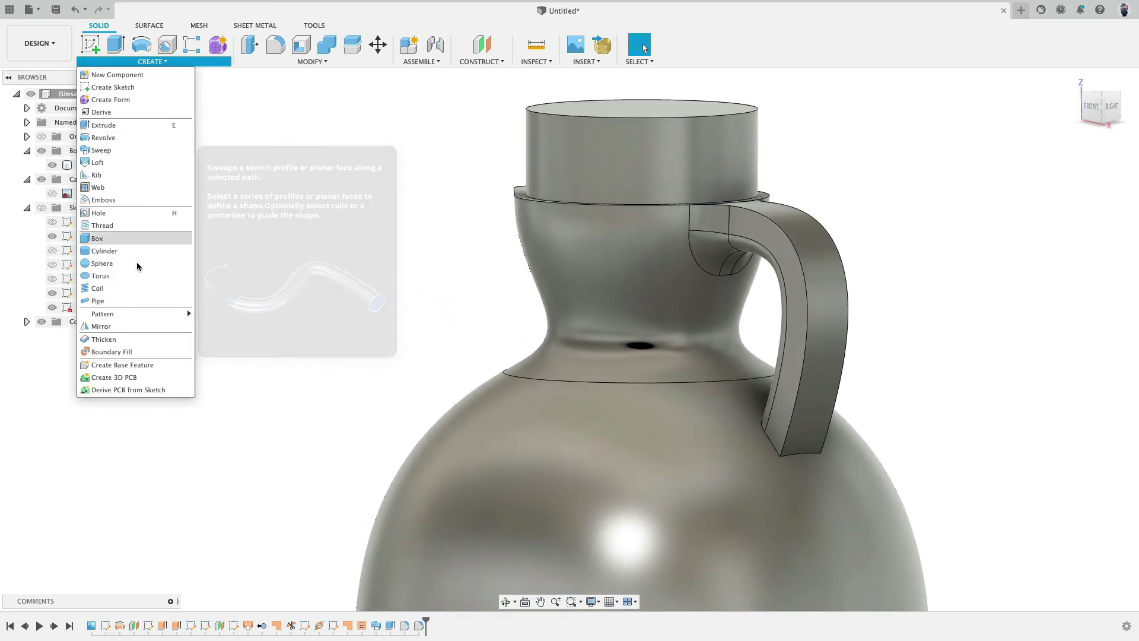
pyautogui.click(500, 198)
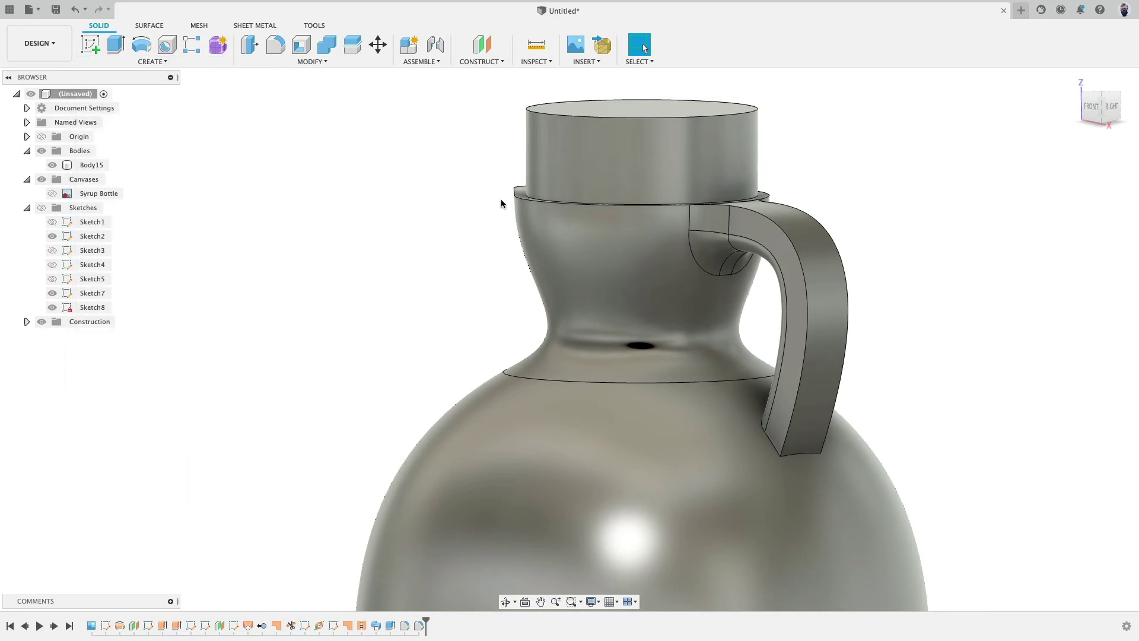
pyautogui.keyDown('shift'); pyautogui.moveTo(500, 198); pyautogui.dragTo(784, 223, button='middle'); pyautogui.keyUp('shift')
pyautogui.click(761, 180)
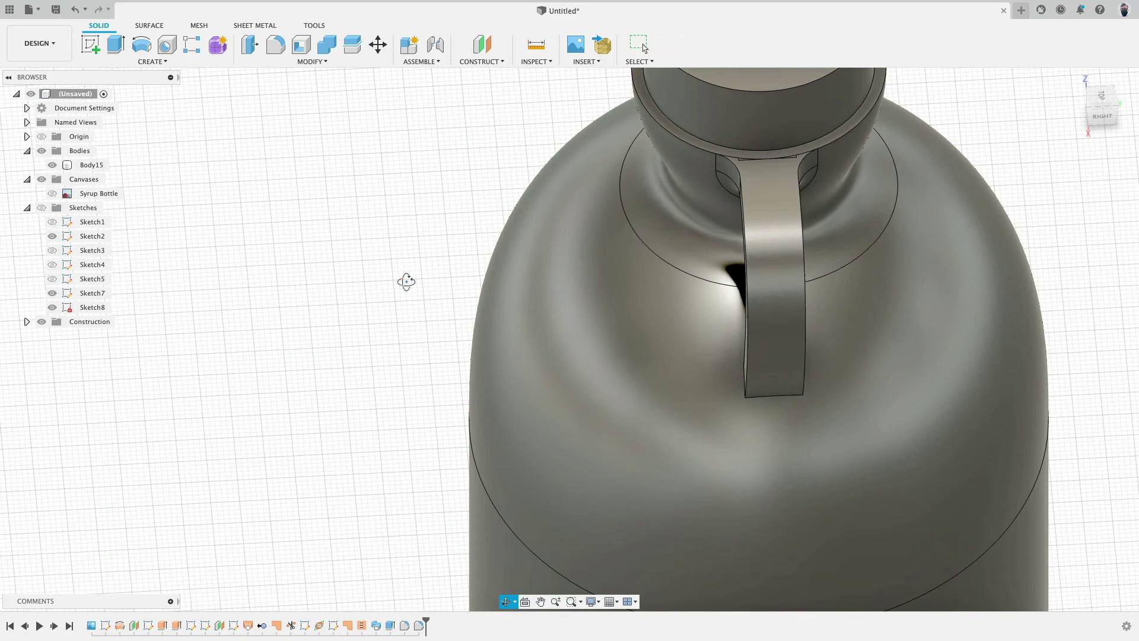
pyautogui.keyDown('shift'); pyautogui.moveTo(407, 280); pyautogui.dragTo(337, 530, button='middle'); pyautogui.keyUp('shift')
pyautogui.keyDown('shift'); pyautogui.moveTo(359, 261); pyautogui.dragTo(341, 219, button='middle'); pyautogui.keyUp('shift')
pyautogui.click(312, 244)
pyautogui.moveTo(248, 186); pyautogui.dragTo(274, 403, button='middle')
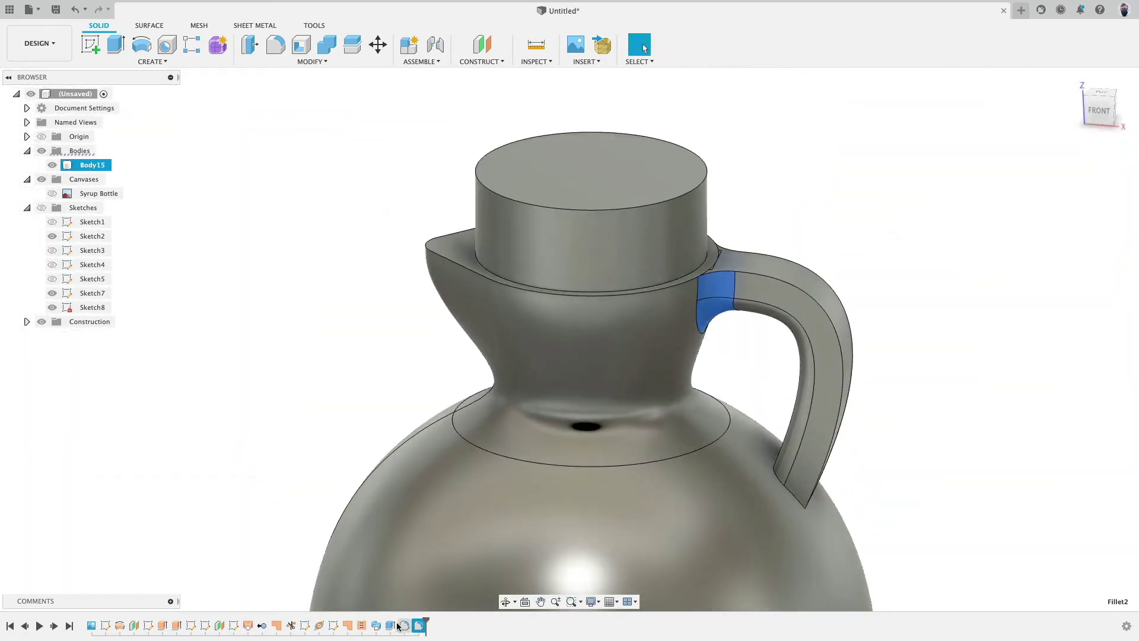
# Step: Delete the handle's sweep, extrusion and both fillets, as well as the last patch and stitch features that made the bottle solid
pyautogui.click(380, 625)
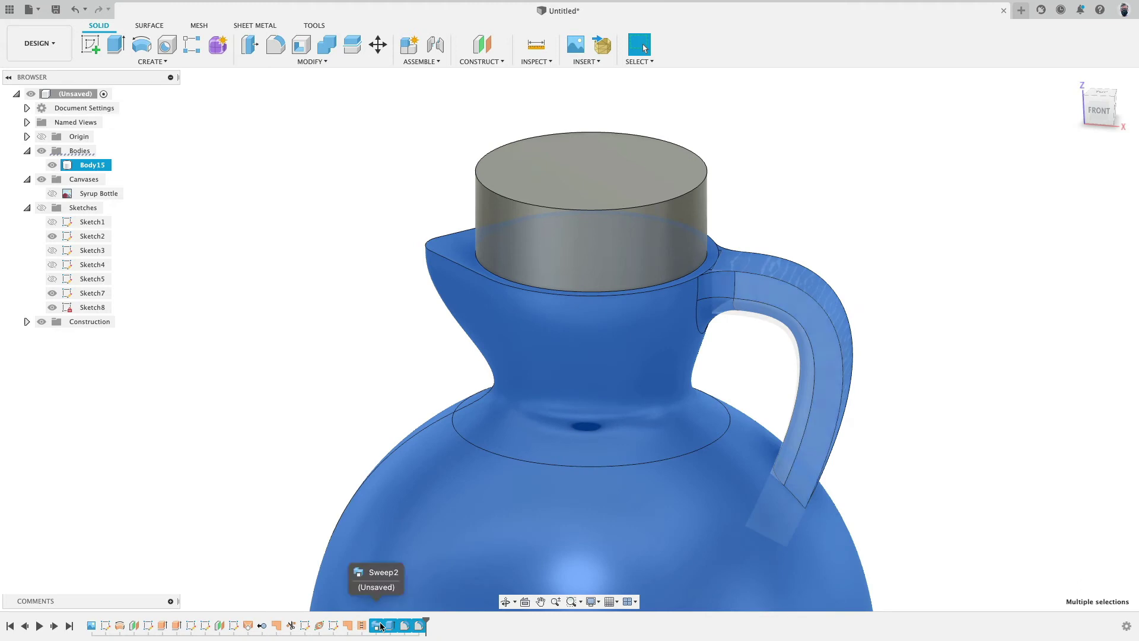
pyautogui.press('Delete')
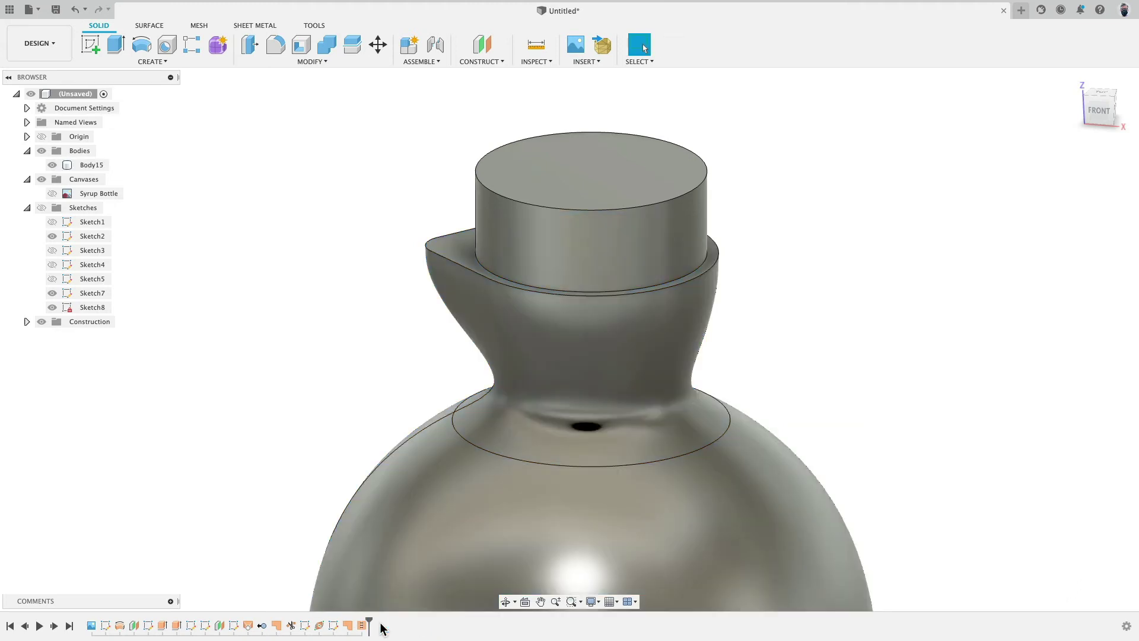
pyautogui.click(362, 626)
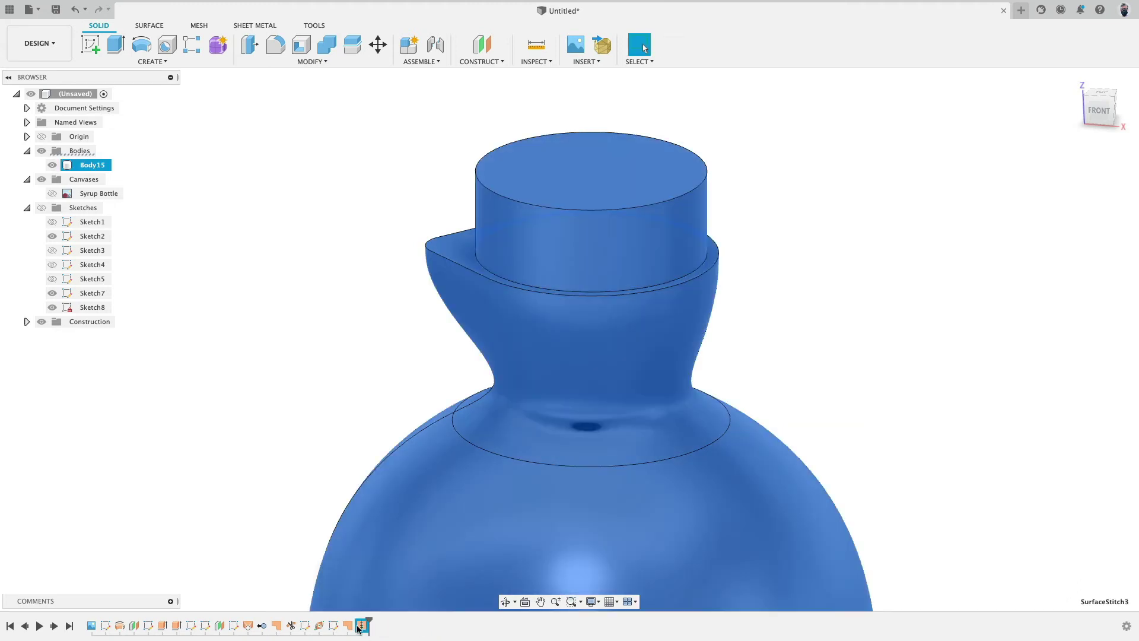
pyautogui.keyDown('shift'); pyautogui.click(349, 625); pyautogui.keyUp('shift')
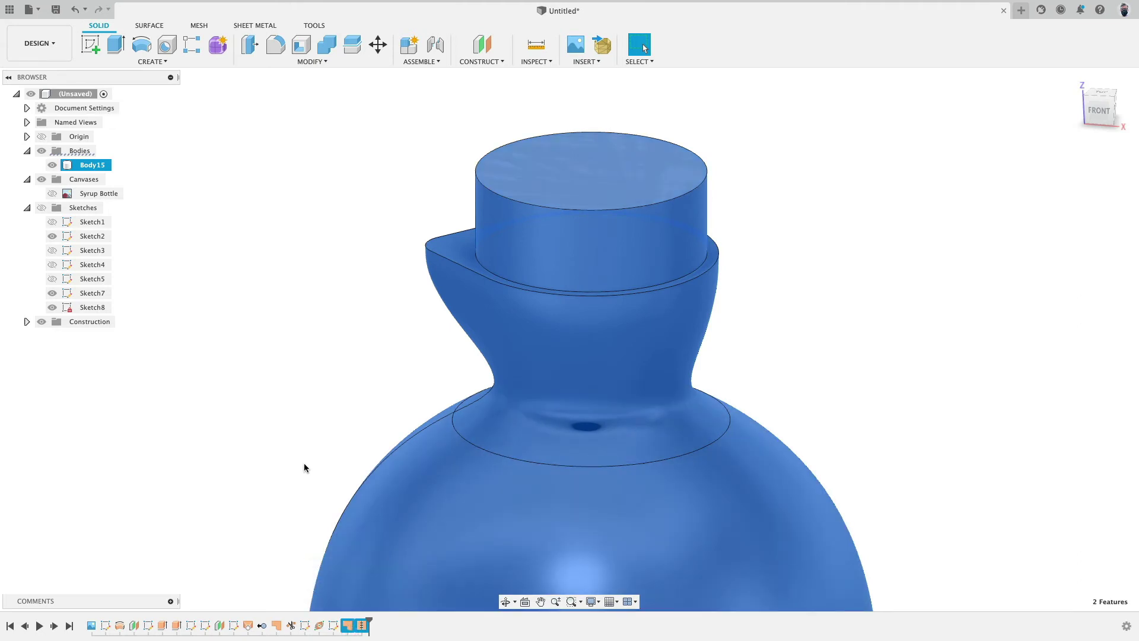
pyautogui.press('Delete')
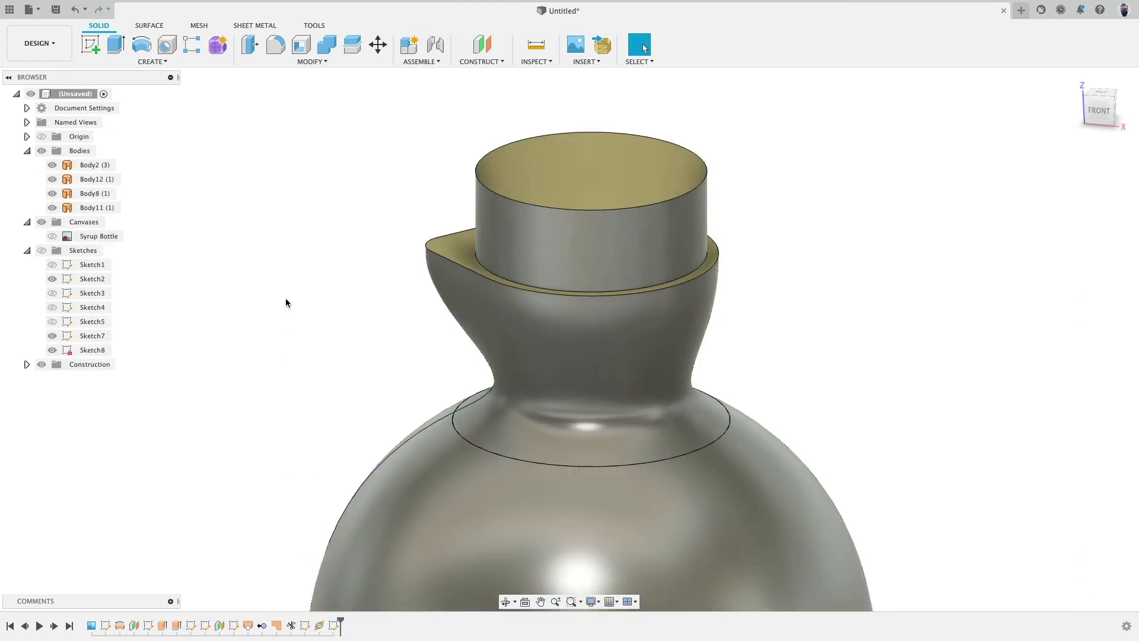
# Step: Delete the patch and trim features that form the flat rim surface between the cylindrical neck and the spout
pyautogui.scroll(-3, 433, 264)
pyautogui.click(433, 265)
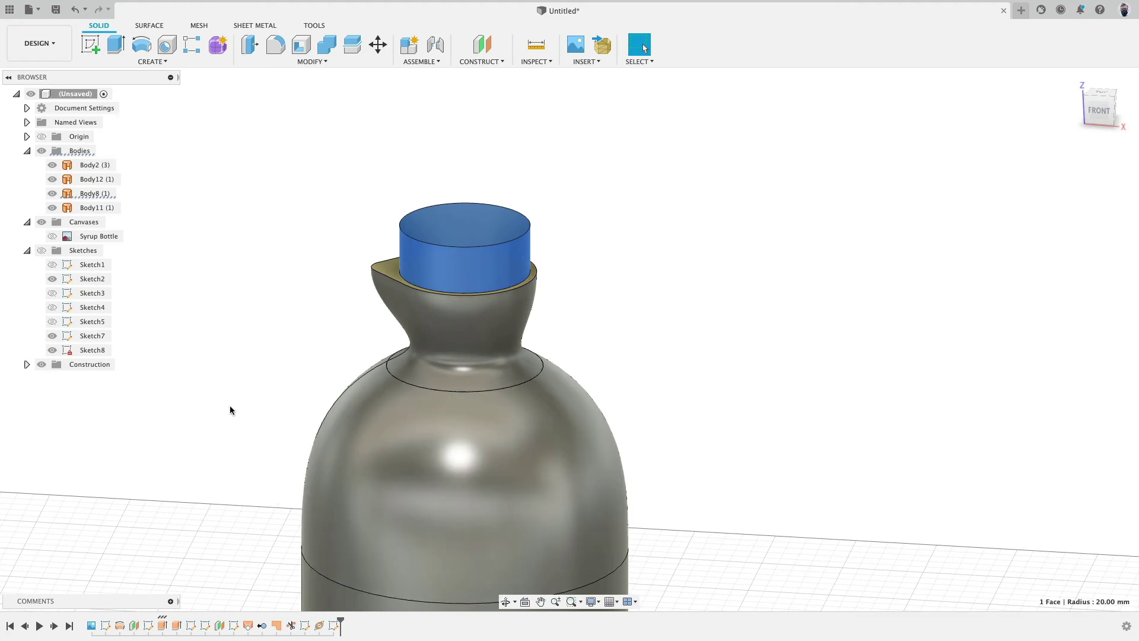
pyautogui.moveTo(230, 404)
pyautogui.keyDown('shift'); pyautogui.mouseDown(button='middle')
pyautogui.moveTo(223, 417)
pyautogui.moveTo(242, 373)
pyautogui.moveTo(231, 394)
pyautogui.mouseUp(button='middle'); pyautogui.keyUp('shift')
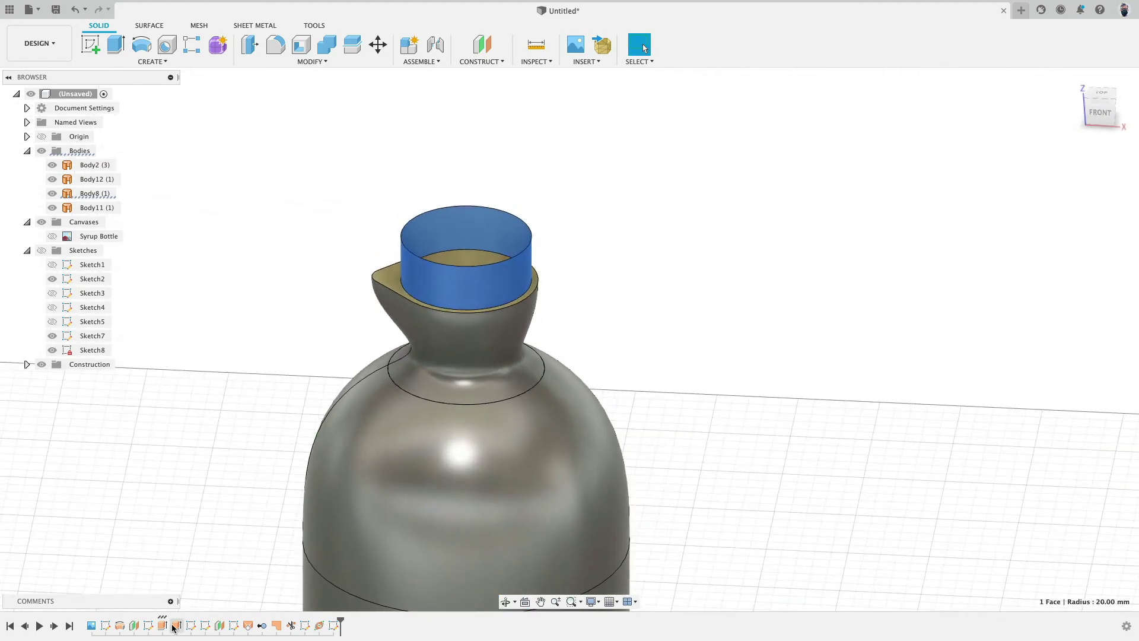
pyautogui.click(283, 500)
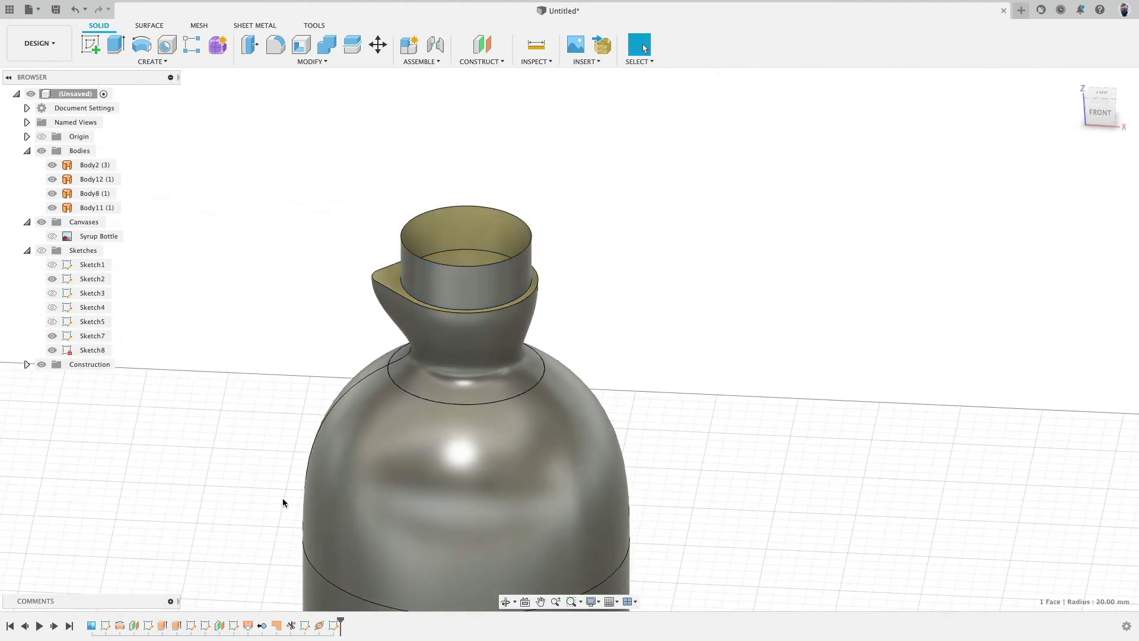
pyautogui.click(276, 626)
pyautogui.keyDown('shift'); pyautogui.click(290, 626); pyautogui.keyUp('shift')
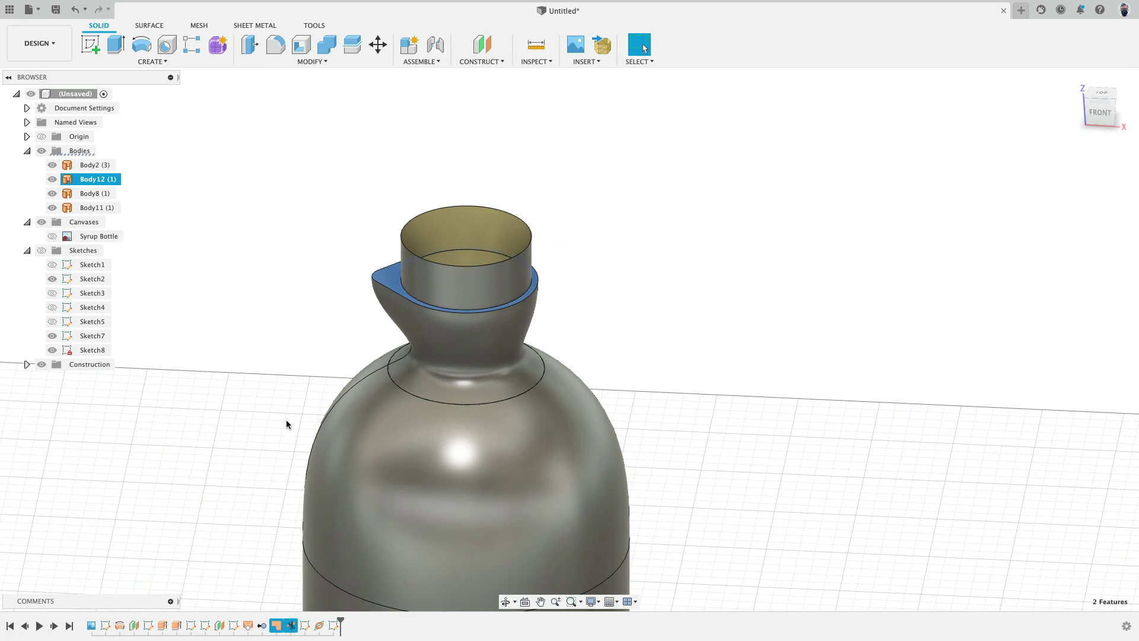
pyautogui.press('Delete')
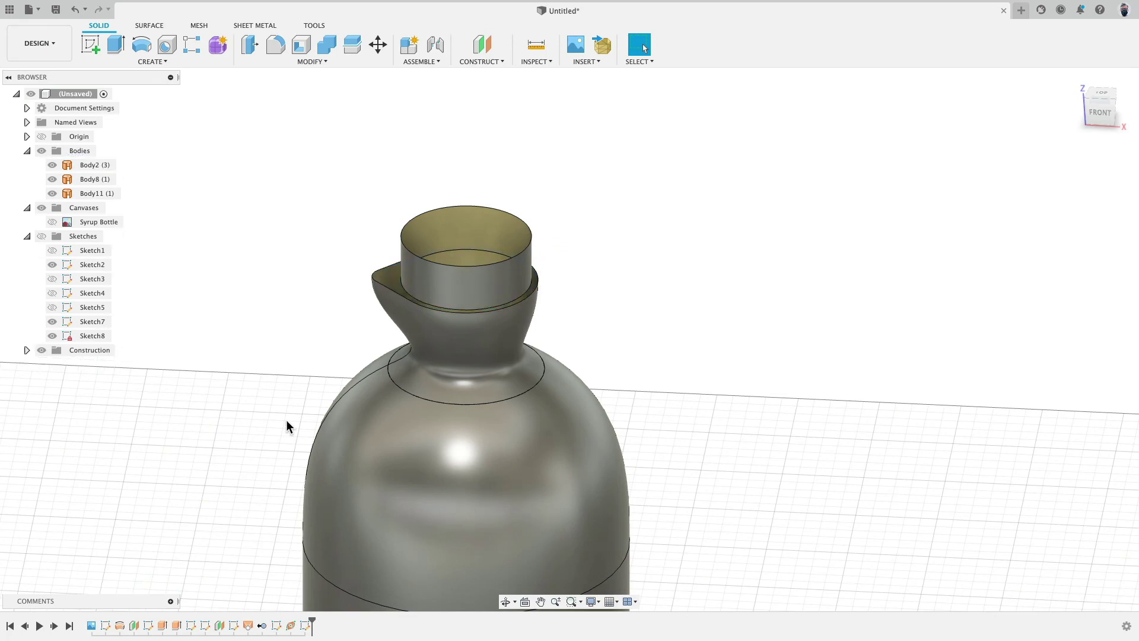
# Step: Delete the extruded cylindrical surface above the spout and show the sketches
pyautogui.click(162, 626)
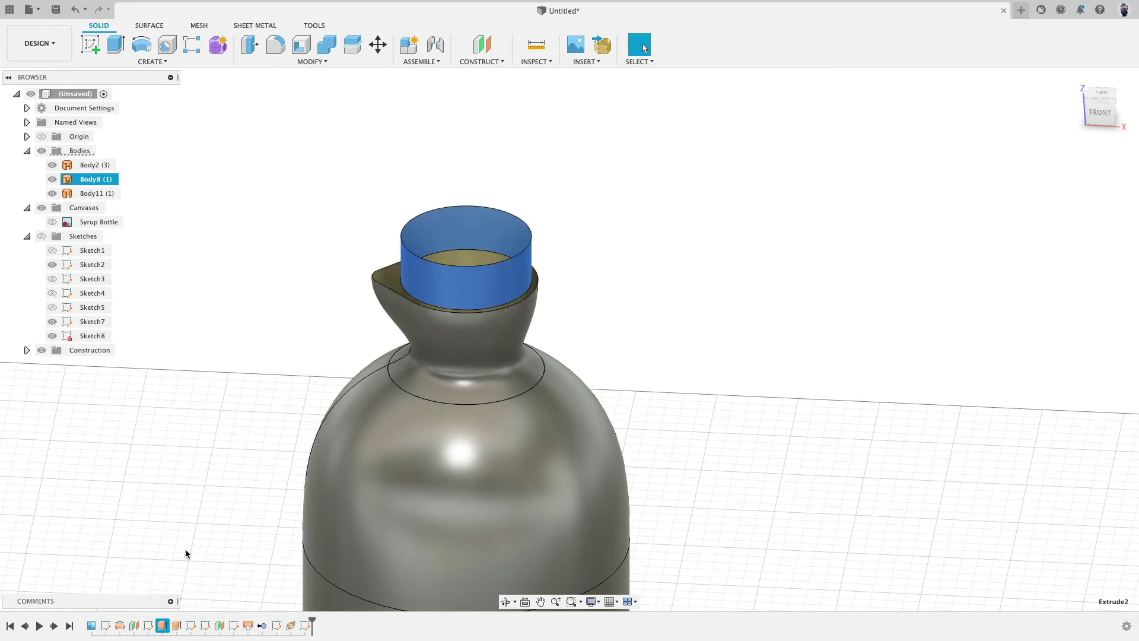
pyautogui.press('Delete')
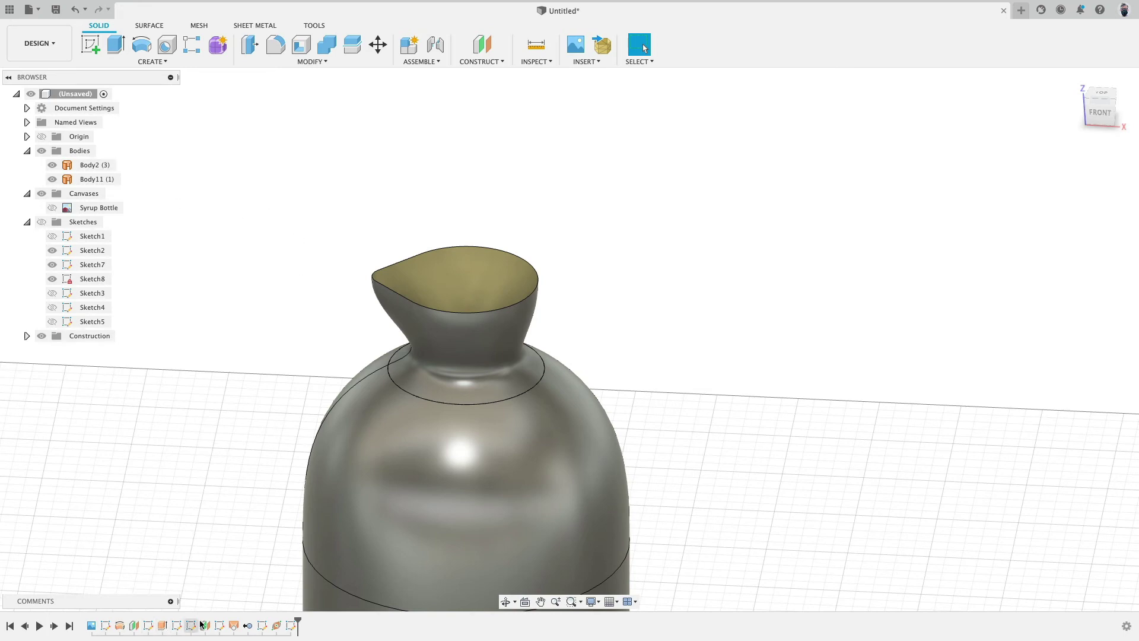
pyautogui.keyDown('shift'); pyautogui.moveTo(671, 382); pyautogui.dragTo(672, 357, button='middle'); pyautogui.keyUp('shift')
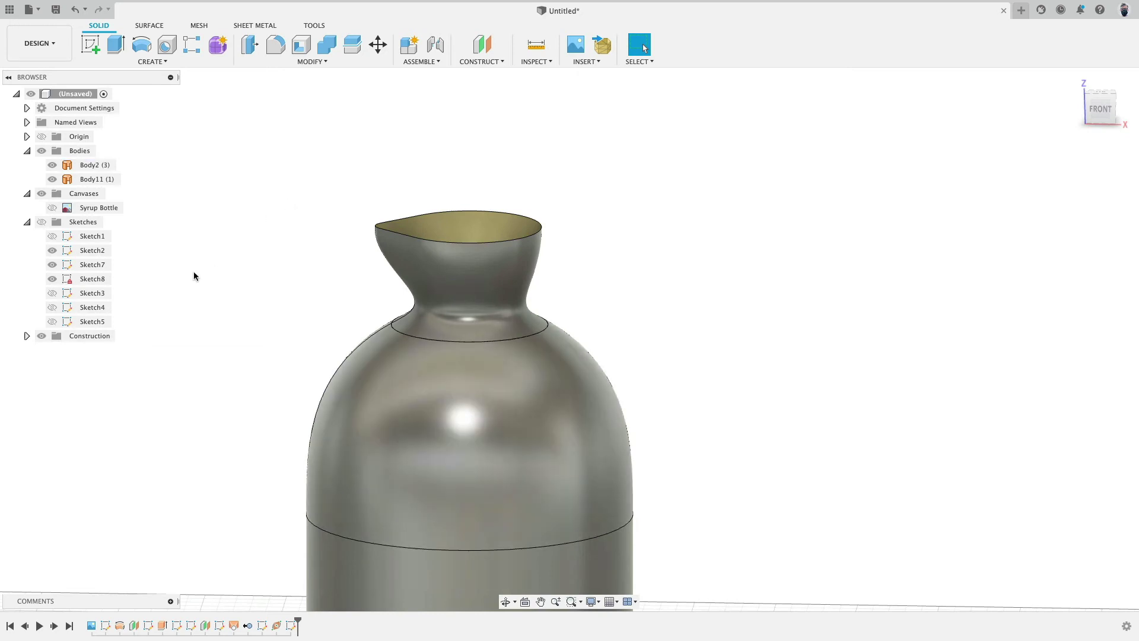
pyautogui.click(42, 222)
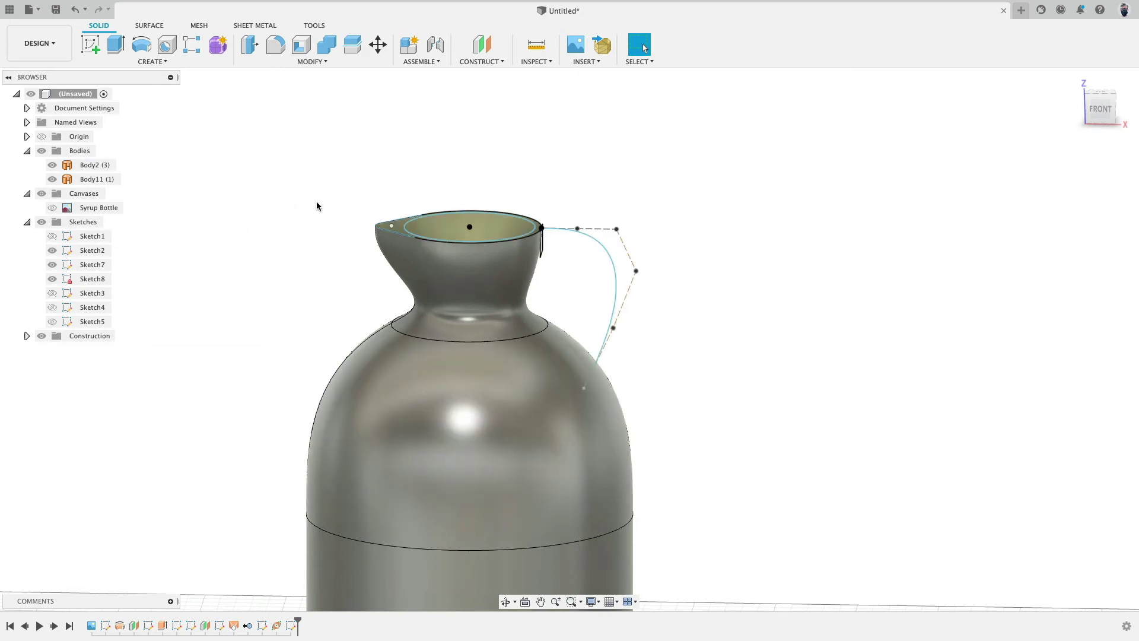
pyautogui.keyDown('shift'); pyautogui.moveTo(316, 206); pyautogui.dragTo(277, 201, button='middle'); pyautogui.keyUp('shift')
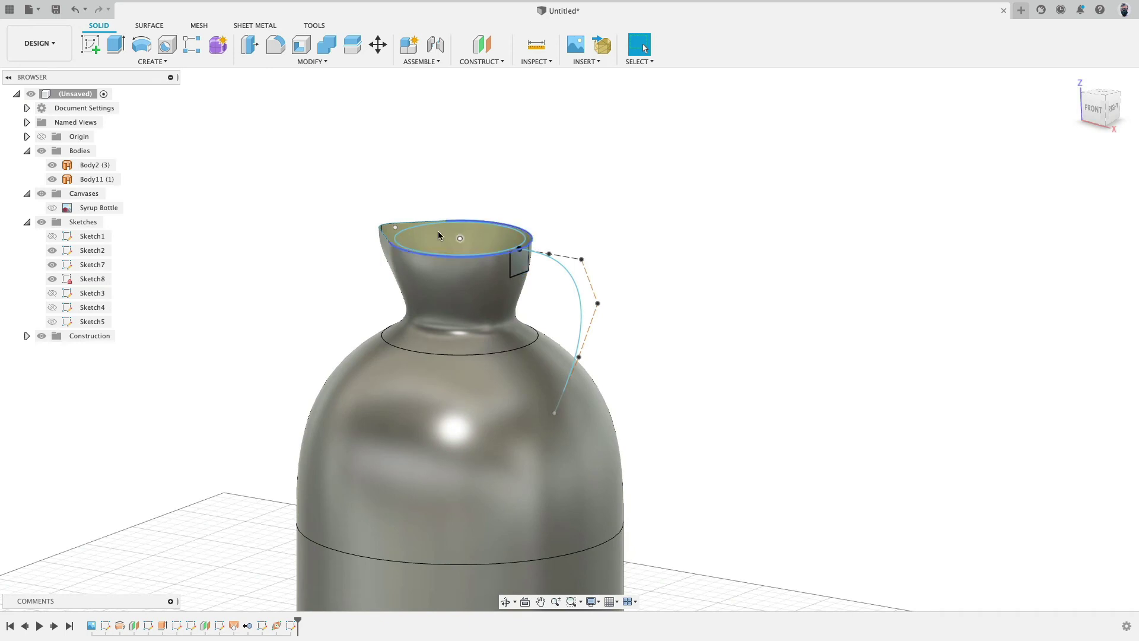
# Step: Construct a plane along the handle's spline path at proportional distance 1.00, at its lower end
pyautogui.click(480, 62)
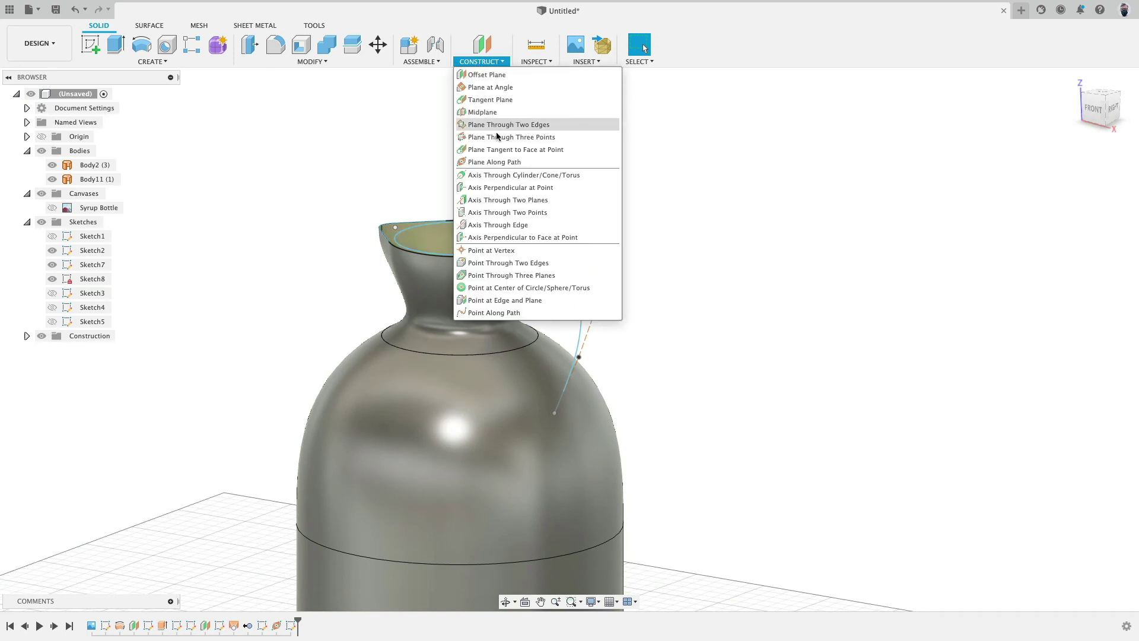
pyautogui.click(487, 163)
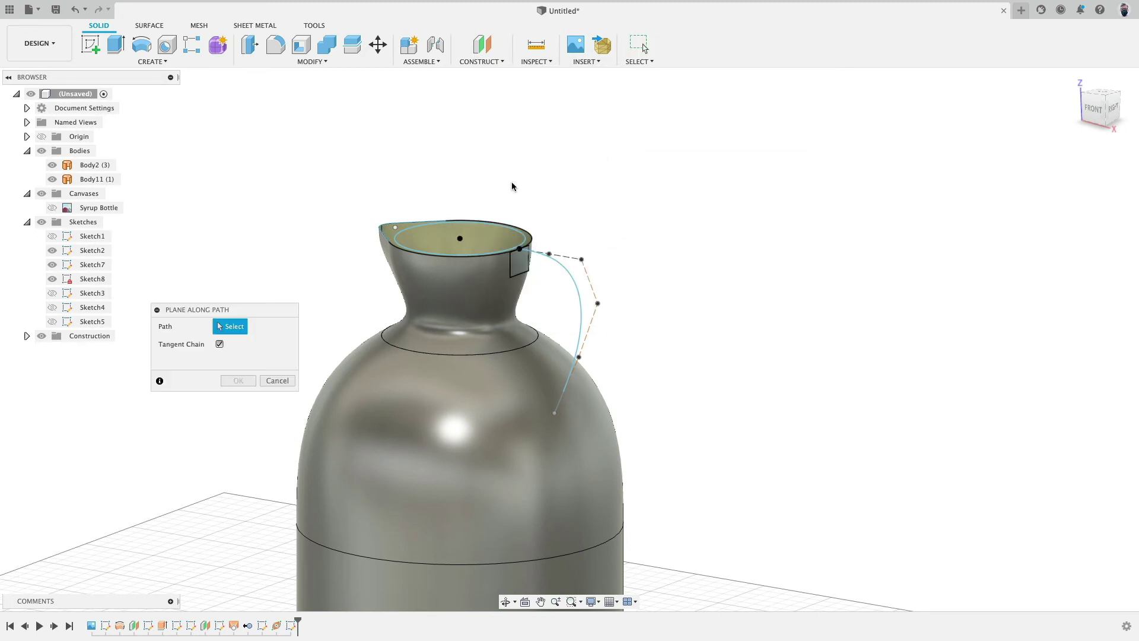
pyautogui.click(574, 285)
pyautogui.moveTo(579, 292); pyautogui.dragTo(488, 571)
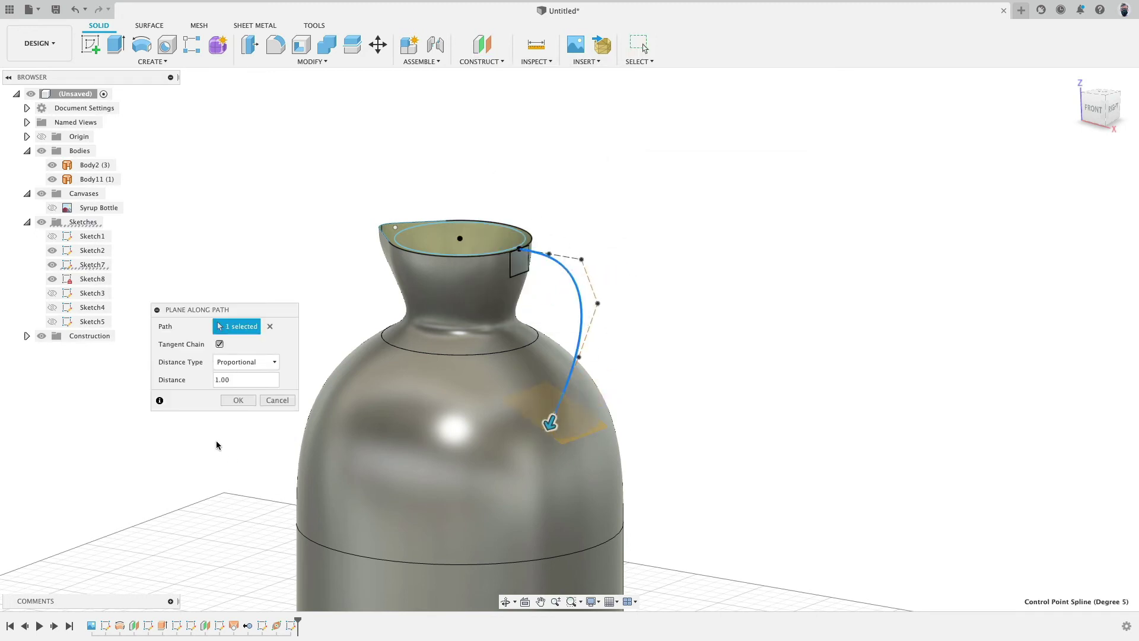
pyautogui.click(240, 400)
pyautogui.scroll(3, 610, 240)
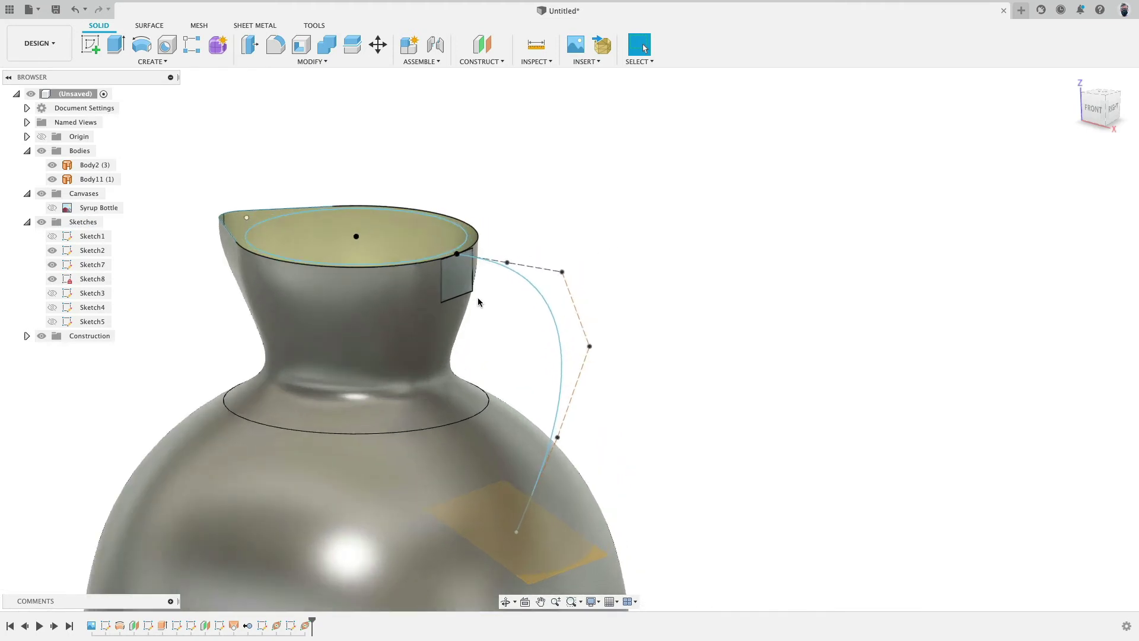
pyautogui.click(443, 291)
pyautogui.moveTo(714, 400); pyautogui.dragTo(756, 223, button='middle')
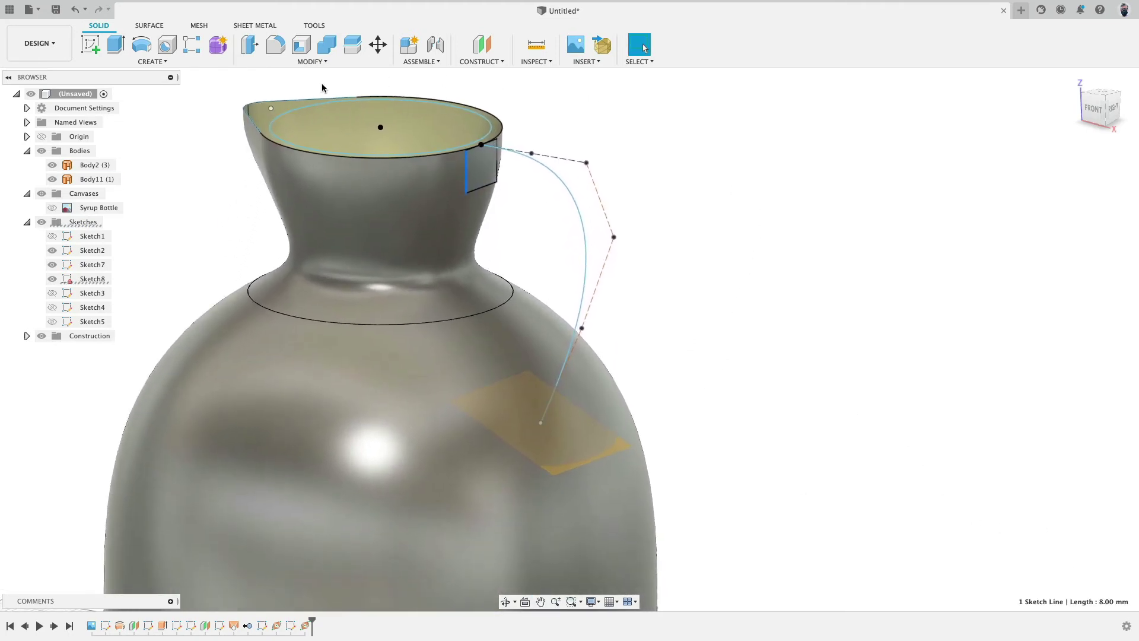
pyautogui.click(108, 45)
pyautogui.click(593, 415)
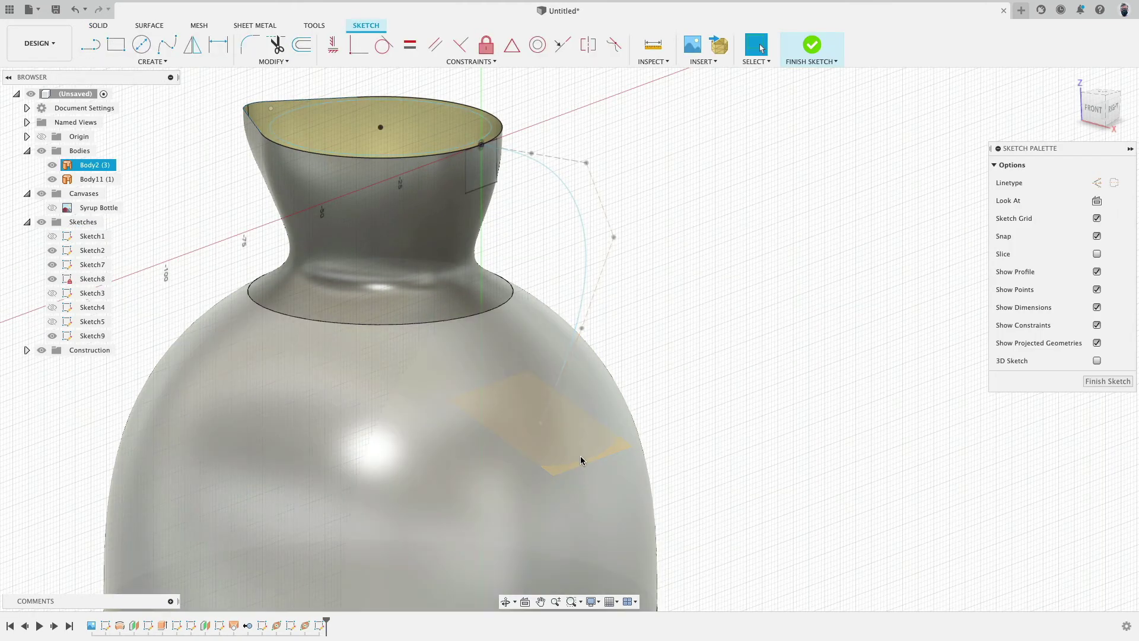
pyautogui.click(808, 55)
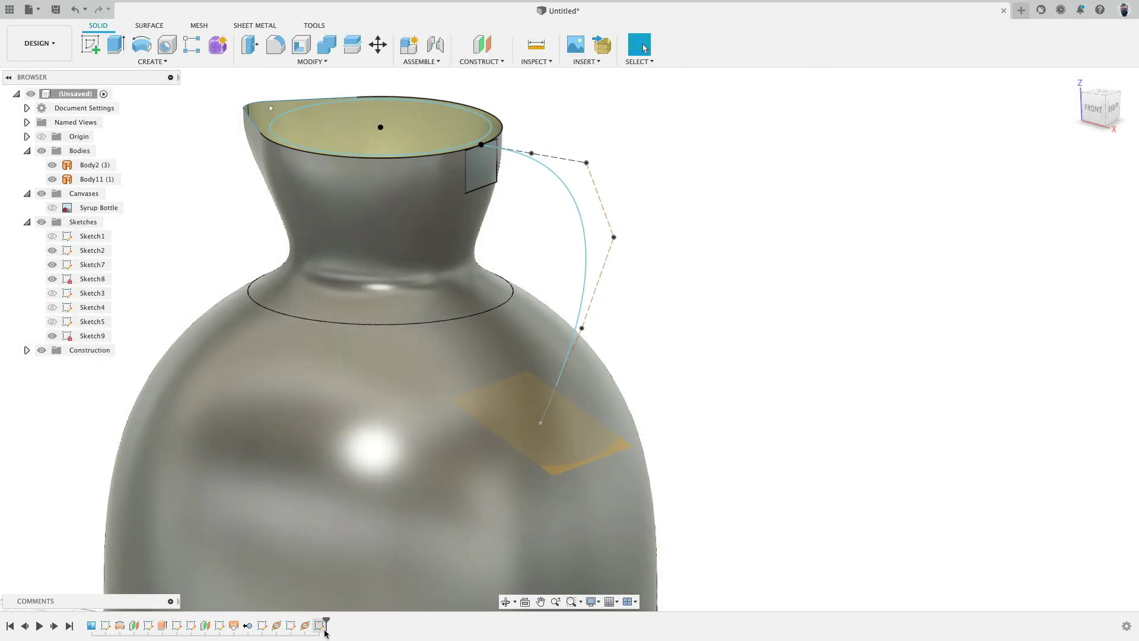
pyautogui.click(322, 627)
pyautogui.press('Delete')
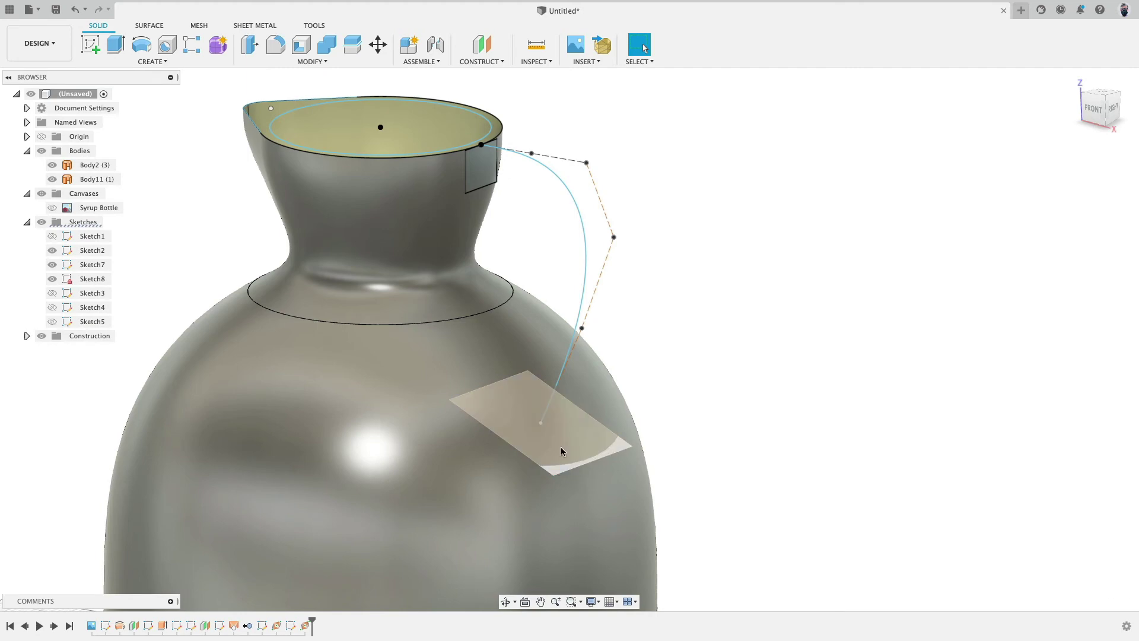
# Step: Sketch a closed four-sided profile about 3.7 mm deep on the new plane, its base line running through the spline's lower endpoint
pyautogui.click(558, 469)
pyautogui.click(90, 45)
pyautogui.keyDown('shift'); pyautogui.moveTo(692, 292); pyautogui.dragTo(637, 303, button='middle'); pyautogui.keyUp('shift')
pyautogui.click(91, 49)
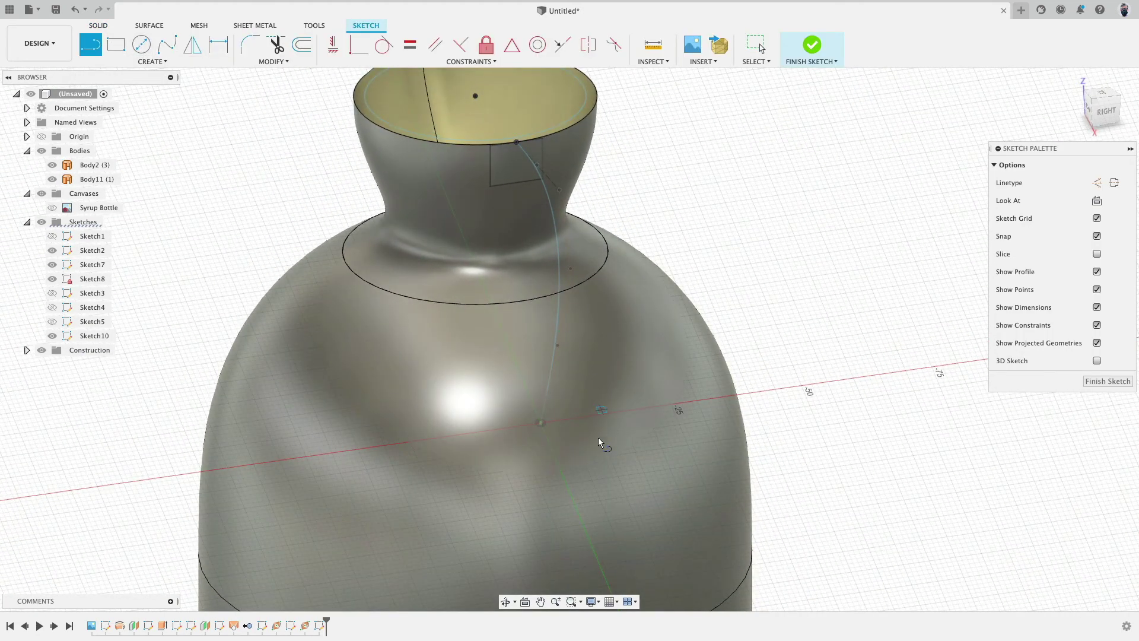
pyautogui.scroll(5, 523, 420)
pyautogui.click(474, 385)
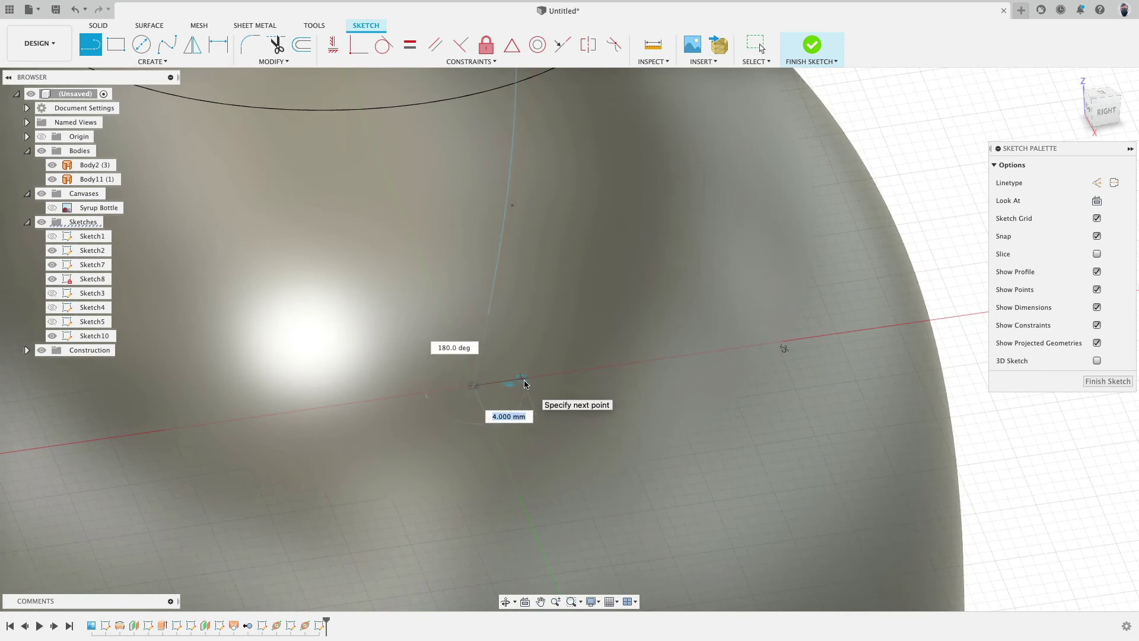
pyautogui.click(522, 380)
pyautogui.click(510, 344)
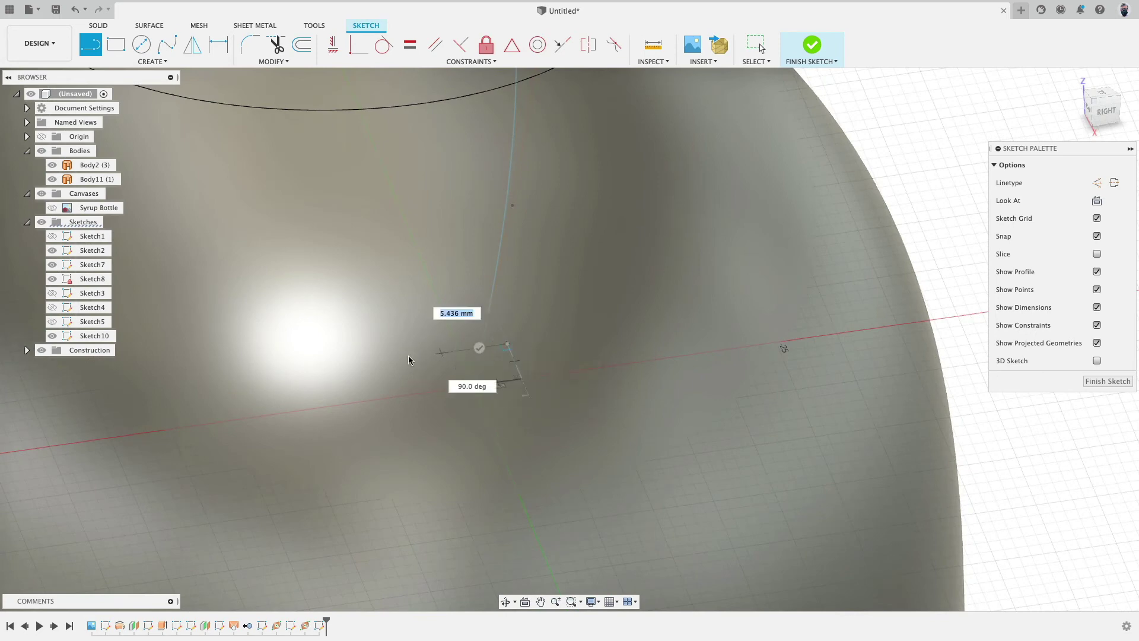
pyautogui.click(398, 360)
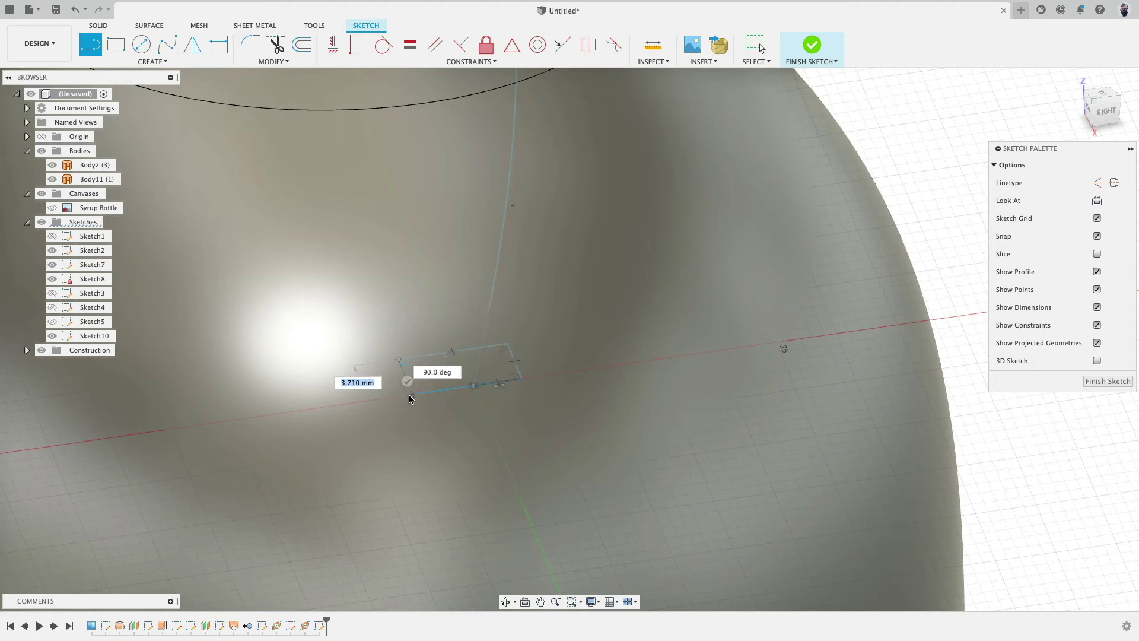
pyautogui.click(411, 393)
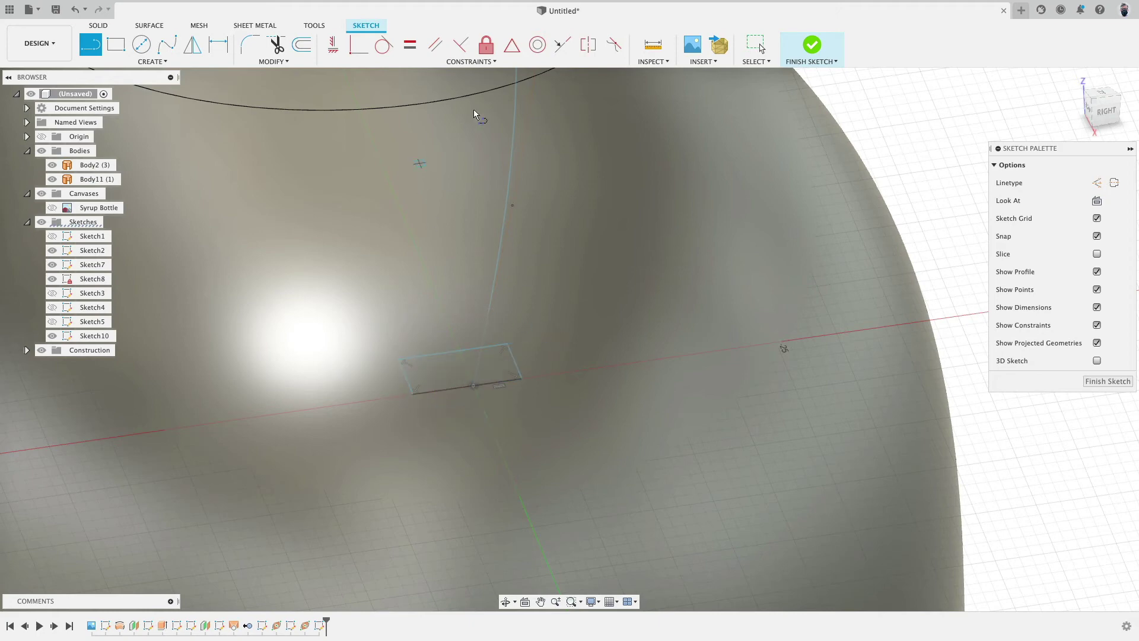
# Step: Constrain the two base segments on either side of the spline's endpoint to equal length
pyautogui.click(410, 45)
pyautogui.click(501, 386)
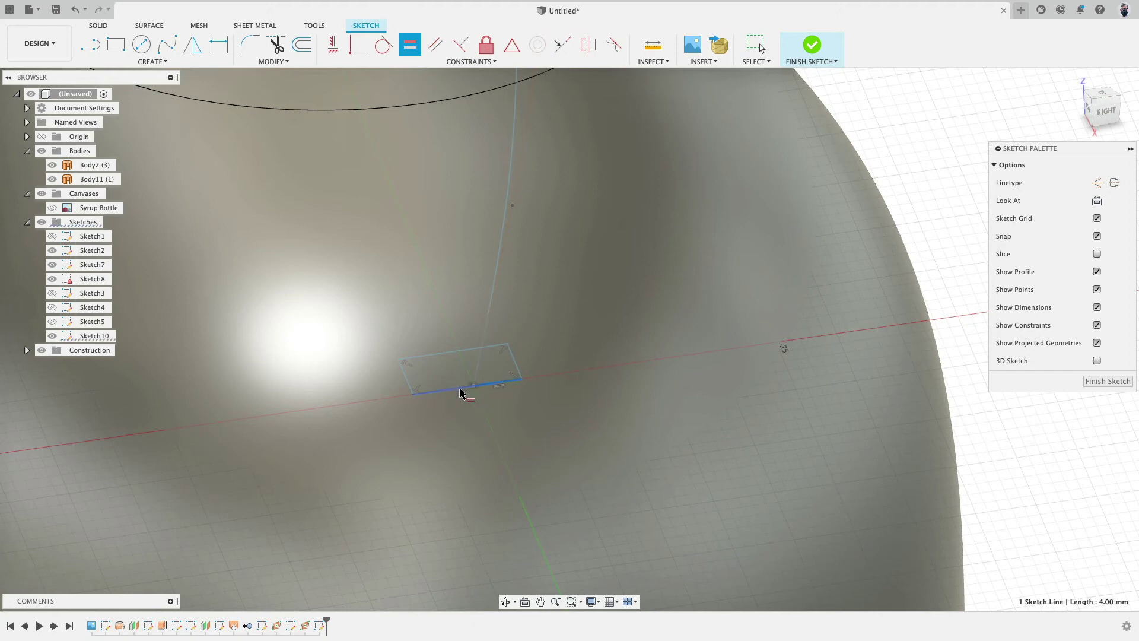
pyautogui.click(460, 389)
# Step: Dimension the profile 3 mm deep and 6 mm wide and finish the sketch
pyautogui.press('d')
pyautogui.click(414, 373)
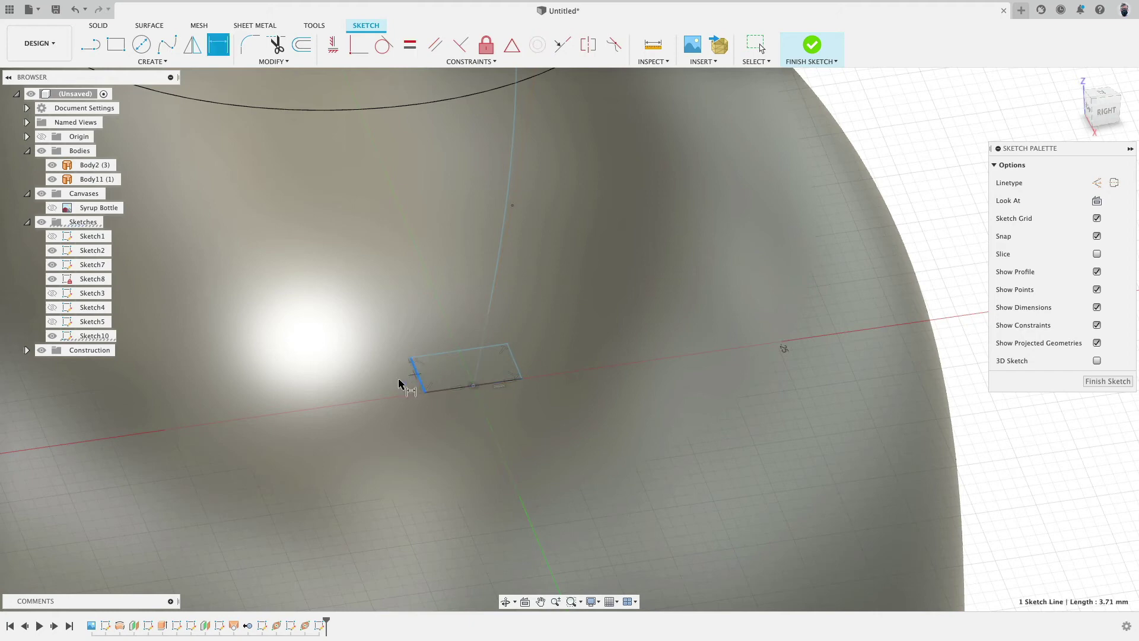
pyautogui.click(395, 387)
pyautogui.write('3')
pyautogui.press('Return')
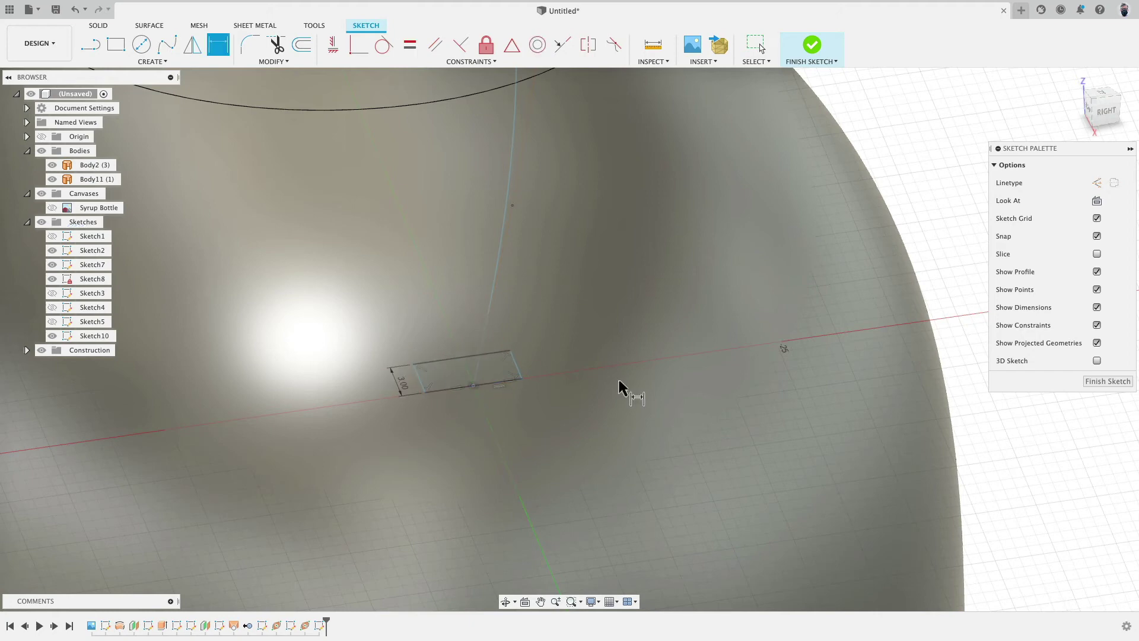
pyautogui.click(444, 345)
pyautogui.click(445, 331)
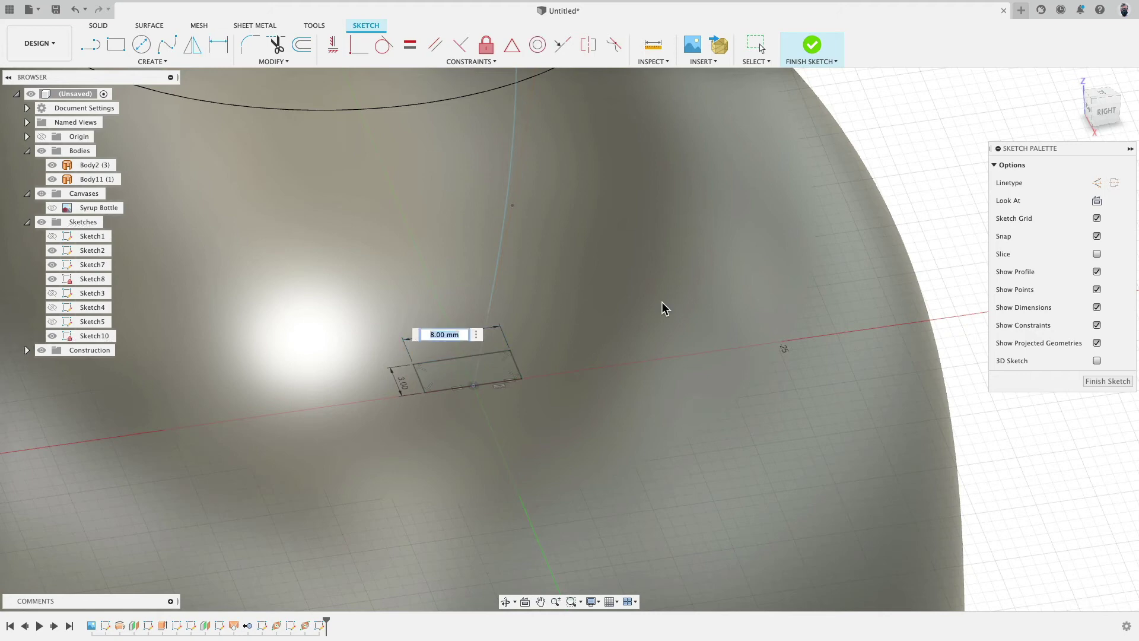
pyautogui.write('8')
pyautogui.press('Return')
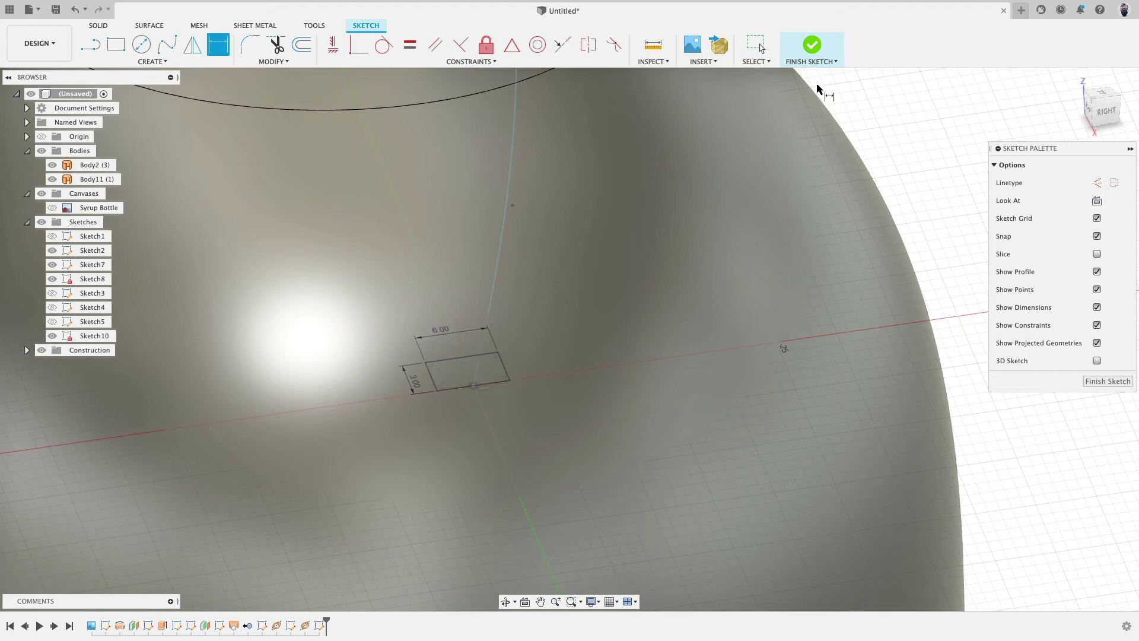
pyautogui.scroll(-5, 698, 268)
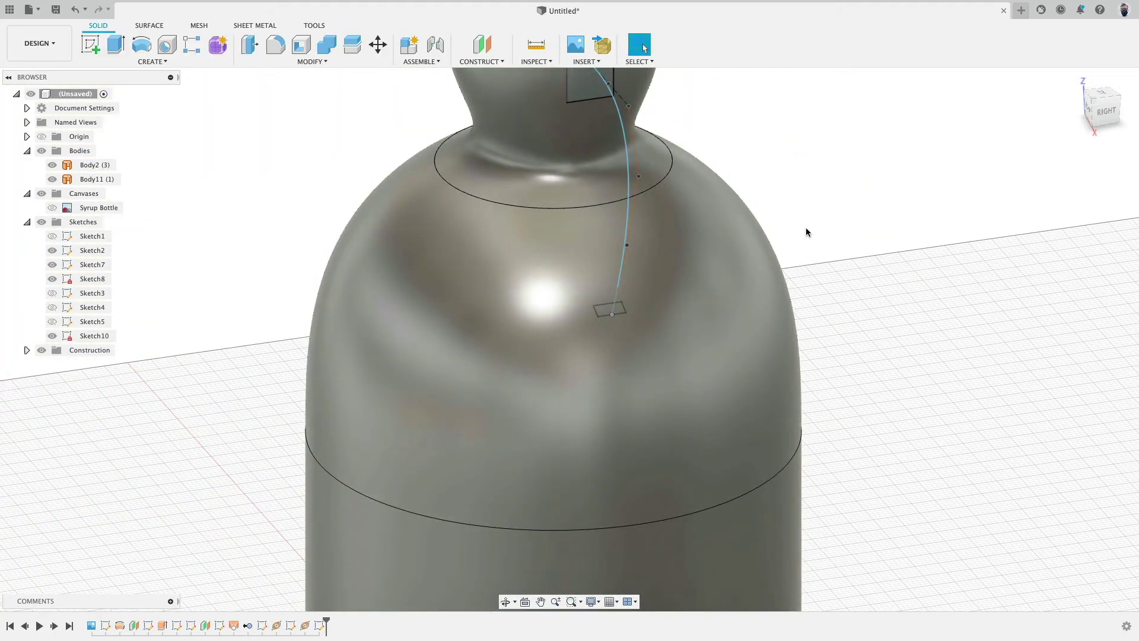
# Step: Hide the bodies and loft a new body from the upper handle profile to the small lower profile, with the spline as centerline
pyautogui.keyDown('shift'); pyautogui.moveTo(806, 232); pyautogui.dragTo(630, 328, button='middle'); pyautogui.keyUp('shift')
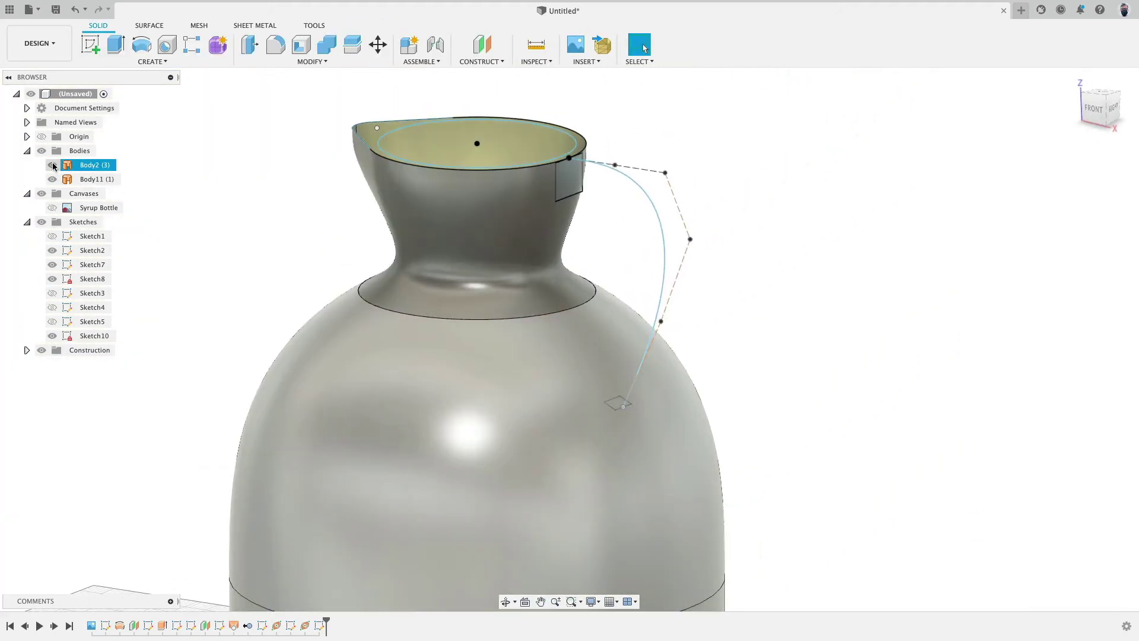
pyautogui.click(42, 151)
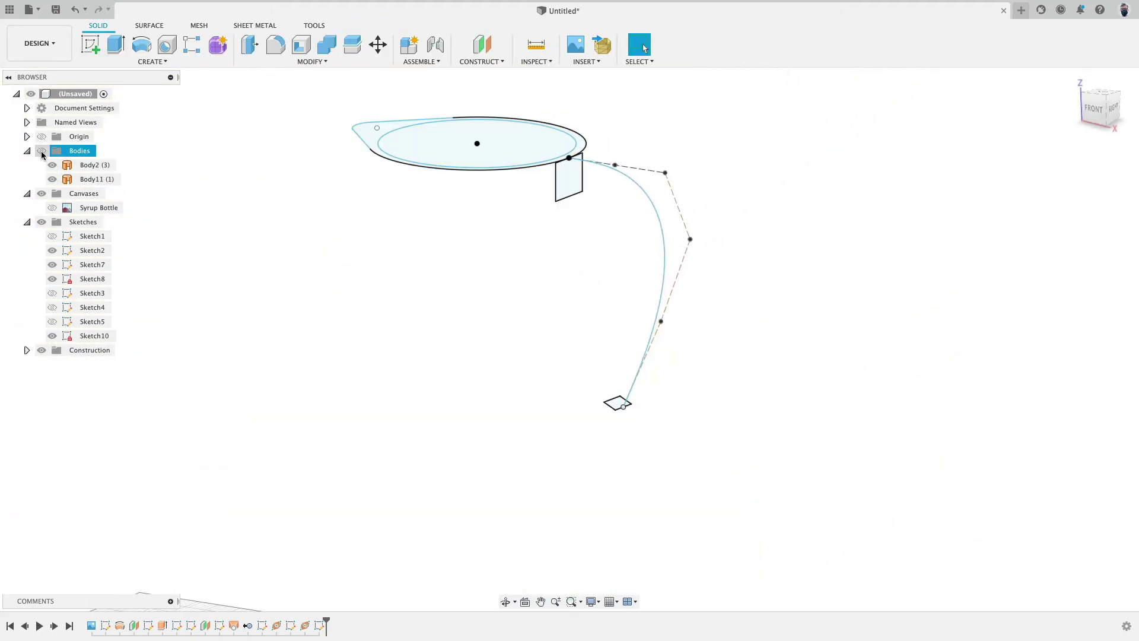
pyautogui.click(140, 61)
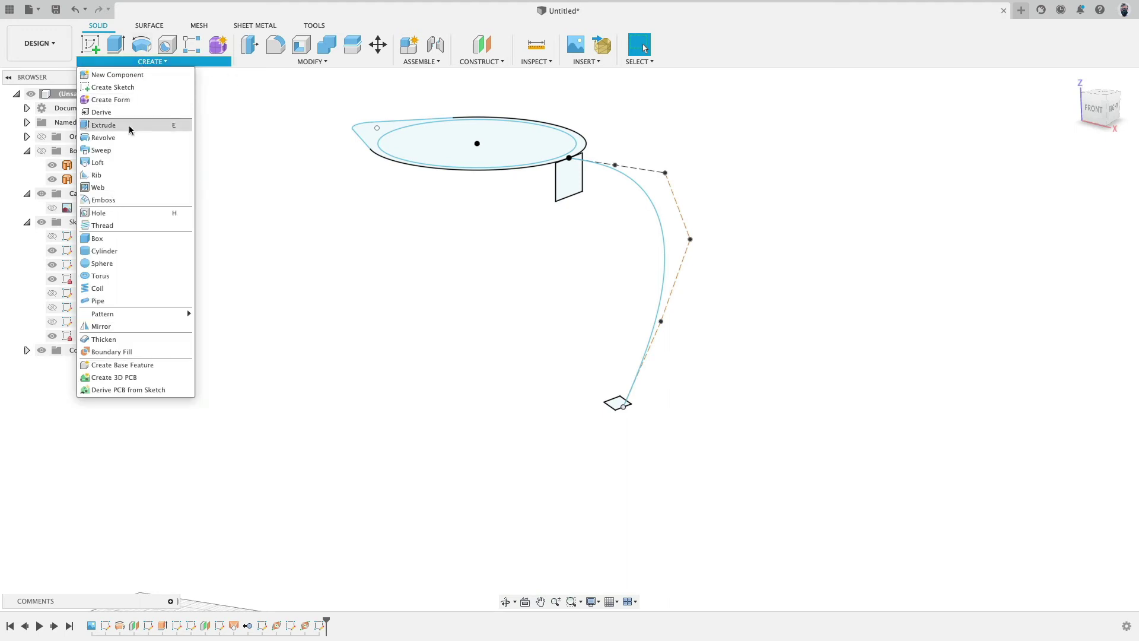
pyautogui.click(124, 163)
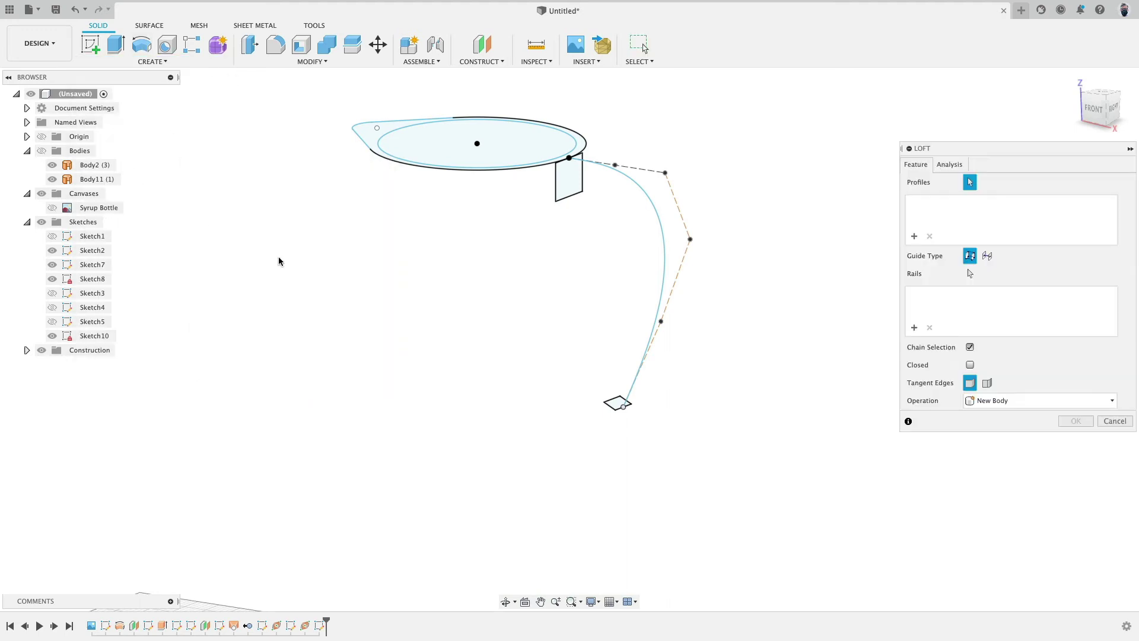
pyautogui.click(566, 183)
pyautogui.scroll(3, 521, 425)
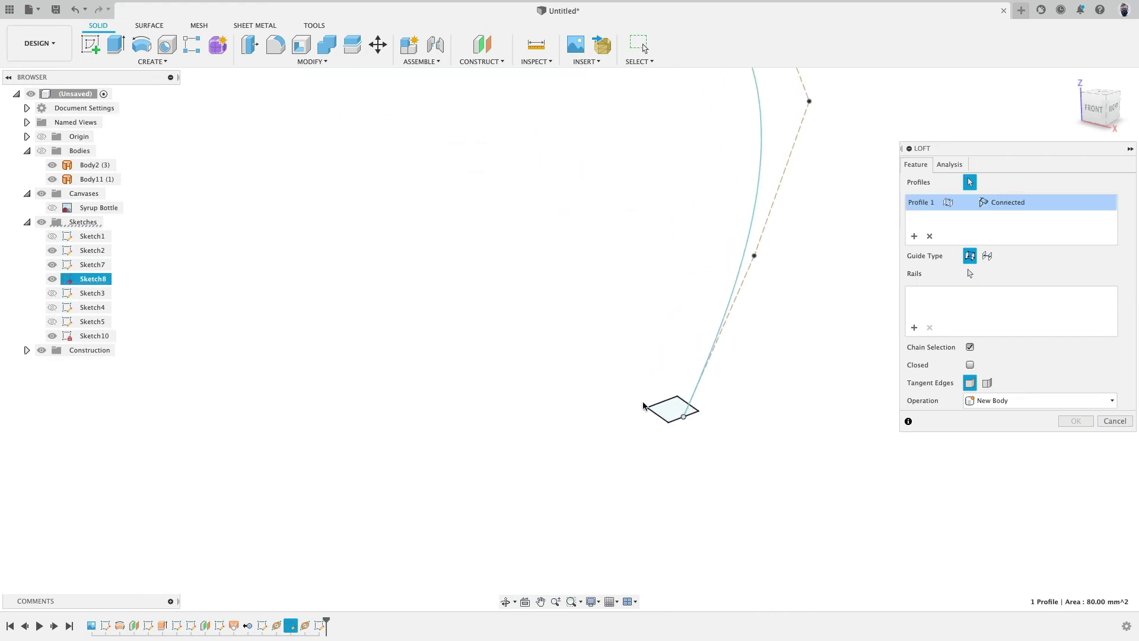
pyautogui.click(675, 415)
pyautogui.scroll(-3, 559, 349)
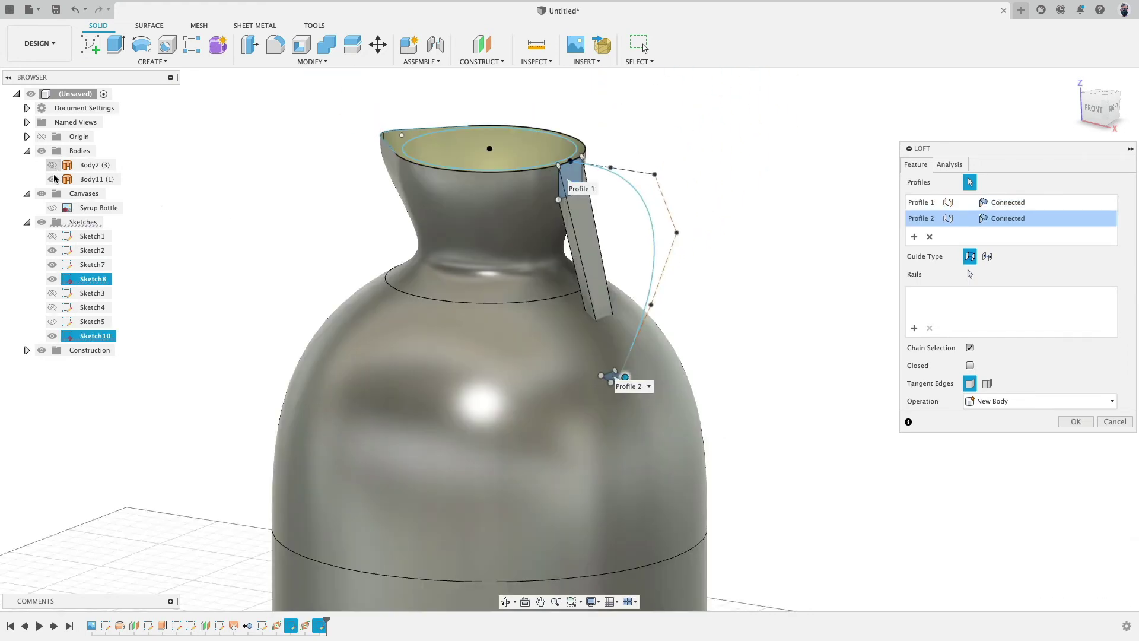
pyautogui.click(987, 257)
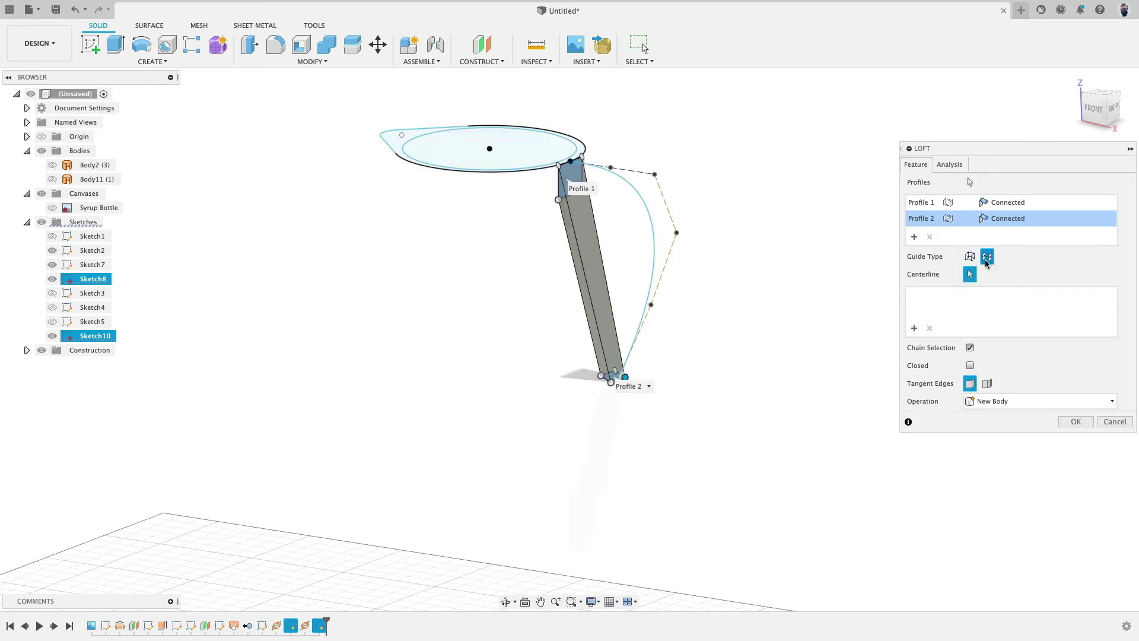
pyautogui.click(653, 218)
pyautogui.moveTo(742, 249)
pyautogui.keyDown('shift'); pyautogui.mouseDown(button='middle')
pyautogui.moveTo(688, 246)
pyautogui.moveTo(760, 231)
pyautogui.moveTo(888, 236)
pyautogui.moveTo(738, 247)
pyautogui.moveTo(732, 300)
pyautogui.moveTo(725, 262)
pyautogui.moveTo(785, 249)
pyautogui.moveTo(741, 241)
pyautogui.mouseUp(button='middle'); pyautogui.keyUp('shift')
pyautogui.click(1076, 421)
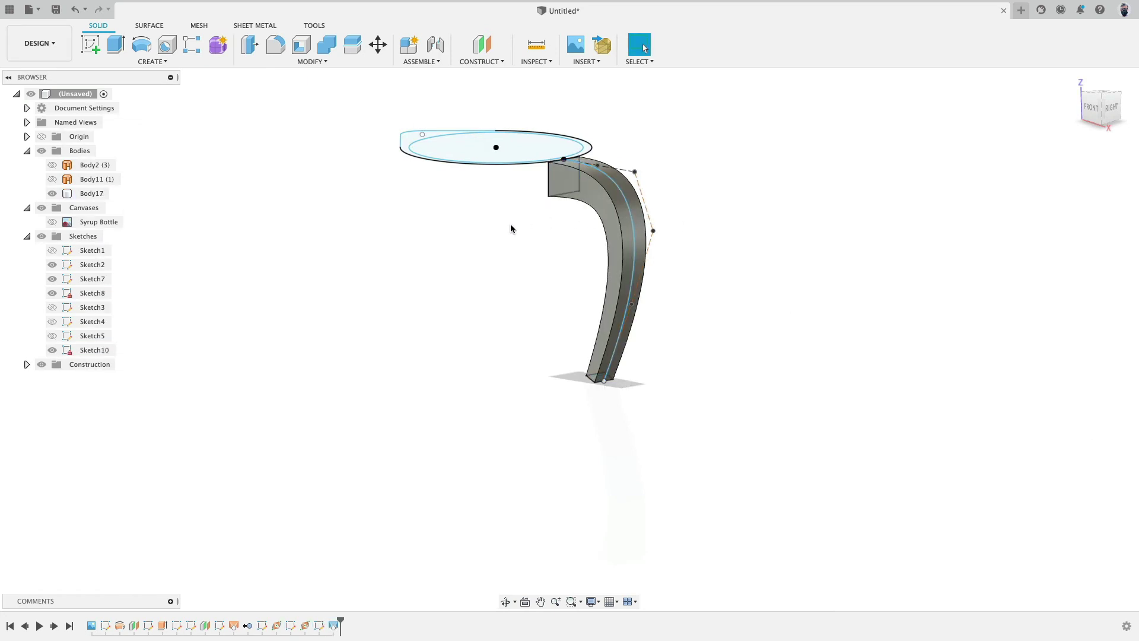
# Step: Hide the sketches and extend the handle's upper end face inward with Press Pull so it reaches into the neck
pyautogui.click(1094, 111)
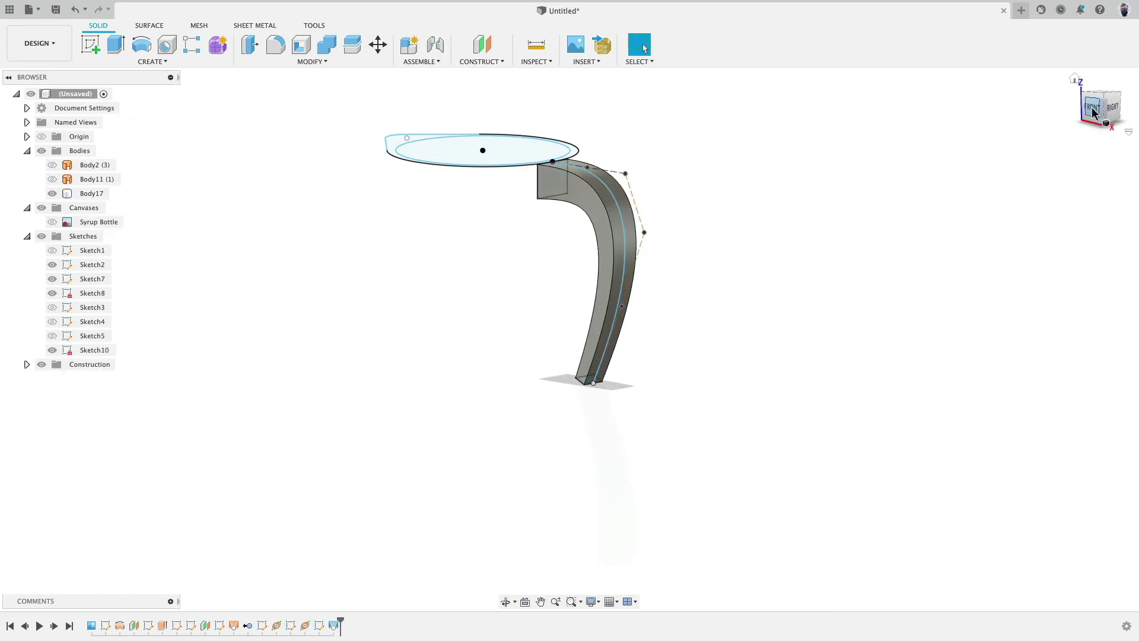
pyautogui.keyDown('shift'); pyautogui.moveTo(509, 193); pyautogui.dragTo(539, 147, button='middle'); pyautogui.keyUp('shift')
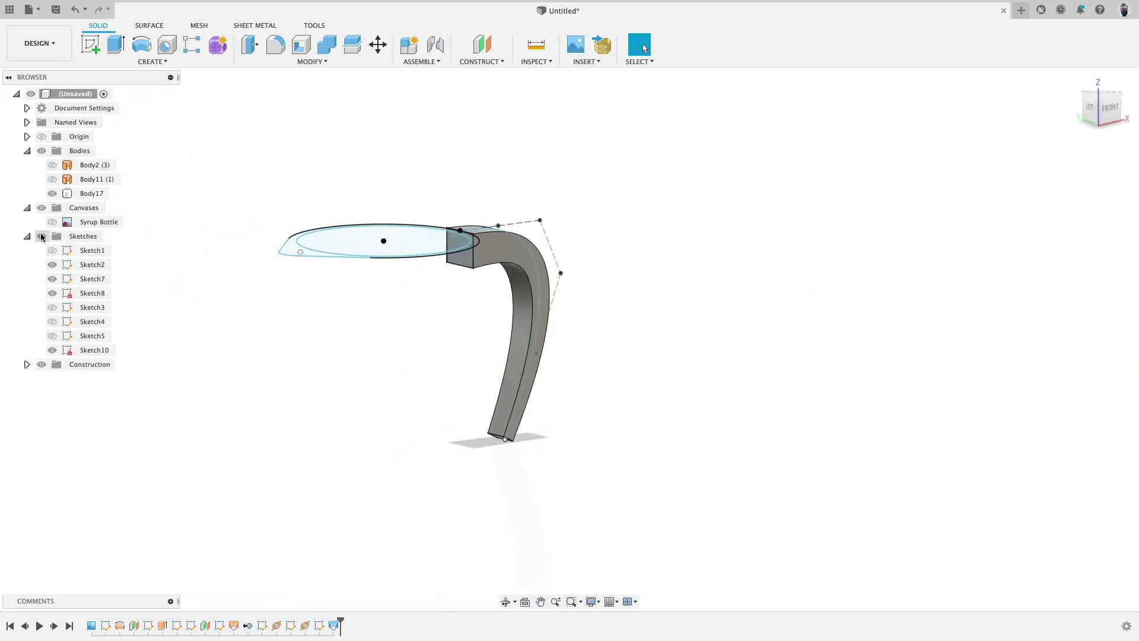
pyautogui.click(42, 236)
pyautogui.click(250, 45)
pyautogui.click(460, 254)
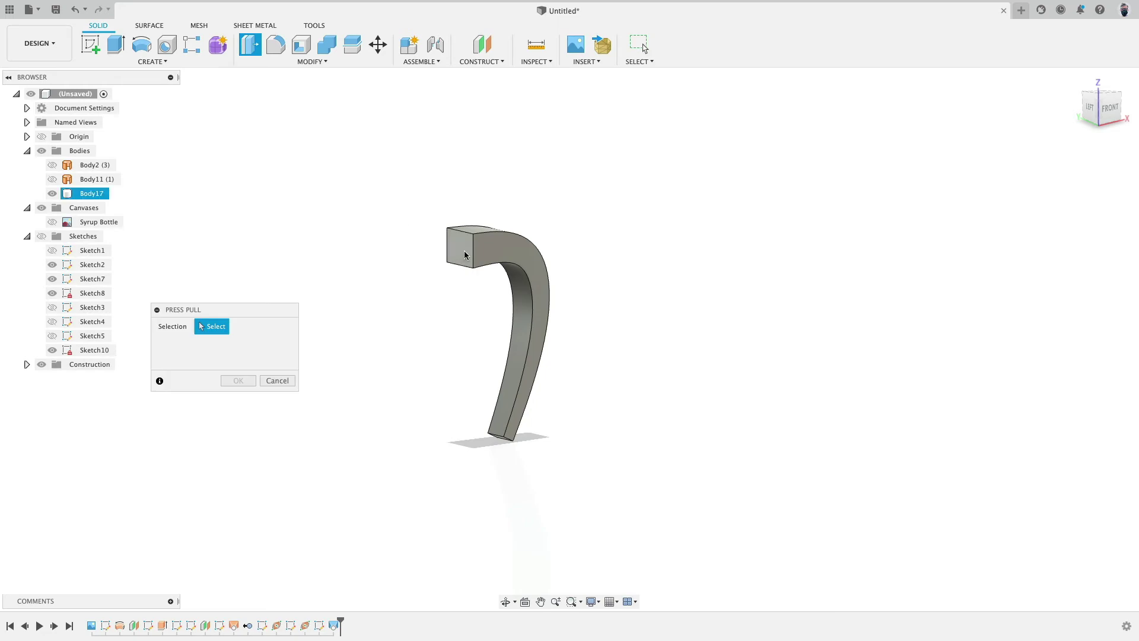
pyautogui.moveTo(459, 254); pyautogui.dragTo(418, 258)
pyautogui.click(246, 384)
# Step: Show the neck and main bottle bodies again together with the handle
pyautogui.keyDown('shift'); pyautogui.moveTo(611, 166); pyautogui.dragTo(586, 197, button='middle'); pyautogui.keyUp('shift')
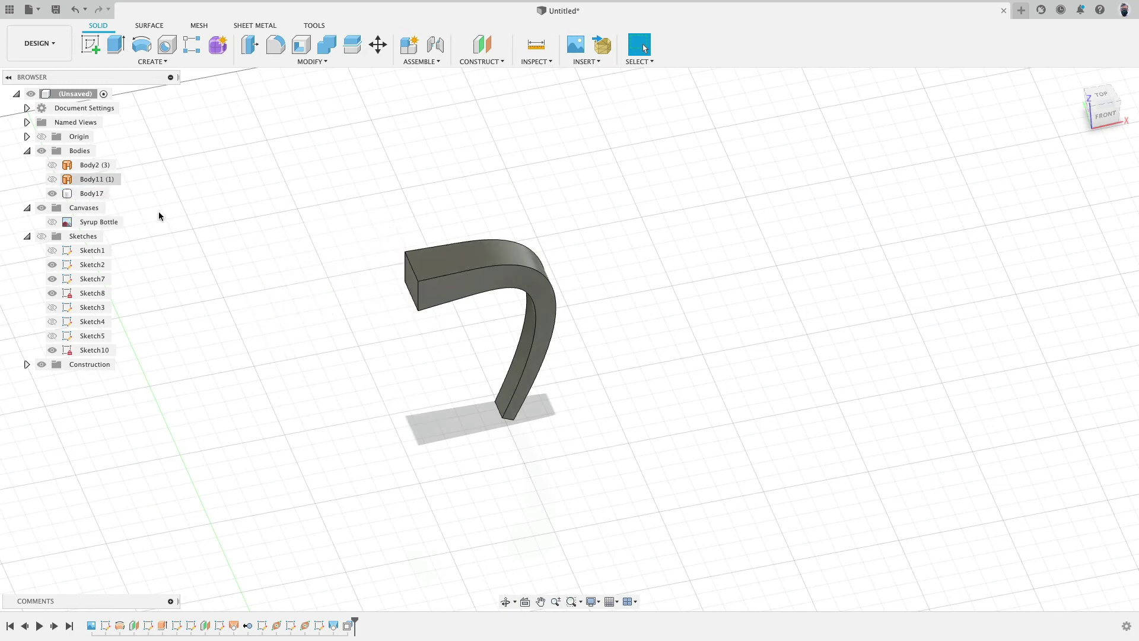
pyautogui.click(53, 179)
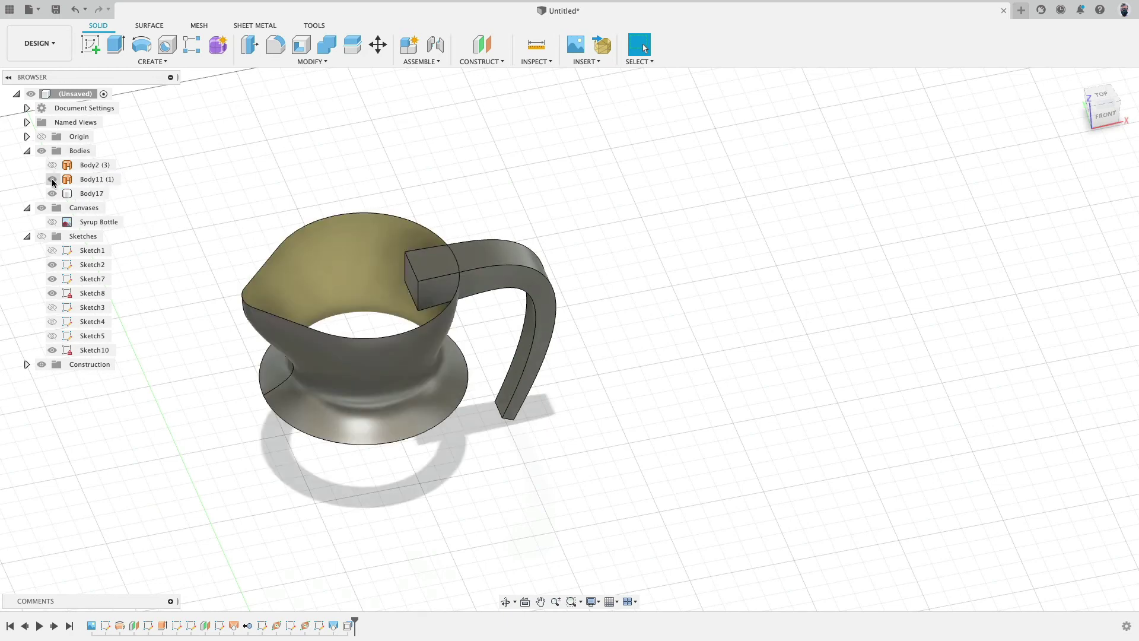
pyautogui.keyDown('shift'); pyautogui.moveTo(437, 183); pyautogui.dragTo(425, 162, button='middle'); pyautogui.keyUp('shift')
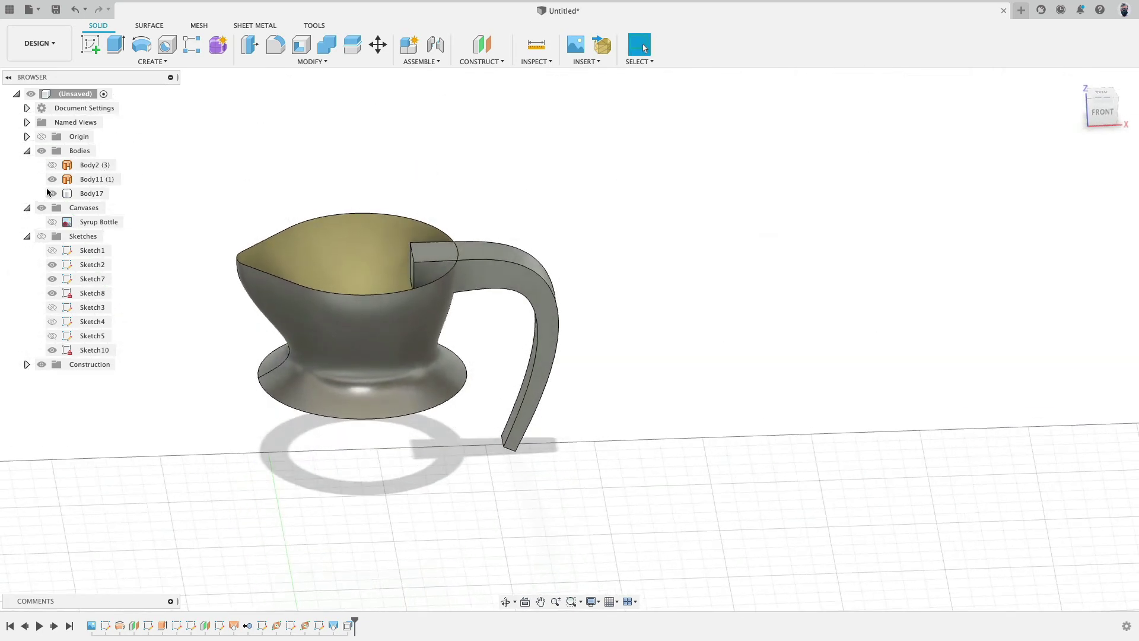
pyautogui.click(52, 166)
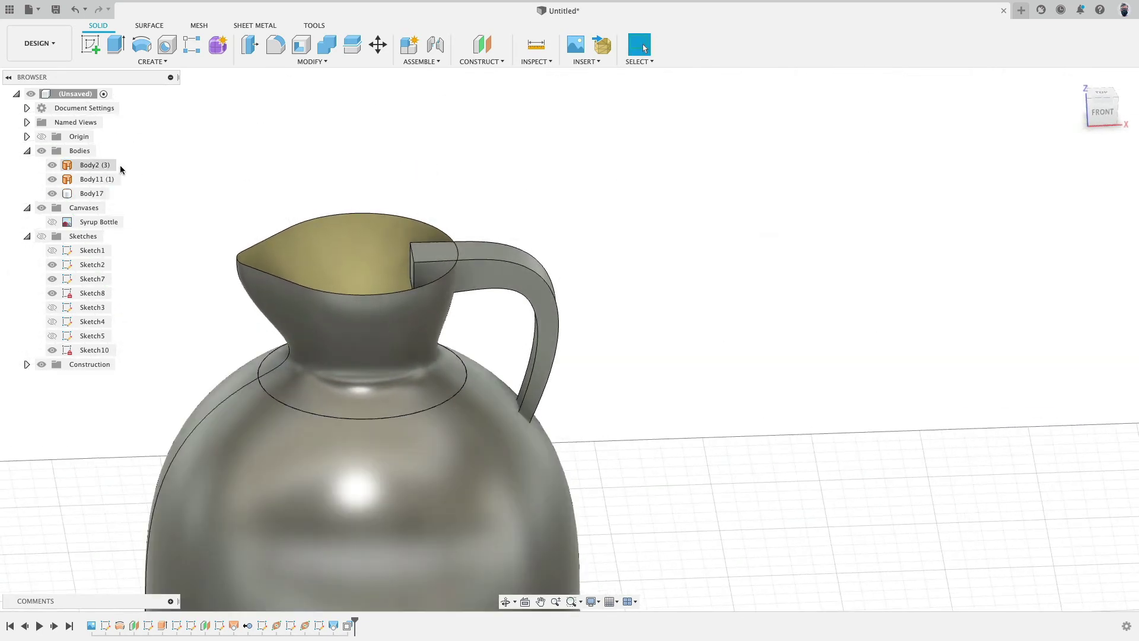
pyautogui.moveTo(236, 152); pyautogui.dragTo(264, 117, button='middle')
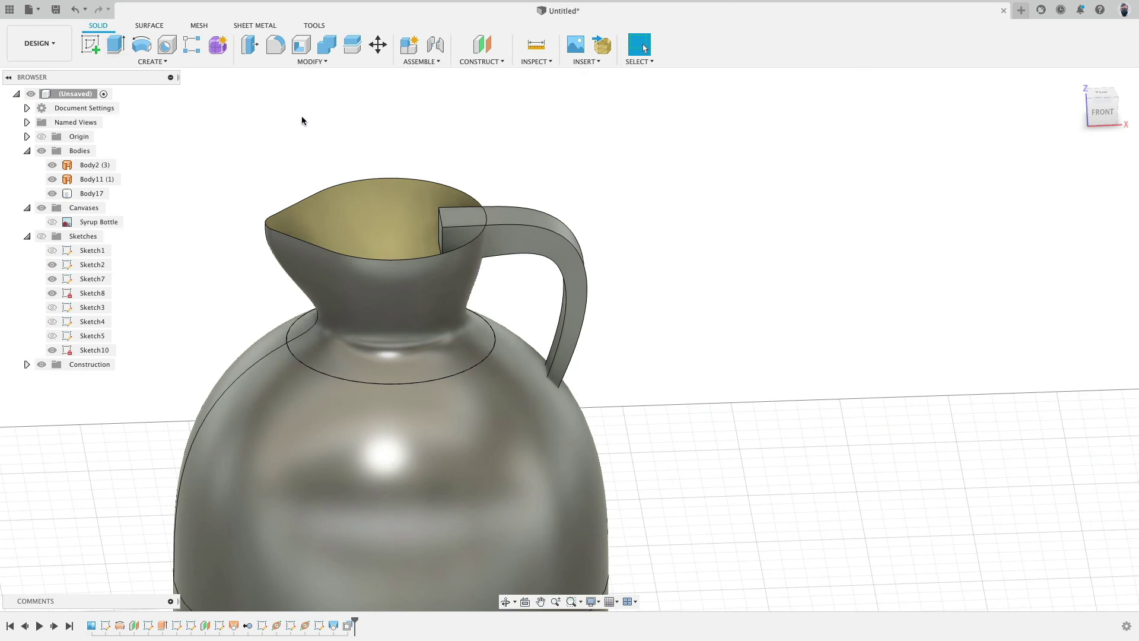
# Step: Patch the open rim of the neck with a new surface body
pyautogui.click(150, 25)
pyautogui.click(116, 44)
pyautogui.click(347, 188)
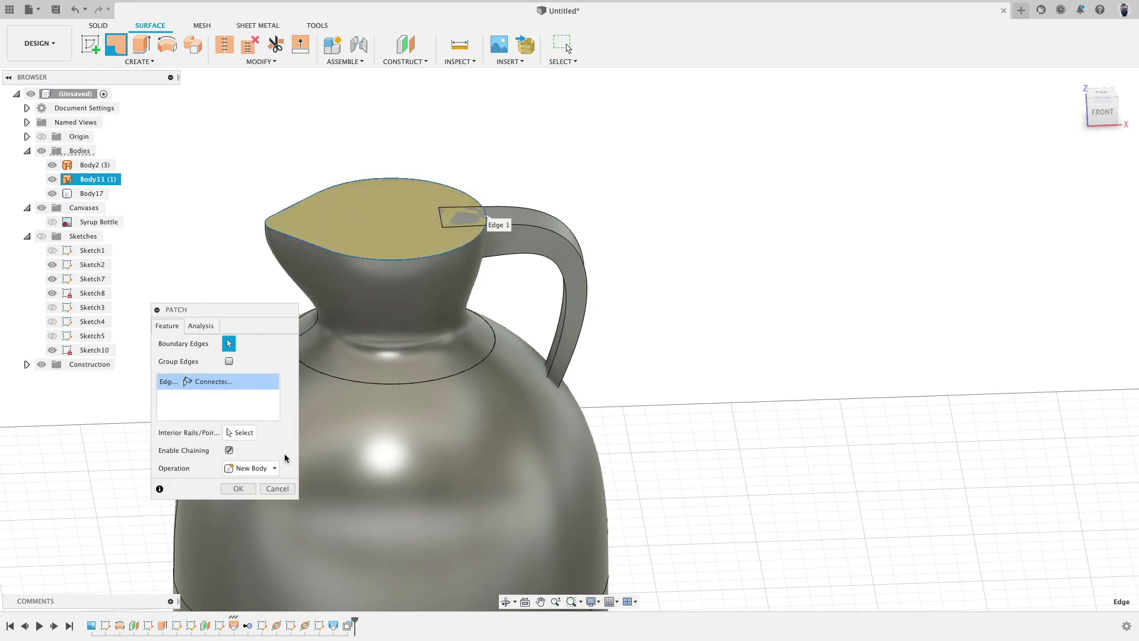
pyautogui.click(239, 488)
# Step: Stitch the rim patch, neck and main bottle surfaces into one new body with a 0.10 mm tolerance
pyautogui.keyDown('shift'); pyautogui.moveTo(785, 380); pyautogui.dragTo(771, 304, button='middle'); pyautogui.keyUp('shift')
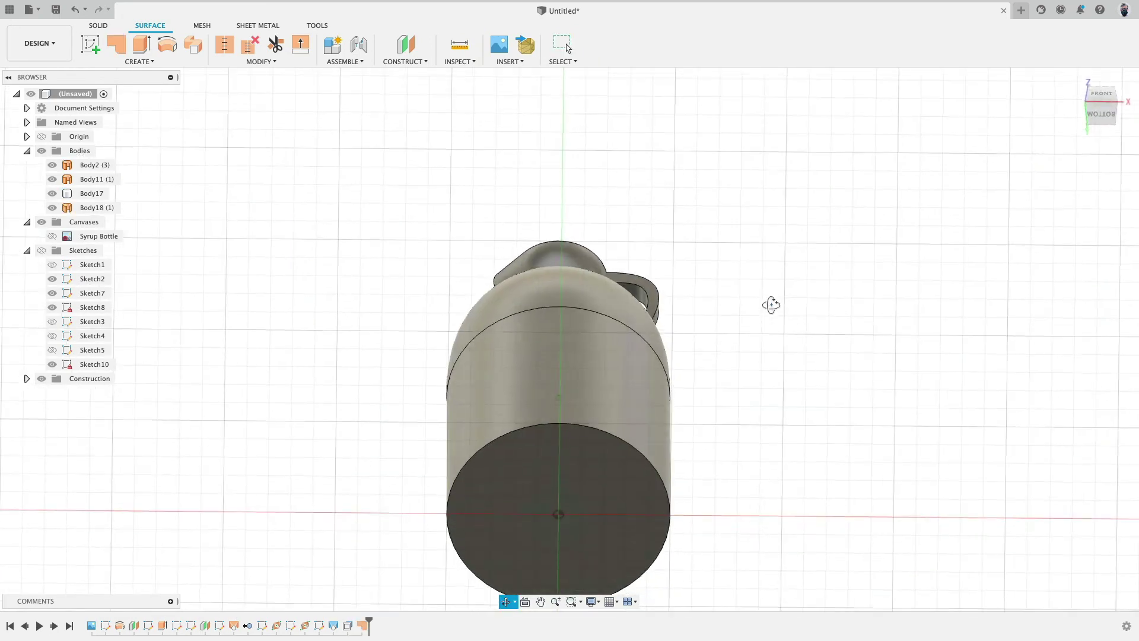
pyautogui.keyDown('shift'); pyautogui.moveTo(702, 224); pyautogui.dragTo(684, 288, button='middle'); pyautogui.keyUp('shift')
pyautogui.click(225, 44)
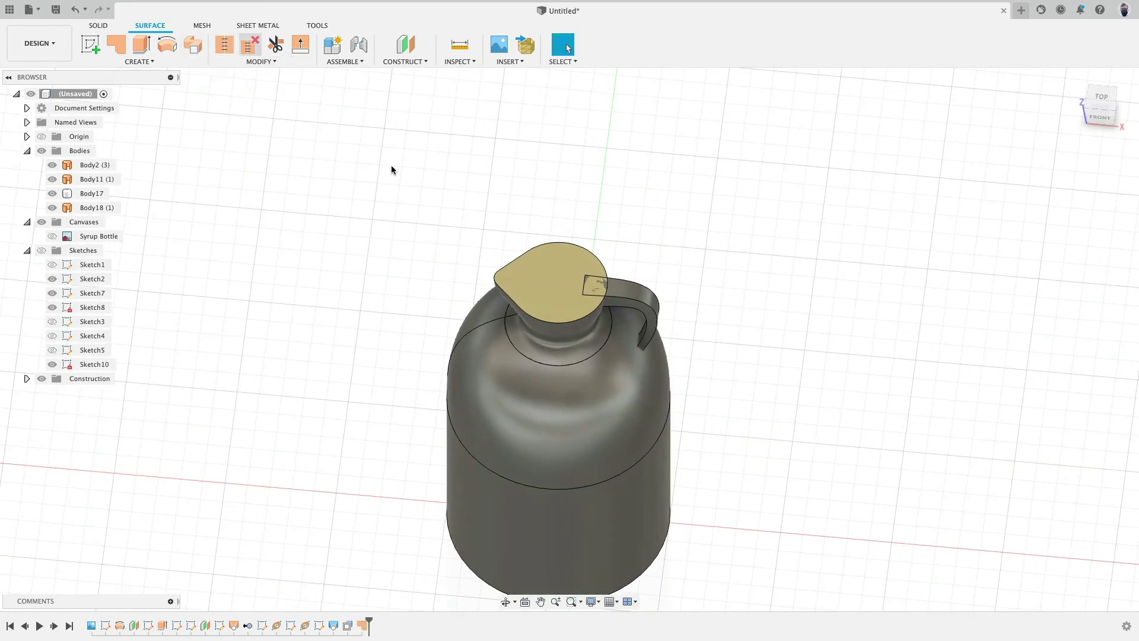
pyautogui.click(535, 290)
pyautogui.click(544, 461)
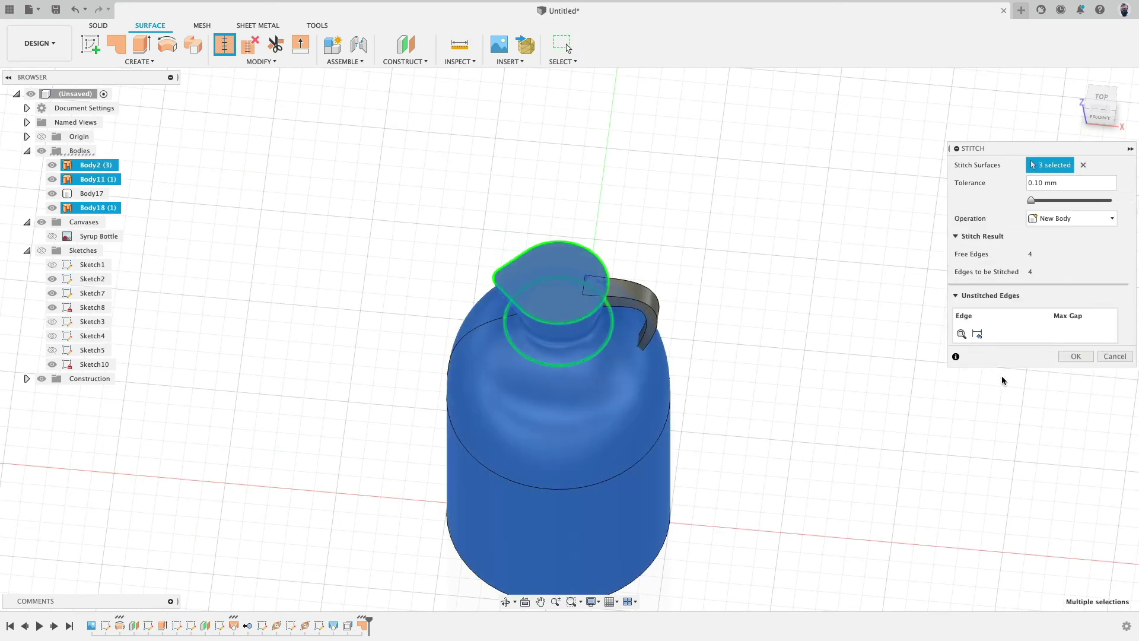
pyautogui.click(1076, 359)
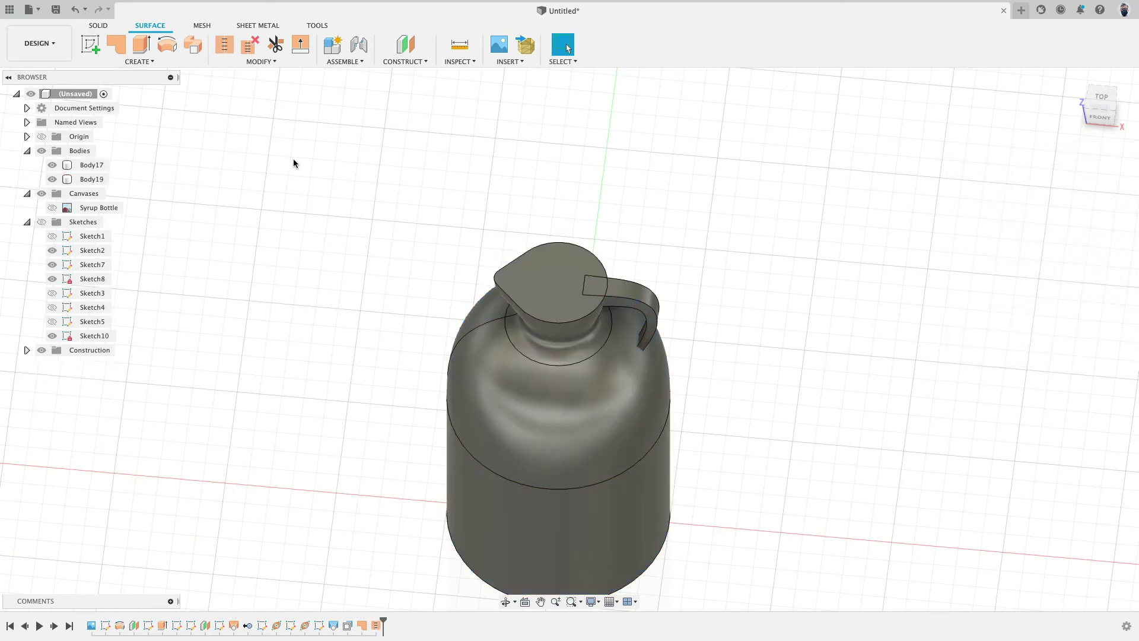
# Step: Combine the handle body and the stitched bottle body with a Join operation
pyautogui.click(104, 30)
pyautogui.click(319, 46)
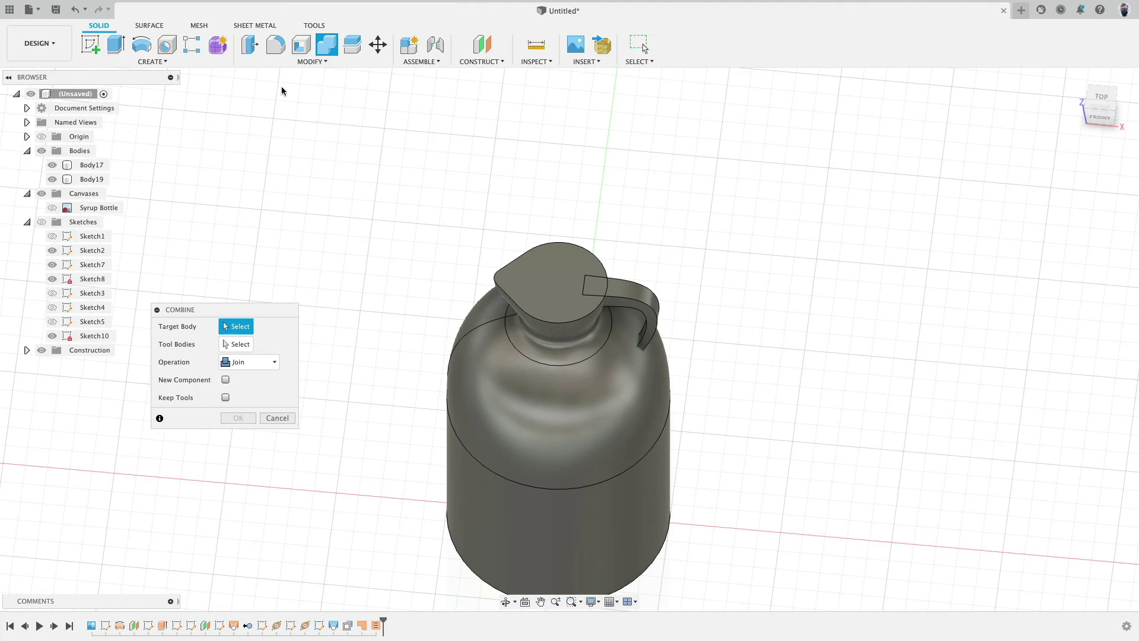
pyautogui.click(90, 165)
pyautogui.click(90, 178)
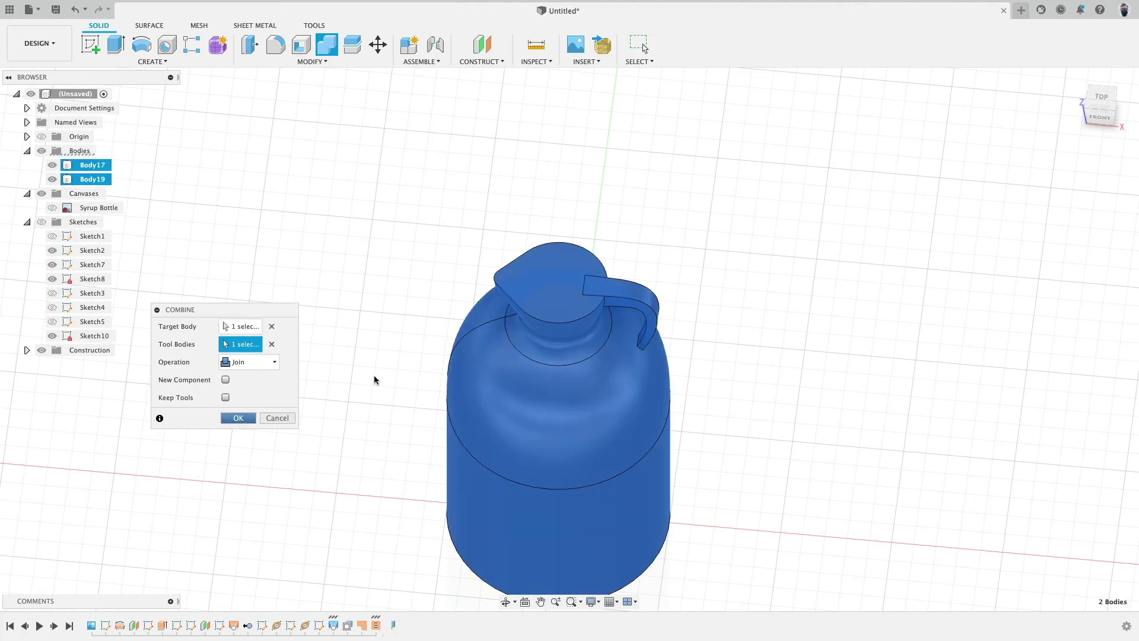
pyautogui.press('Return')
# Step: Fillet the two long edges on the inner side of the handle with a radius of about 2 mm
pyautogui.scroll(4, 643, 289)
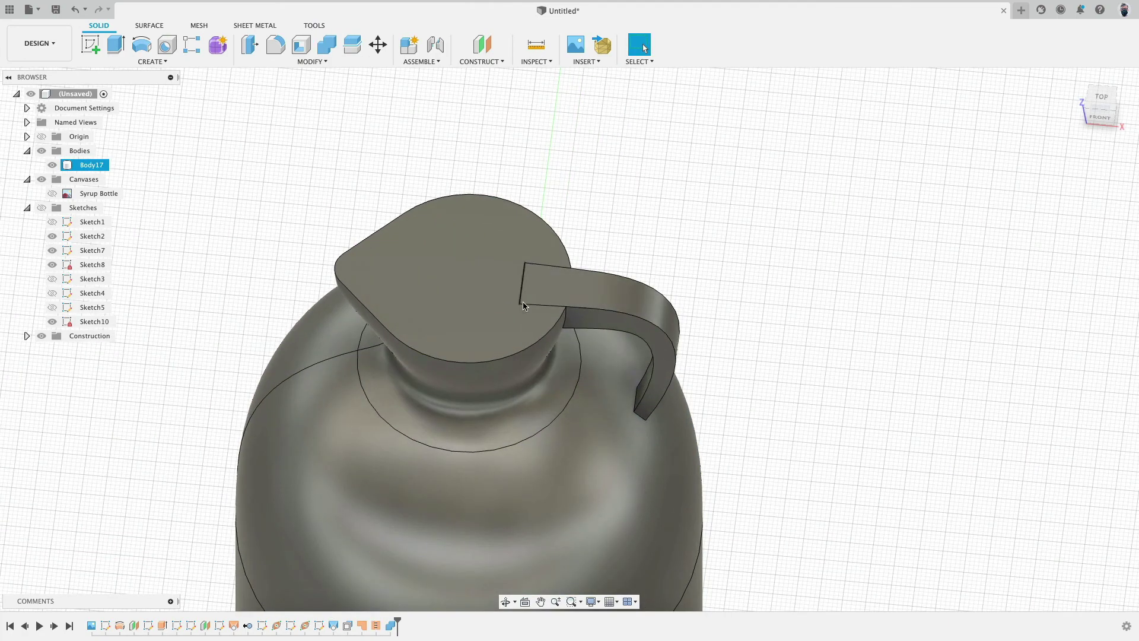
pyautogui.click(677, 234)
pyautogui.keyDown('shift'); pyautogui.moveTo(676, 233); pyautogui.dragTo(593, 181, button='middle'); pyautogui.keyUp('shift')
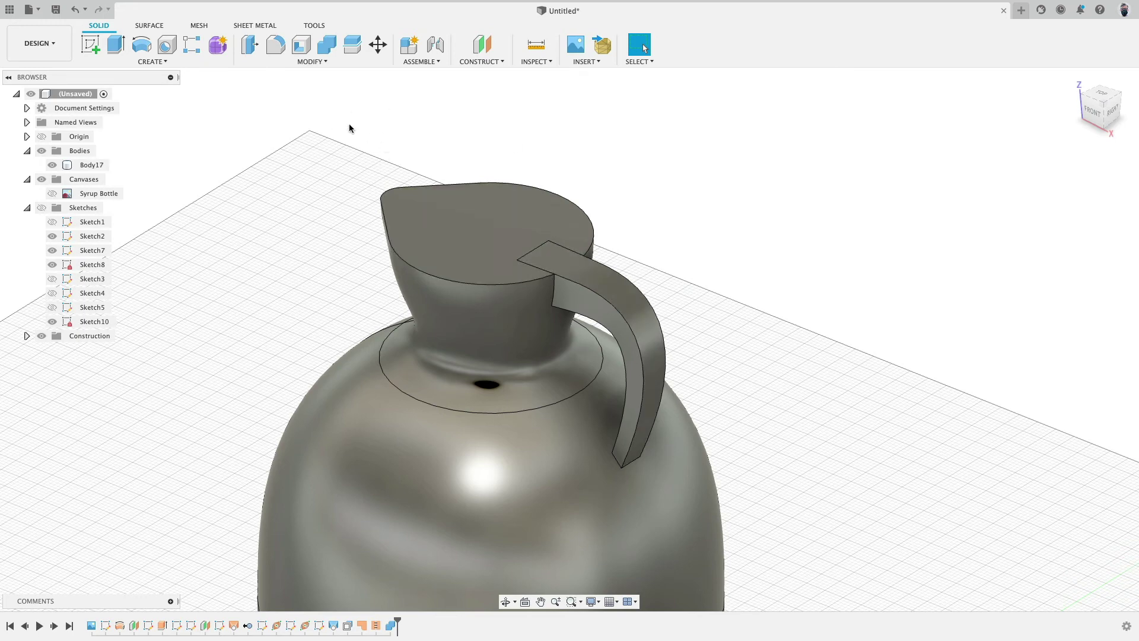
pyautogui.click(275, 45)
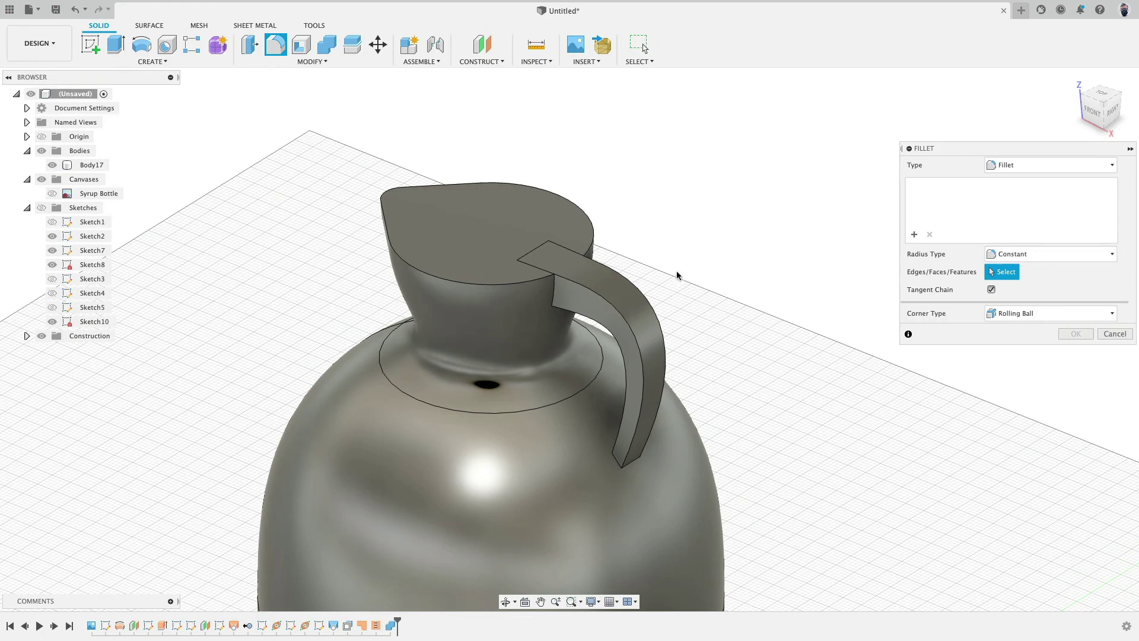
pyautogui.click(593, 319)
pyautogui.keyDown('shift'); pyautogui.moveTo(593, 319); pyautogui.dragTo(712, 332, button='middle'); pyautogui.keyUp('shift')
pyautogui.click(712, 329)
pyautogui.moveTo(715, 337); pyautogui.dragTo(712, 330)
pyautogui.rightClick(522, 228)
pyautogui.click(524, 194)
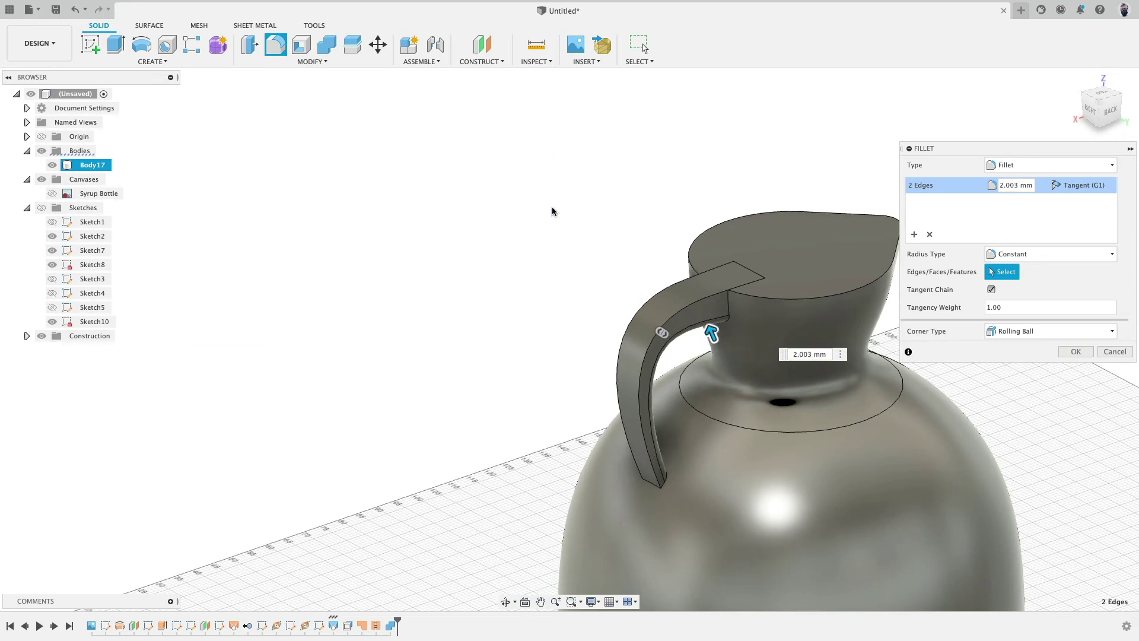
# Step: Fillet the edges where the handle meets the neck with a 6 mm radius
pyautogui.click(728, 315)
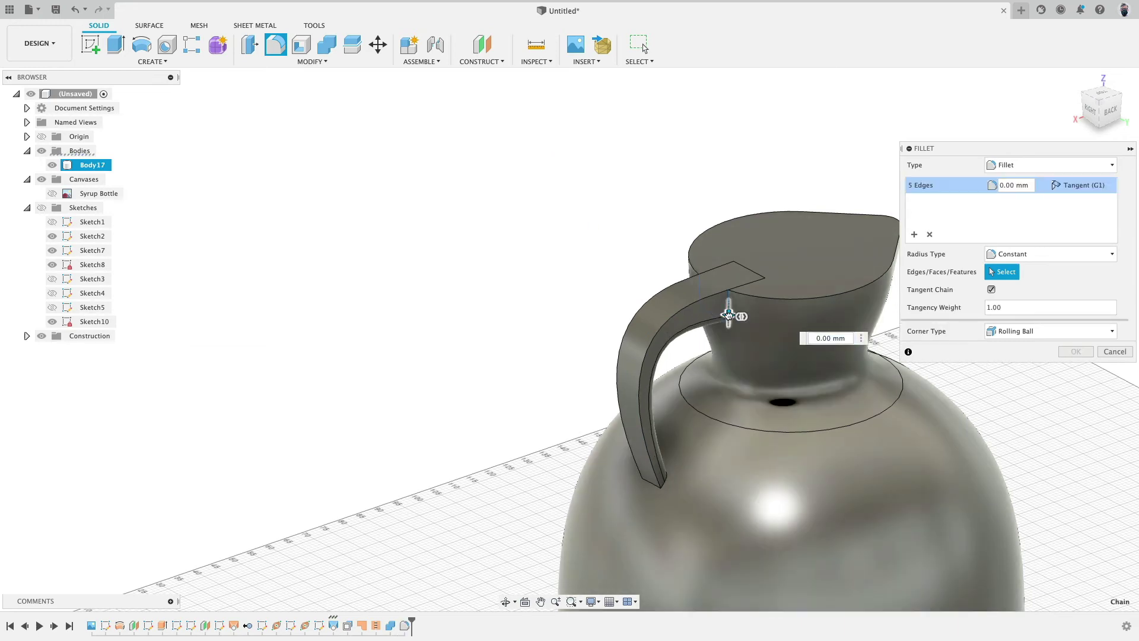
pyautogui.moveTo(728, 315); pyautogui.dragTo(730, 320)
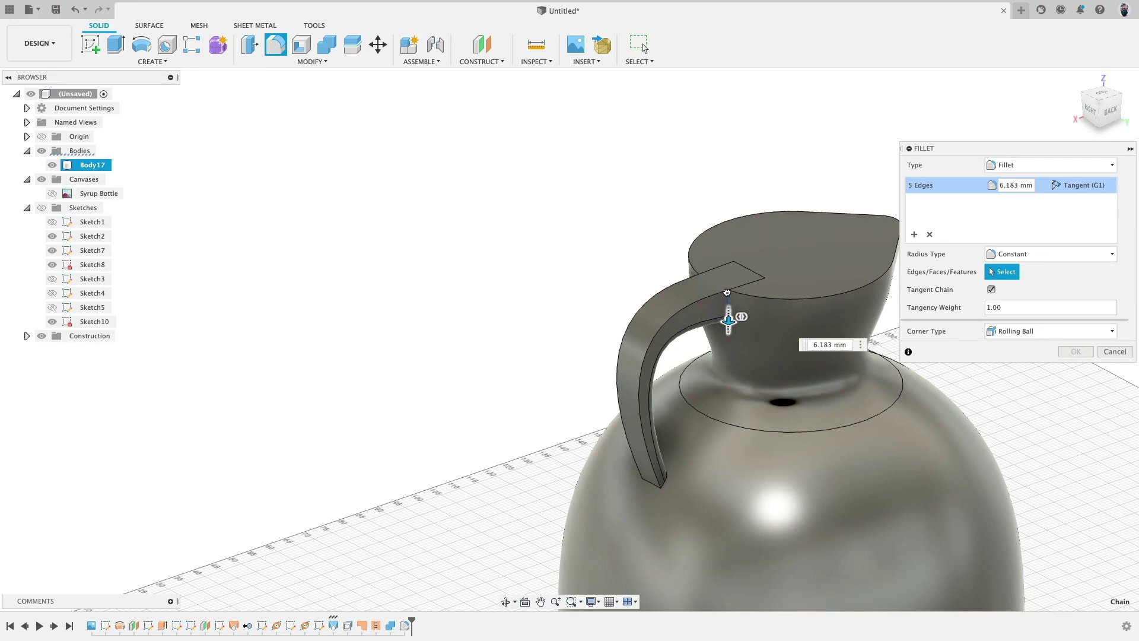
pyautogui.moveTo(727, 292); pyautogui.dragTo(730, 300)
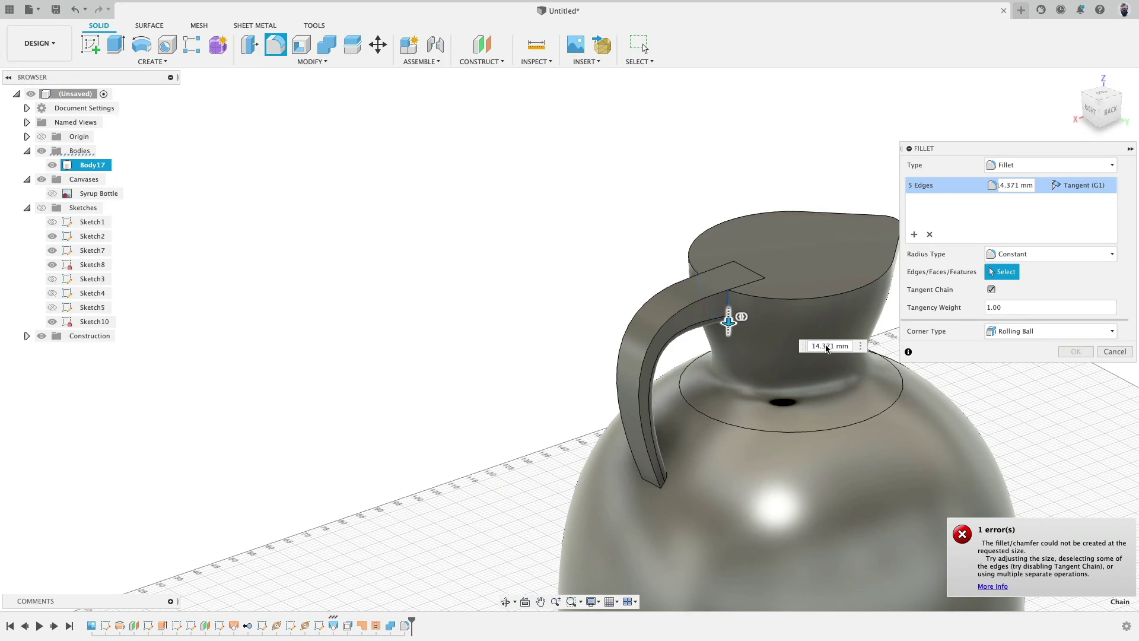
pyautogui.keyDown('shift'); pyautogui.hscroll(10, 828, 349); pyautogui.keyUp('shift')
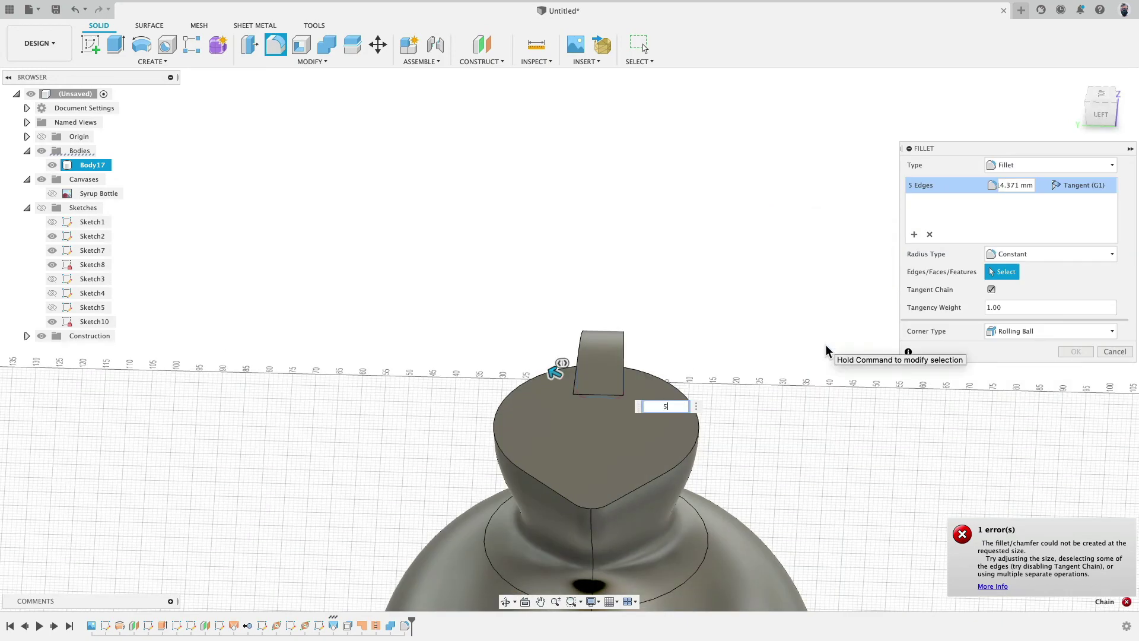
pyautogui.keyDown('shift'); pyautogui.moveTo(747, 321); pyautogui.dragTo(733, 351, button='middle'); pyautogui.keyUp('shift')
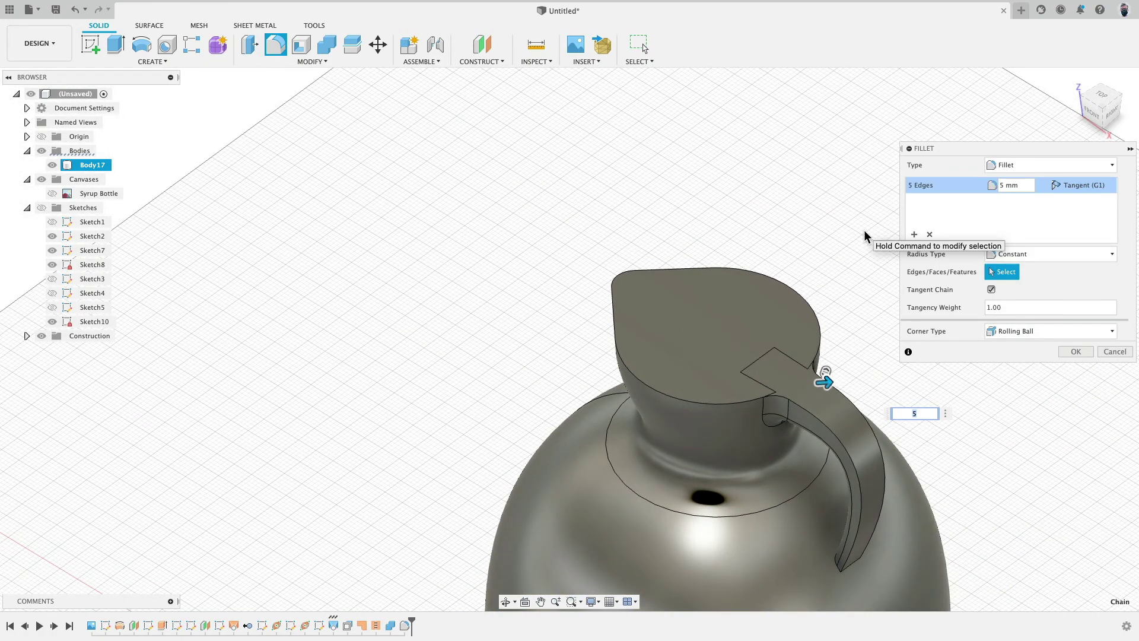
pyautogui.press('Return')
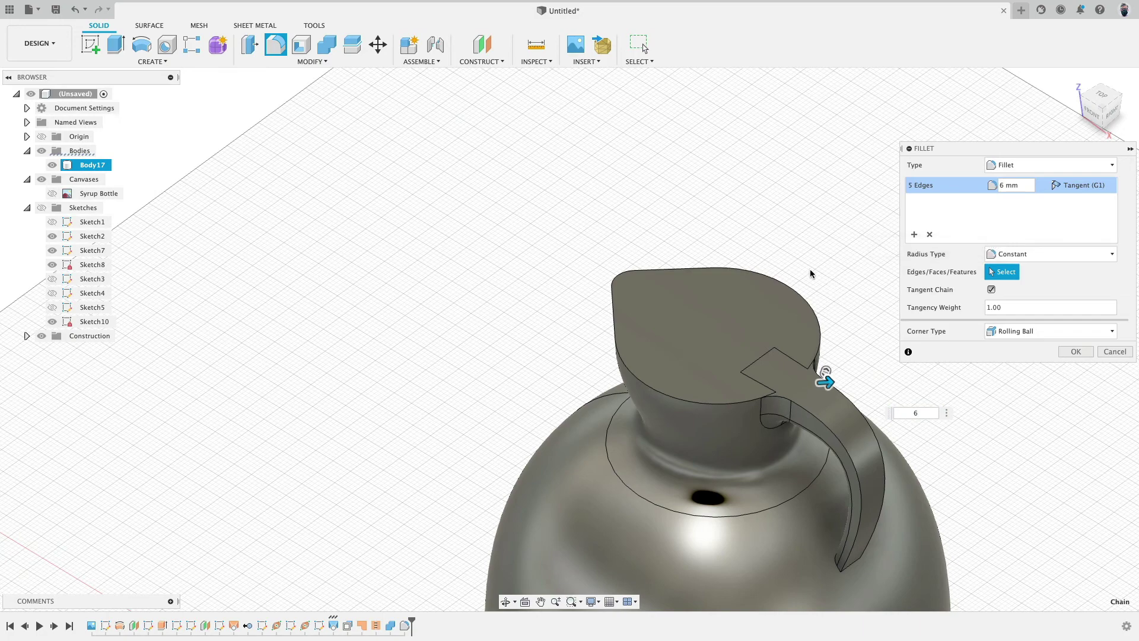
pyautogui.moveTo(810, 269); pyautogui.dragTo(659, 196, button='middle')
pyautogui.click(1075, 351)
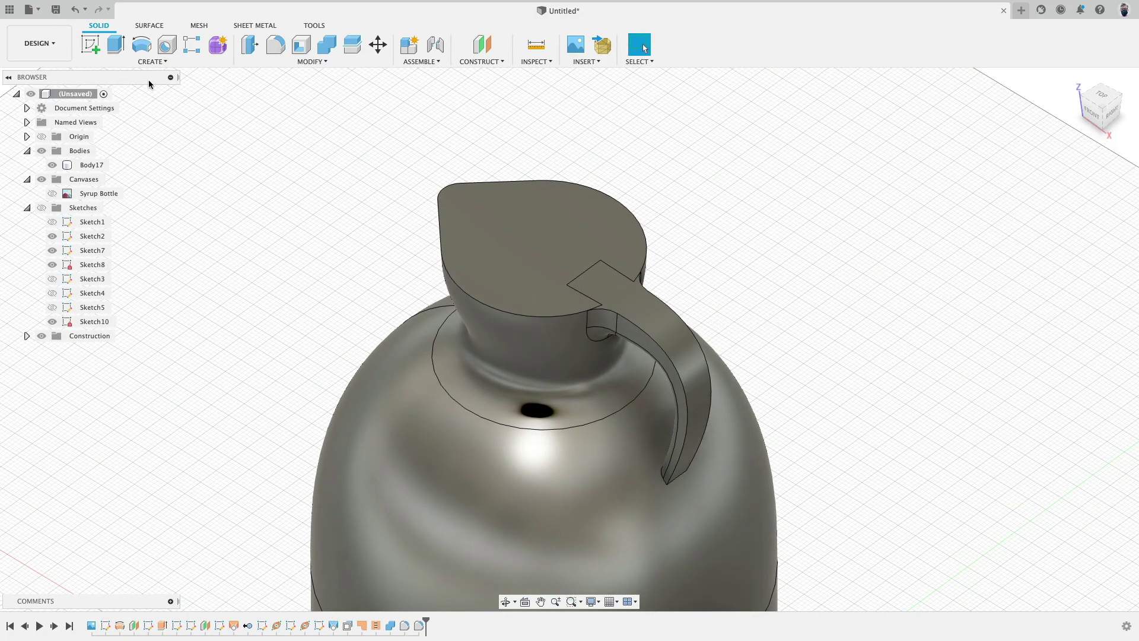
# Step: Set up a 1 mm fillet along the rim and the handle's connected outer edges
pyautogui.click(274, 46)
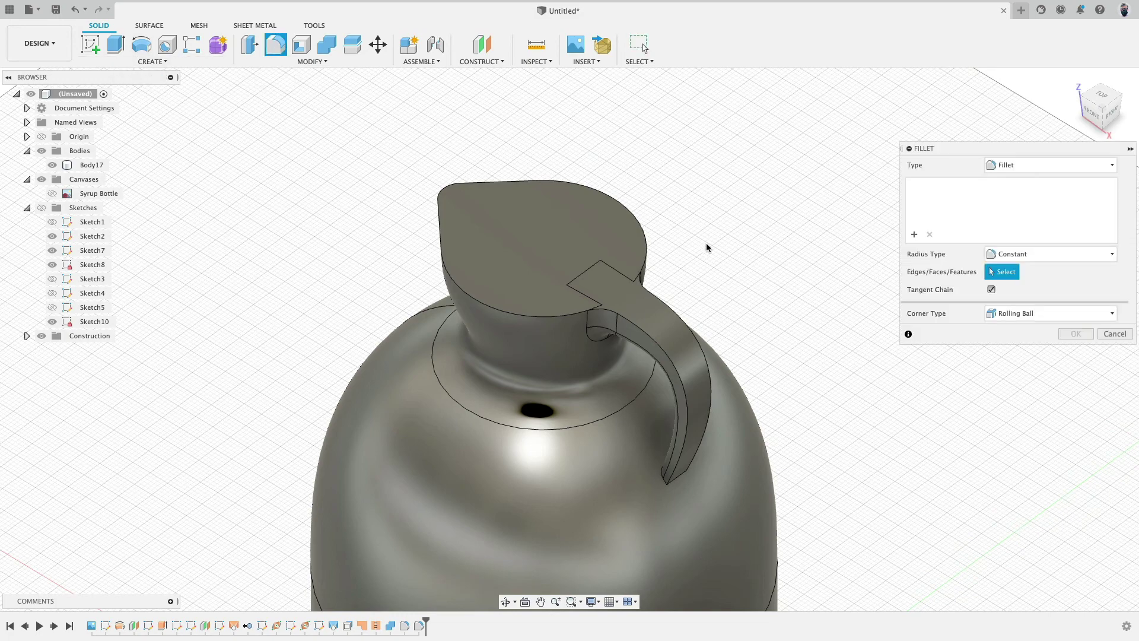
pyautogui.click(635, 327)
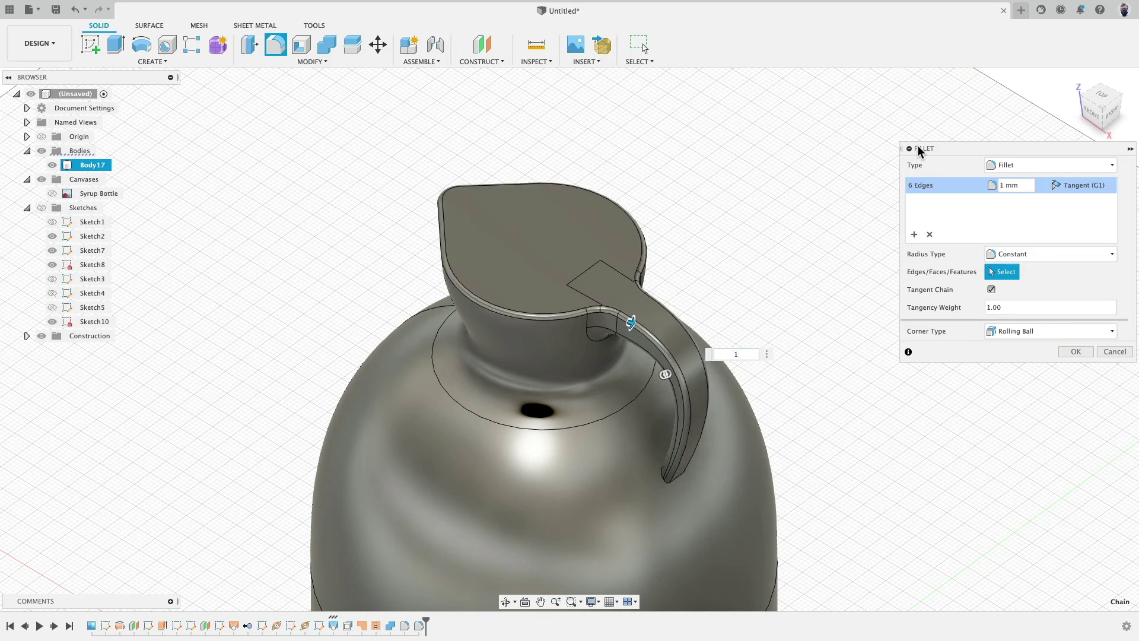
pyautogui.moveTo(796, 166)
pyautogui.keyDown('shift'); pyautogui.mouseDown(button='middle')
pyautogui.moveTo(615, 170)
pyautogui.moveTo(662, 146)
pyautogui.moveTo(778, 153)
pyautogui.moveTo(804, 178)
pyautogui.mouseUp(button='middle'); pyautogui.keyUp('shift')
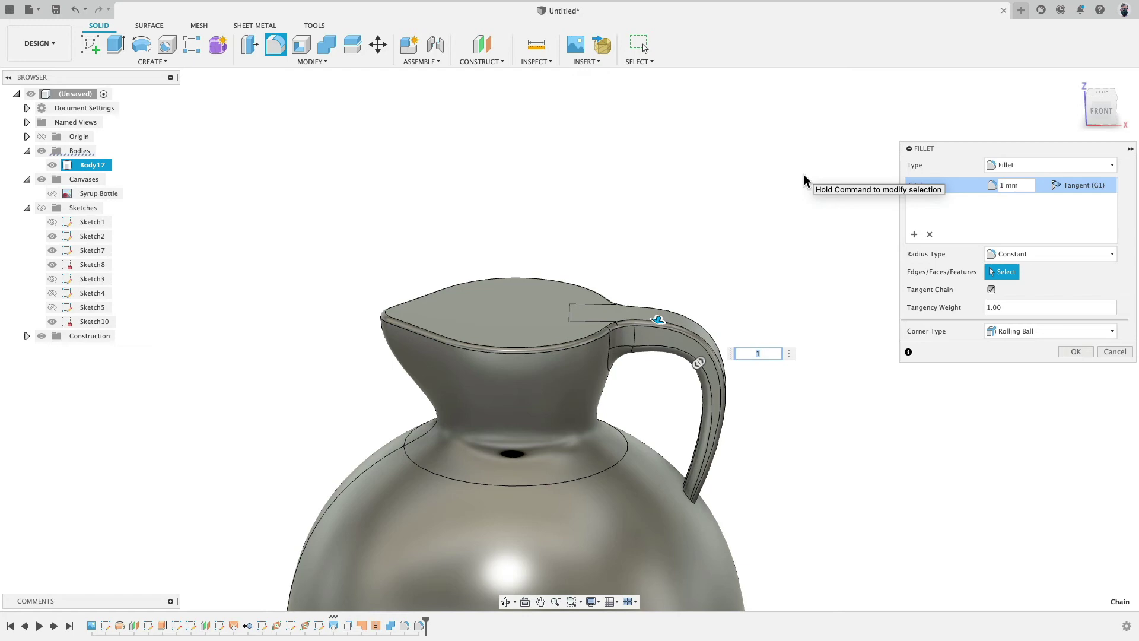
pyautogui.keyDown('shift'); pyautogui.moveTo(652, 206); pyautogui.dragTo(632, 355, button='middle'); pyautogui.keyUp('shift')
pyautogui.scroll(5, 625, 355)
pyautogui.scroll(3, 618, 347)
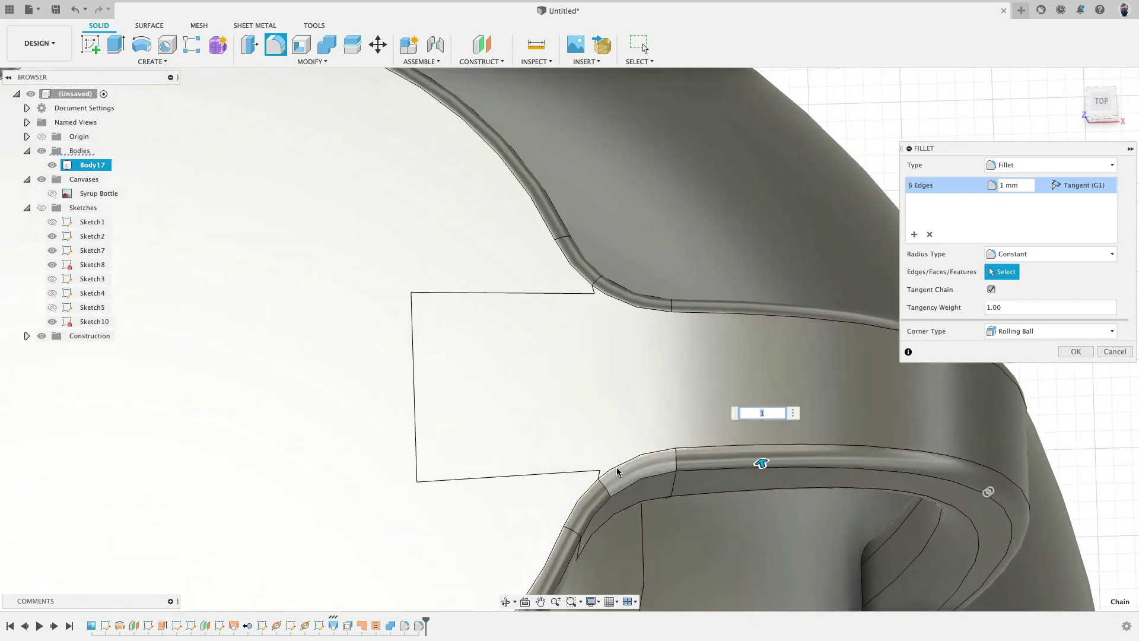
pyautogui.scroll(4, 597, 474)
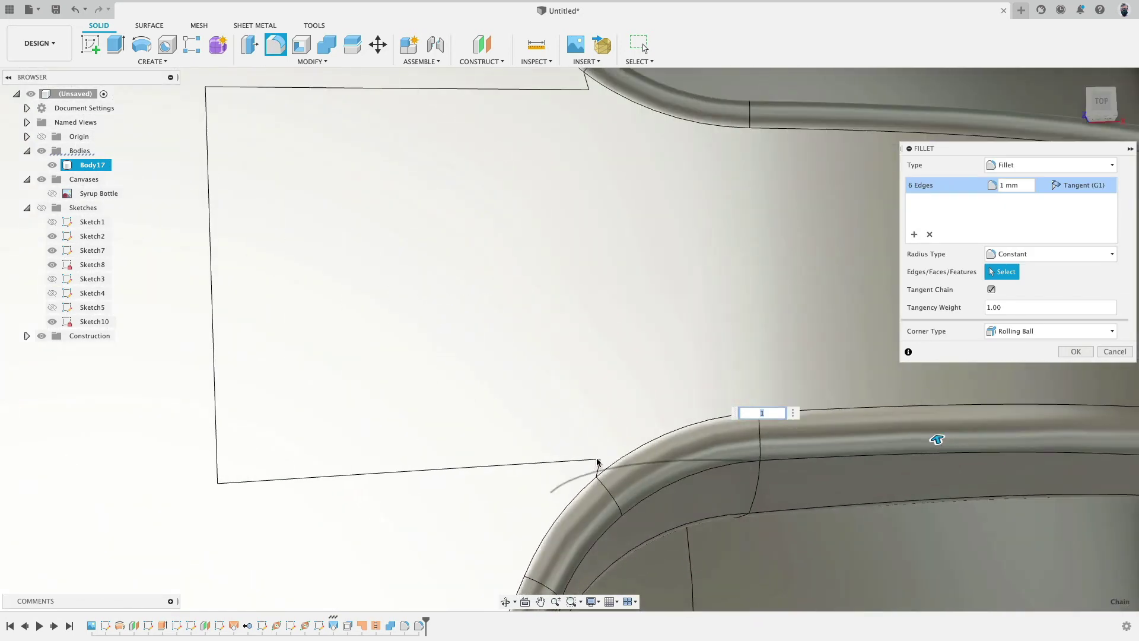
# Step: Try radii of 1.5 mm and 1.8 mm for the rim and handle edge fillet
pyautogui.write('1.5')
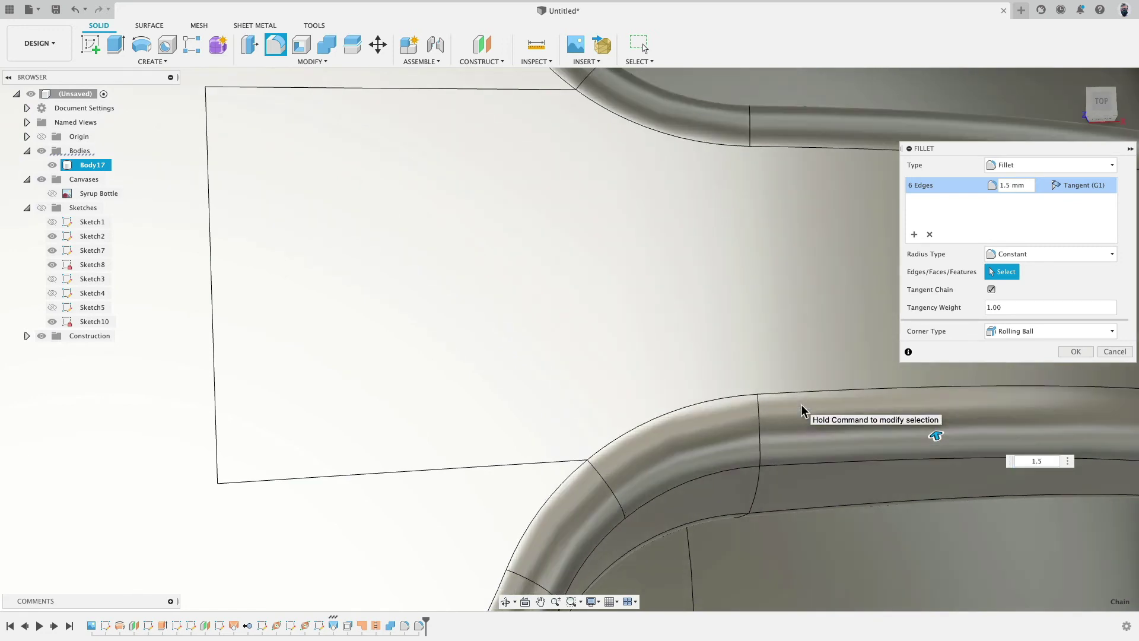
pyautogui.scroll(-5, 691, 314)
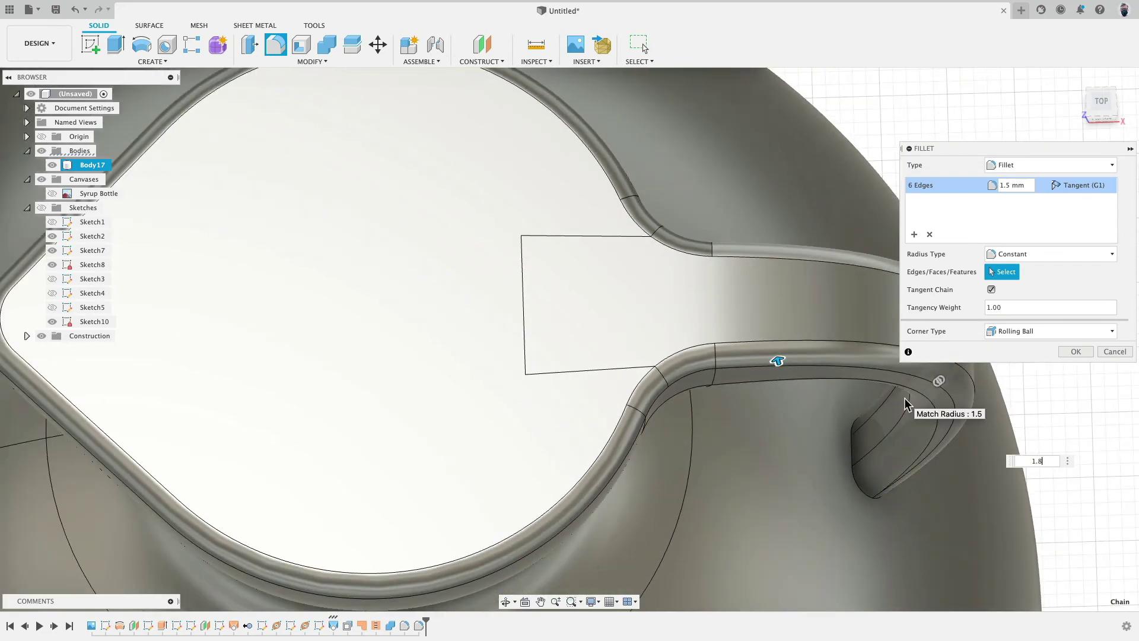
pyautogui.press('Return')
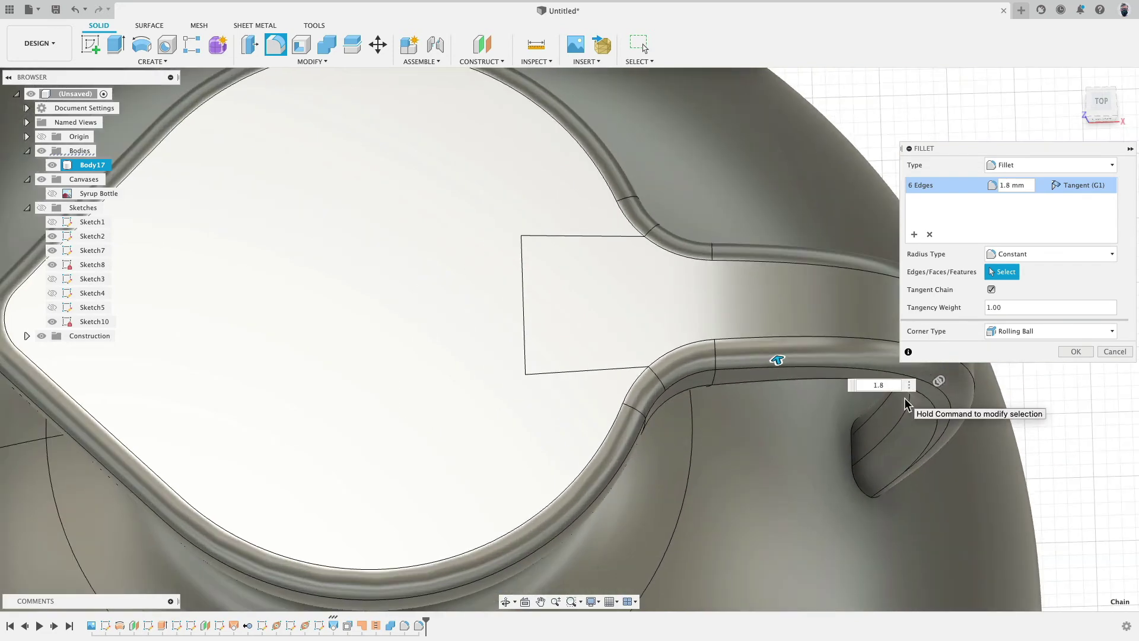
pyautogui.keyDown('shift'); pyautogui.moveTo(905, 409); pyautogui.dragTo(861, 469, button='middle'); pyautogui.keyUp('shift')
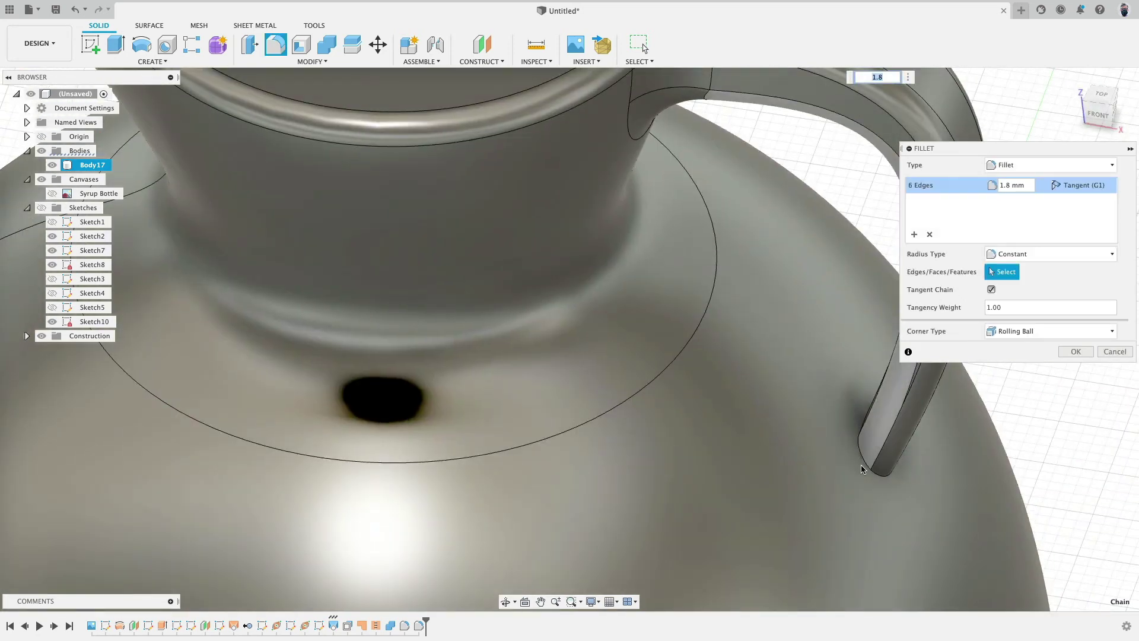
pyautogui.scroll(-5, 831, 415)
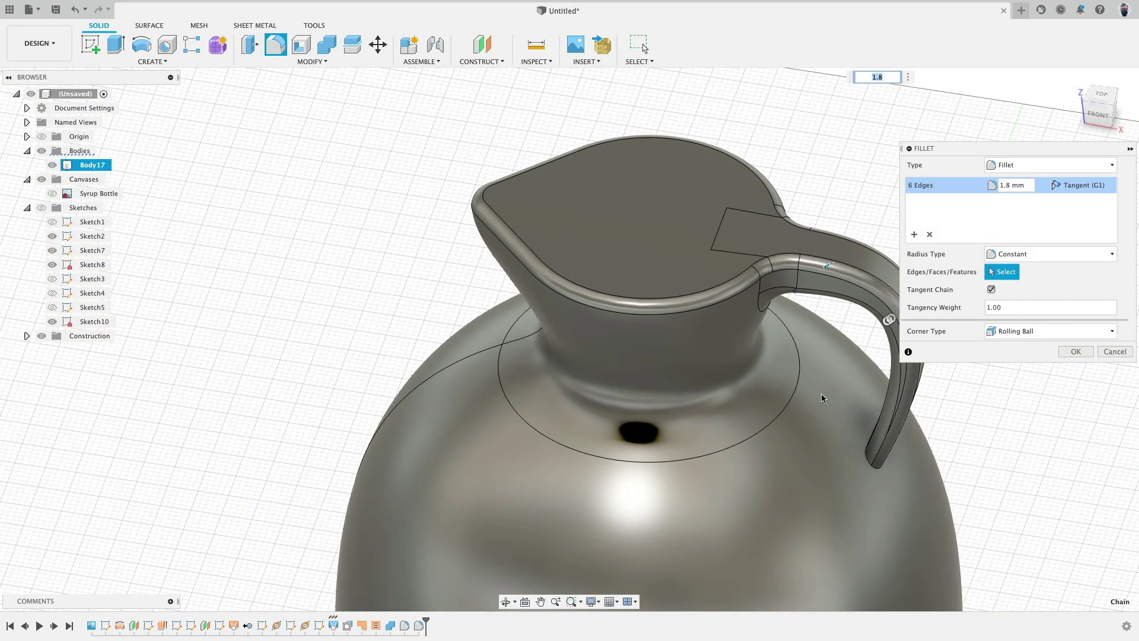
pyautogui.moveTo(821, 397); pyautogui.dragTo(730, 422, button='middle')
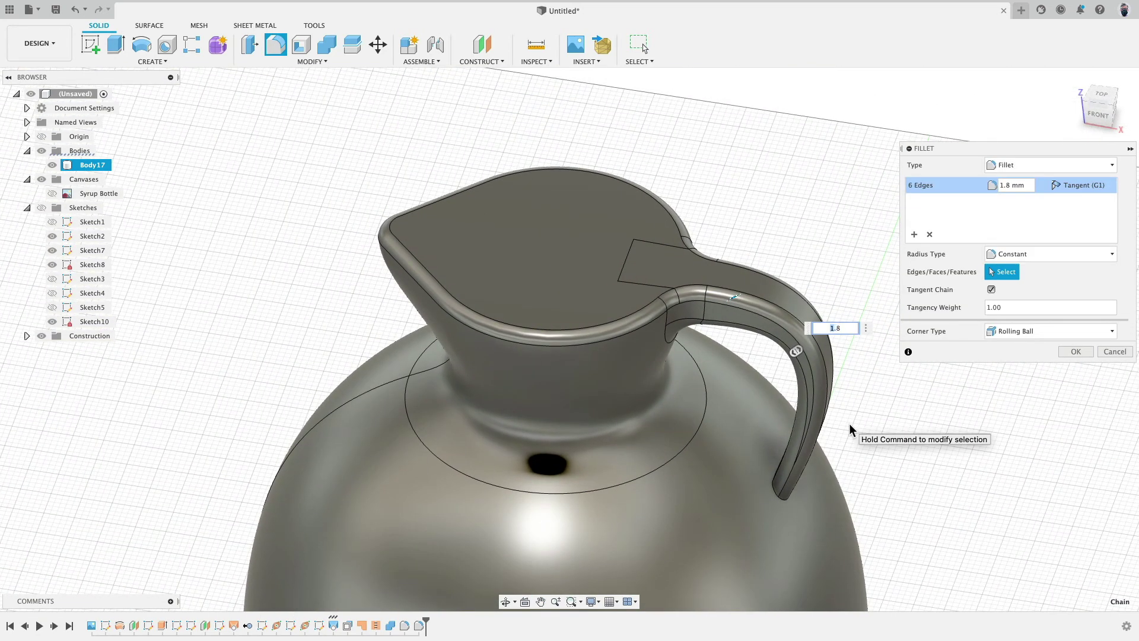
# Step: Set the rim and handle edge fillet radius to 1 mm and apply the fillet
pyautogui.write('1')
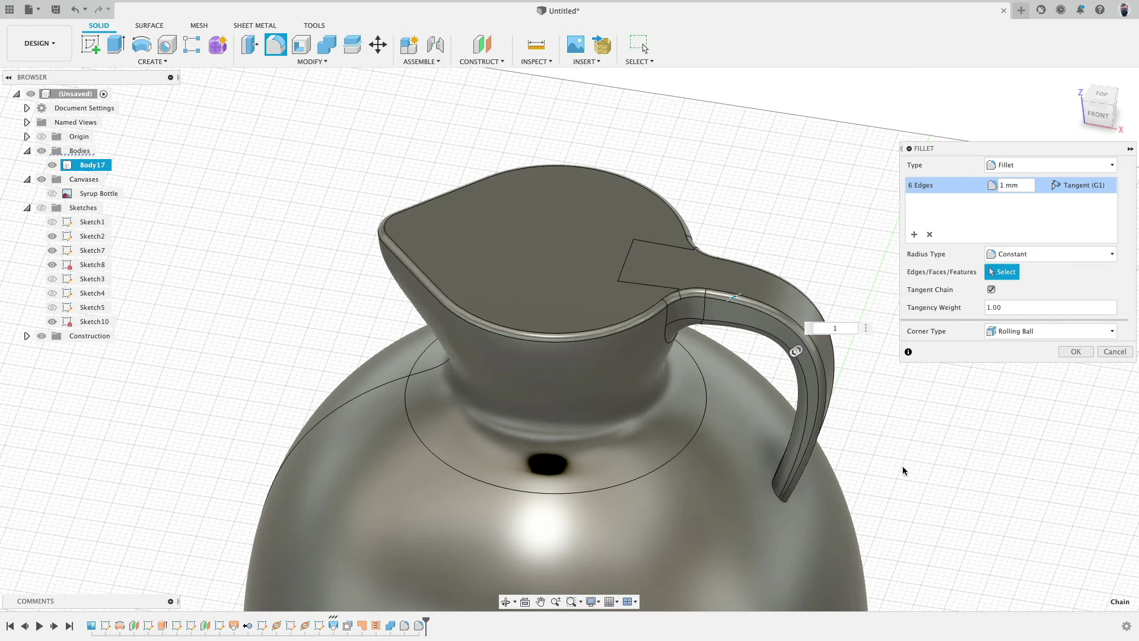
pyautogui.keyDown('shift'); pyautogui.moveTo(849, 424); pyautogui.dragTo(878, 415, button='middle'); pyautogui.keyUp('shift')
pyautogui.click(1075, 351)
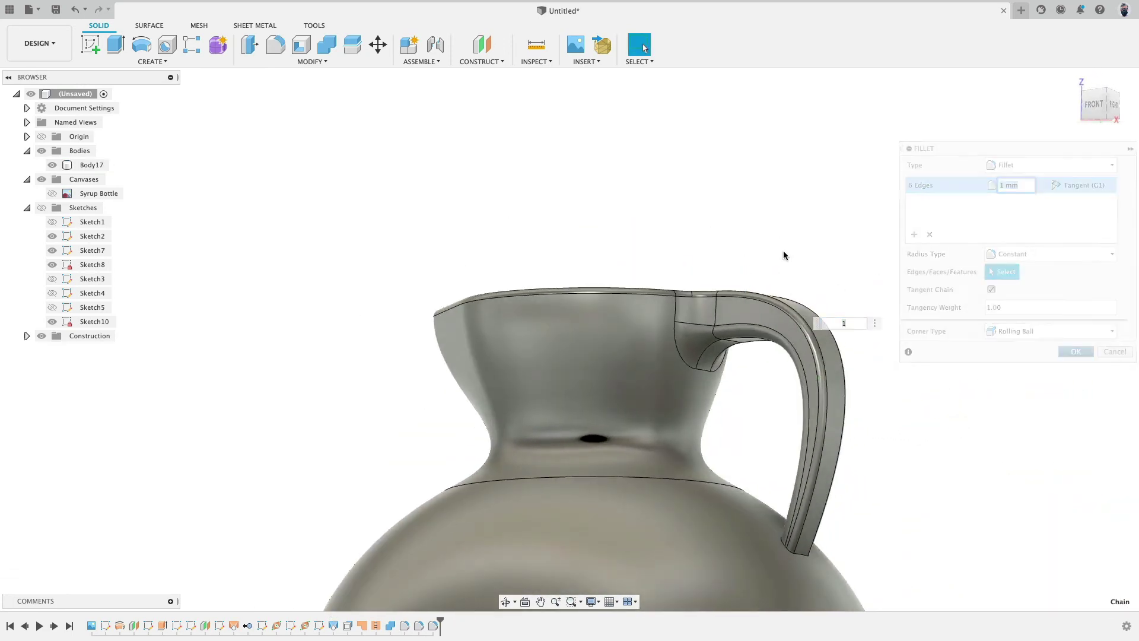
# Step: Show the sketches and extrude the circular profile on the bottle's top face upward 13 mm, joined to the body
pyautogui.keyDown('shift'); pyautogui.moveTo(758, 181); pyautogui.dragTo(775, 205, button='middle'); pyautogui.keyUp('shift')
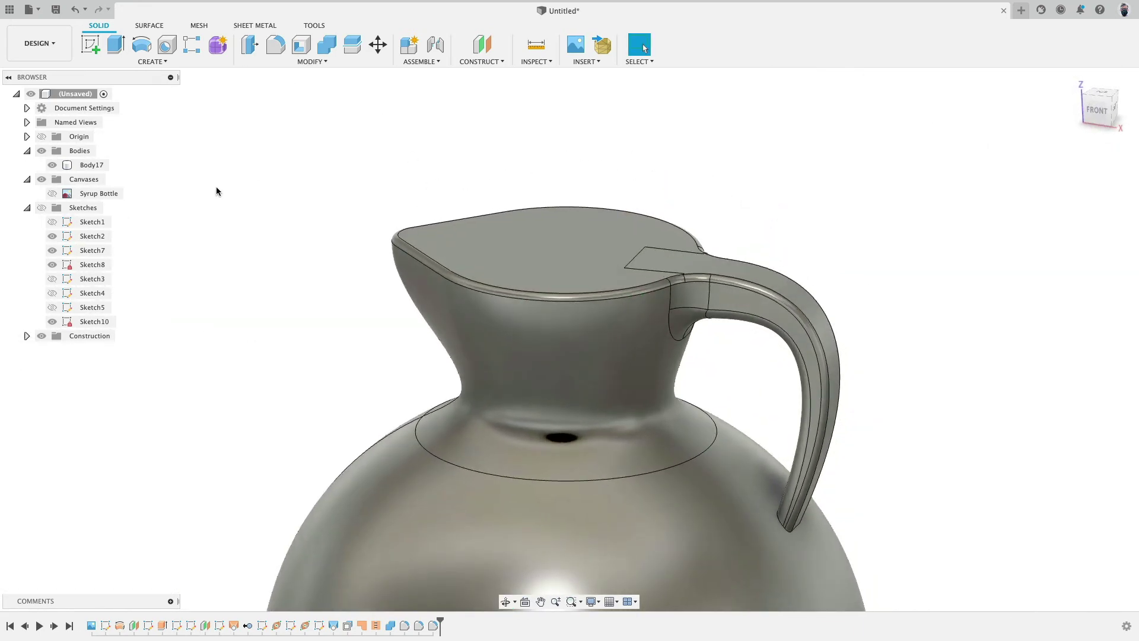
pyautogui.click(41, 207)
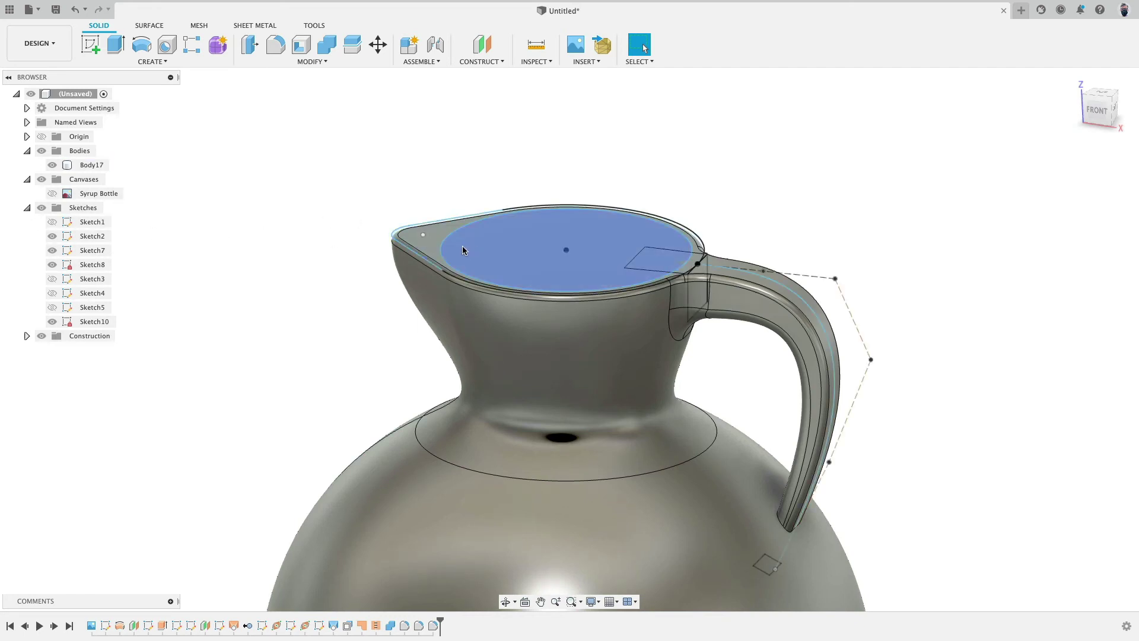
pyautogui.click(117, 45)
pyautogui.click(532, 245)
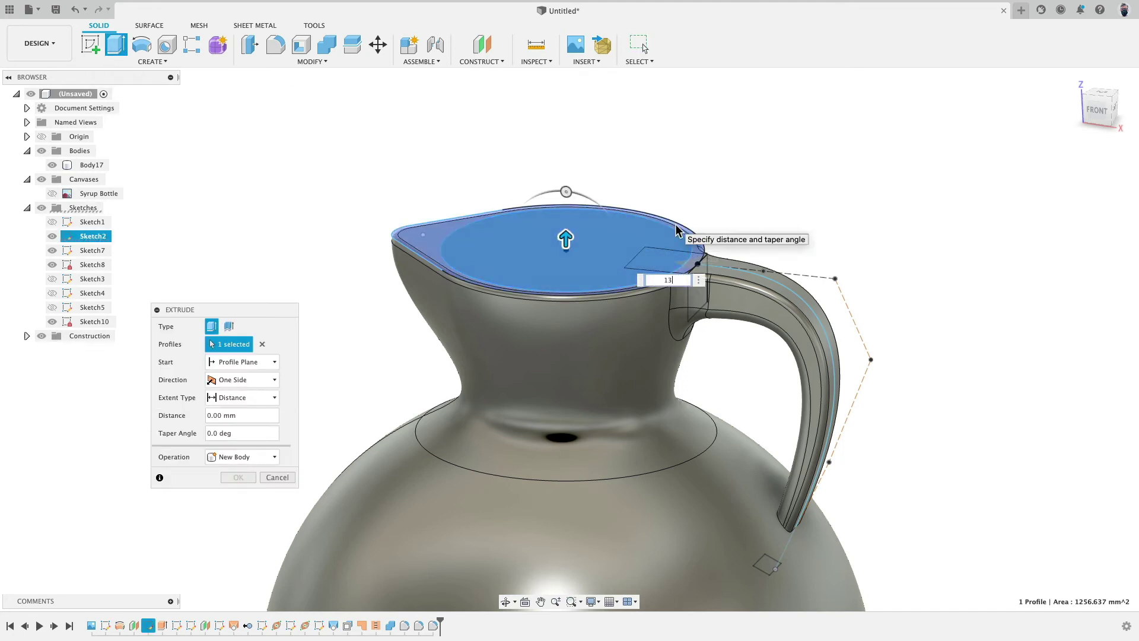
pyautogui.press('Return')
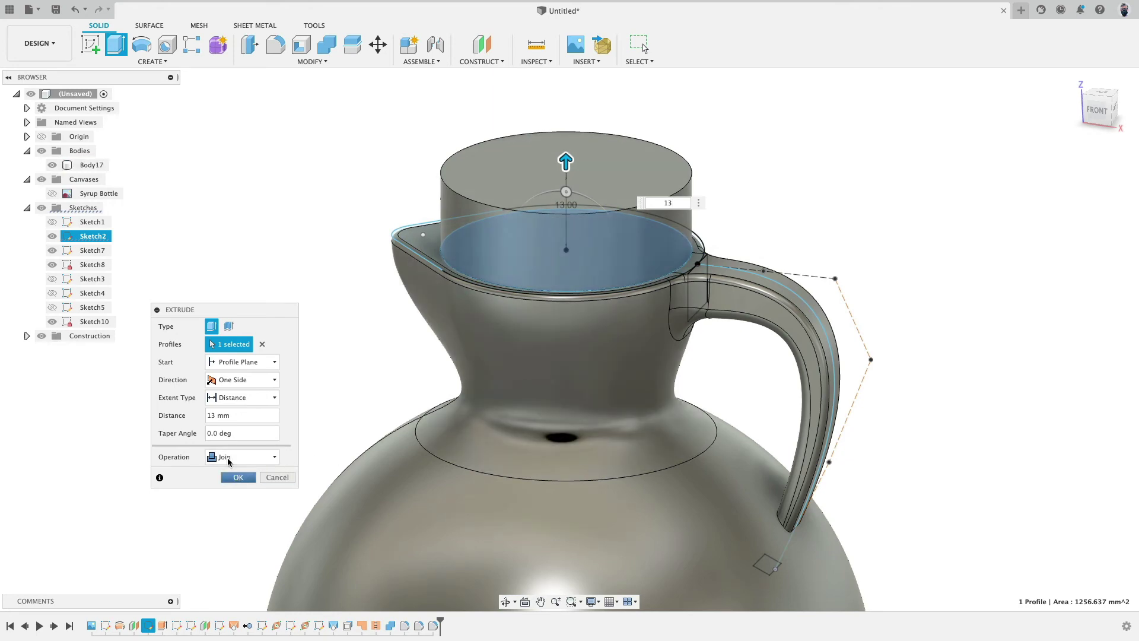
pyautogui.click(238, 477)
# Step: Fillet the top outer edge of the extruded cap cylinder with a 1 mm radius
pyautogui.moveTo(326, 365)
pyautogui.keyDown('shift'); pyautogui.mouseDown(button='middle')
pyautogui.moveTo(338, 315)
pyautogui.moveTo(330, 348)
pyautogui.mouseUp(button='middle'); pyautogui.keyUp('shift')
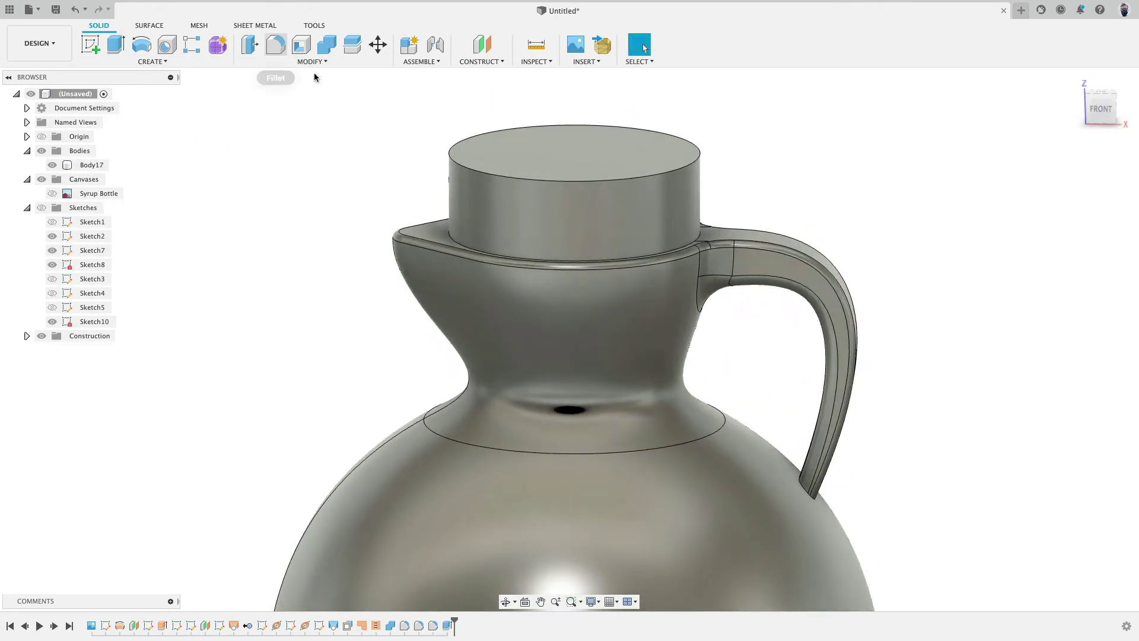
pyautogui.press('f')
pyautogui.click(651, 179)
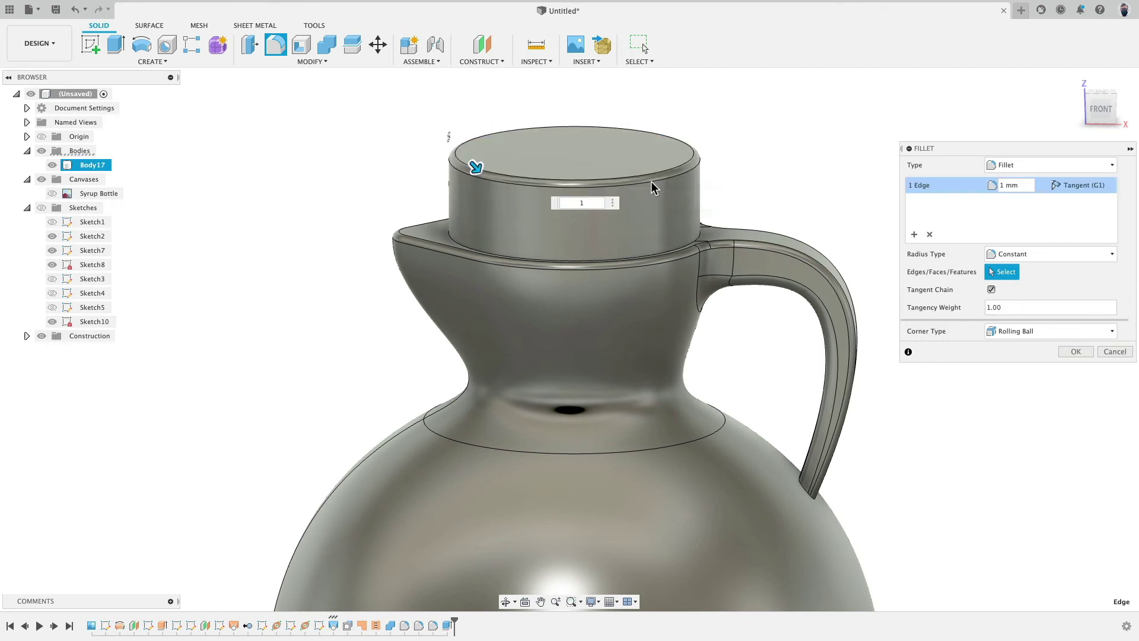
pyautogui.press('Return')
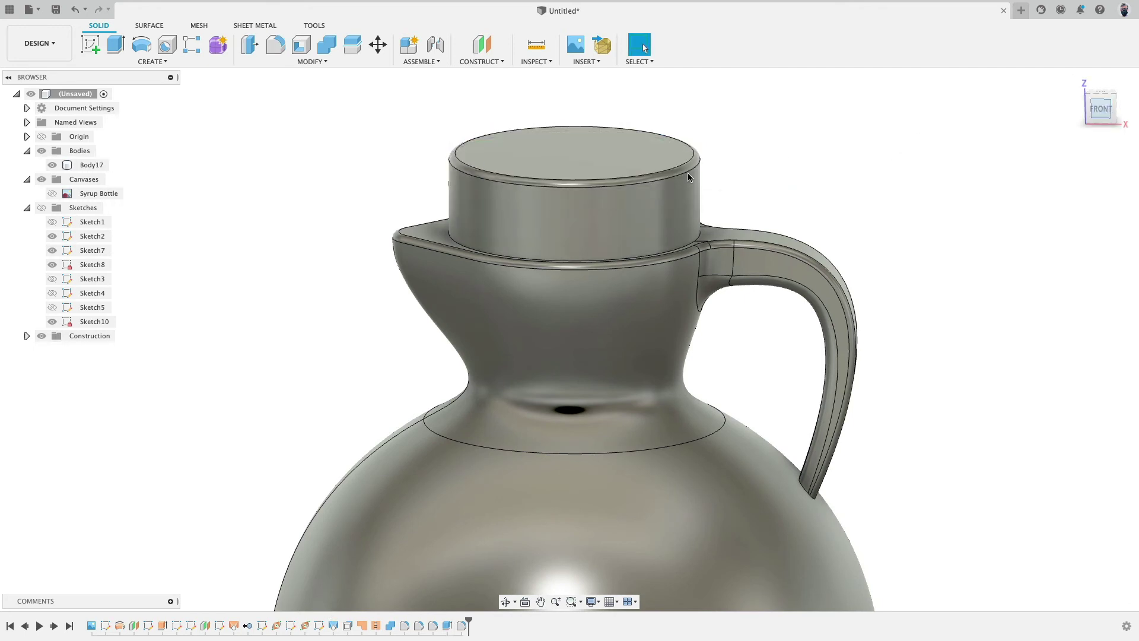
# Step: Sketch a closed right triangle on the front plane, overlapping the cap's side above the spout, with a horizontal upper edge and a vertical outer edge
pyautogui.click(92, 45)
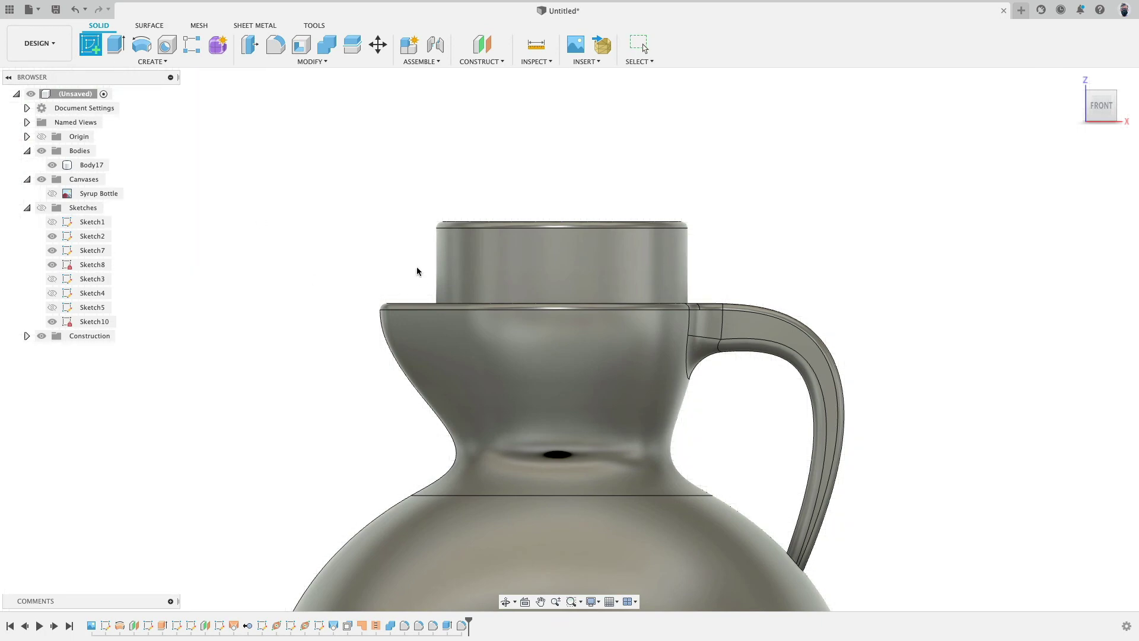
pyautogui.click(333, 246)
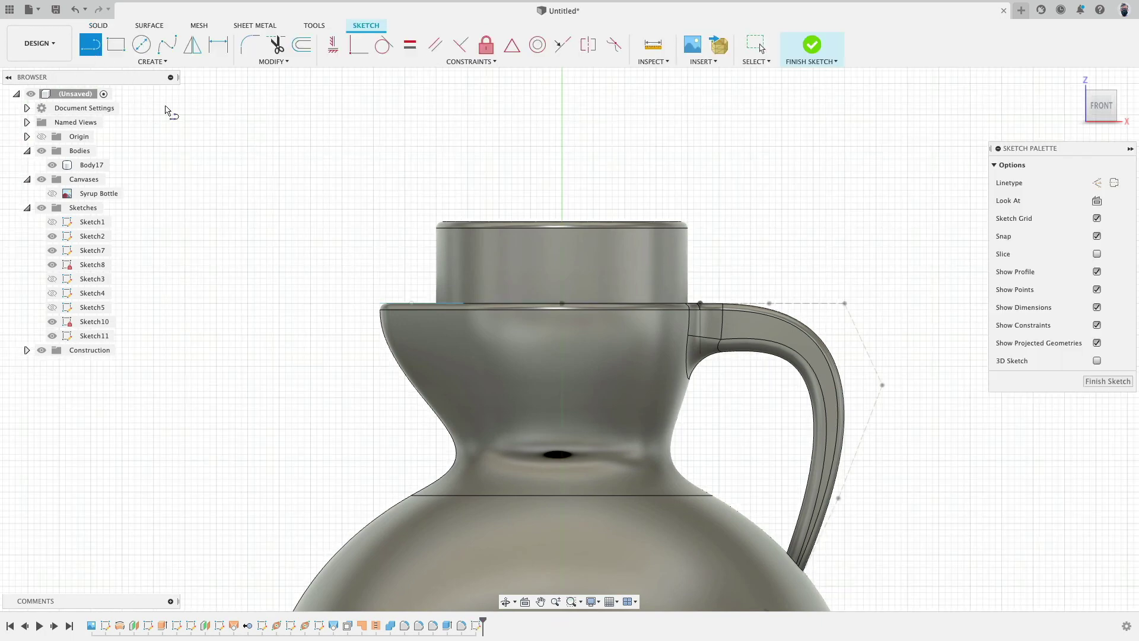
pyautogui.scroll(5, 414, 262)
pyautogui.click(462, 208)
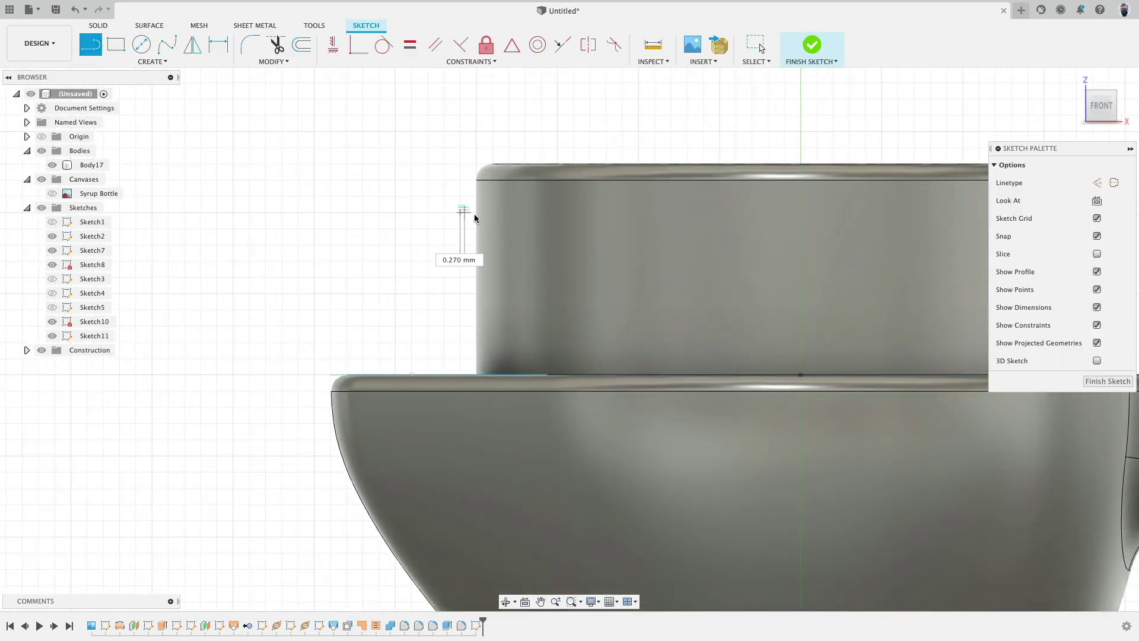
pyautogui.click(509, 213)
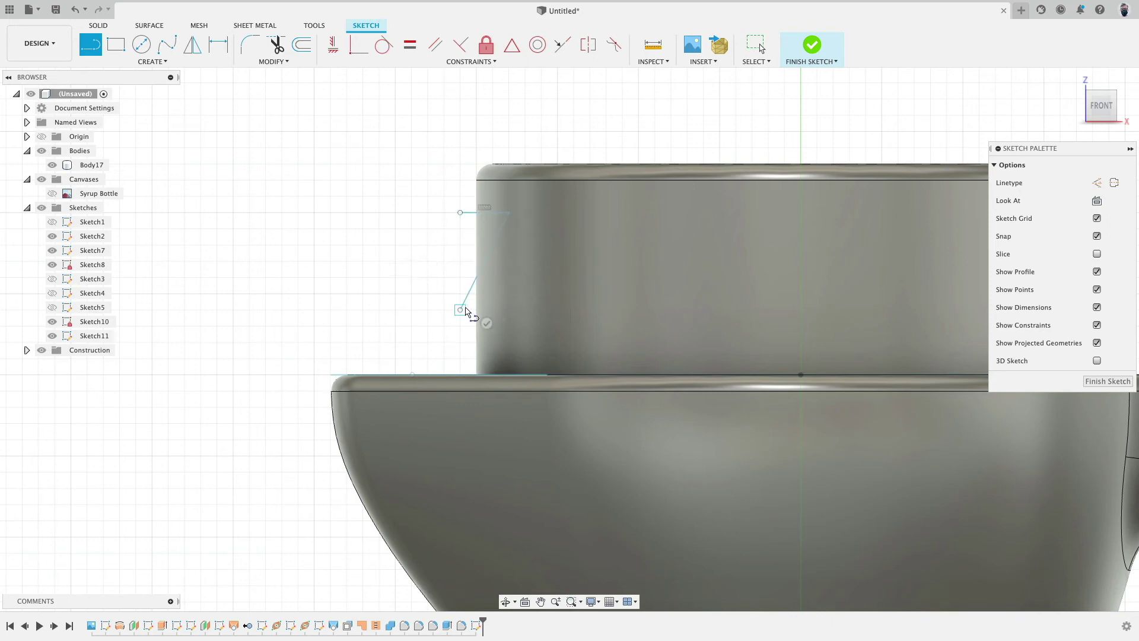
pyautogui.click(462, 309)
pyautogui.click(460, 213)
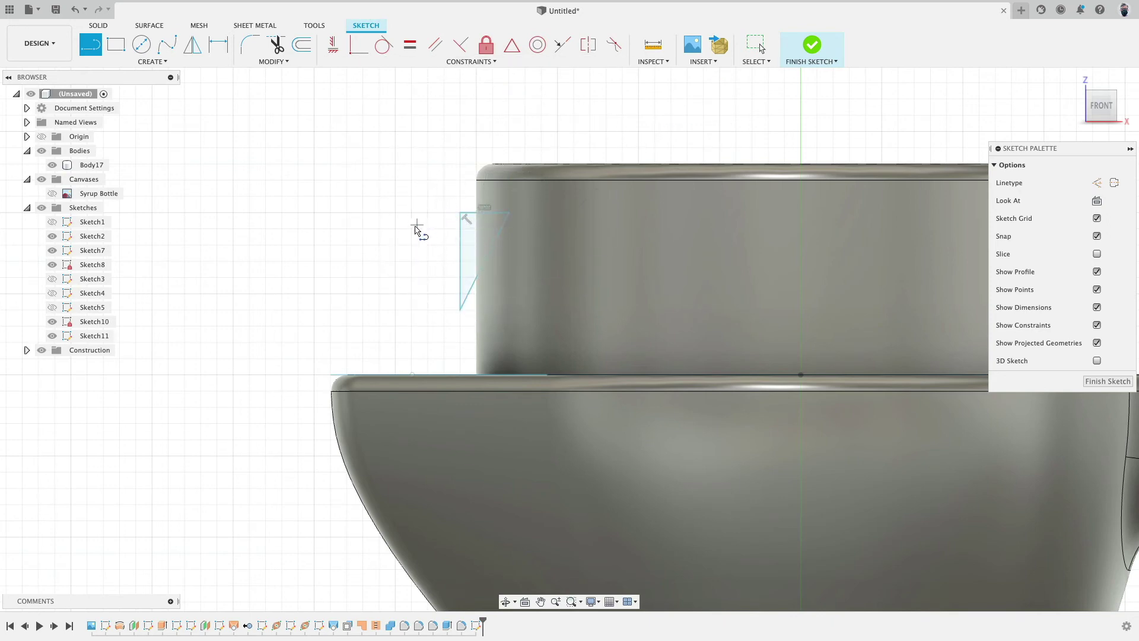
pyautogui.scroll(-3, 416, 225)
pyautogui.keyDown('shift'); pyautogui.moveTo(380, 205); pyautogui.dragTo(363, 172, button='middle'); pyautogui.keyUp('shift')
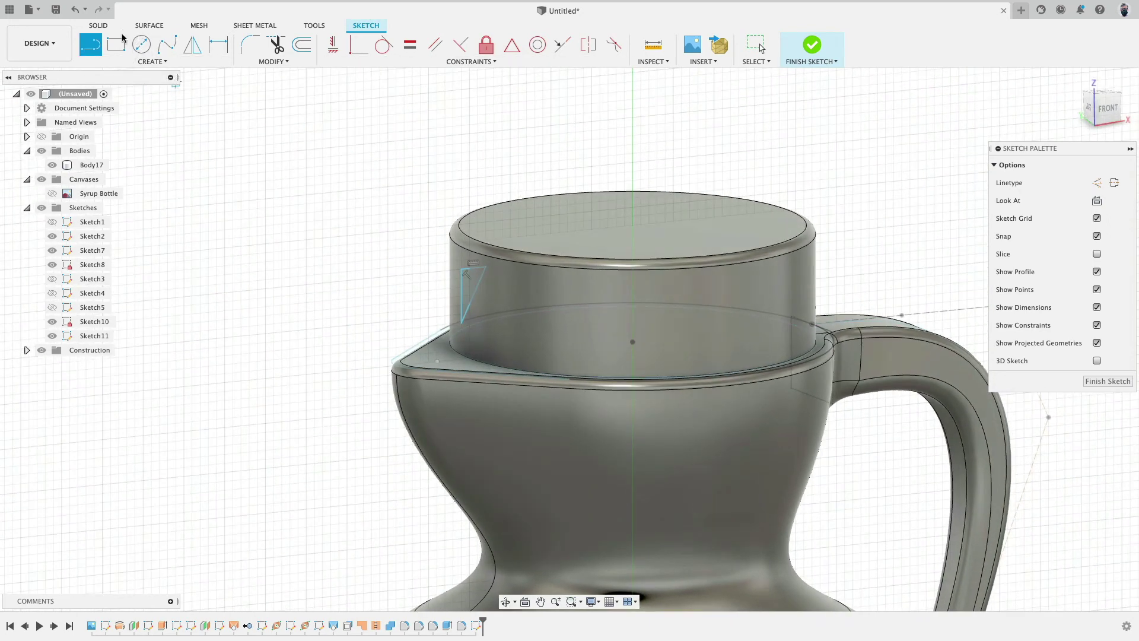
pyautogui.click(812, 44)
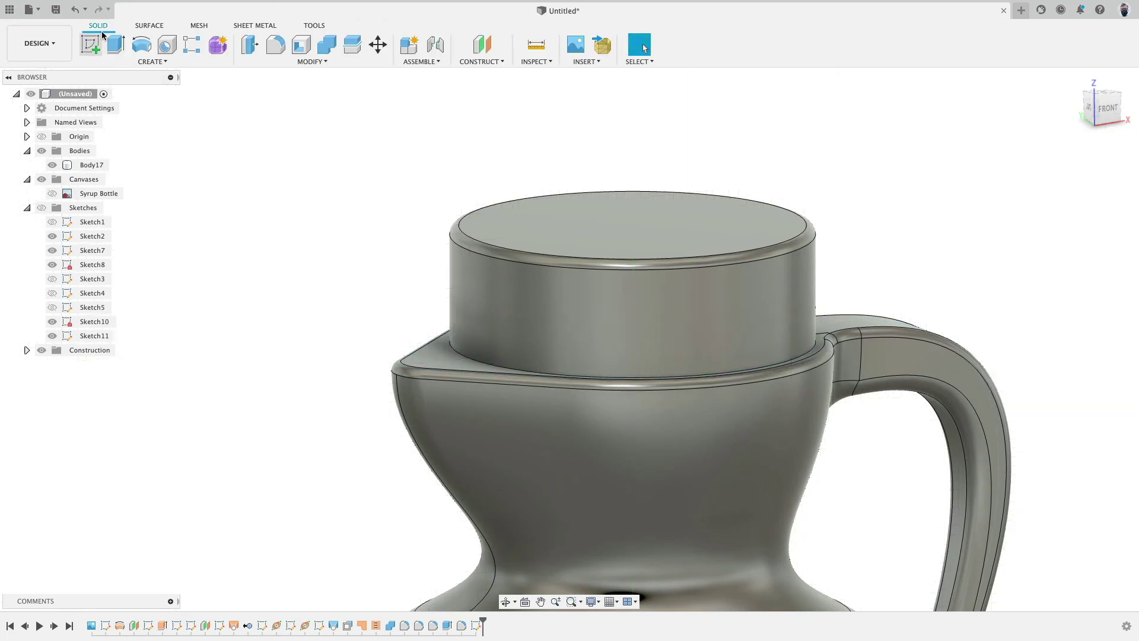
# Step: Extrude the triangle as a symmetric cut of about 16.7 mm to form a thumb notch in the cap above the spout
pyautogui.click(116, 44)
pyautogui.click(41, 207)
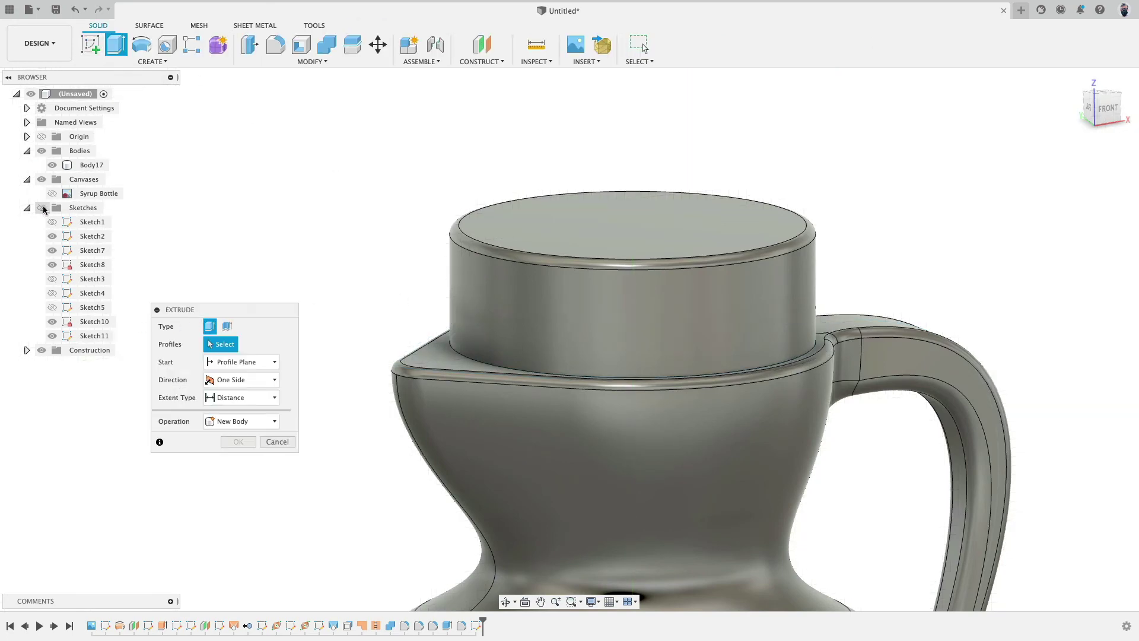
pyautogui.click(467, 284)
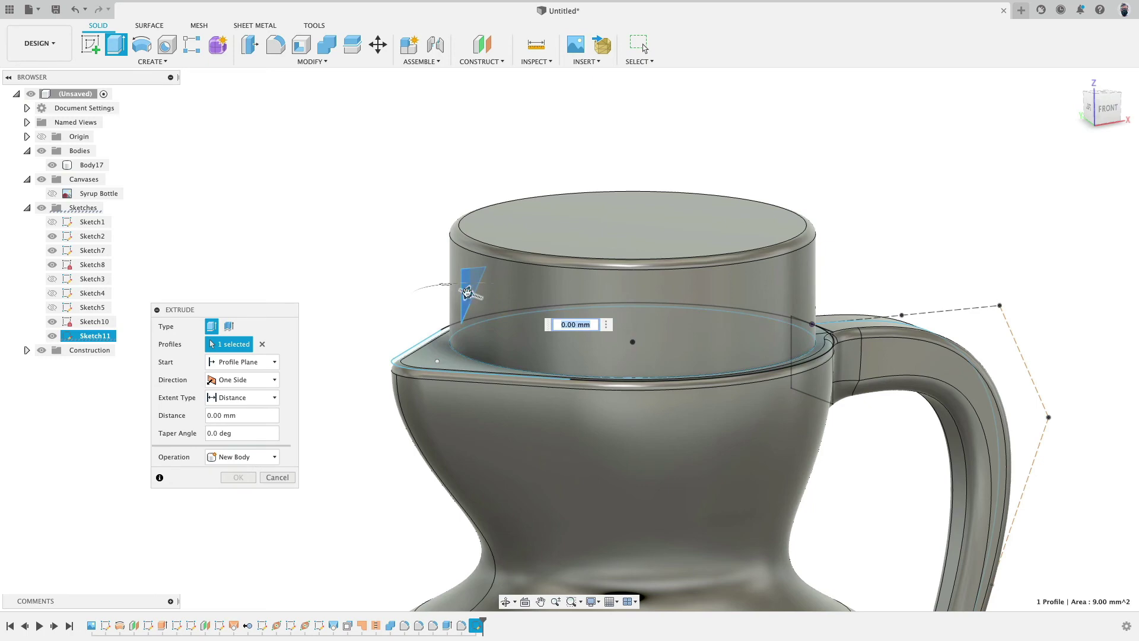
pyautogui.moveTo(467, 292); pyautogui.dragTo(399, 266)
pyautogui.click(243, 380)
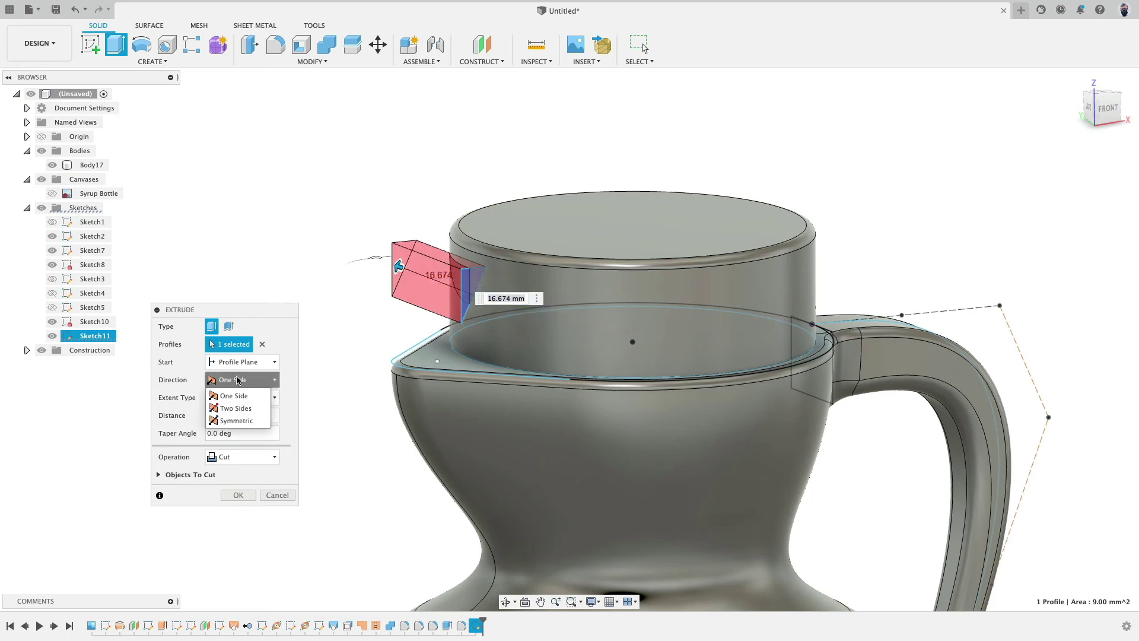
pyautogui.click(244, 420)
pyautogui.click(238, 508)
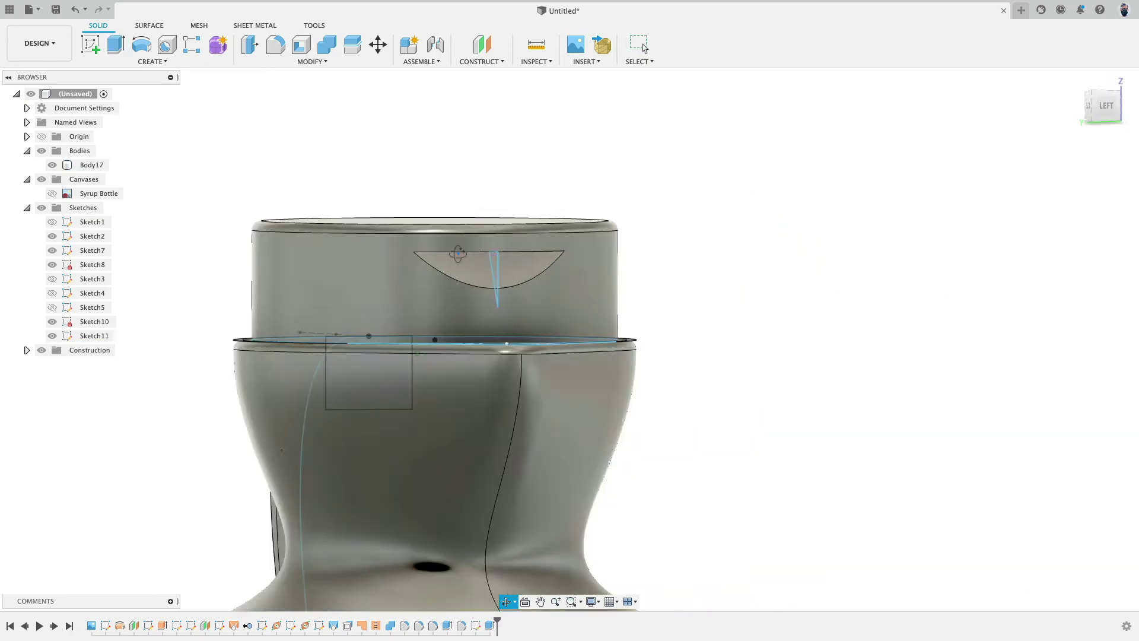
pyautogui.keyDown('shift'); pyautogui.moveTo(458, 254); pyautogui.dragTo(341, 264, button='middle'); pyautogui.keyUp('shift')
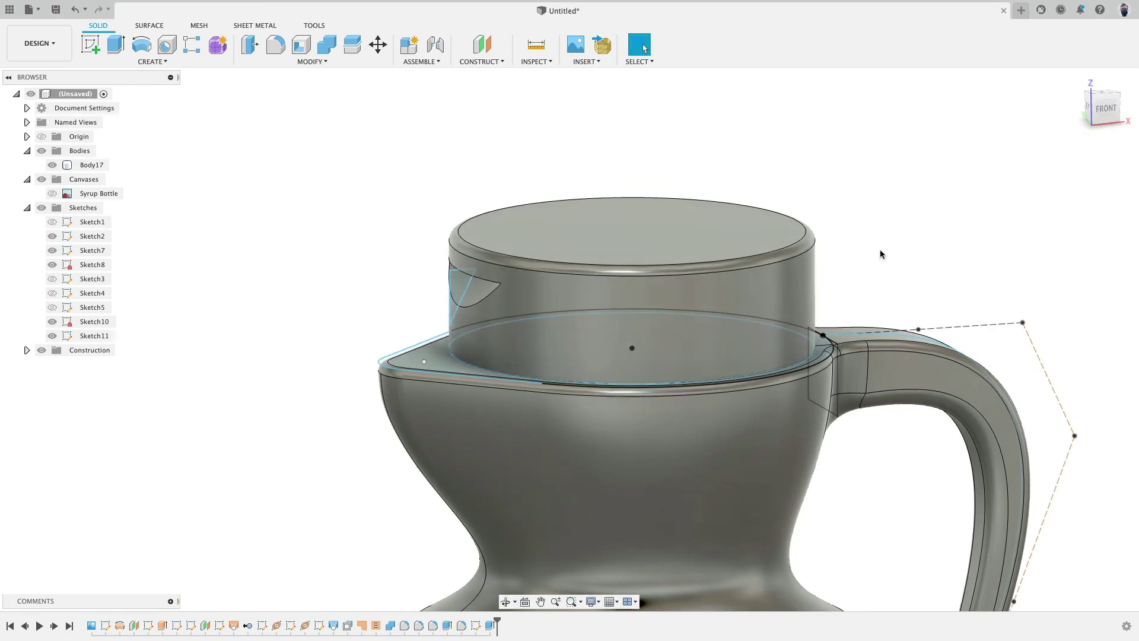
pyautogui.click(1105, 109)
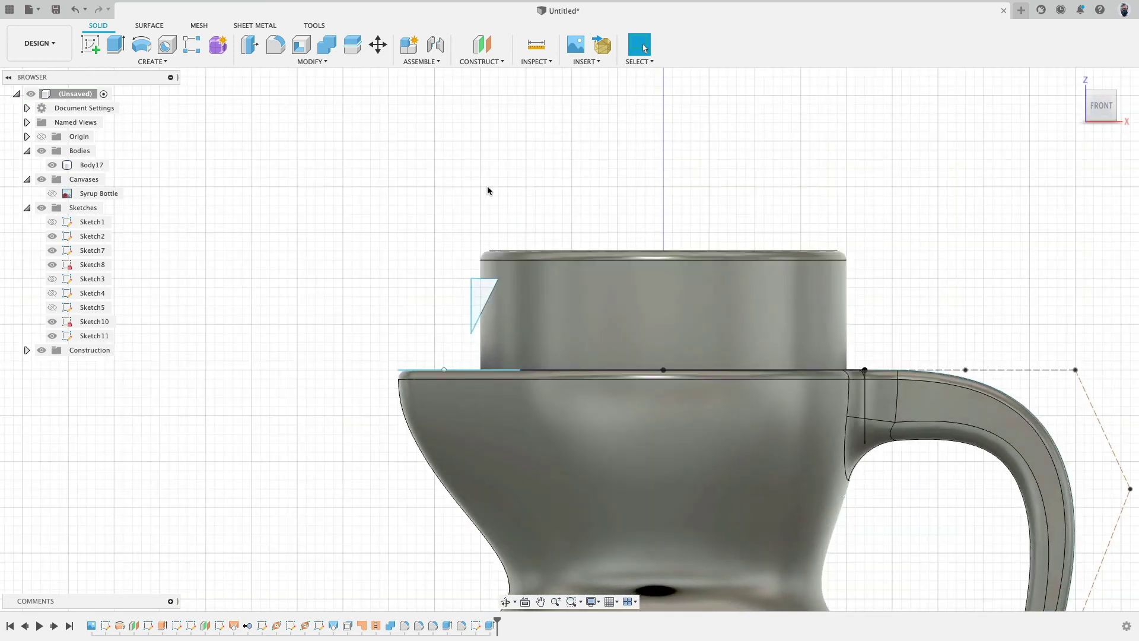
pyautogui.keyDown('shift'); pyautogui.moveTo(488, 191); pyautogui.dragTo(479, 187, button='middle'); pyautogui.keyUp('shift')
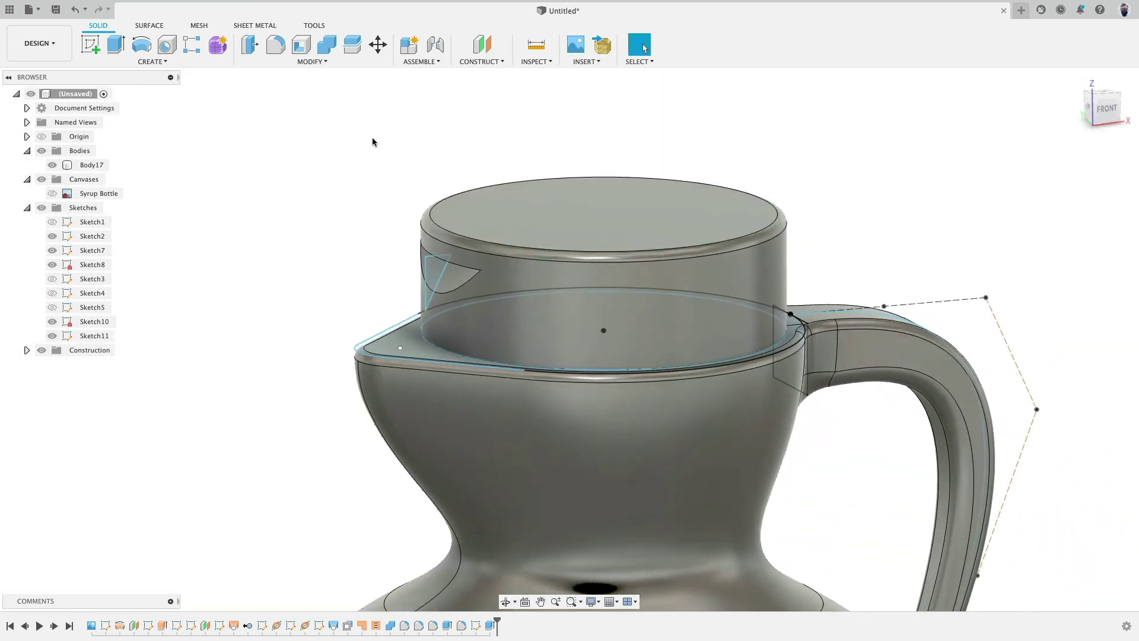
pyautogui.click(355, 46)
pyautogui.click(530, 207)
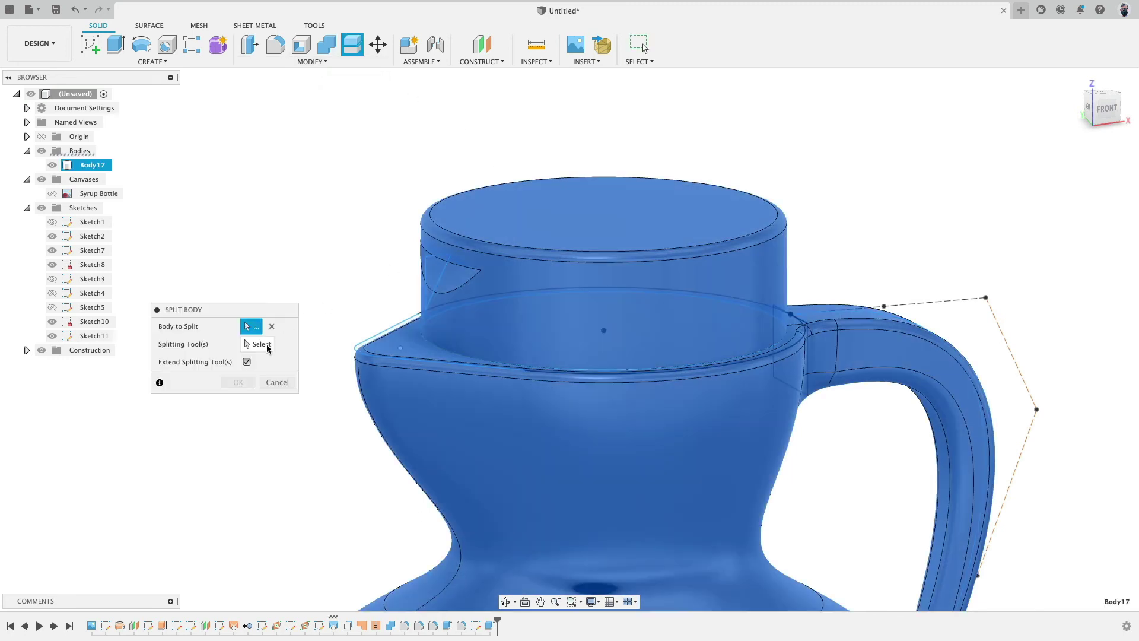
pyautogui.scroll(5, 427, 289)
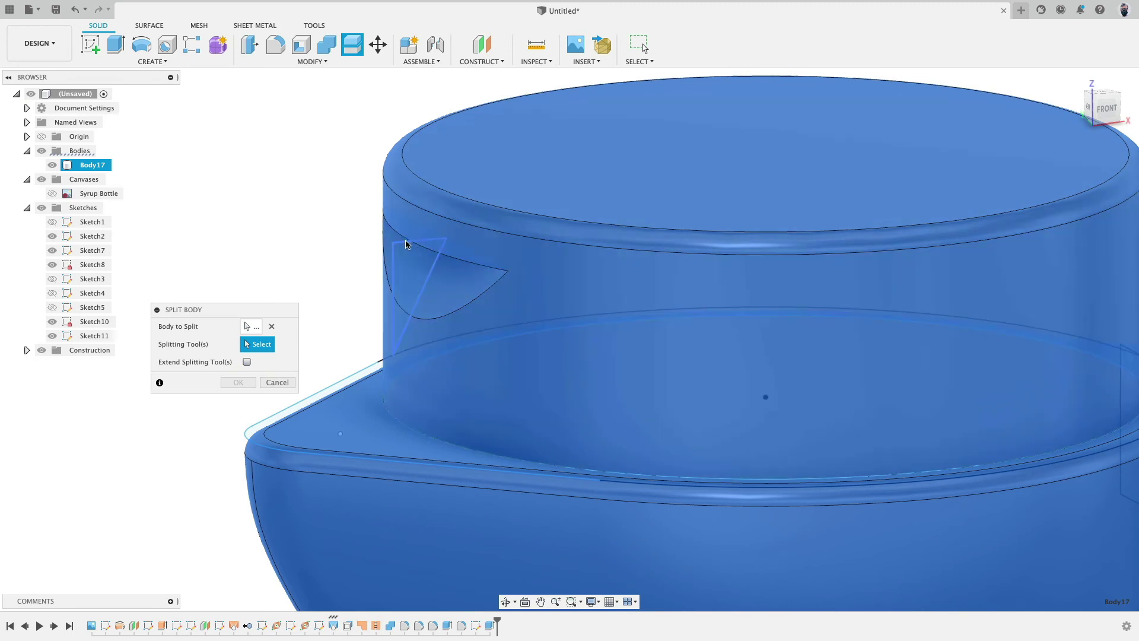
pyautogui.keyDown('shift'); pyautogui.moveTo(368, 247); pyautogui.dragTo(393, 246, button='middle'); pyautogui.keyUp('shift')
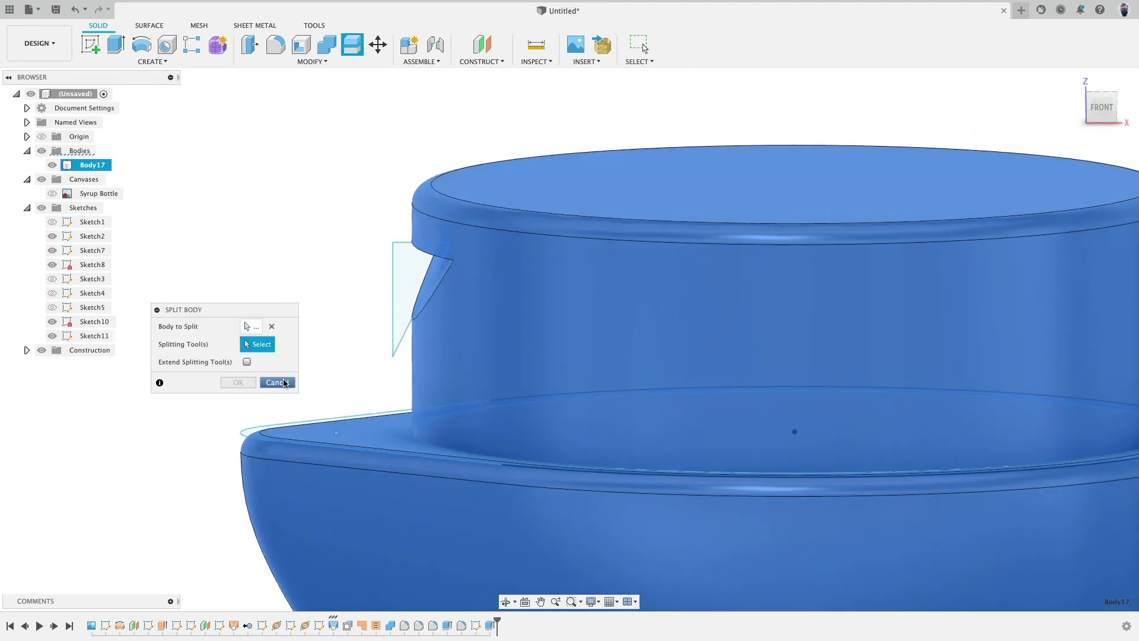
pyautogui.click(401, 245)
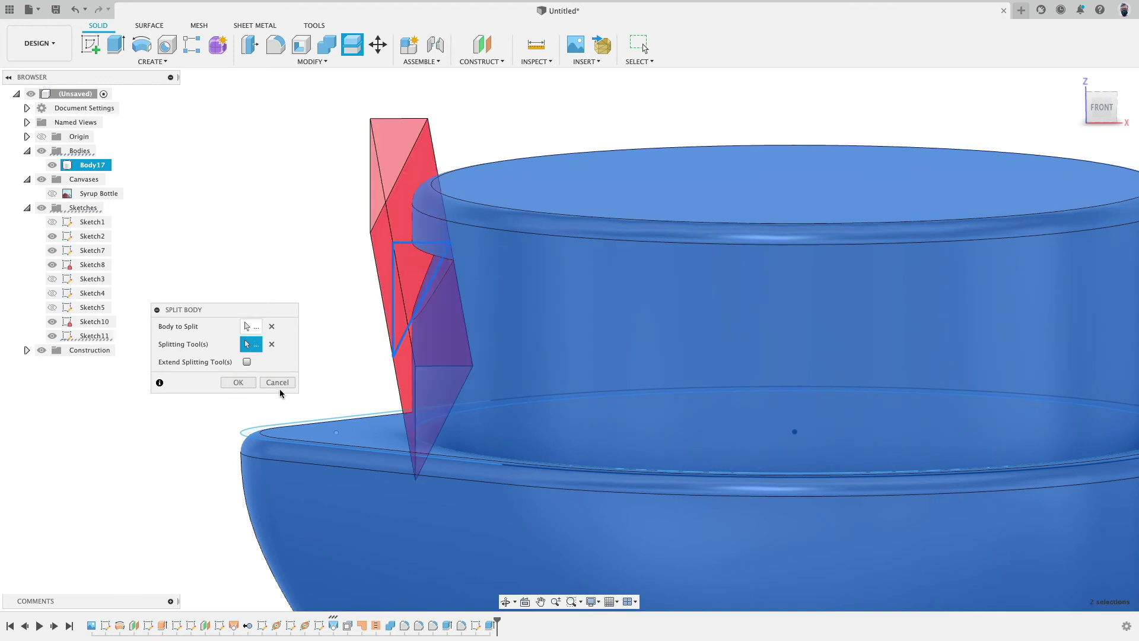
pyautogui.click(272, 344)
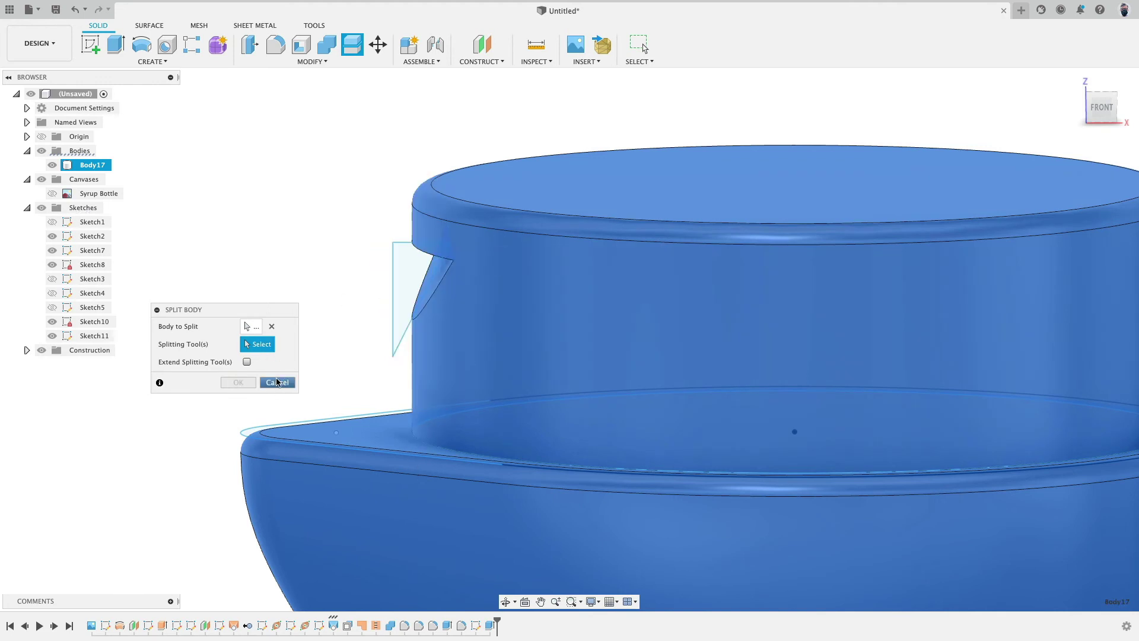
pyautogui.click(278, 382)
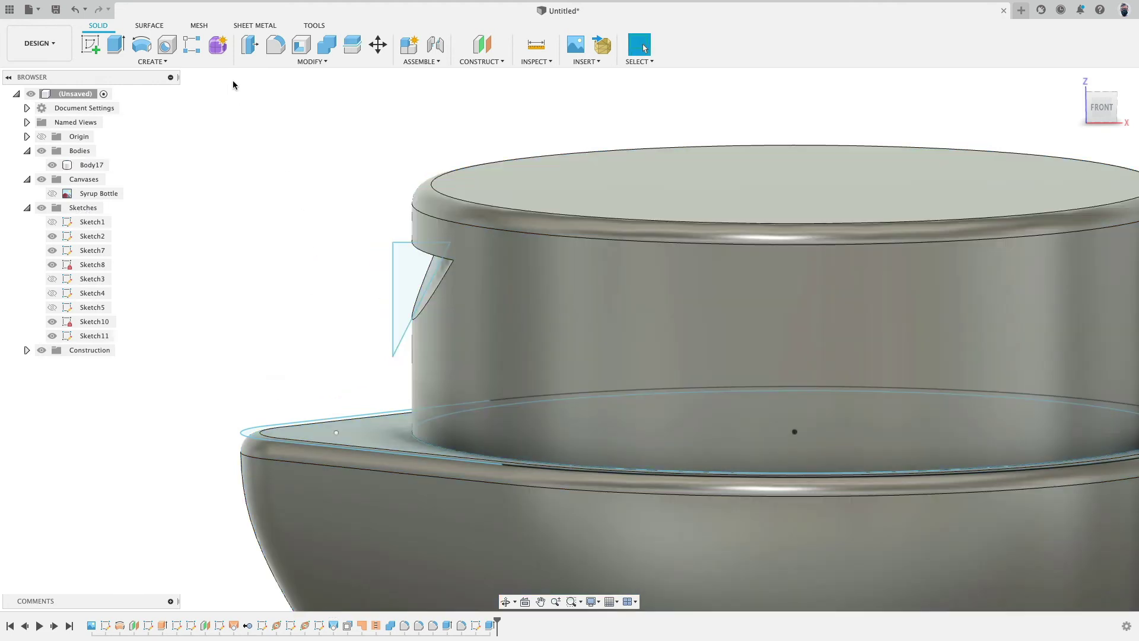
pyautogui.click(398, 244)
pyautogui.click(352, 45)
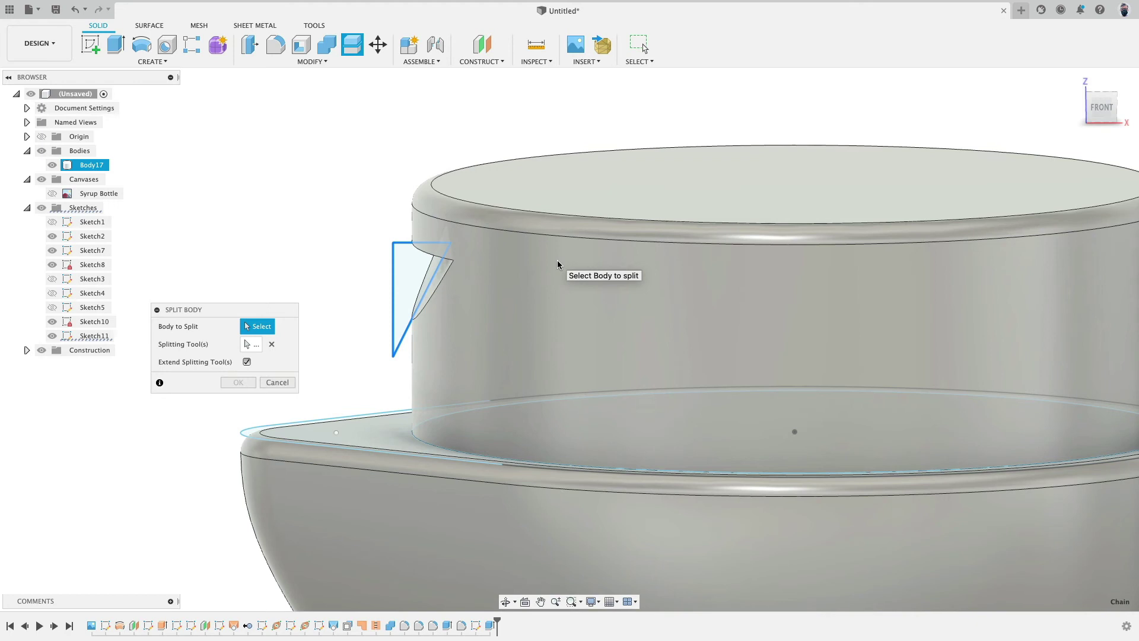
pyautogui.click(558, 264)
pyautogui.click(280, 382)
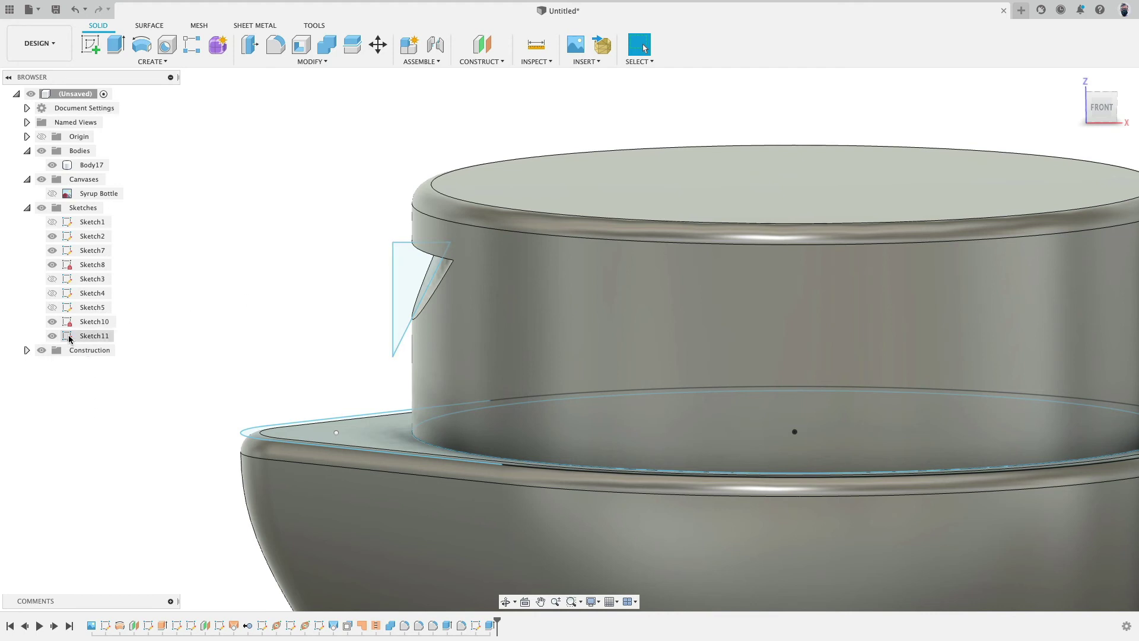
# Step: Add a short, separate horizontal line to the triangle's sketch, outside the cap and level with the triangle's upper edge
pyautogui.doubleClick(89, 336)
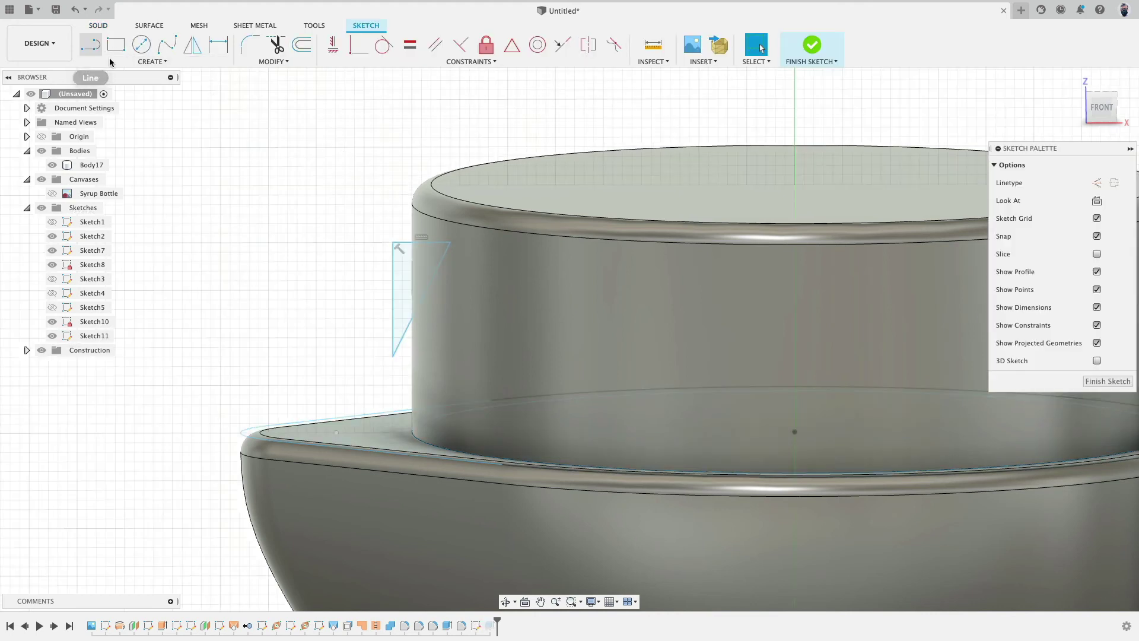
pyautogui.click(92, 47)
pyautogui.click(364, 242)
pyautogui.click(307, 242)
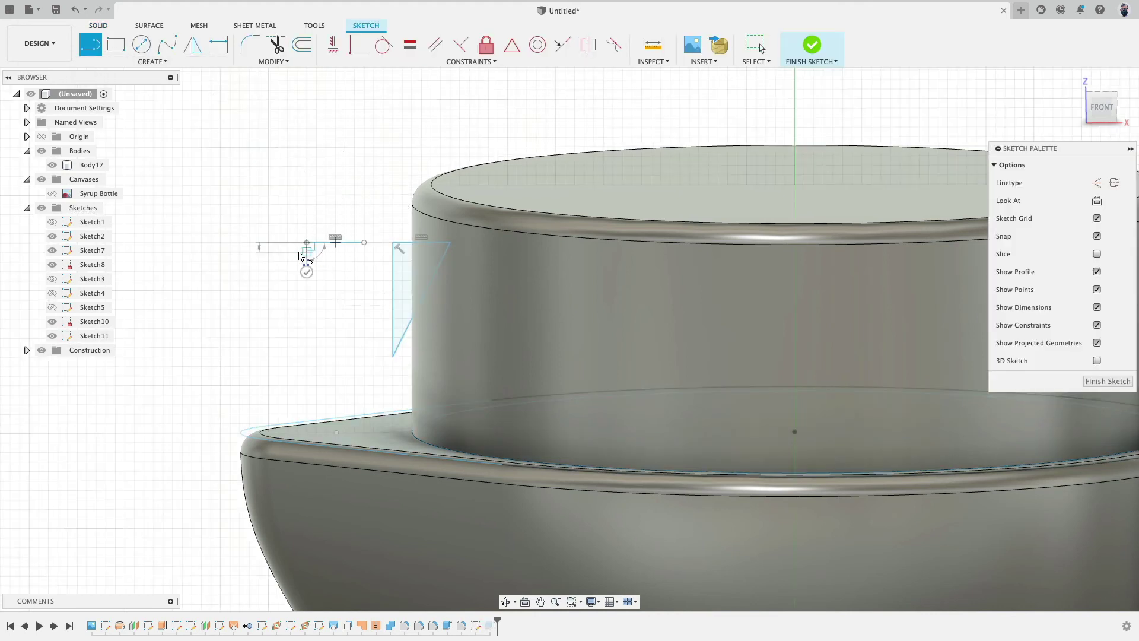
pyautogui.click(333, 46)
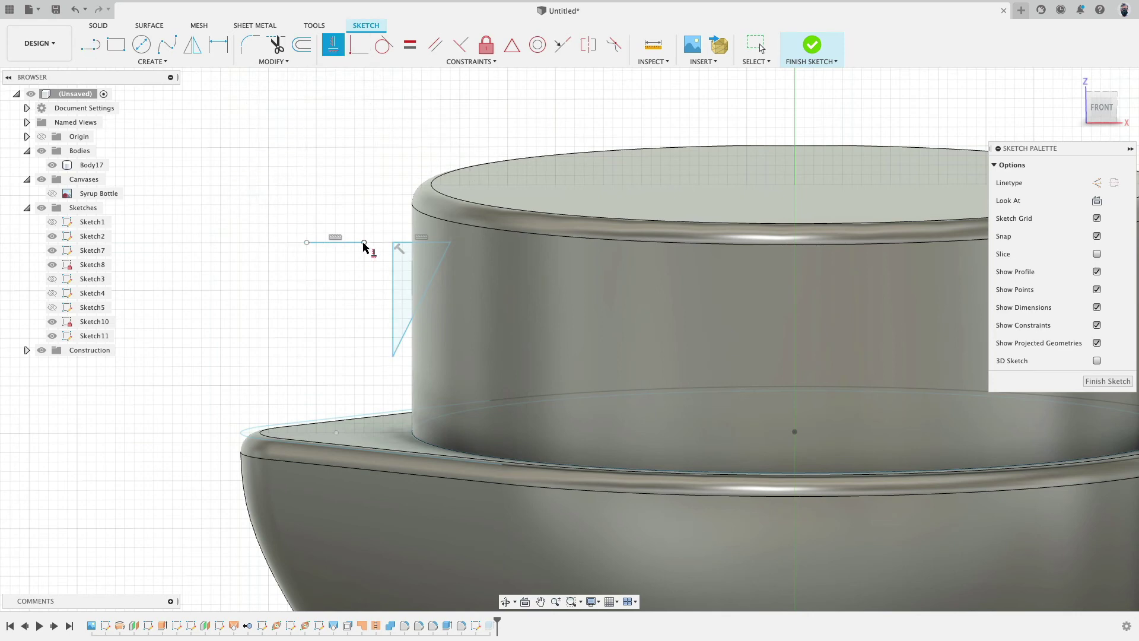
pyautogui.click(392, 243)
pyautogui.press('Escape')
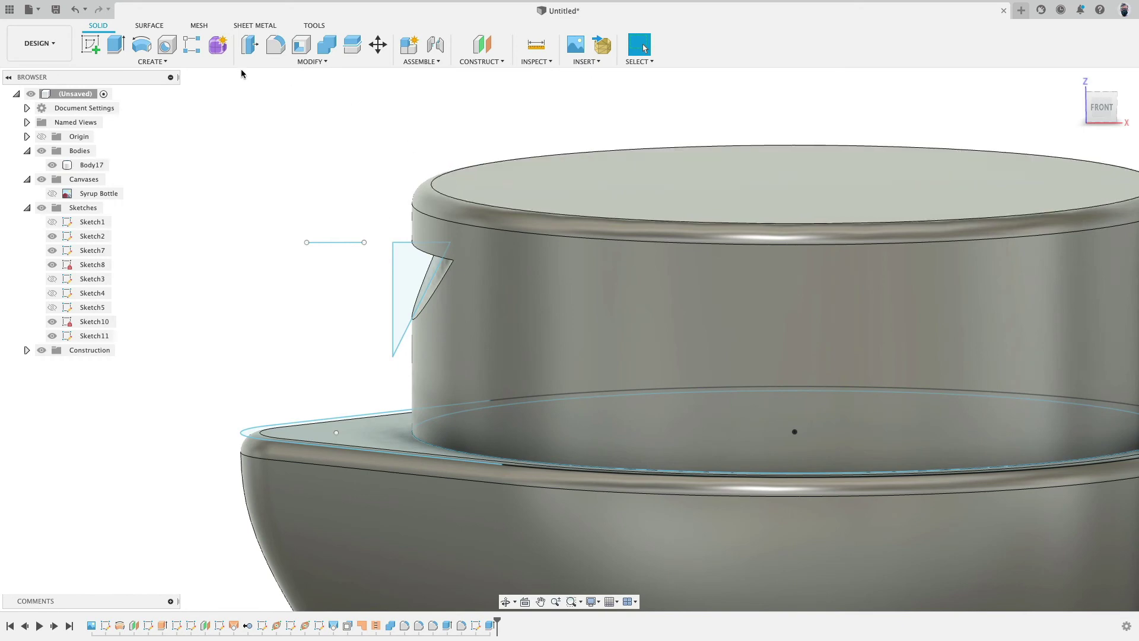
# Step: Split the bottle body at the notch's upper edge, using the short horizontal line as an extended splitting tool
pyautogui.click(352, 45)
pyautogui.click(430, 306)
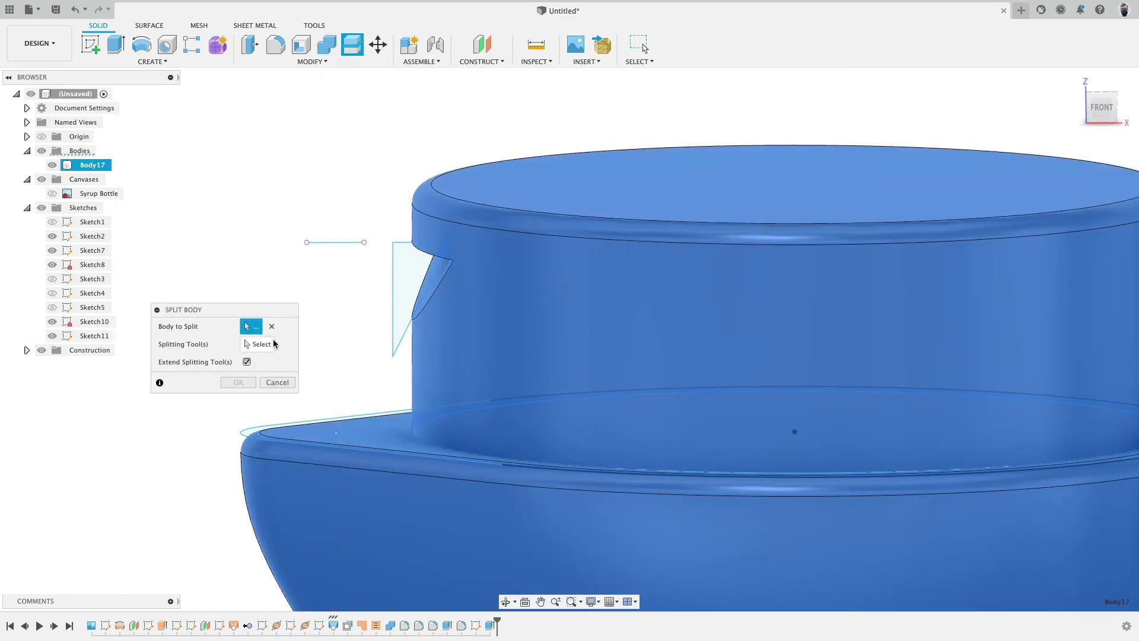
pyautogui.click(257, 344)
pyautogui.click(335, 242)
pyautogui.click(238, 383)
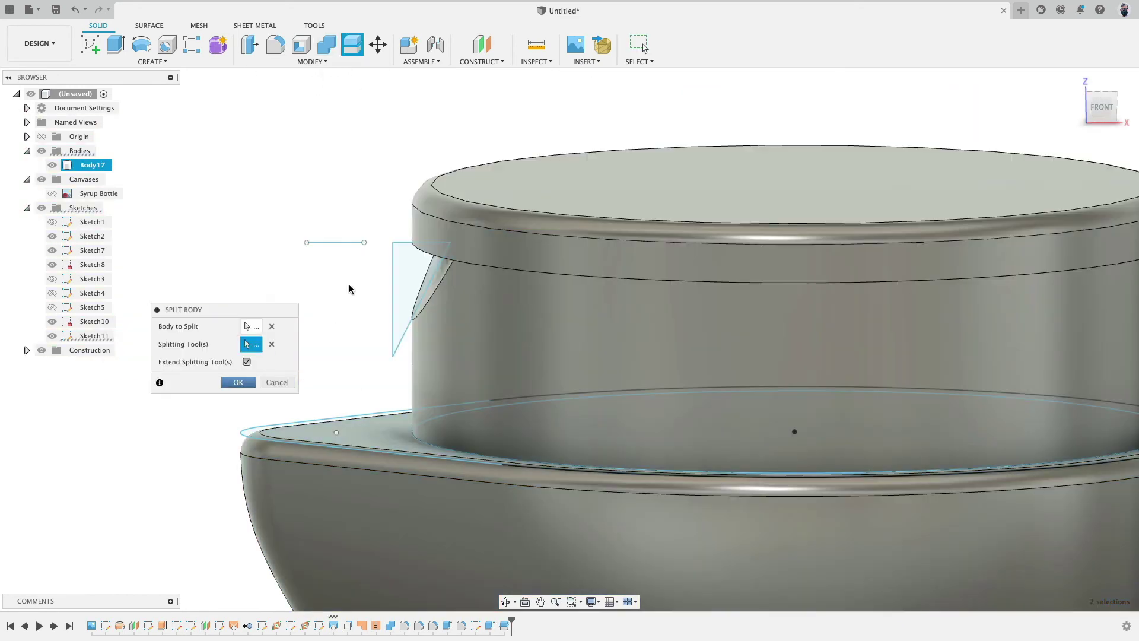
# Step: Hide the bottle body and fillet the lower edge of the split-off cap with a 0.1 mm radius
pyautogui.scroll(-5, 344, 267)
pyautogui.click(52, 178)
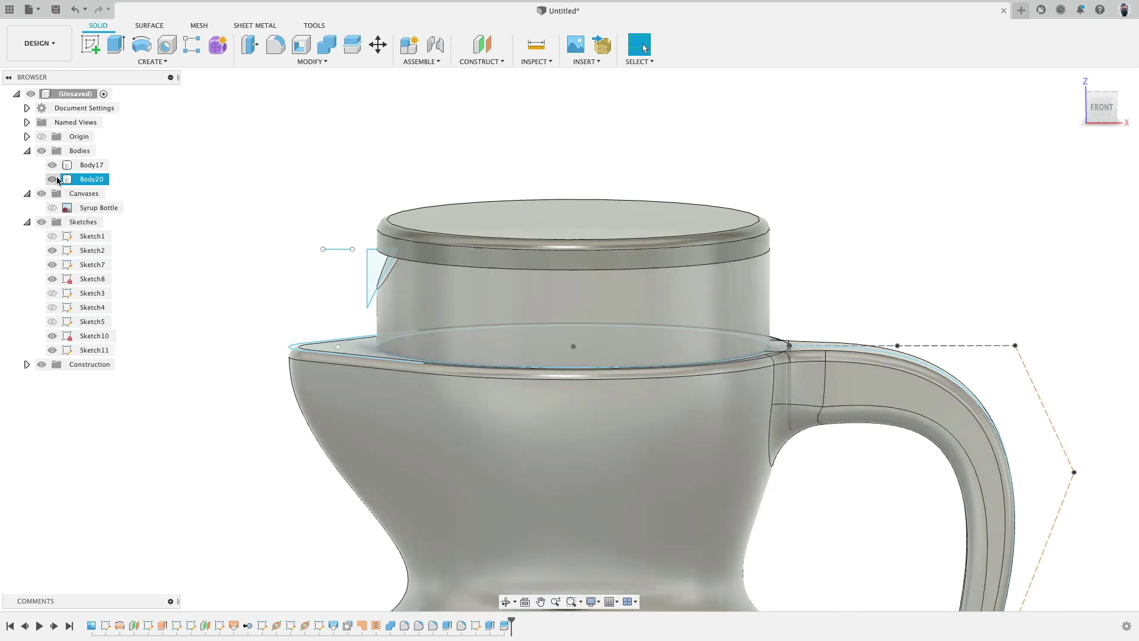
pyautogui.click(275, 44)
pyautogui.click(428, 266)
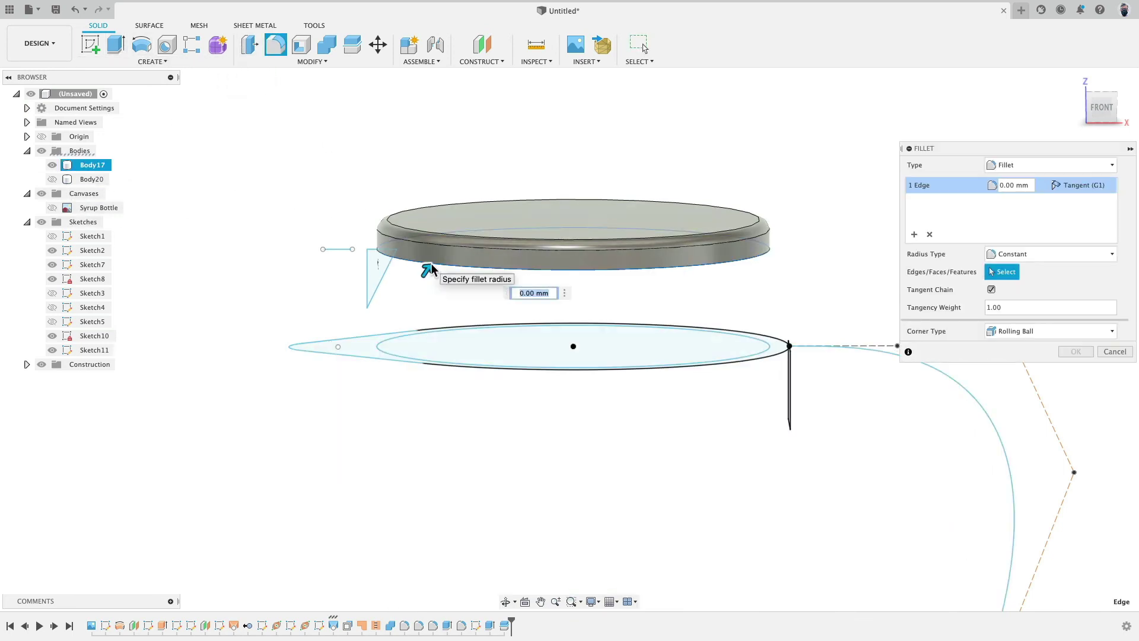
pyautogui.write('.1')
pyautogui.press('Return')
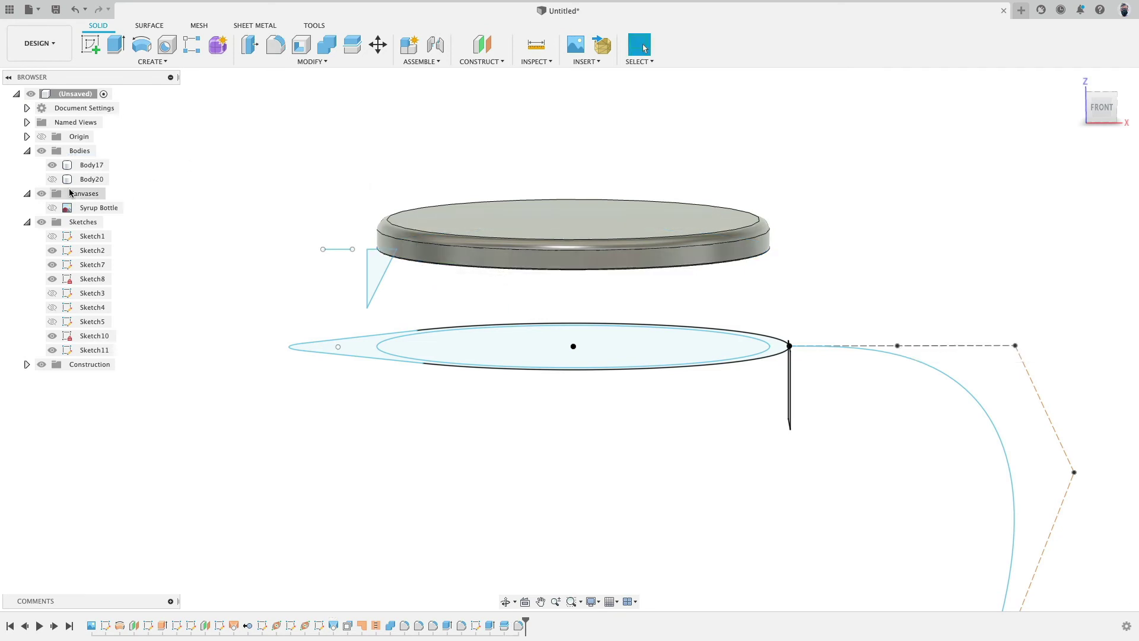
# Step: Show only the bottle body and fillet its upper rim at the split with a 0.1 mm radius
pyautogui.click(53, 165)
pyautogui.click(52, 179)
pyautogui.click(275, 45)
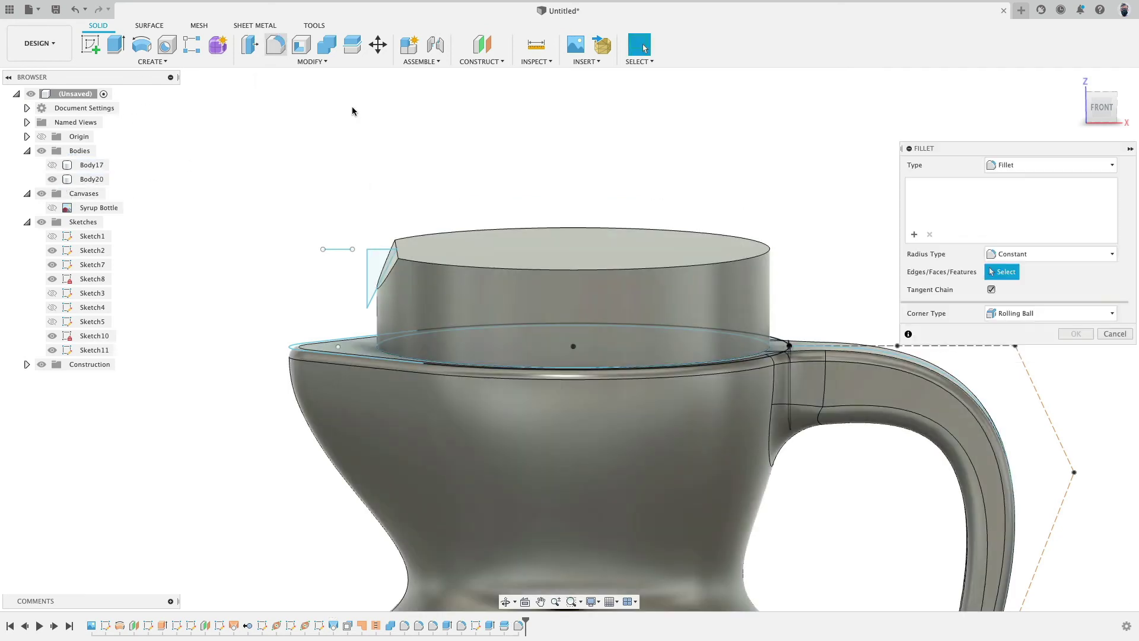
pyautogui.click(454, 270)
pyautogui.write('.1')
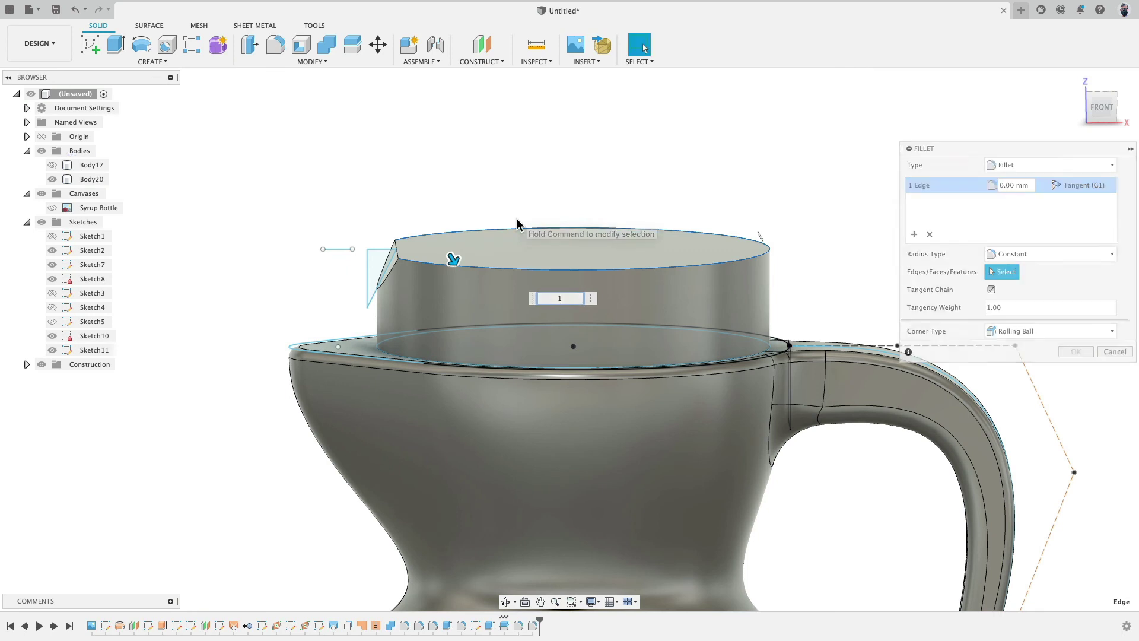
pyautogui.press('Return')
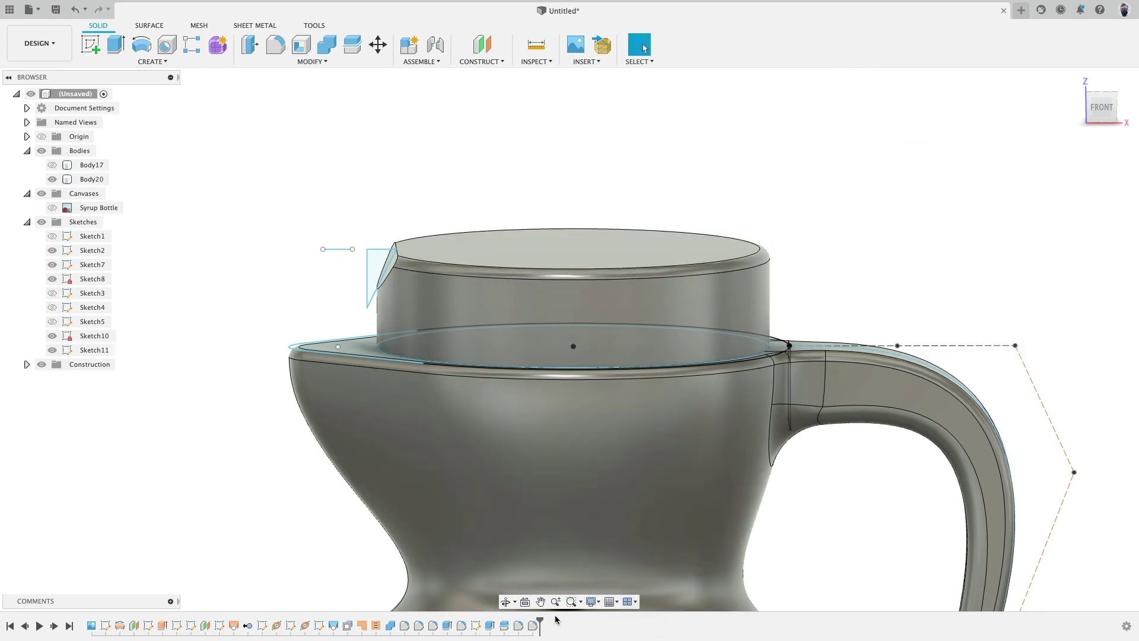
pyautogui.doubleClick(532, 627)
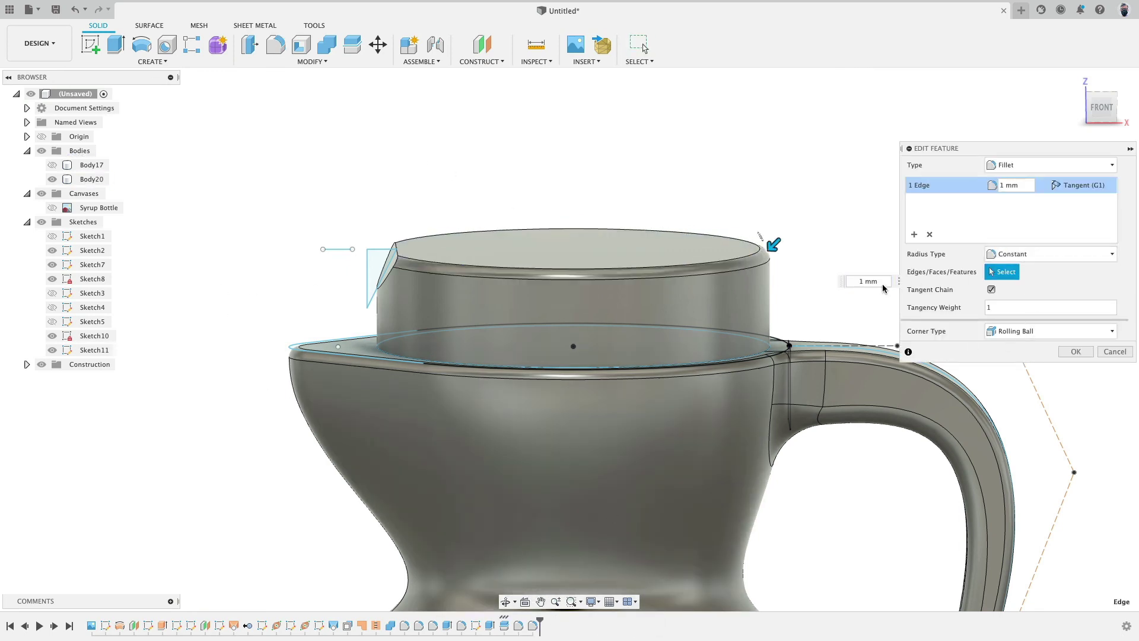
pyautogui.press('Escape')
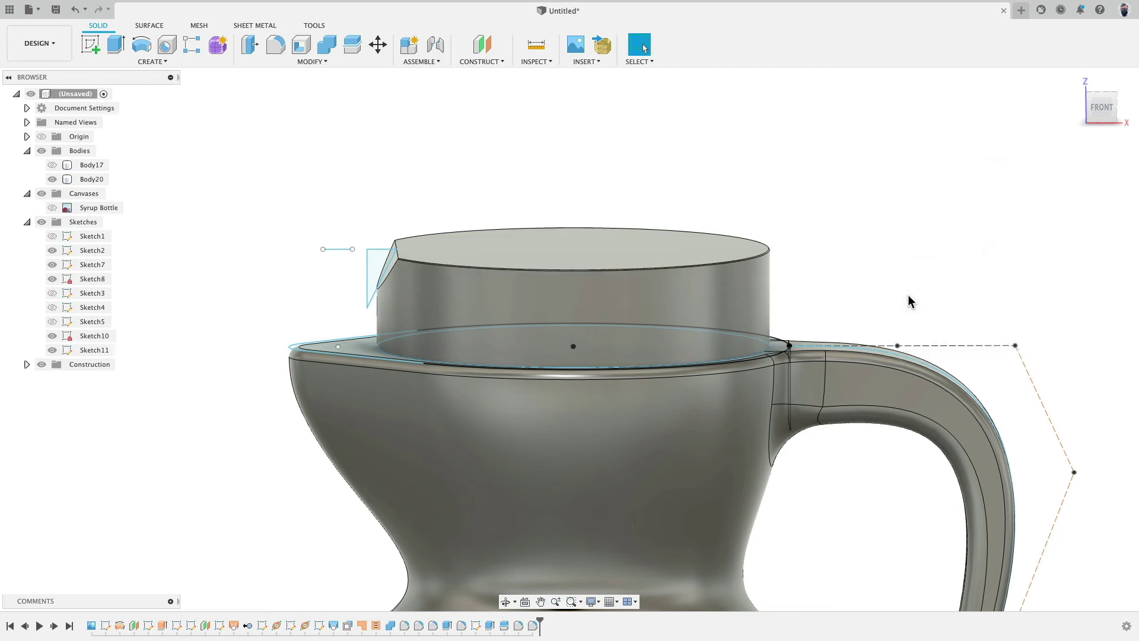
# Step: Show the cap again and combine it with the bottle body using the Join operation
pyautogui.click(53, 165)
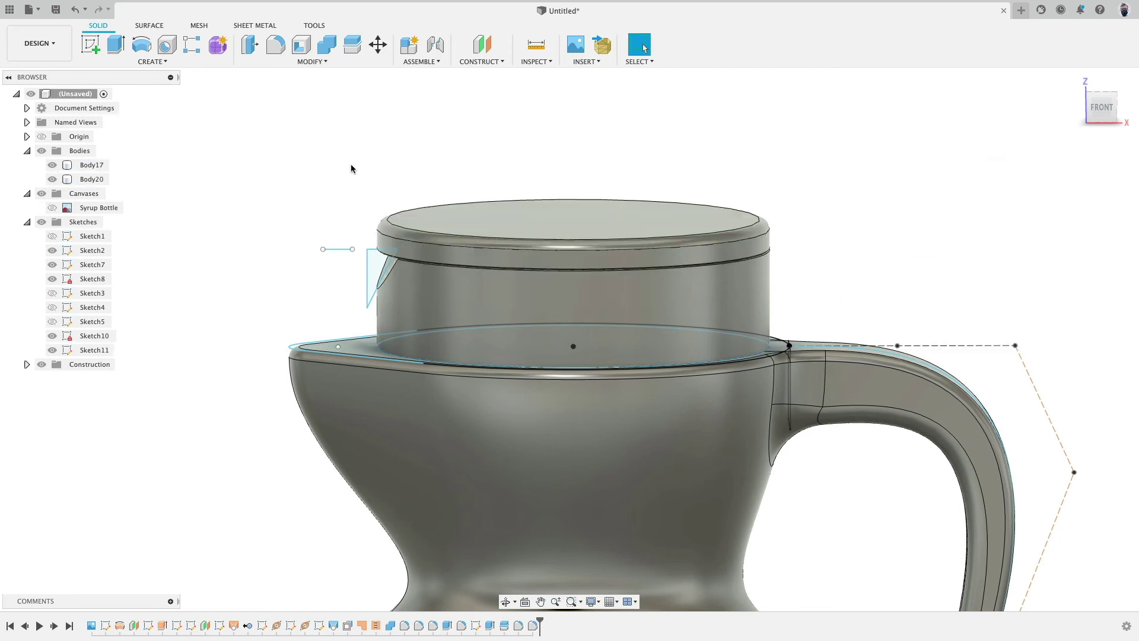
pyautogui.click(326, 44)
pyautogui.click(501, 226)
pyautogui.click(341, 358)
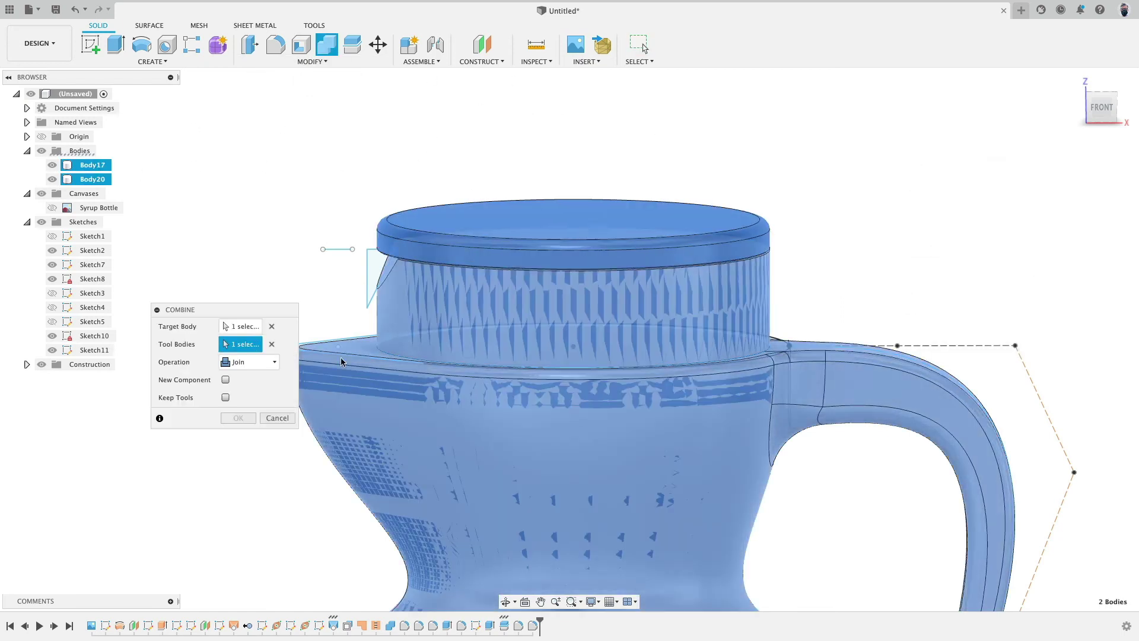
pyautogui.click(238, 417)
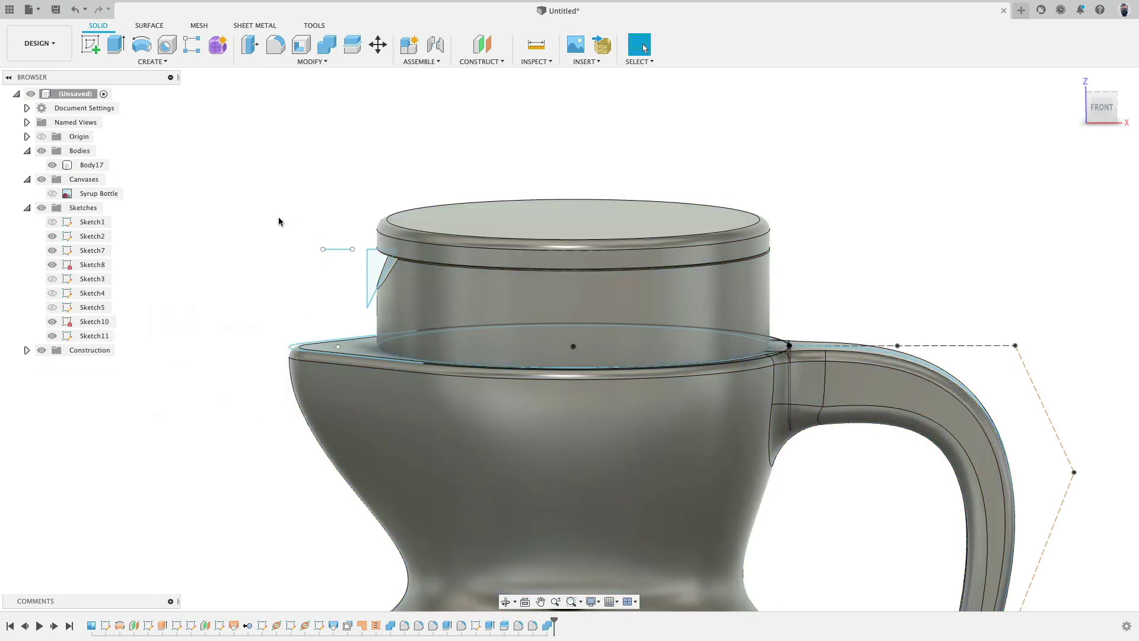
# Step: Fillet the bottle's bottom edge with a 10 mm radius and hide all the sketches
pyautogui.keyDown('shift'); pyautogui.moveTo(280, 221); pyautogui.dragTo(315, 232, button='middle'); pyautogui.keyUp('shift')
pyautogui.scroll(-5, 315, 232)
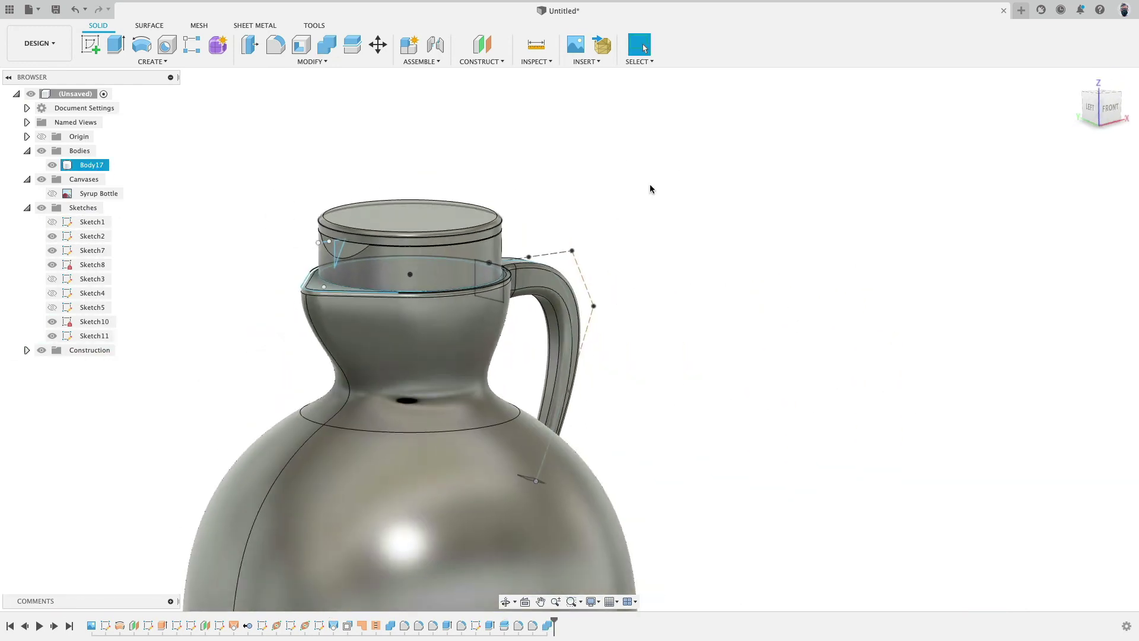
pyautogui.keyDown('shift'); pyautogui.moveTo(650, 188); pyautogui.dragTo(633, 205, button='middle'); pyautogui.keyUp('shift')
pyautogui.scroll(-5, 653, 220)
pyautogui.moveTo(774, 356); pyautogui.dragTo(683, 241, button='middle')
pyautogui.scroll(-4, 767, 267)
pyautogui.click(275, 44)
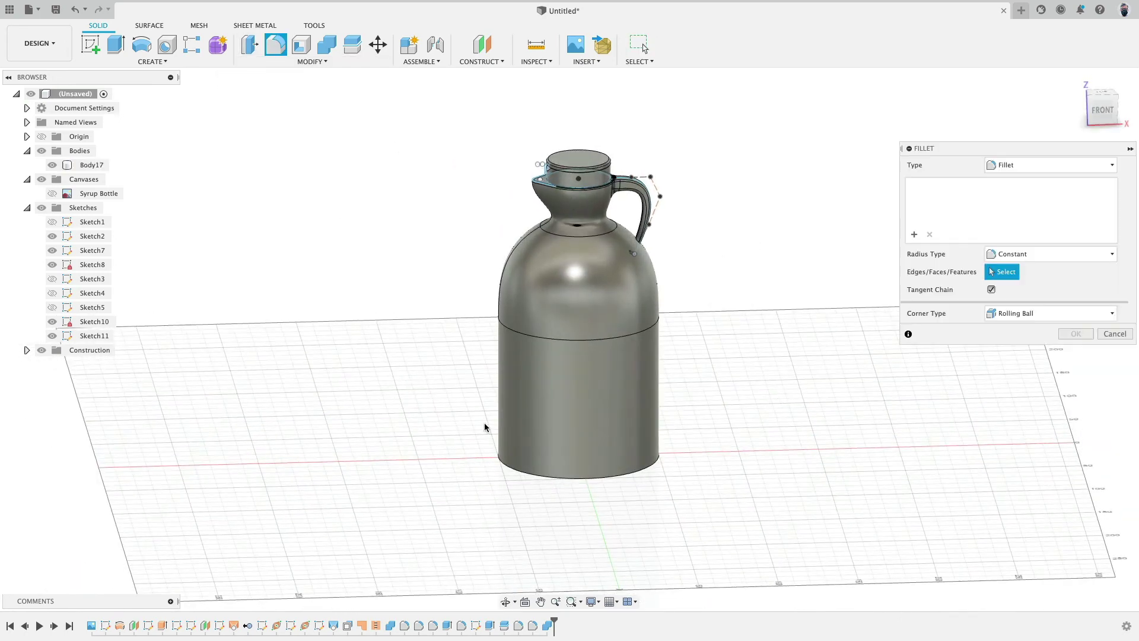
pyautogui.click(521, 469)
pyautogui.write('10')
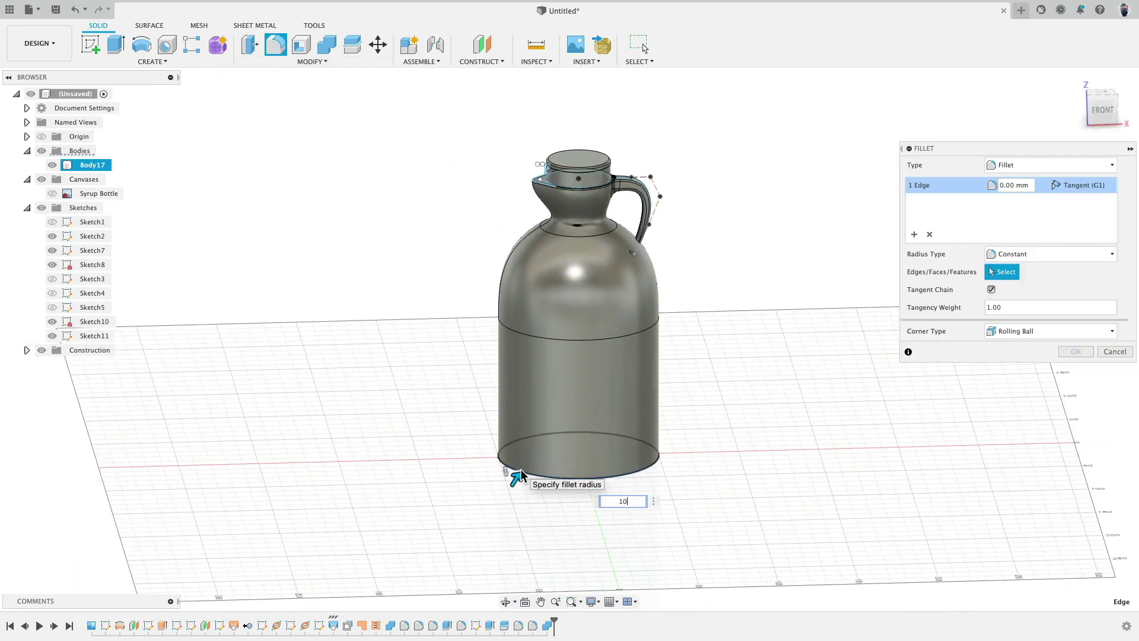
pyautogui.click(1087, 350)
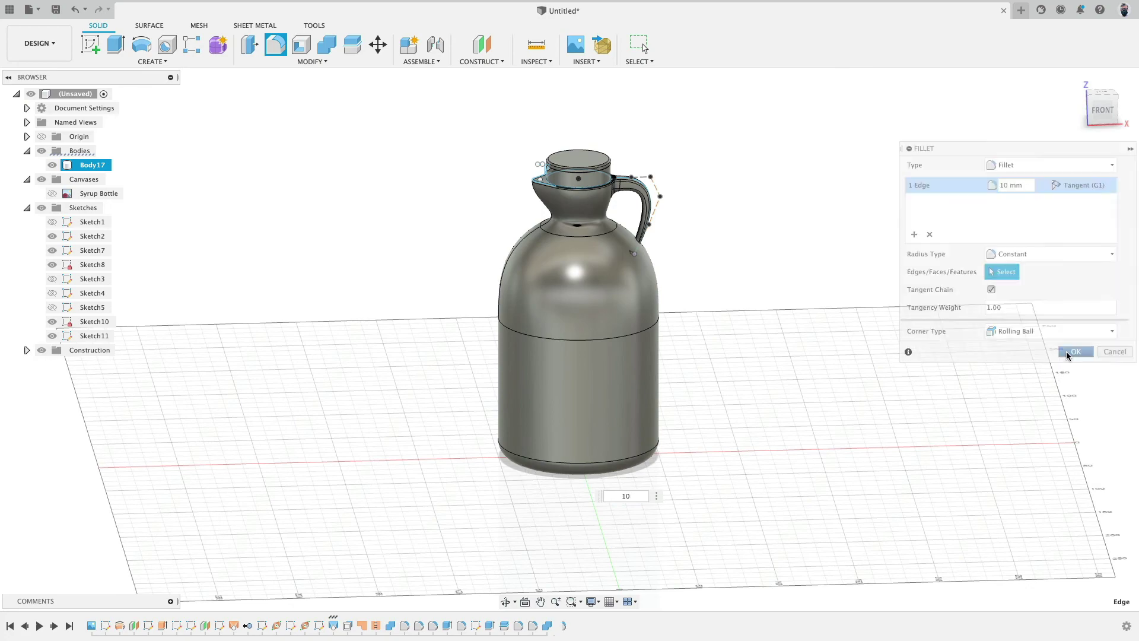
pyautogui.click(1102, 110)
pyautogui.click(42, 209)
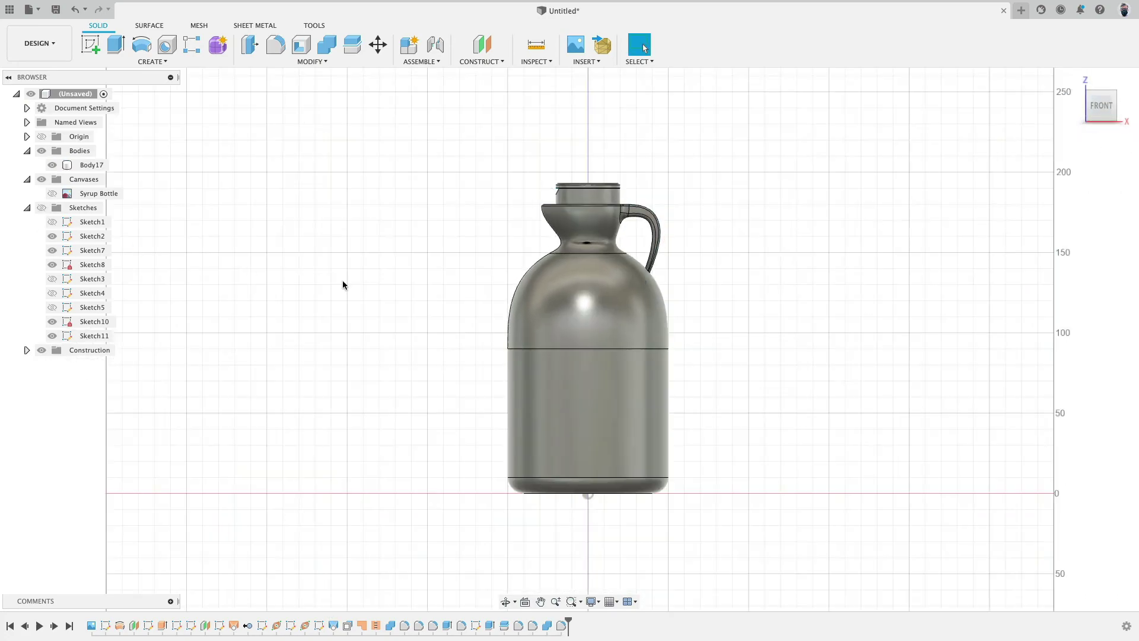
# Step: Fillet the edges where the handle's lower end meets the bottle with a 5 mm radius and curvature continuity
pyautogui.scroll(-4, 688, 223)
pyautogui.scroll(9, 688, 222)
pyautogui.moveTo(713, 224)
pyautogui.keyDown('shift'); pyautogui.mouseDown(button='middle')
pyautogui.moveTo(521, 233)
pyautogui.moveTo(714, 234)
pyautogui.mouseUp(button='middle'); pyautogui.keyUp('shift')
pyautogui.click(276, 45)
pyautogui.scroll(5, 601, 305)
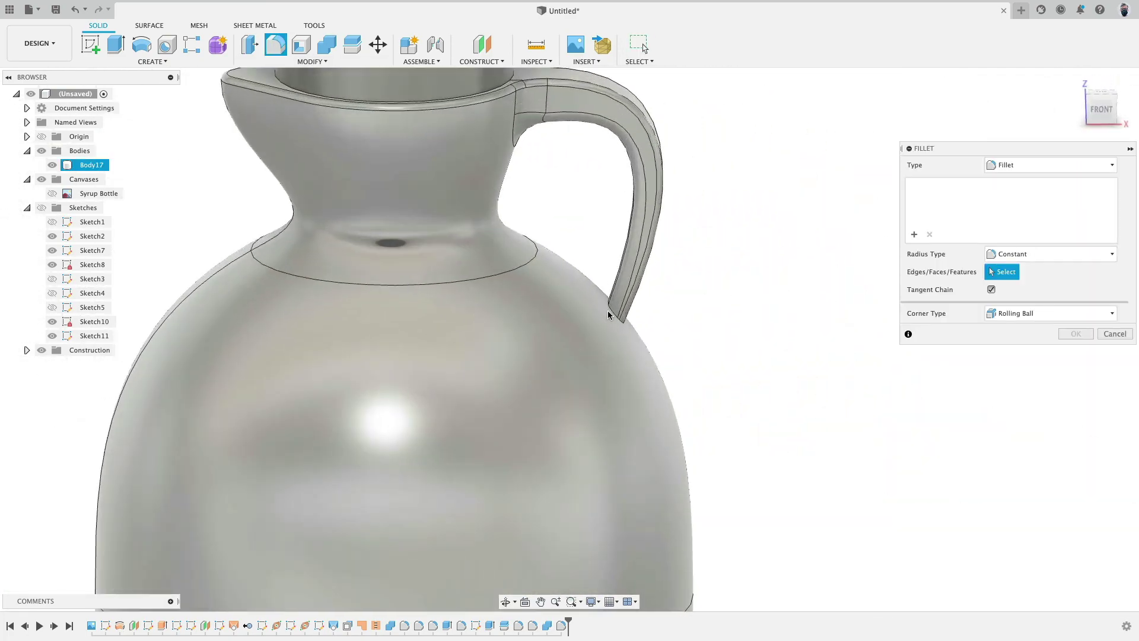
pyautogui.click(615, 312)
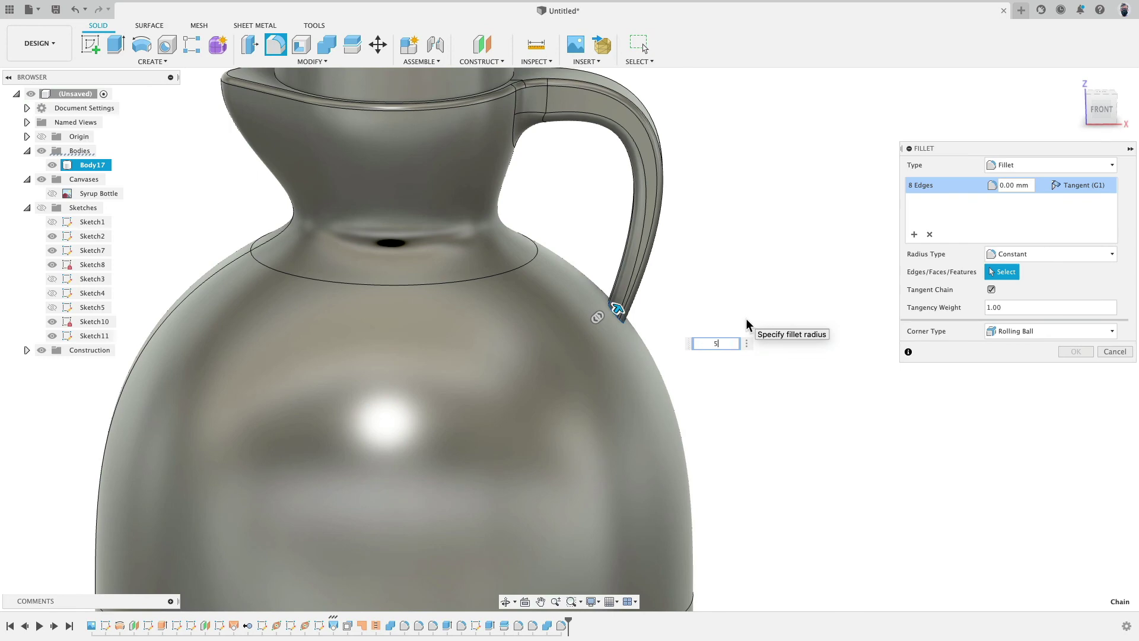
pyautogui.write('5')
pyautogui.keyDown('shift'); pyautogui.moveTo(821, 310); pyautogui.dragTo(727, 302, button='middle'); pyautogui.keyUp('shift')
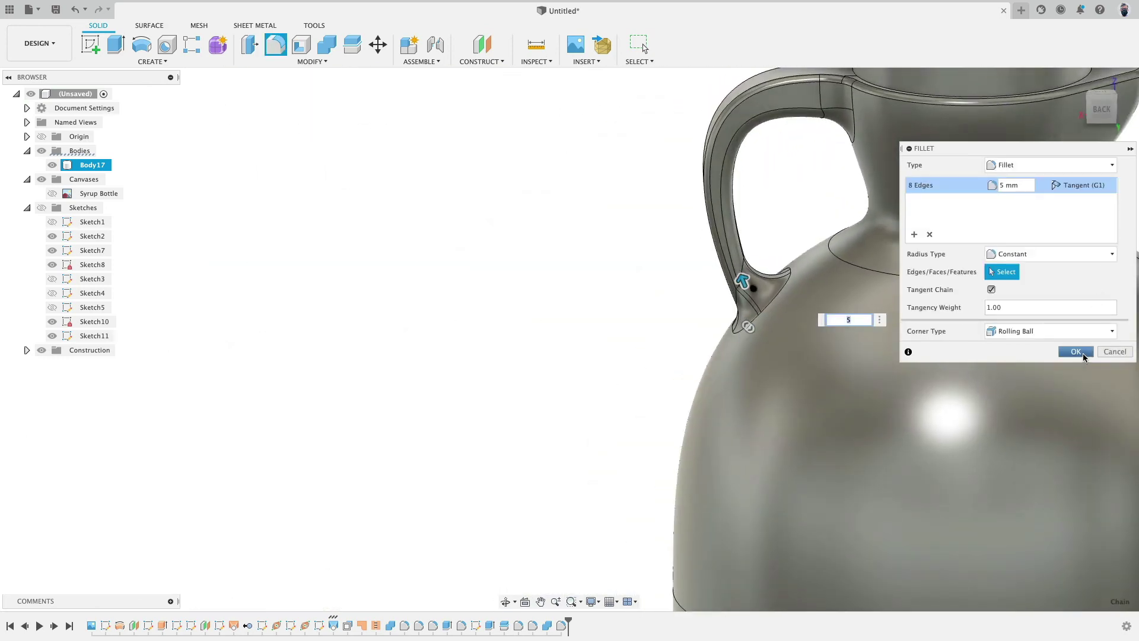
pyautogui.click(1085, 186)
pyautogui.click(1085, 214)
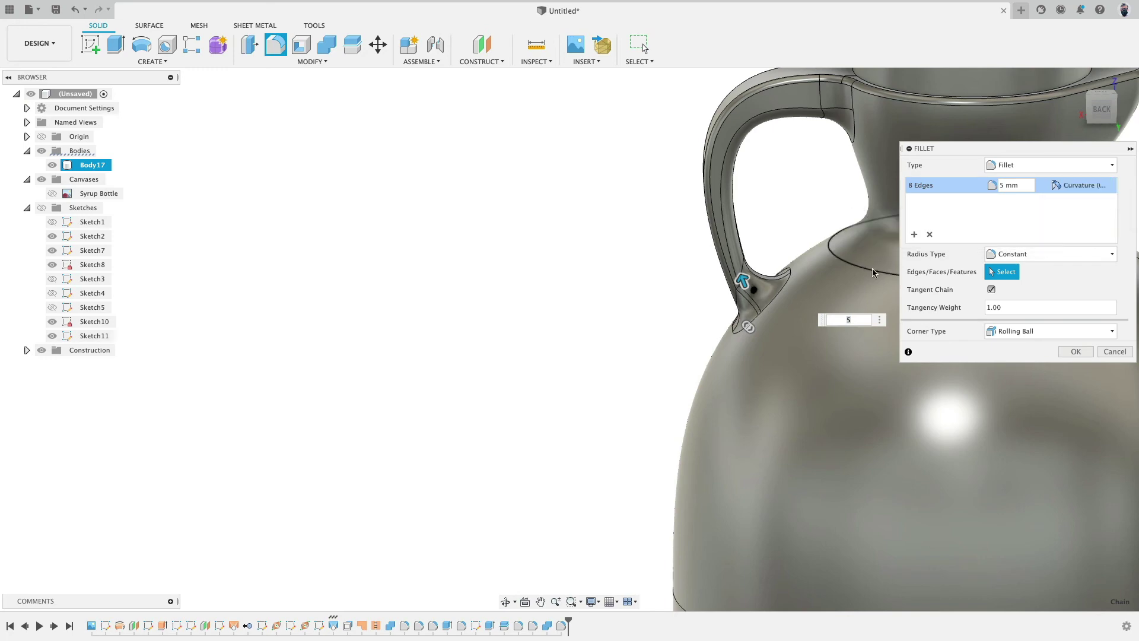
pyautogui.click(1076, 352)
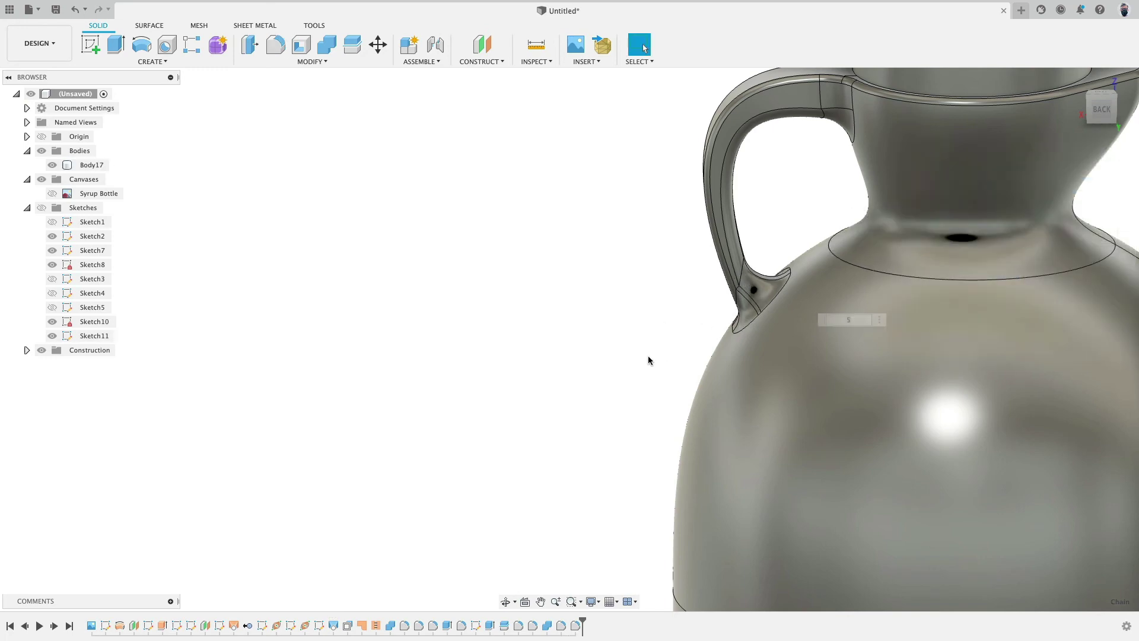
# Step: Compare the model with the Syrup Bottle canvas by temporarily showing the canvas in place of the body
pyautogui.keyDown('shift'); pyautogui.moveTo(648, 355); pyautogui.dragTo(534, 302, button='middle'); pyautogui.keyUp('shift')
pyautogui.keyDown('shift'); pyautogui.moveTo(686, 291); pyautogui.dragTo(777, 328, button='middle'); pyautogui.keyUp('shift')
pyautogui.scroll(-5, 777, 323)
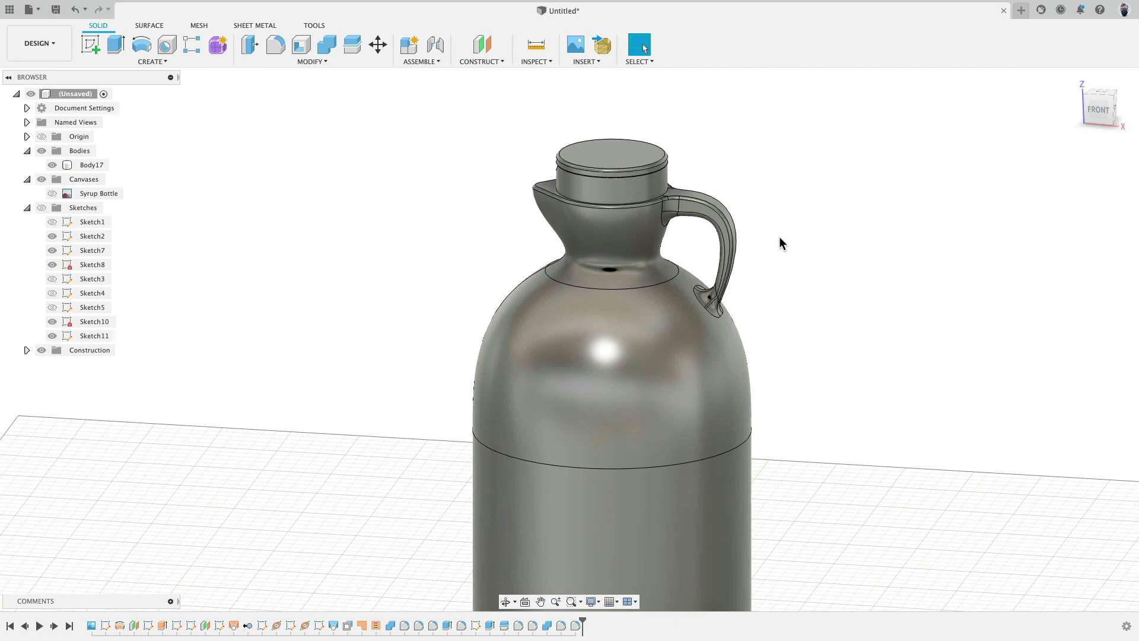
pyautogui.click(1097, 113)
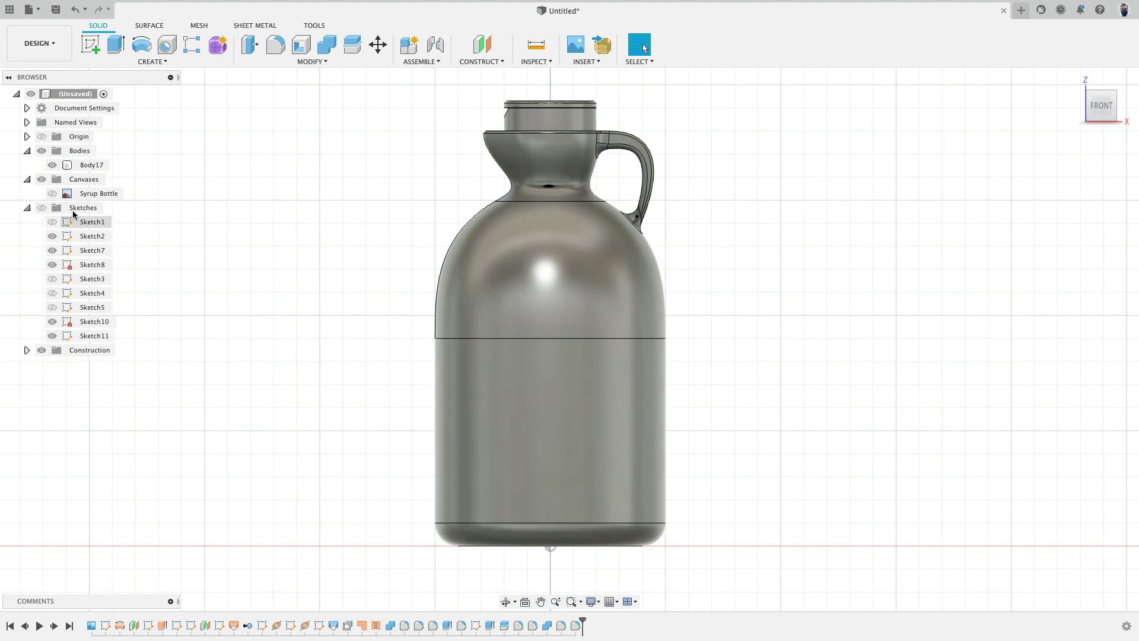
pyautogui.click(52, 165)
pyautogui.click(53, 193)
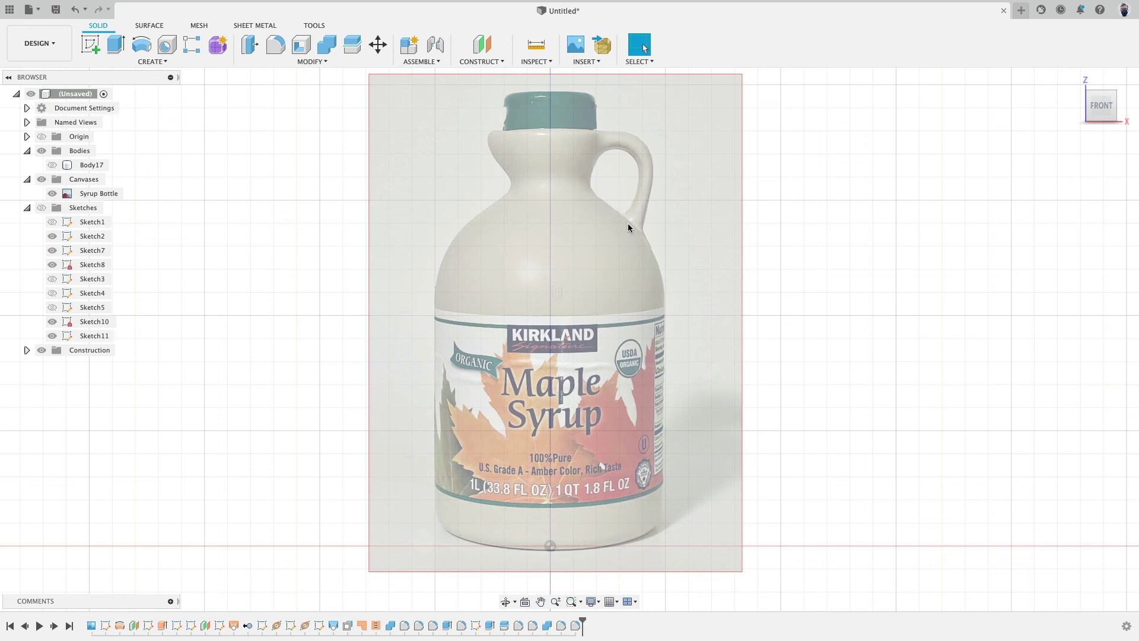
pyautogui.keyDown('shift'); pyautogui.moveTo(728, 208); pyautogui.dragTo(594, 184, button='middle'); pyautogui.keyUp('shift')
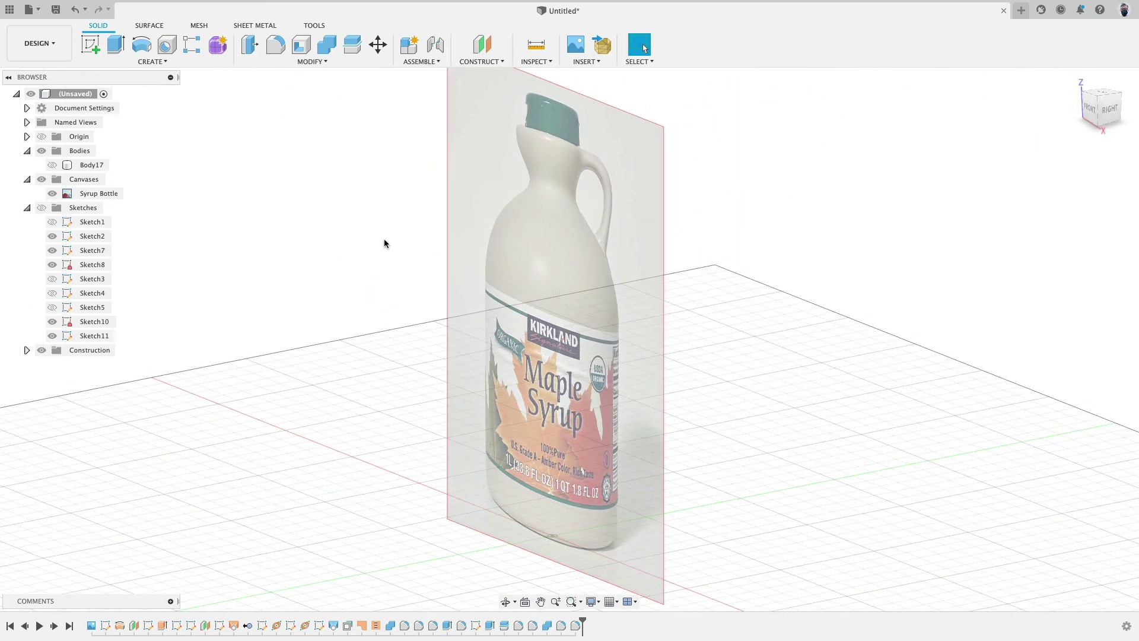
pyautogui.click(53, 165)
pyautogui.click(52, 193)
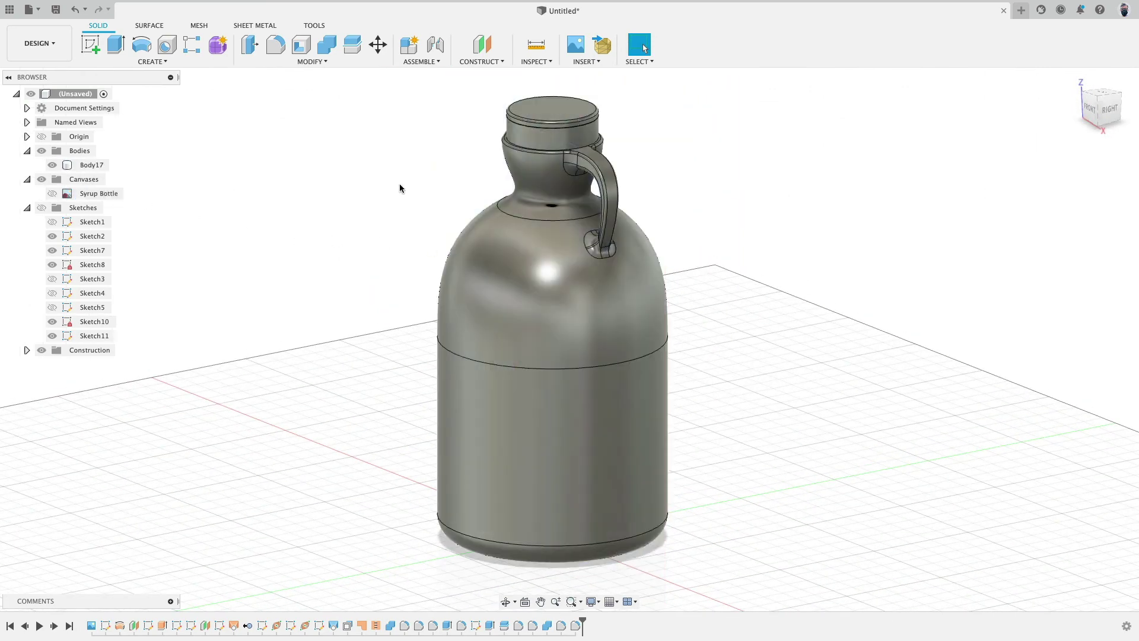
# Step: Inspect the handle and its joins to the bottle from the front, from the right side and at an angle
pyautogui.click(1098, 112)
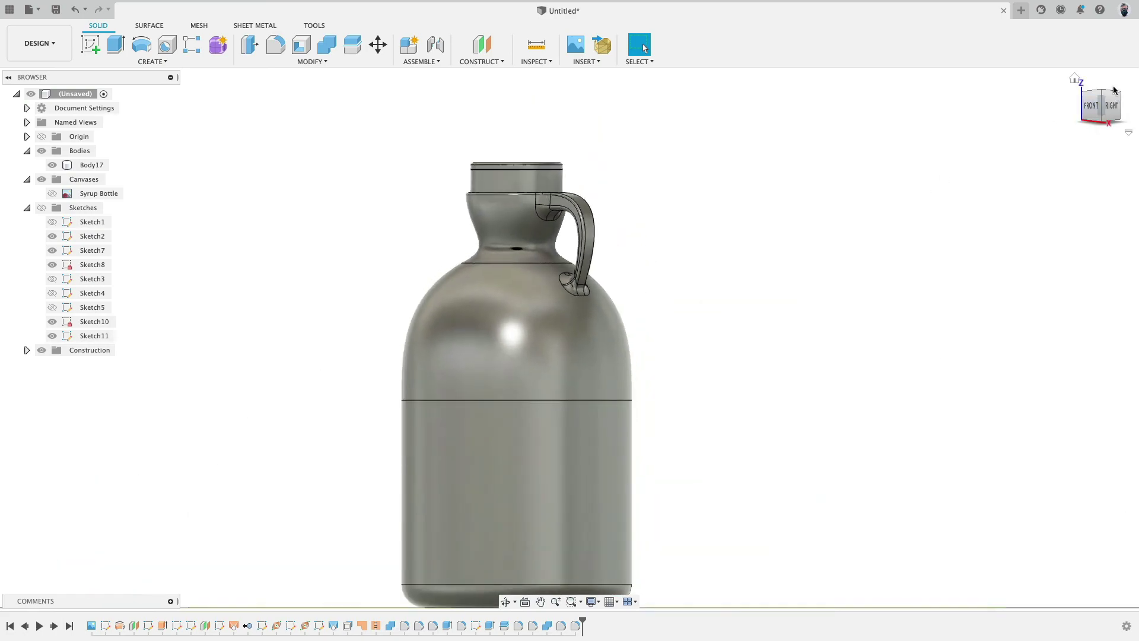
pyautogui.click(1096, 105)
pyautogui.scroll(5, 702, 186)
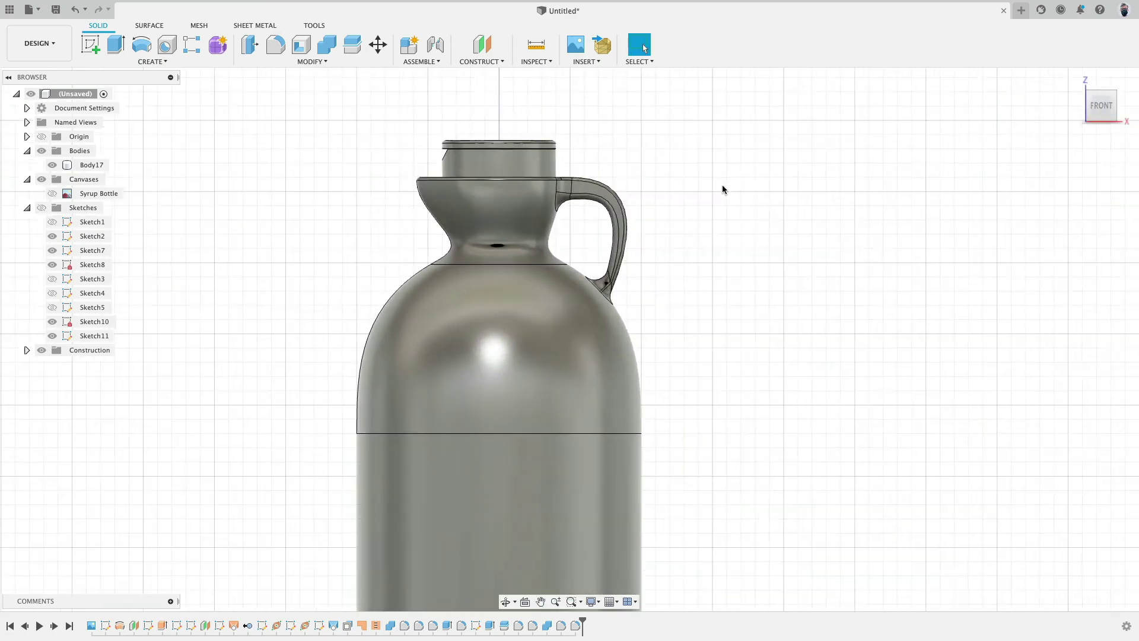
pyautogui.moveTo(684, 187); pyautogui.dragTo(765, 204, button='middle')
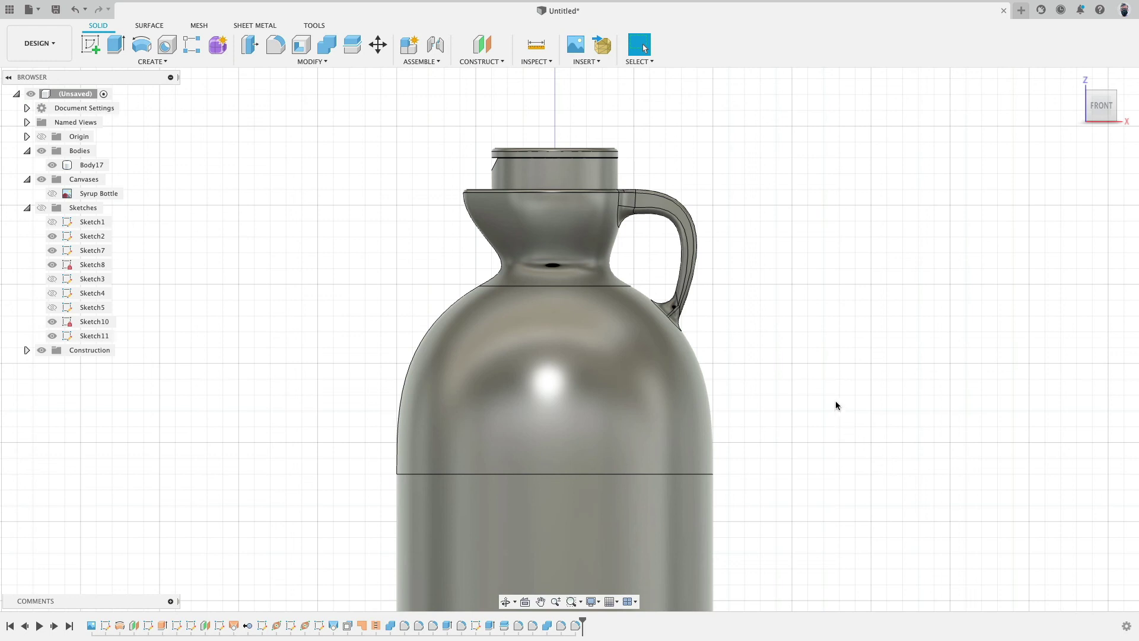
pyautogui.click(1124, 106)
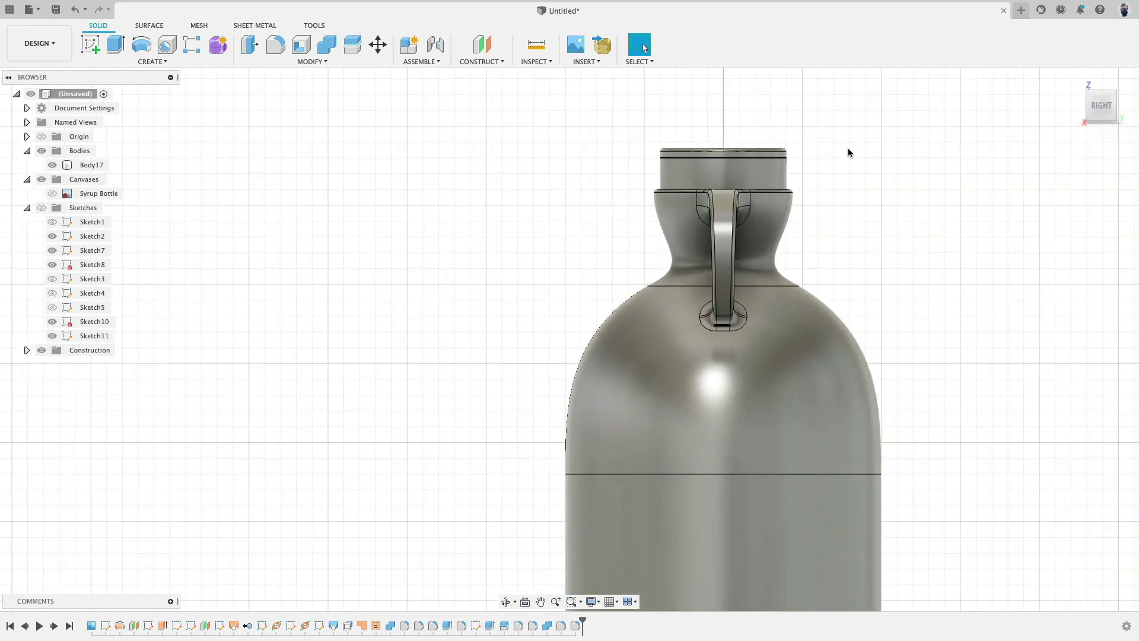
pyautogui.keyDown('shift'); pyautogui.moveTo(848, 153); pyautogui.dragTo(922, 169, button='middle'); pyautogui.keyUp('shift')
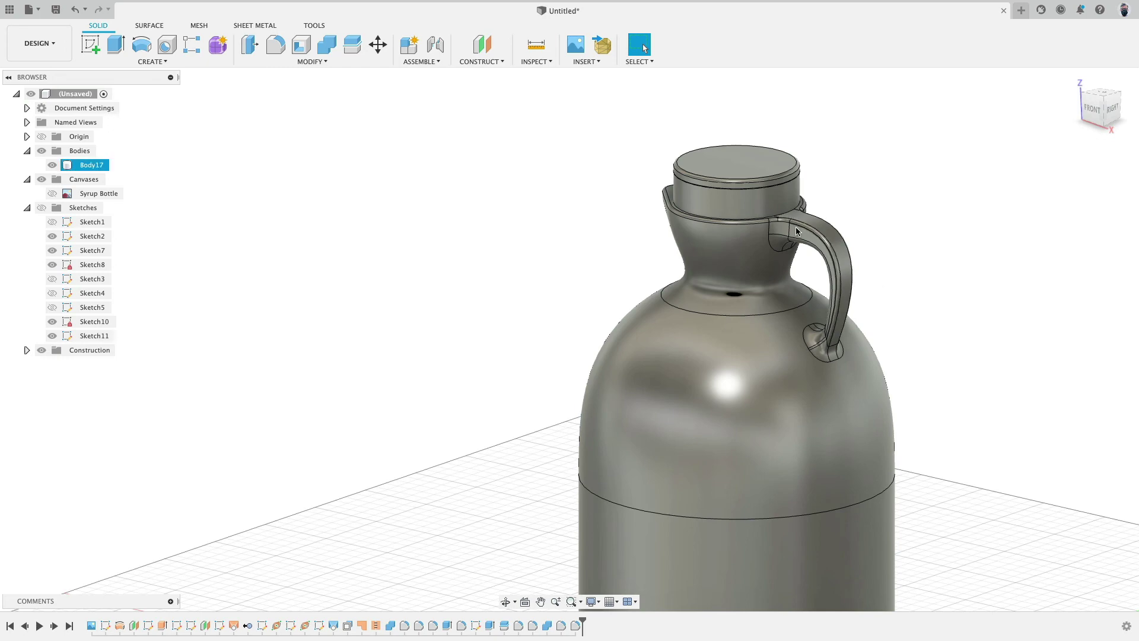
# Step: Delete the fillet at the handle's lower end
pyautogui.click(1091, 108)
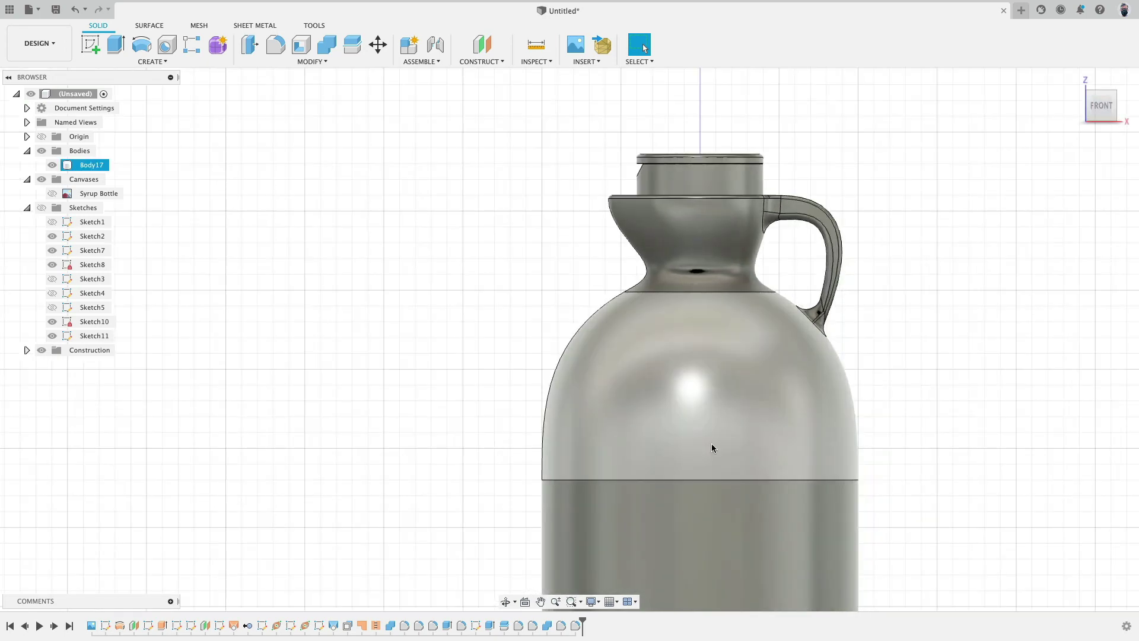
pyautogui.click(577, 624)
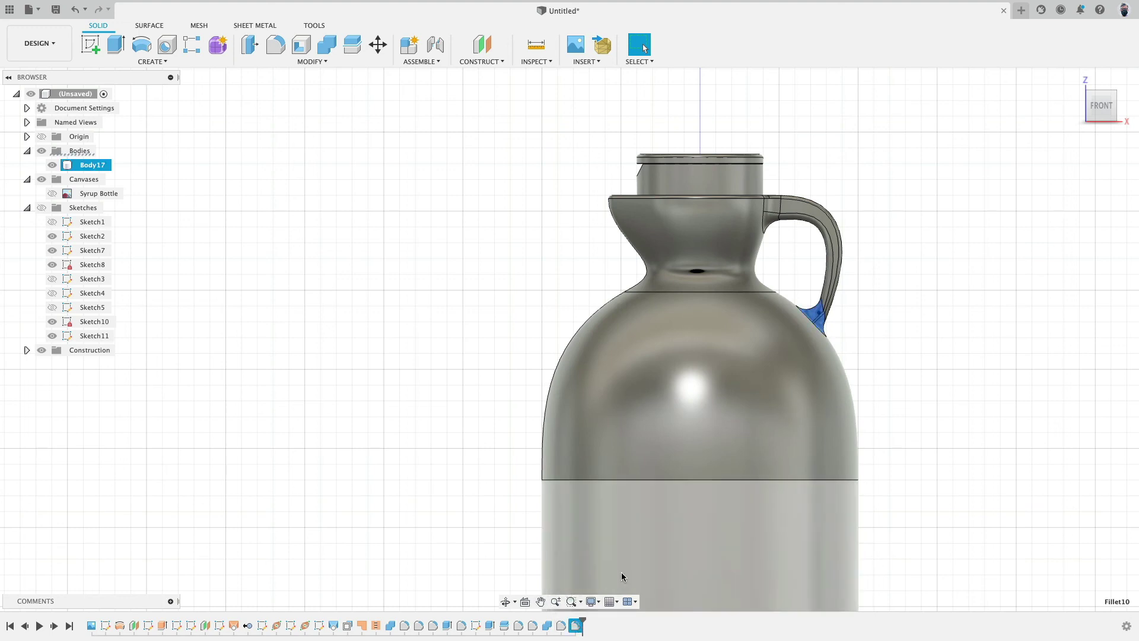
pyautogui.press('Delete')
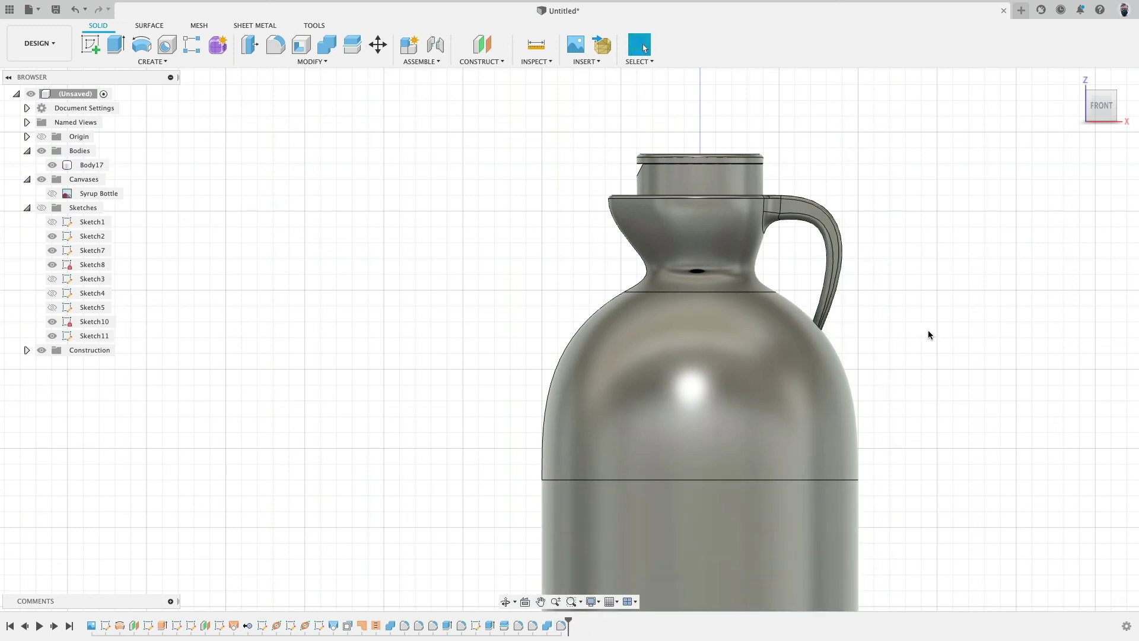
pyautogui.keyDown('shift'); pyautogui.moveTo(928, 331); pyautogui.dragTo(833, 332, button='middle'); pyautogui.keyUp('shift')
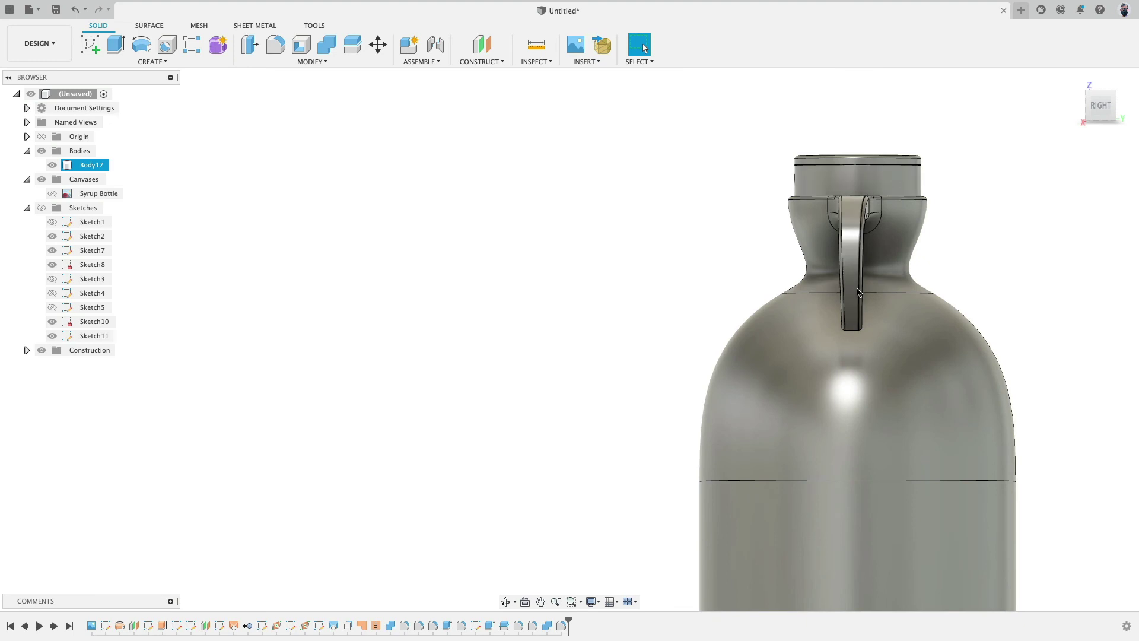
# Step: Roll the design history back to just after the handle loft, hide the two surface bodies, and show the sketches
pyautogui.keyDown('shift'); pyautogui.moveTo(666, 275); pyautogui.dragTo(751, 288, button='middle'); pyautogui.keyUp('shift')
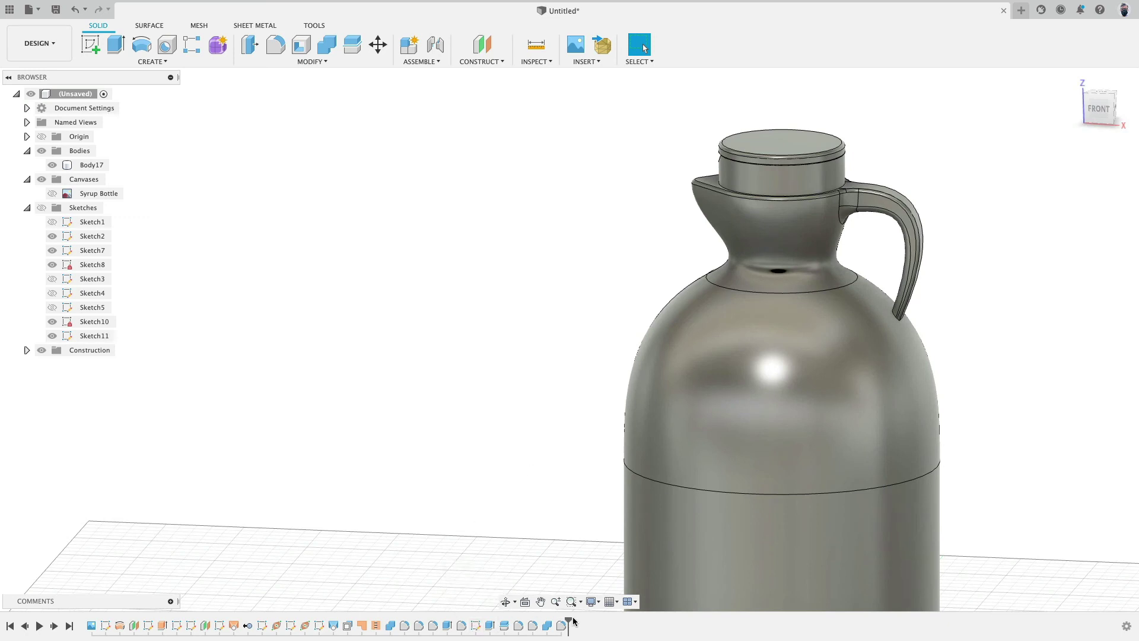
pyautogui.moveTo(568, 620); pyautogui.dragTo(340, 619)
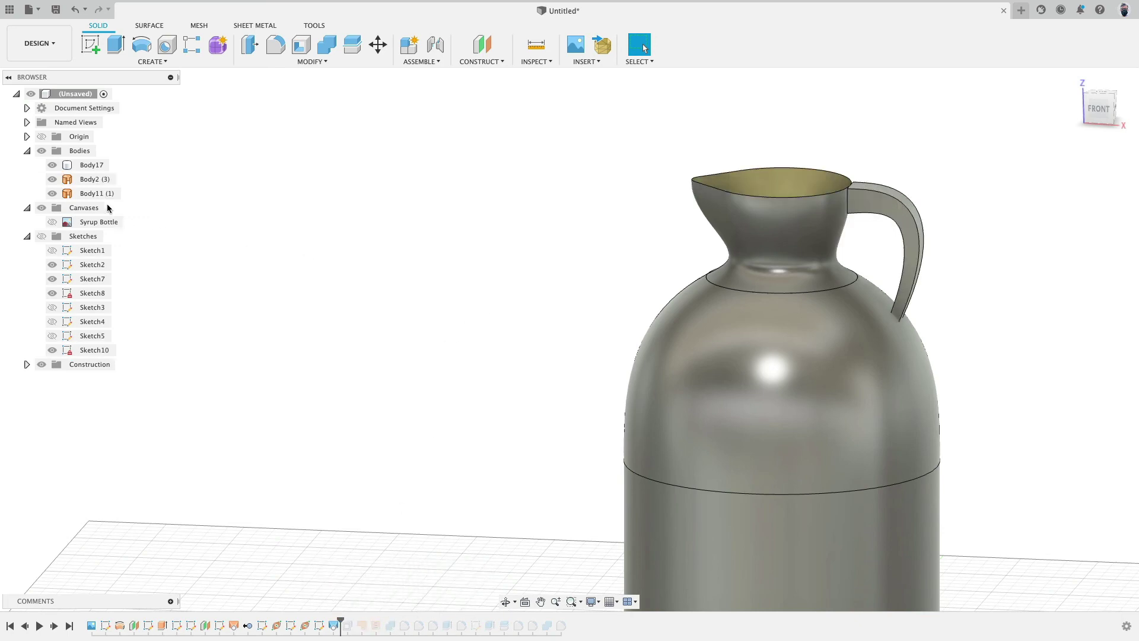
pyautogui.click(52, 194)
pyautogui.click(52, 179)
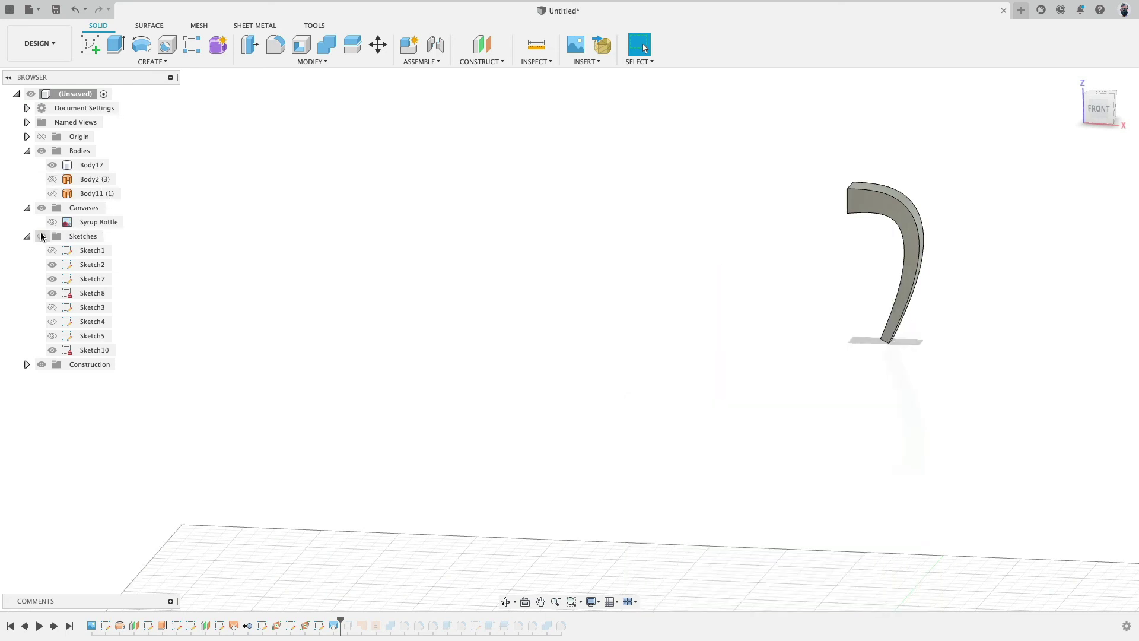
pyautogui.click(41, 236)
pyautogui.keyDown('shift'); pyautogui.moveTo(593, 304); pyautogui.dragTo(600, 296, button='middle'); pyautogui.keyUp('shift')
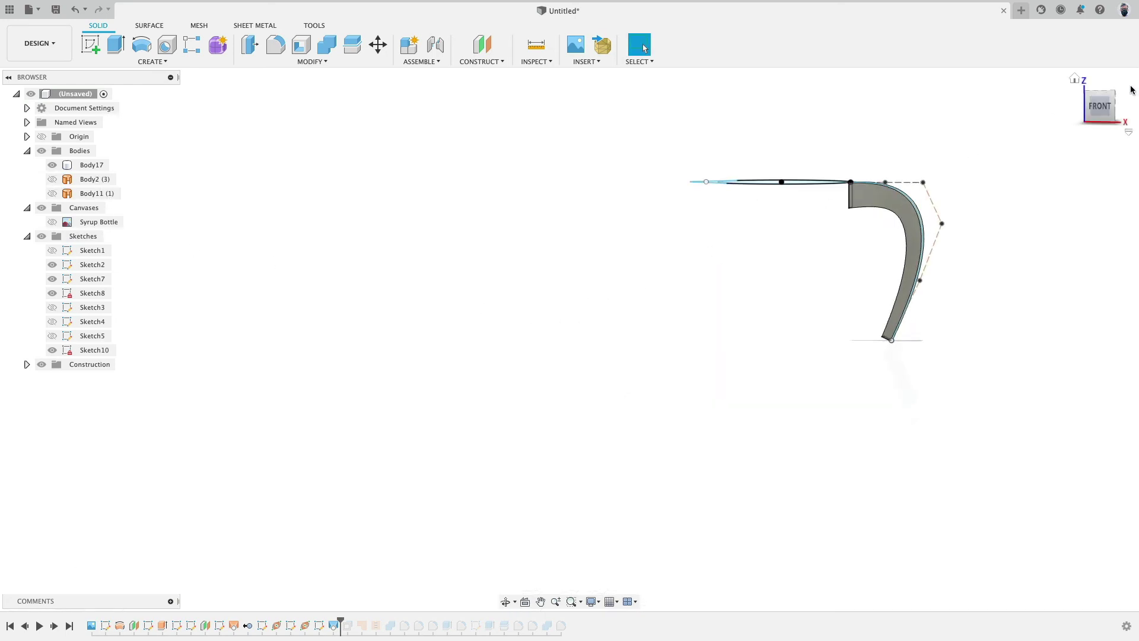
pyautogui.click(1096, 104)
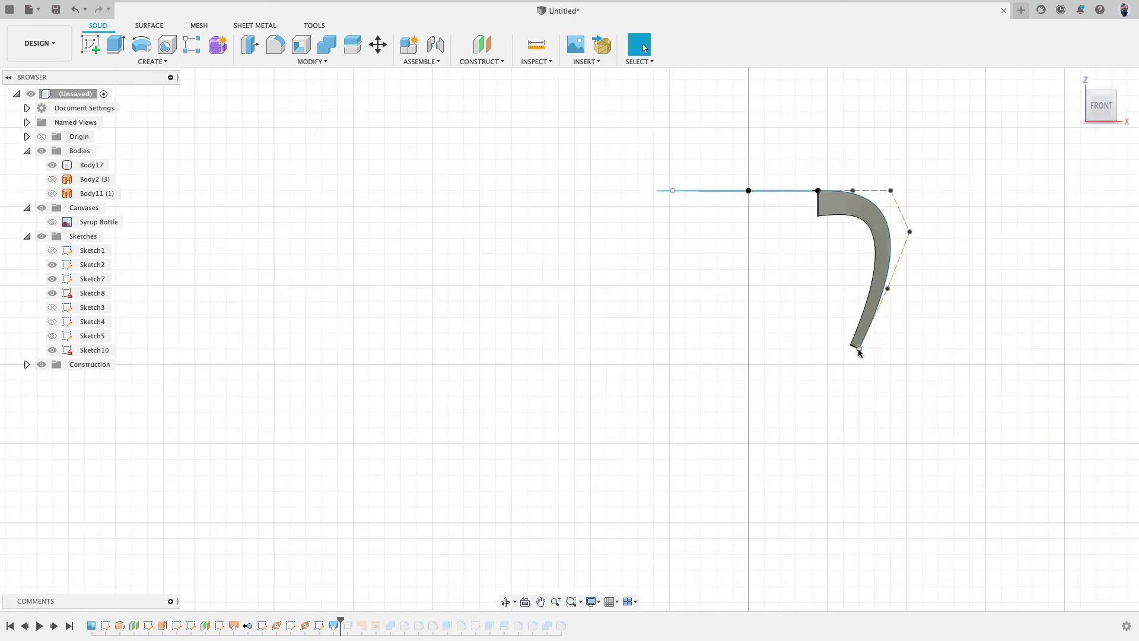
pyautogui.keyDown('shift'); pyautogui.moveTo(907, 336); pyautogui.dragTo(872, 335, button='middle'); pyautogui.keyUp('shift')
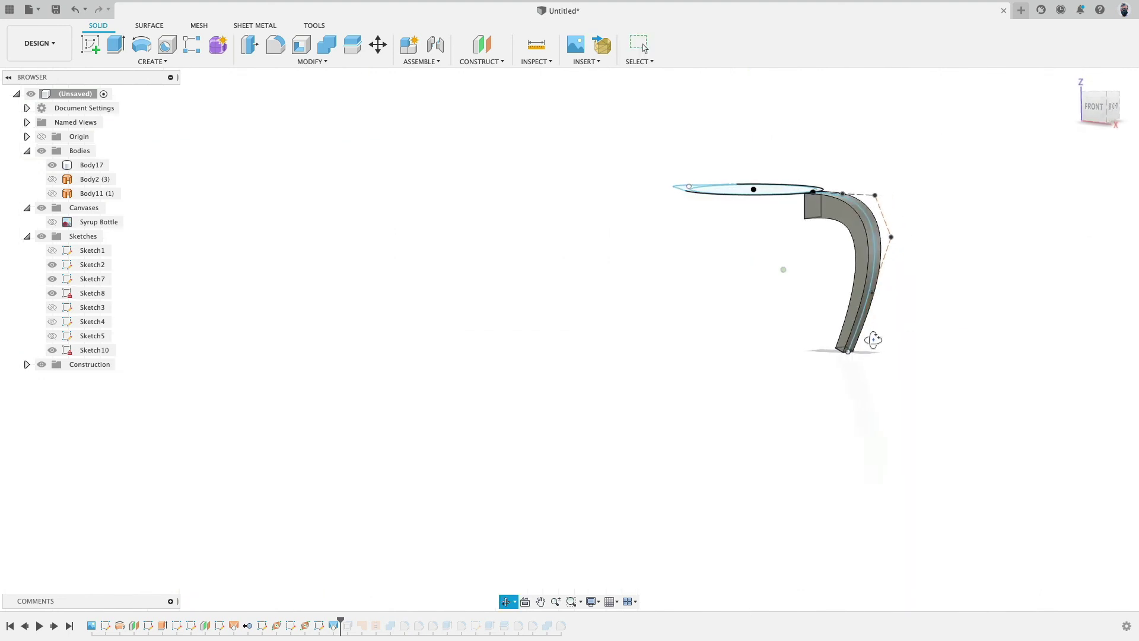
# Step: Roll the history back before the handle loft and add a plane along the handle spline at a proportional distance of 0.746
pyautogui.click(484, 62)
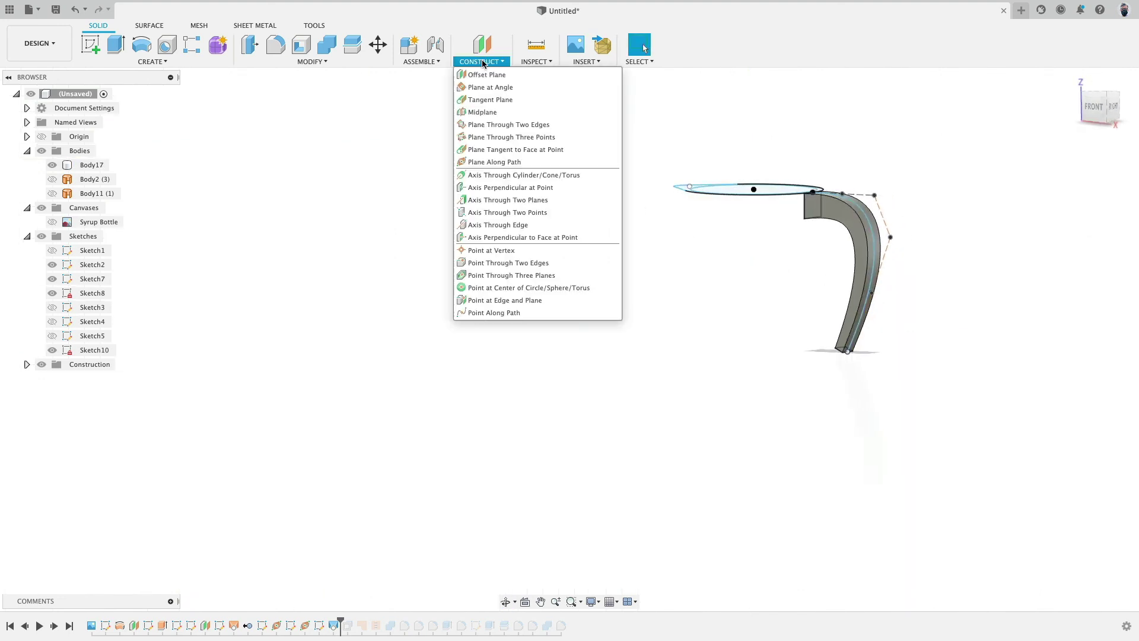
pyautogui.click(313, 283)
pyautogui.moveTo(339, 617); pyautogui.dragTo(326, 618)
pyautogui.click(483, 62)
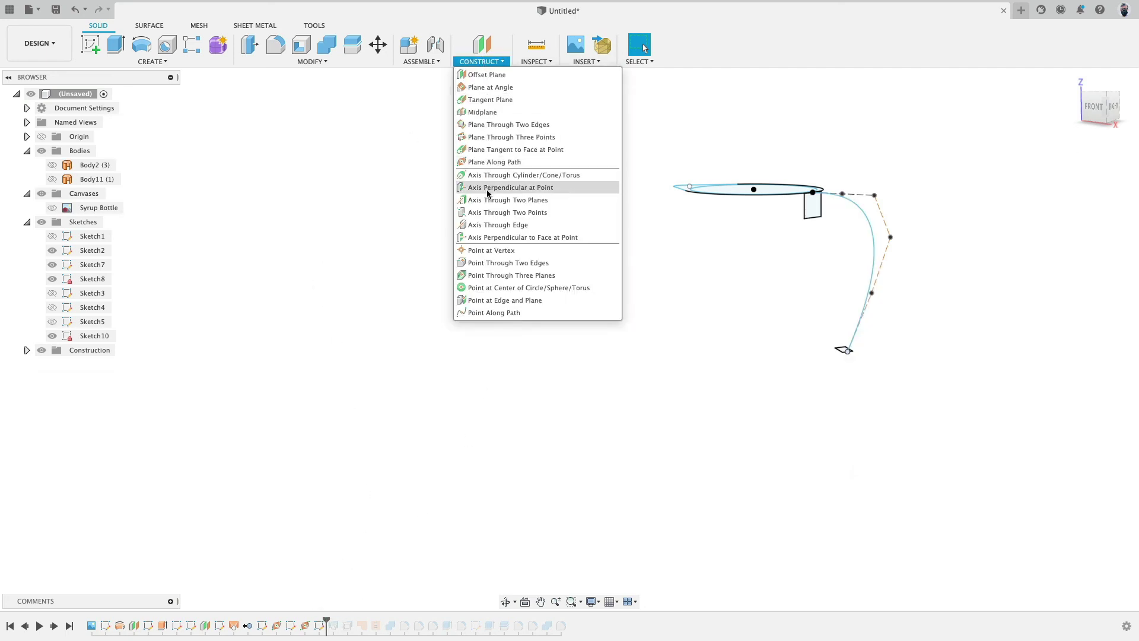
pyautogui.click(509, 162)
pyautogui.click(872, 254)
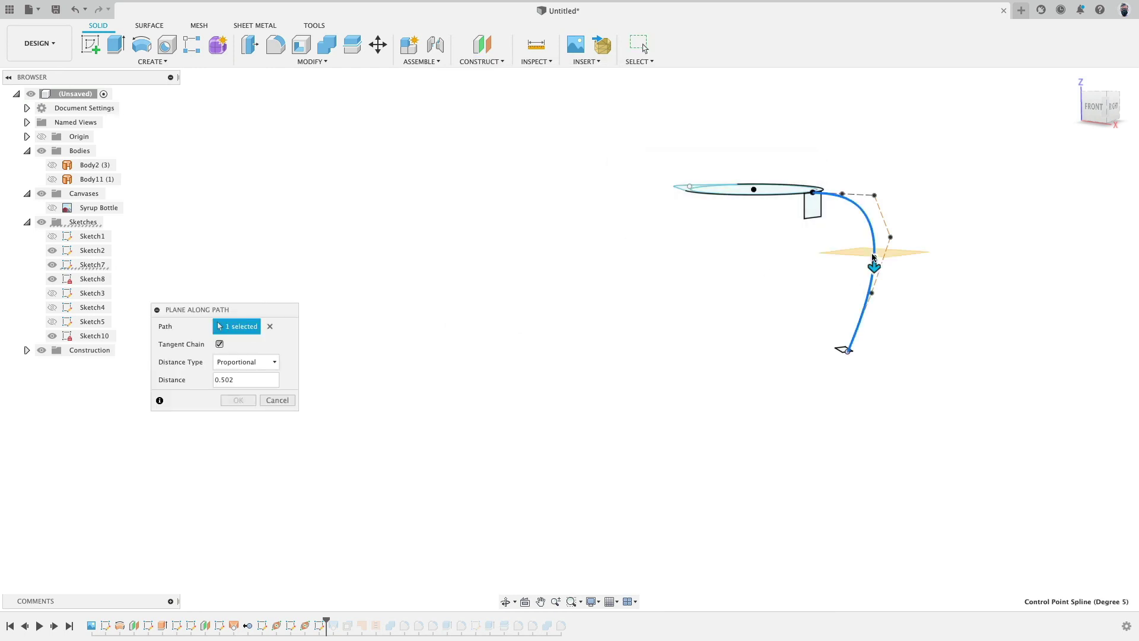
pyautogui.moveTo(873, 255); pyautogui.dragTo(872, 318)
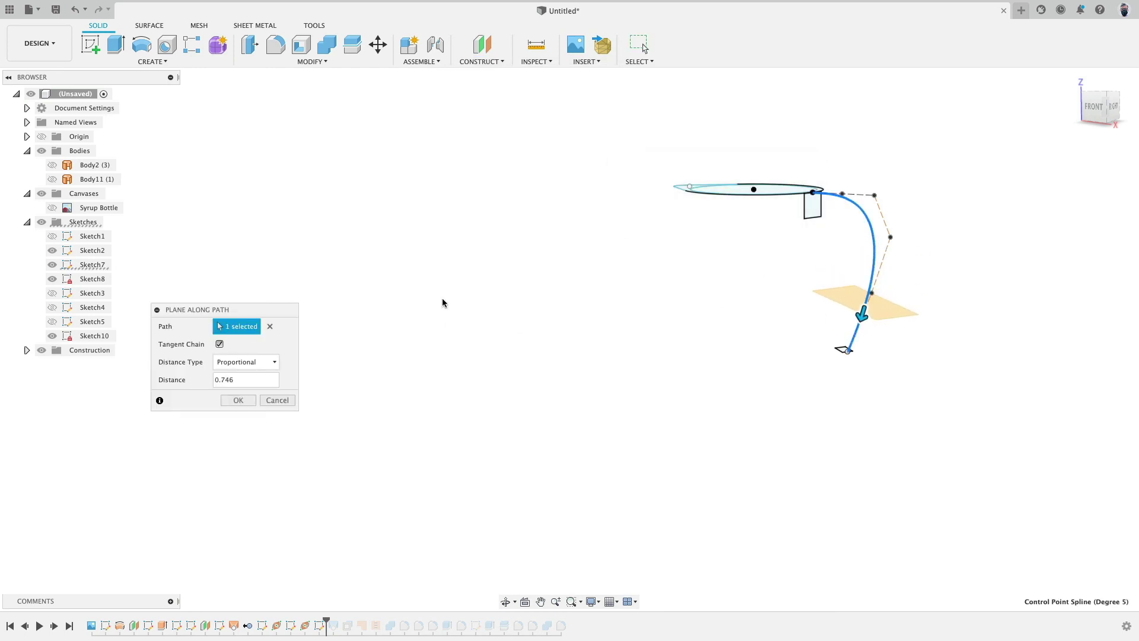
pyautogui.click(238, 400)
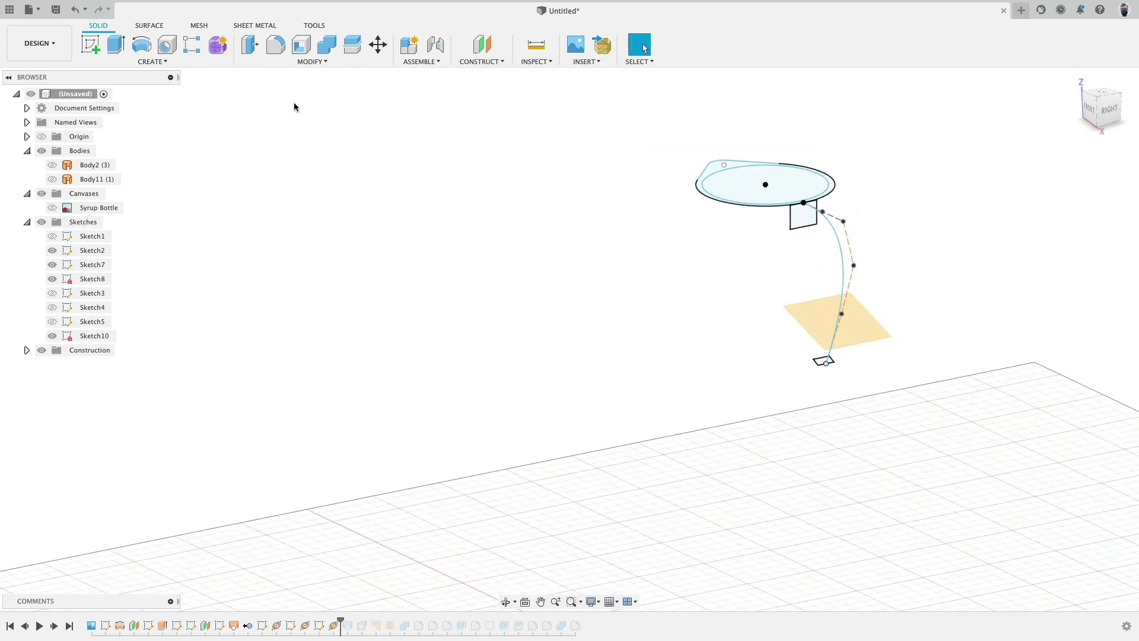
# Step: Sketch a rectangle about 6 mm deep on the new plane, with one long edge passing through the spline's intersection point
pyautogui.click(91, 44)
pyautogui.click(874, 330)
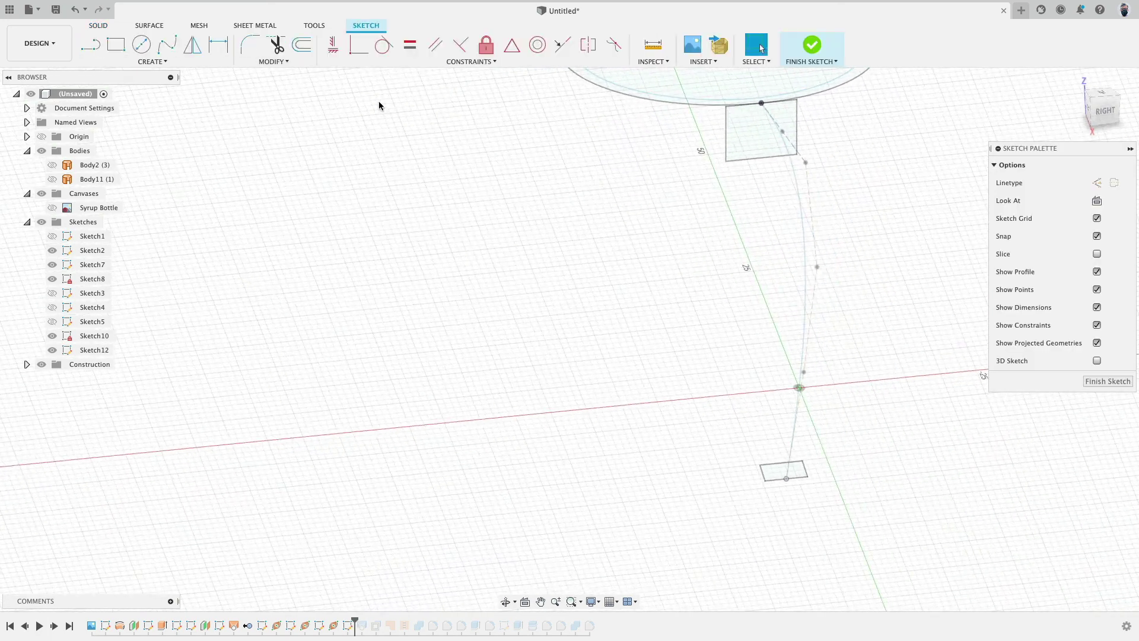
pyautogui.click(98, 46)
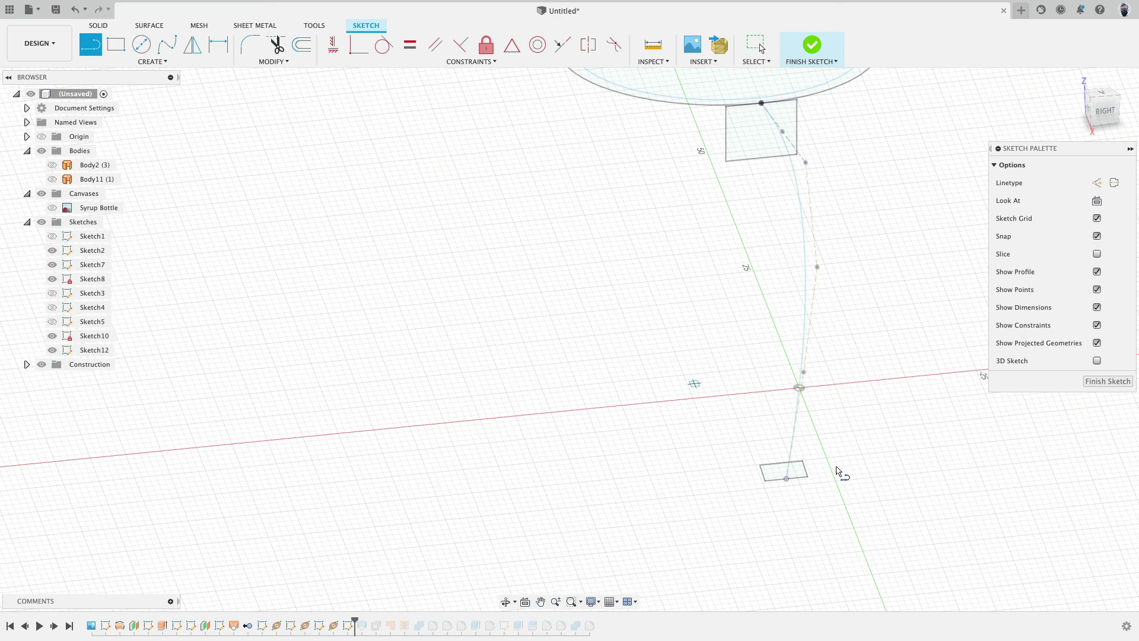
pyautogui.click(799, 387)
pyautogui.click(841, 383)
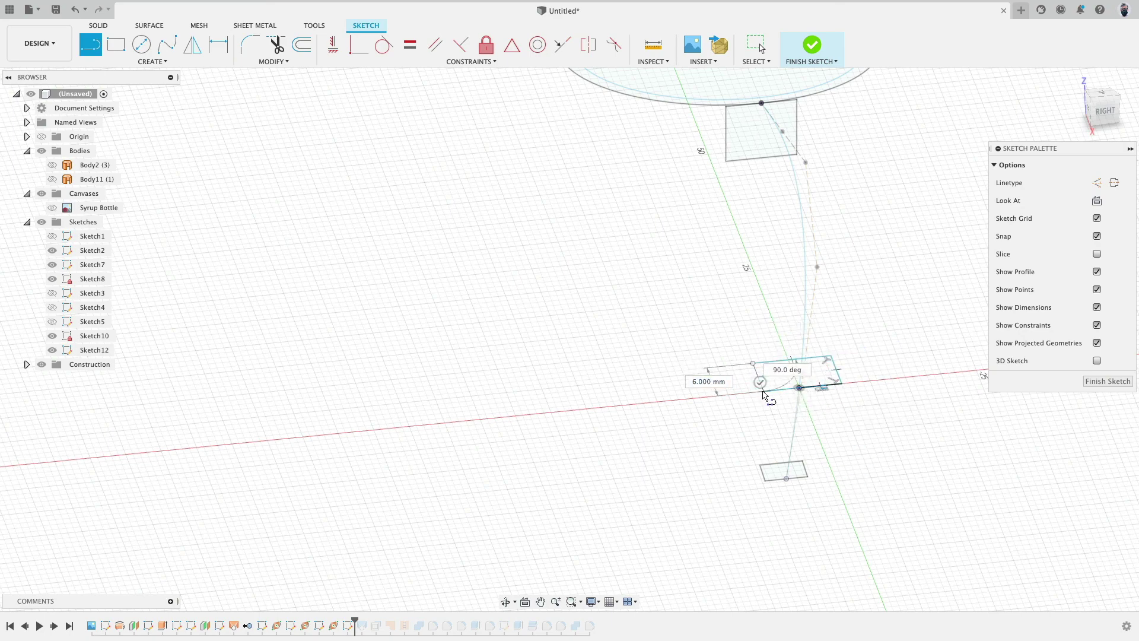
pyautogui.click(764, 392)
pyautogui.click(800, 389)
pyautogui.scroll(3, 806, 393)
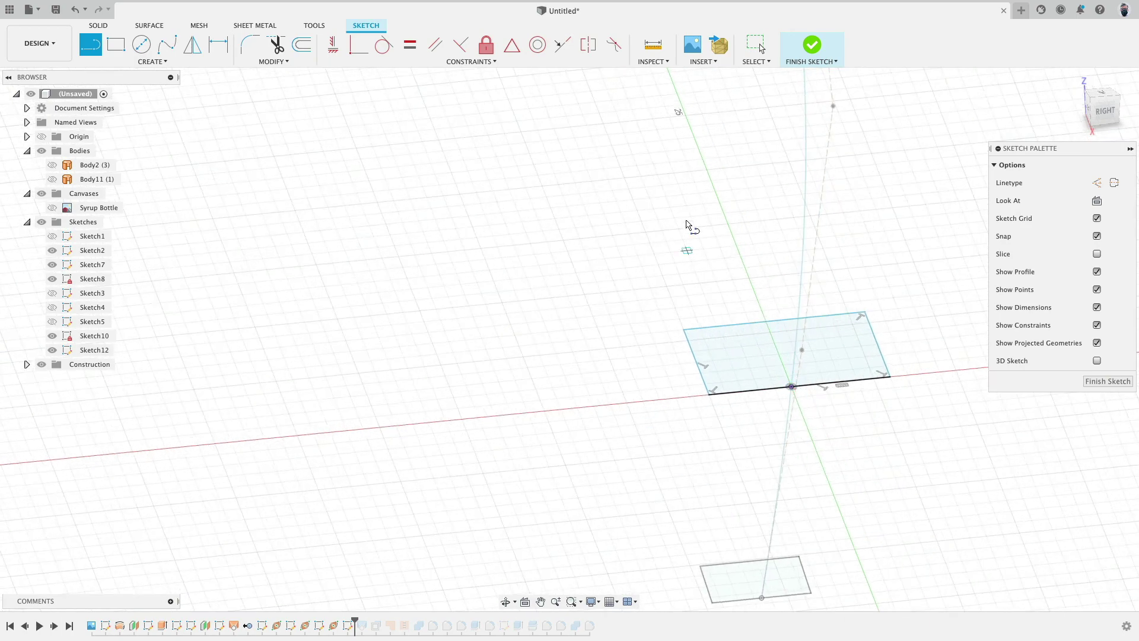
# Step: Constrain the two halves of the rectangle's edge on either side of the spline point to equal length
pyautogui.click(410, 45)
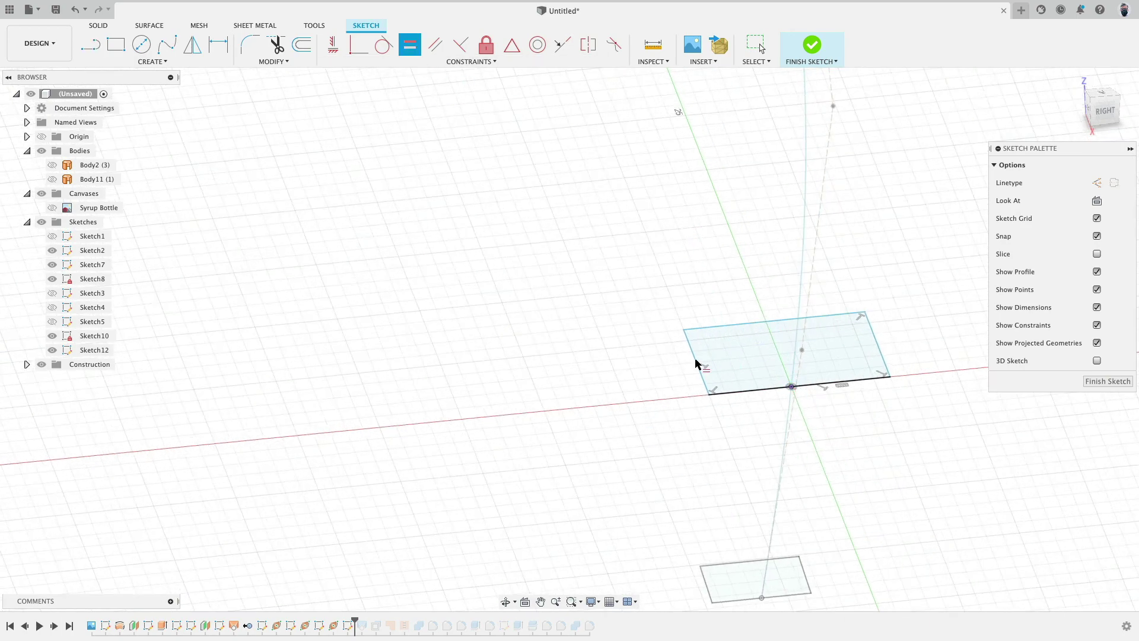
pyautogui.click(742, 390)
pyautogui.click(856, 380)
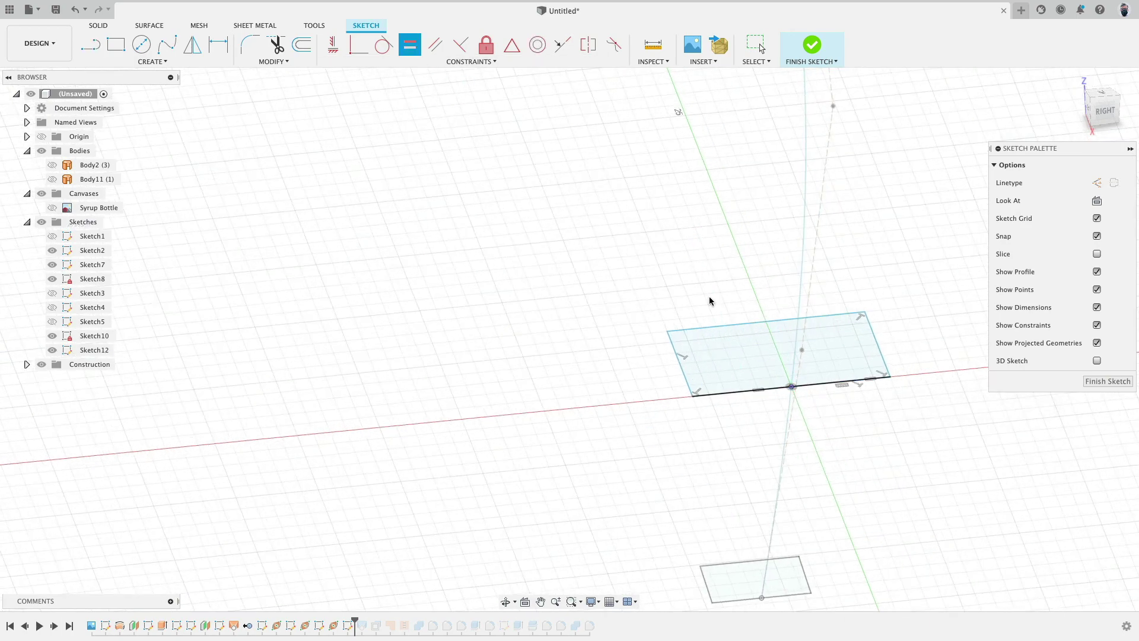
# Step: Dimension the rectangle to 3 mm deep and 6 mm wide, and finish the sketch
pyautogui.press('d')
pyautogui.click(689, 385)
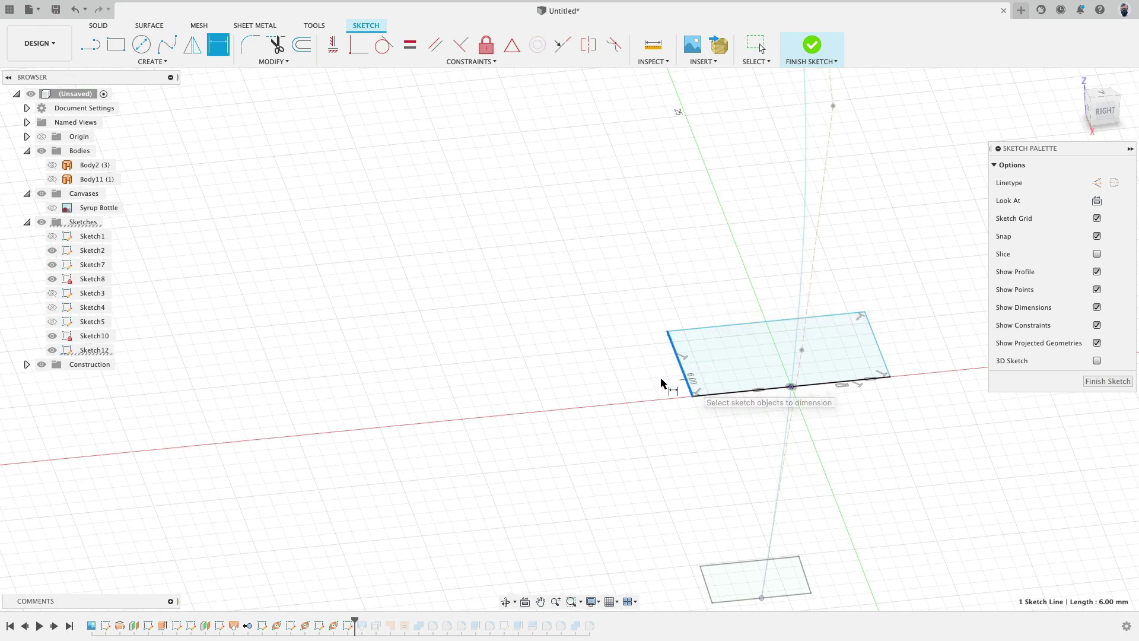
pyautogui.click(725, 375)
pyautogui.write('3')
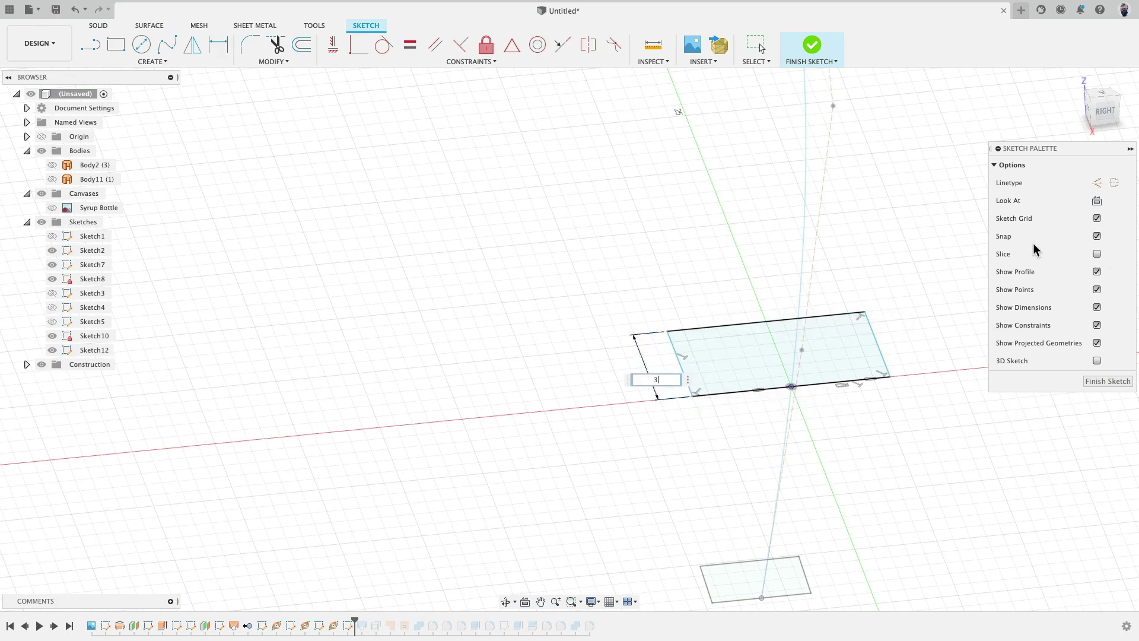
pyautogui.press('Return')
pyautogui.click(736, 360)
pyautogui.click(725, 316)
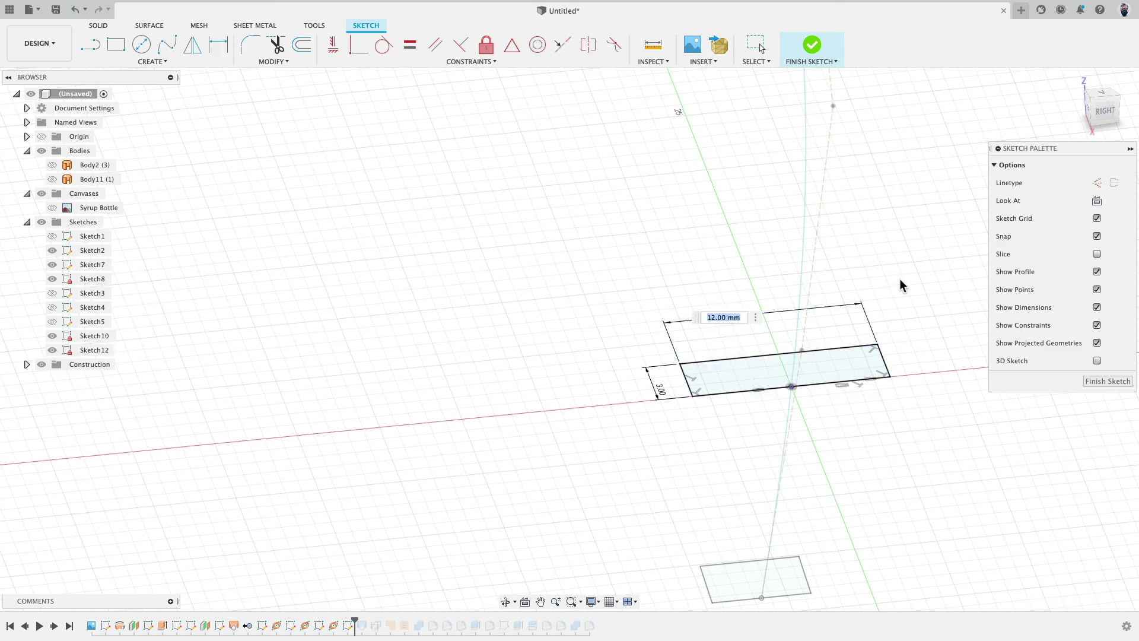
pyautogui.write('6')
pyautogui.press('Return')
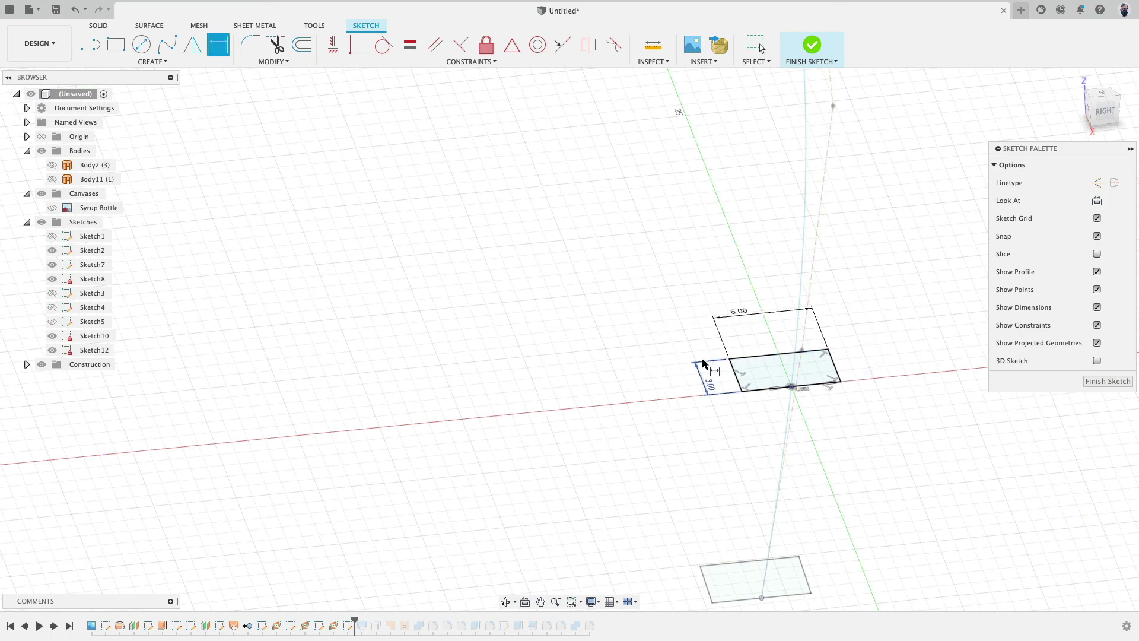
pyautogui.keyDown('shift'); pyautogui.moveTo(700, 363); pyautogui.dragTo(699, 405, button='middle'); pyautogui.keyUp('shift')
pyautogui.keyDown('shift'); pyautogui.moveTo(704, 405); pyautogui.dragTo(732, 367, button='middle'); pyautogui.keyUp('shift')
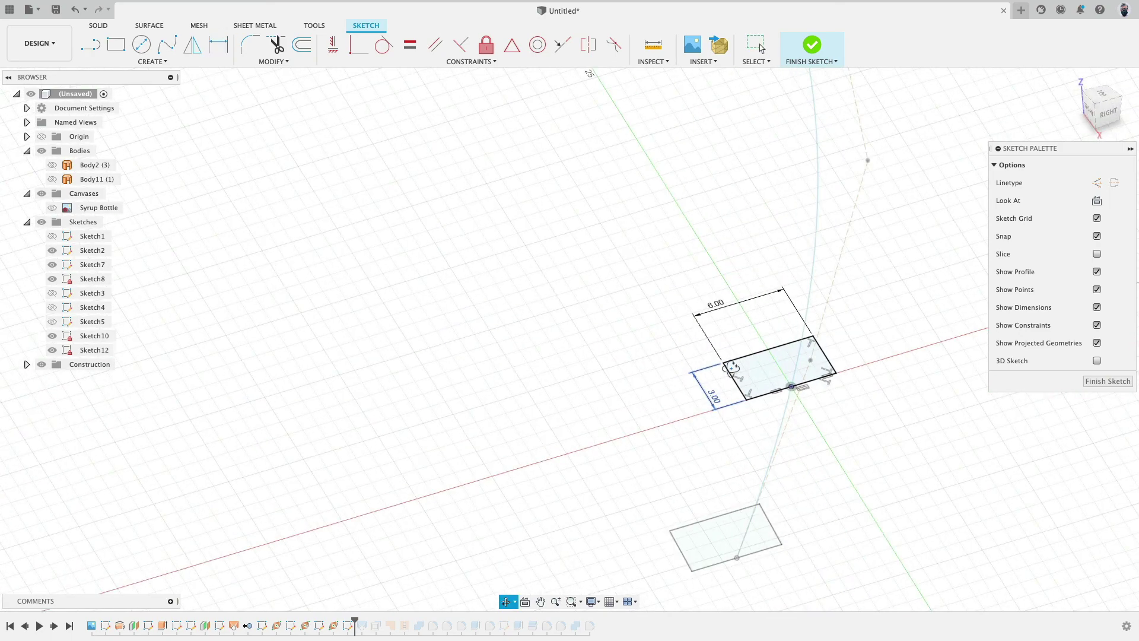
pyautogui.scroll(-5, 714, 335)
pyautogui.click(810, 41)
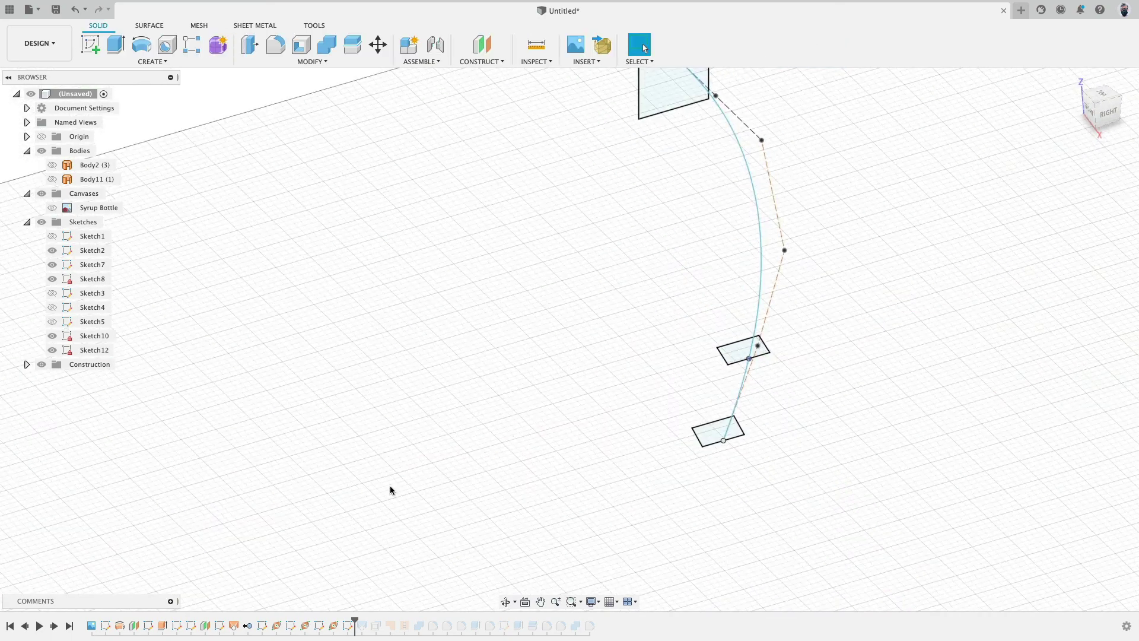
# Step: Show the dimensions of the new intermediate handle profile, Sketch12, in the model view
pyautogui.click(89, 355)
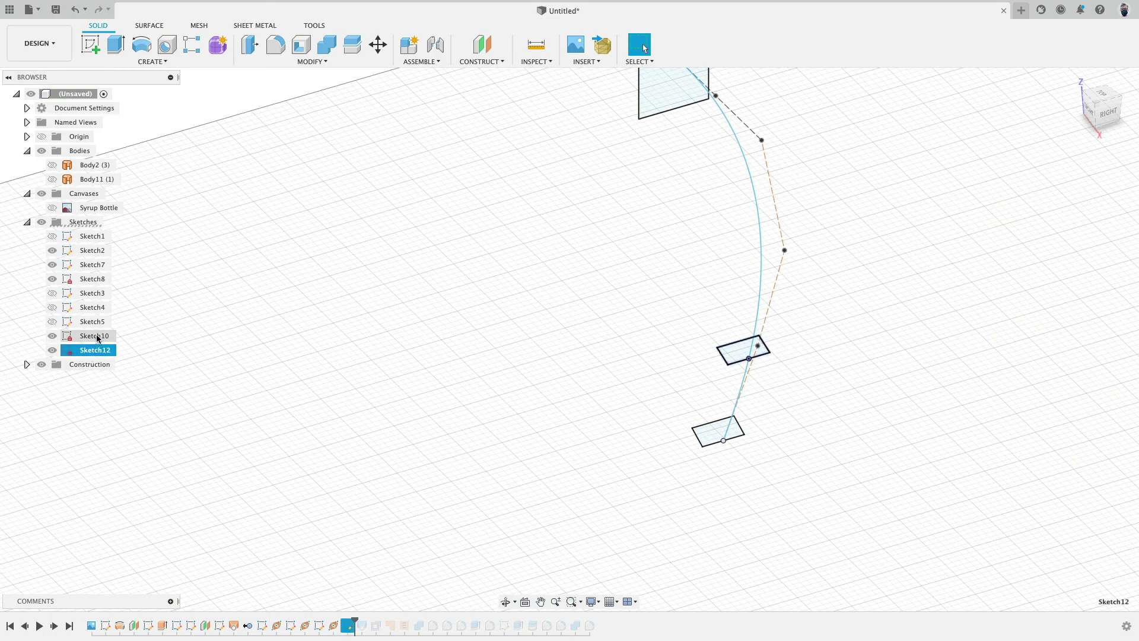
pyautogui.keyDown('shift'); pyautogui.click(97, 338); pyautogui.keyUp('shift')
pyautogui.click(174, 292)
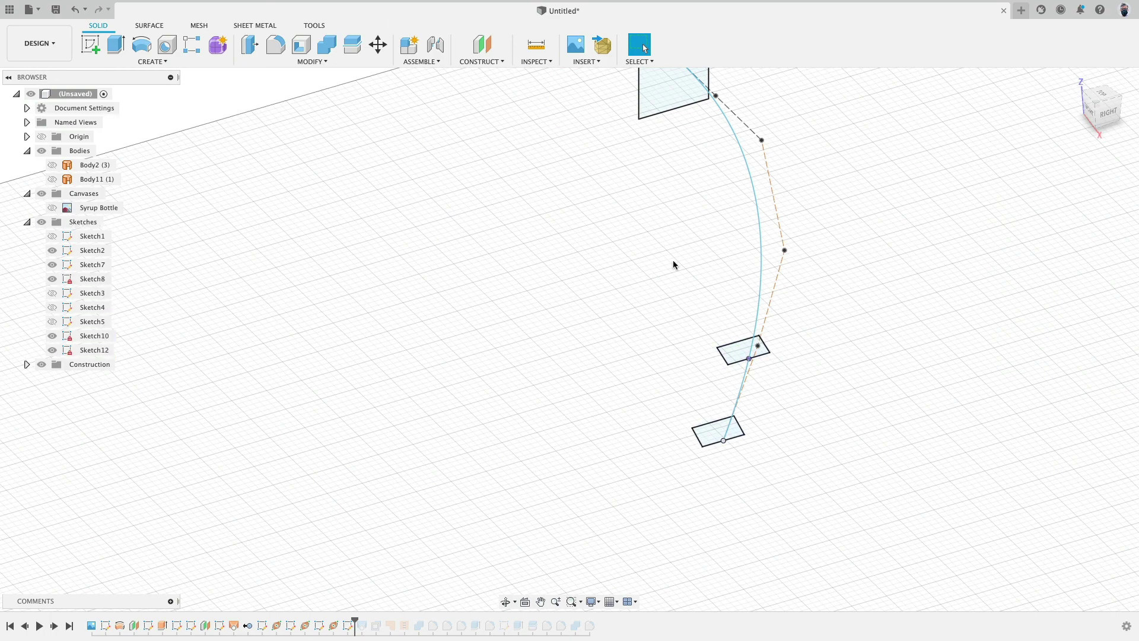
pyautogui.click(730, 363)
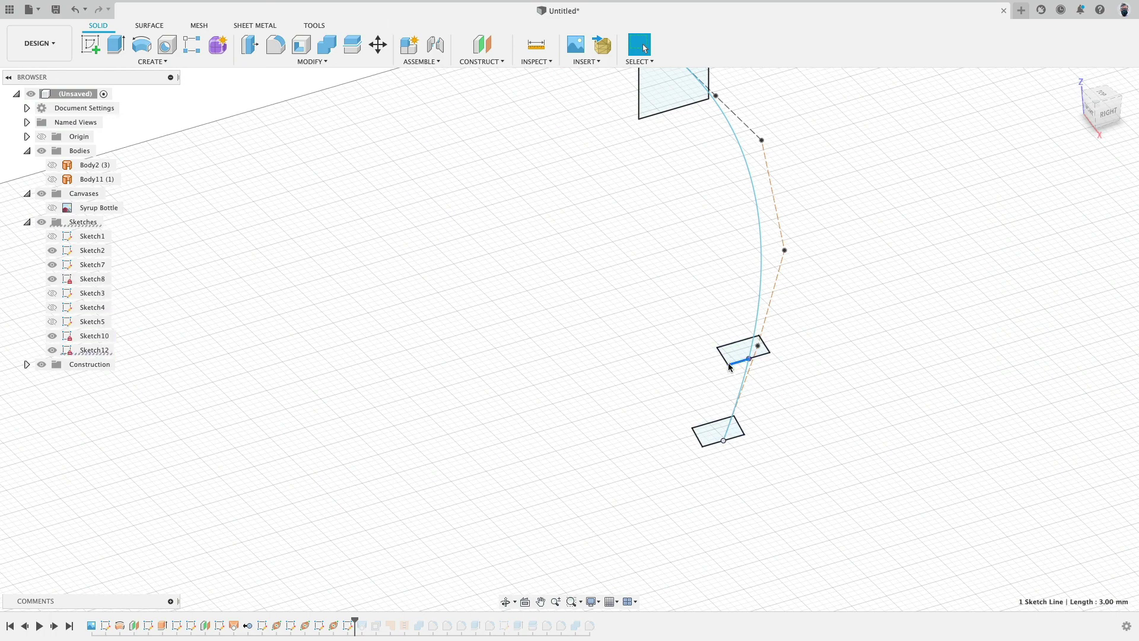
pyautogui.rightClick(89, 351)
pyautogui.click(151, 497)
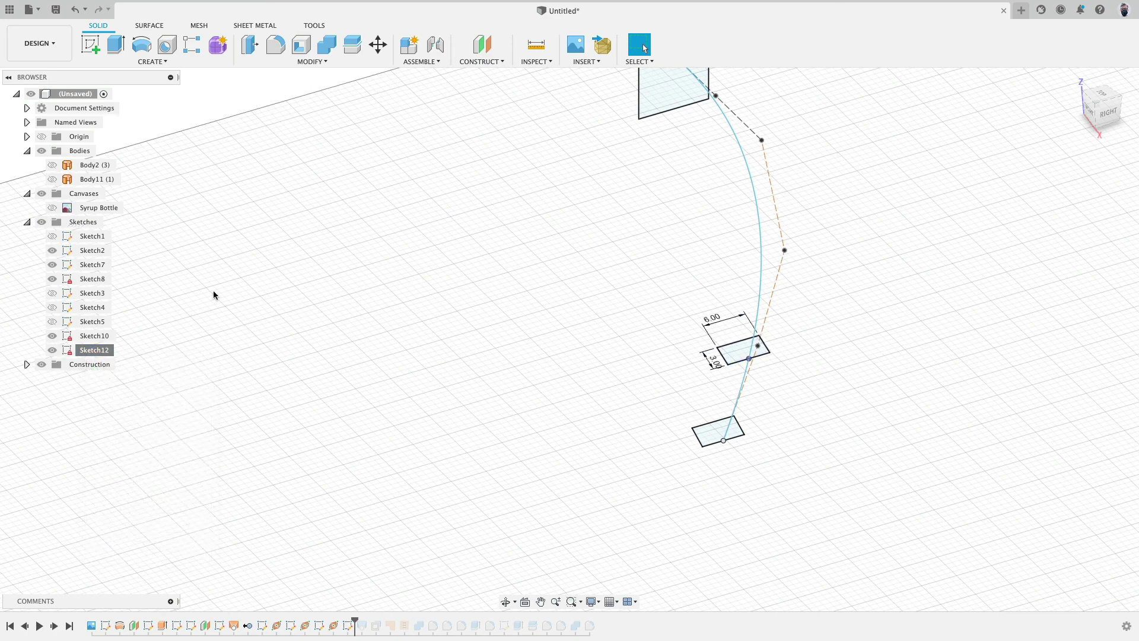
# Step: Hide the projected geometries of Sketch10, the profile at the handle's lower end
pyautogui.click(89, 336)
pyautogui.rightClick(88, 336)
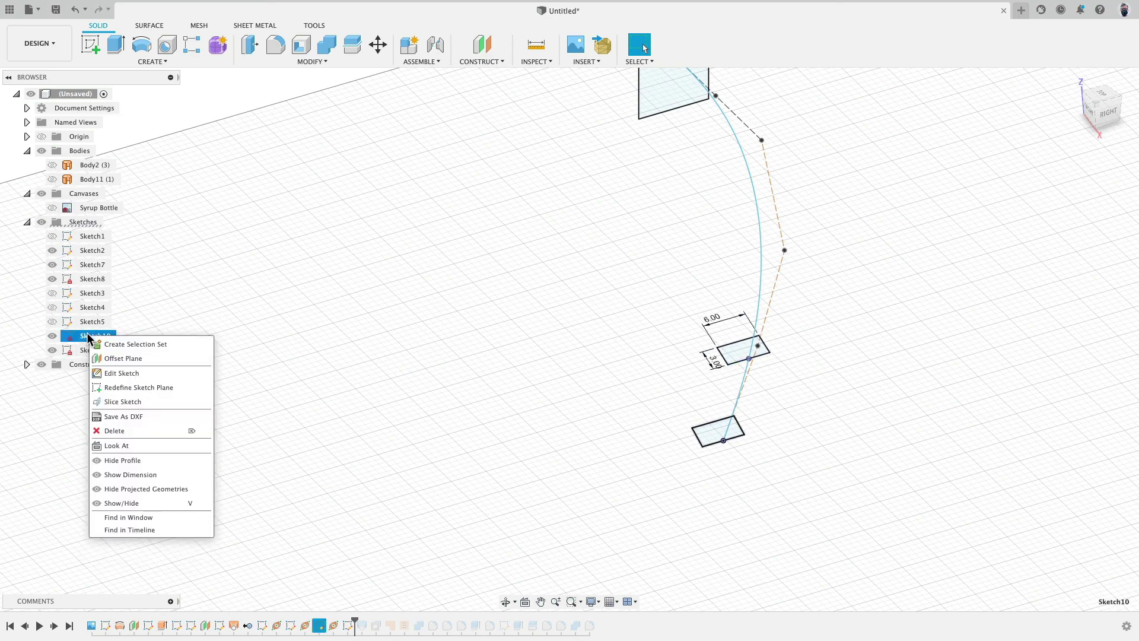
pyautogui.click(146, 488)
pyautogui.moveTo(374, 230); pyautogui.dragTo(426, 336, button='middle')
pyautogui.press('Escape')
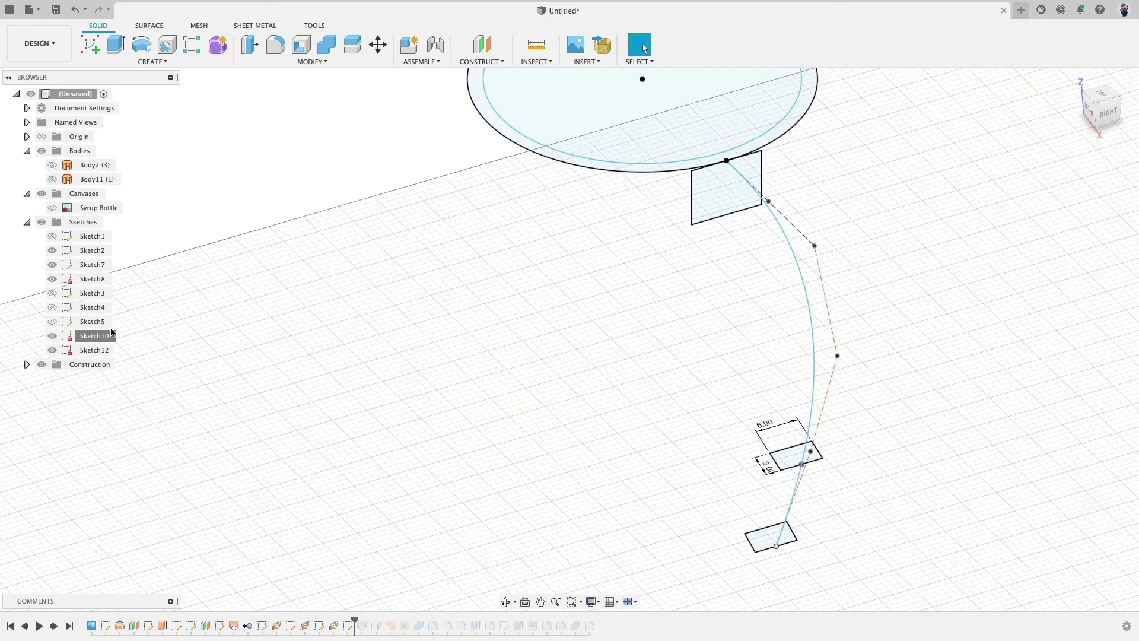
pyautogui.click(53, 336)
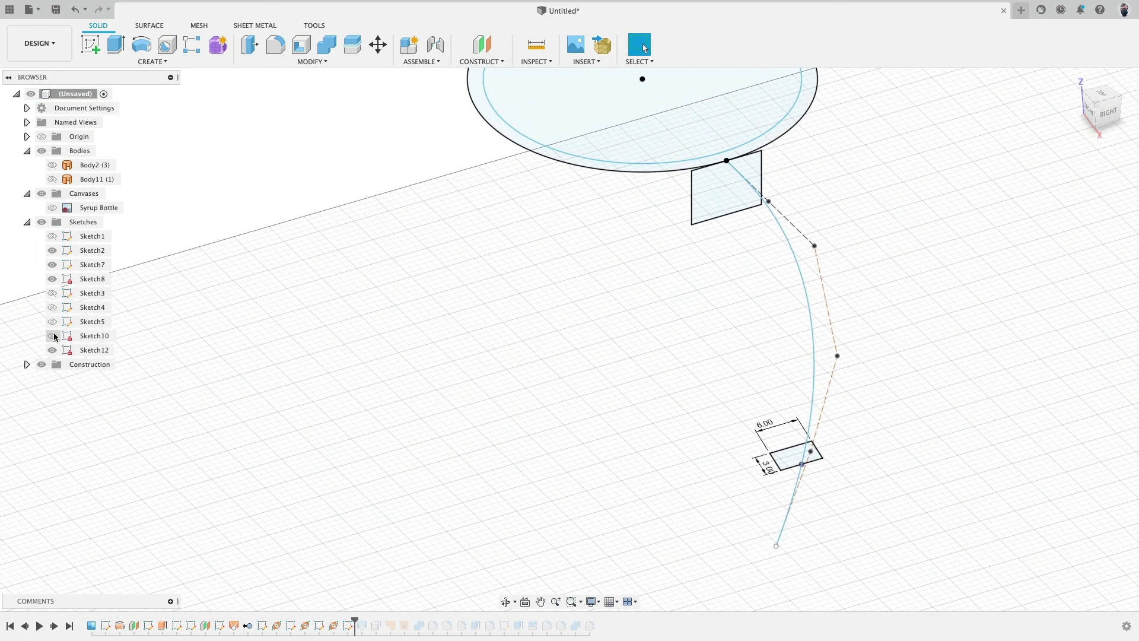
pyautogui.click(52, 336)
# Step: Show the dimensions of the lower-end profile Sketch10 and the upper-end profile Sketch8
pyautogui.rightClick(89, 338)
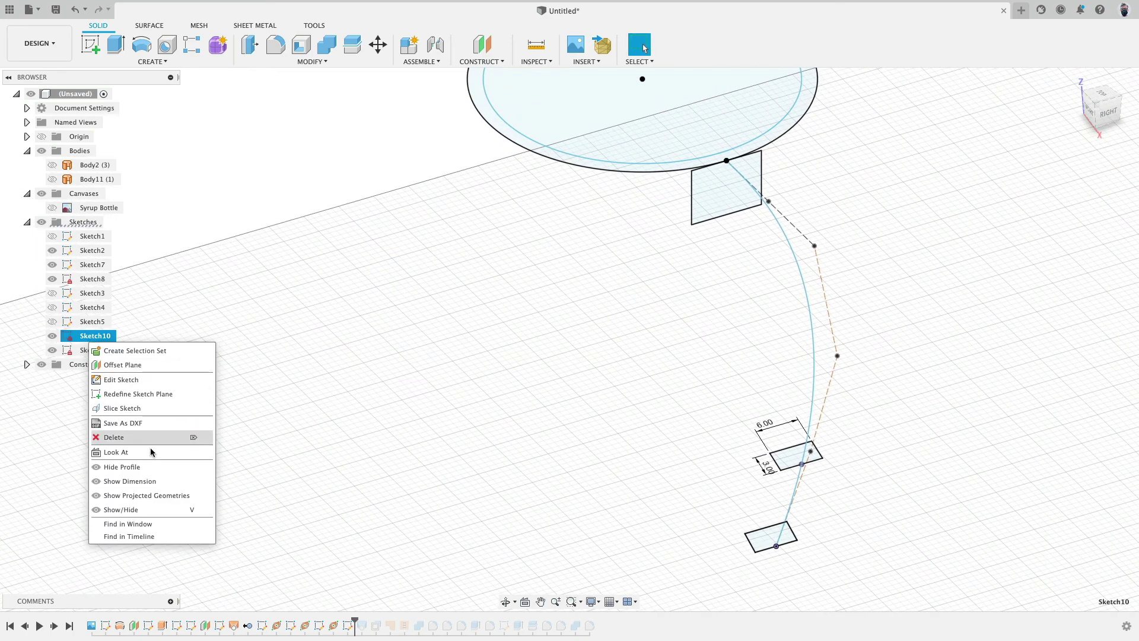
pyautogui.click(178, 482)
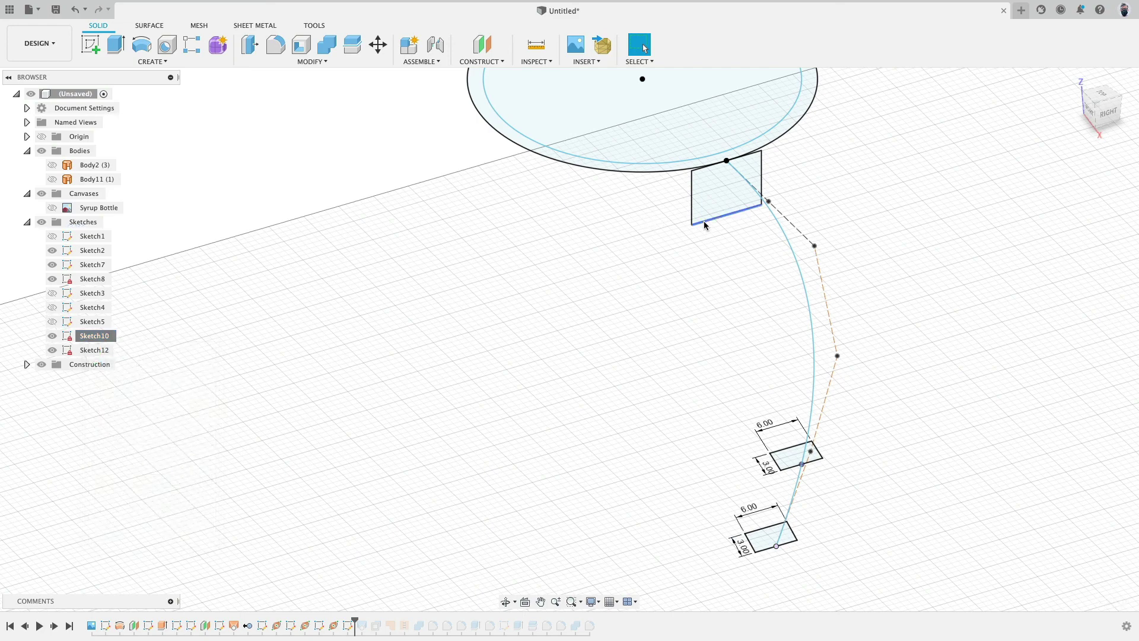
pyautogui.rightClick(100, 281)
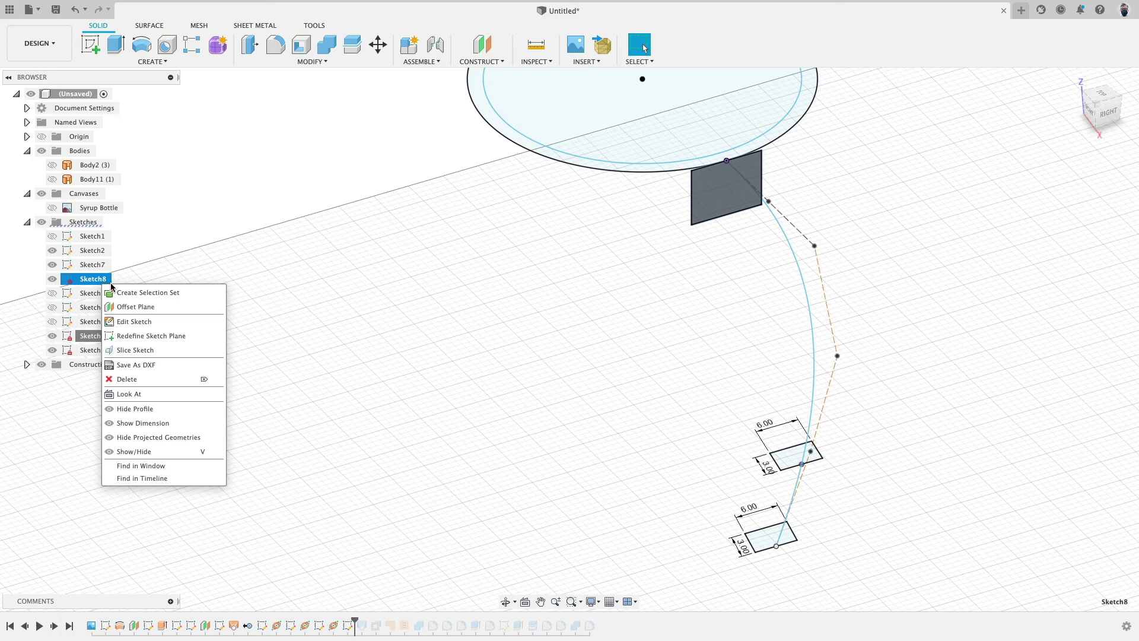
pyautogui.click(178, 423)
# Step: Set the width of the handle's lower-end profile to 8 mm
pyautogui.moveTo(555, 362); pyautogui.dragTo(497, 326, button='middle')
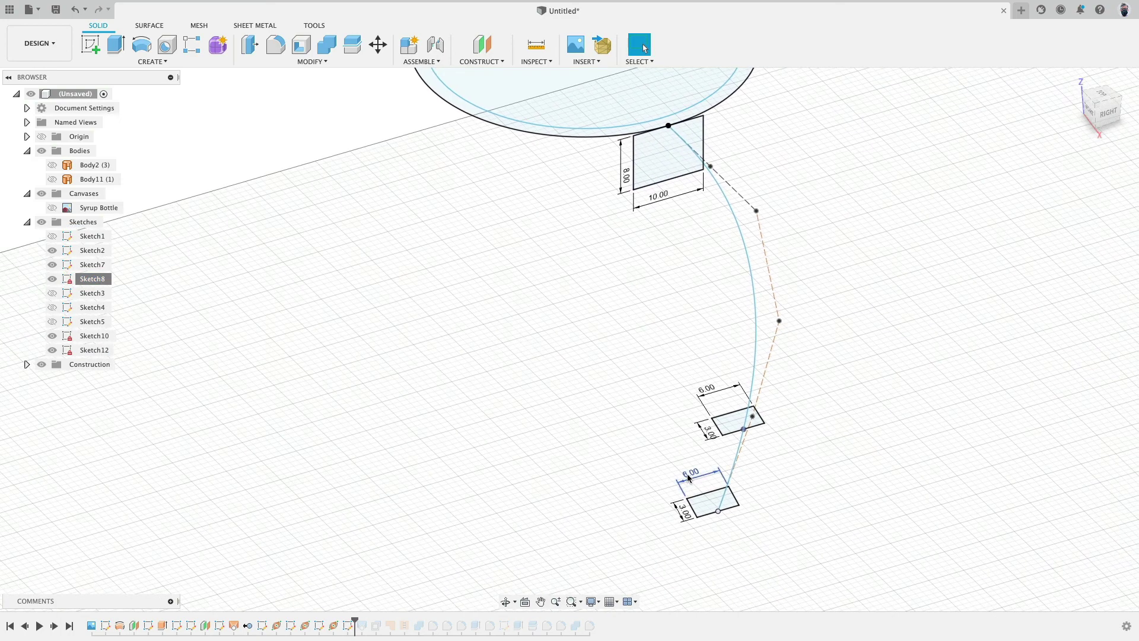
pyautogui.doubleClick(687, 474)
pyautogui.write('8')
pyautogui.press('Return')
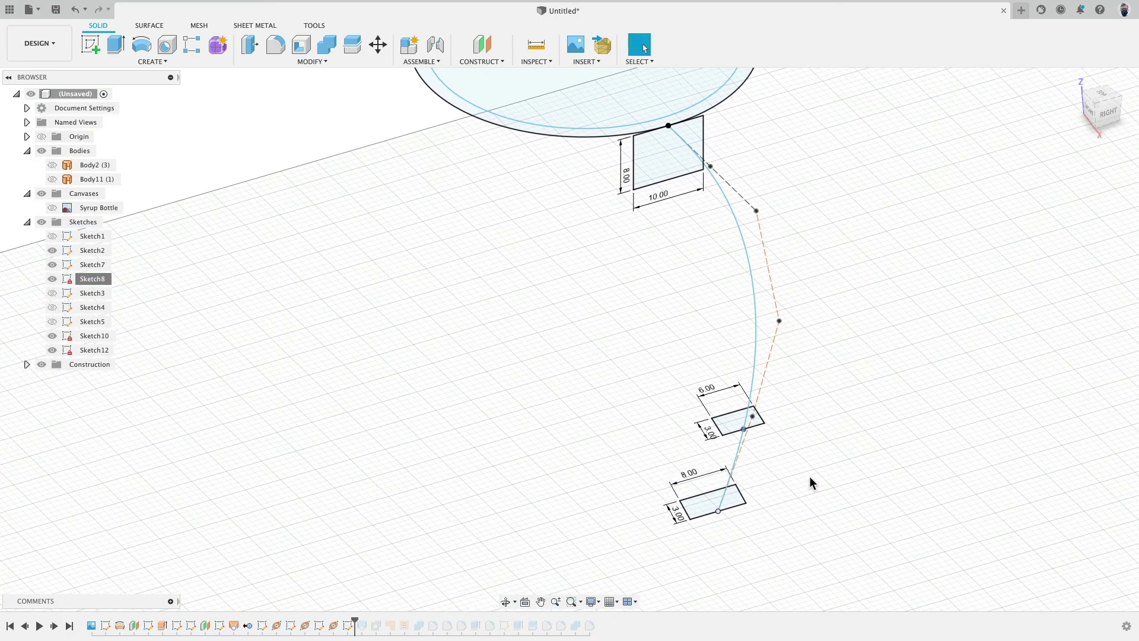
# Step: Set the depth of the handle's lower-end profile to 5 mm
pyautogui.doubleClick(679, 521)
pyautogui.write('5')
pyautogui.press('Return')
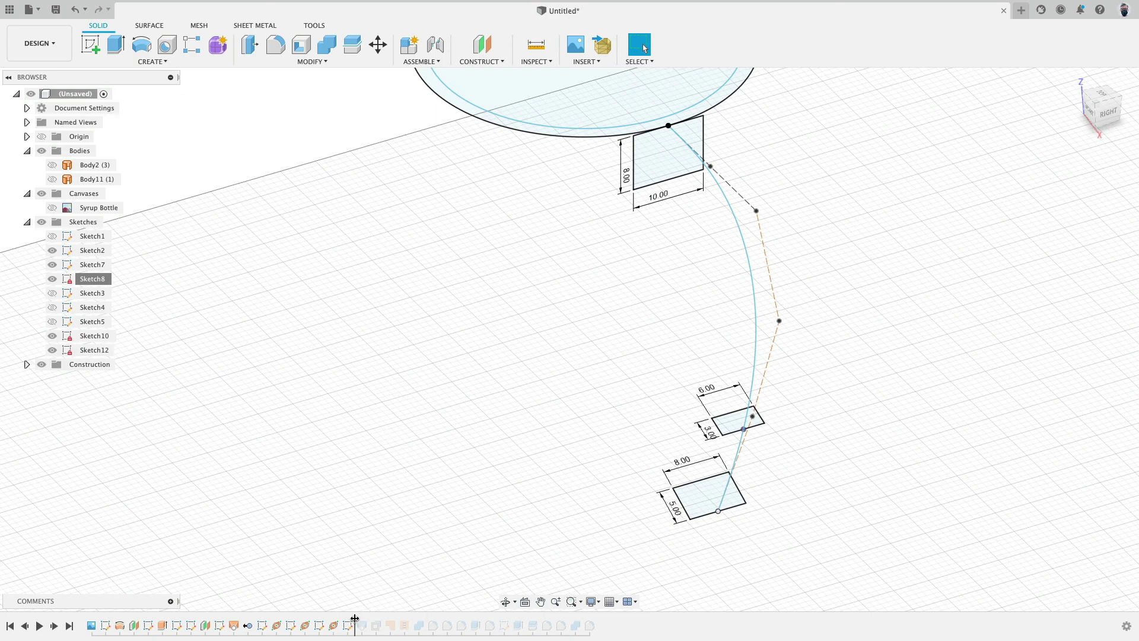
# Step: Roll the history forward past the handle loft and reselect its profiles to run through the intermediate Sketch12 profile to the lower-end profile
pyautogui.moveTo(355, 618); pyautogui.dragTo(369, 619)
pyautogui.moveTo(446, 410)
pyautogui.mouseDown(button='middle')
pyautogui.moveTo(390, 420)
pyautogui.moveTo(422, 415)
pyautogui.moveTo(411, 394)
pyautogui.moveTo(454, 406)
pyautogui.mouseUp(button='middle')
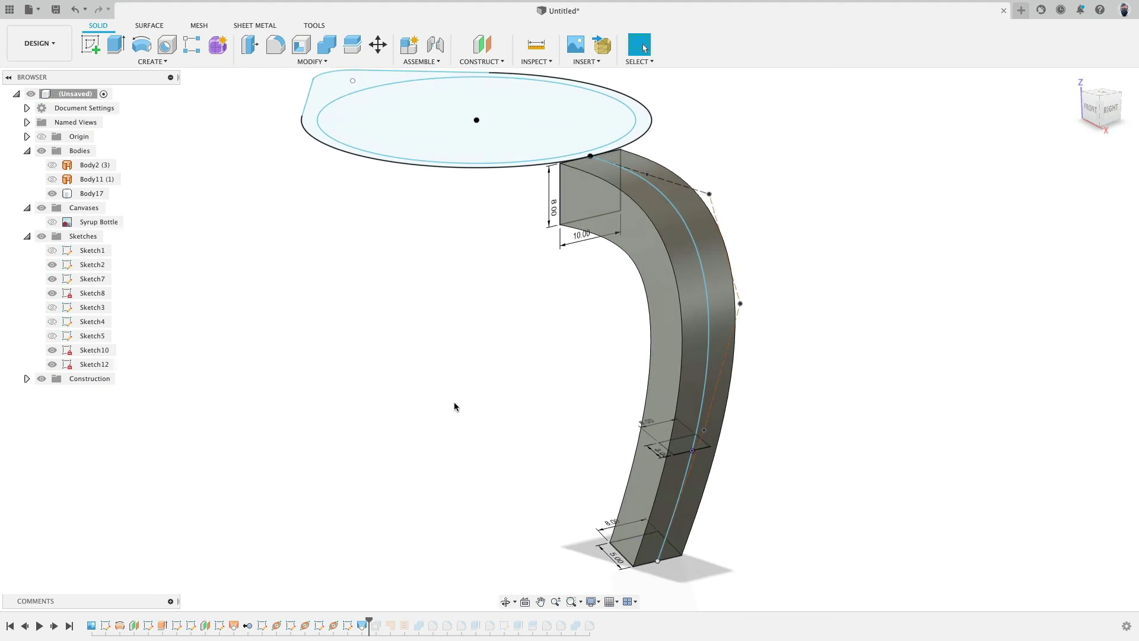
pyautogui.doubleClick(361, 625)
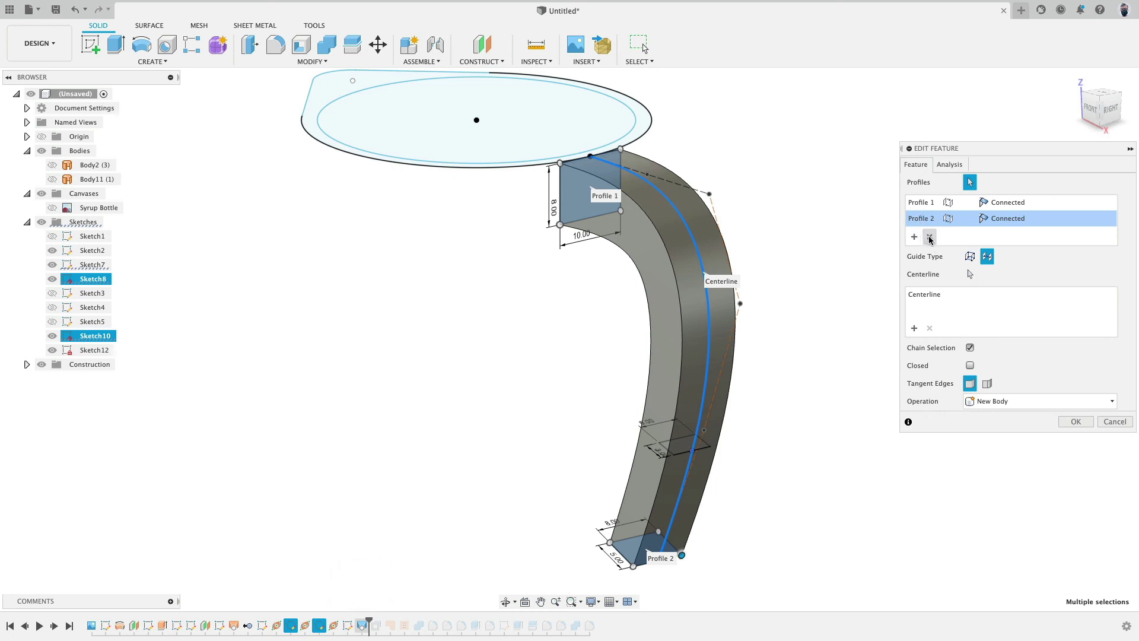
pyautogui.click(930, 238)
pyautogui.click(686, 446)
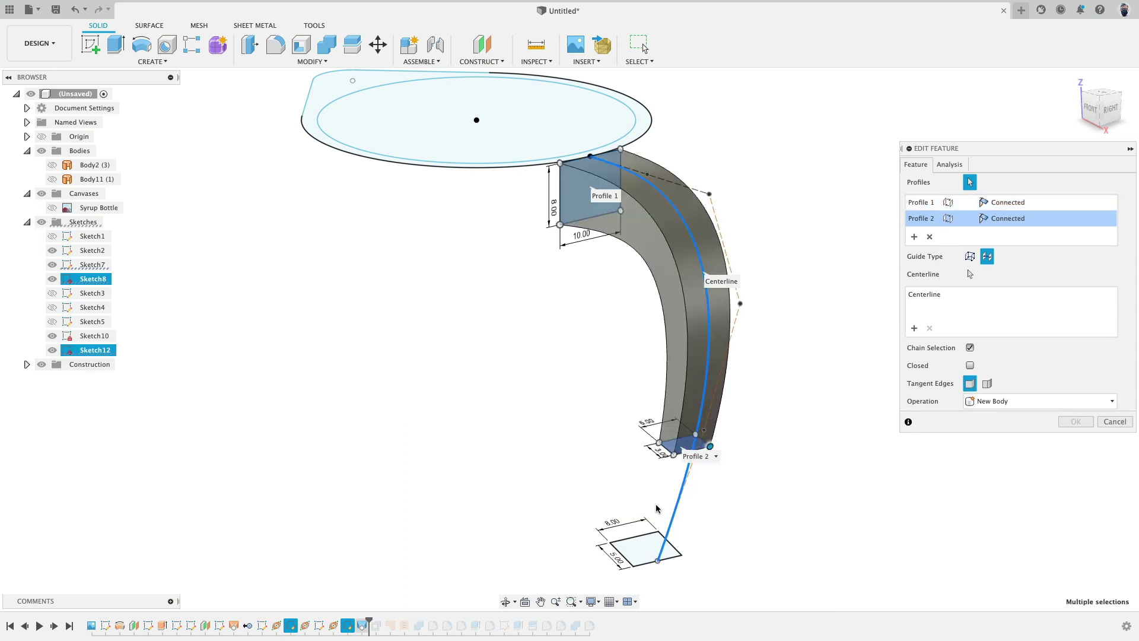
pyautogui.click(647, 537)
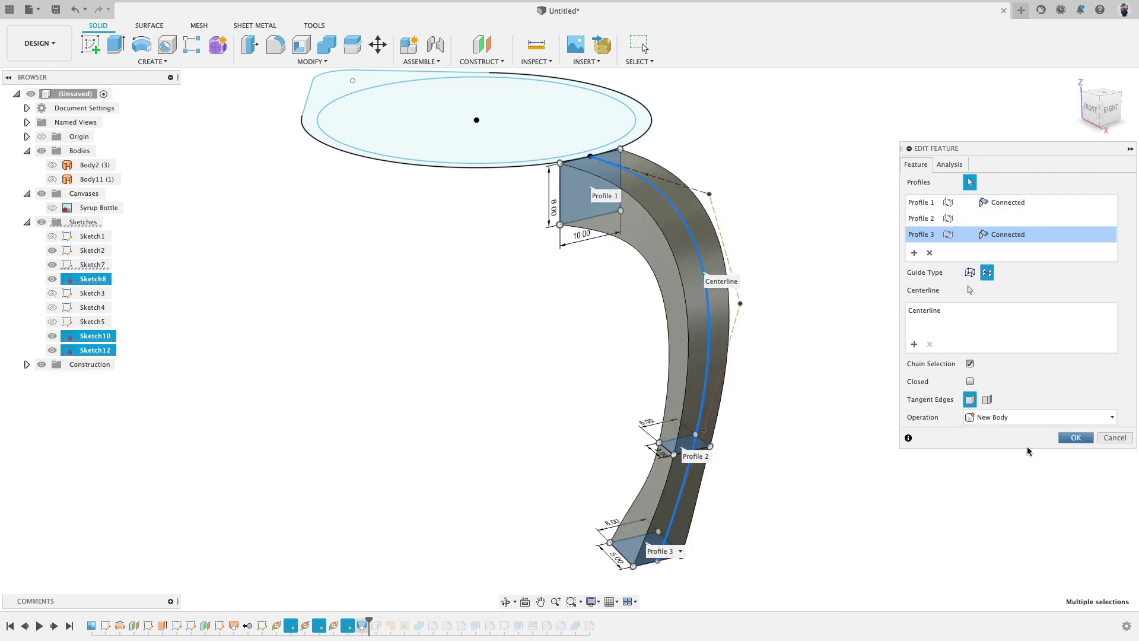
# Step: Show the Syrup Bottle canvas behind the handle in front view for comparison and accept the loft edit
pyautogui.moveTo(903, 450)
pyautogui.keyDown('shift'); pyautogui.mouseDown(button='middle')
pyautogui.moveTo(852, 435)
pyautogui.moveTo(869, 427)
pyautogui.moveTo(978, 455)
pyautogui.moveTo(933, 455)
pyautogui.moveTo(953, 435)
pyautogui.moveTo(882, 446)
pyautogui.mouseUp(button='middle'); pyautogui.keyUp('shift')
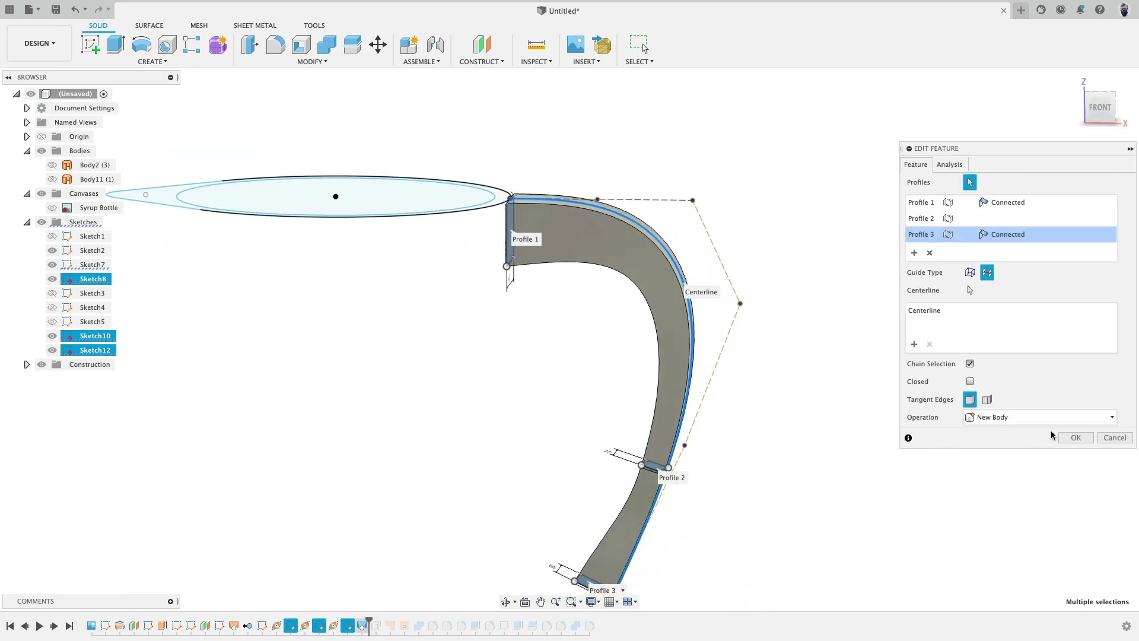
pyautogui.click(1106, 119)
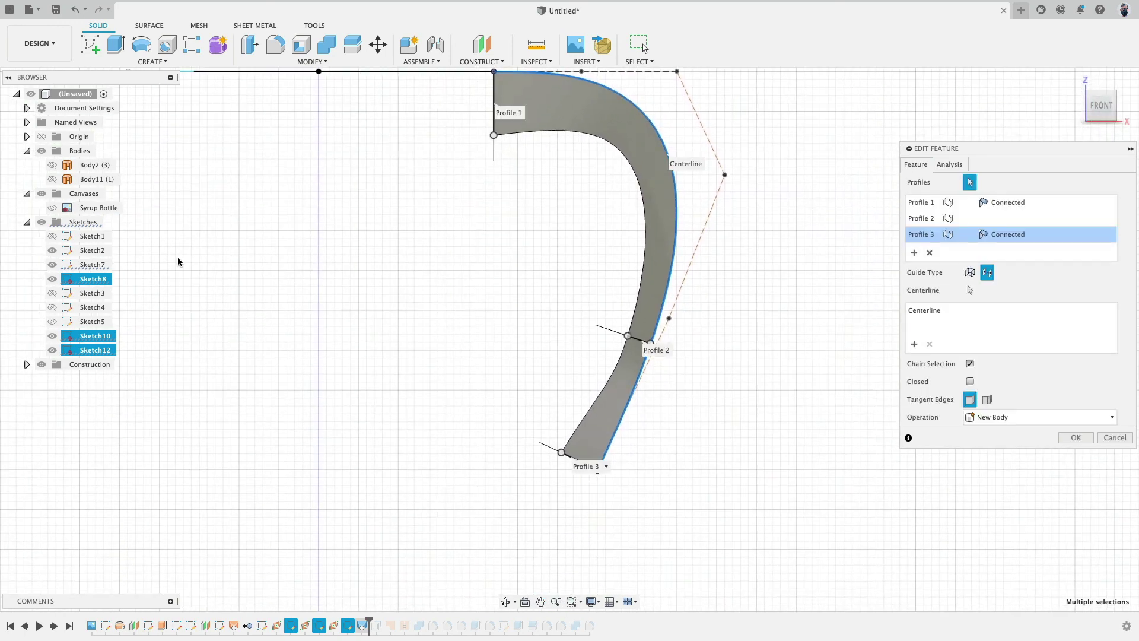
pyautogui.click(52, 208)
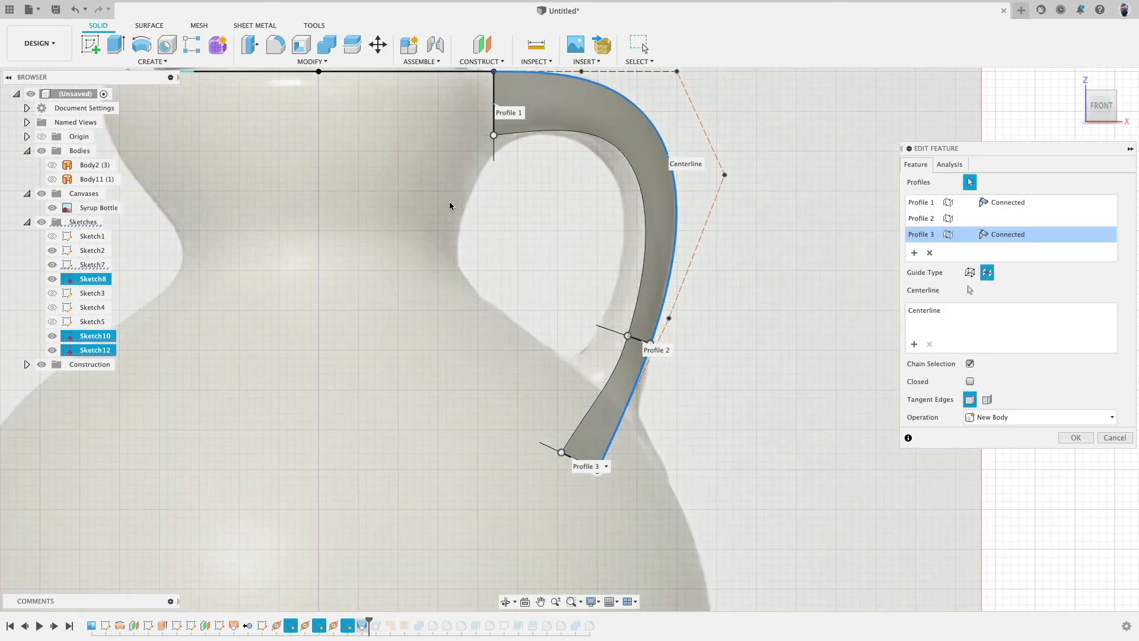
pyautogui.moveTo(752, 215); pyautogui.dragTo(740, 232, button='middle')
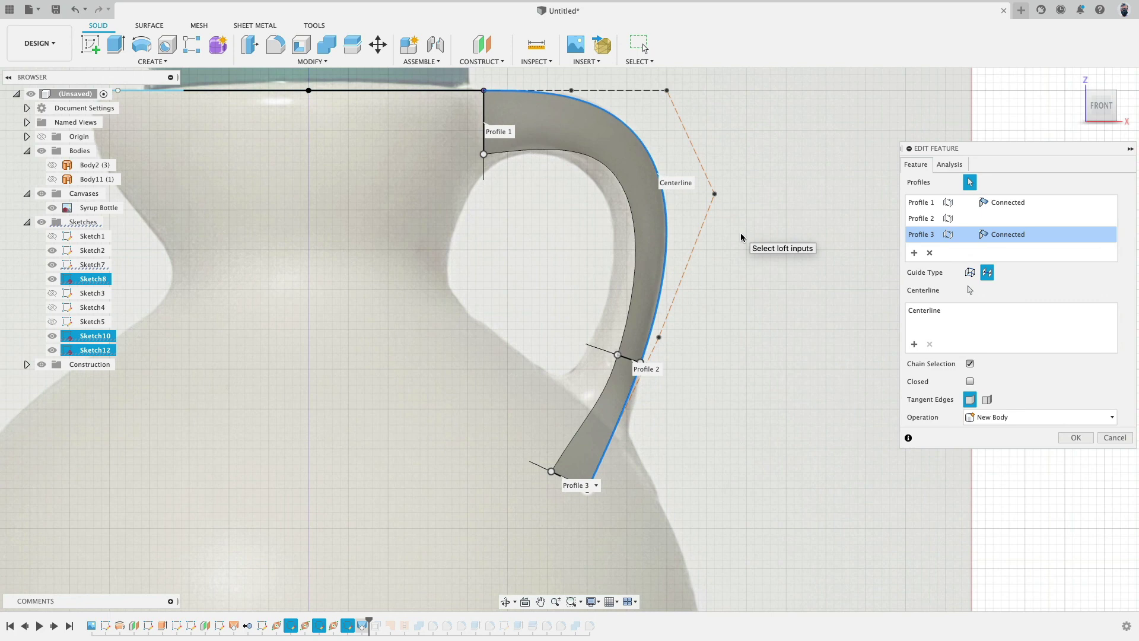
pyautogui.click(1075, 437)
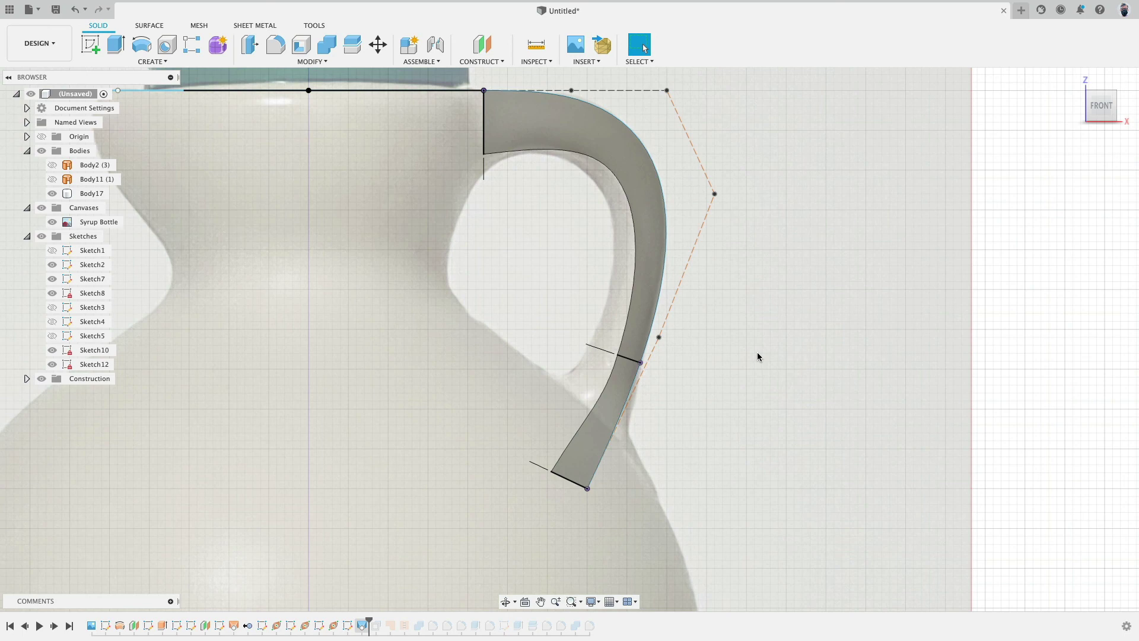
# Step: Move the intermediate profile's construction plane up the handle path to a proportional distance of 0.607
pyautogui.doubleClick(334, 626)
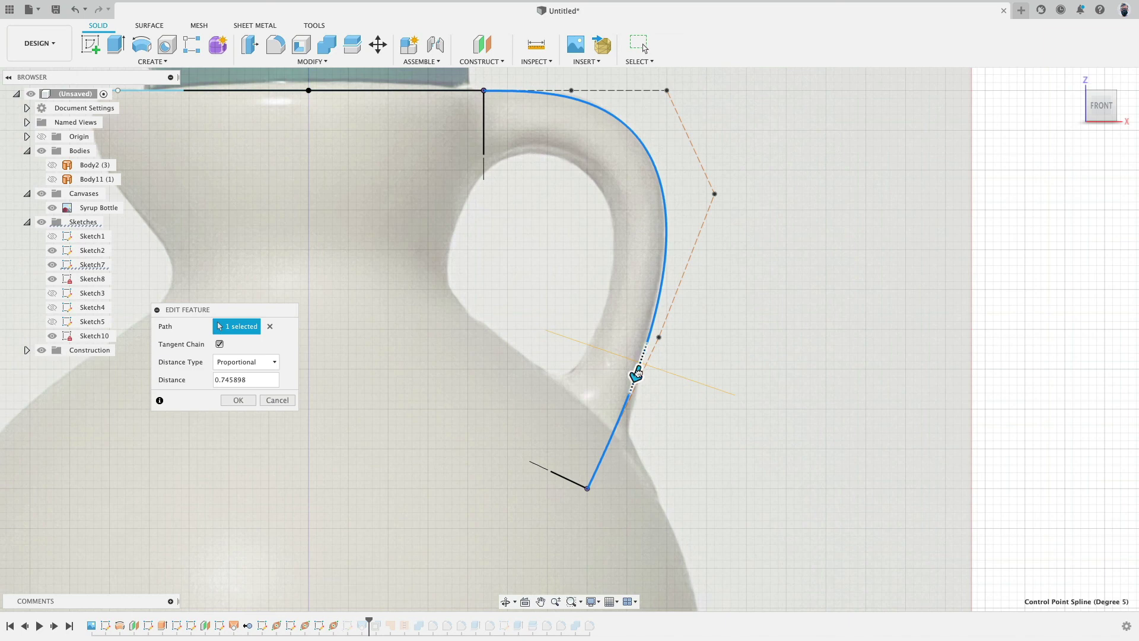
pyautogui.moveTo(637, 373); pyautogui.dragTo(670, 304)
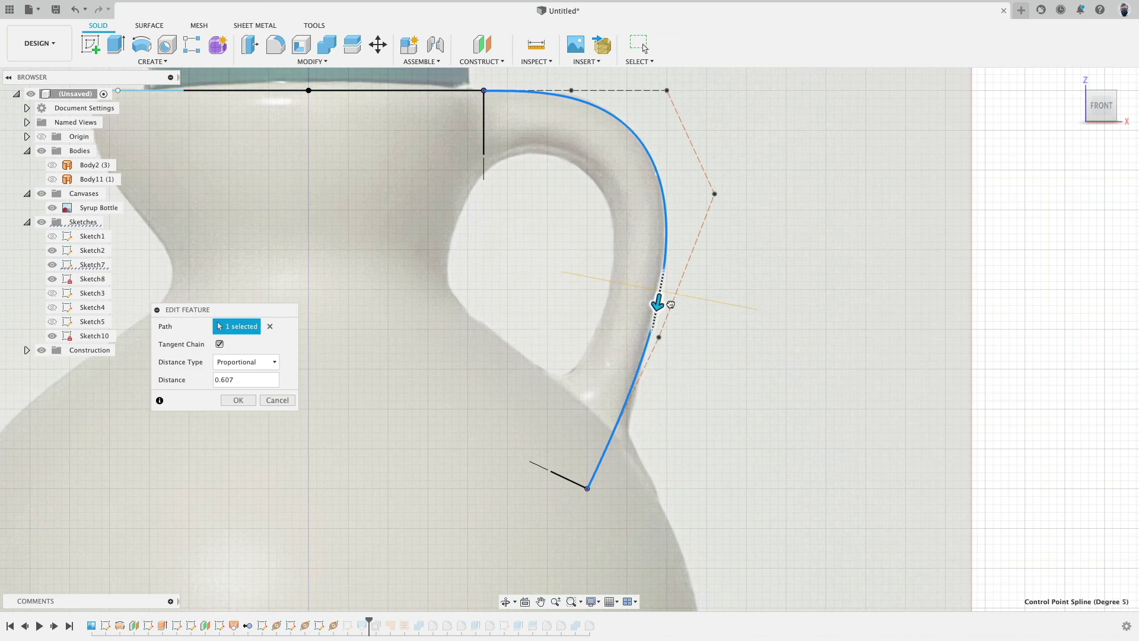
pyautogui.click(245, 401)
# Step: Try a depth of 8 mm for the handle's intermediate profile
pyautogui.moveTo(559, 288)
pyautogui.keyDown('shift'); pyautogui.mouseDown(button='middle')
pyautogui.moveTo(554, 254)
pyautogui.moveTo(562, 290)
pyautogui.mouseUp(button='middle'); pyautogui.keyUp('shift')
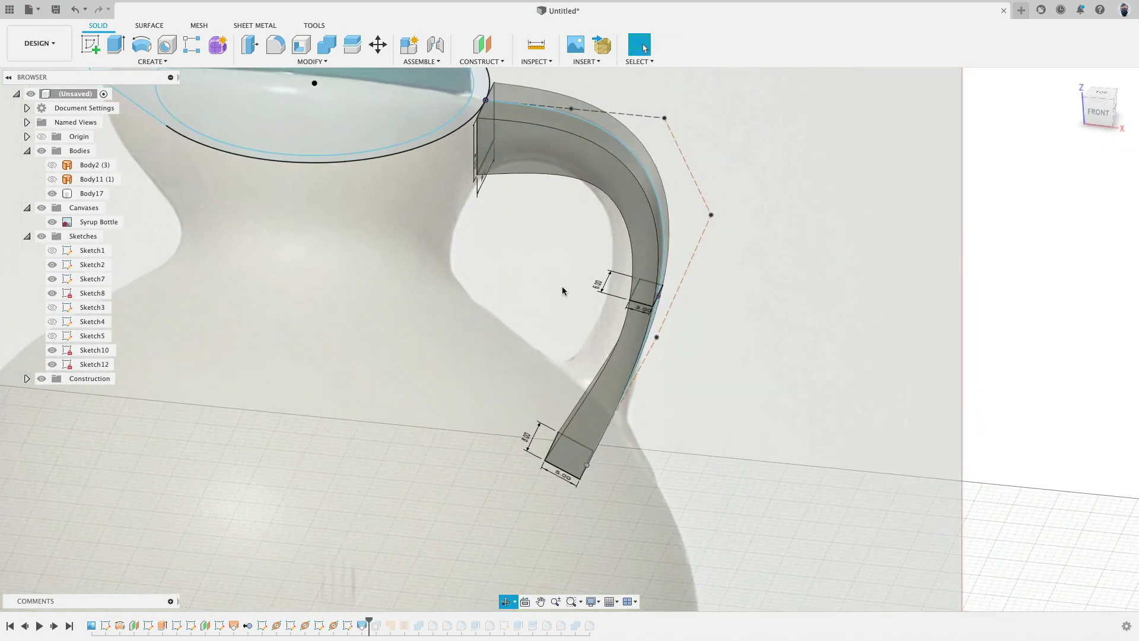
pyautogui.doubleClick(641, 308)
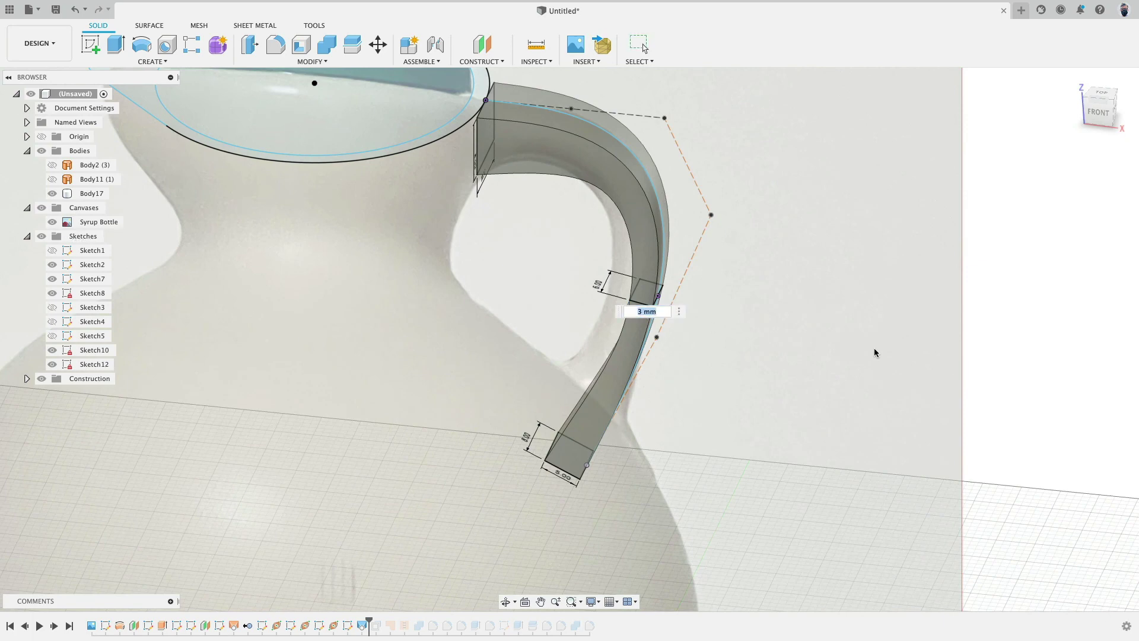
pyautogui.press('Return')
# Step: Set the depth of the handle's intermediate profile to 5 mm
pyautogui.keyDown('shift'); pyautogui.moveTo(873, 354); pyautogui.dragTo(653, 329, button='middle'); pyautogui.keyUp('shift')
pyautogui.doubleClick(634, 311)
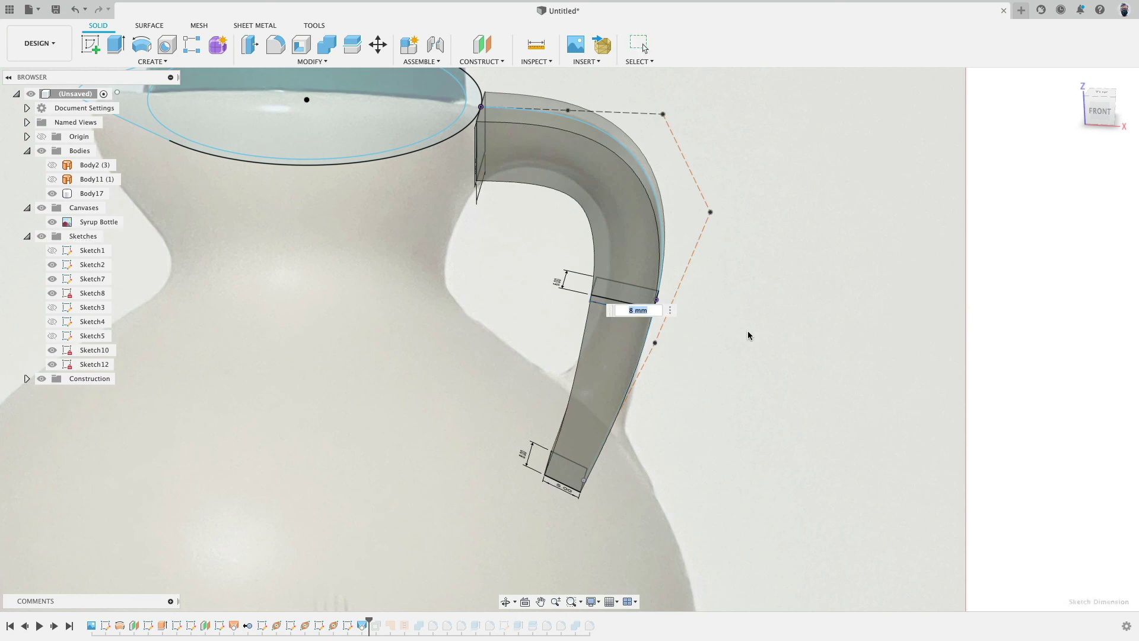
pyautogui.write('5')
pyautogui.press('Return')
# Step: Set the depth of the handle's lower-end profile to 8 mm
pyautogui.moveTo(748, 315)
pyautogui.keyDown('shift'); pyautogui.mouseDown(button='middle')
pyautogui.moveTo(762, 291)
pyautogui.moveTo(748, 315)
pyautogui.mouseUp(button='middle'); pyautogui.keyUp('shift')
pyautogui.doubleClick(562, 488)
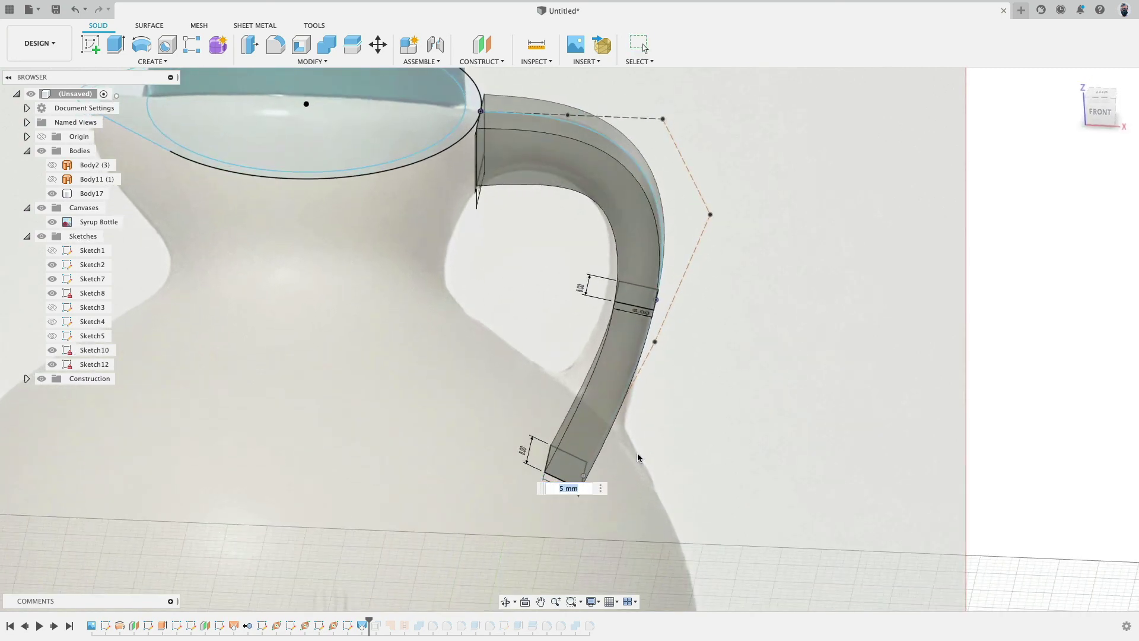
pyautogui.write('5')
pyautogui.press('Return')
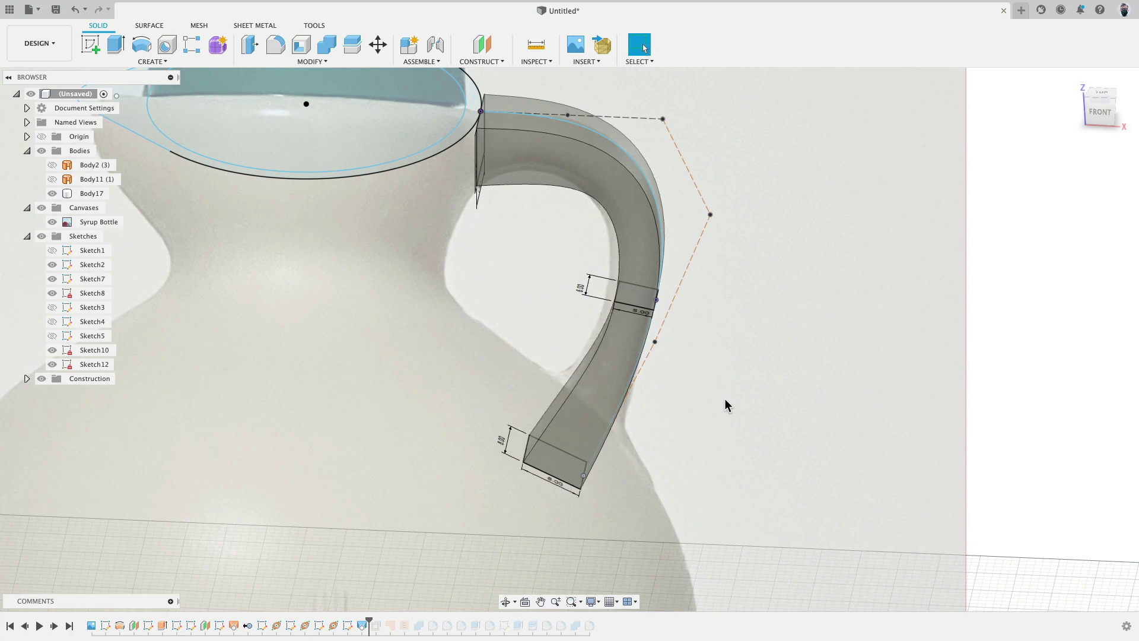
# Step: Shift the two upper control points of the handle's path spline inward, placing the corner point at X 44, Z 180 mm
pyautogui.keyDown('shift'); pyautogui.moveTo(724, 403); pyautogui.dragTo(763, 288, button='middle'); pyautogui.keyUp('shift')
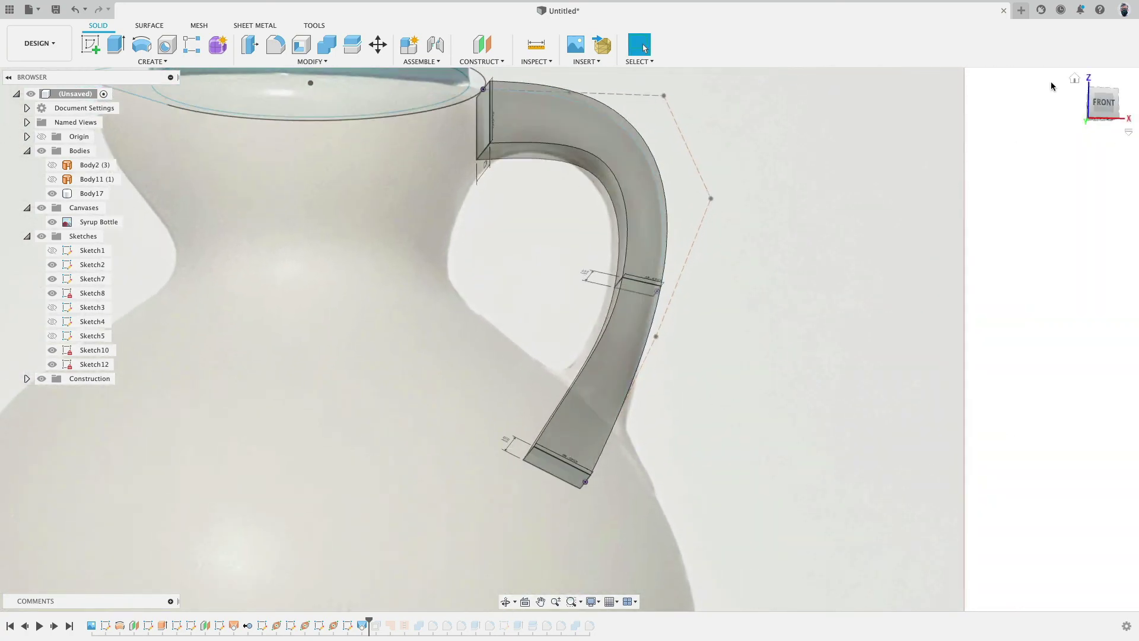
pyautogui.click(1102, 104)
pyautogui.moveTo(902, 146); pyautogui.dragTo(812, 317, button='middle')
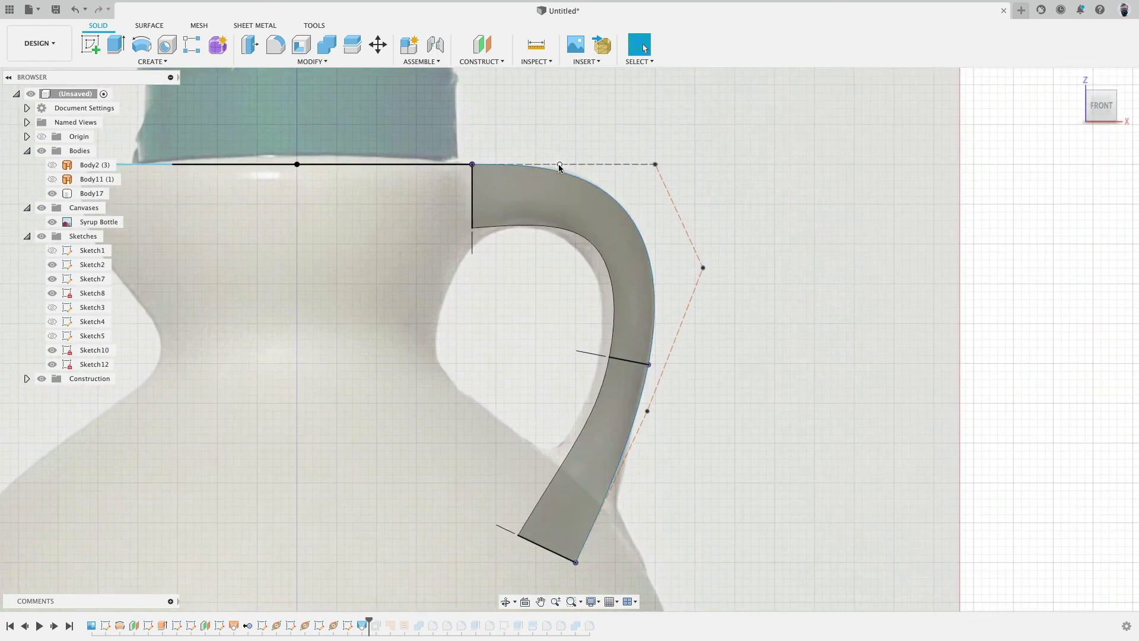
pyautogui.moveTo(559, 166)
pyautogui.mouseDown()
pyautogui.moveTo(540, 168)
pyautogui.moveTo(556, 167)
pyautogui.mouseUp()
pyautogui.moveTo(655, 165); pyautogui.dragTo(648, 165)
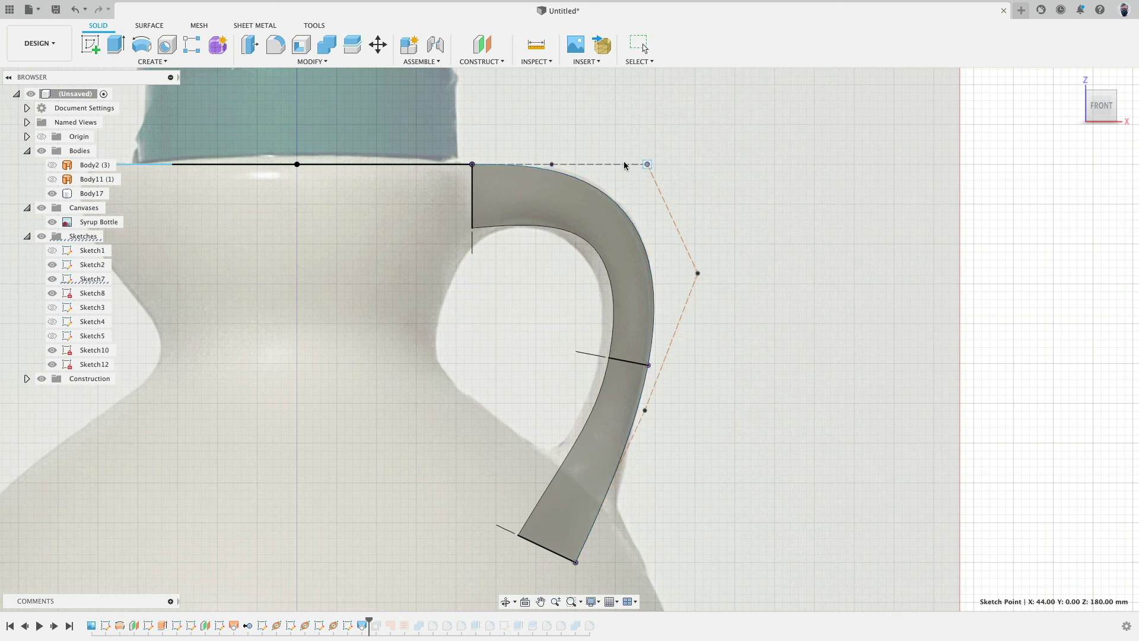
# Step: Fit the path spline to the canvas by adjusting the outer control point, the lower one to X 44, Z 149 and the endpoint to X 34, Z 130
pyautogui.moveTo(698, 273); pyautogui.dragTo(703, 268)
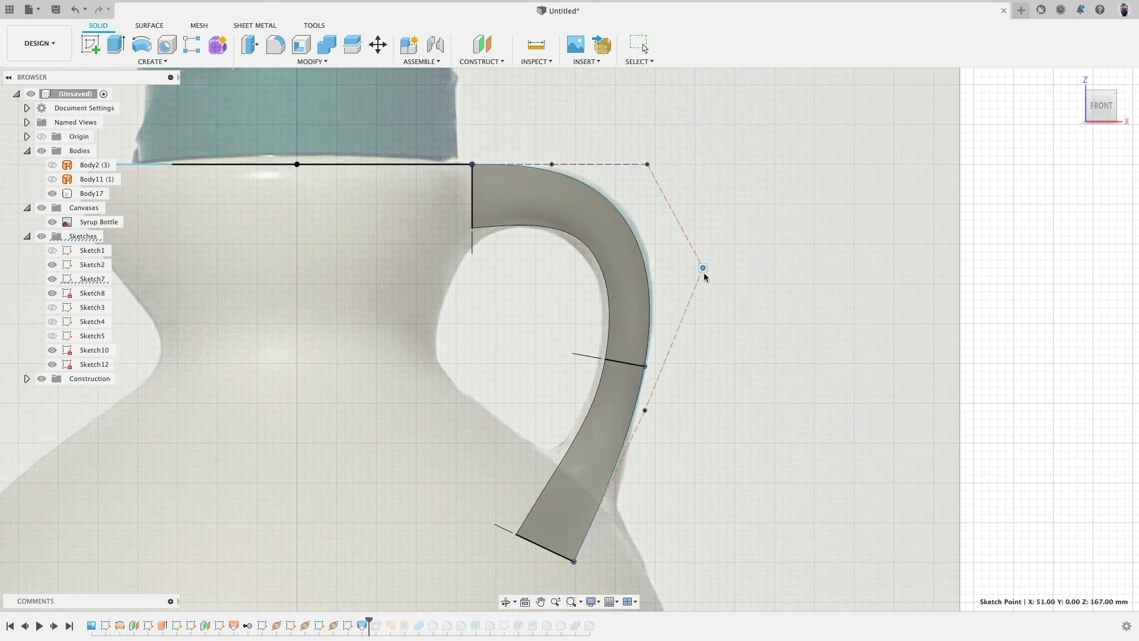
pyautogui.moveTo(645, 411); pyautogui.dragTo(647, 410)
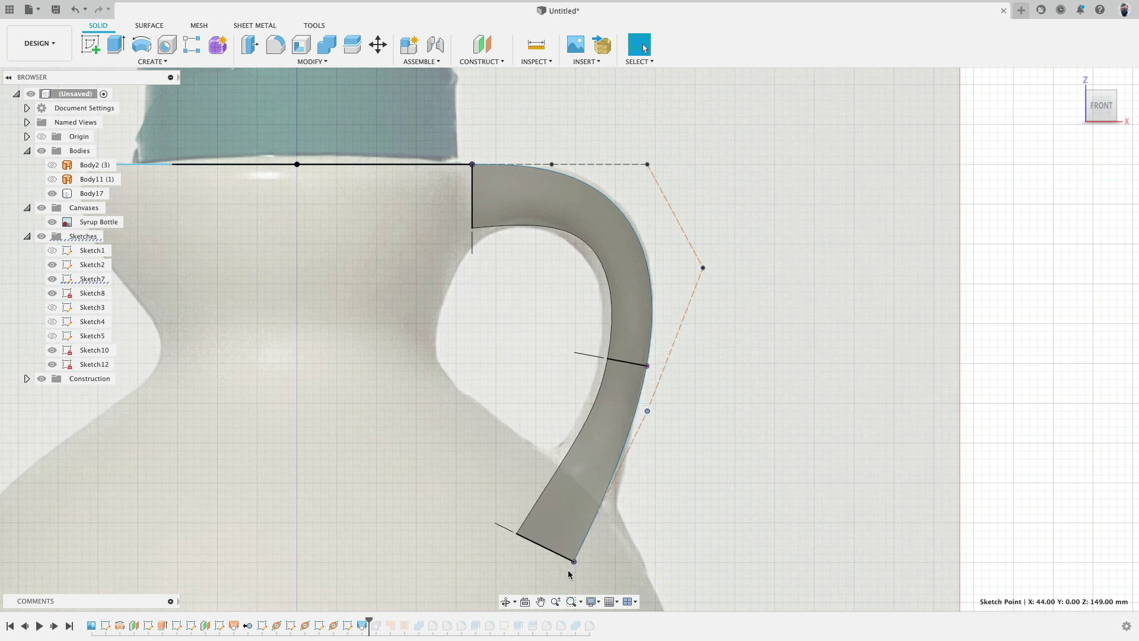
pyautogui.moveTo(574, 562); pyautogui.dragTo(568, 562)
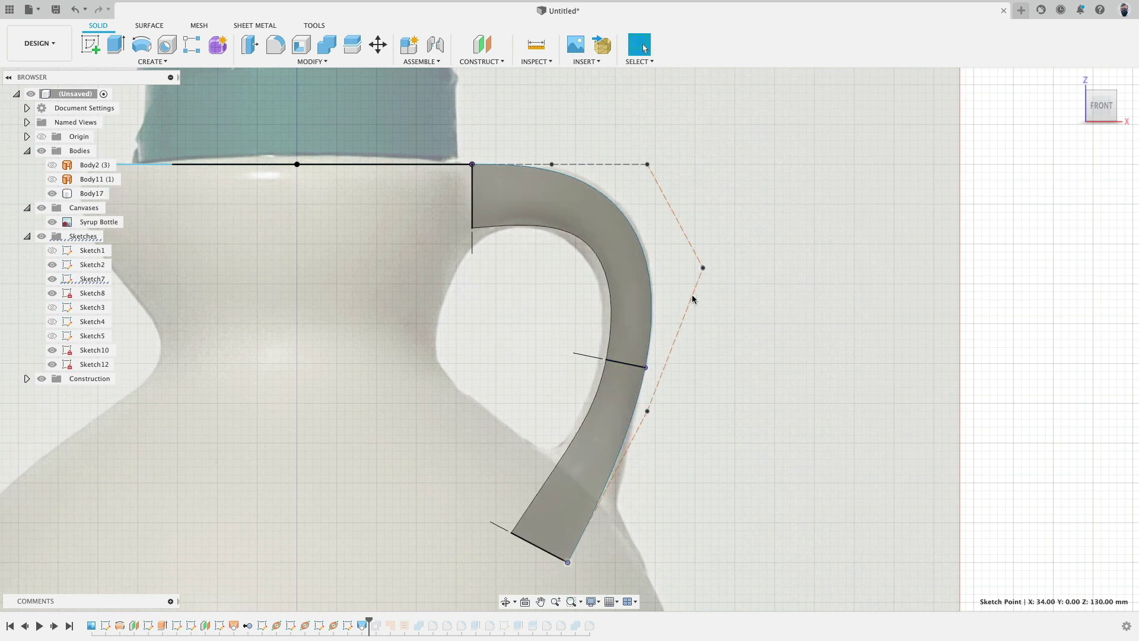
pyautogui.moveTo(703, 270); pyautogui.dragTo(702, 275)
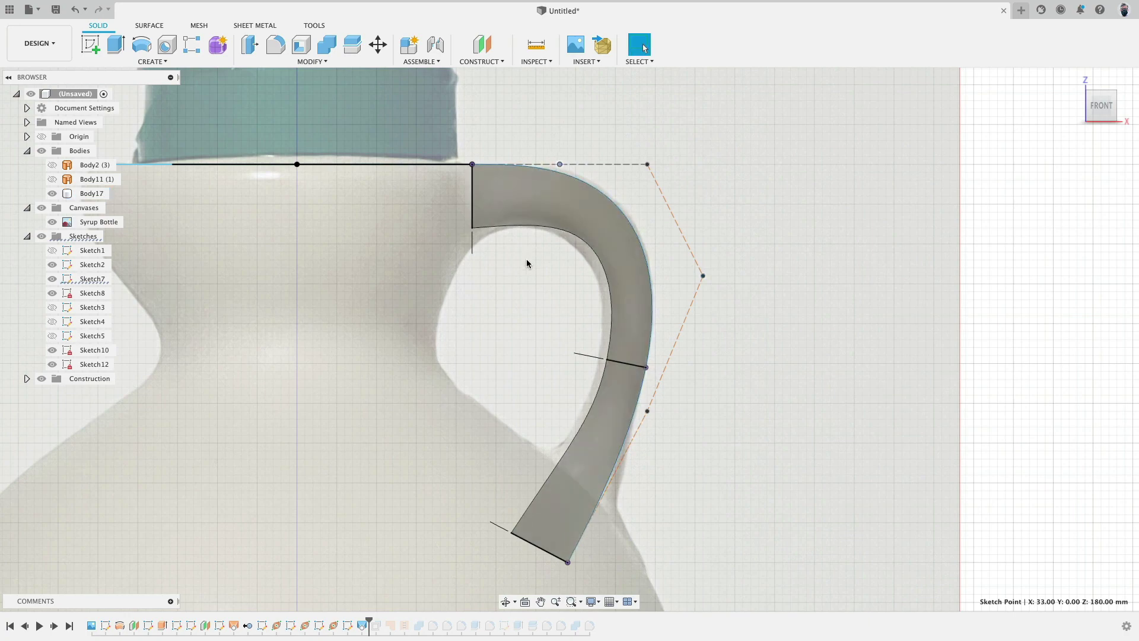
# Step: Set the width of the handle's intermediate profile to 8 mm and of its lower-end profile to 10 mm
pyautogui.keyDown('shift'); pyautogui.moveTo(526, 259); pyautogui.dragTo(511, 334, button='middle'); pyautogui.keyUp('shift')
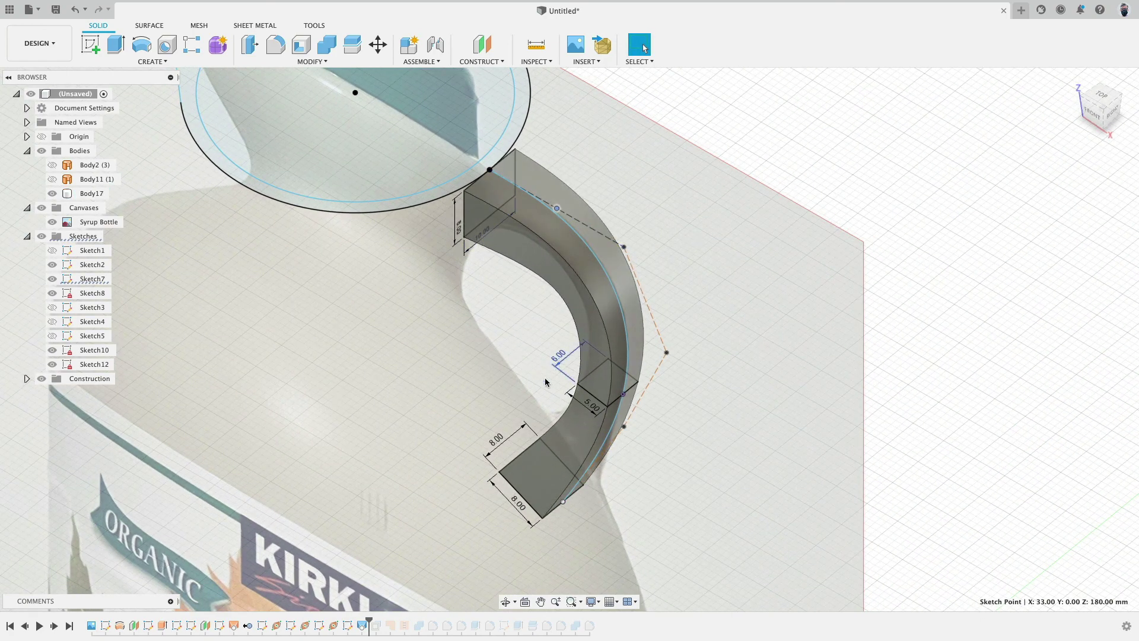
pyautogui.moveTo(545, 357)
pyautogui.keyDown('shift'); pyautogui.mouseDown(button='middle')
pyautogui.moveTo(488, 312)
pyautogui.moveTo(539, 349)
pyautogui.mouseUp(button='middle'); pyautogui.keyUp('shift')
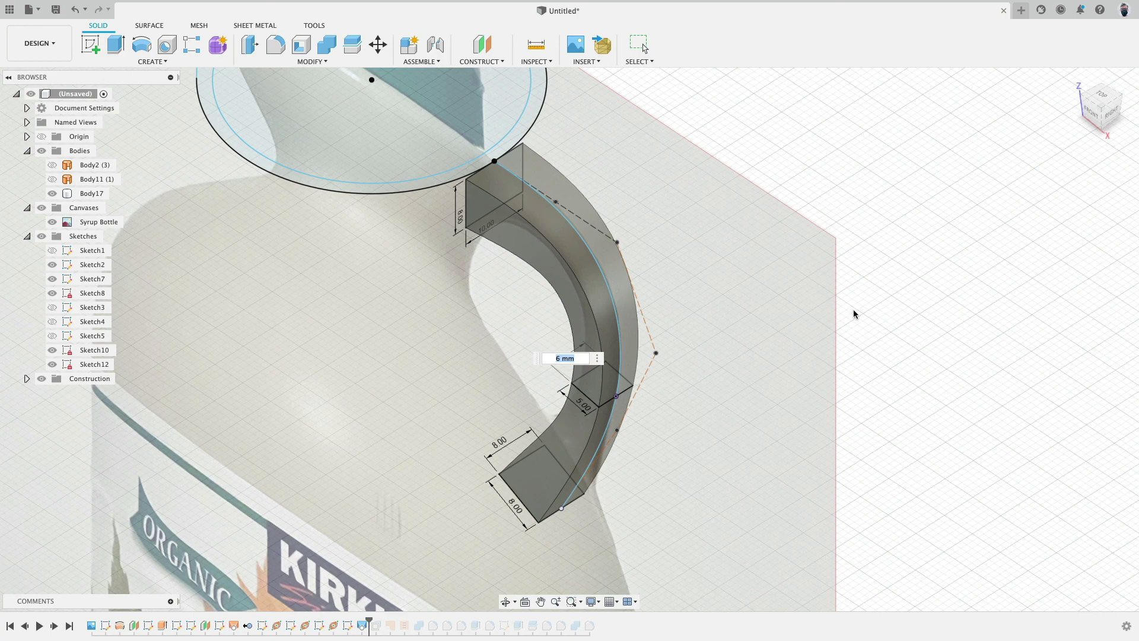
pyautogui.press('Return')
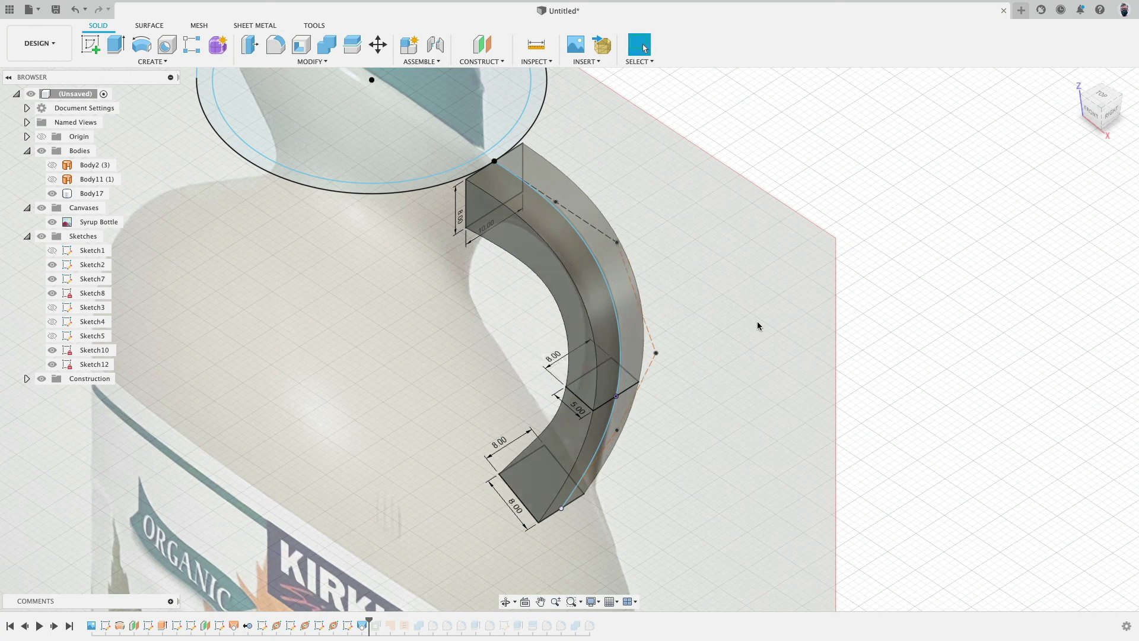
pyautogui.click(500, 442)
pyautogui.write('10')
pyautogui.press('Return')
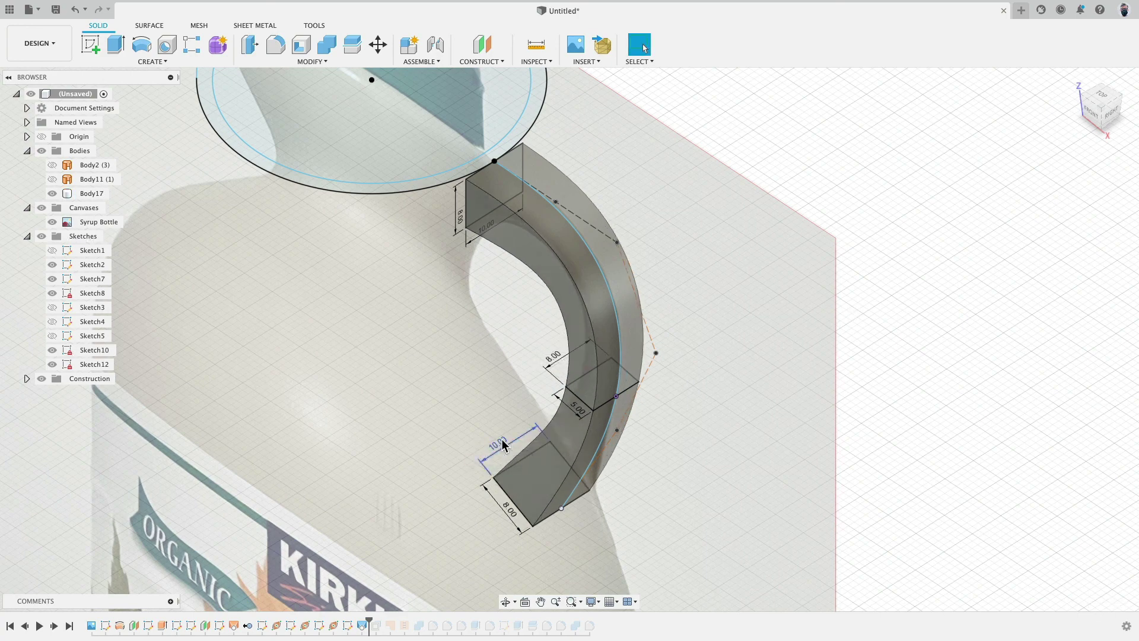
# Step: Check the handle from several sides, try an 8 mm depth for the intermediate profile, and restore its previous depth
pyautogui.keyDown('shift'); pyautogui.moveTo(681, 416); pyautogui.dragTo(633, 378, button='middle'); pyautogui.keyUp('shift')
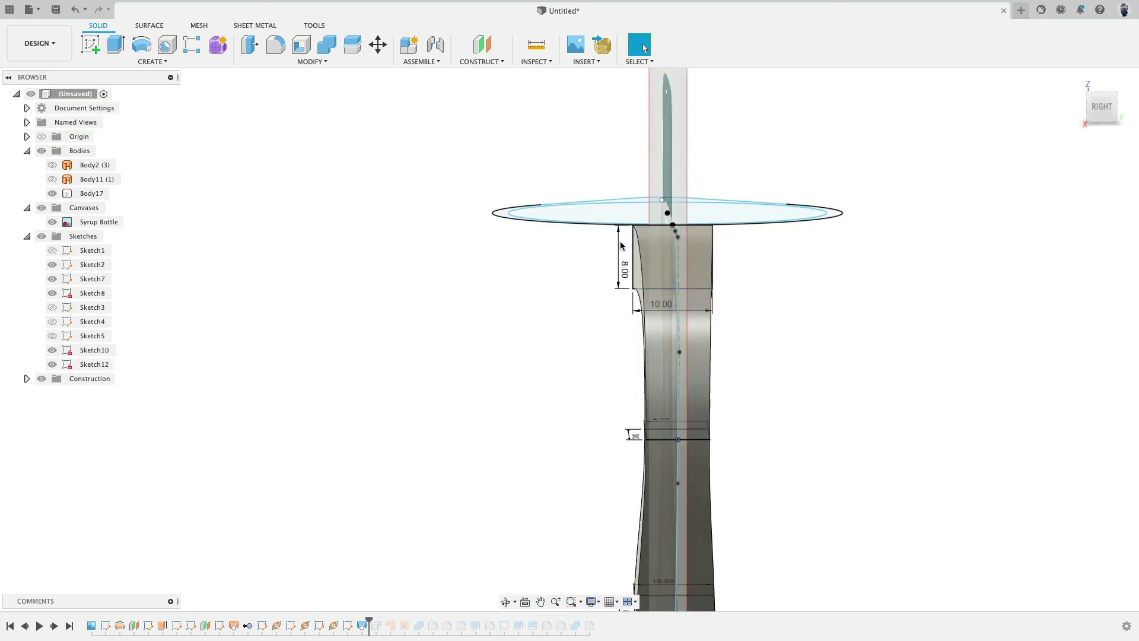
pyautogui.keyDown('shift'); pyautogui.moveTo(541, 464); pyautogui.dragTo(515, 384, button='middle'); pyautogui.keyUp('shift')
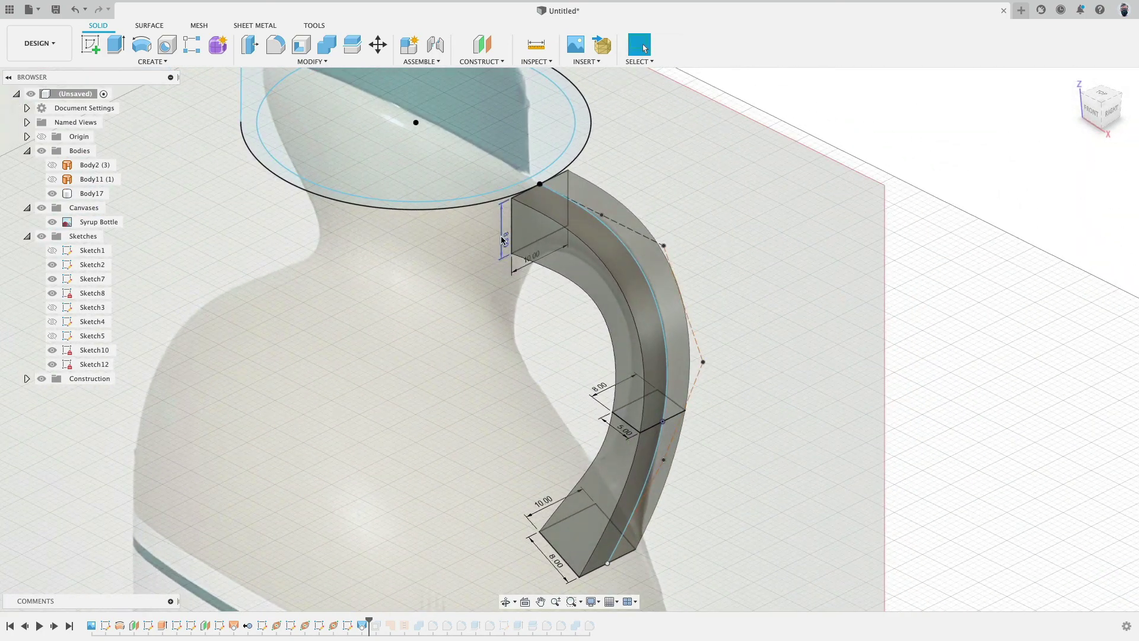
pyautogui.keyDown('shift'); pyautogui.moveTo(682, 497); pyautogui.dragTo(752, 369, button='middle'); pyautogui.keyUp('shift')
pyautogui.doubleClick(675, 322)
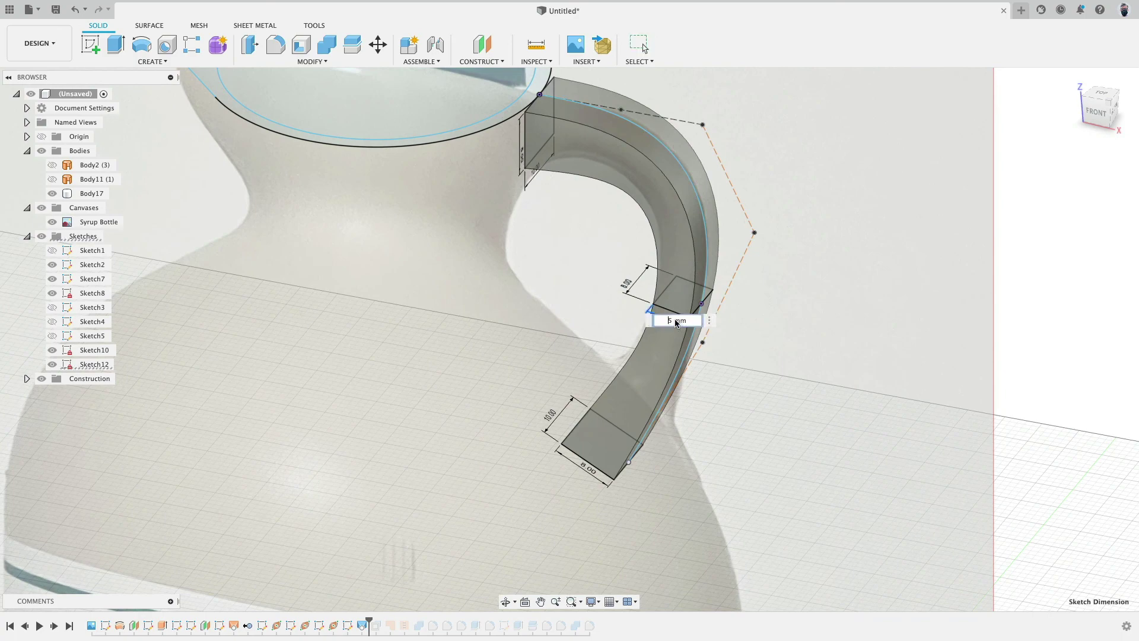
pyautogui.write('8')
pyautogui.press('Return')
pyautogui.keyDown('shift'); pyautogui.moveTo(736, 320); pyautogui.dragTo(674, 327, button='middle'); pyautogui.keyUp('shift')
pyautogui.doubleClick(674, 326)
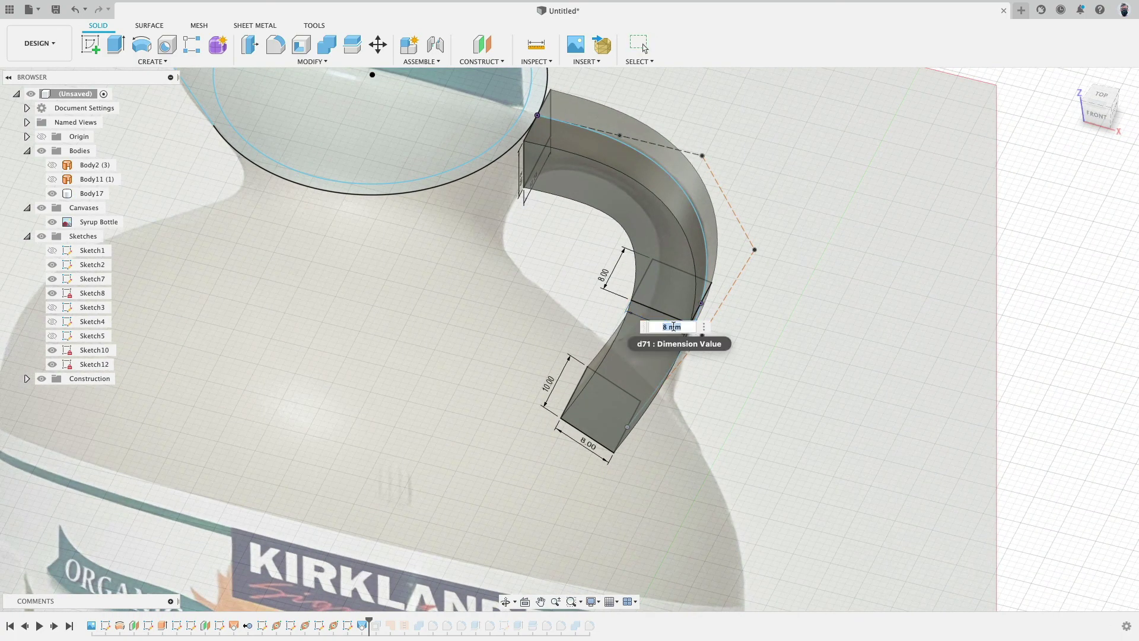
pyautogui.press('Return')
# Step: Roll the history forward to its end to rebuild the complete bottle with the reshaped handle
pyautogui.keyDown('shift'); pyautogui.moveTo(399, 426); pyautogui.dragTo(432, 396, button='middle'); pyautogui.keyUp('shift')
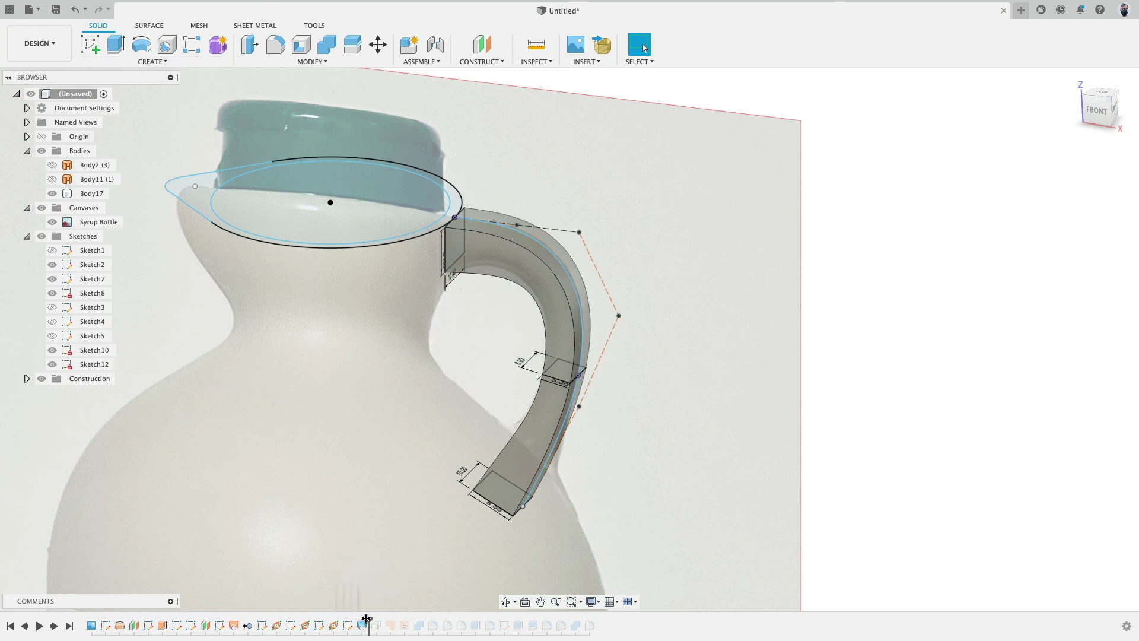
pyautogui.moveTo(378, 618); pyautogui.dragTo(381, 620)
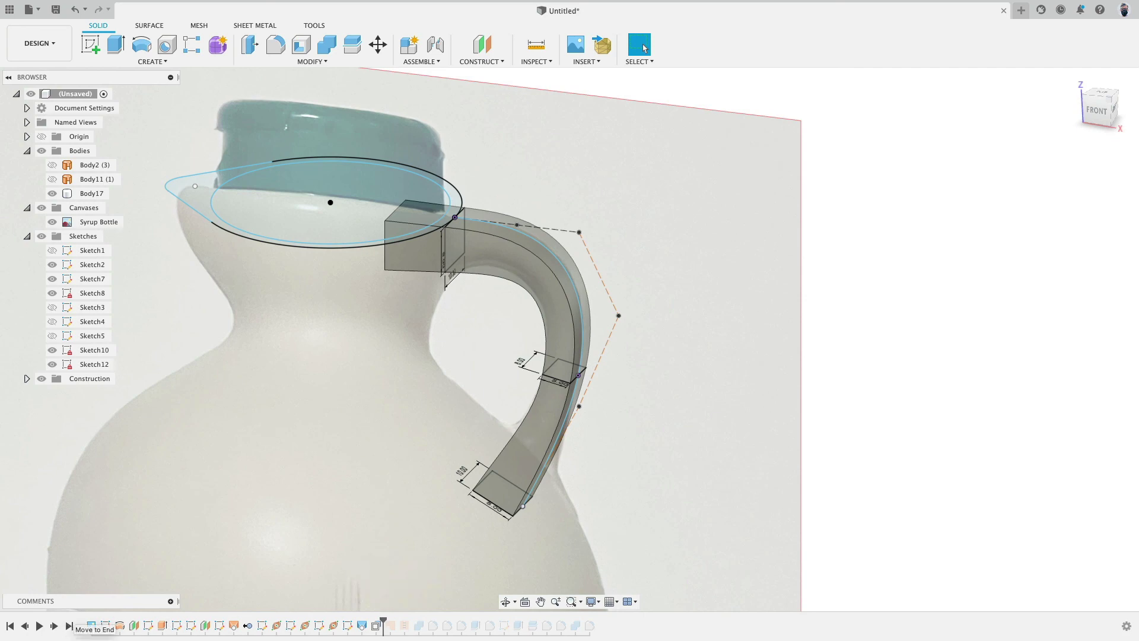
pyautogui.click(68, 627)
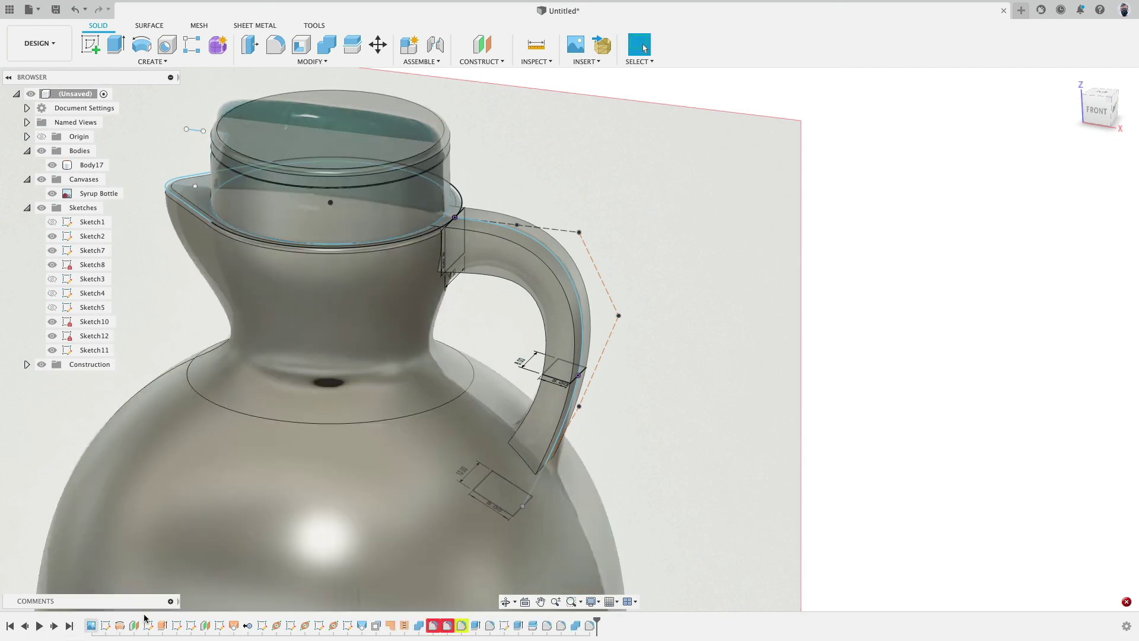
# Step: Hide the Syrup Bottle canvas and reselect the handle's two inner lengthwise edges for the first broken fillet
pyautogui.click(53, 194)
pyautogui.click(53, 166)
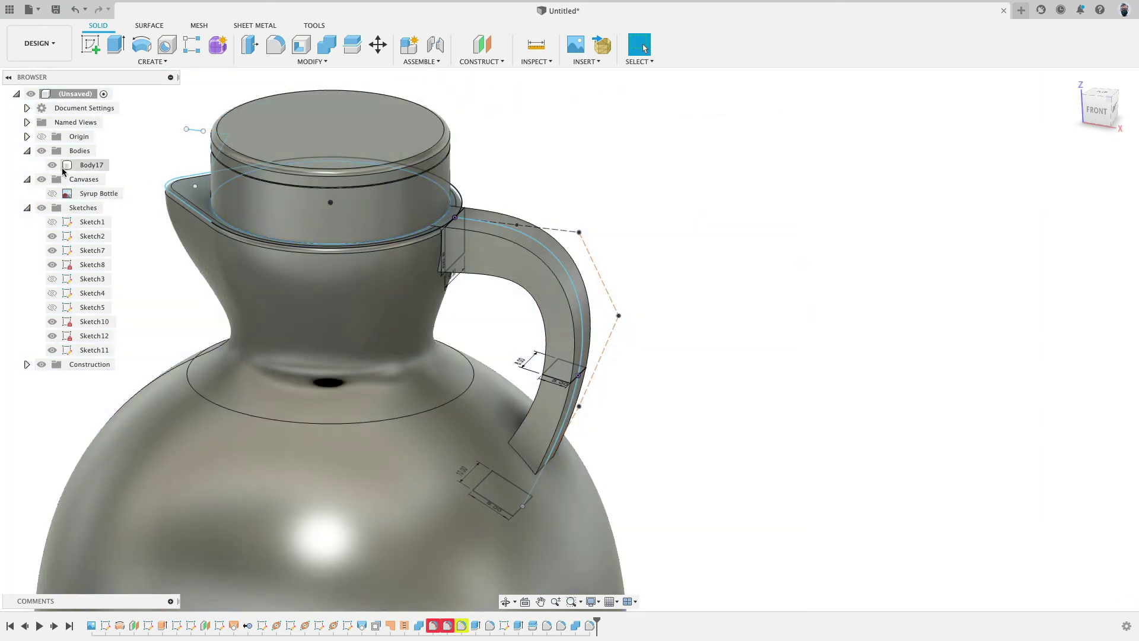
pyautogui.rightClick(434, 626)
pyautogui.click(458, 502)
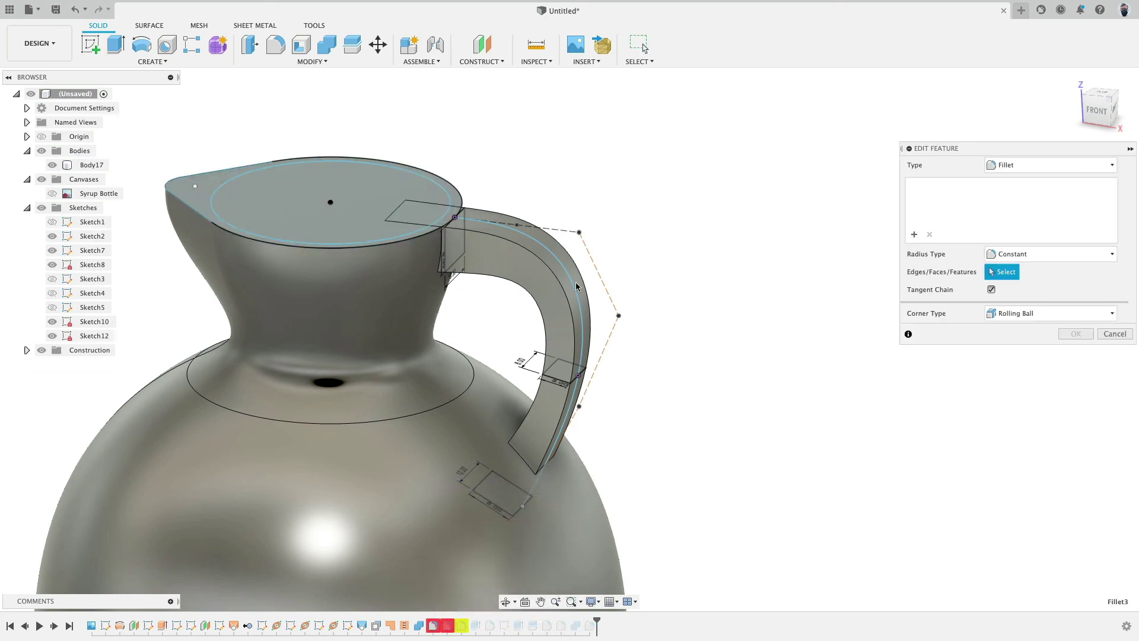
pyautogui.moveTo(724, 176)
pyautogui.keyDown('shift'); pyautogui.mouseDown(button='middle')
pyautogui.moveTo(681, 190)
pyautogui.moveTo(710, 176)
pyautogui.mouseUp(button='middle'); pyautogui.keyUp('shift')
pyautogui.moveTo(648, 138); pyautogui.dragTo(703, 232, button='middle')
pyautogui.keyDown('shift'); pyautogui.moveTo(762, 206); pyautogui.dragTo(693, 202, button='middle'); pyautogui.keyUp('shift')
pyautogui.scroll(5, 729, 261)
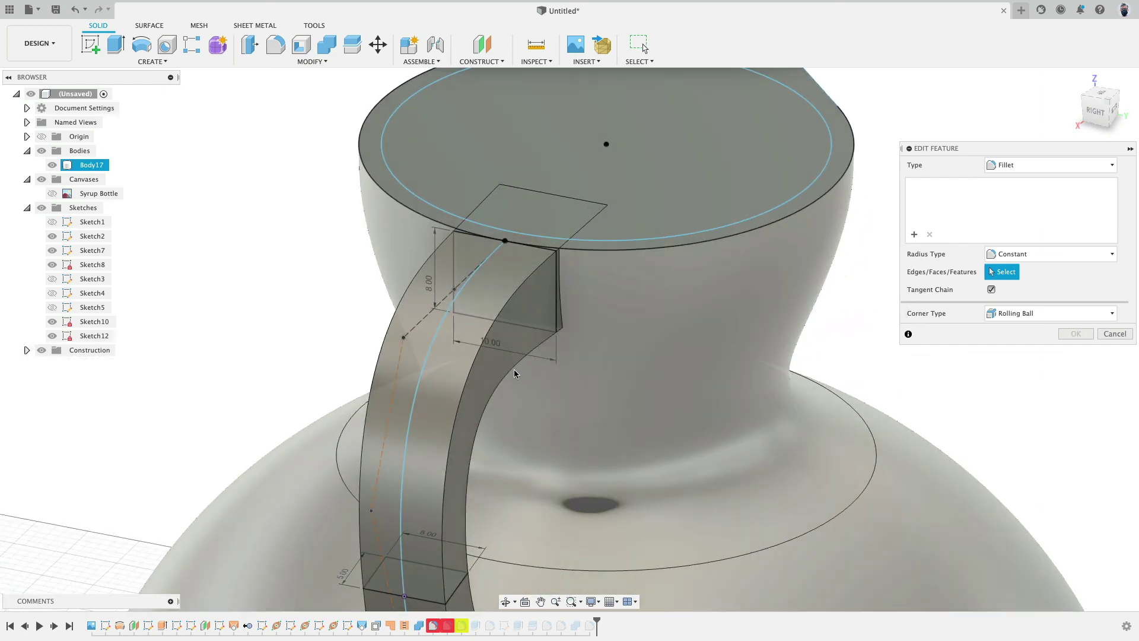
pyautogui.click(513, 369)
pyautogui.scroll(-5, 514, 369)
pyautogui.keyDown('shift'); pyautogui.moveTo(521, 381); pyautogui.dragTo(414, 379, button='middle'); pyautogui.keyUp('shift')
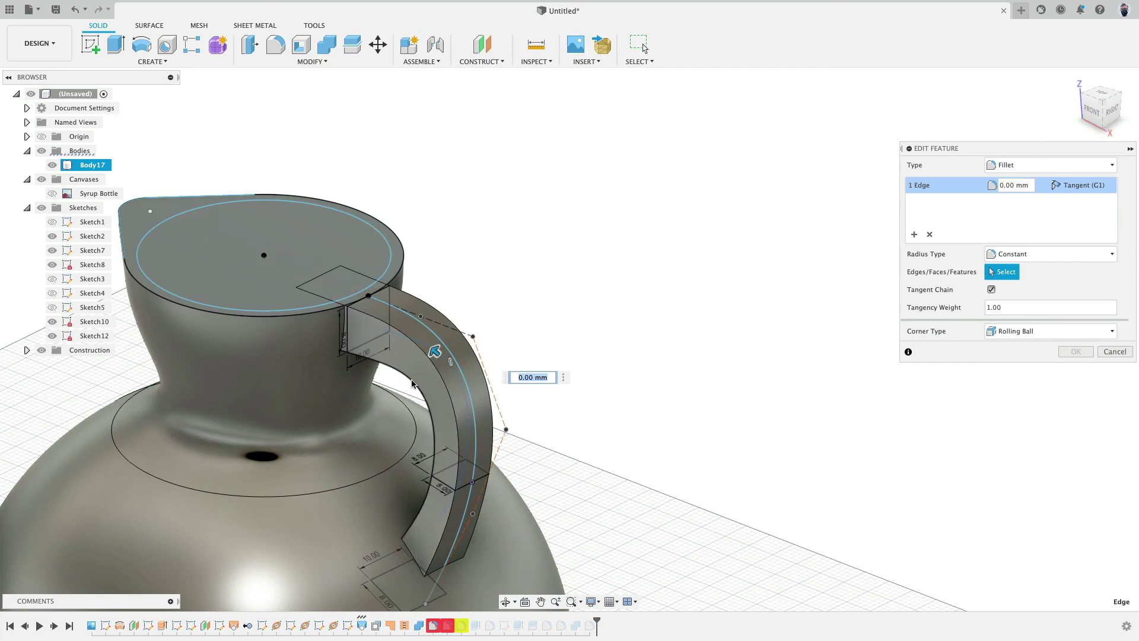
pyautogui.click(404, 389)
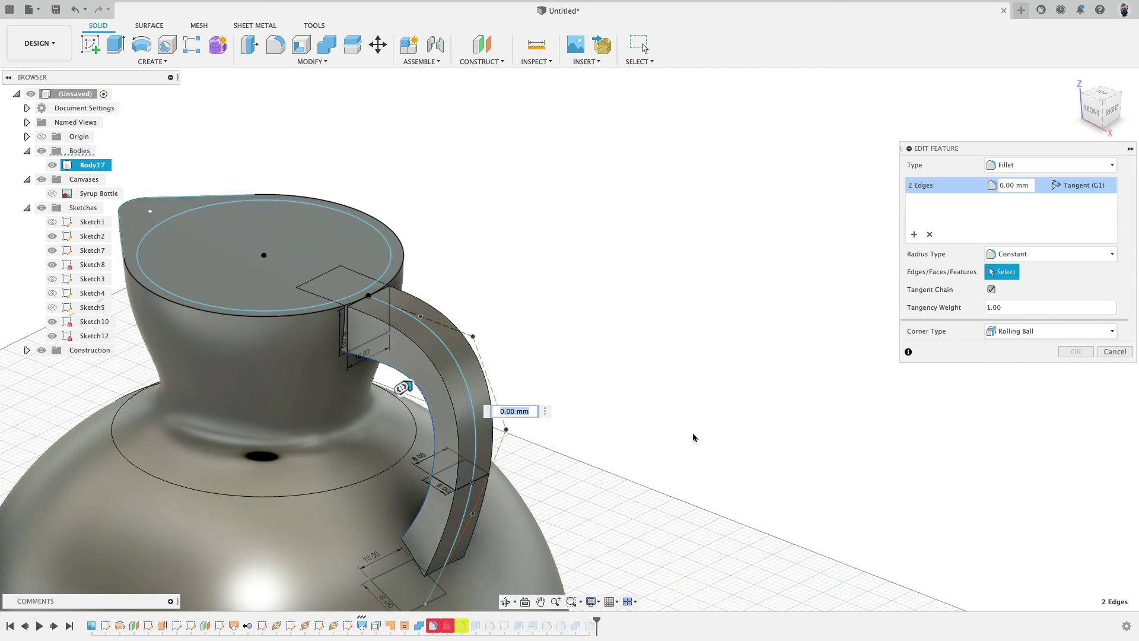
# Step: Try radii of 2 mm and 4 mm on the handle's inner edges, then apply the fillet at 3 mm
pyautogui.write('2')
pyautogui.press('Return')
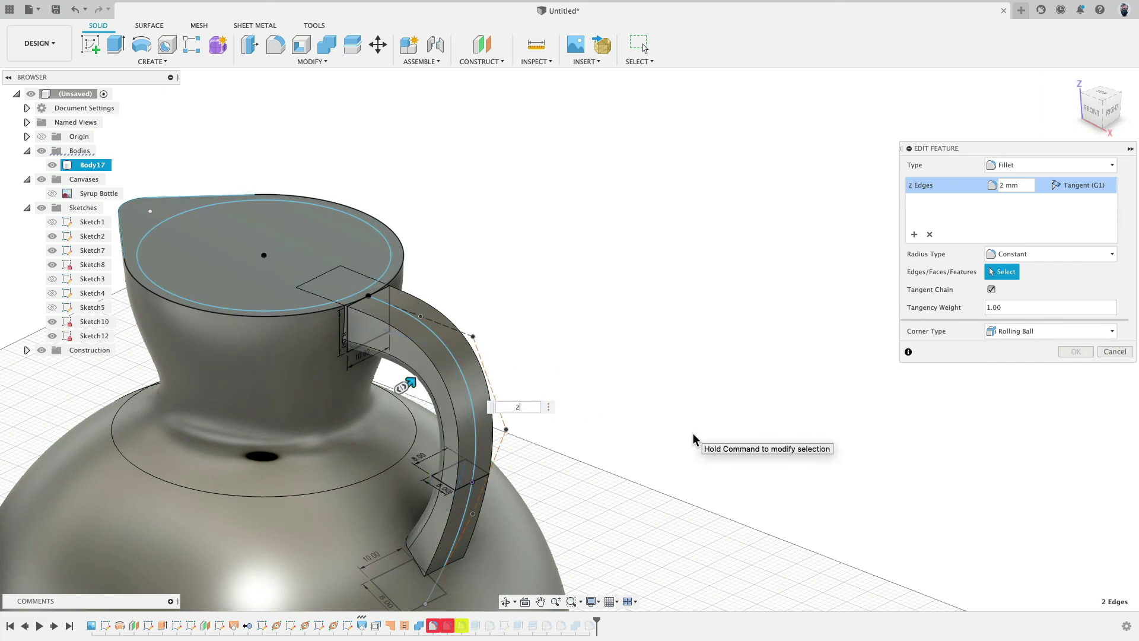
pyautogui.write('4')
pyautogui.press('Return')
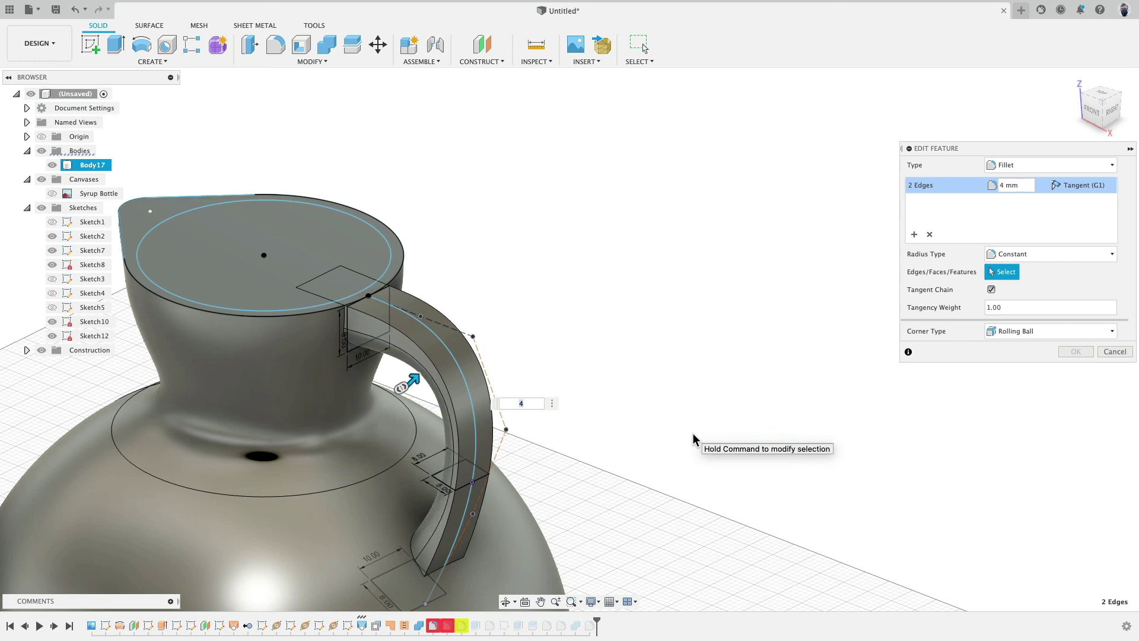
pyautogui.write('3')
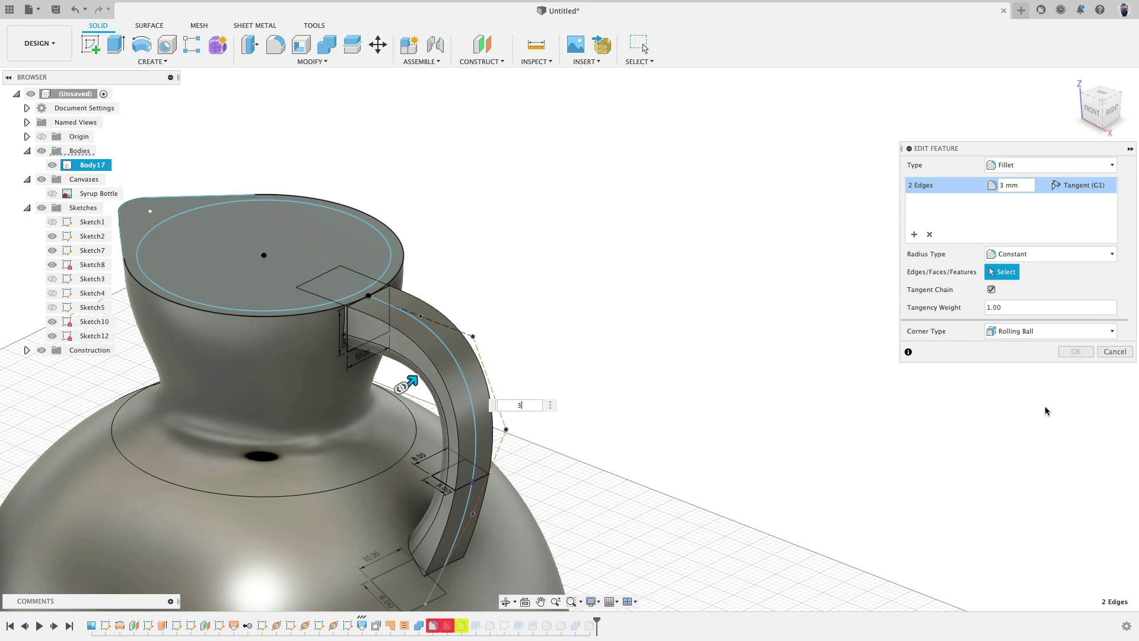
pyautogui.keyDown('shift'); pyautogui.moveTo(620, 391); pyautogui.dragTo(637, 380, button='middle'); pyautogui.keyUp('shift')
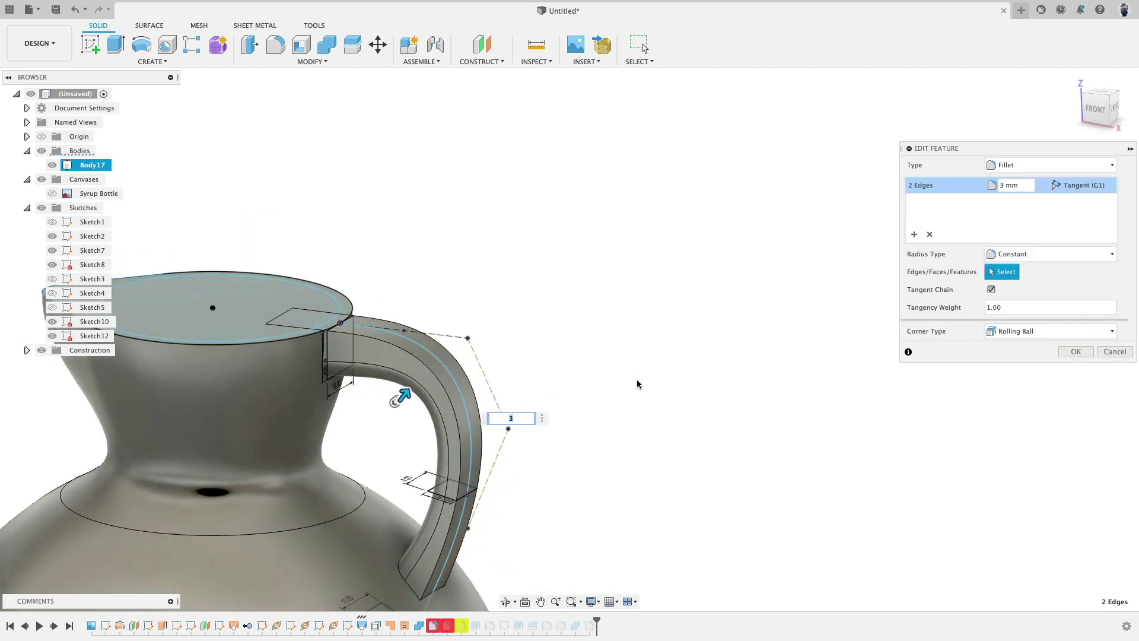
pyautogui.press('Return')
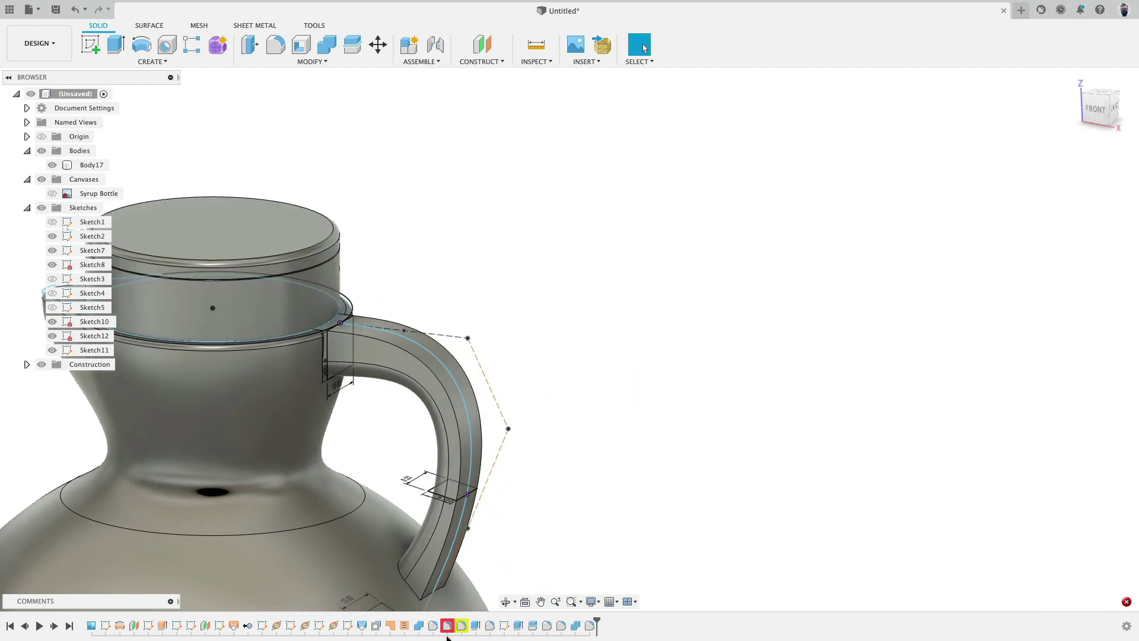
# Step: Repair the second broken fillet by reselecting the edges where the handle's upper end meets the neck, with a 2 mm radius
pyautogui.rightClick(447, 625)
pyautogui.click(478, 500)
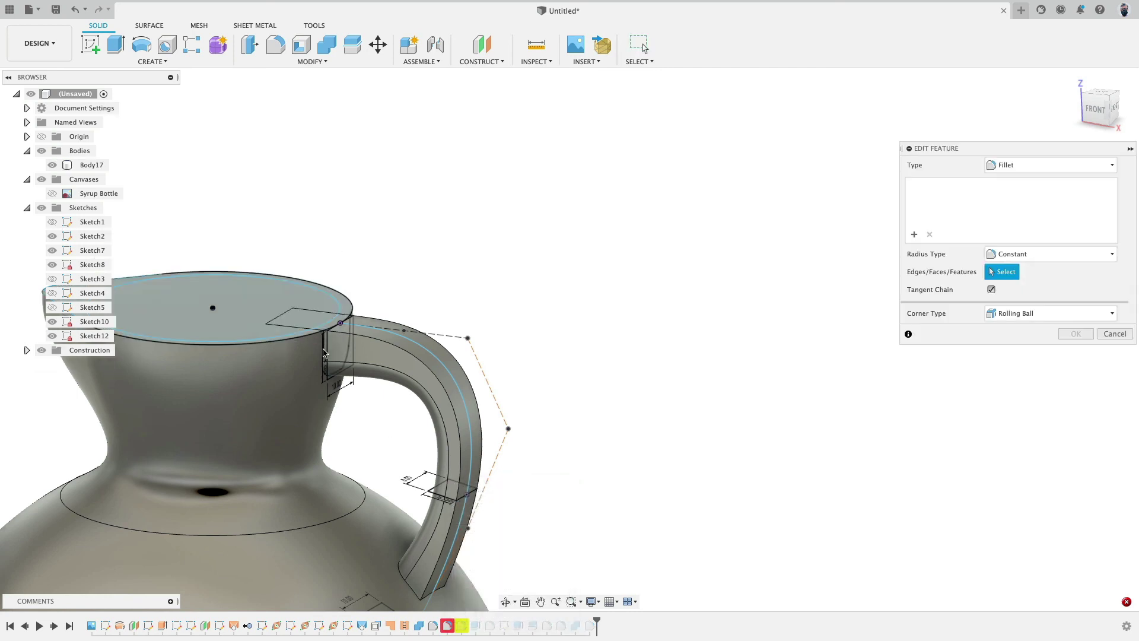
pyautogui.scroll(5, 323, 353)
pyautogui.click(331, 340)
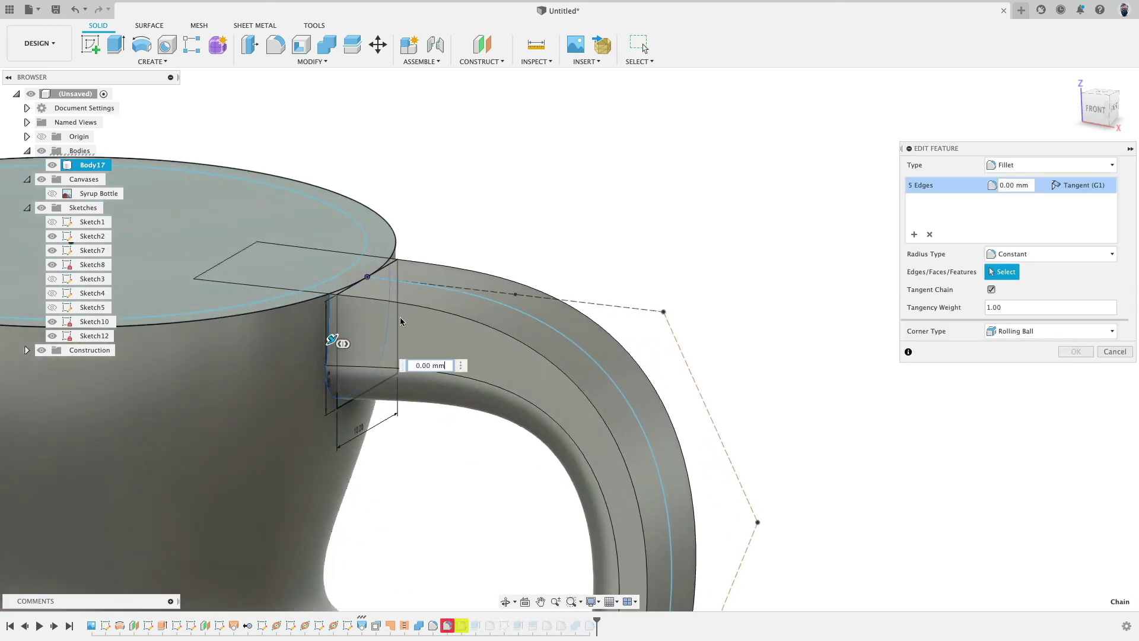
pyautogui.write('2')
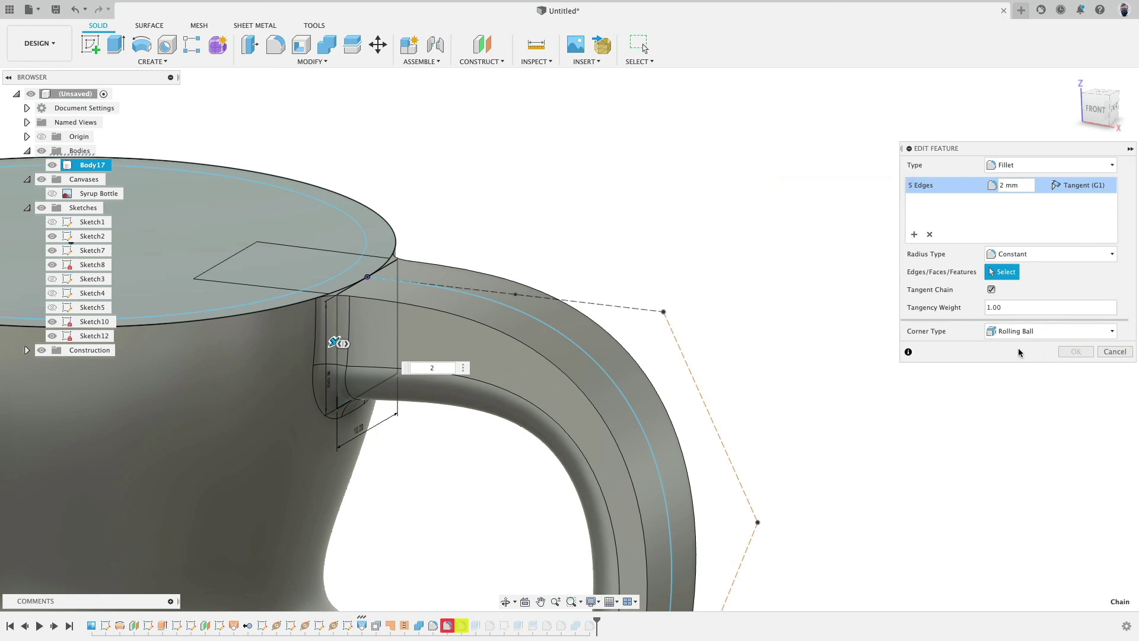
pyautogui.press('Return')
pyautogui.scroll(-3, 814, 332)
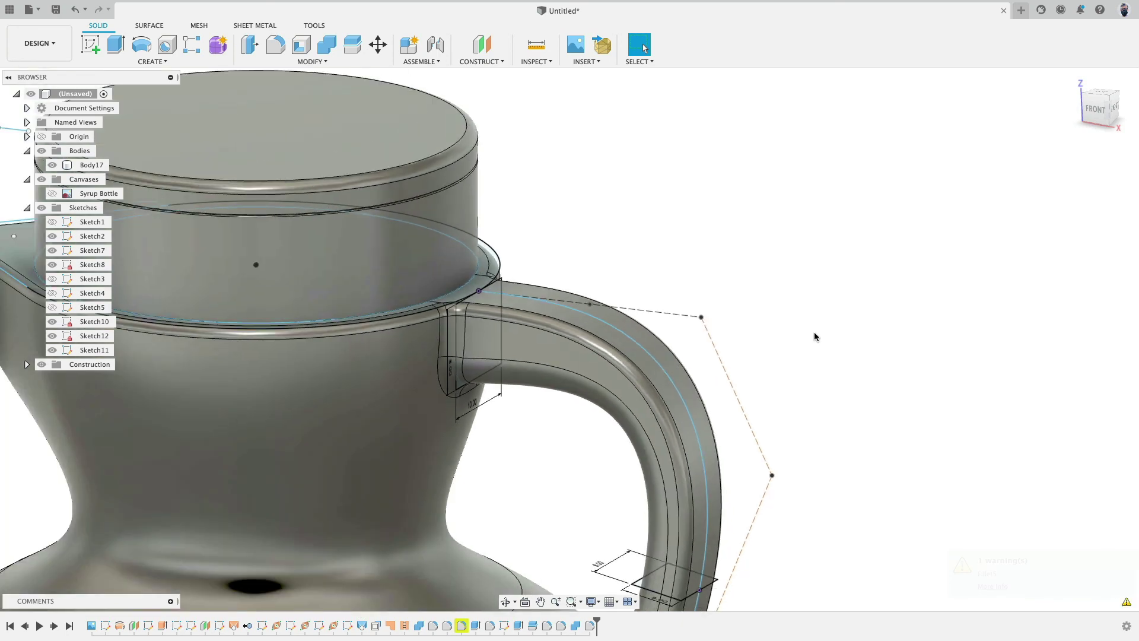
# Step: Edit the fillet flagged with a warning and apply it at 1 mm to the rim and handle edges
pyautogui.rightClick(463, 625)
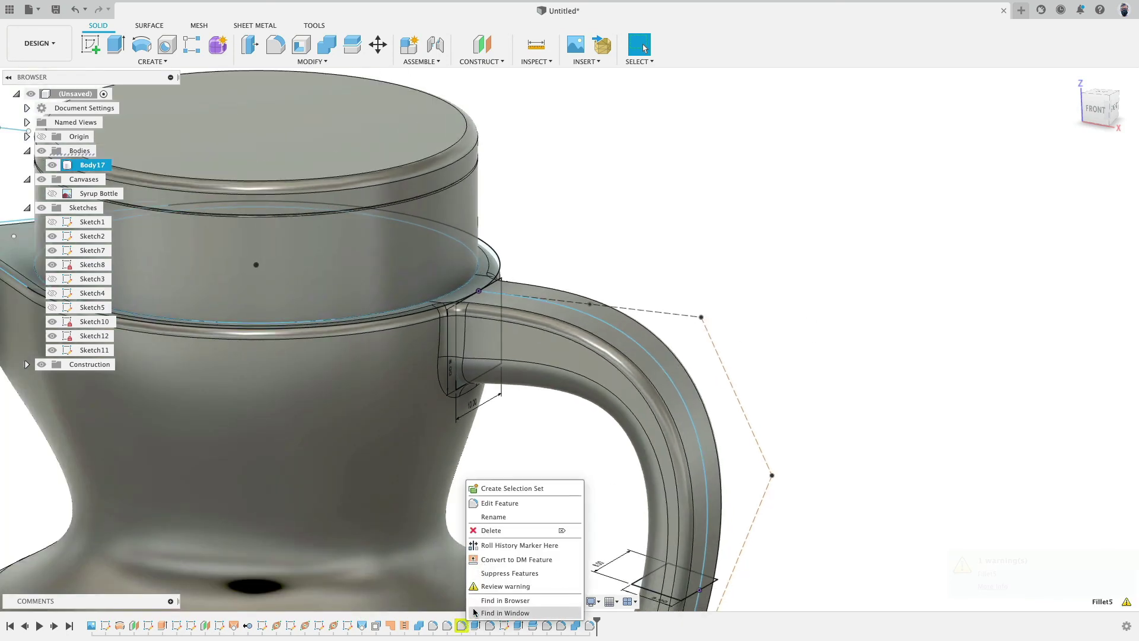
pyautogui.click(504, 502)
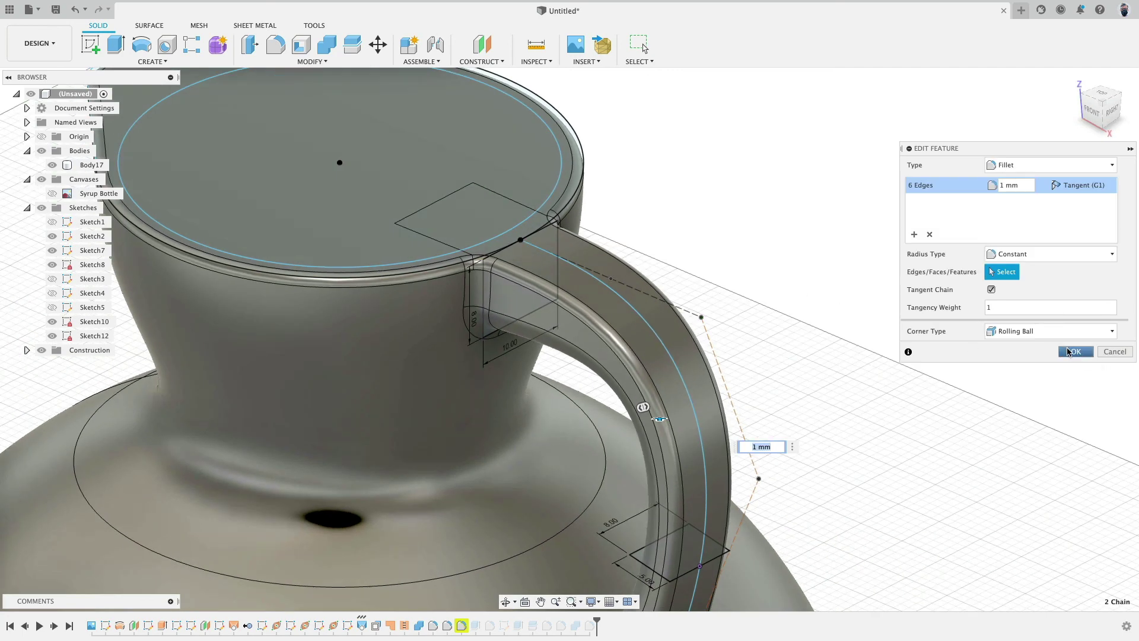
pyautogui.click(1074, 352)
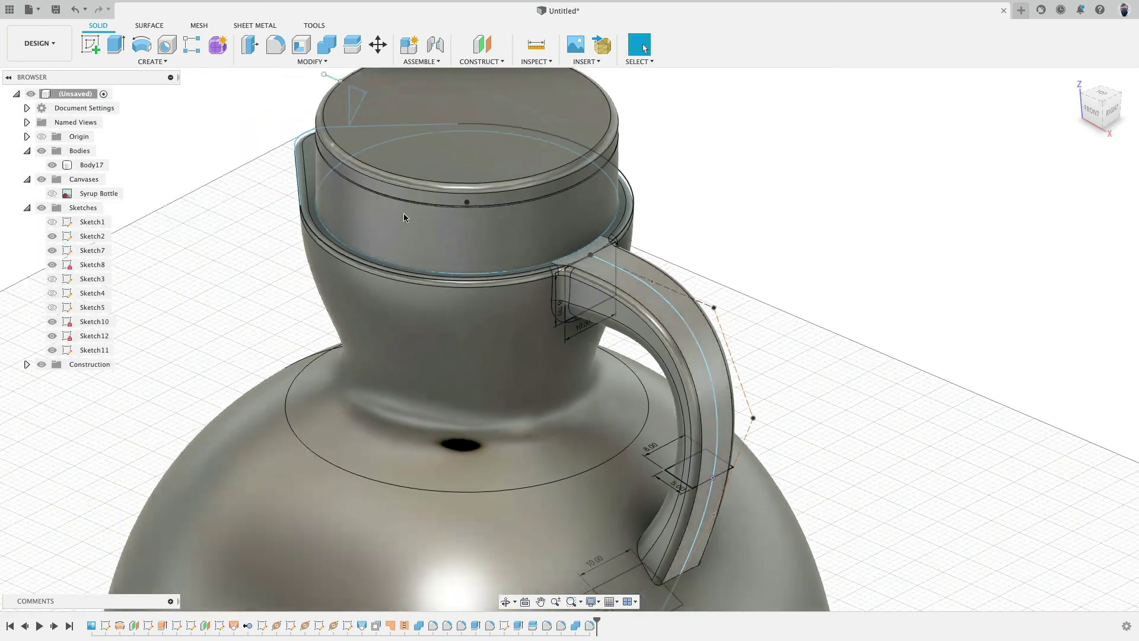
# Step: Hide all sketches and check the repaired handle from the front and at an angle
pyautogui.click(43, 206)
pyautogui.moveTo(821, 338)
pyautogui.keyDown('shift'); pyautogui.mouseDown(button='middle')
pyautogui.moveTo(773, 305)
pyautogui.moveTo(876, 295)
pyautogui.mouseUp(button='middle'); pyautogui.keyUp('shift')
pyautogui.click(1087, 108)
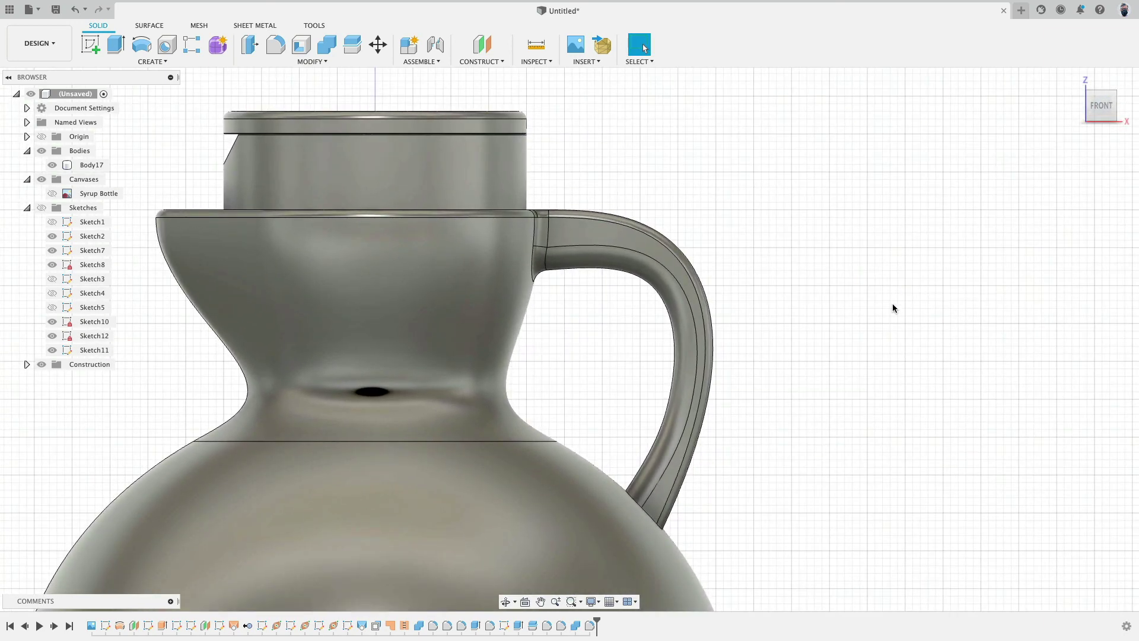
pyautogui.keyDown('shift'); pyautogui.moveTo(868, 310); pyautogui.dragTo(822, 321, button='middle'); pyautogui.keyUp('shift')
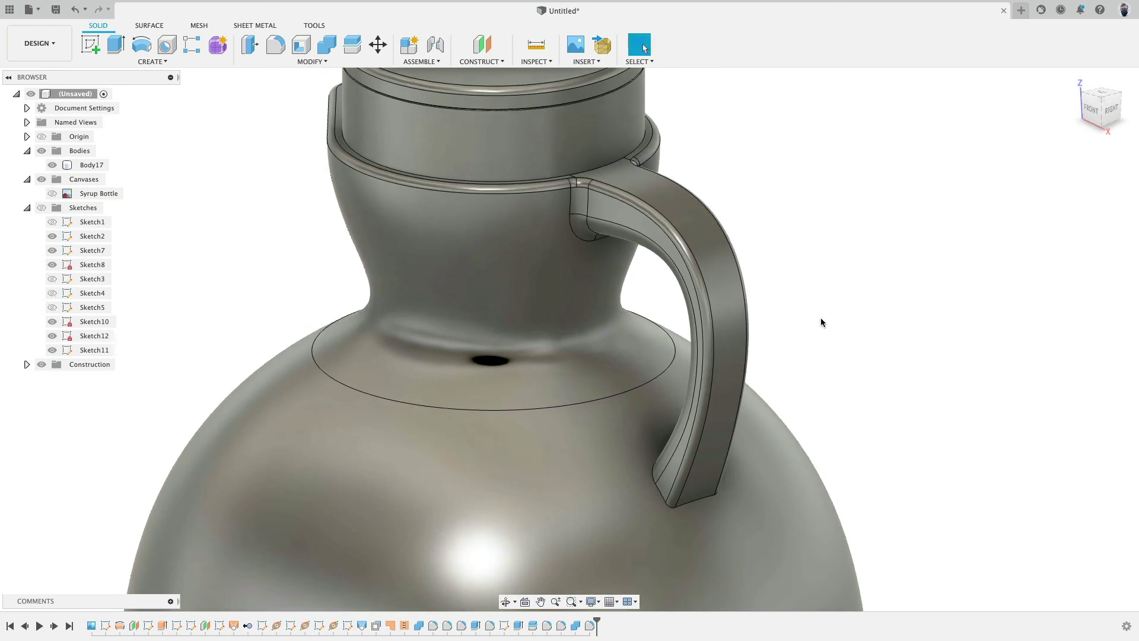
# Step: Fillet the edges where the handle's lower end meets the bottle body with a 2 mm radius and check the whole bottle from the front
pyautogui.click(275, 45)
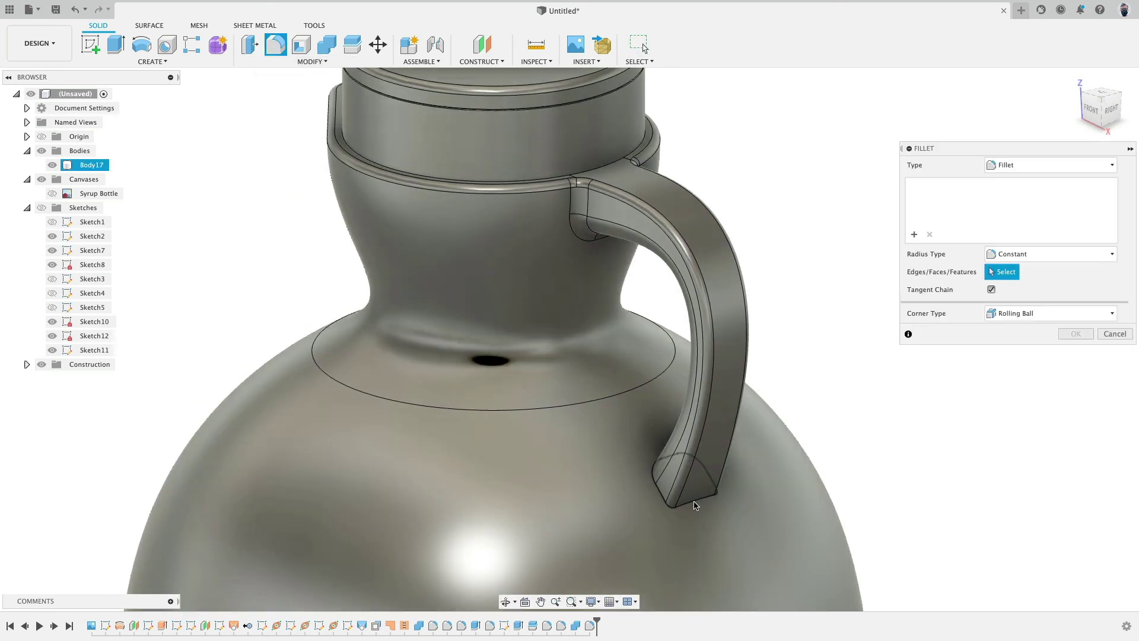
pyautogui.click(696, 505)
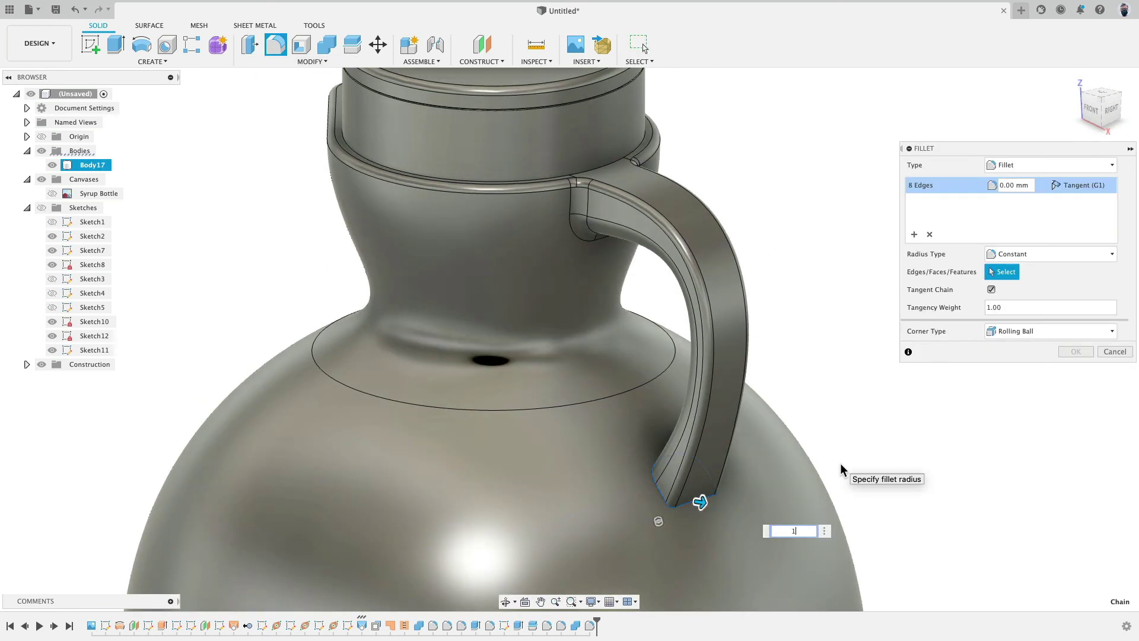
pyautogui.write('2')
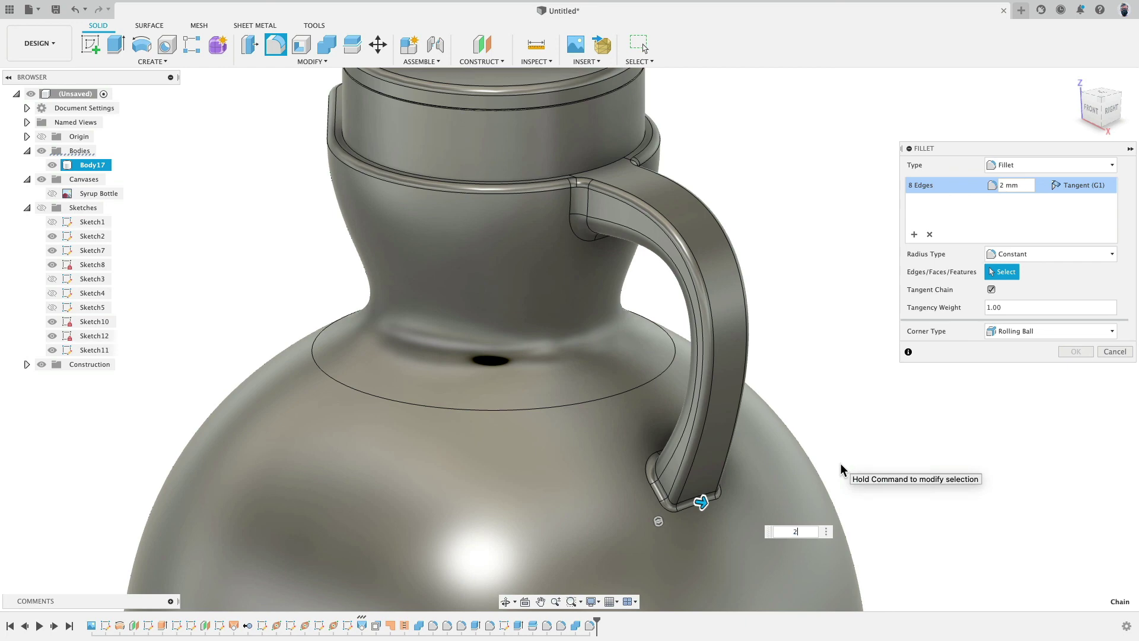
pyautogui.click(1075, 352)
pyautogui.scroll(-5, 1038, 297)
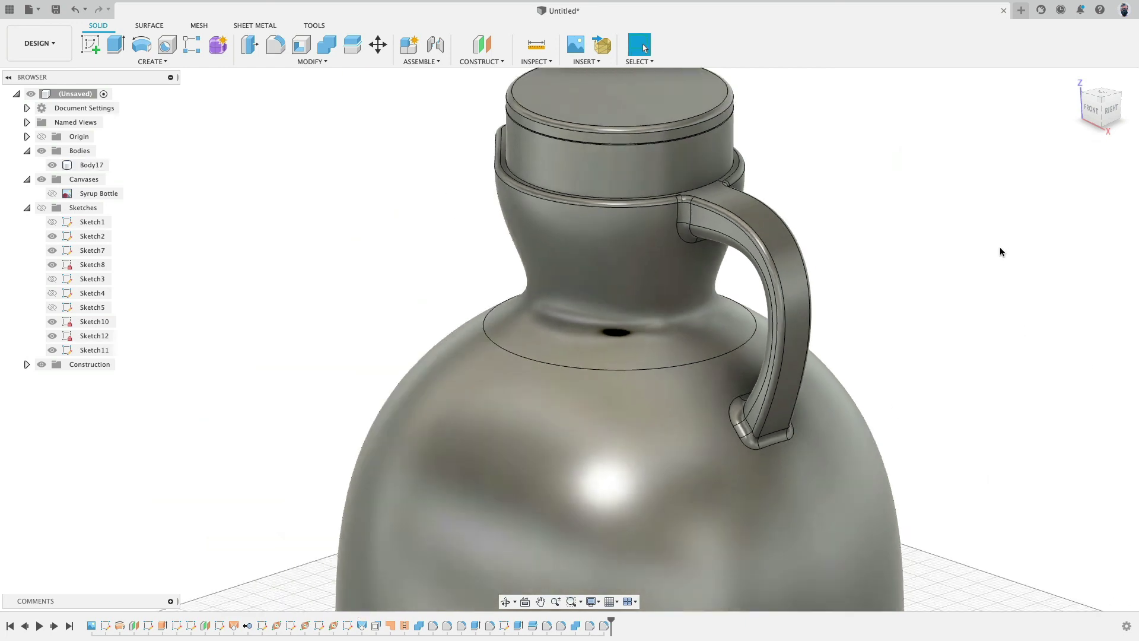
pyautogui.click(1091, 108)
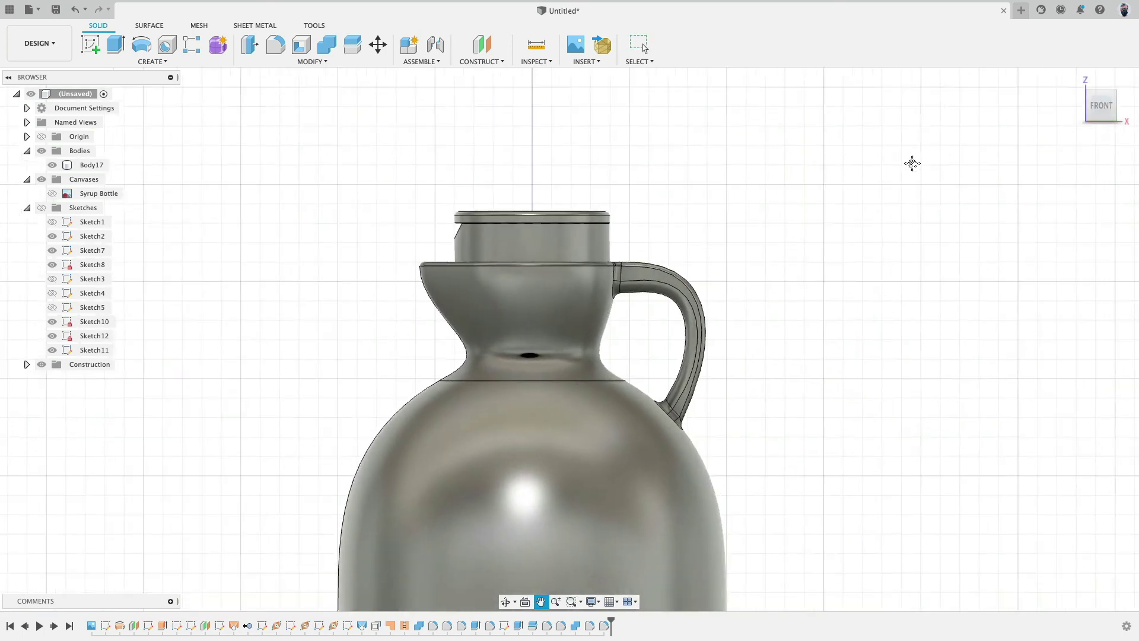
pyautogui.scroll(-3, 869, 208)
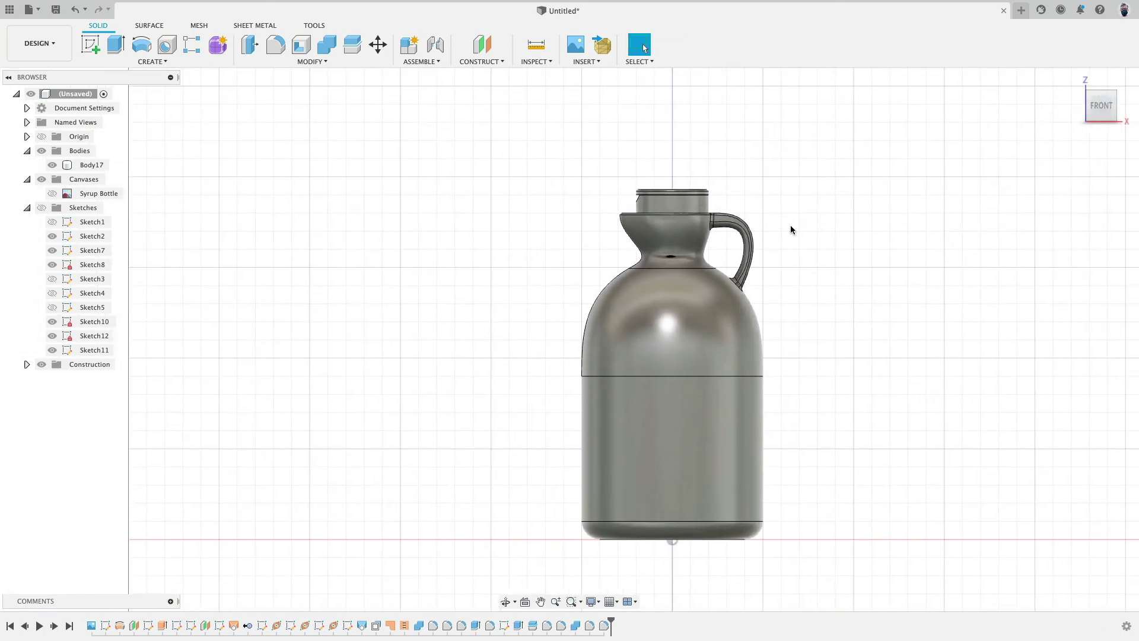
pyautogui.moveTo(876, 4)
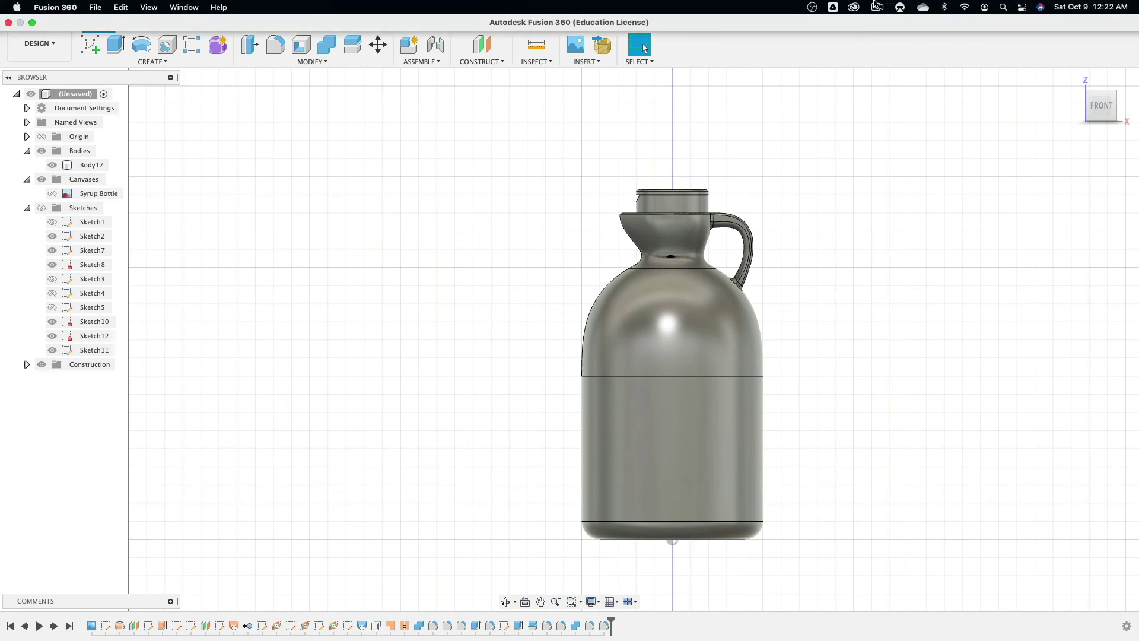